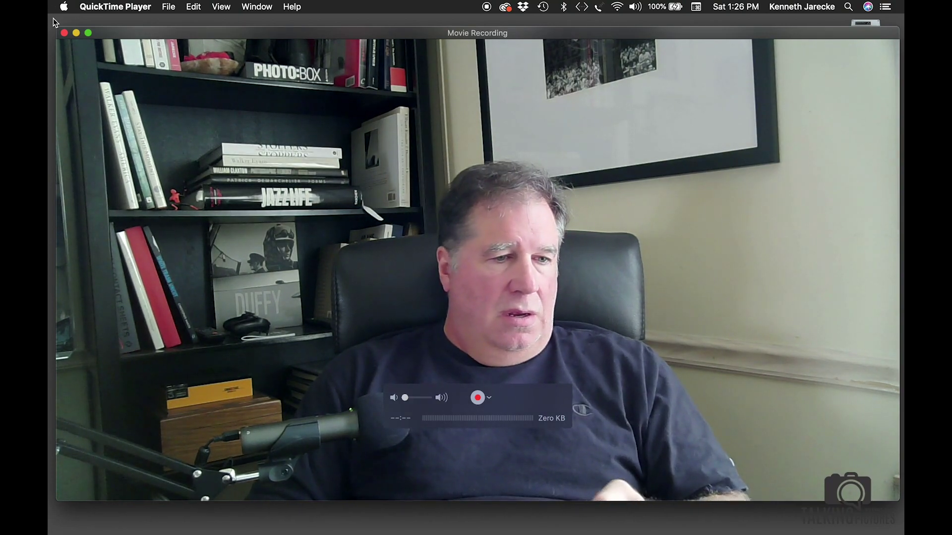
Shrink the Movie Recording webcam window and tuck it into the lower-right corner of the desktop
left_click_drag(56, 26, 646, 358)
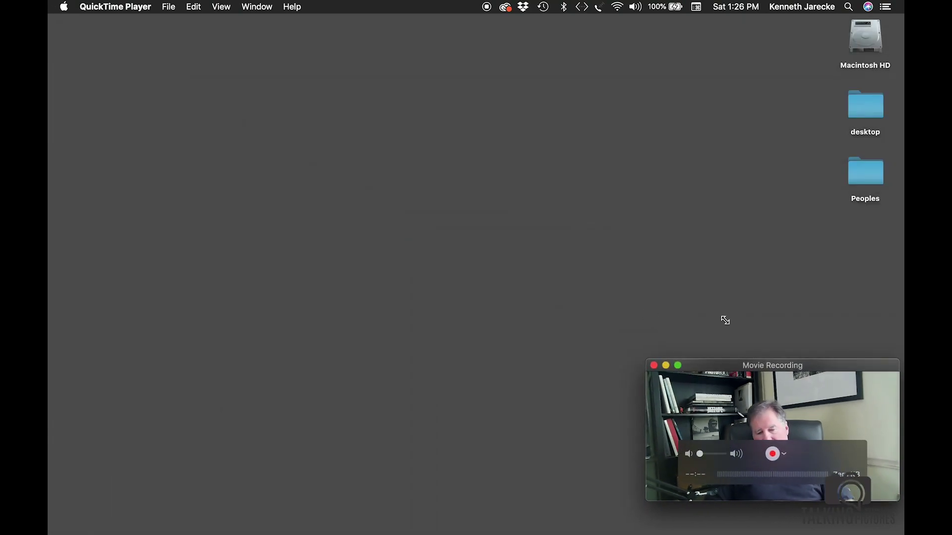
left_click_drag(737, 369, 738, 399)
Switch to Photo Mechanic 5 and ingest the Untitled card's photos into a dated folder with a subfolder named MontanaFair
mouse_move(289, 498)
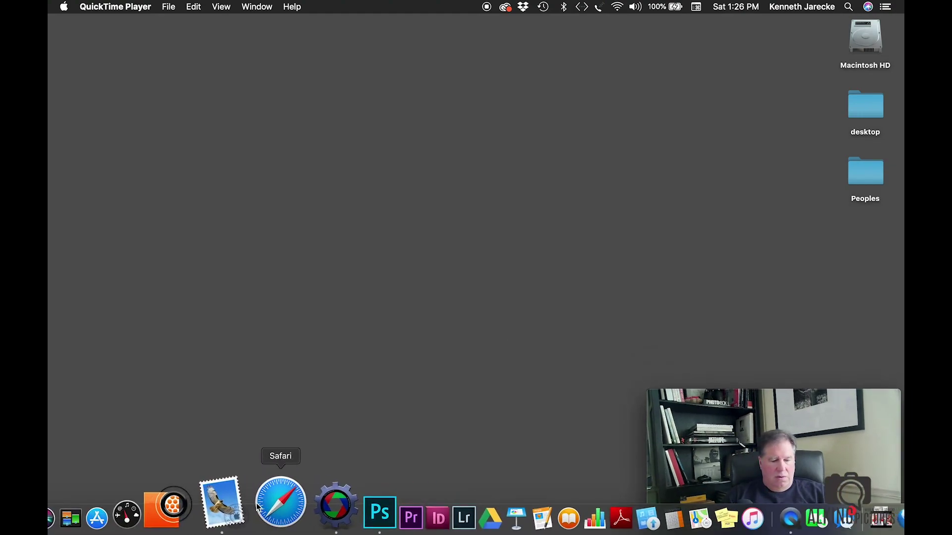
left_click(296, 500)
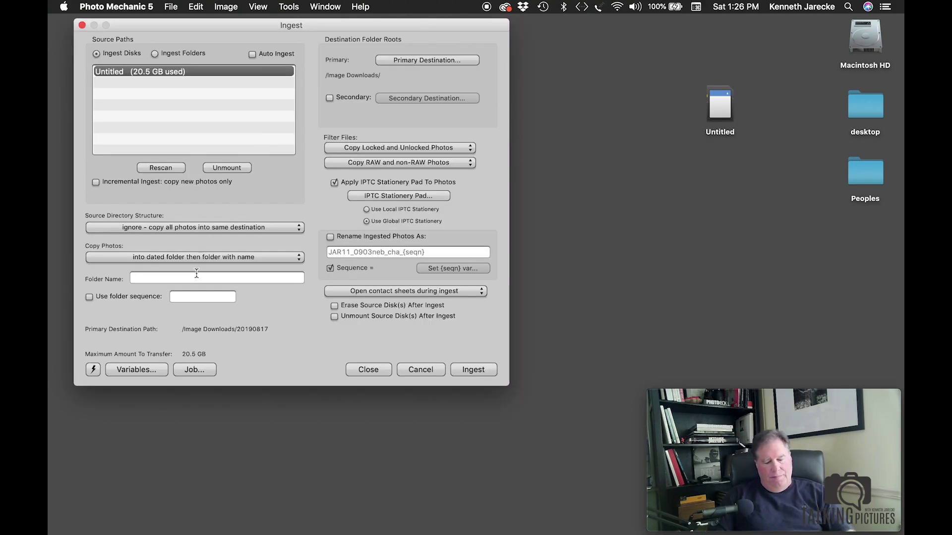
type("tanaFa")
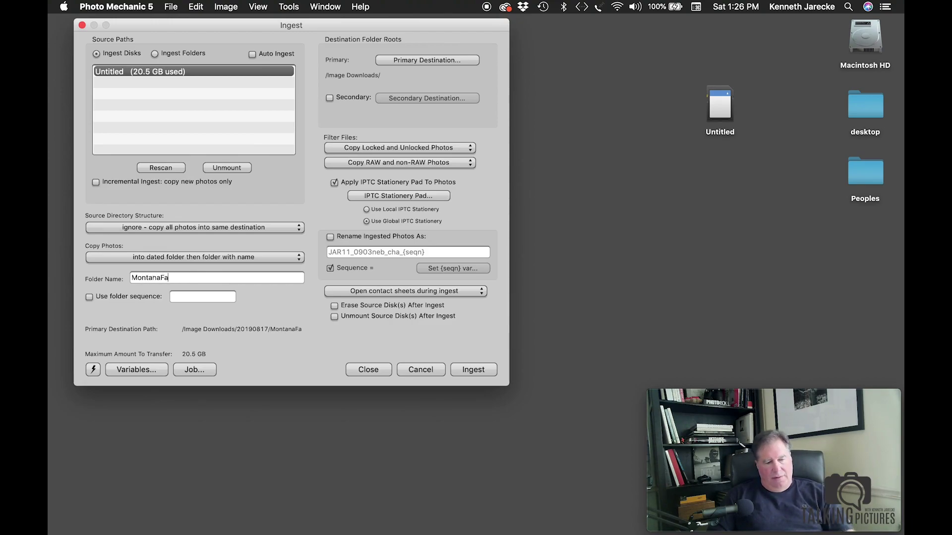
left_click(466, 371)
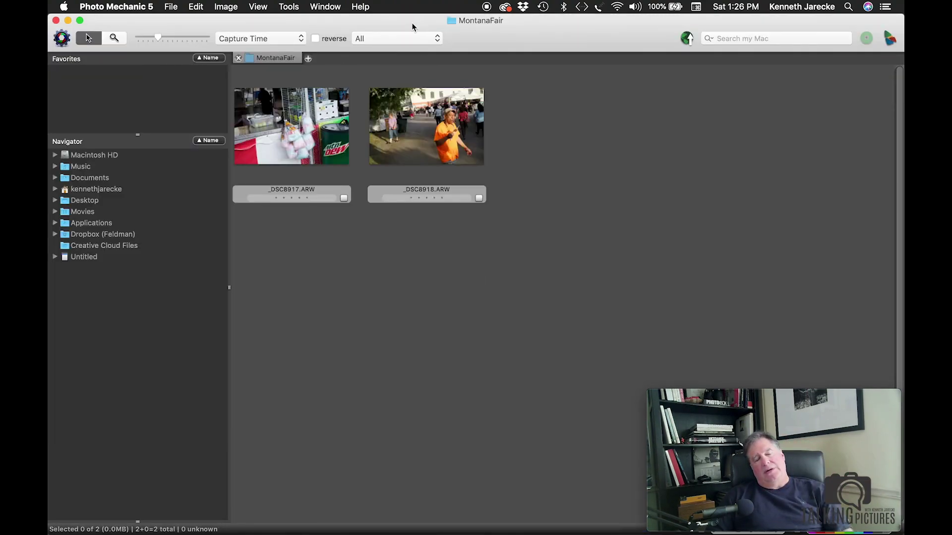
Open a large preview of _DSC8917.ARW while the ingest runs and look through the frames up to _DSC8923.ARW
mouse_move(304, 170)
left_click(304, 143)
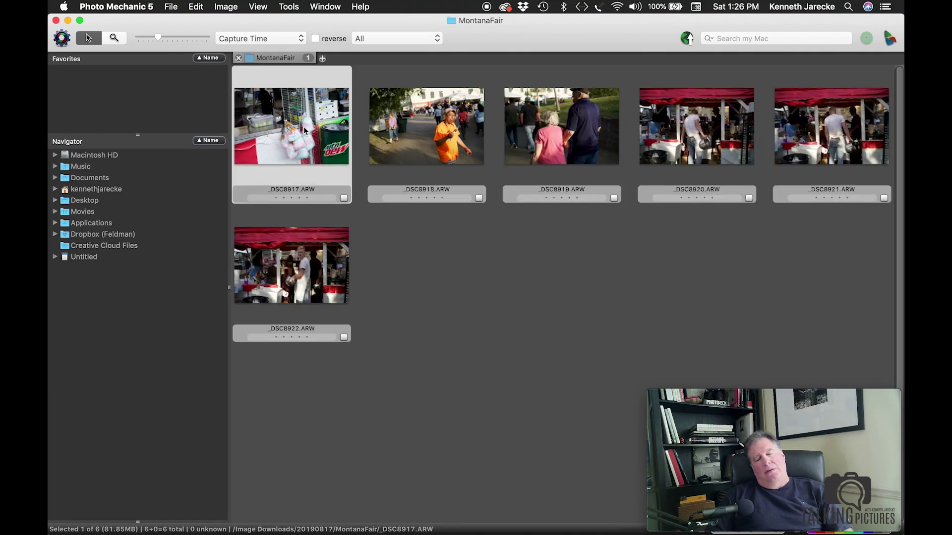
double_click(303, 127)
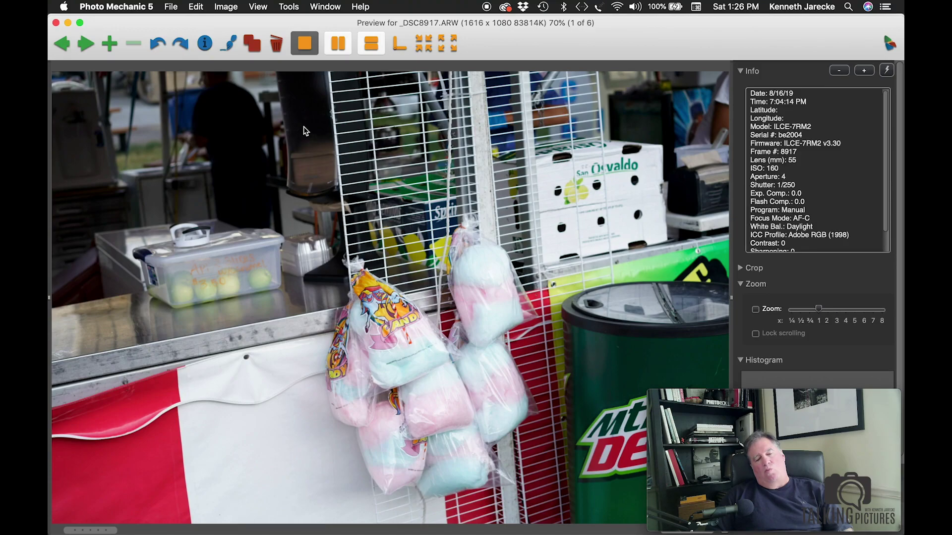
key("Right")
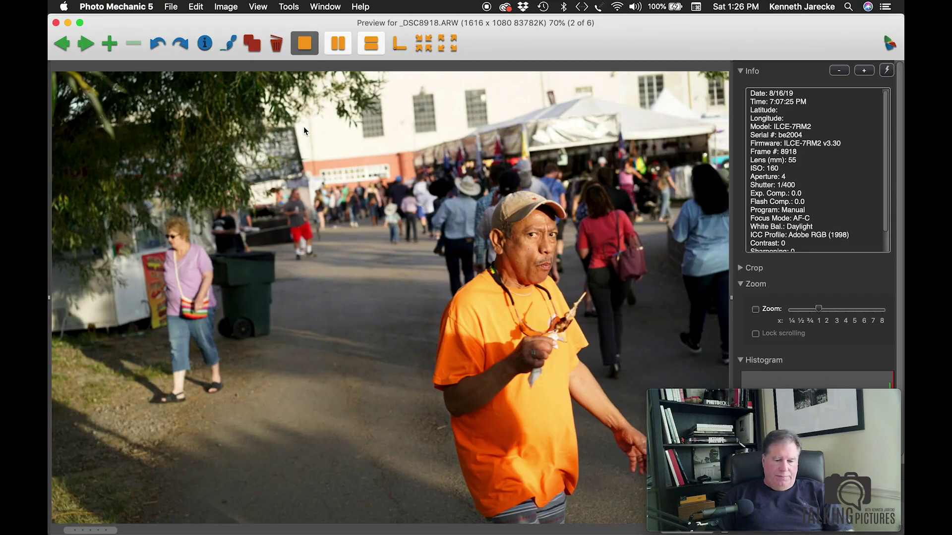
key("Left")
key("Right")
key("Right")
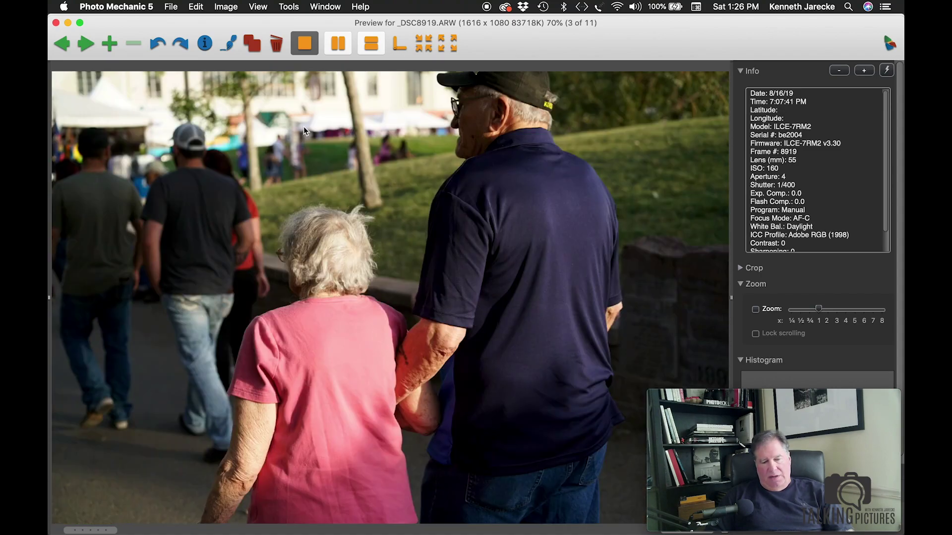
key("Right")
key("Right")
key("Right")
key("Right")
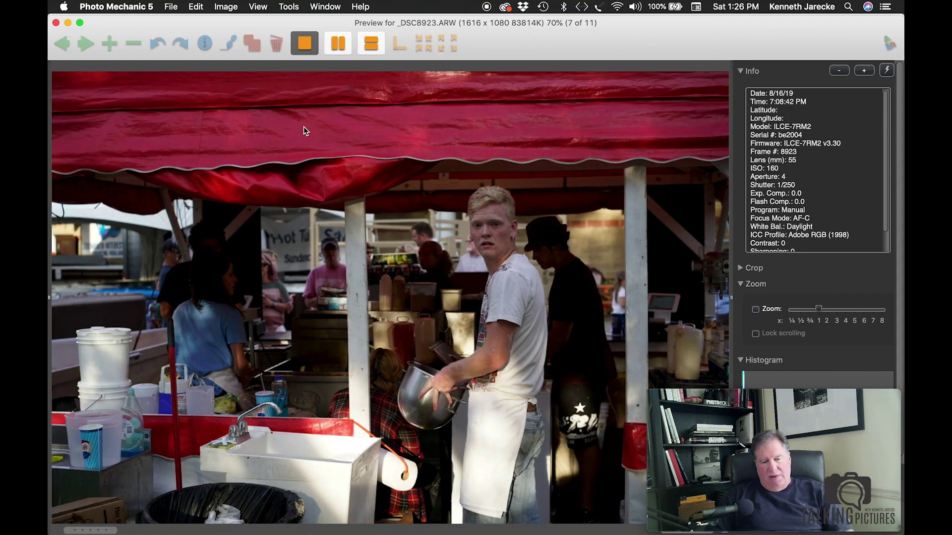
Compare the neighbouring frames of the food stand worker holding the metal bowl, around _DSC8922.ARW to _DSC8924.ARW
key("Right")
key("Right")
key("Left")
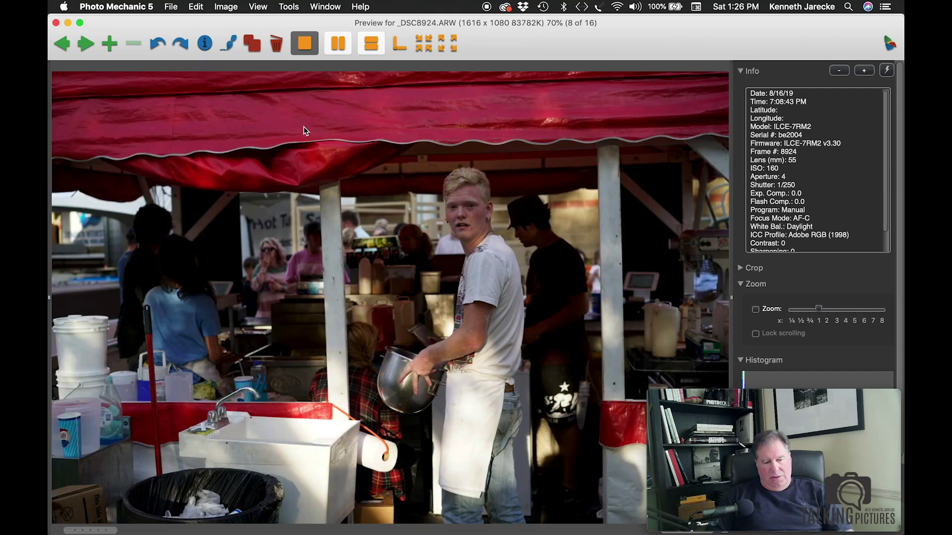
key("Left")
key("Left")
key("Right")
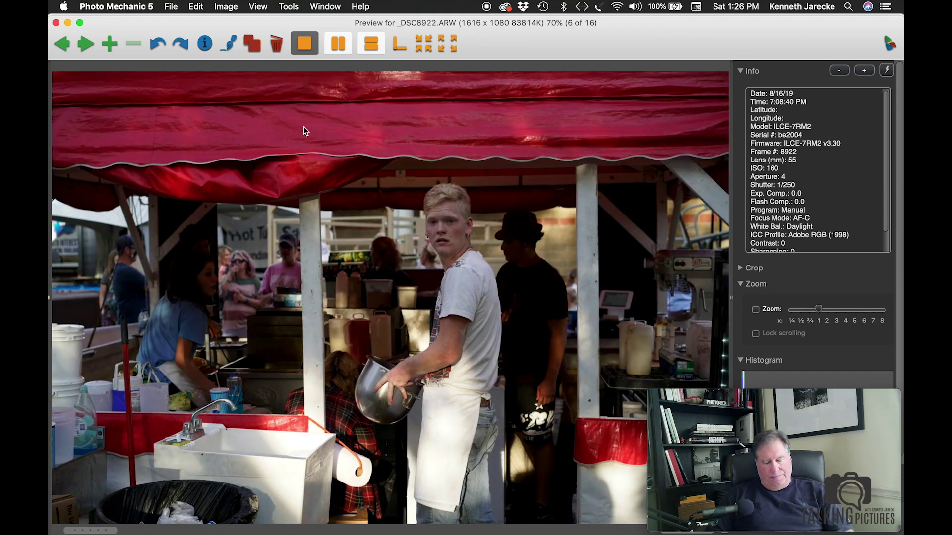
key("Right")
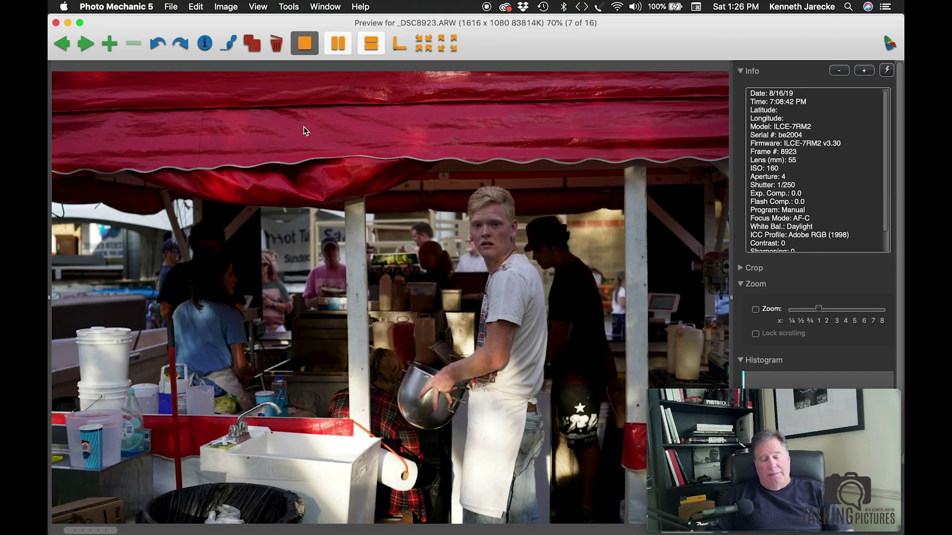
Recheck the frames next to _DSC8922.ARW and mark _DSC8922.ARW with the magenta color class
key("Right")
key("Left")
key("Left")
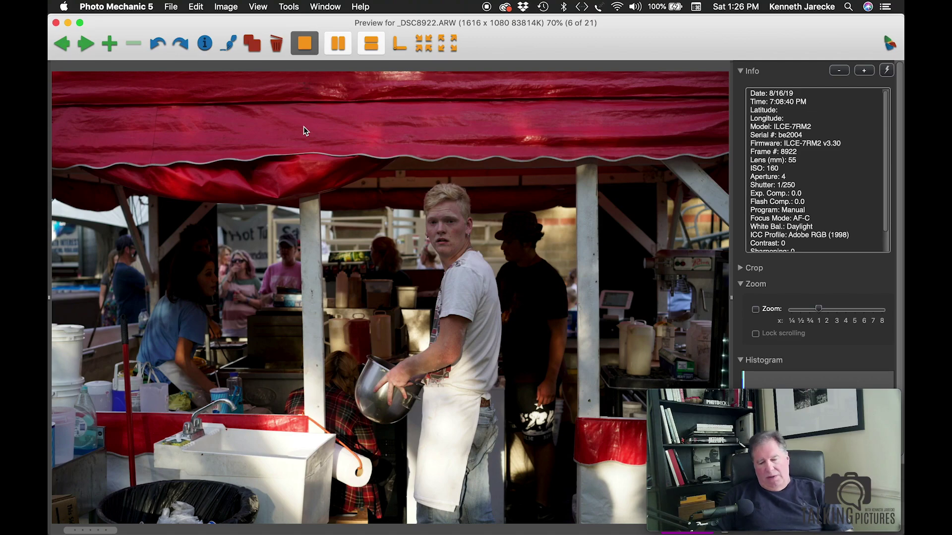
key("Right")
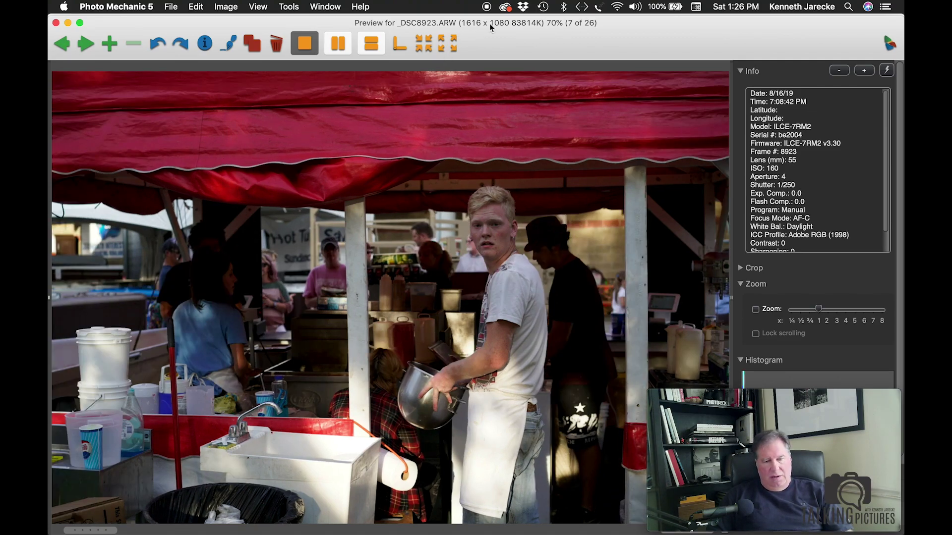
key("Left")
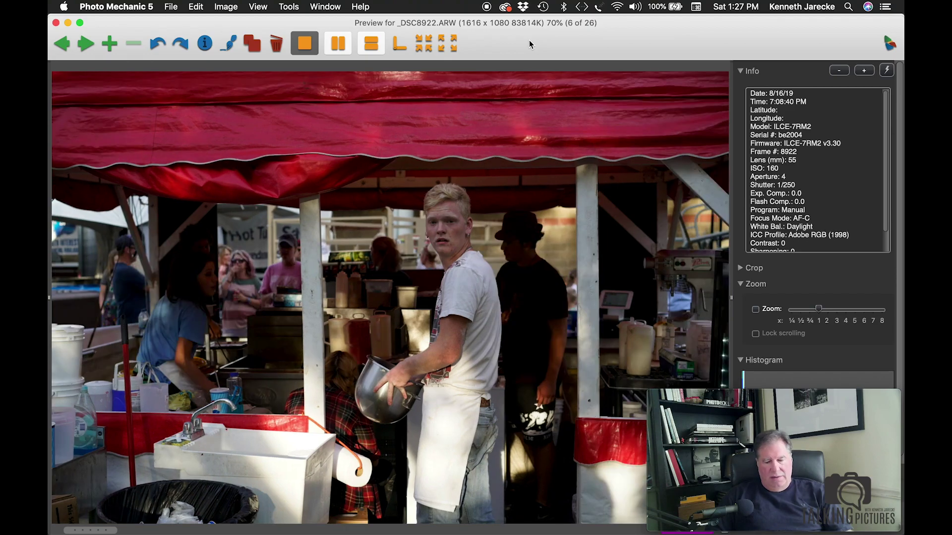
Resize and reposition the preview window to expose its color class bar and the contact sheet thumbnails behind it
left_click_drag(701, 19, 571, 3)
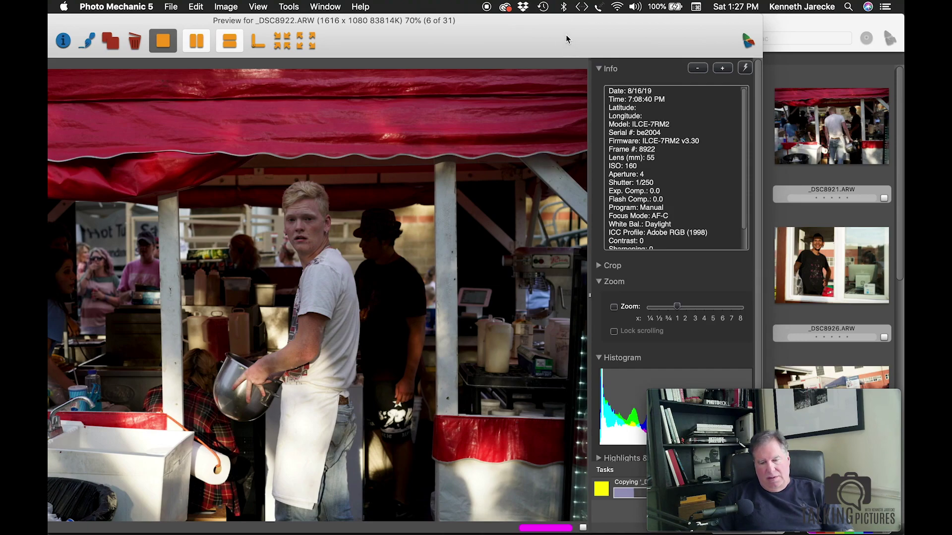
left_click_drag(567, 39, 448, 4)
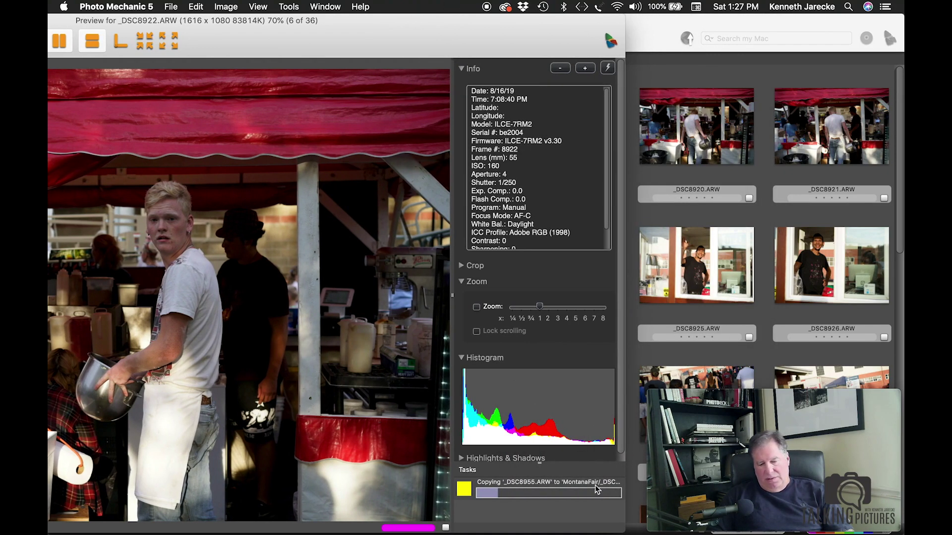
left_click_drag(623, 530, 561, 464)
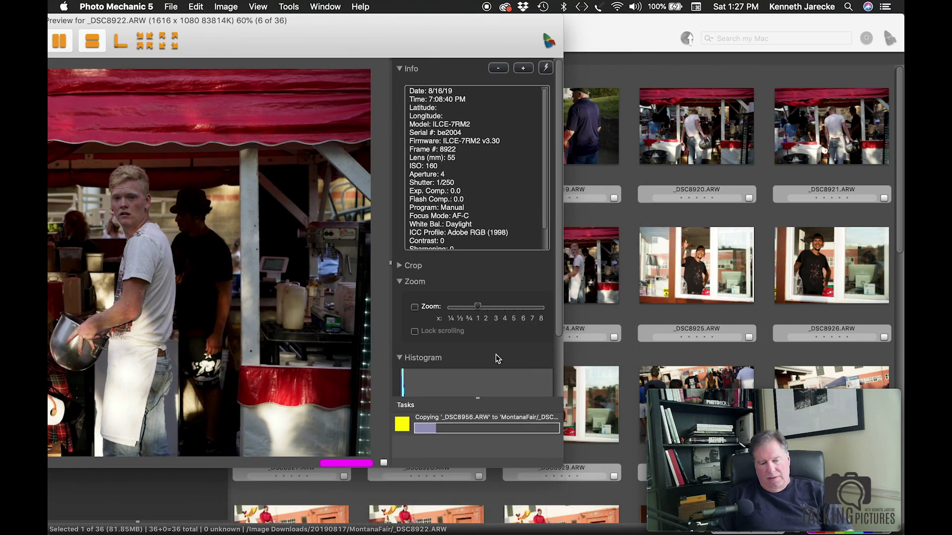
double_click(350, 36)
left_click_drag(646, 4, 620, 4)
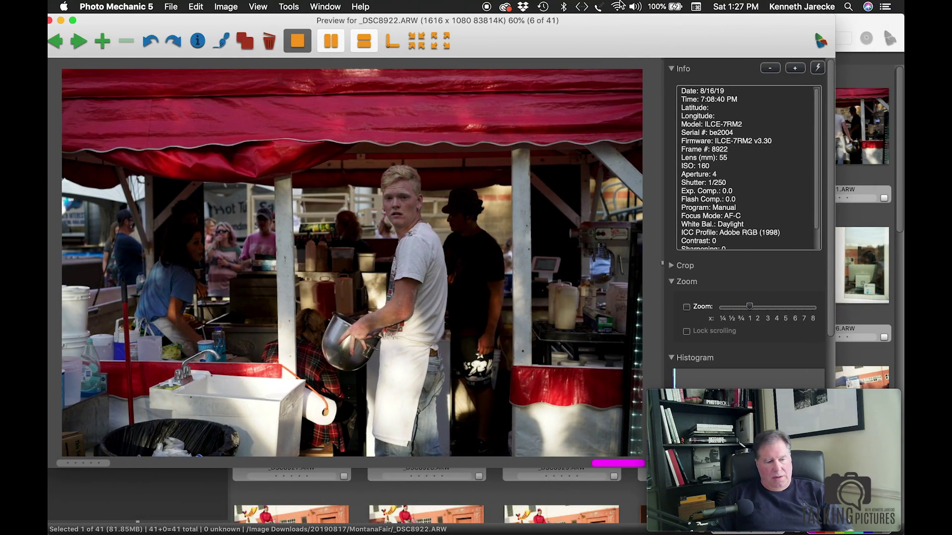
Review the food stand sequence forward to _DSC8924.ARW and back to _DSC8920.ARW
left_click(75, 44)
left_click(76, 44)
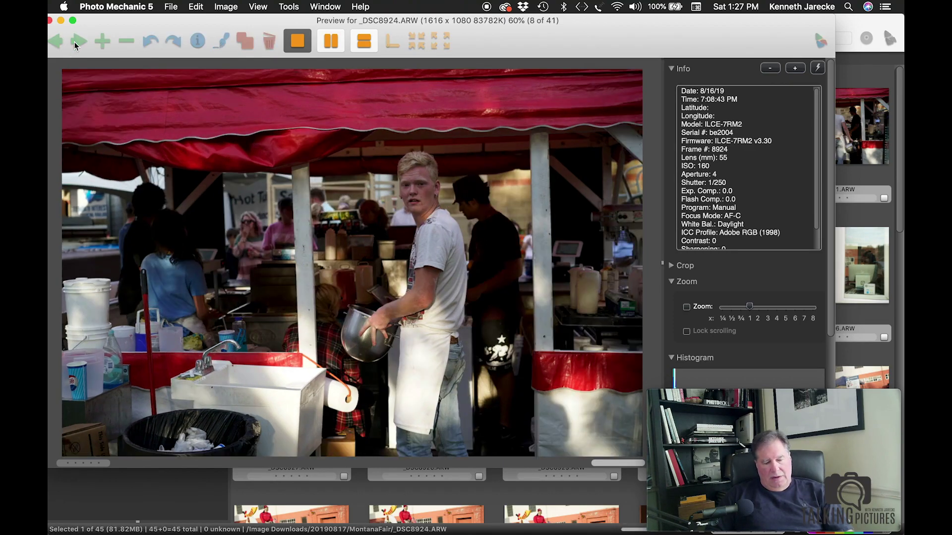
key("Left")
key("Left")
key("Left")
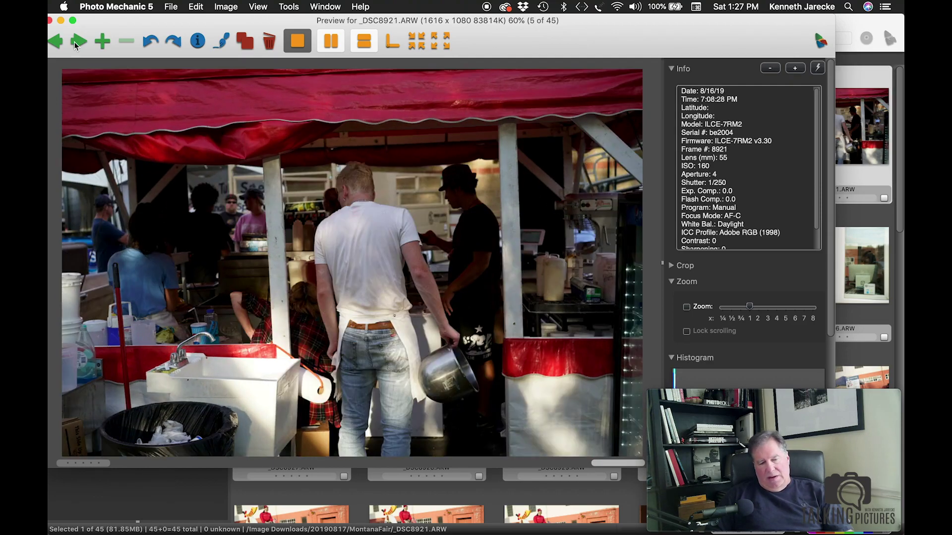
left_click(76, 43)
key("Left")
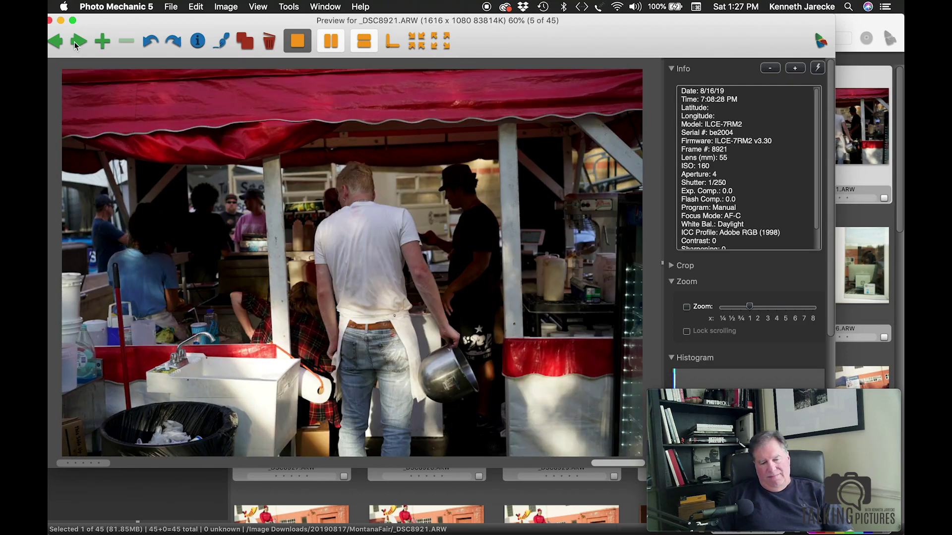
key("Left")
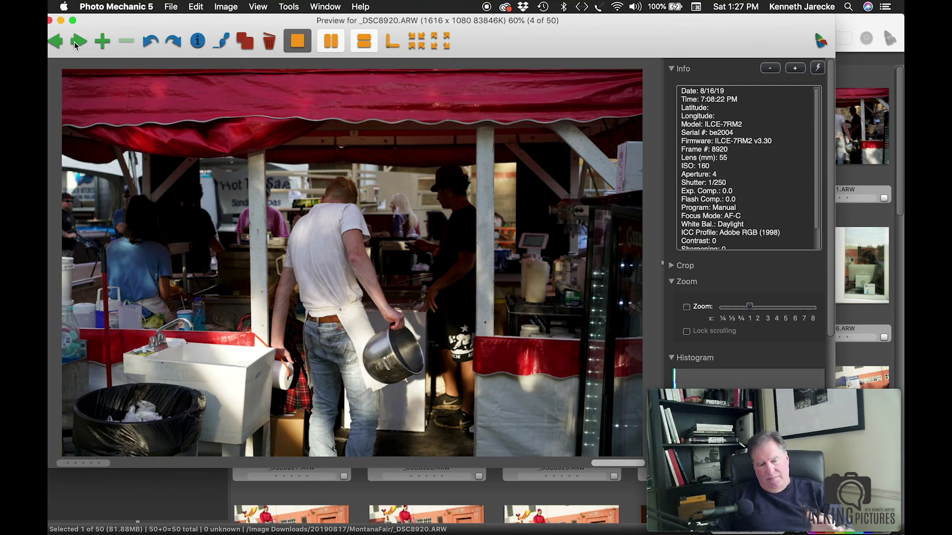
Go through the food stand frames again from _DSC8921.ARW to _DSC8924.ARW, comparing them with the marked shot
left_click(76, 43)
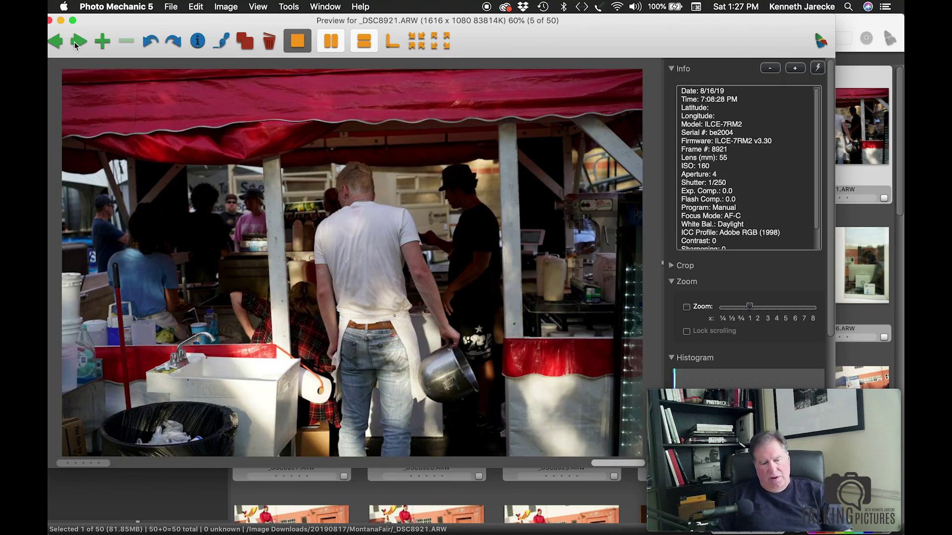
left_click(76, 44)
left_click(76, 44)
key("Left")
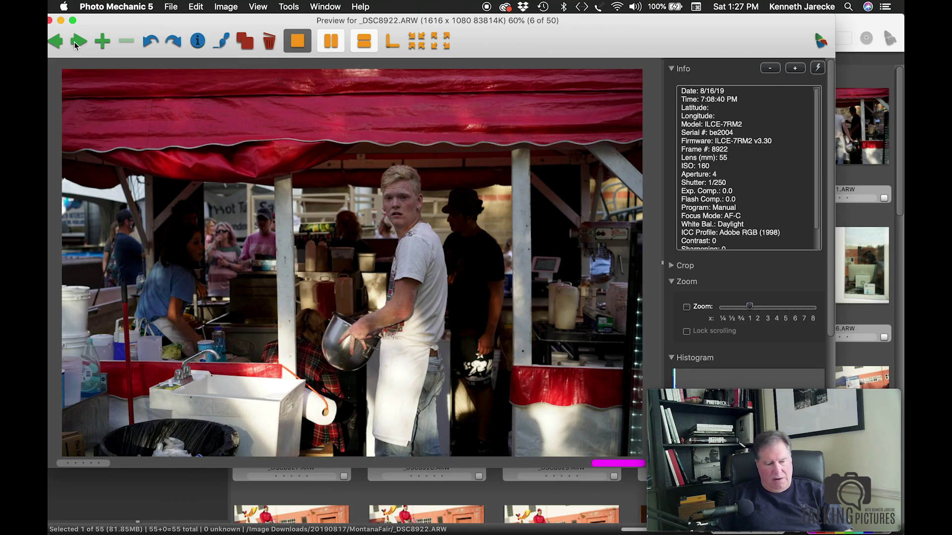
left_click(76, 43)
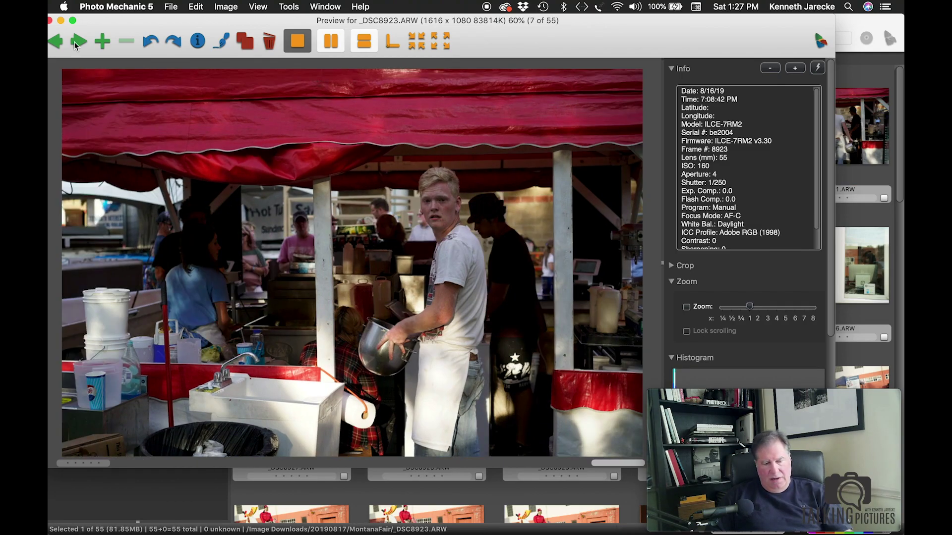
left_click(75, 43)
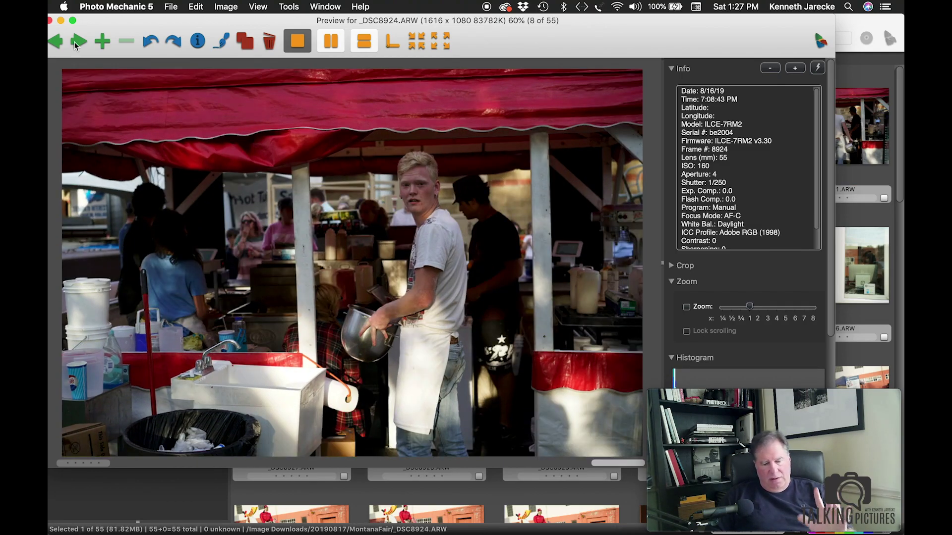
Review the frames of the smiling man in the serving window and mark _DSC8927.ARW with the magenta color class
left_click(76, 44)
left_click(76, 44)
left_click(76, 44)
left_click(76, 44)
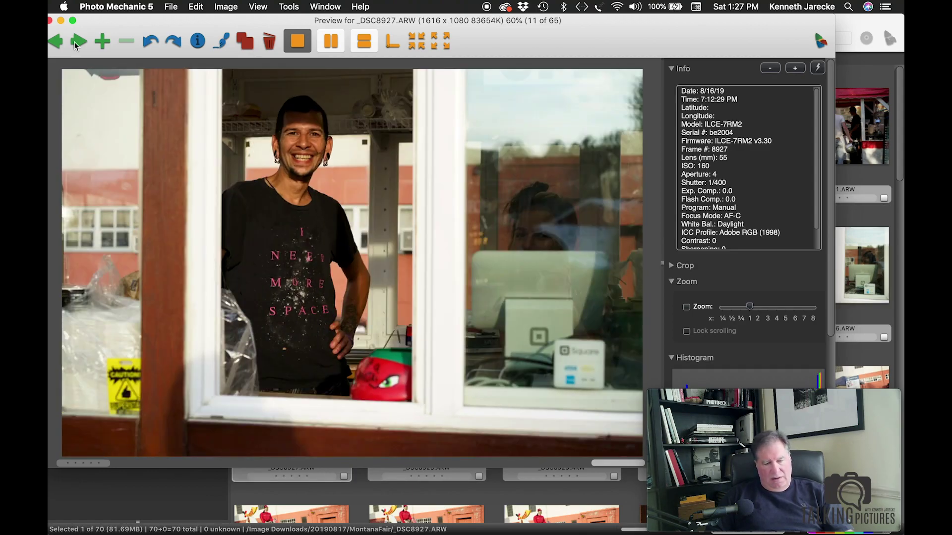
left_click(78, 42)
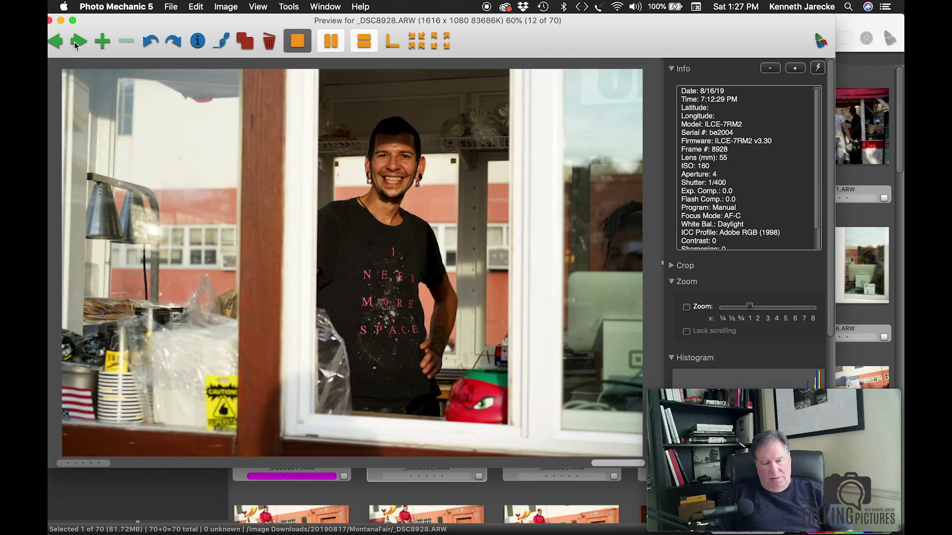
Advance through the frames to _DSC8932.ARW, the group beside the sheriff vehicle, and mark it with the magenta color class
left_click(77, 42)
left_click(77, 42)
left_click(78, 41)
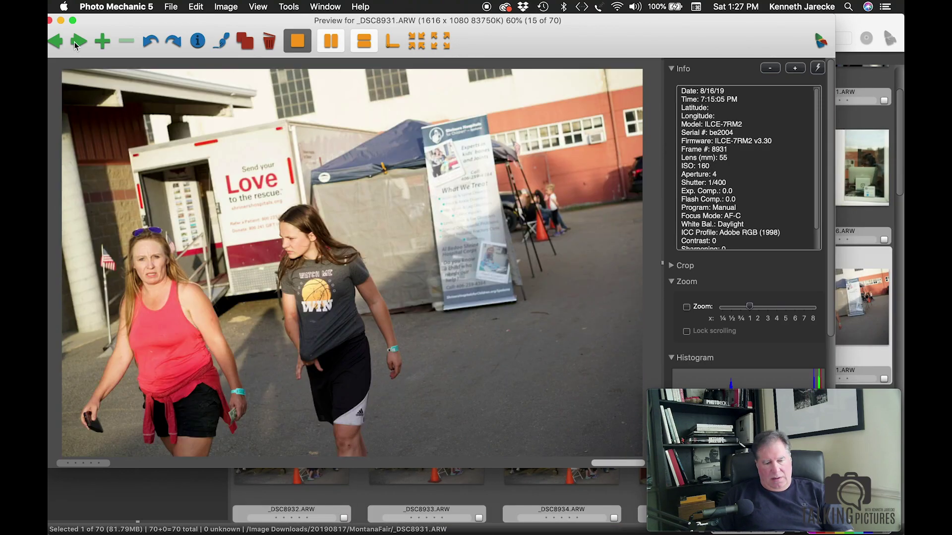
left_click(77, 42)
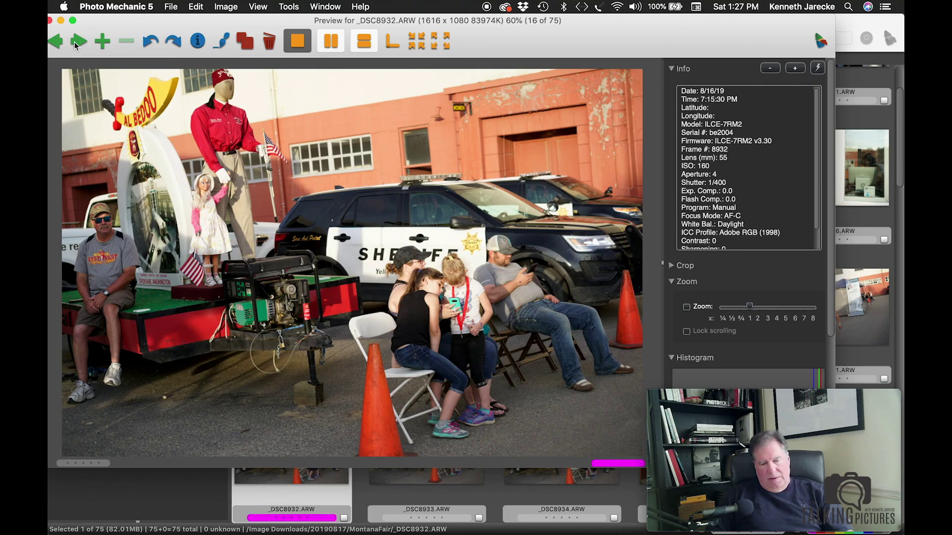
Look through the frames following the sheriff vehicle shot, up to the golf cart photo _DSC8936.ARW
left_click(77, 42)
left_click(78, 41)
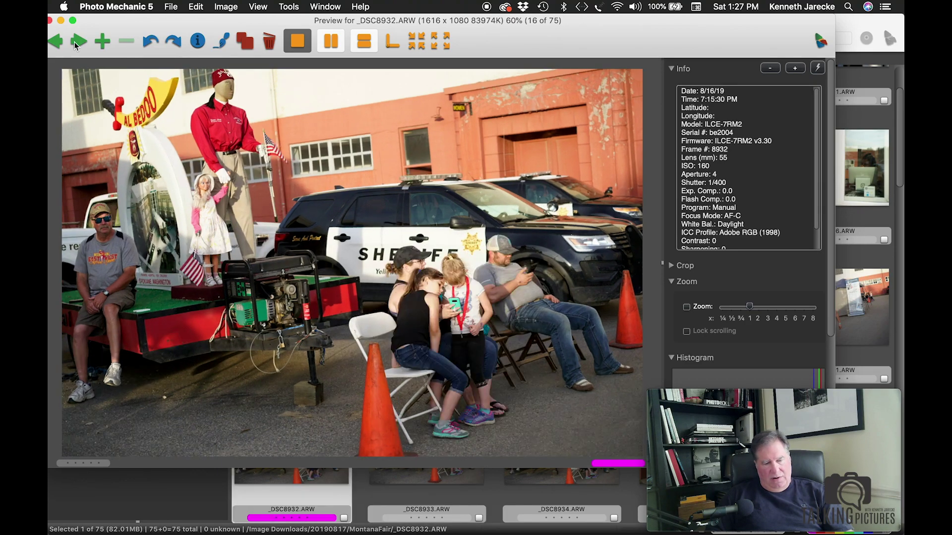
left_click(77, 41)
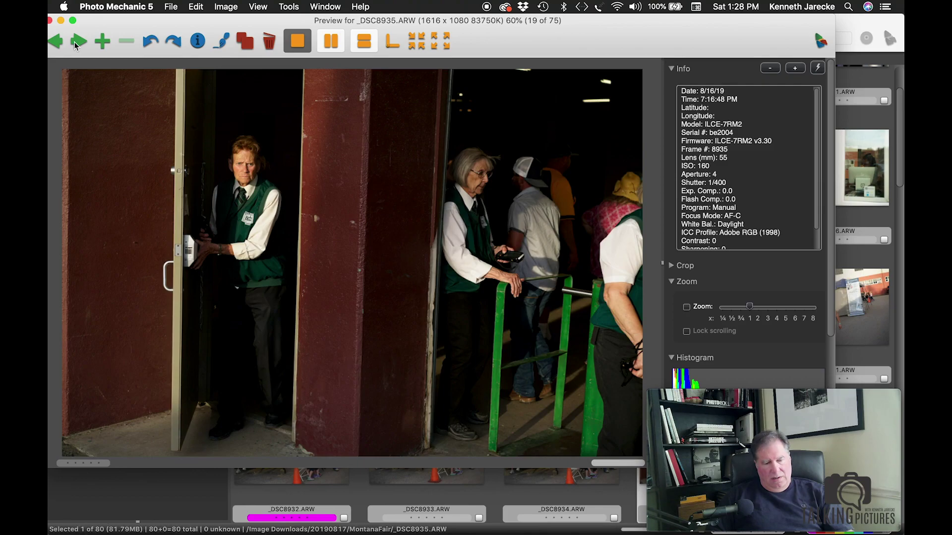
left_click(77, 42)
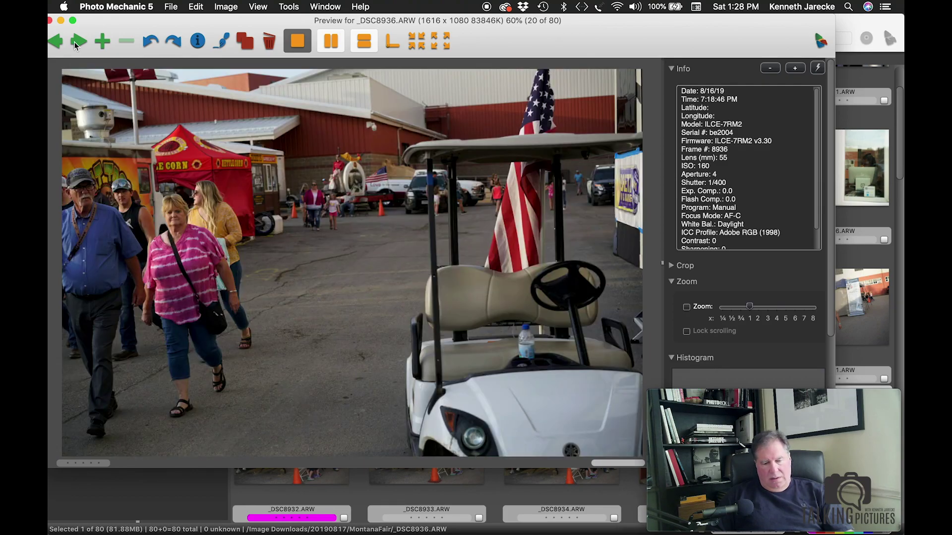
Look through the golf cart and flag frames from _DSC8937.ARW to _DSC8944.ARW for a possible keeper
left_click(76, 43)
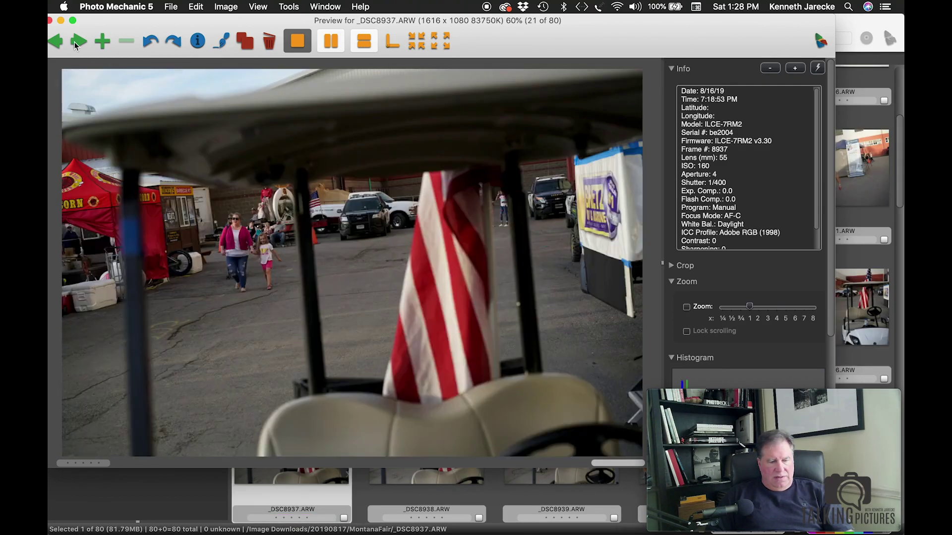
left_click(75, 43)
left_click(75, 42)
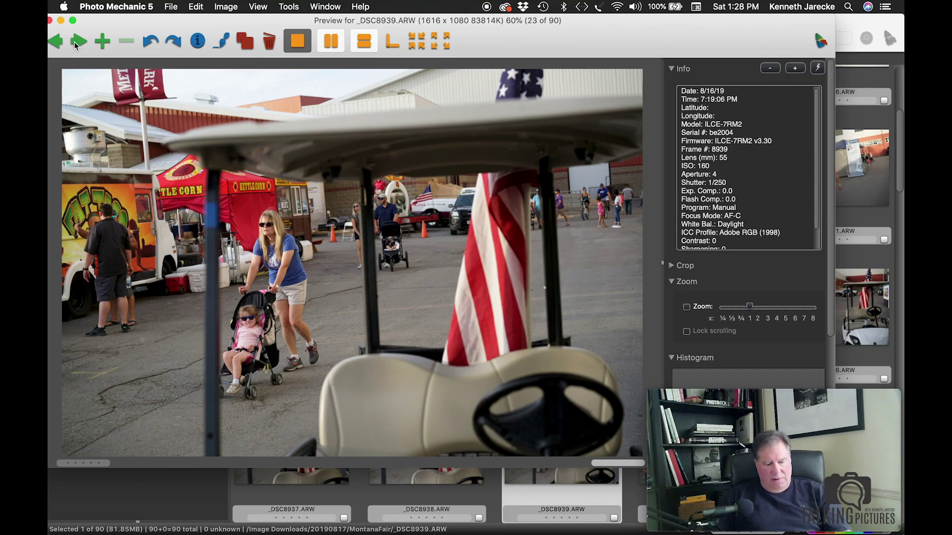
left_click(76, 44)
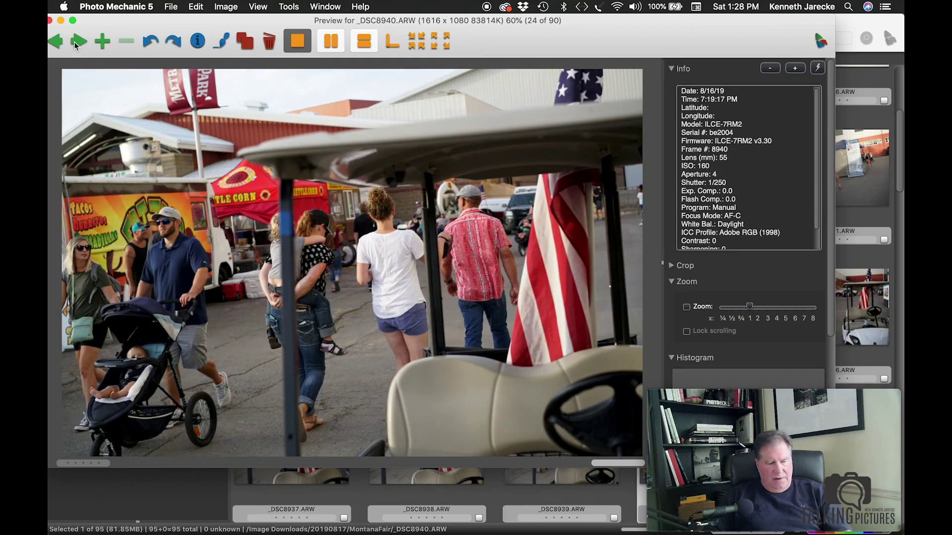
left_click(76, 43)
left_click(76, 44)
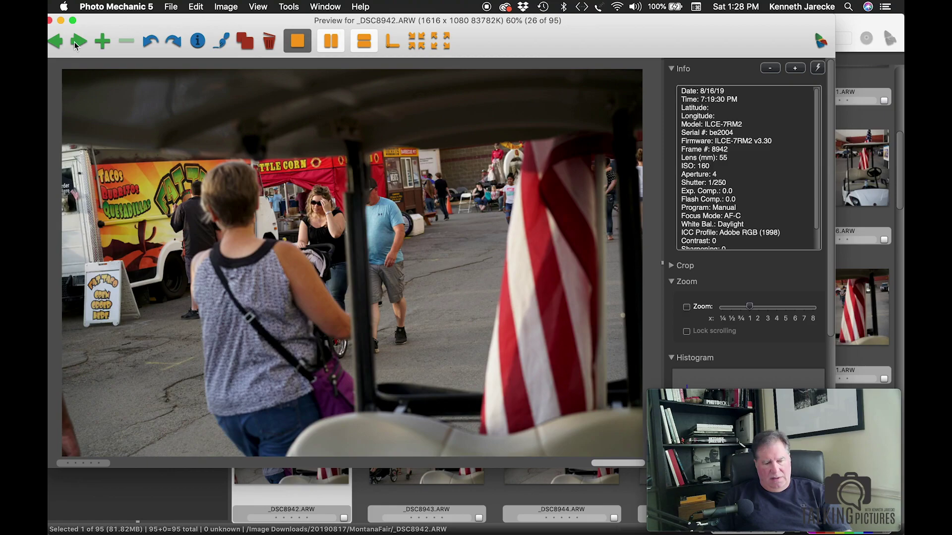
left_click(76, 44)
left_click(76, 44)
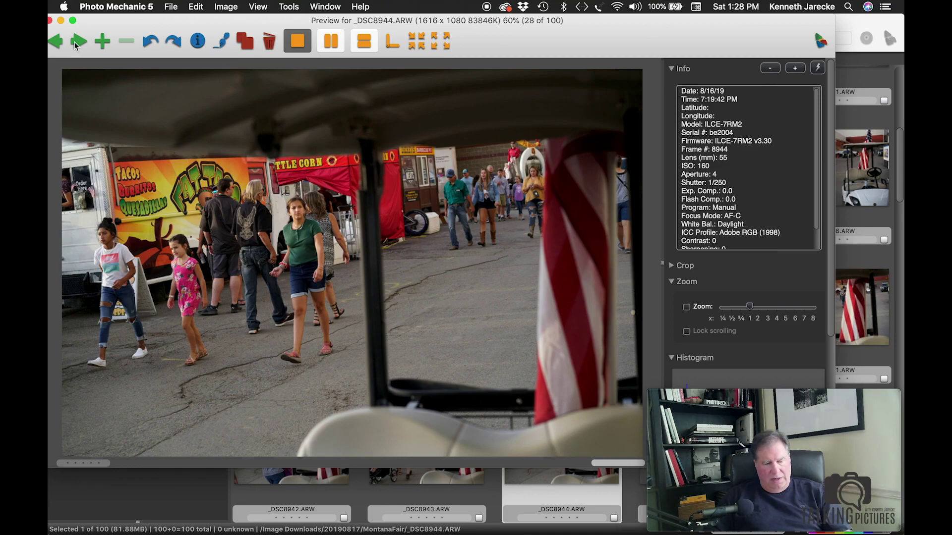
Continue reviewing the frames shot through the golf cart, from _DSC8945.ARW up to _DSC8951.ARW
left_click(76, 43)
left_click(76, 43)
left_click(76, 44)
left_click(76, 43)
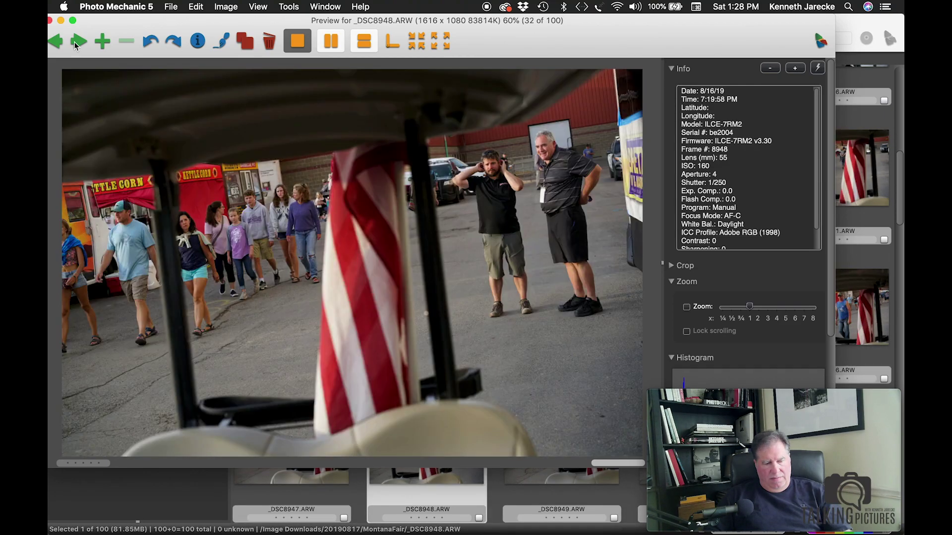
left_click(76, 44)
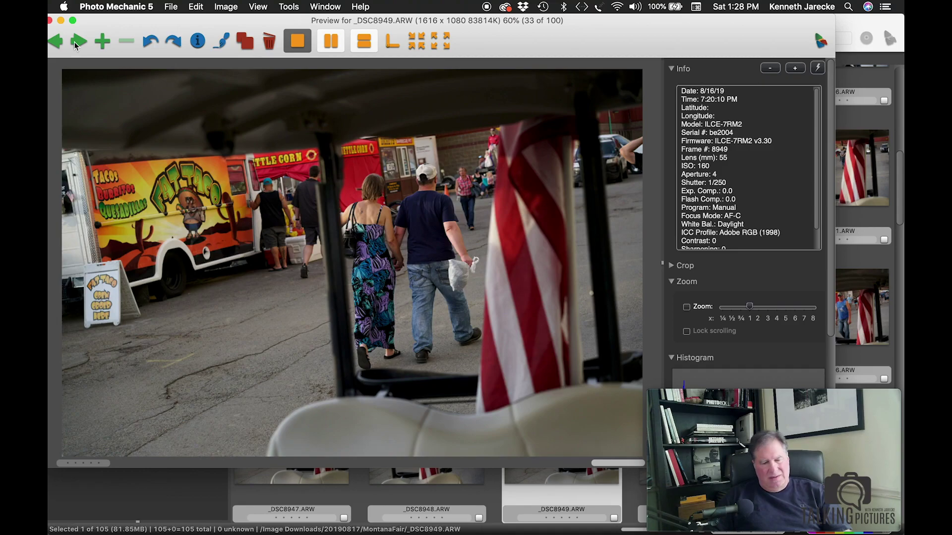
left_click(76, 44)
left_click(76, 43)
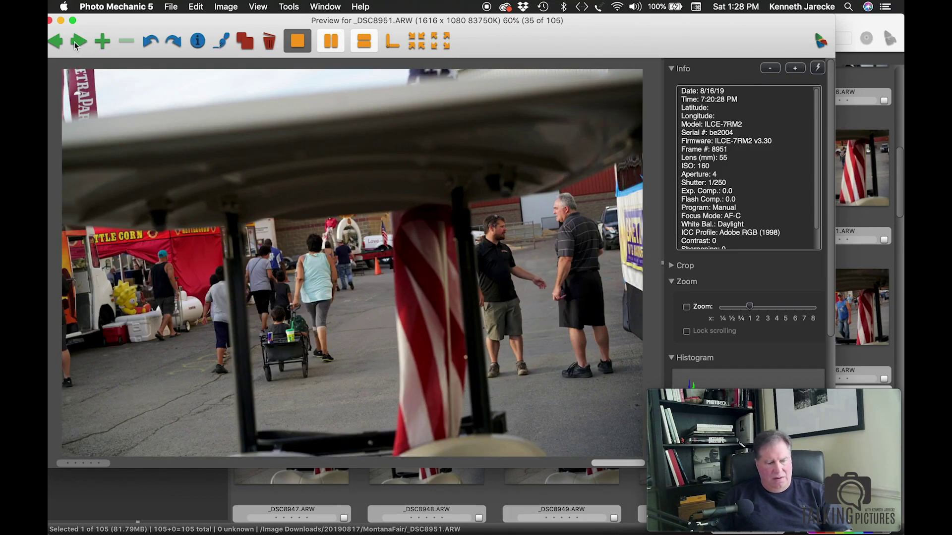
Review the frames of the costumed stilt walkers and mark _DSC8957.ARW with the magenta color class
left_click(76, 44)
left_click(75, 44)
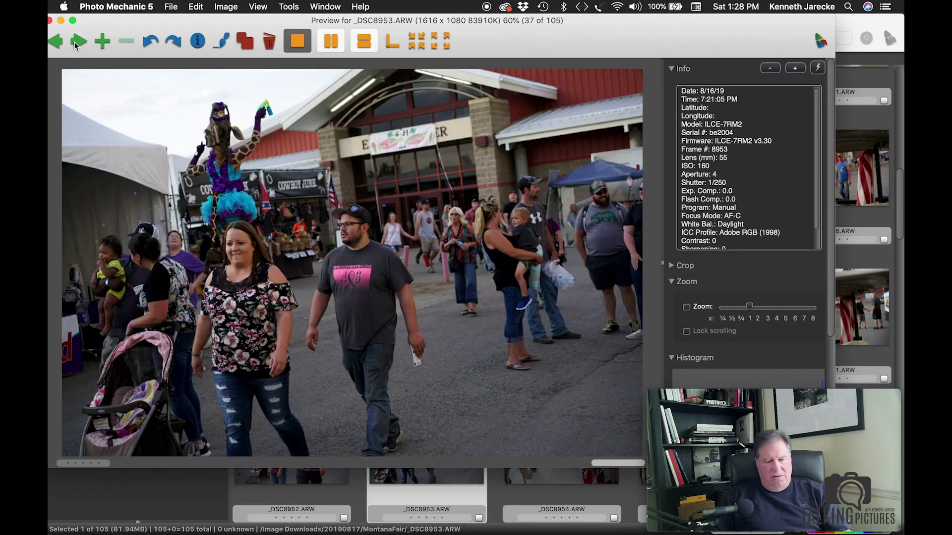
left_click(76, 43)
left_click(76, 43)
left_click(75, 44)
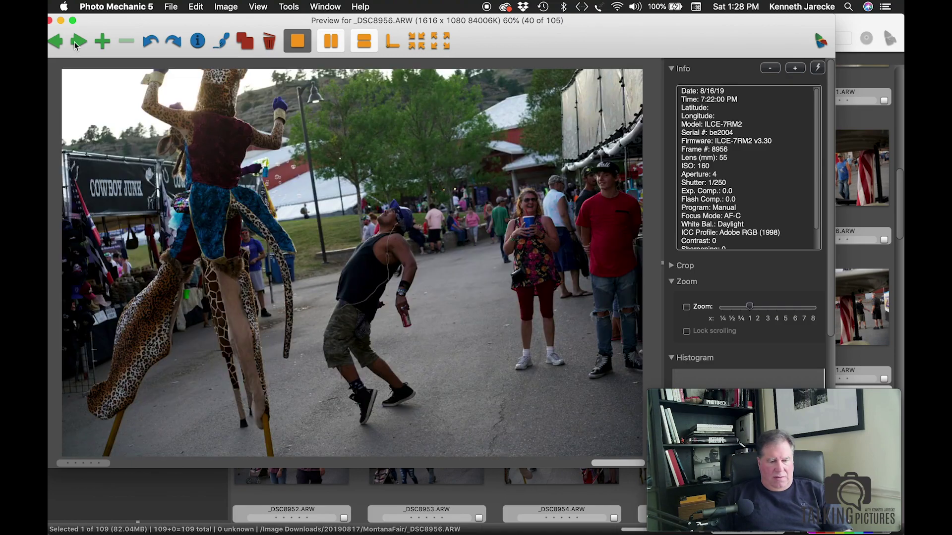
left_click(76, 44)
left_click(75, 43)
key("Left")
key("6")
Check the frames after the marked stilt walker shot, through the woman carrying food, up to the close-up _DSC8962.ARW
left_click(76, 43)
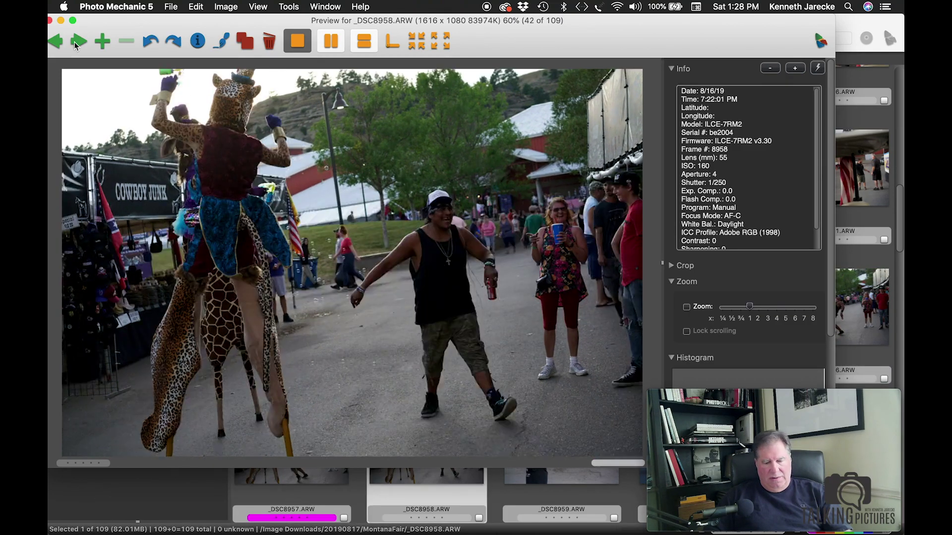
left_click(75, 43)
left_click(76, 44)
left_click(76, 44)
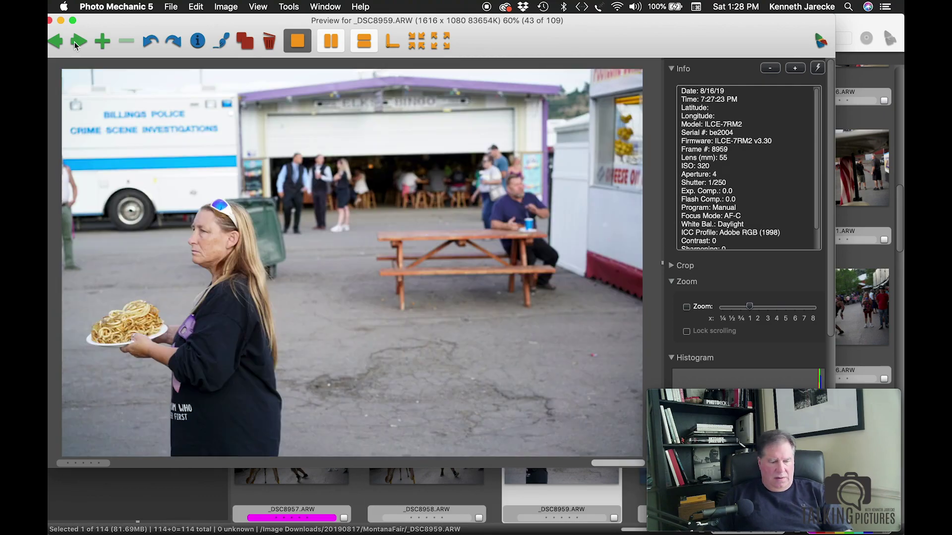
key("Left")
left_click(75, 44)
left_click(76, 43)
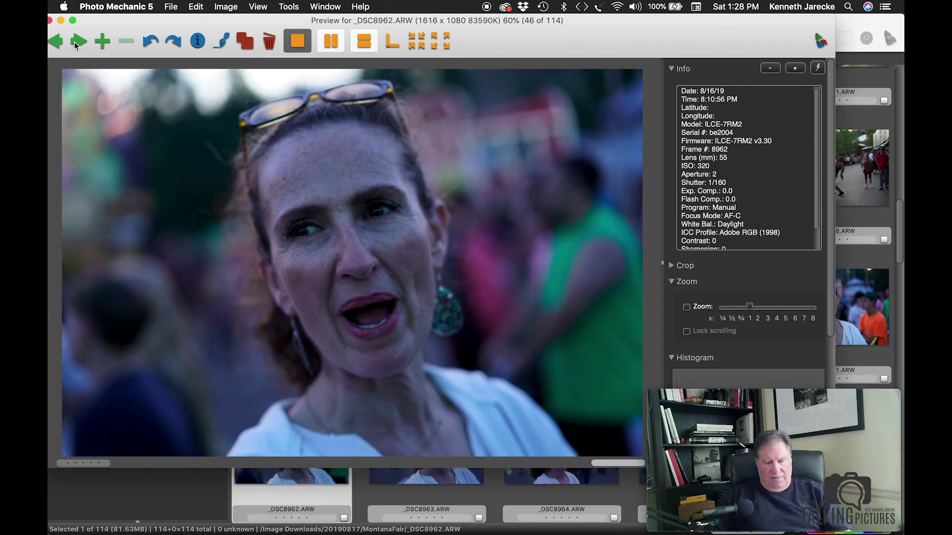
Look through the portraits of the woman in the white hoodie from _DSC8963.ARW to the vertical frame _DSC8978.ARW
left_click(75, 43)
left_click(76, 44)
left_click(76, 43)
left_click(76, 43)
left_click(76, 44)
left_click(75, 43)
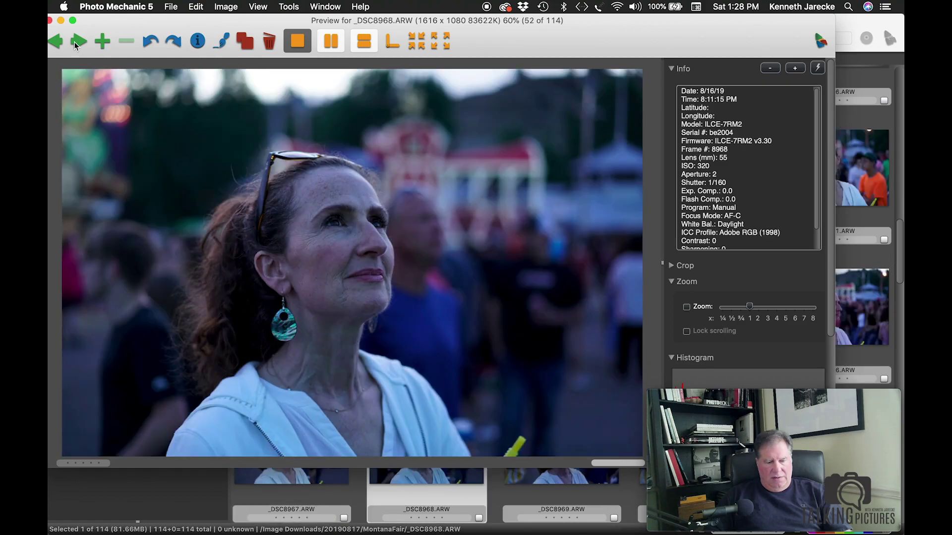
left_click(76, 44)
left_click(76, 43)
left_click(76, 44)
left_click(75, 43)
left_click(76, 44)
left_click(76, 43)
left_click(76, 44)
left_click(75, 43)
left_click(76, 43)
left_click(75, 44)
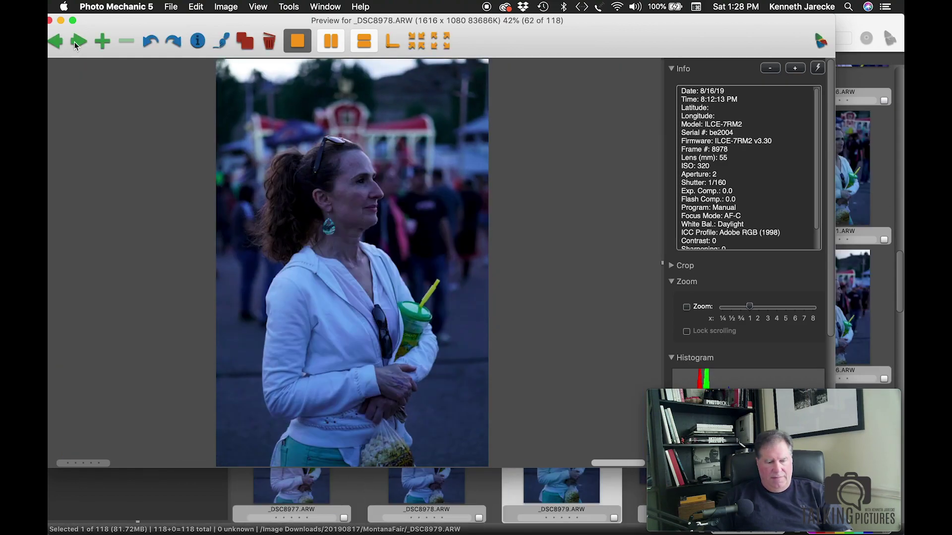
Advance past the last portraits to the ticket booth shot _DSC8982.ARW and the evening crowd frame _DSC8984.ARW
left_click(76, 44)
left_click(76, 43)
left_click(76, 43)
left_click(76, 43)
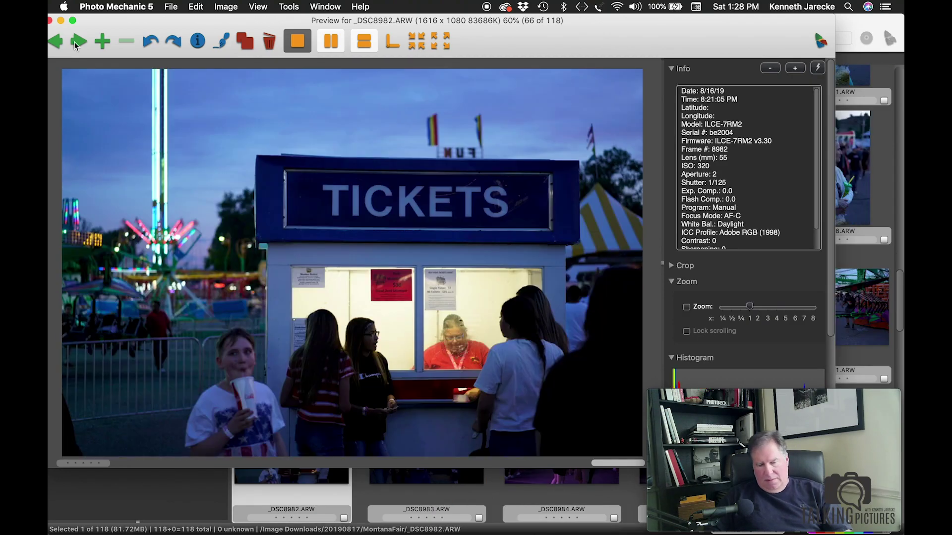
left_click(76, 44)
left_click(76, 44)
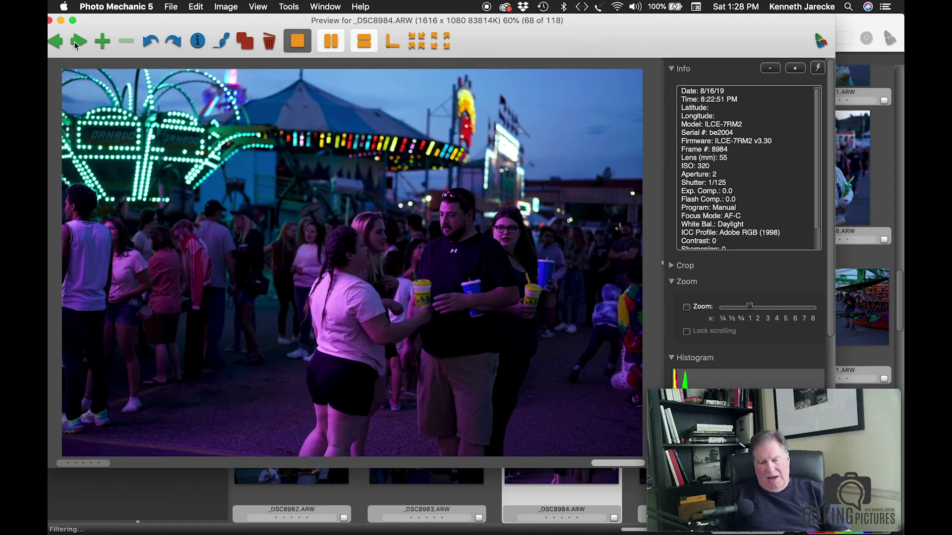
Go back and forth between ticket booth frame _DSC8982.ARW and the evening frames following it to compare them
key("Left")
left_click(76, 43)
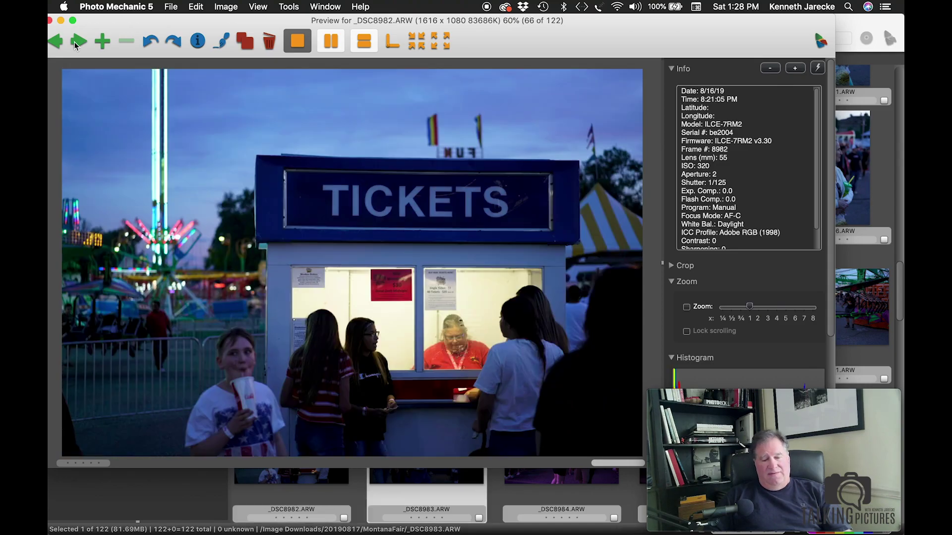
left_click(75, 44)
left_click(75, 43)
key("Left")
key("Right")
key("Left")
key("Left")
key("Left")
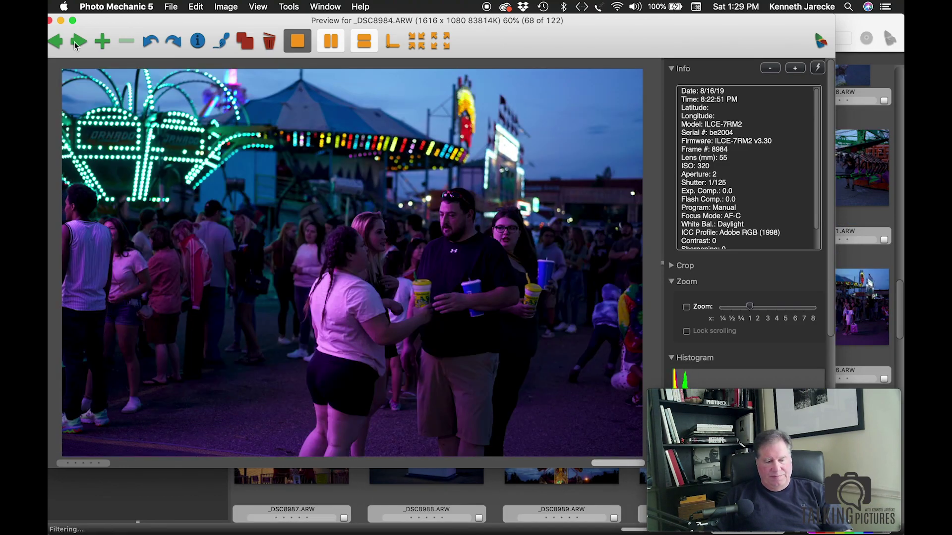
Look through the evening ride and midway frames from _DSC8984.ARW to the ticket booth shot _DSC8998.ARW
key("Right")
key("Right")
key("Right")
key("Right")
key("Right")
key("Right")
key("Right")
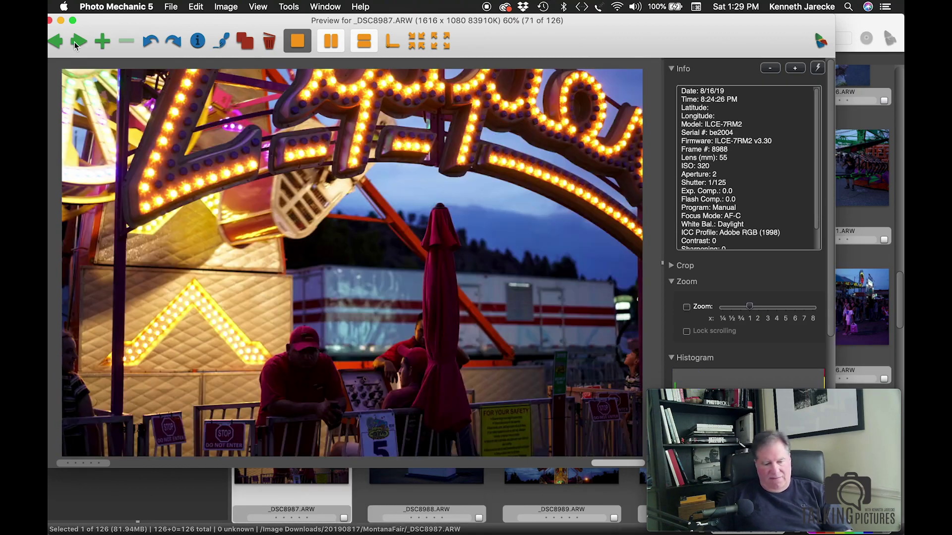
key("Right")
key("Right")
key("Right")
key("Right")
key("Right")
key("Right")
key("Right")
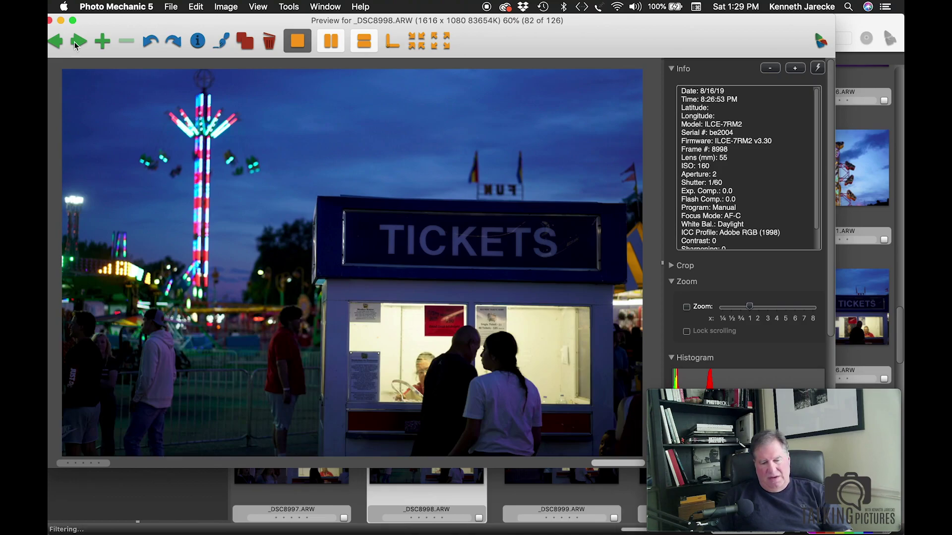
Compare ticket booth frame _DSC8998.ARW with the shots just before it, including _DSC8997.ARW
key("Left")
key("Left")
key("Right")
key("Left")
key("Right")
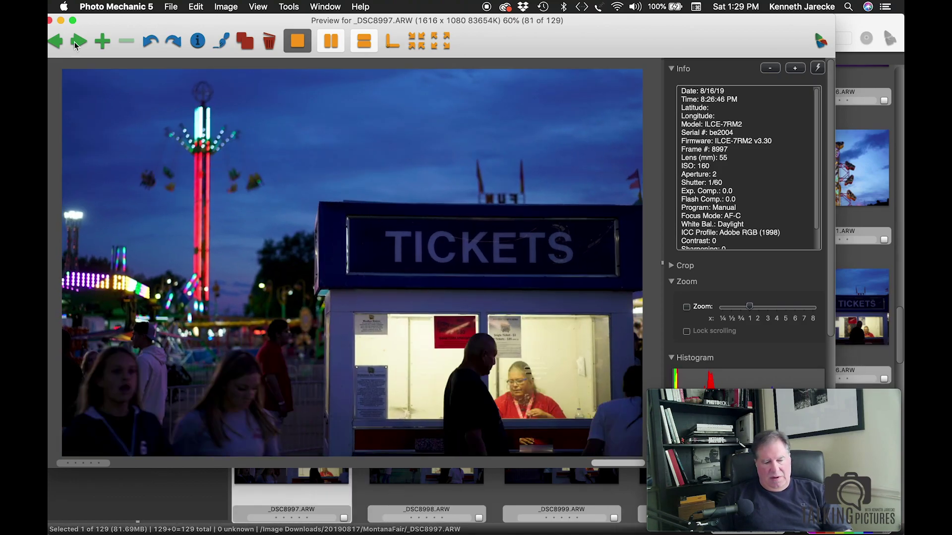
Review the following ticket booth frames from _DSC8998.ARW up to the wider view _DSC9003.ARW
key("Right")
key("Right")
key("Right")
key("Right")
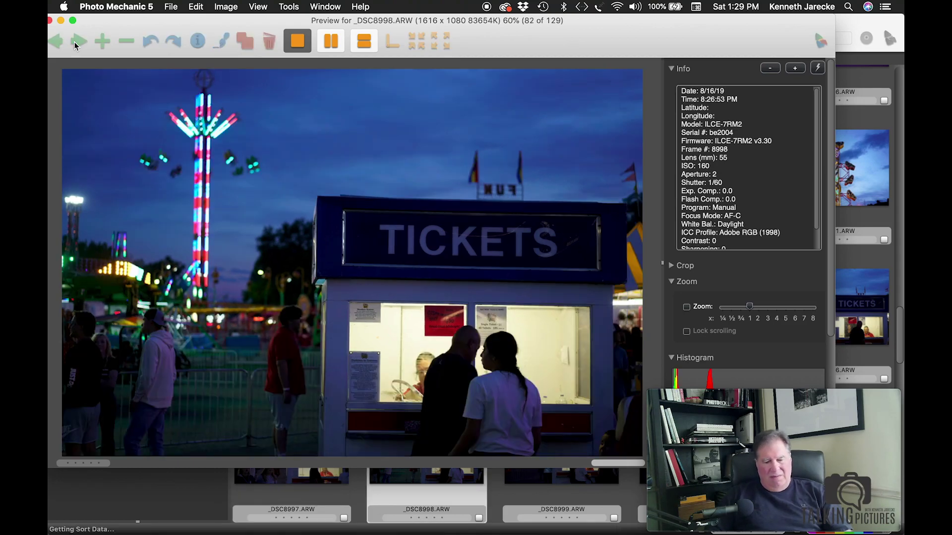
key("Right")
key("Right")
key("Right")
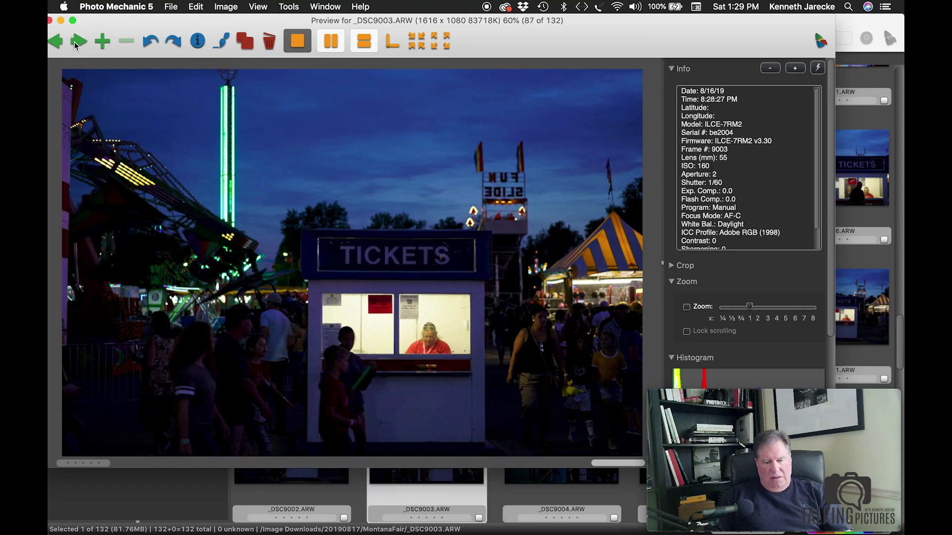
Examine the booth frames with the boys carrying the inflatable banana and continue to the empty-counter shot _DSC9011.ARW
key("Right")
key("Right")
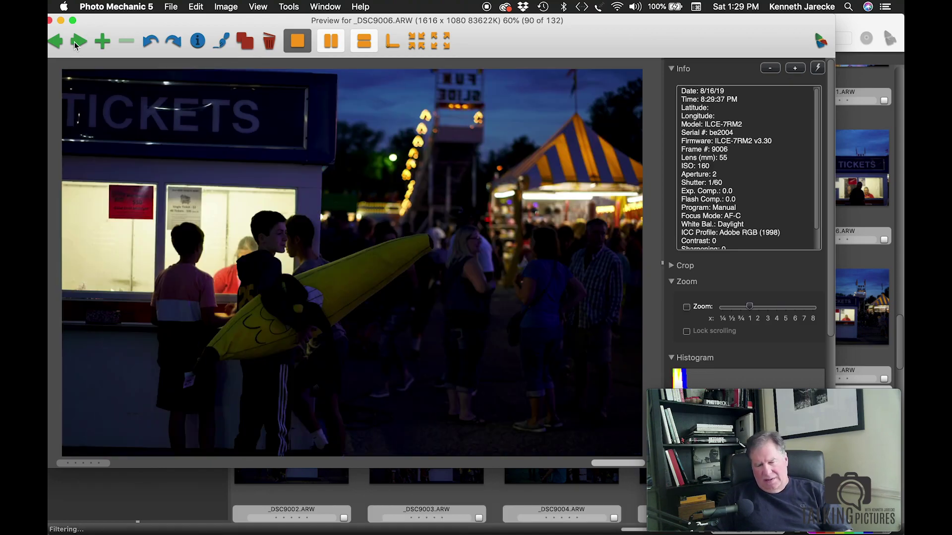
key("Right")
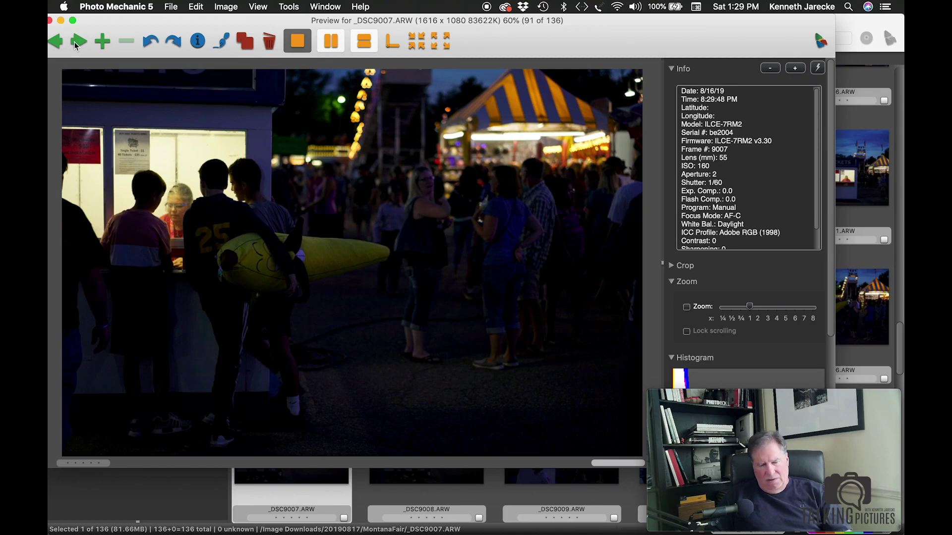
left_click(75, 45)
left_click(76, 45)
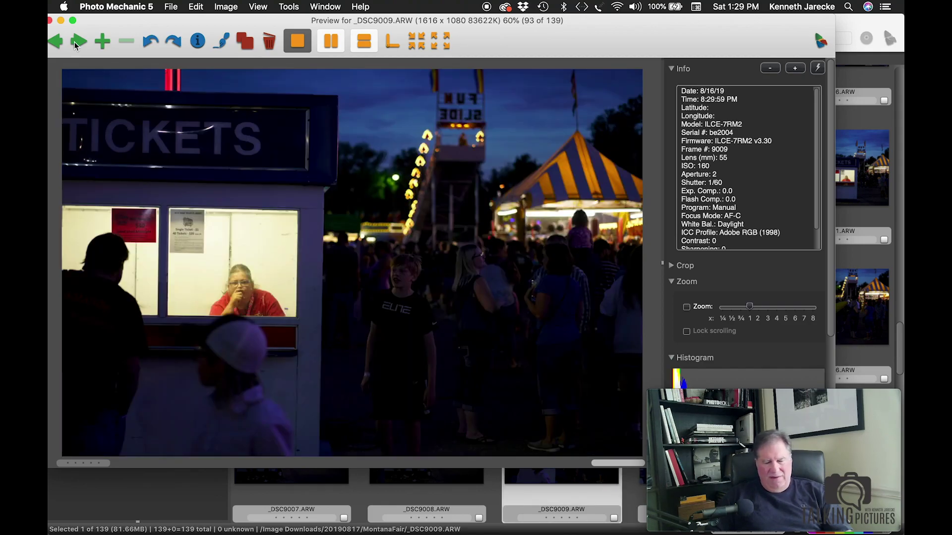
left_click(76, 45)
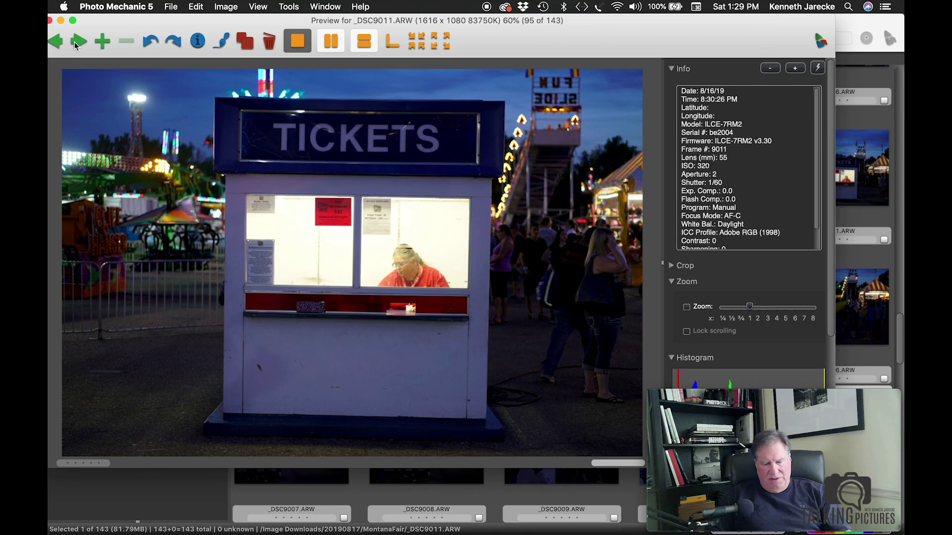
Look through the ticket seller frames from _DSC9012.ARW to _DSC9023.ARW, comparing her pose and the ride lights
left_click(75, 45)
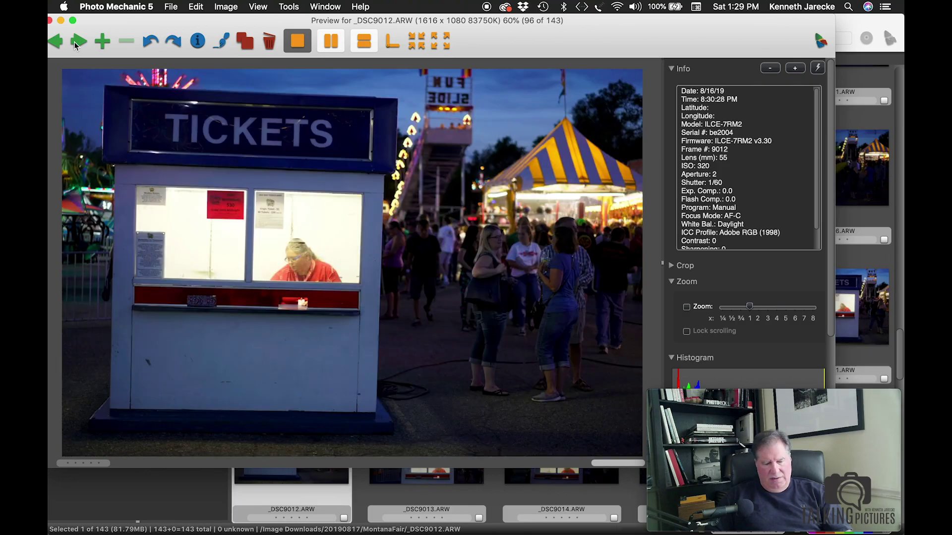
left_click(75, 46)
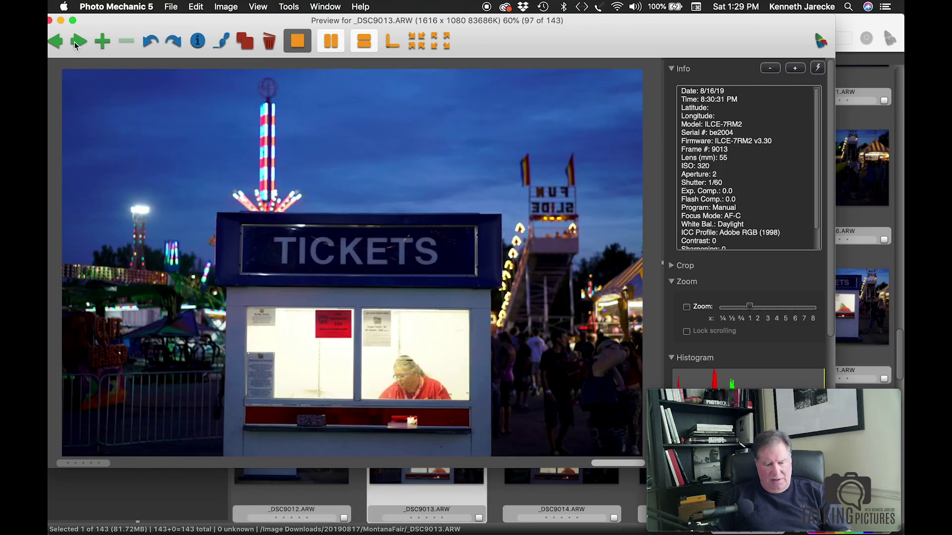
left_click(76, 46)
left_click(75, 45)
left_click(75, 45)
left_click(75, 45)
left_click(75, 45)
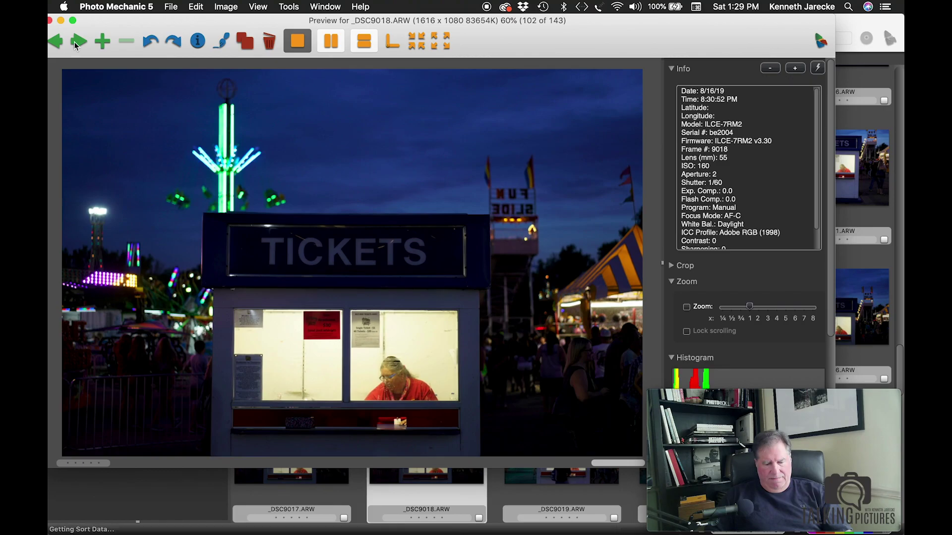
left_click(76, 45)
left_click(75, 45)
left_click(75, 45)
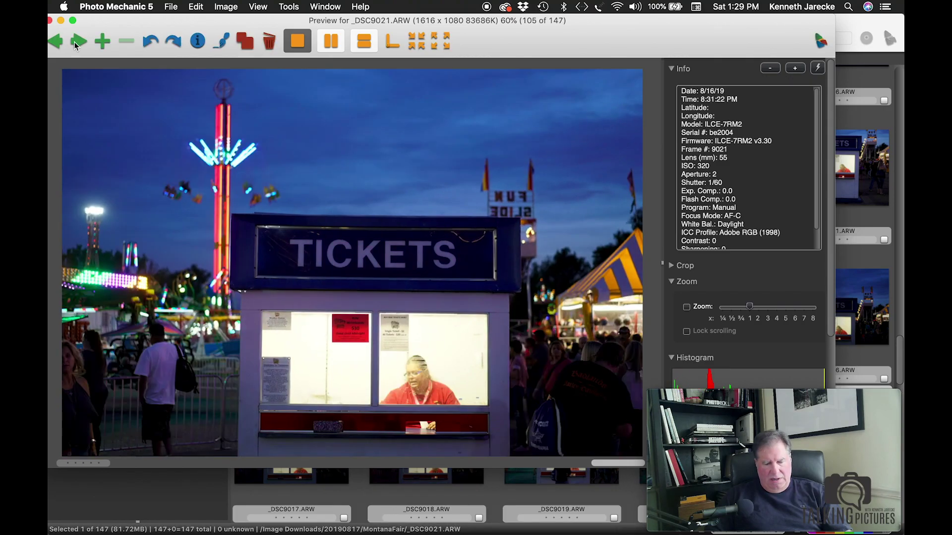
left_click(75, 45)
left_click(75, 45)
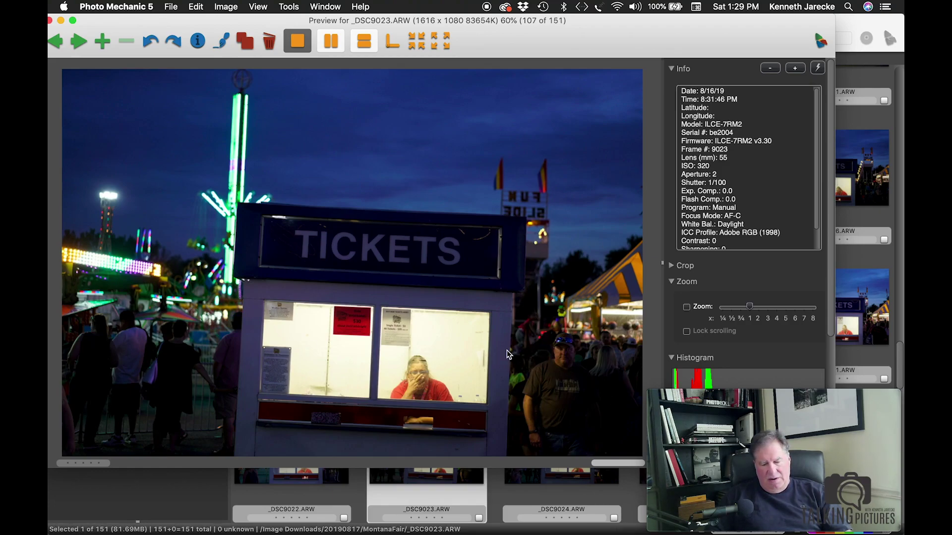
Review the next ticket booth frames from _DSC9024.ARW through the closer views of the seller, up to _DSC9029.ARW
key("Right")
key("Right")
key("Right")
key("Right")
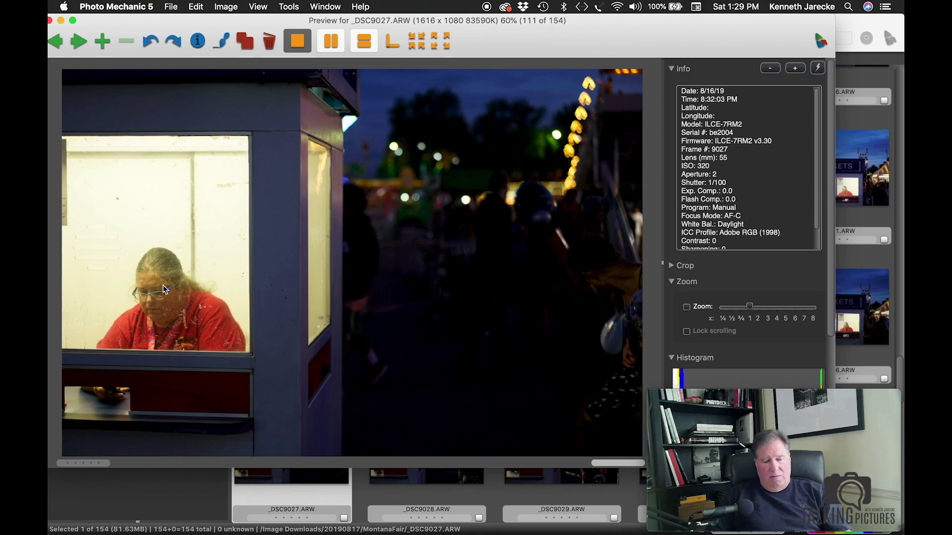
key("Right")
key("Right")
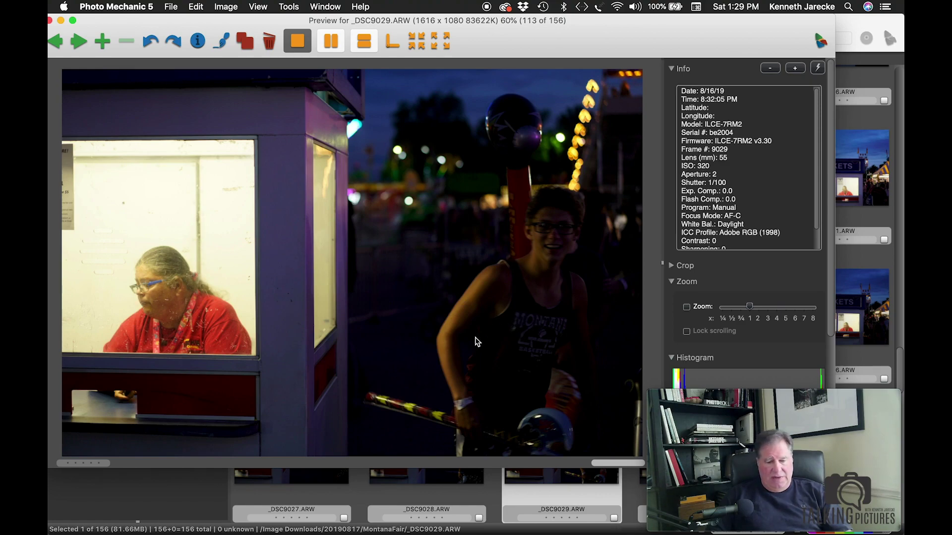
Review the ticket booth frames from _DSC9030.ARW to _DSC9035.ARW, including the customer leaning in at the window
key("Right")
key("Right")
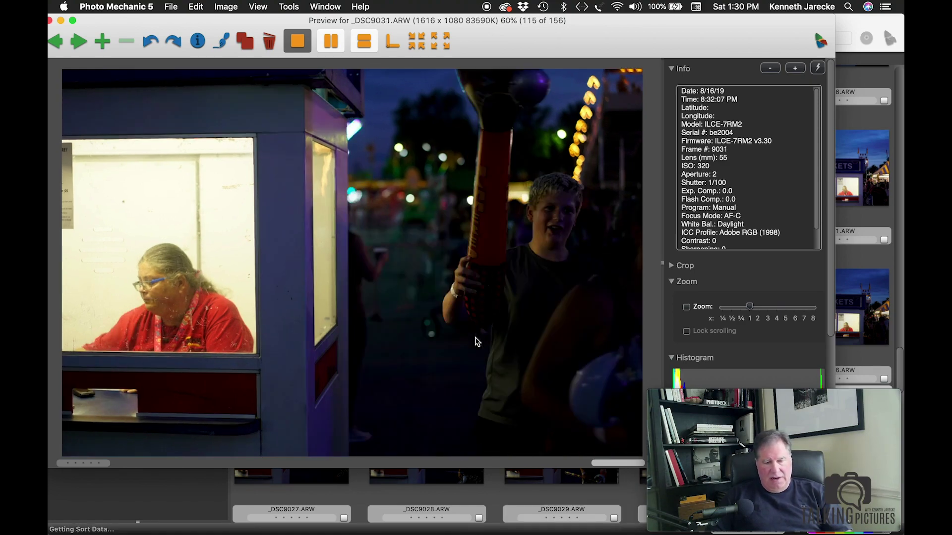
key("Left")
key("Right")
key("Right")
key("Right")
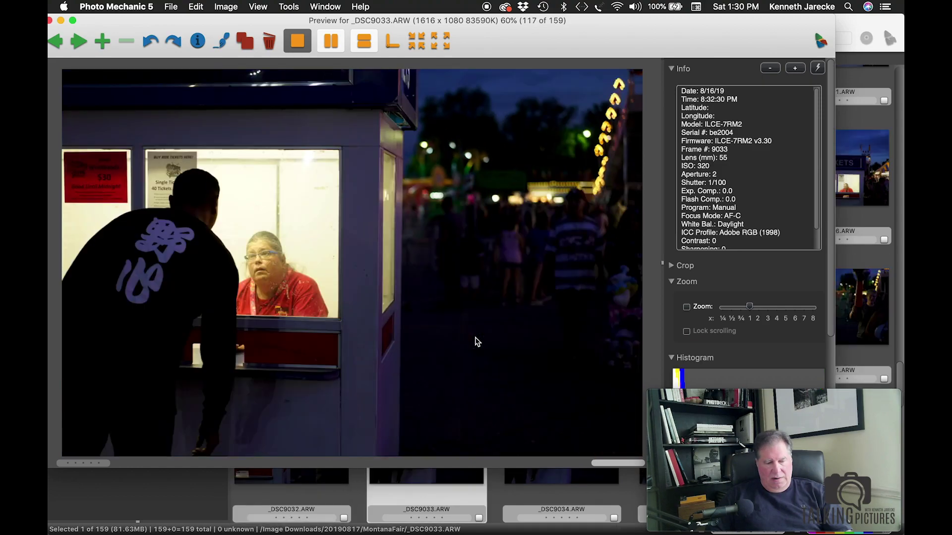
key("Right")
key("Right")
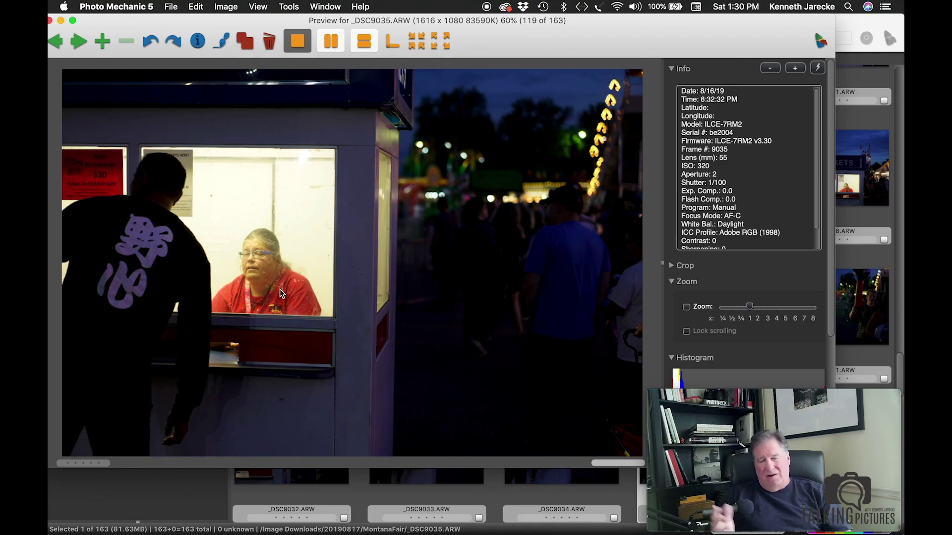
Continue through the ticket booth frames from _DSC9036.ARW to _DSC9042.ARW, checking the seller's pose against the passers-by
key("Right")
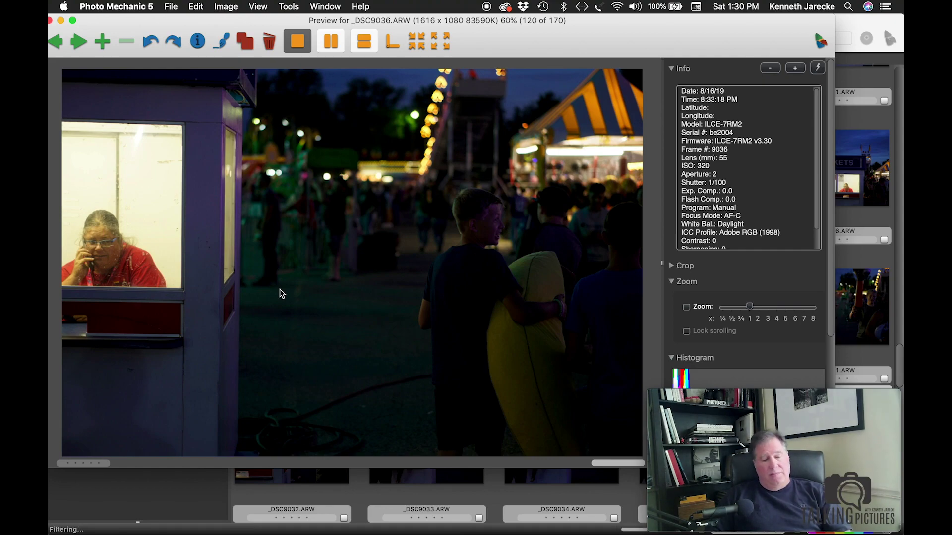
key("Right")
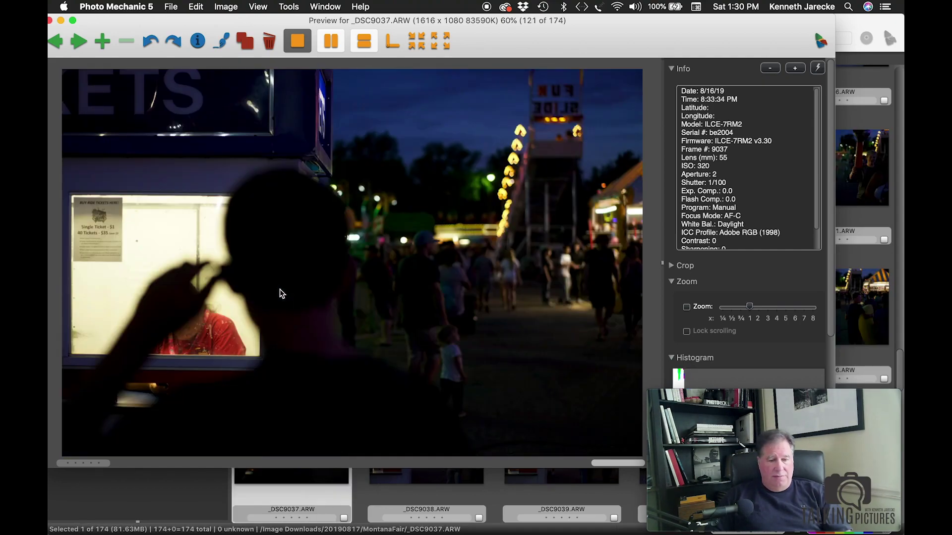
key("Right")
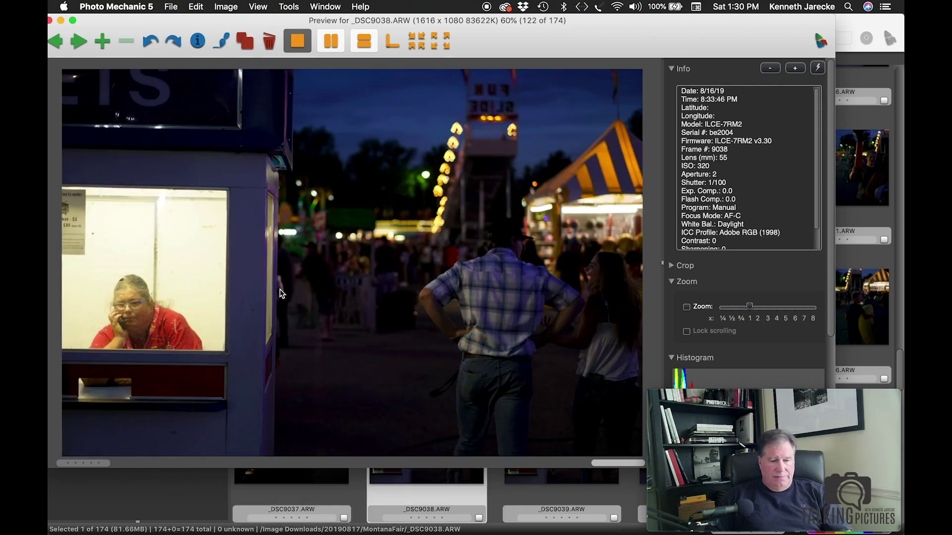
key("Right")
key("Right")
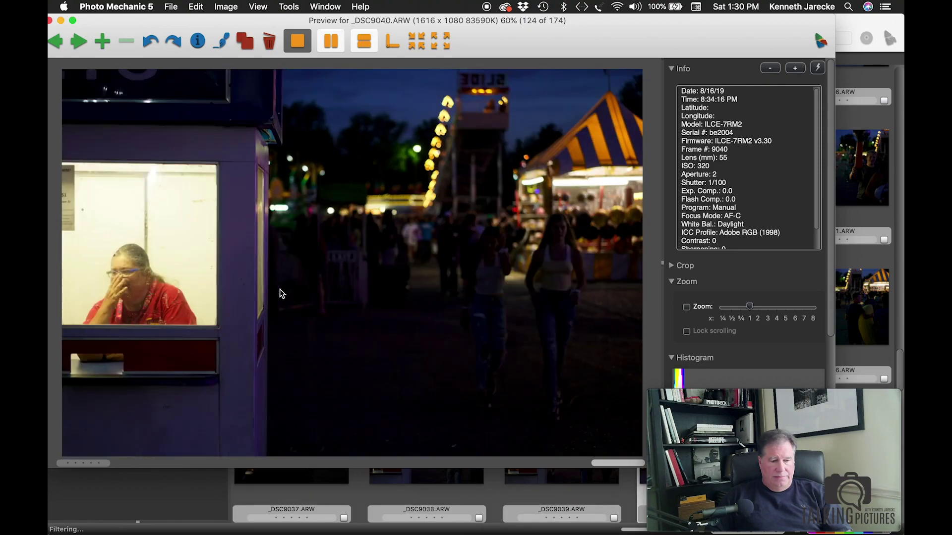
key("Right")
key("Right")
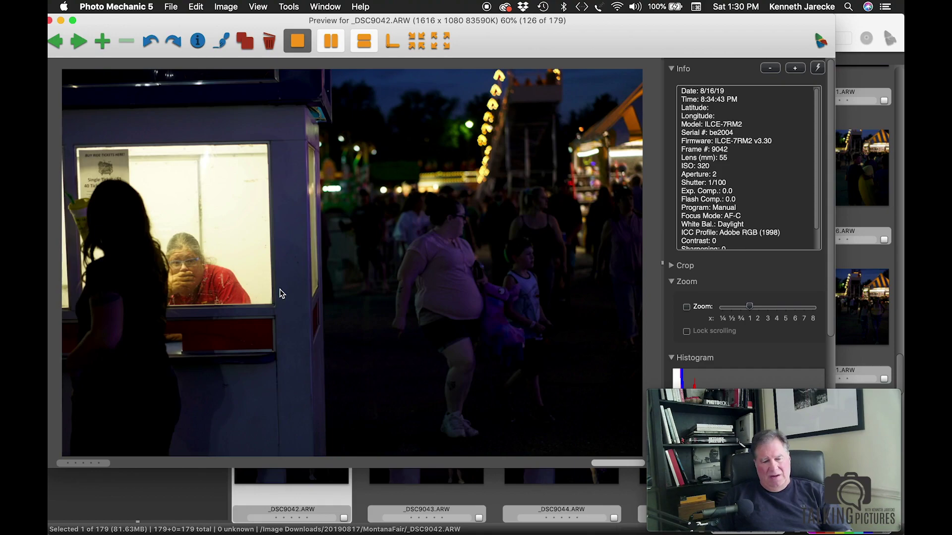
Examine the booth frames of the seller covering her mouth as the crowd passes, from _DSC9043.ARW to _DSC9050.ARW
key("Right")
key("Right")
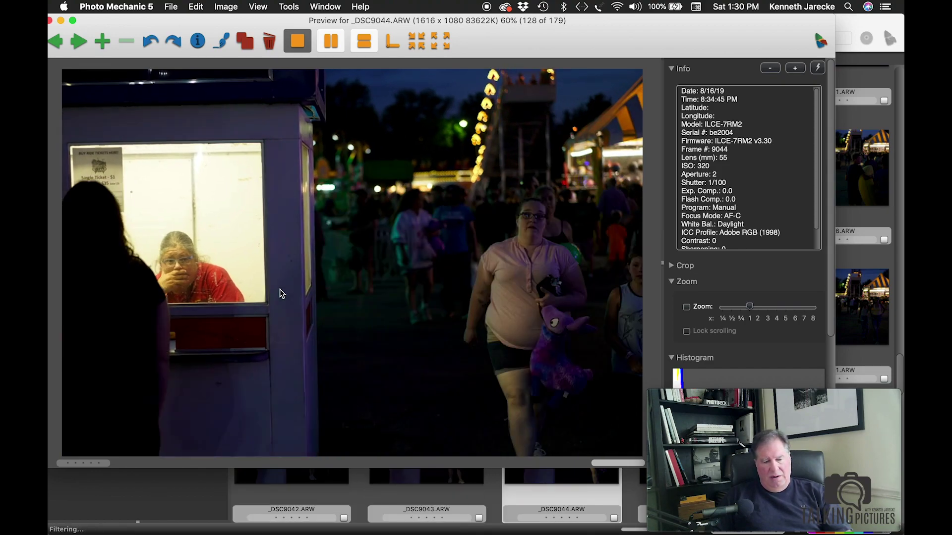
key("Right")
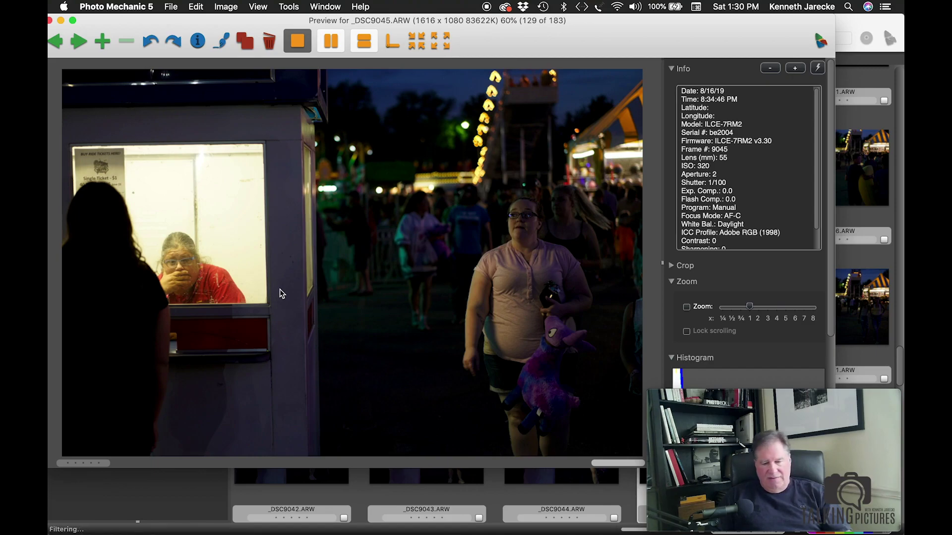
key("Right")
key("Right")
key("Right")
key("Right")
key("Right")
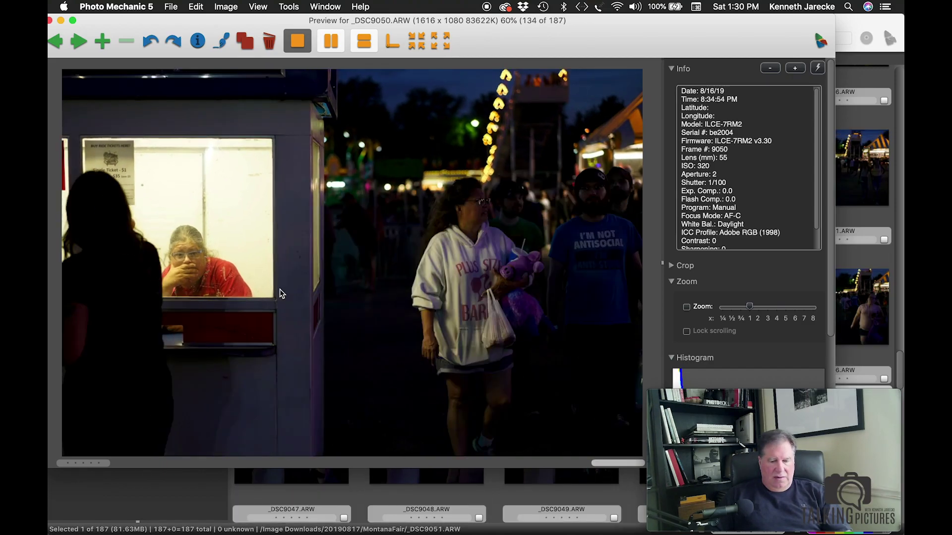
Review the booth frames from _DSC9051.ARW to _DSC9058.ARW, rechecking the couple walking past in _DSC9052.ARW
key("Right")
key("Right")
key("Right")
key("Left")
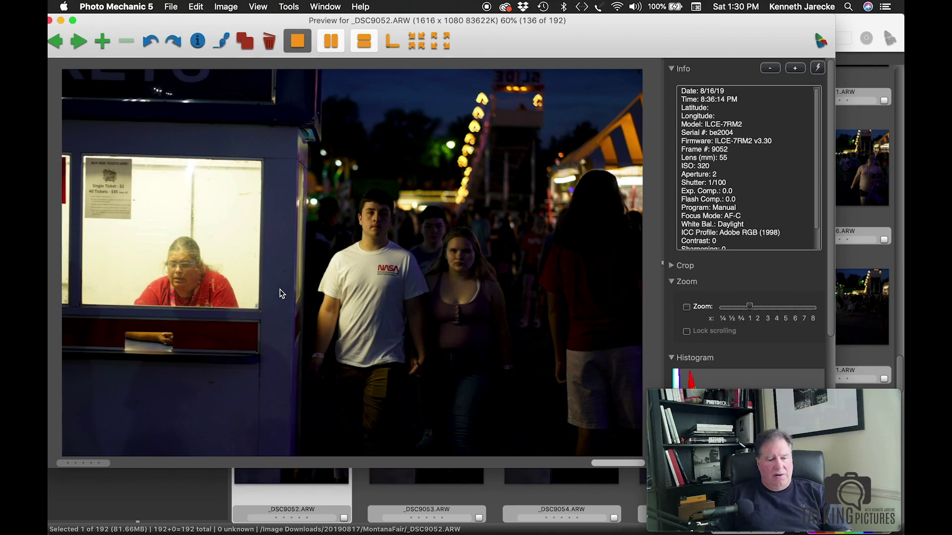
key("Right")
key("Right")
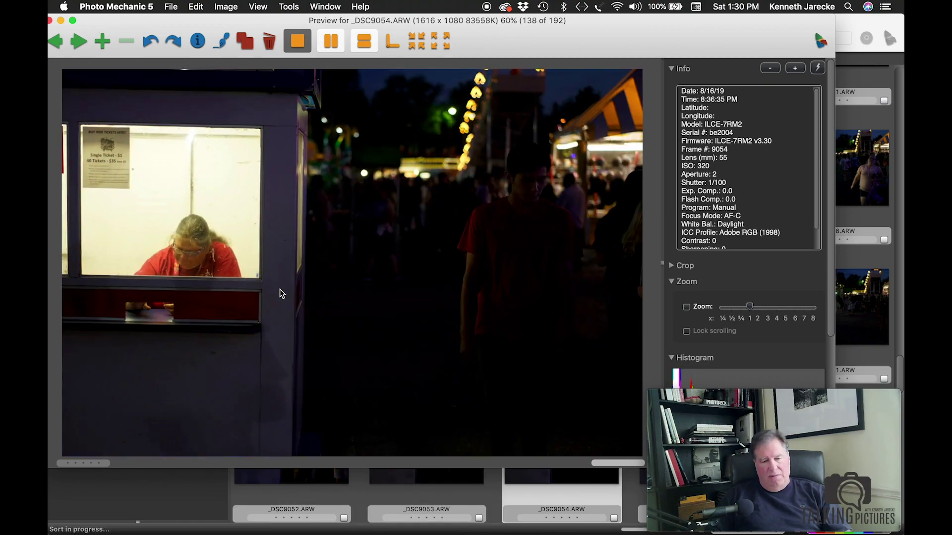
key("Right")
key("Right")
key("Right")
key("Right")
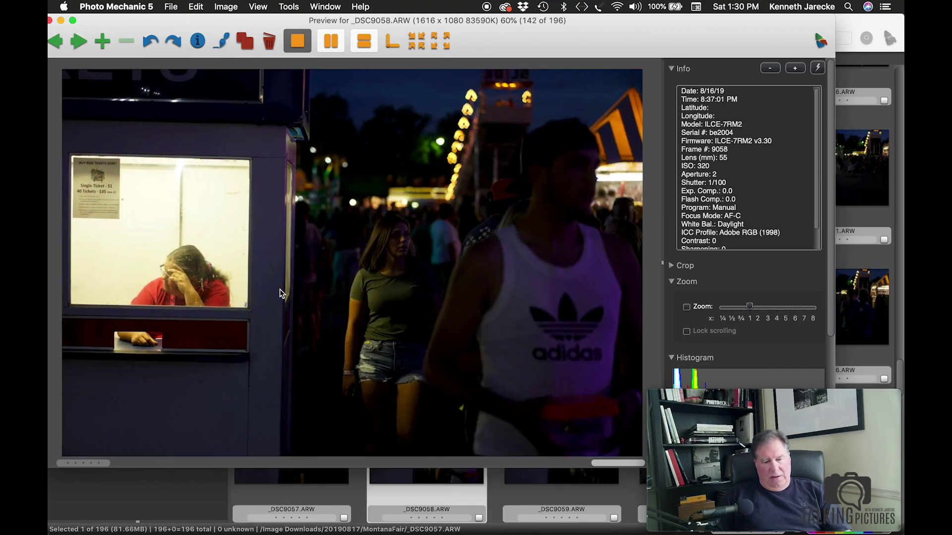
Compare the frames around _DSC9058.ARW and mark _DSC9059.ARW, the man and boy passing the booth, with the magenta color class
key("Left")
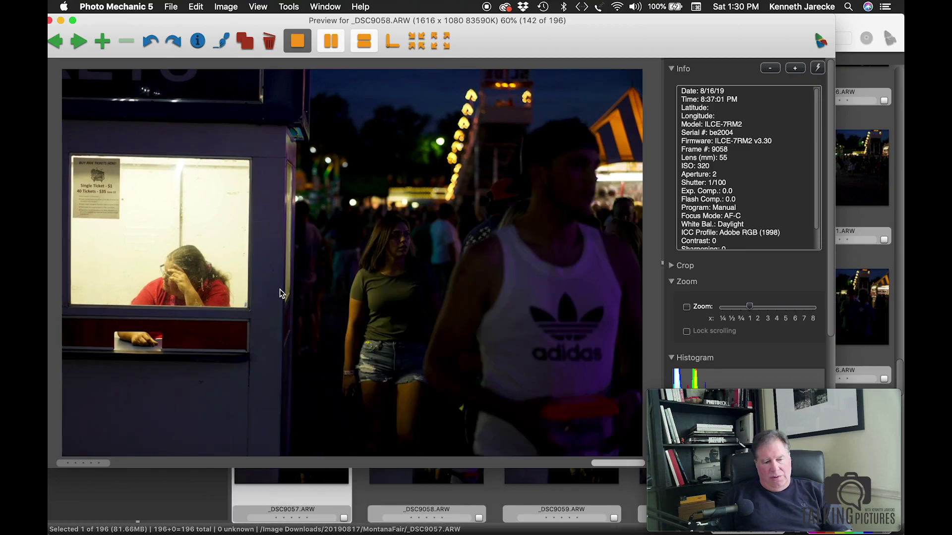
key("Right")
key("Right")
key("Right")
key("Left")
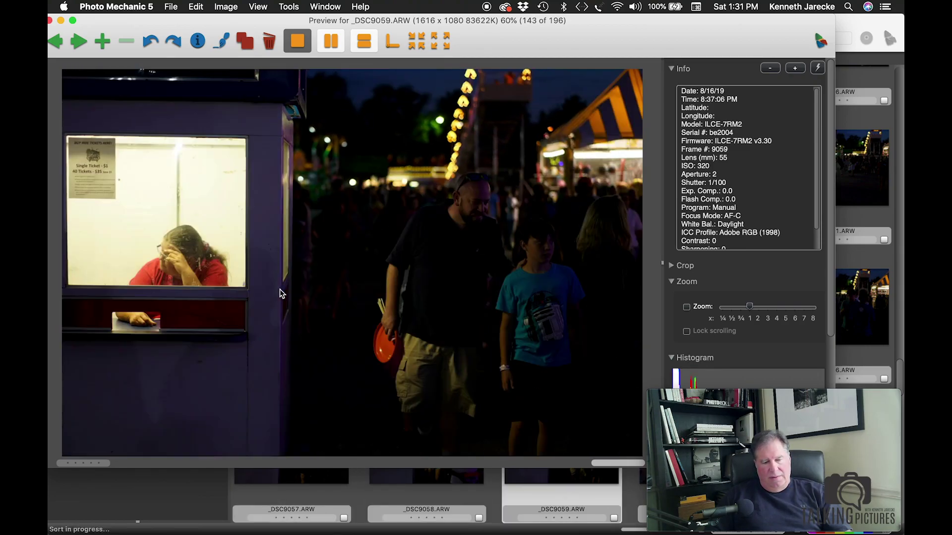
key("2")
key("2")
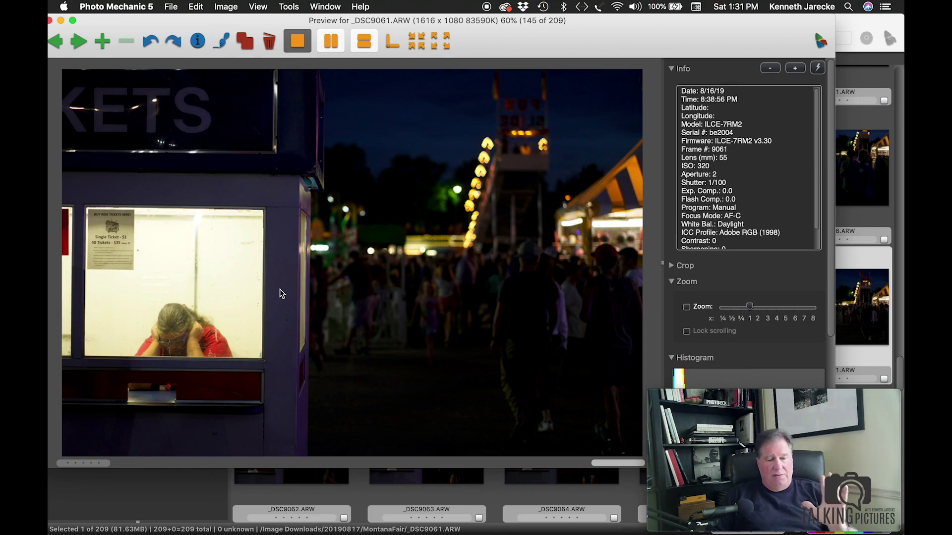
Review the booth frames of the seller with her head in her hands from _DSC9062.ARW onward, comparing _DSC9064.ARW with _DSC9065.ARW
key("Right")
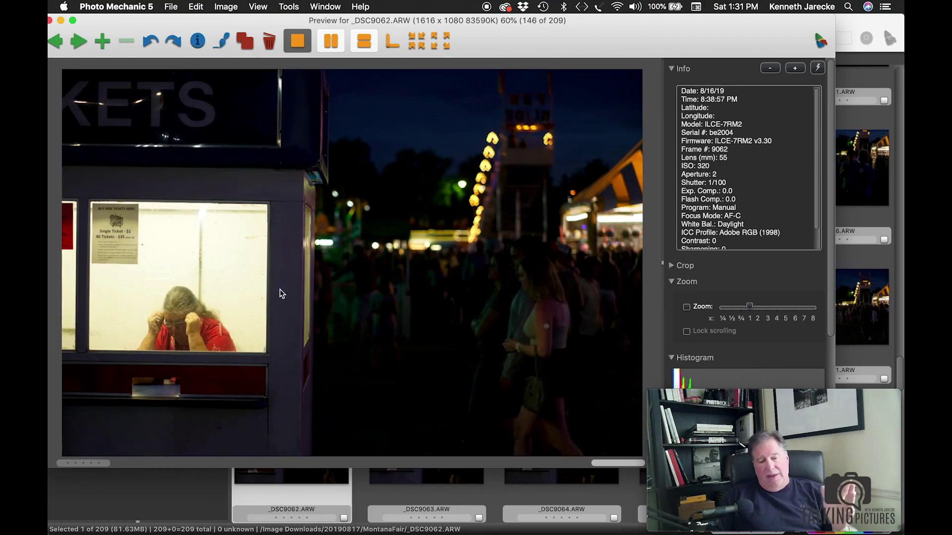
key("Right")
key("Right")
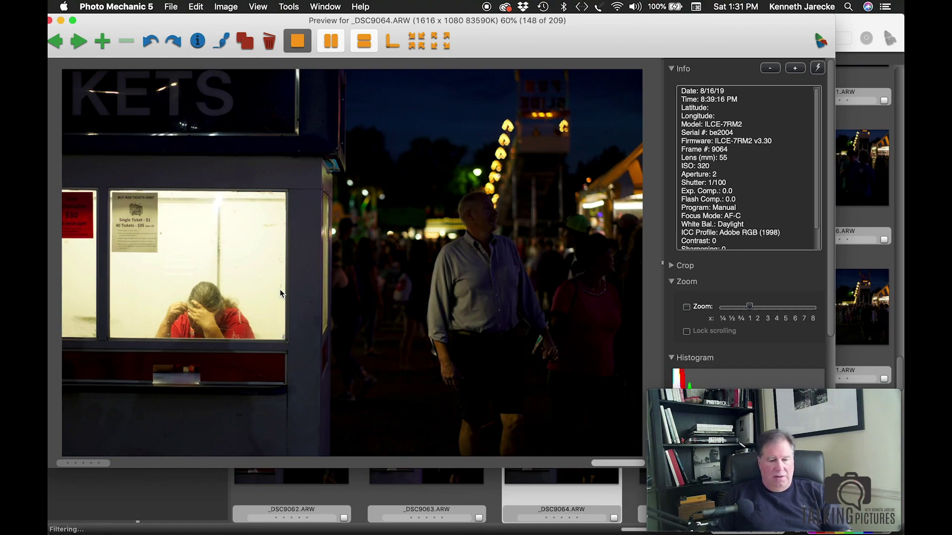
key("Right")
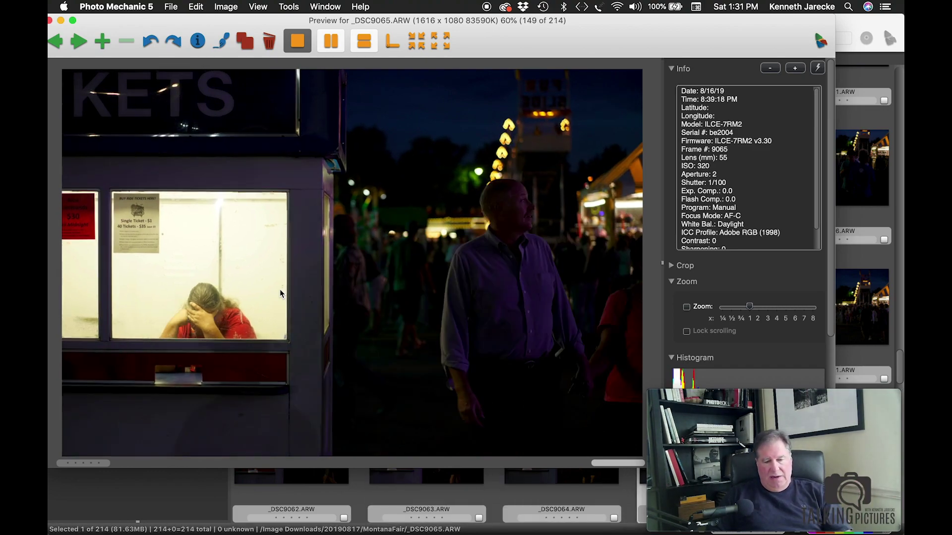
key("Left")
key("Right")
key("Right")
Examine the frames of the man in the green shirt carrying a small girl, from _DSC9067.ARW through _DSC9069.ARW
key("Right")
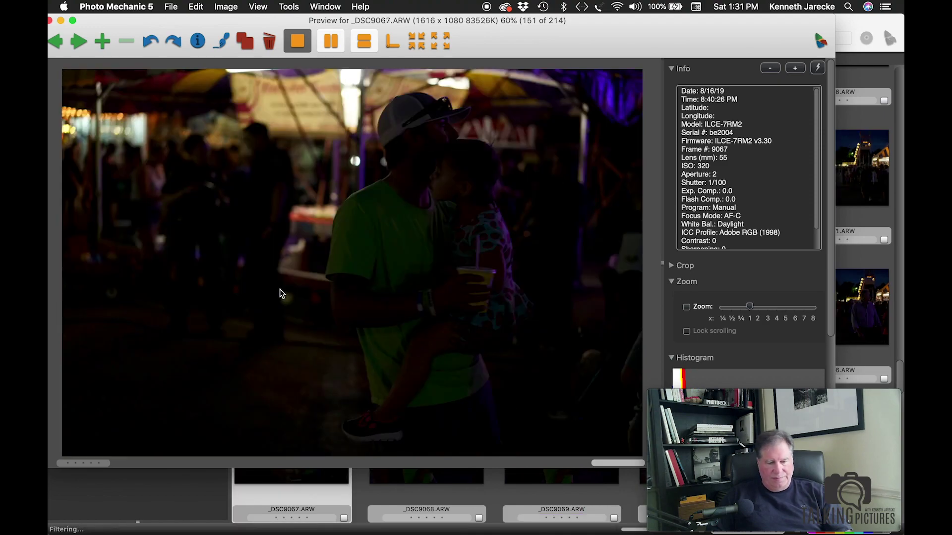
key("Right")
key("Right")
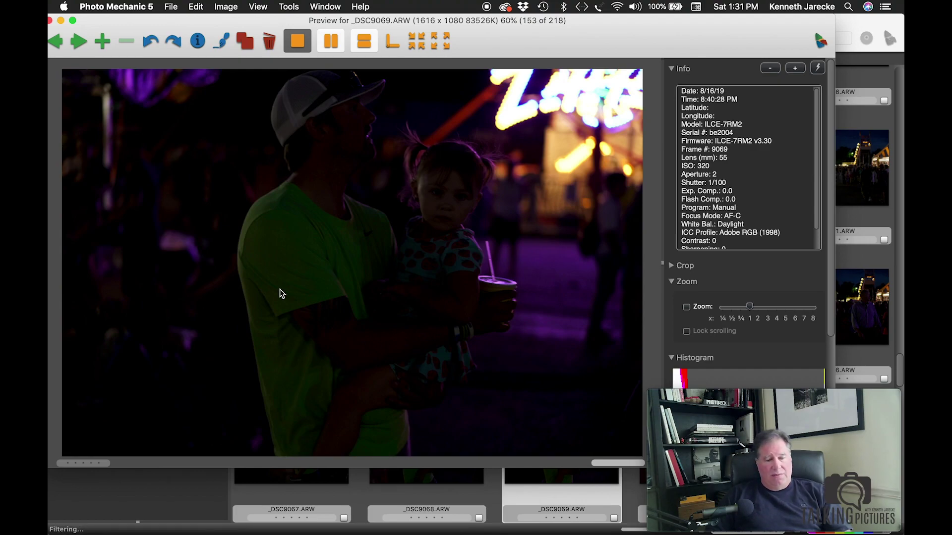
key("Left")
key("Right")
key("Right")
key("Right")
key("Right")
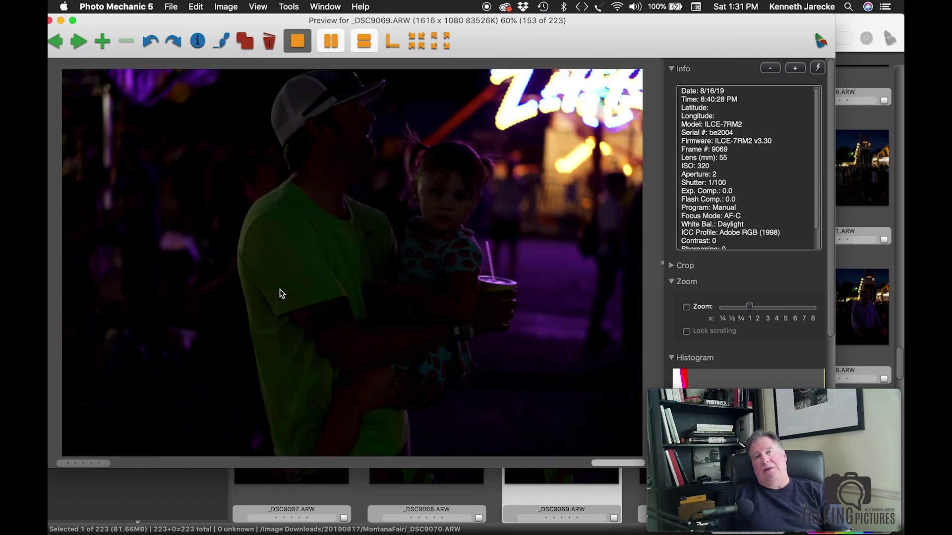
Look through the Zipper ride frames up to _DSC9077.ARW and go back over them to recheck _DSC9076.ARW
key("Right")
key("Right")
key("Right")
key("Right")
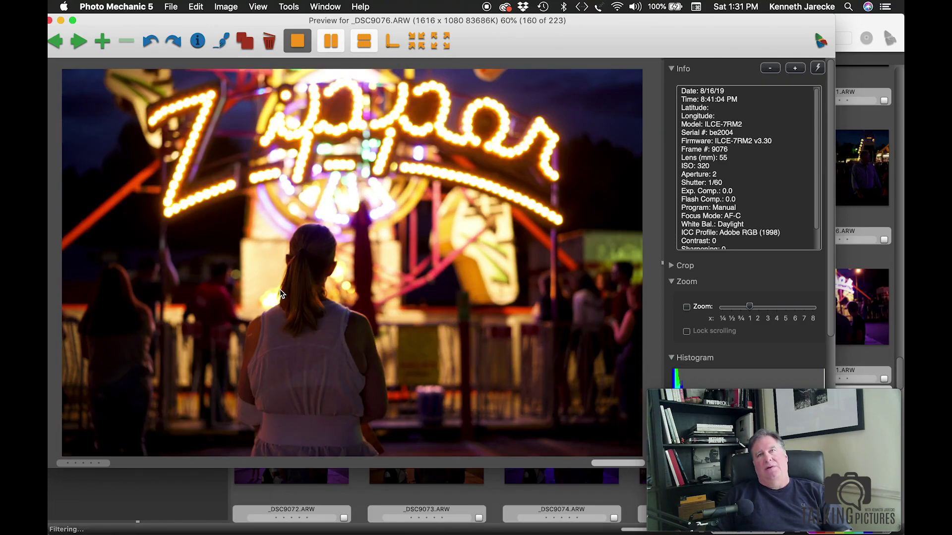
key("Right")
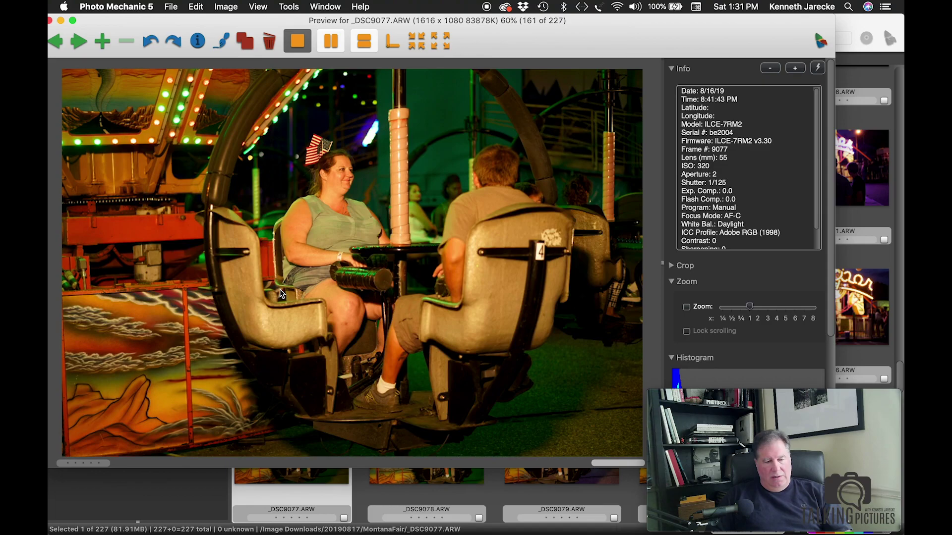
key("Left")
key("Left")
key("Left")
key("Left")
key("Right")
key("Right")
key("Right")
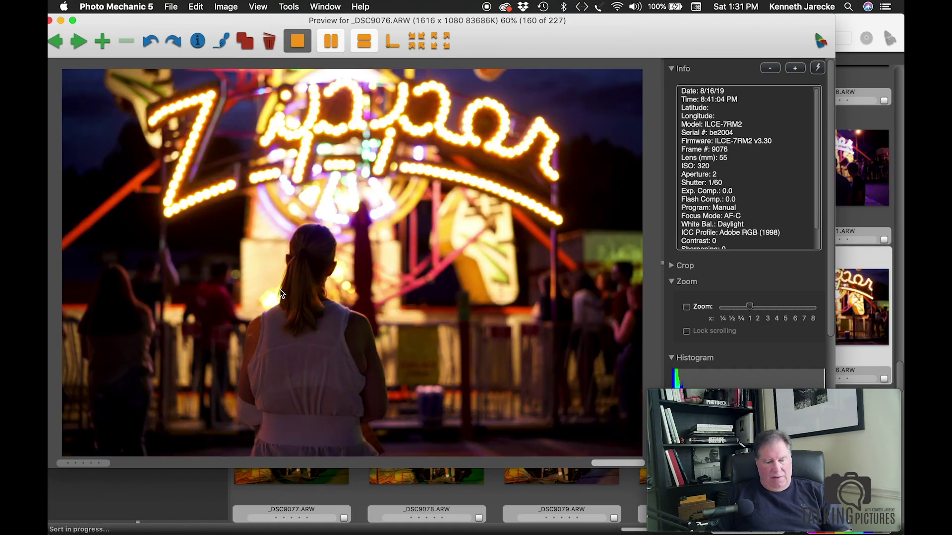
Compare the spinning ride frames from _DSC9077.ARW to _DSC9081.ARW and mark _DSC9081.ARW with the magenta color class
key("Right")
key("Right")
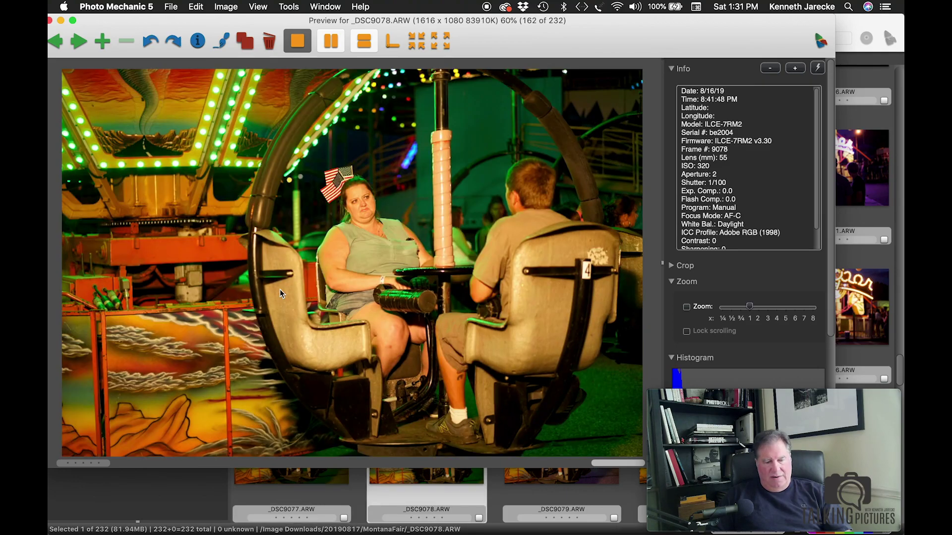
key("Left")
key("Right")
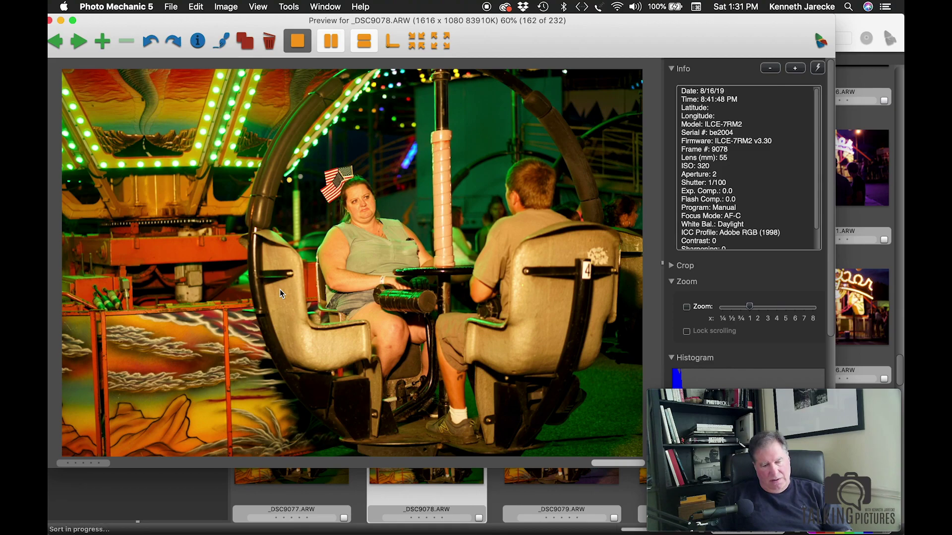
key("Right")
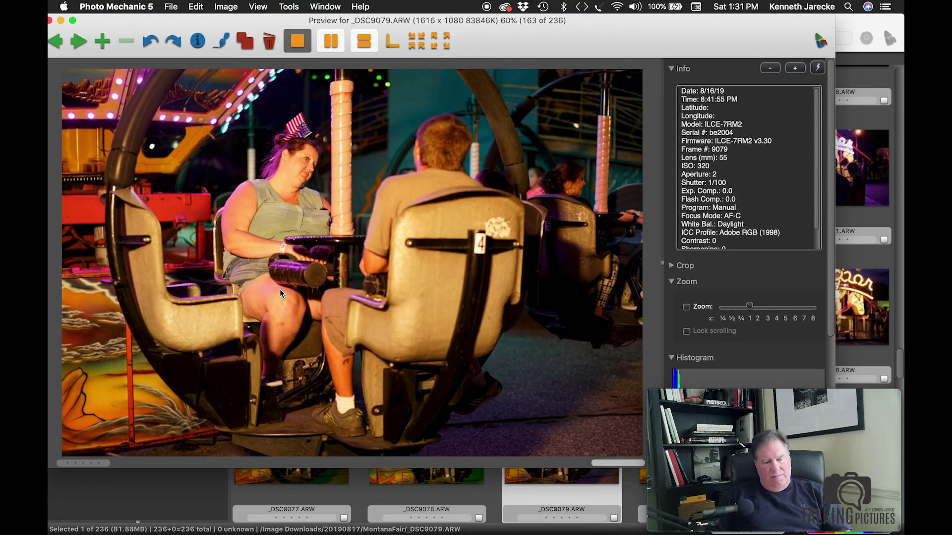
key("Right")
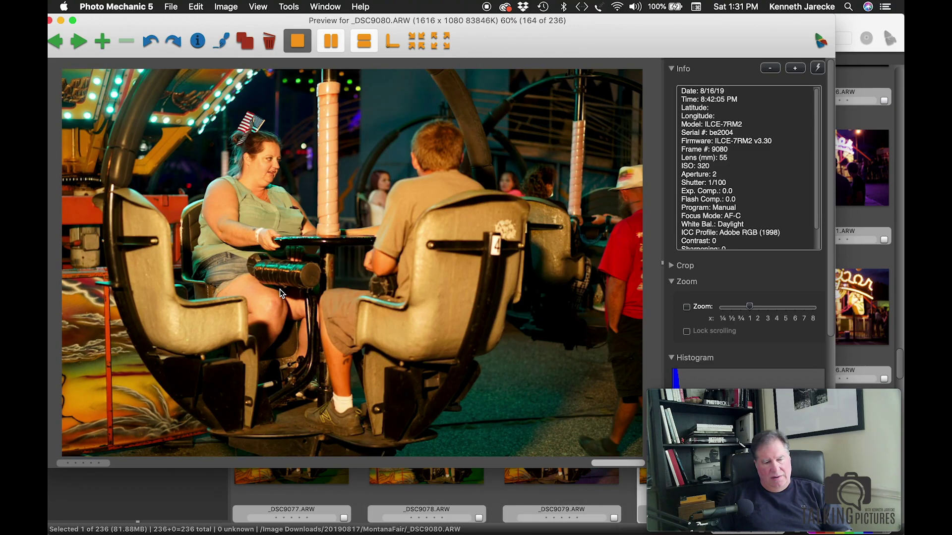
key("Right")
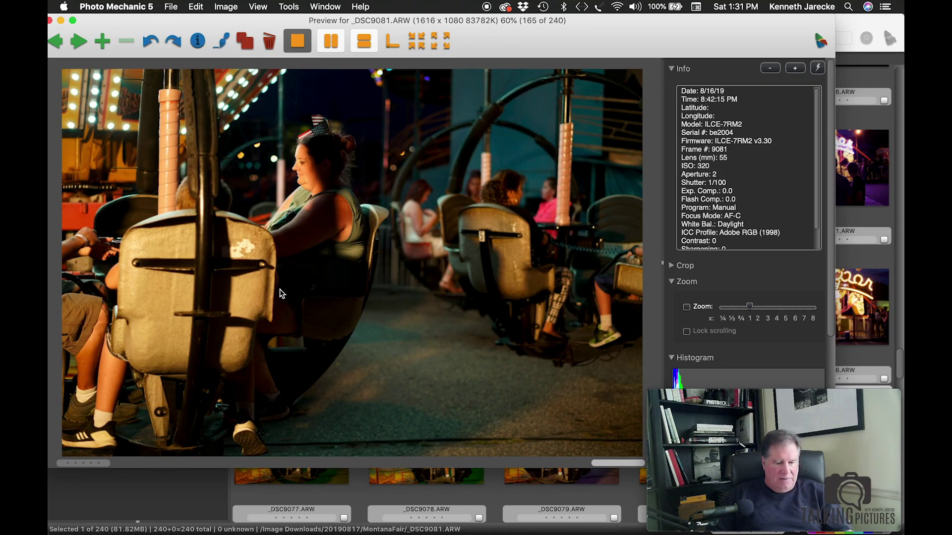
key("2")
Review the frames of the family seated on the ride from _DSC9082.ARW to _DSC9086.ARW, comparing expressions and light colors
key("Right")
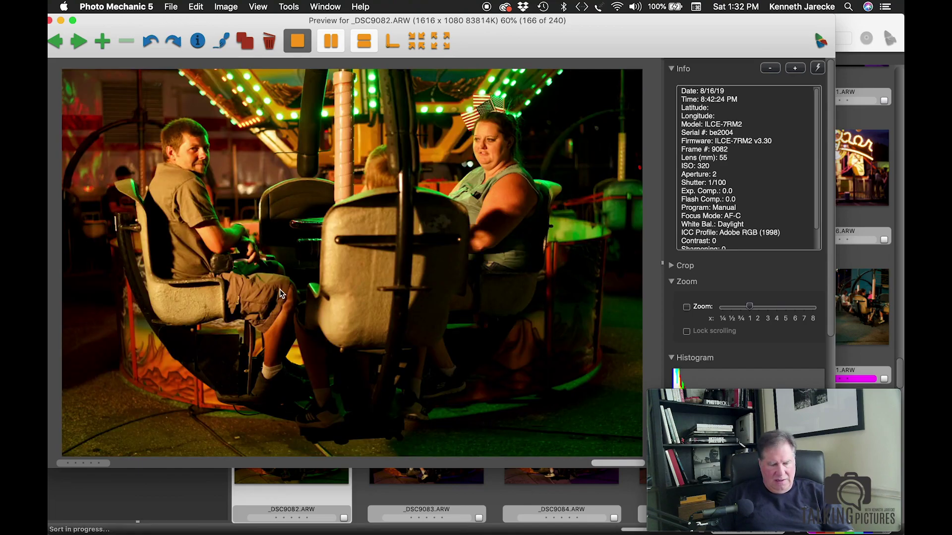
key("Right")
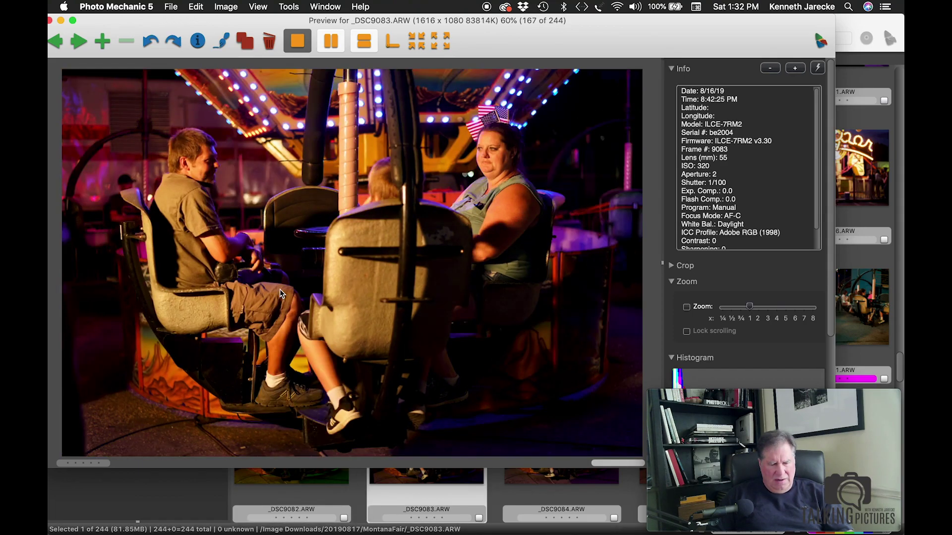
key("Left")
key("Right")
key("Right")
key("Right")
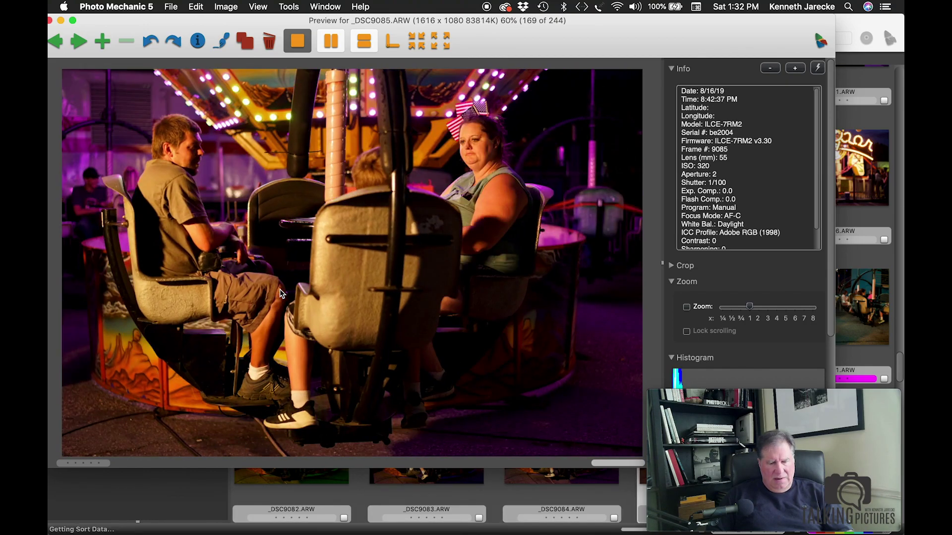
key("Right")
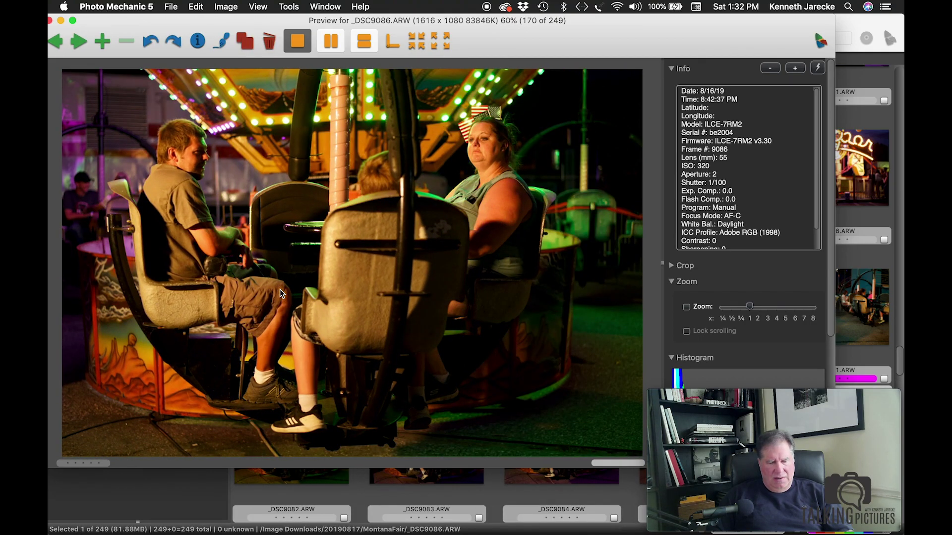
Compare _DSC9086.ARW with _DSC9087.ARW of the family seated on the ride and mark _DSC9087.ARW with the magenta color class
key("Right")
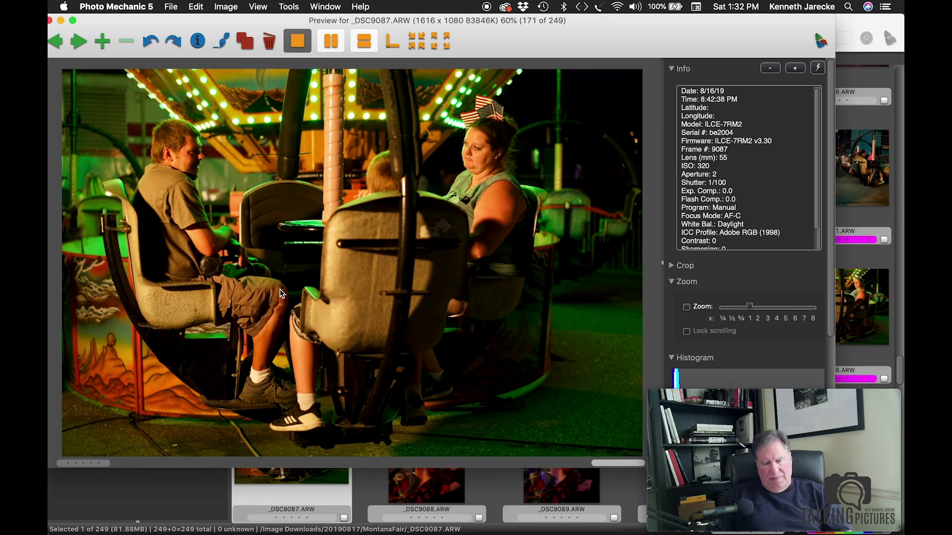
key("Left")
key("Right")
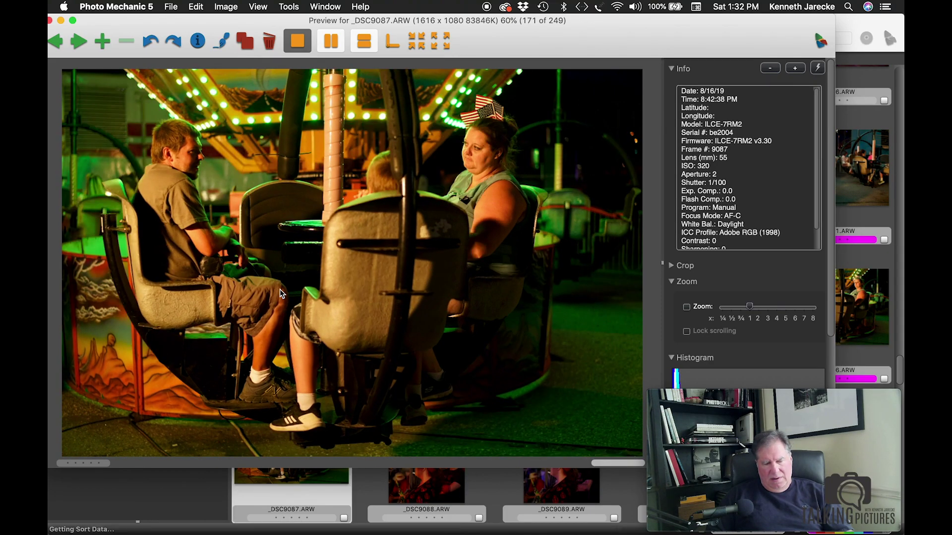
key("1")
Go through the exit tent frames _DSC9088.ARW to _DSC9090.ARW and mark the crowd frame _DSC9091.ARW with the magenta color class
key("Right")
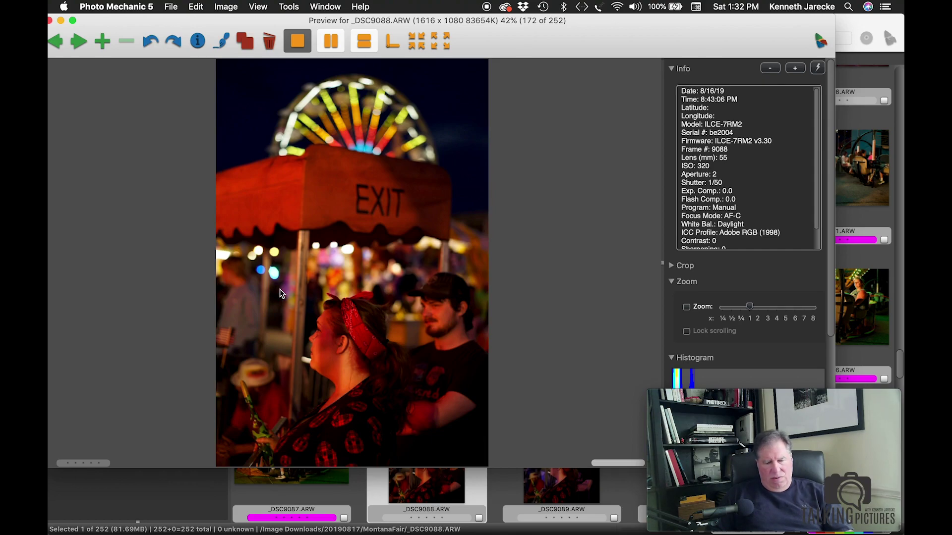
key("Right")
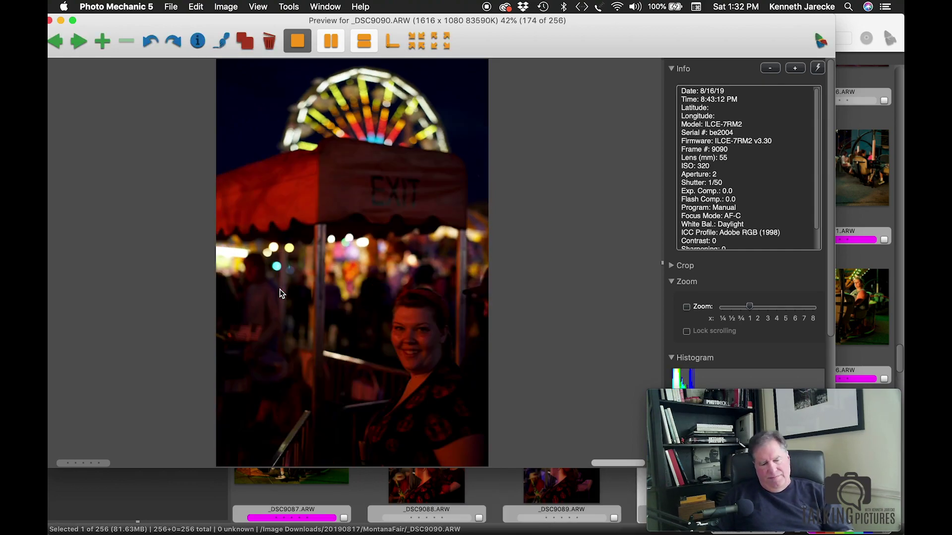
key("Right")
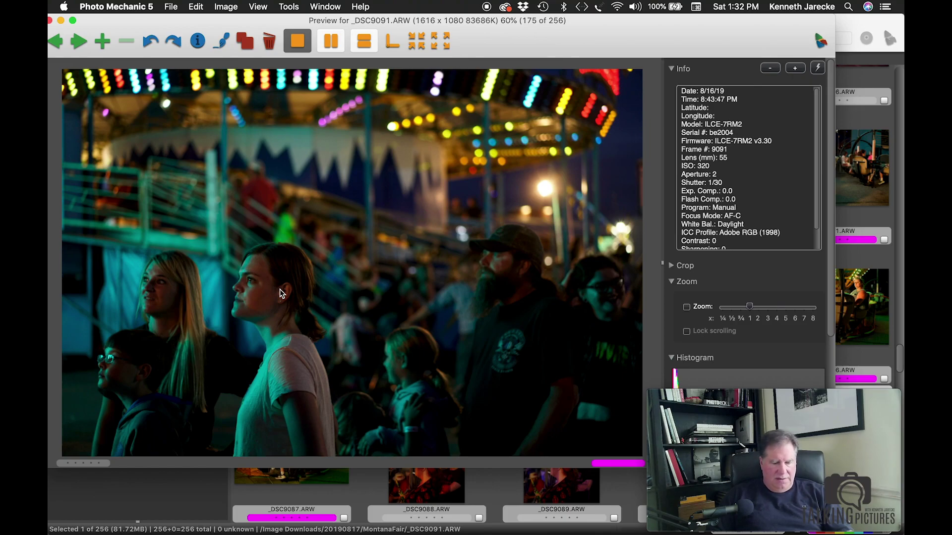
Compare _DSC9091.ARW repeatedly with _DSC9092.ARW, checking the onlookers' faces and poses under the ride lights
key("Right")
key("Right")
key("Left")
key("Left")
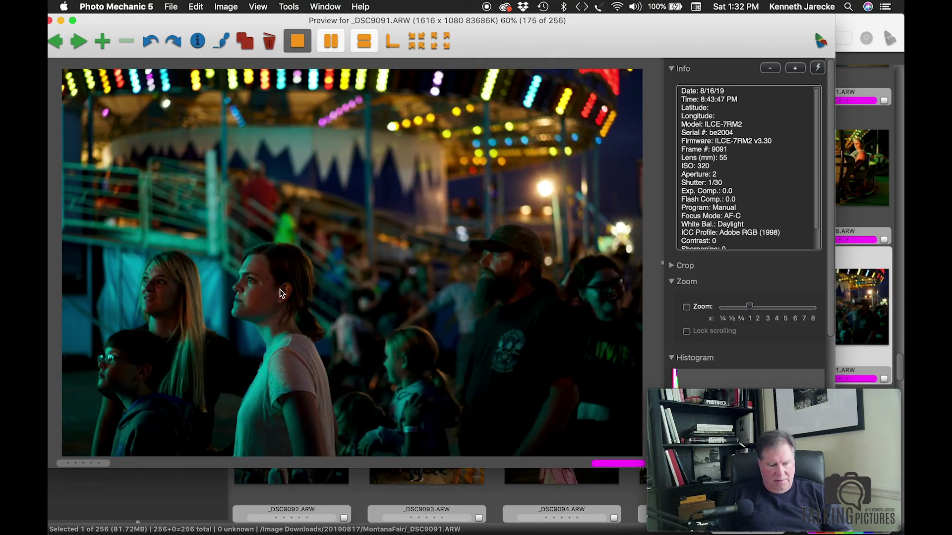
key("Right")
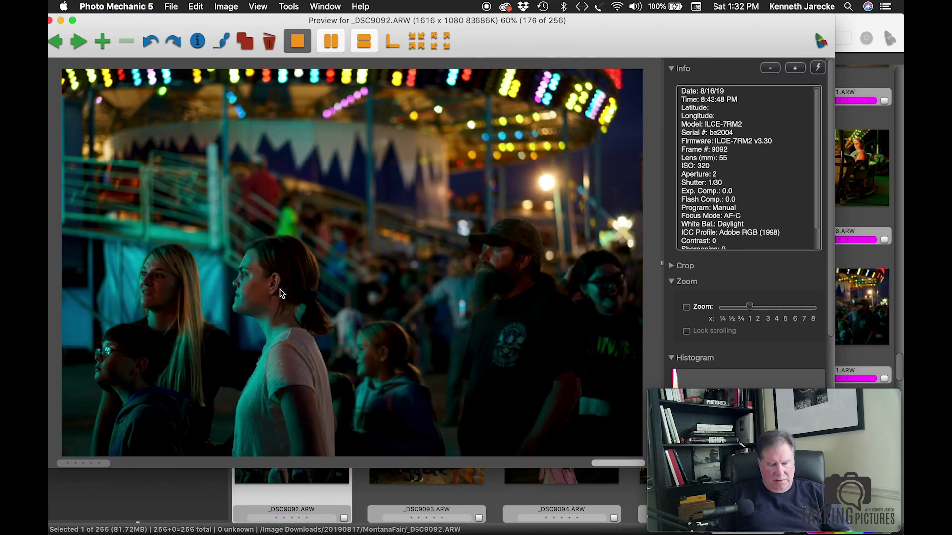
key("Left")
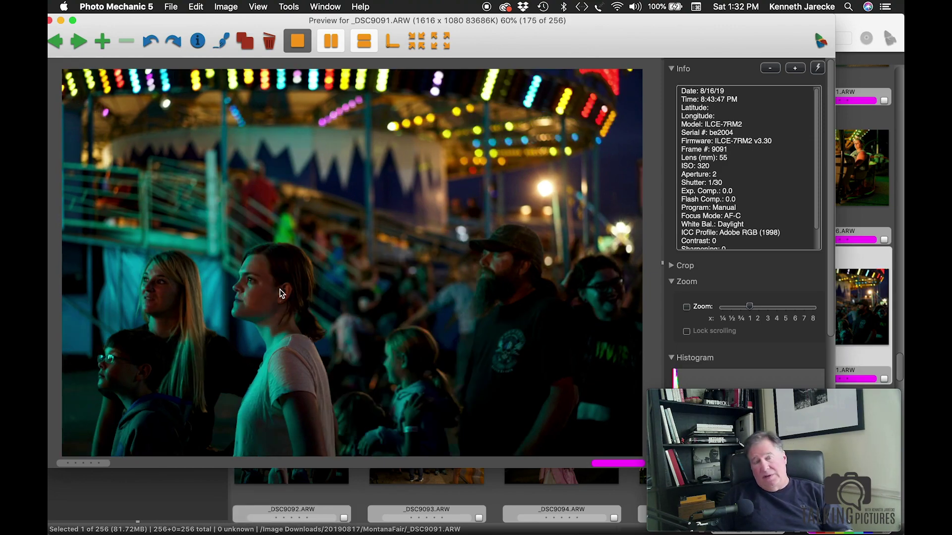
key("Right")
key("Left")
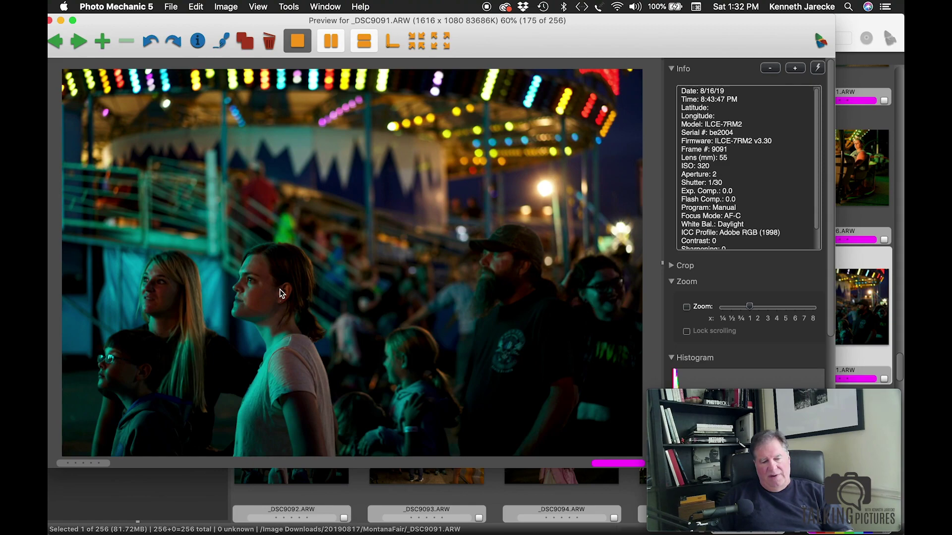
key("Right")
key("Left")
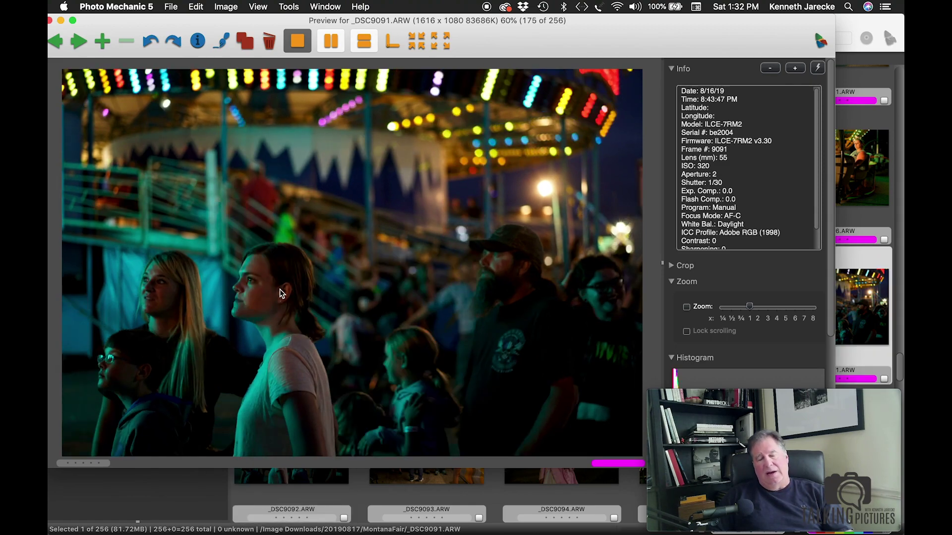
key("Right")
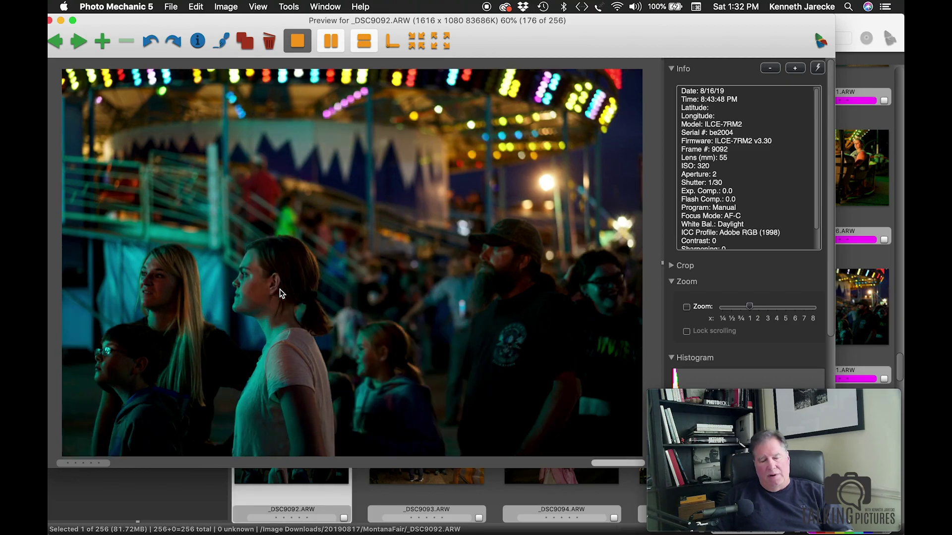
Look through the frames from _DSC9093.ARW to _DSC9099.ARW, including the red-haired princess and the tower ride
key("Right")
key("Right")
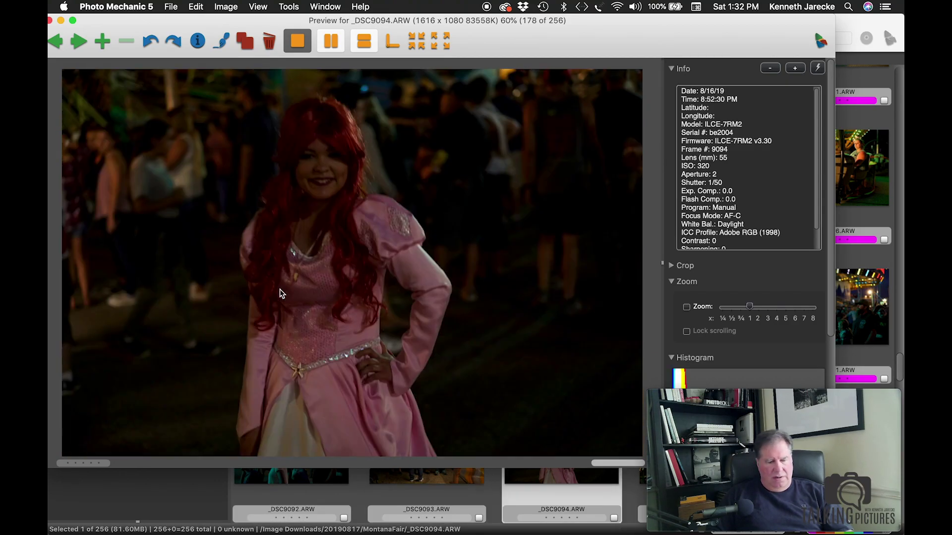
key("Right")
key("Right")
key("Right")
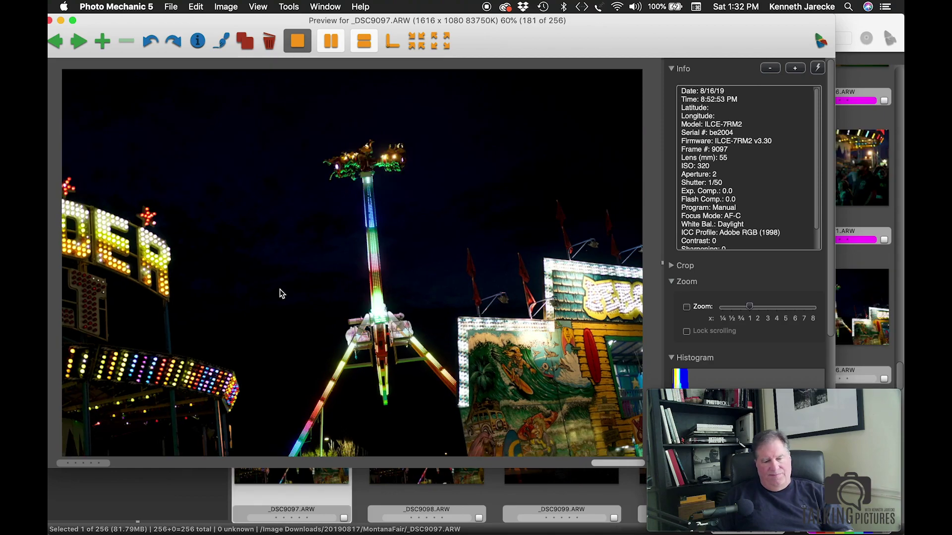
key("Right")
key("Right")
key("Right")
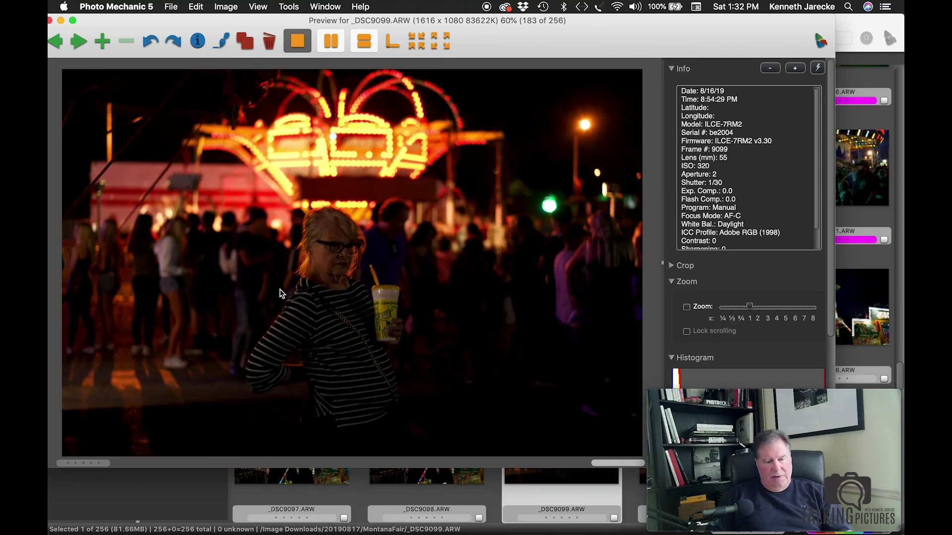
Review the frames of the woman in the striped shirt holding a drink up to _DSC9103.ARW and return to _DSC9099.ARW
key("Right")
key("Right")
key("Right")
key("Right")
key("Right")
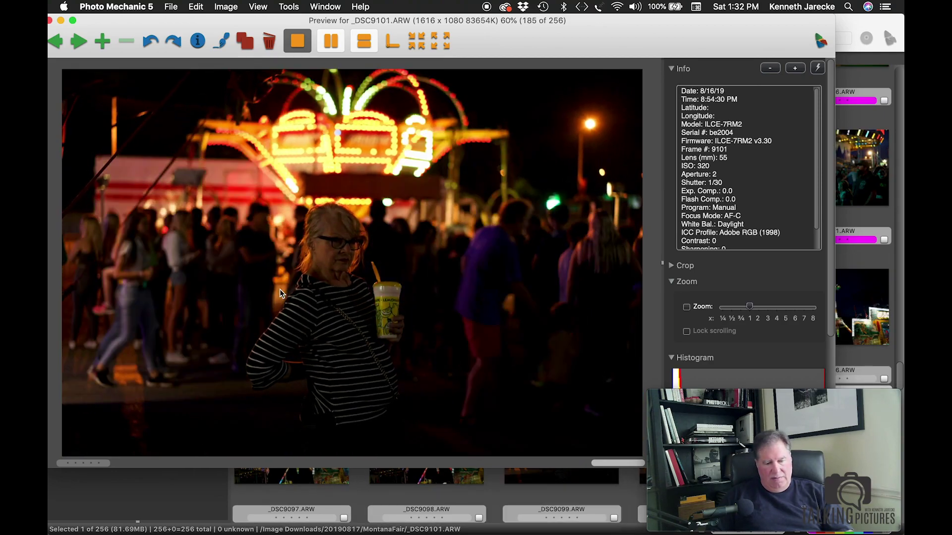
key("Left")
key("Left")
key("Left")
key("Left")
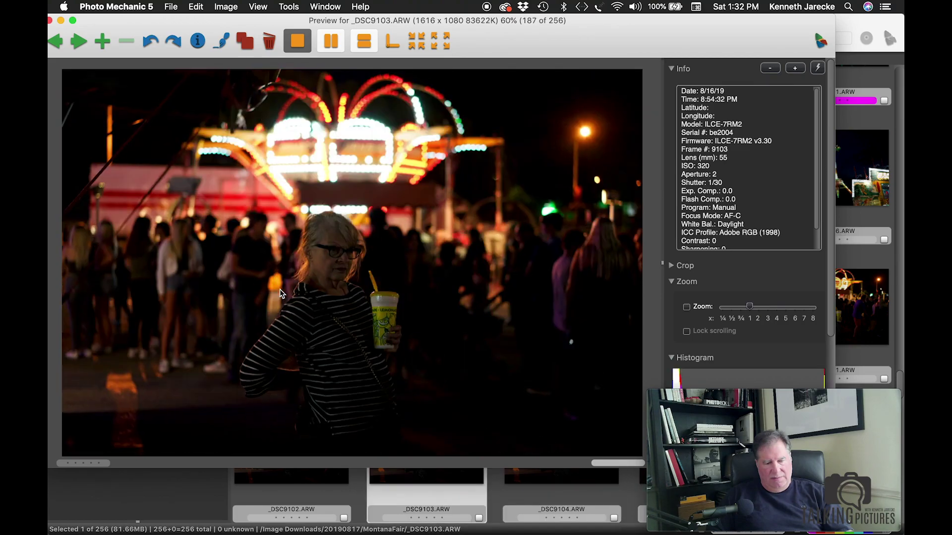
key("Left")
key("Left")
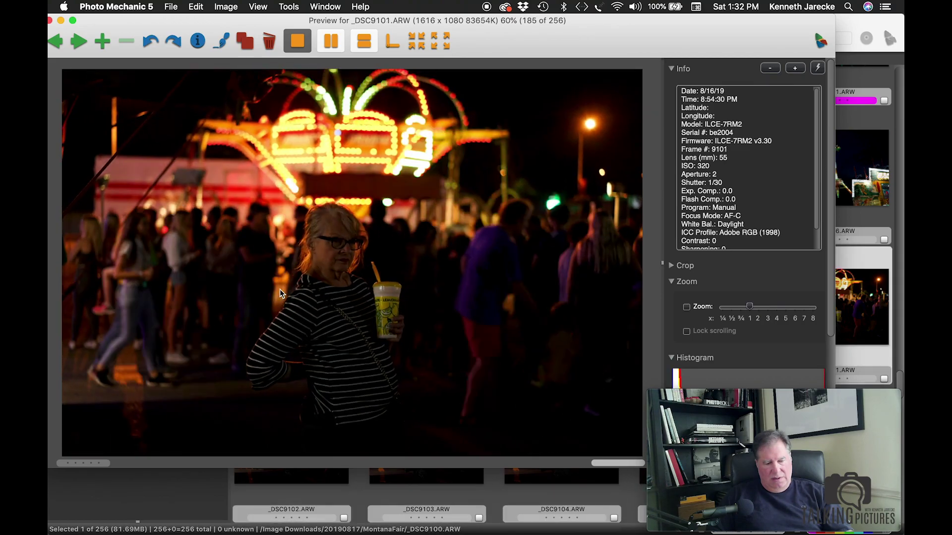
key("Left")
key("Right")
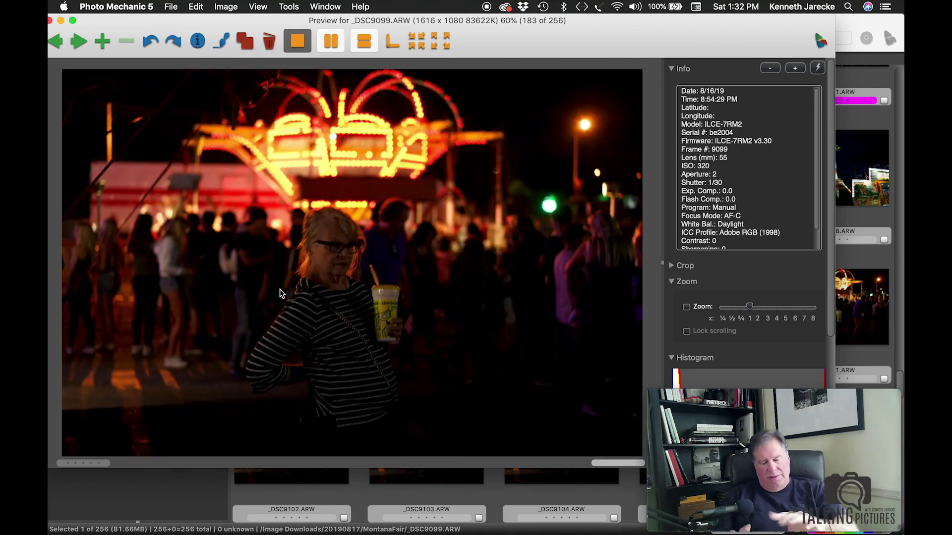
Compare _DSC9100.ARW with _DSC9101.ARW, checking the woman's expression and the people behind her
key("Right")
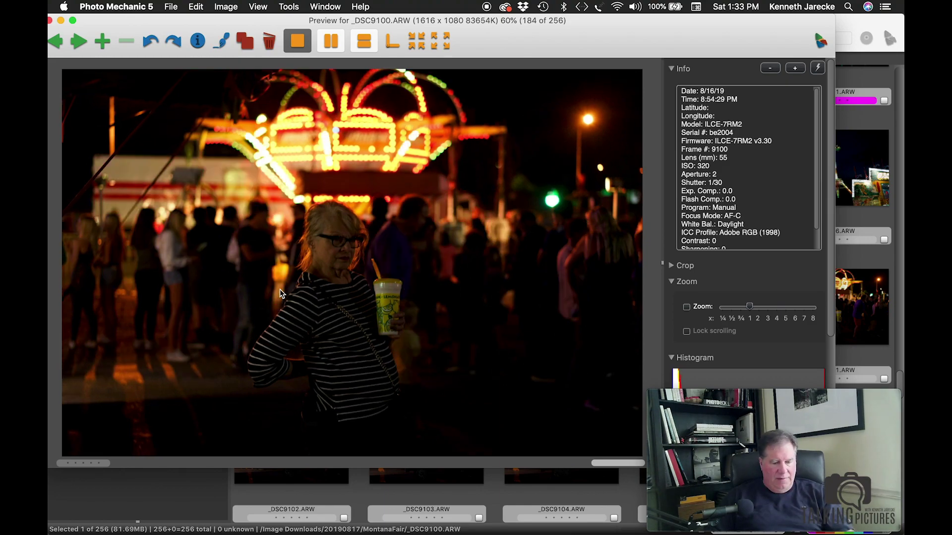
key("Right")
key("Left")
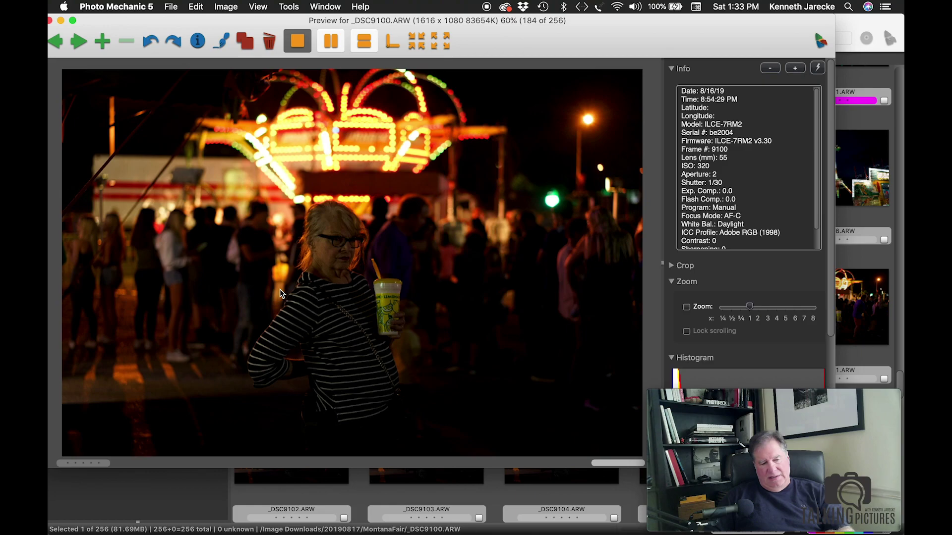
key("Right")
key("Left")
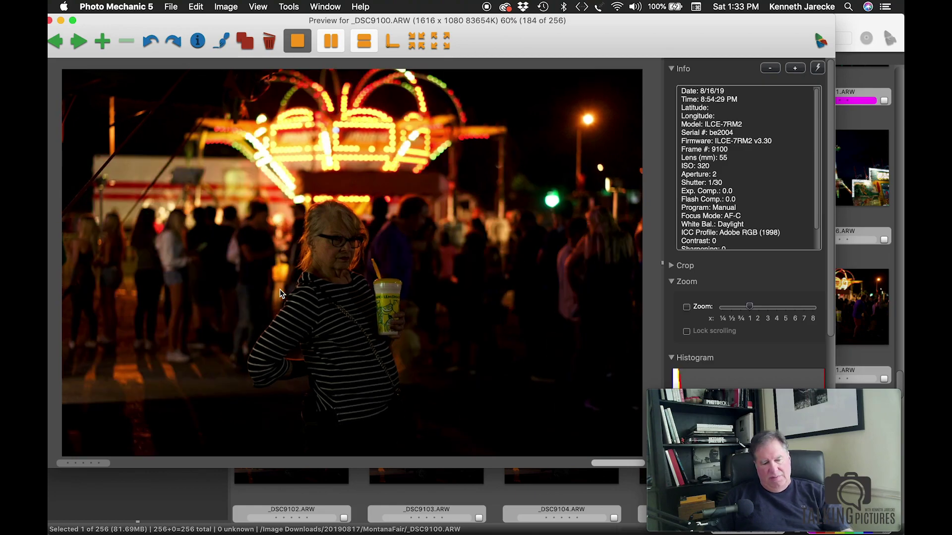
Recheck the striped-shirt woman's sequence through to _DSC9105.ARW and work back to _DSC9099.ARW
key("Left")
key("Right")
key("Right")
key("Right")
key("Right")
key("Right")
key("Right")
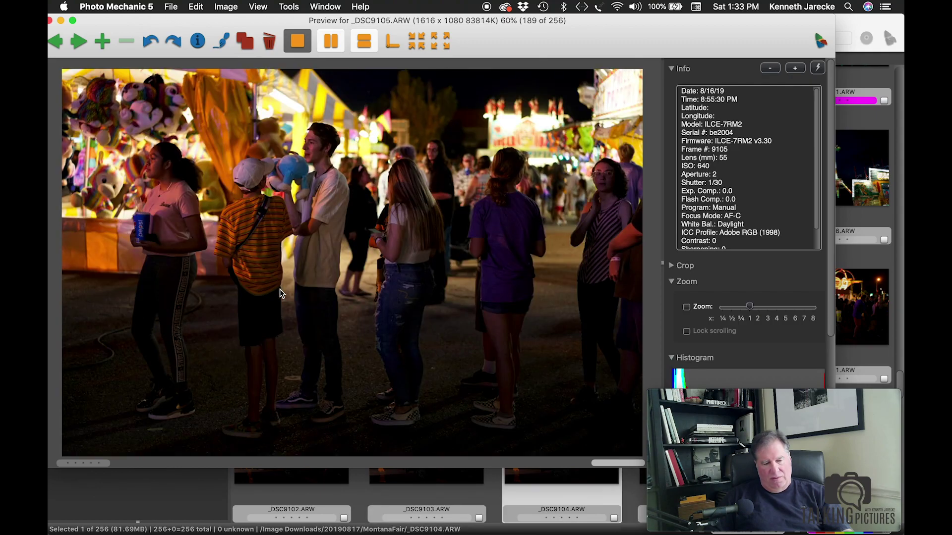
key("Left")
key("Left")
key("Left")
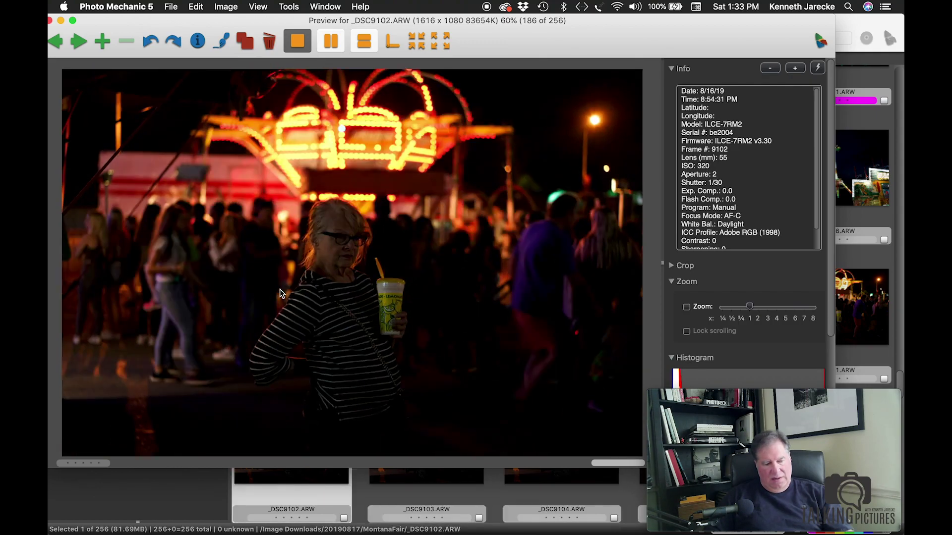
key("Left")
key("Left")
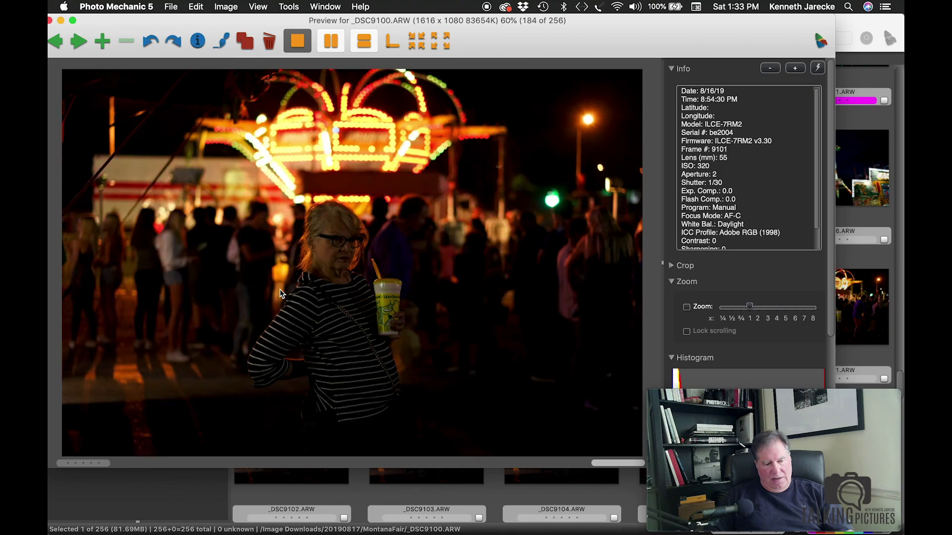
key("Left")
key("Left")
key("Right")
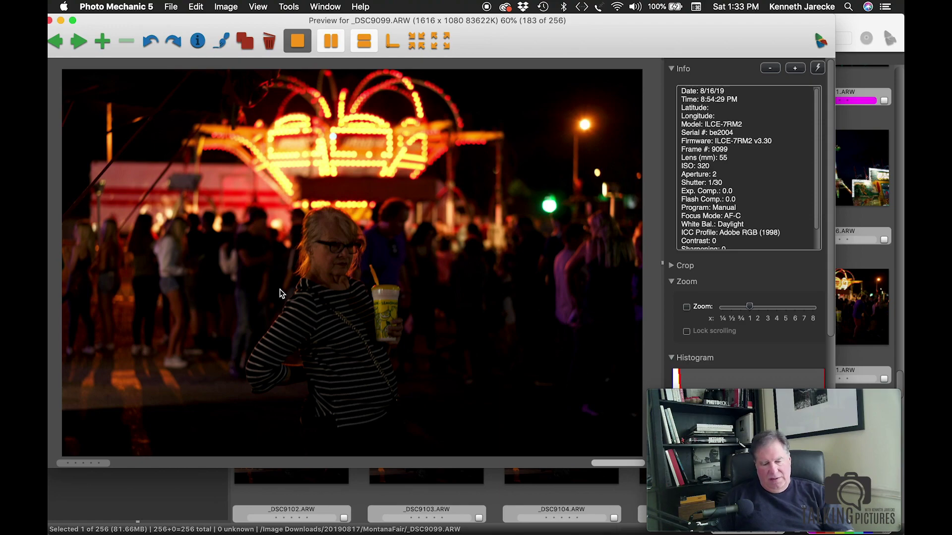
Compare _DSC9099.ARW, _DSC9100.ARW and _DSC9101.ARW of the woman with the drink and mark _DSC9100.ARW with the magenta color class
key("Right")
key("Left")
key("Right")
key("Left")
key("Right")
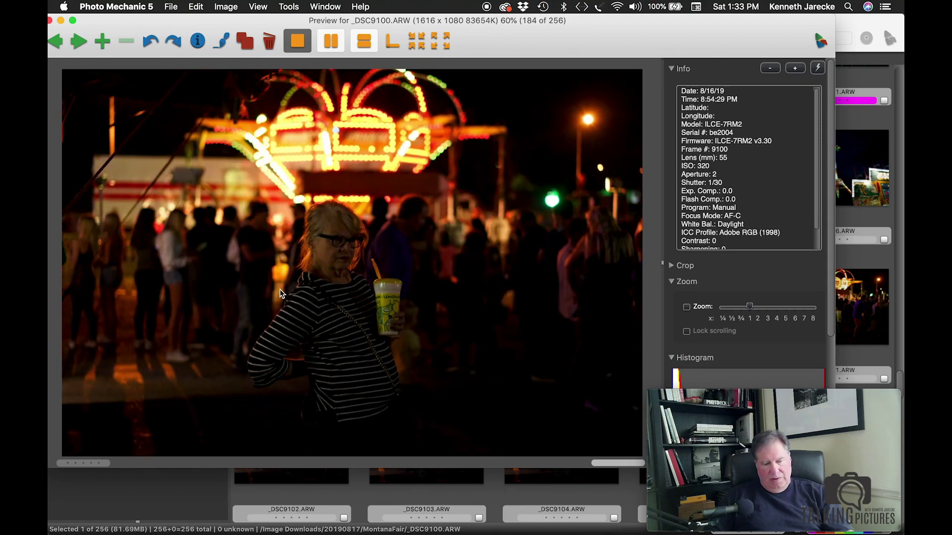
key("Left")
key("Right")
key("Right")
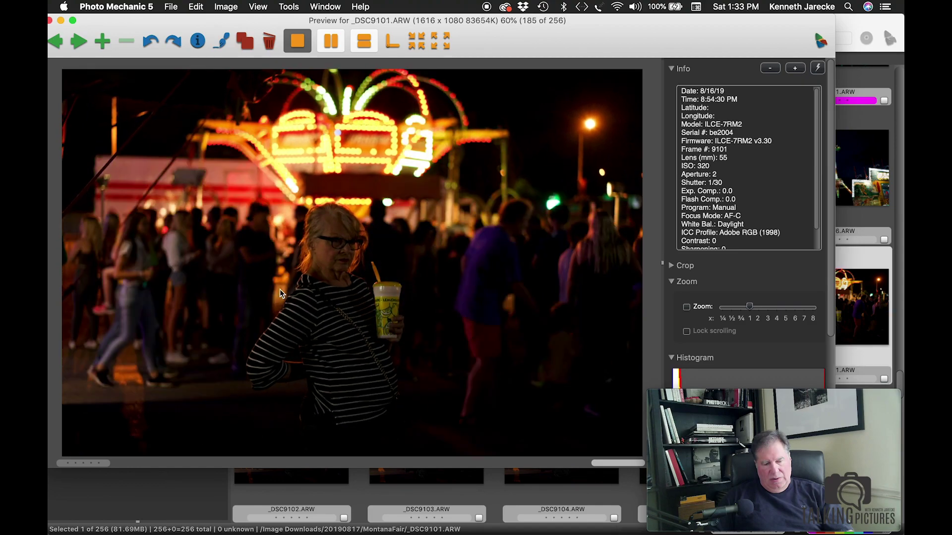
key("Left")
key("Left")
key("Right")
key("Left")
key("Right")
key("Left")
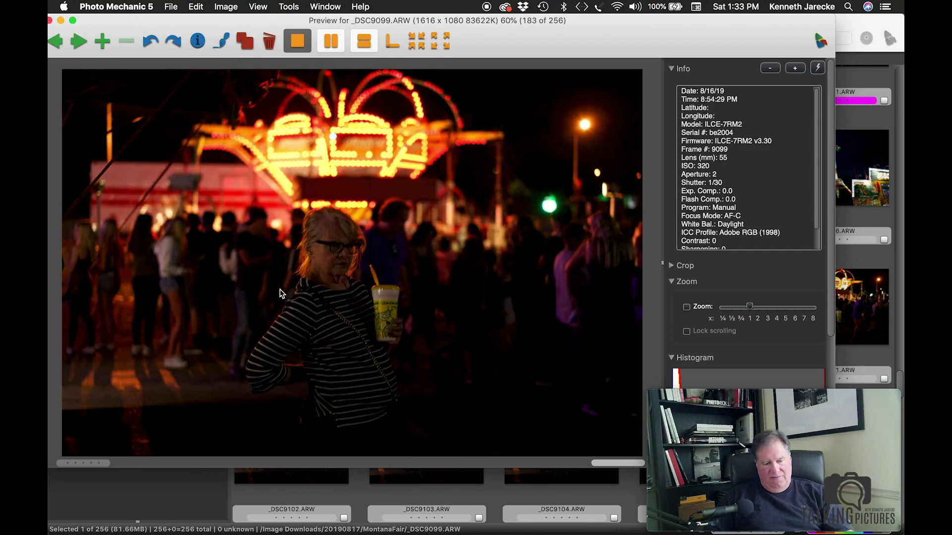
key("Right")
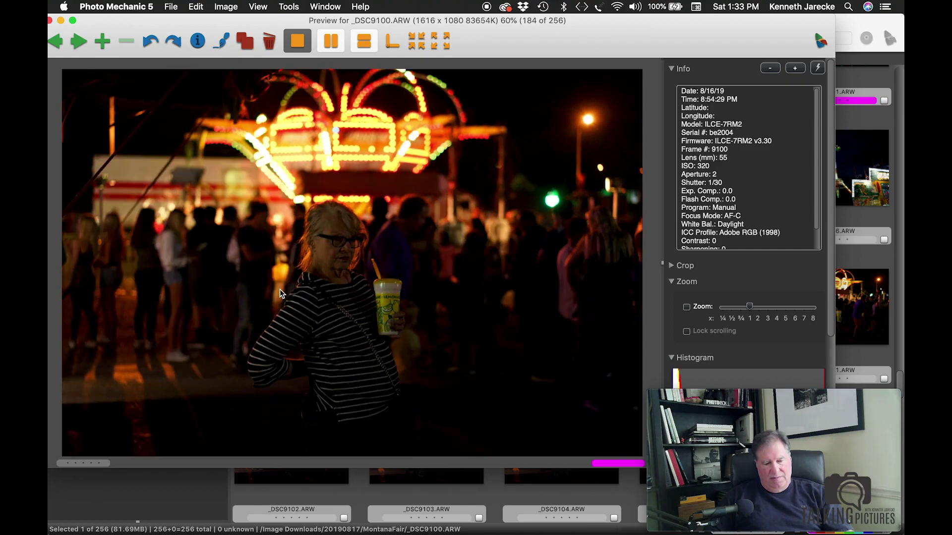
Check the remaining frames of the woman with the drink, comparing _DSC9103.ARW with _DSC9104.ARW
key("Right")
key("Right")
key("Right")
key("Right")
key("Left")
key("Right")
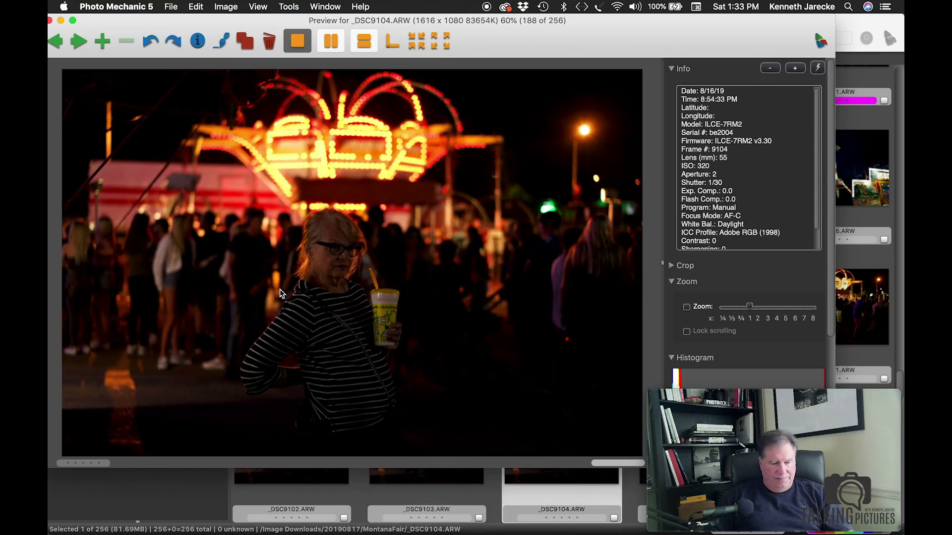
key("Right")
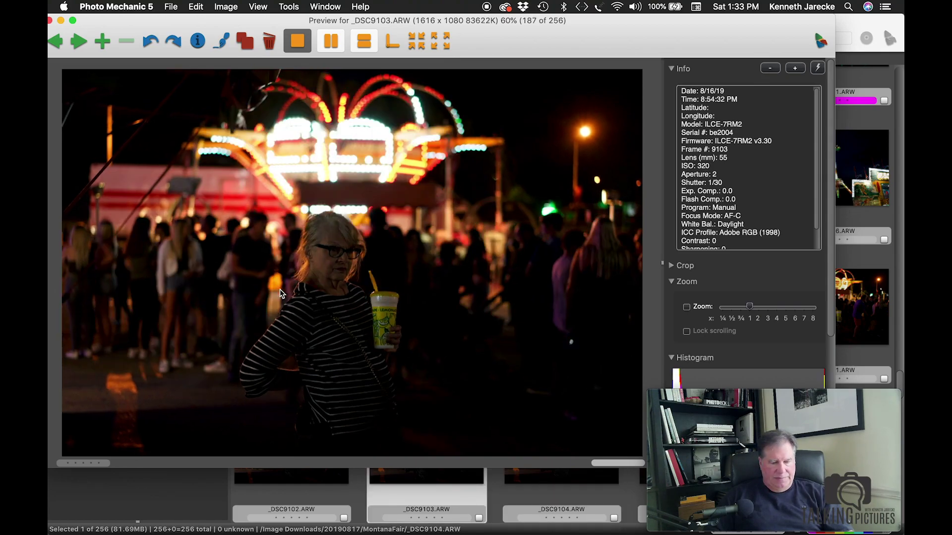
Look through the fairground frames up to _DSC9110.ARW of the two women posing together, rechecking the two frames before it
key("Right")
key("Right")
key("Right")
key("Right")
key("Right")
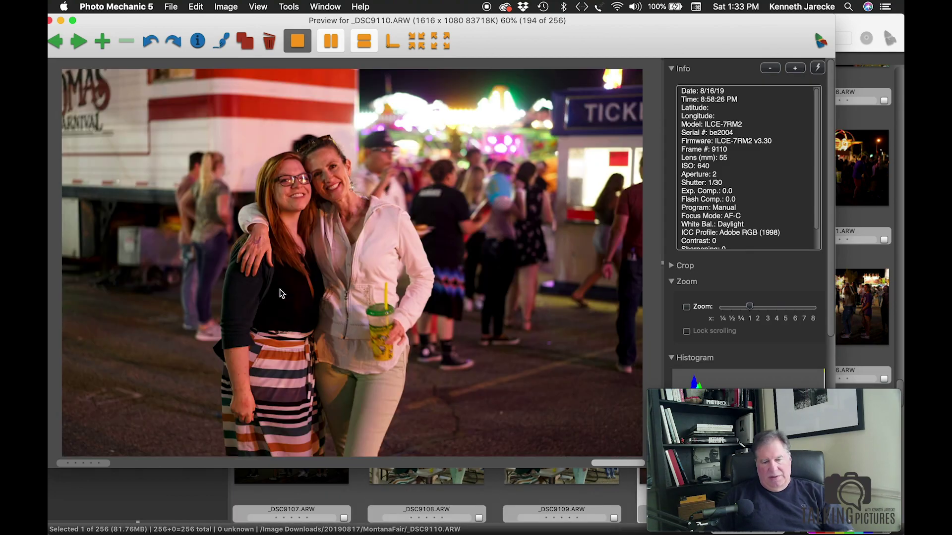
key("Left")
key("Left")
key("Right")
key("Right")
Advance to the ticket booth frames and compare _DSC9114.ARW with the frames on either side of it
key("Right")
key("Right")
key("Right")
key("Right")
key("Right")
key("Right")
key("Right")
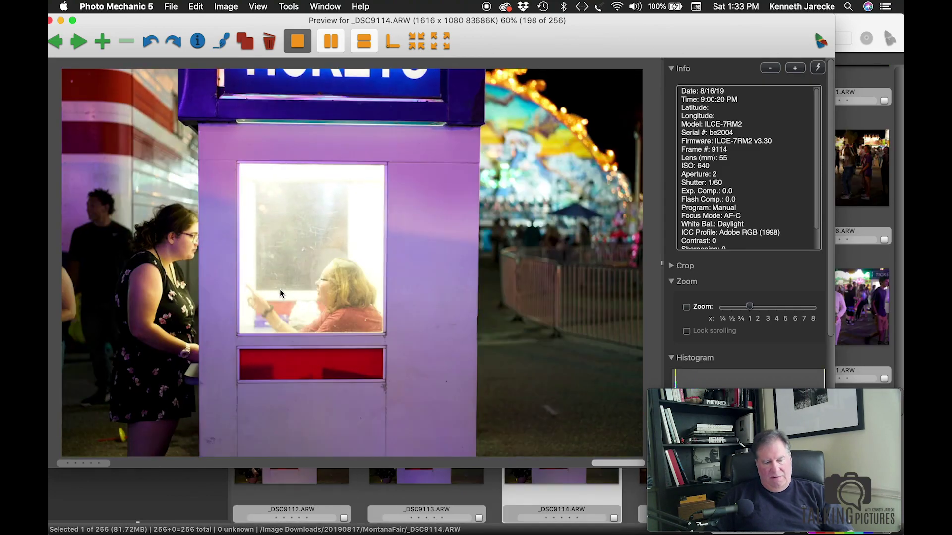
key("Left")
key("Right")
key("Left")
key("Right")
key("Right")
key("Left")
Continue to the family group with the pointing woman and examine the frames from _DSC9118.ARW through _DSC9120.ARW
key("Right")
key("Right")
key("Right")
key("Right")
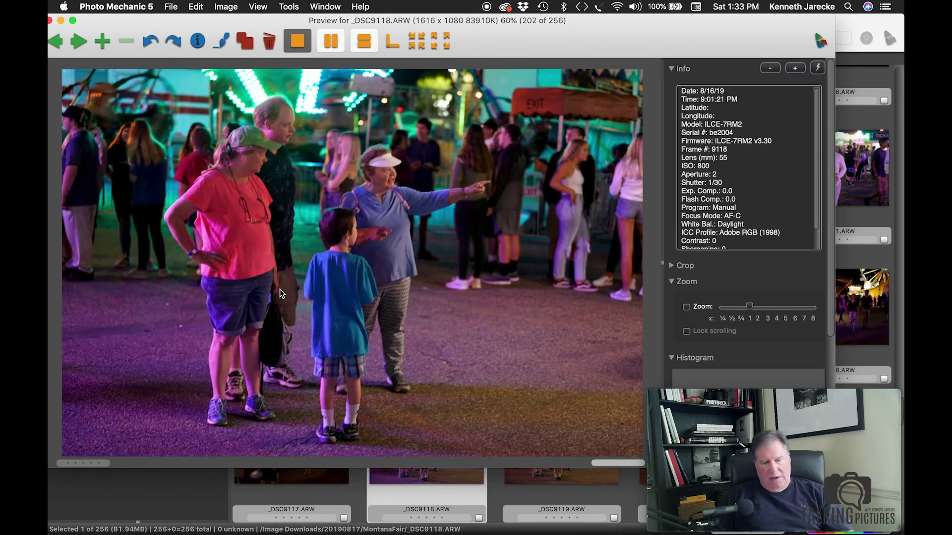
key("Right")
key("Right")
key("Right")
key("Right")
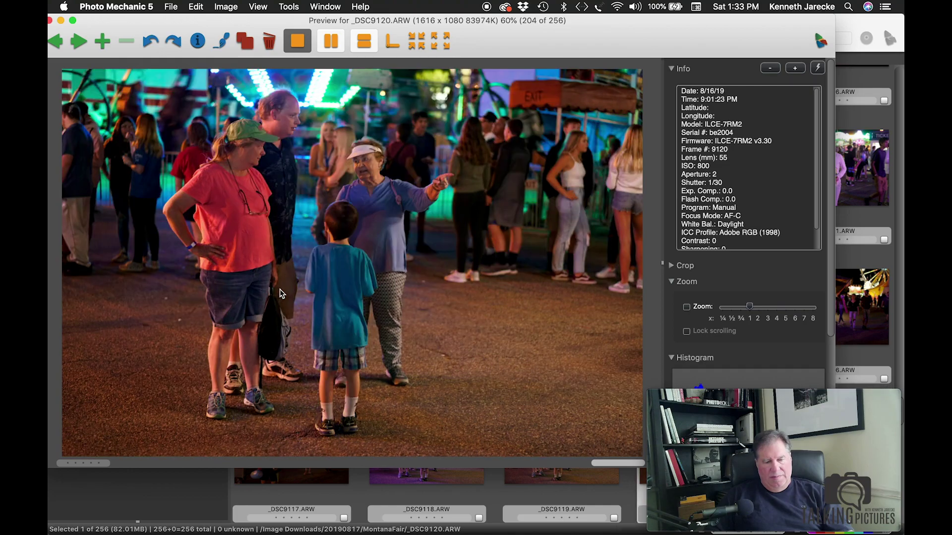
Look through the frames from the two women in purple light to _DSC9129.ARW of the people sharing food
key("Right")
key("Right")
key("Right")
key("Right")
key("Right")
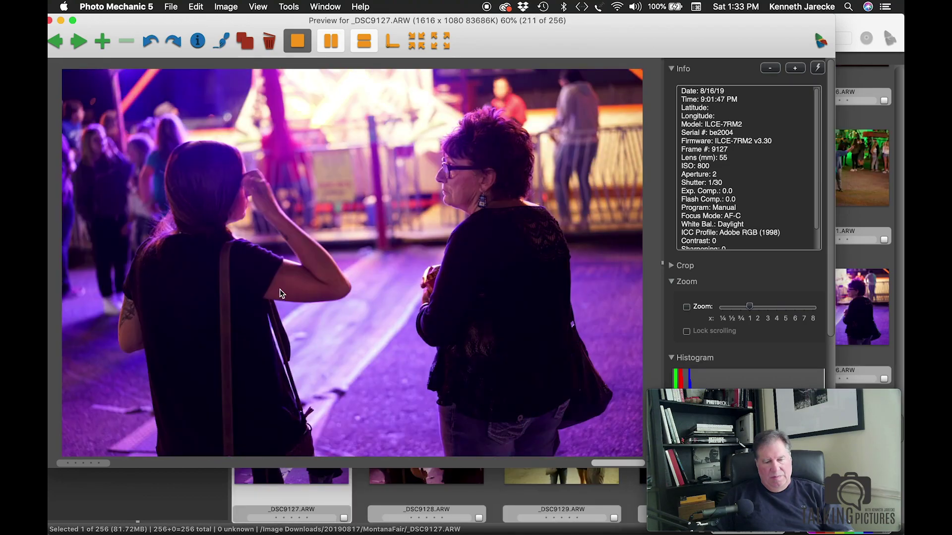
key("Right")
key("Right")
key("Right")
key("Right")
key("Right")
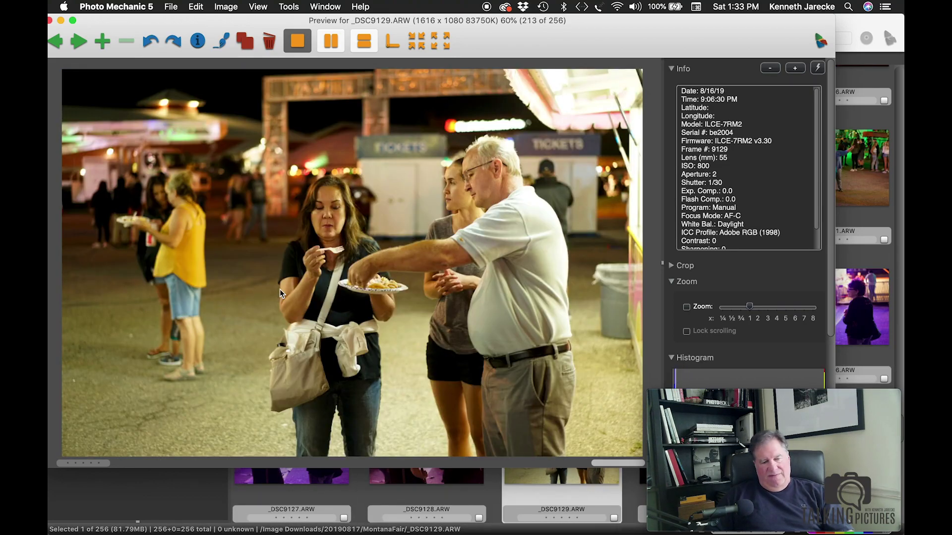
Check the spinning ride frames from _DSC9130.ARW to _DSC9134.ARW and continue to _DSC9137.ARW of the woman holding up a phone
key("Left")
key("Left")
key("Left")
key("Left")
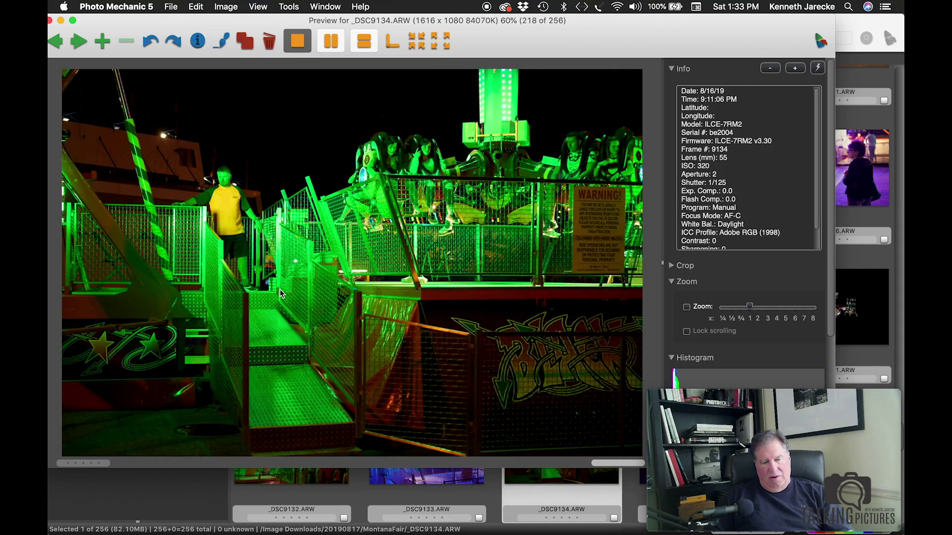
key("Right")
key("Right")
key("Right")
key("Right")
key("Right")
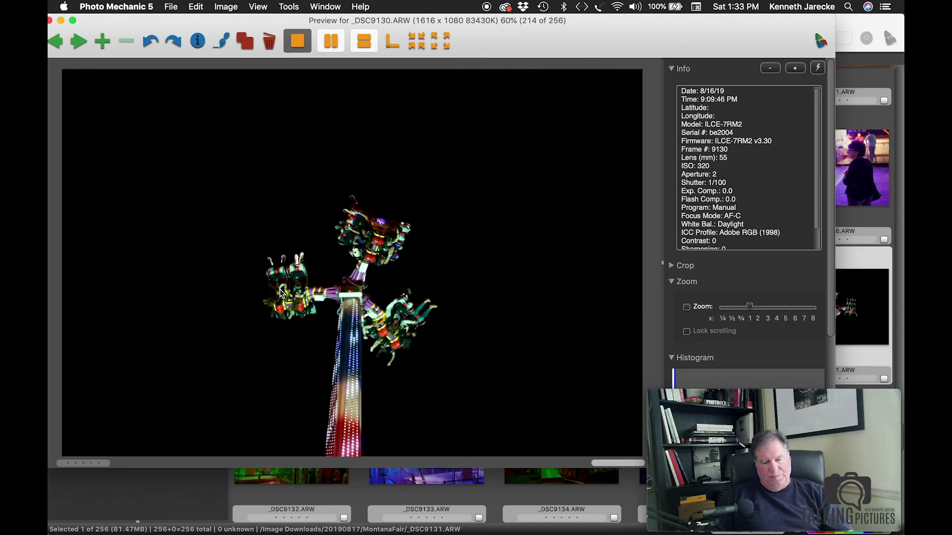
key("Right")
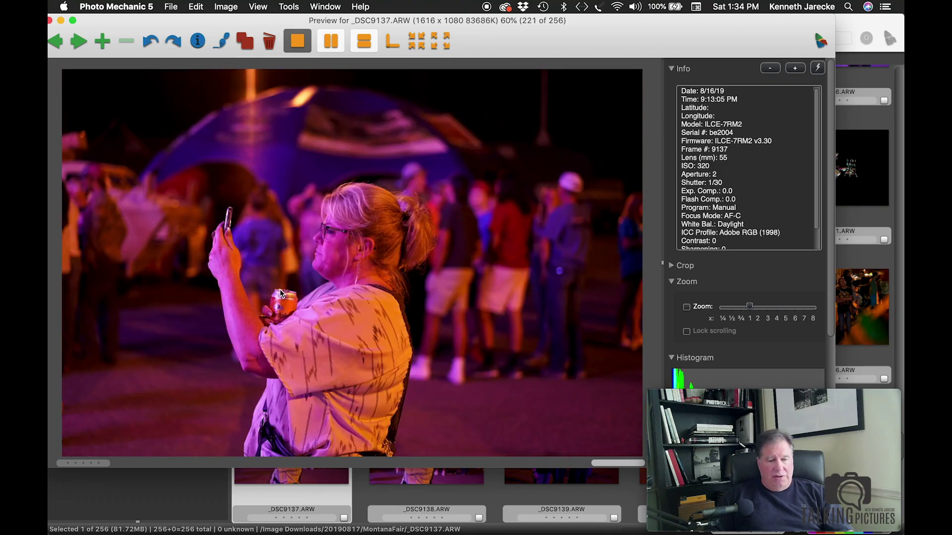
Recheck _DSC9136.ARW of the three onlookers against its neighboring frames, and view the woman with the phone in _DSC9138.ARW
key("Right")
key("Left")
key("Left")
key("Left")
key("Right")
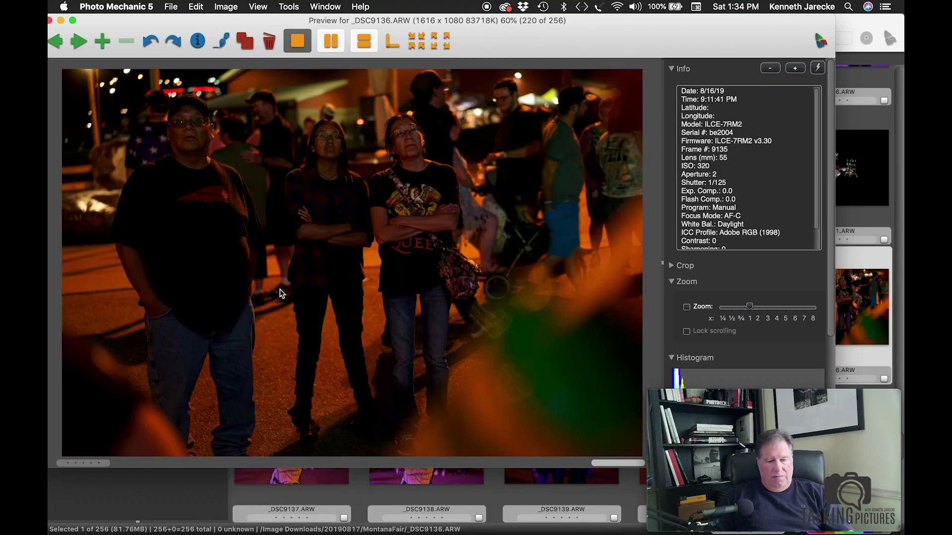
key("Left")
key("Right")
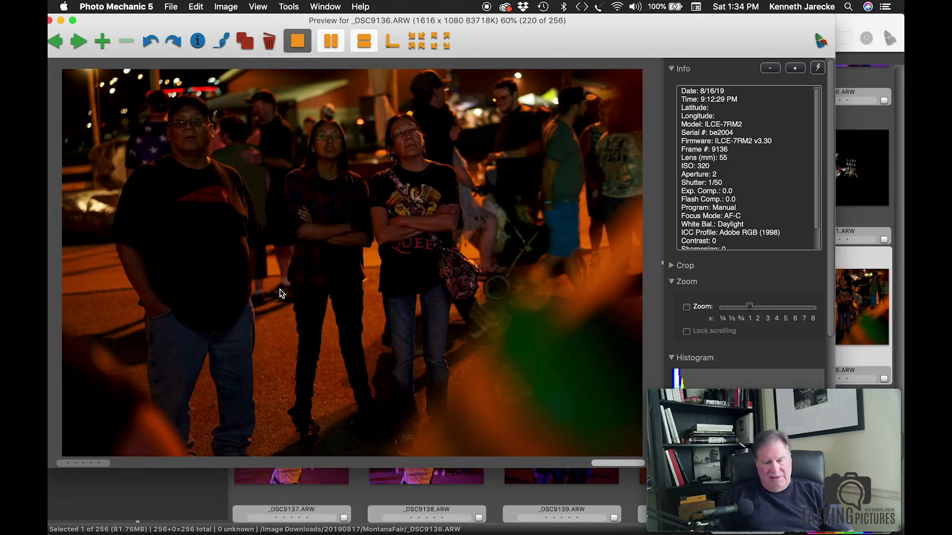
key("Right")
key("Right")
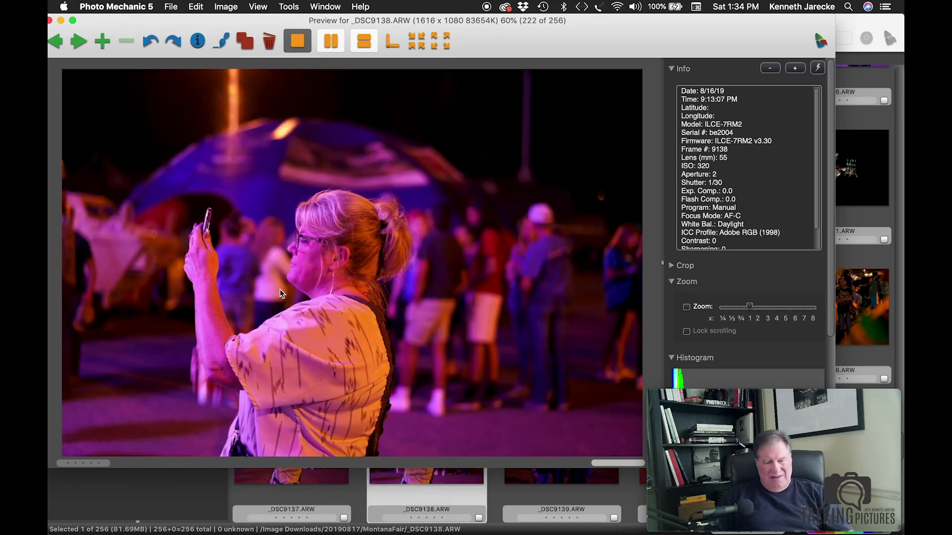
Compare _DSC9140.ARW of the group looking up beside the Black Hole trailer with the frame before it
key("Right")
key("Right")
key("Left")
key("Right")
key("Left")
key("Right")
key("Left")
key("Right")
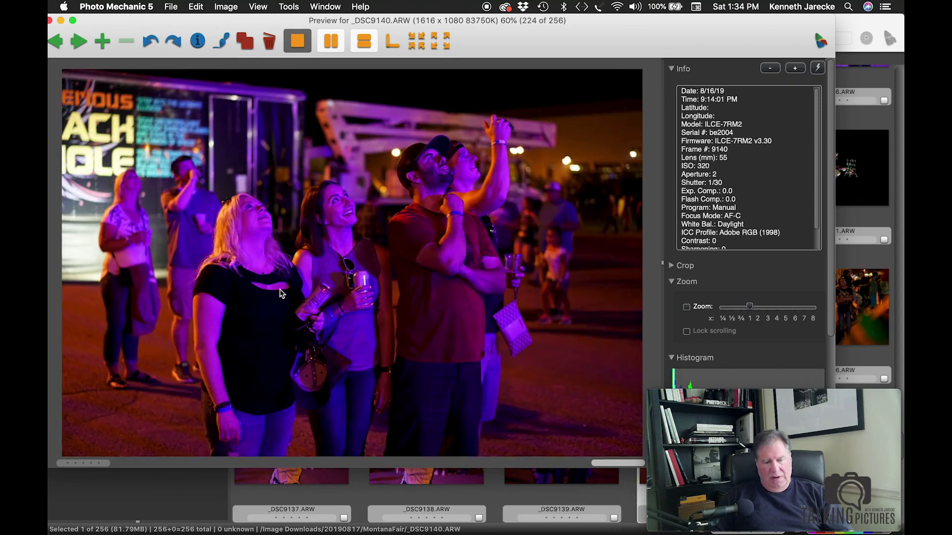
Look through the remaining frames of the group looking up, through _DSC9144.ARW, and return to _DSC9142.ARW
key("Right")
key("Right")
key("Right")
key("Left")
key("Right")
key("Right")
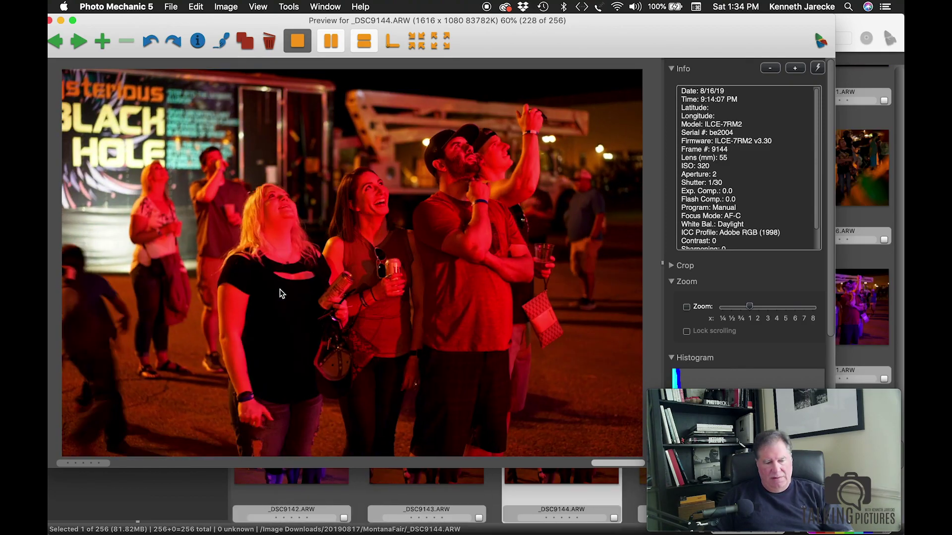
key("Left")
key("Left")
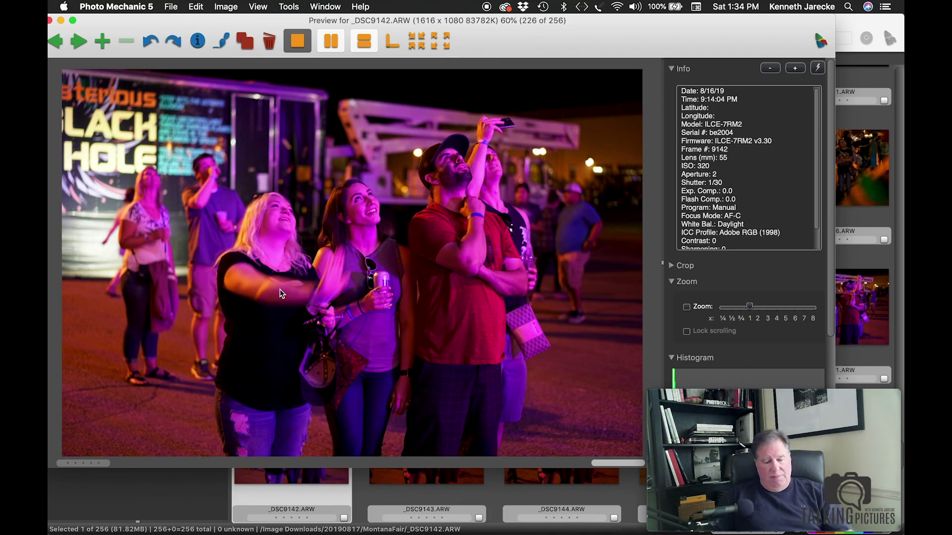
Compare _DSC9143.ARW and _DSC9144.ARW of the group in red light, and mark _DSC9144.ARW with the magenta color class
key("Right")
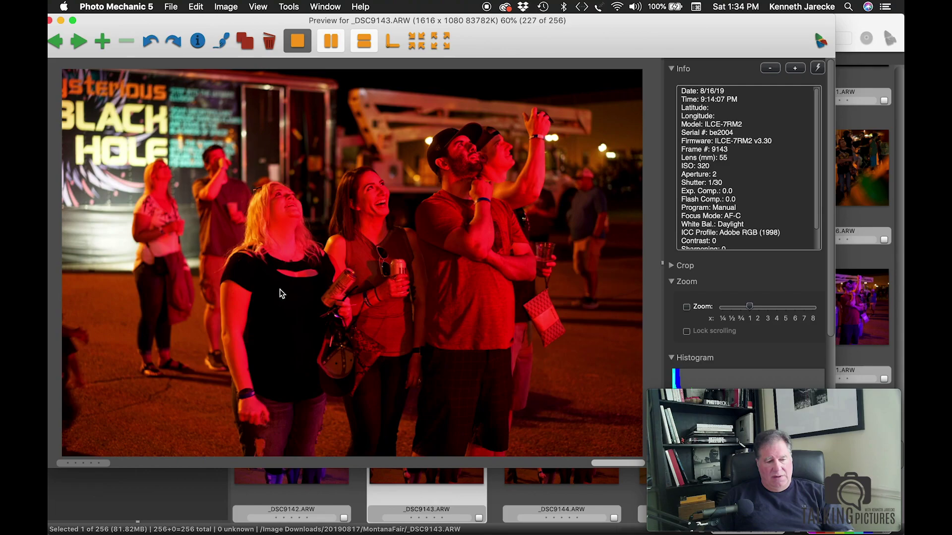
key("Right")
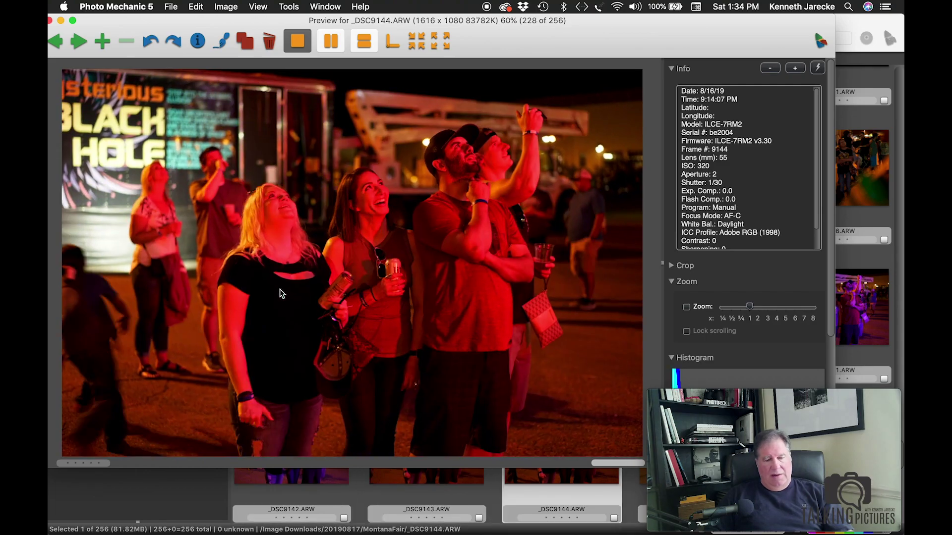
key("Right")
key("Left")
key("Left")
key("Right")
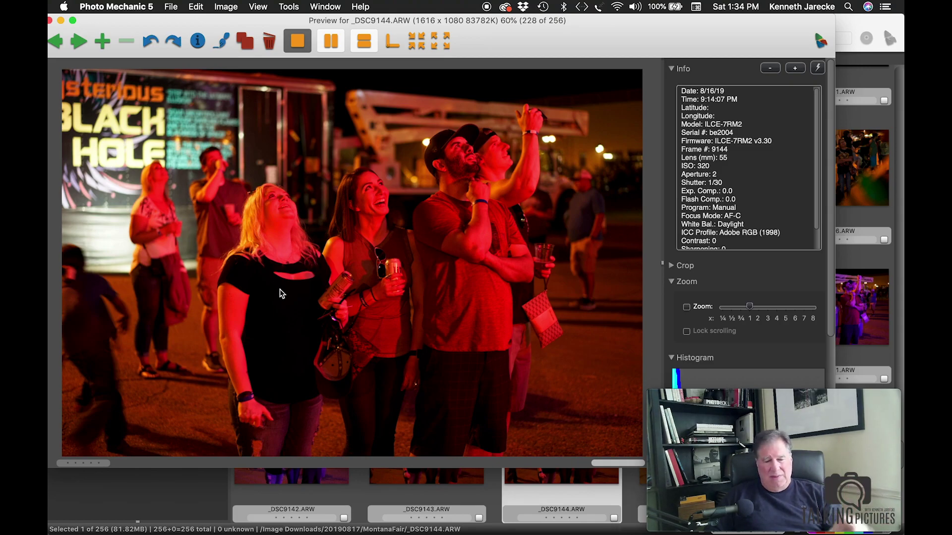
key("6")
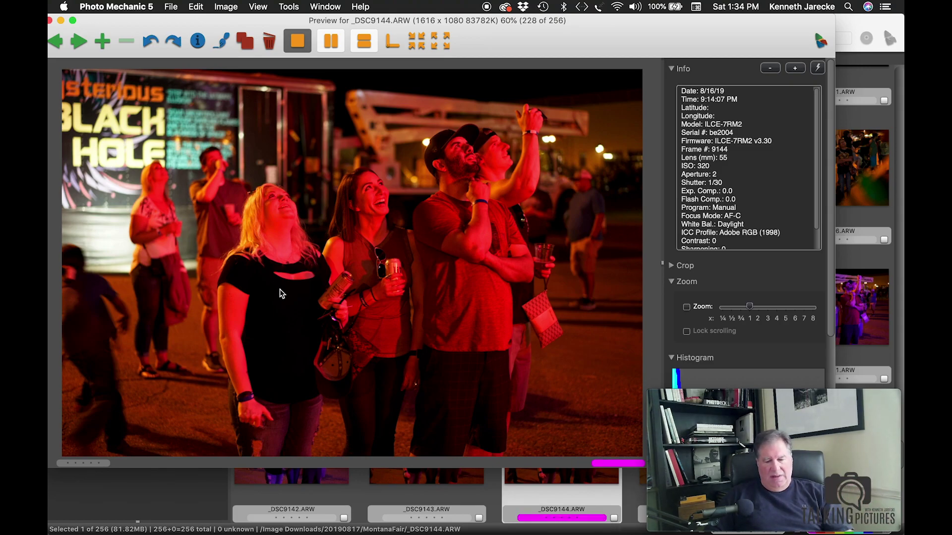
Advance to the mechanical bull in _DSC9149.ARW and check it against the frames following it
key("Right")
key("Right")
key("Right")
key("Right")
key("Right")
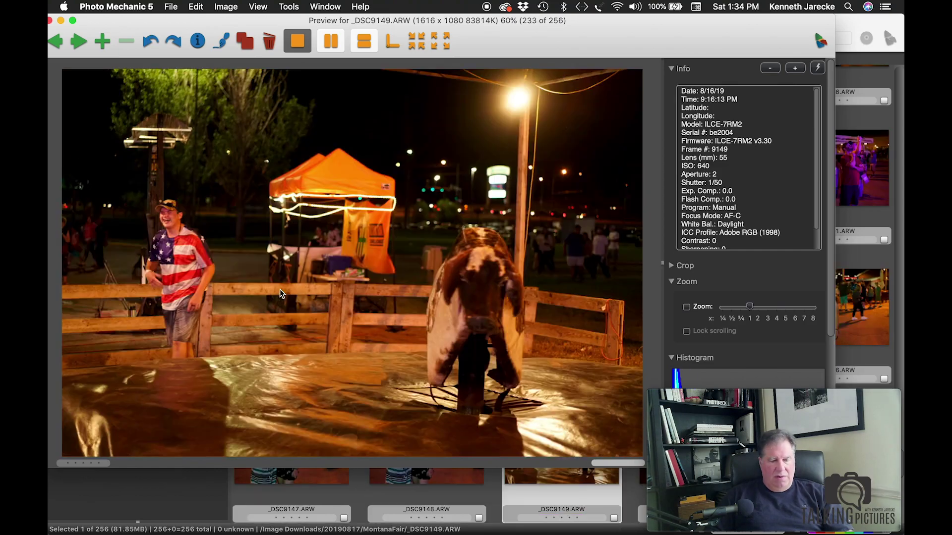
key("Right")
key("Right")
key("Left")
key("Left")
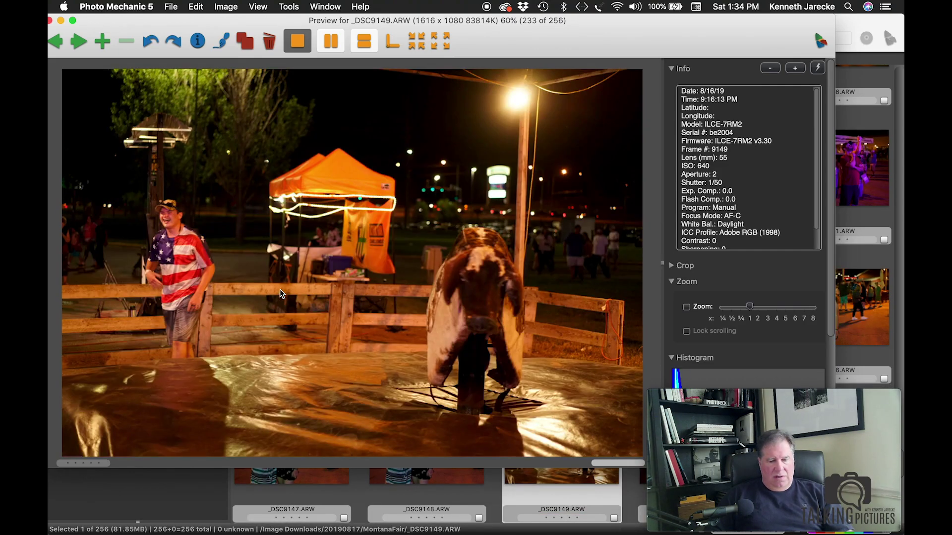
Look through the frames from the onlookers on the grass in _DSC9151.ARW to the woman by the lit sign in _DSC9156.ARW
key("Right")
key("Right")
key("Right")
key("Right")
key("Right")
key("Right")
key("Right")
key("Right")
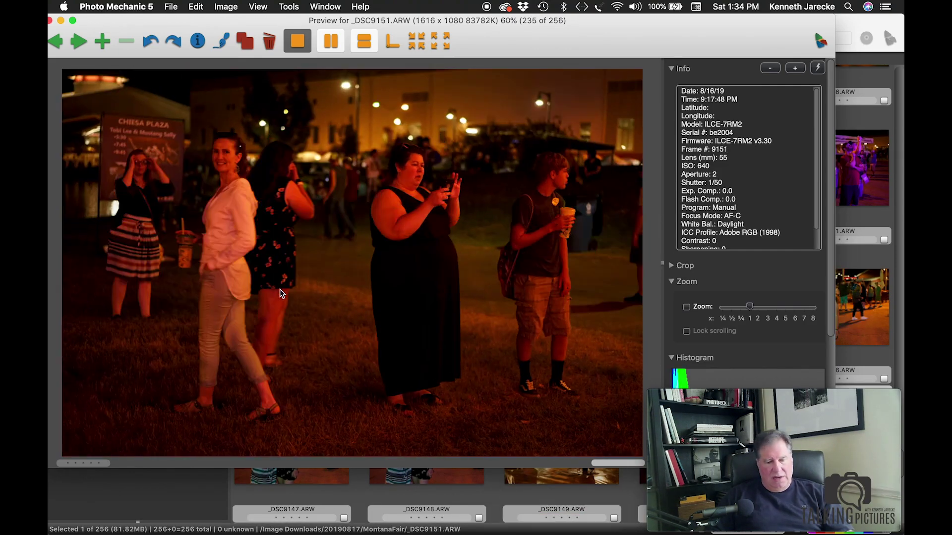
key("Right")
key("Right")
key("Right")
key("Right")
key("Right")
key("Right")
key("Right")
key("Right")
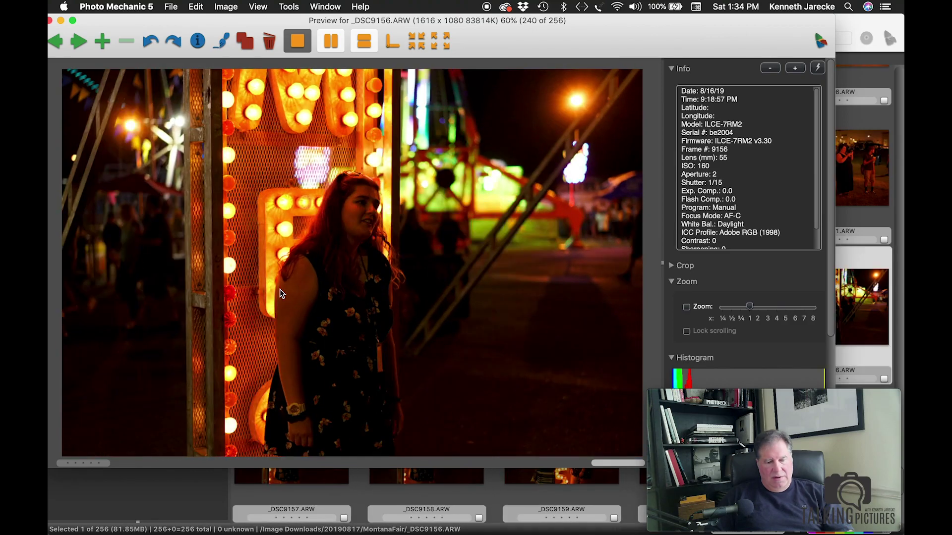
Examine the portraits of the red-haired woman by the light bulbs through _DSC9168.ARW, and finish viewing the set
key("Right")
key("Right")
key("Right")
key("Right")
key("Right")
key("Right")
key("Right")
key("Right")
key("Right")
key("Right")
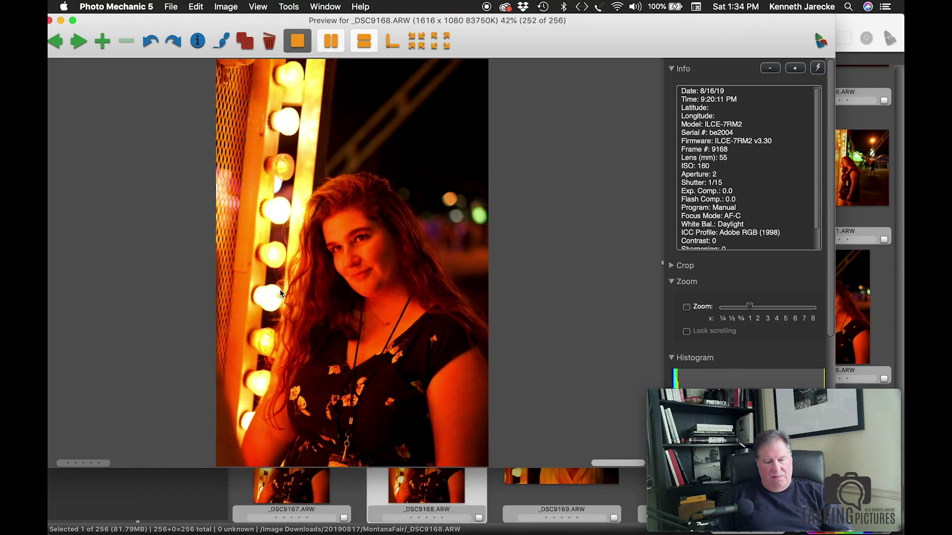
key("Left")
key("Left")
key("Right")
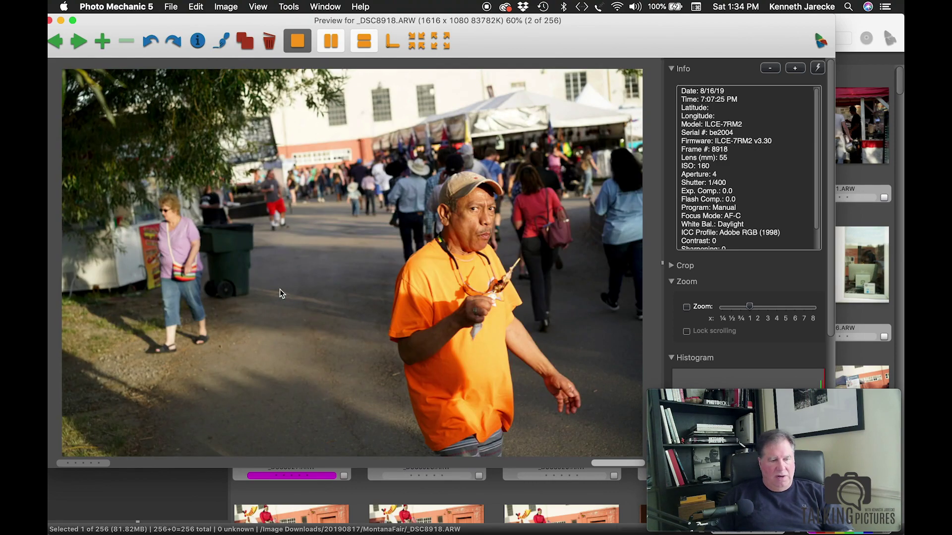
Close the preview, eject the Untitled memory card from the desktop, and restore the MontanaFair contact sheet to full size
left_click(51, 20)
left_click_drag(488, 31, 51, 208)
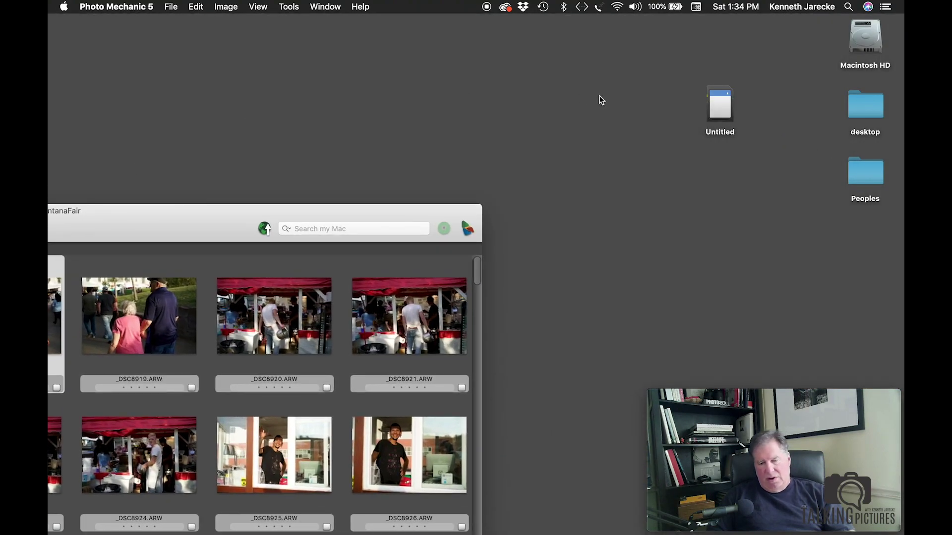
left_click_drag(719, 106, 875, 530)
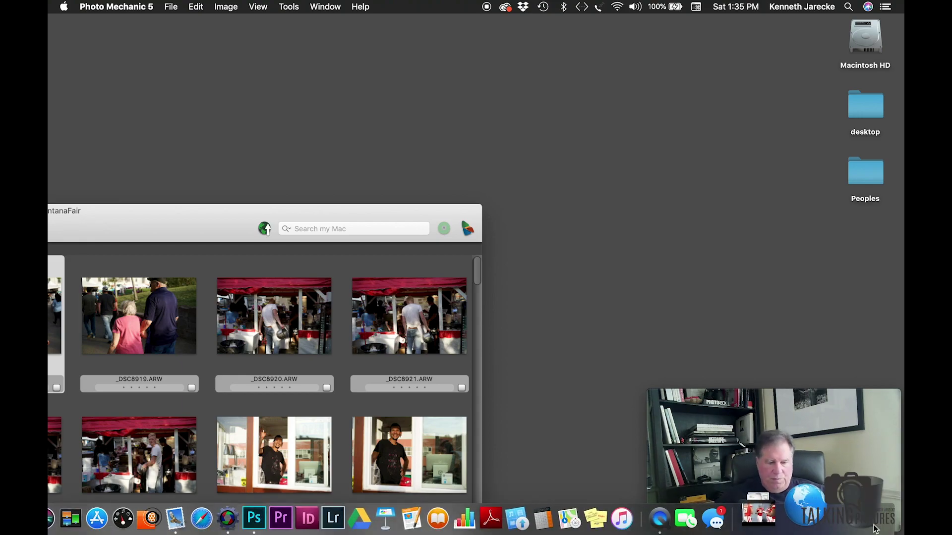
double_click(164, 224)
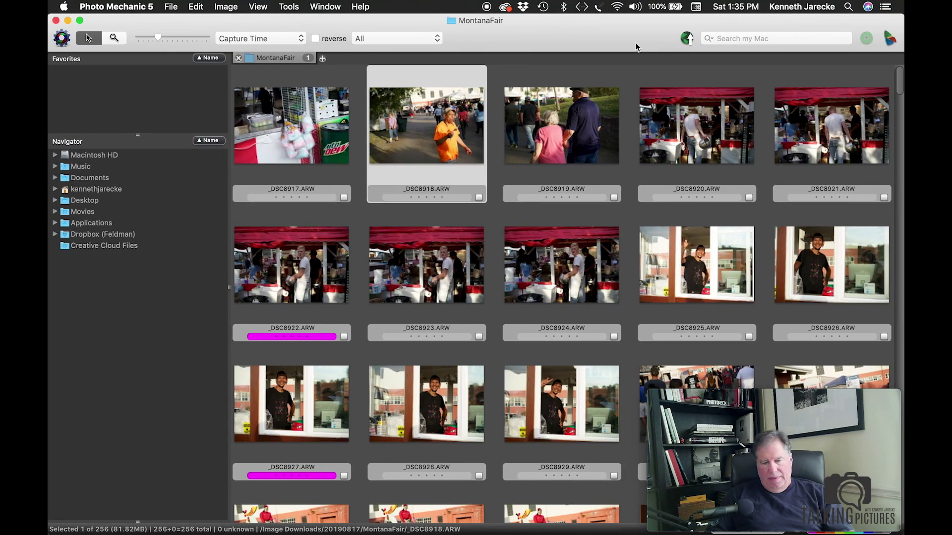
Move the QuickTime Player webcam window clear of the color class filters and show only the magenta-class photos
left_click_drag(636, 47, 356, 2)
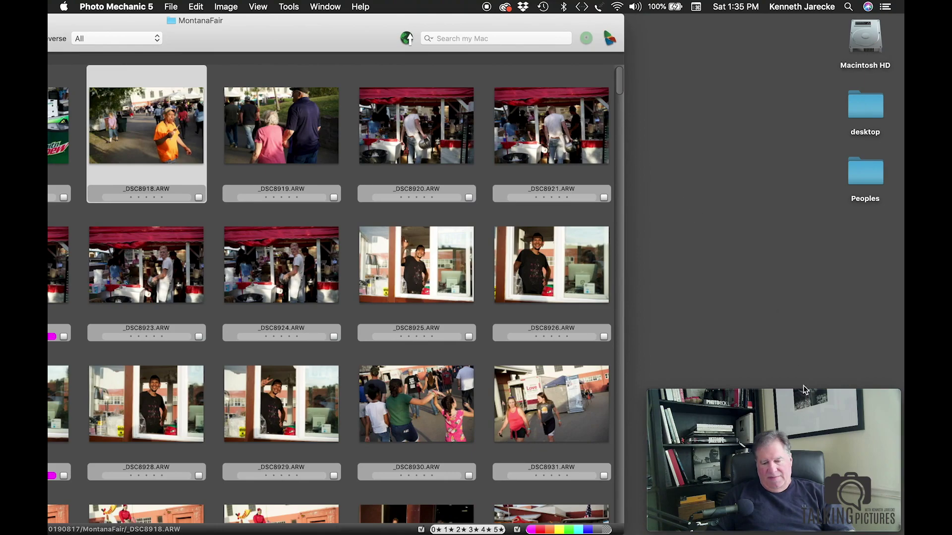
left_click_drag(802, 394, 207, 418)
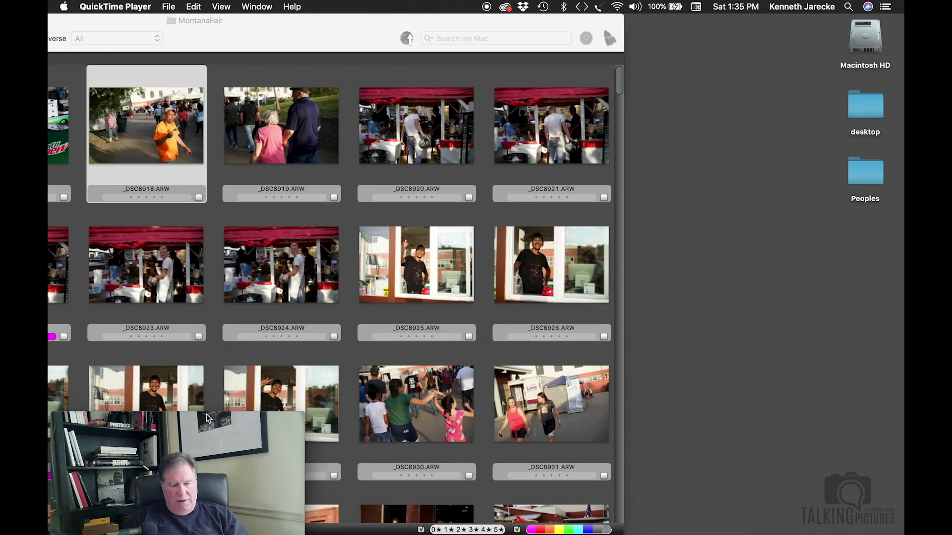
left_click_drag(284, 37, 565, 6)
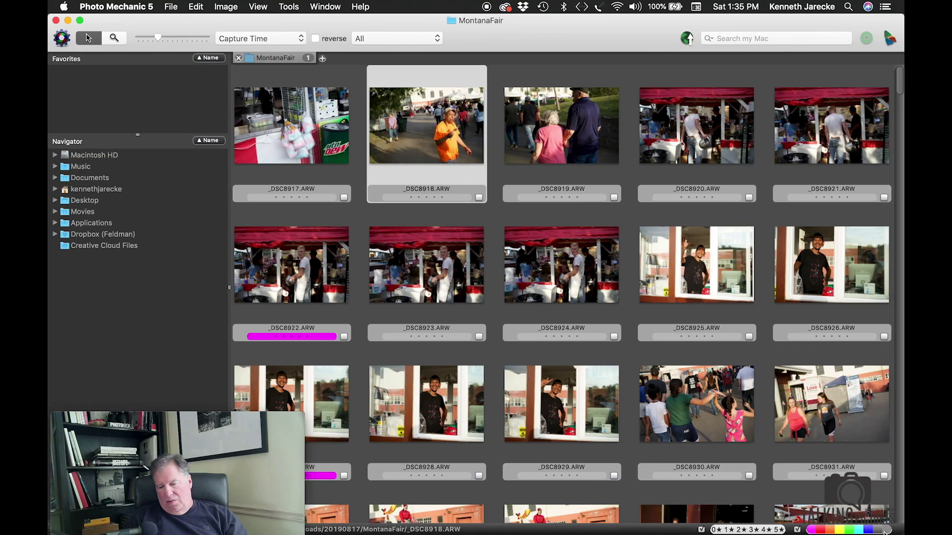
left_click(810, 530)
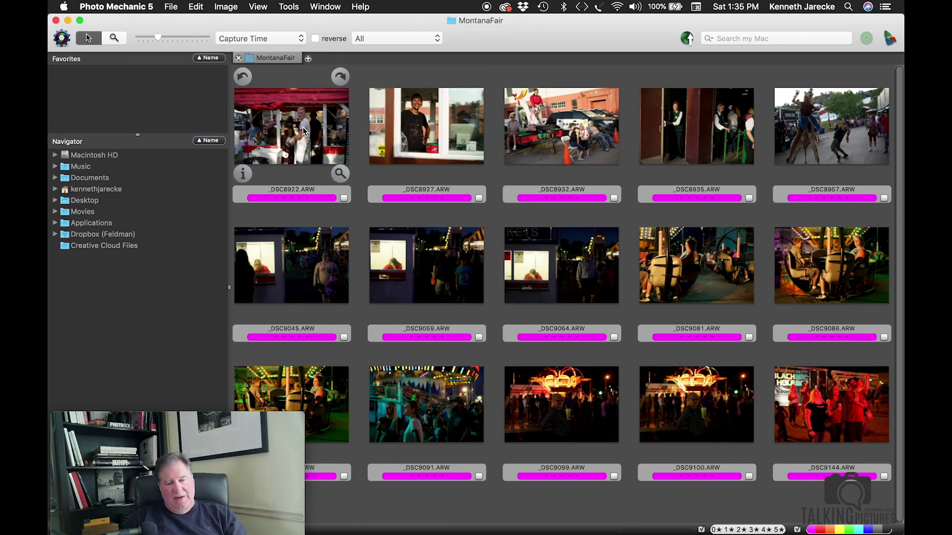
Preview _DSC8922.ARW of the food stand worker with the bowl and change its color class to red
double_click(331, 146)
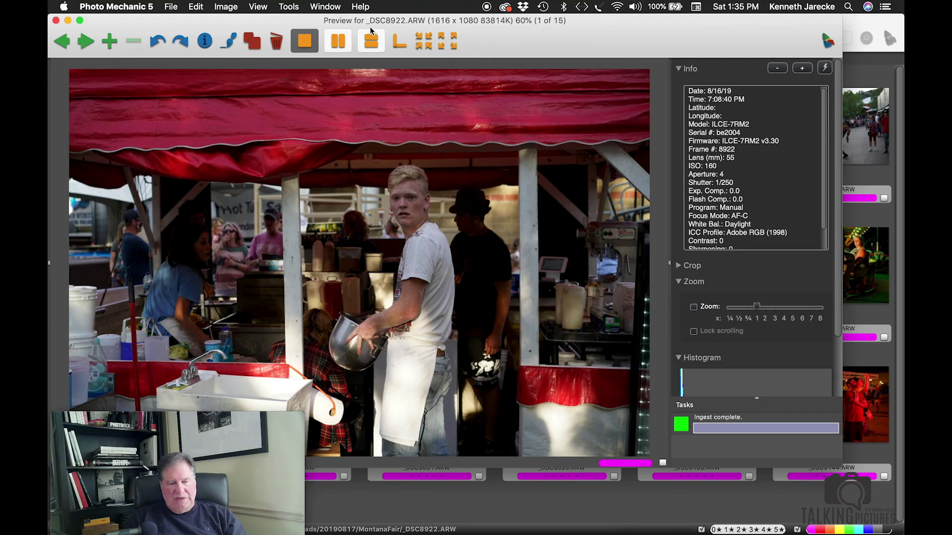
left_click_drag(366, 29, 388, 5)
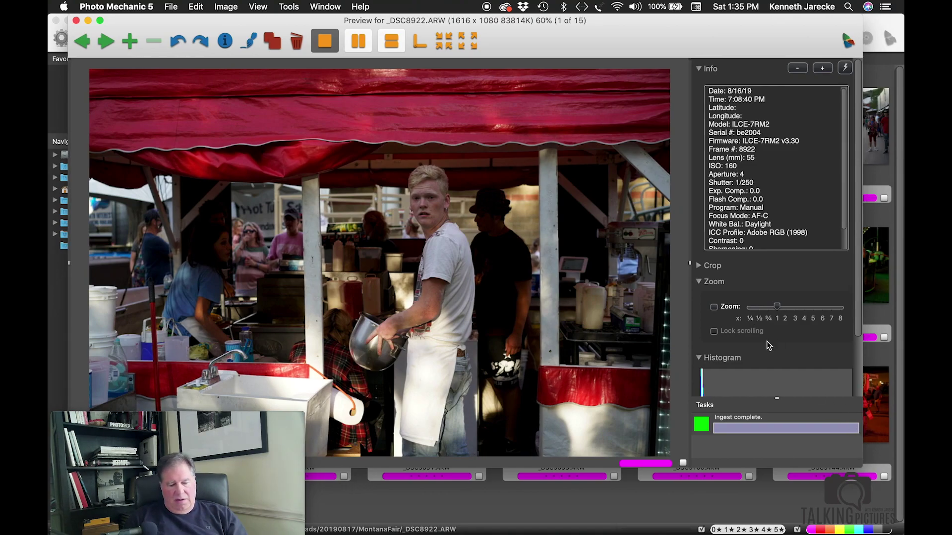
key("1")
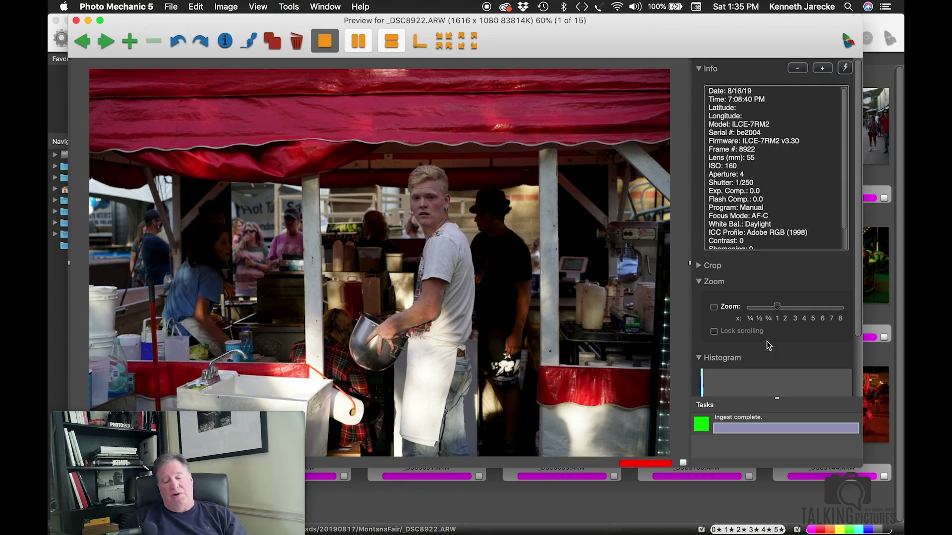
Compare the selected frames _DSC8927.ARW of the man at the window and _DSC8932.ARW of the sheriff's car scene
key("Right")
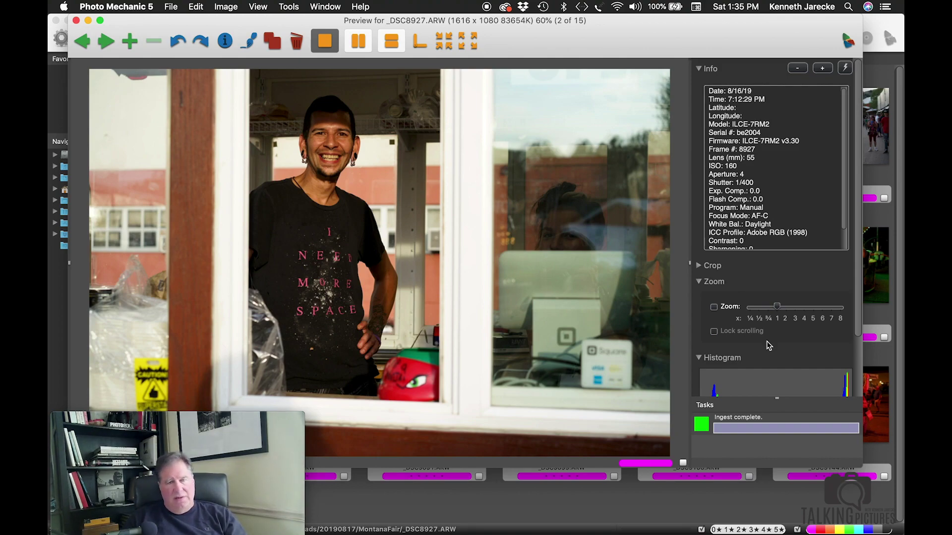
key("Right")
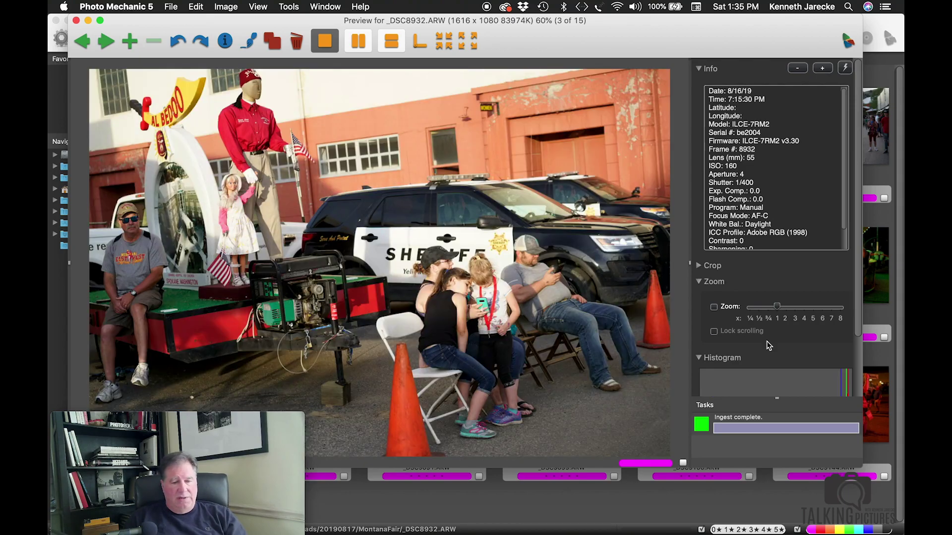
key("Left")
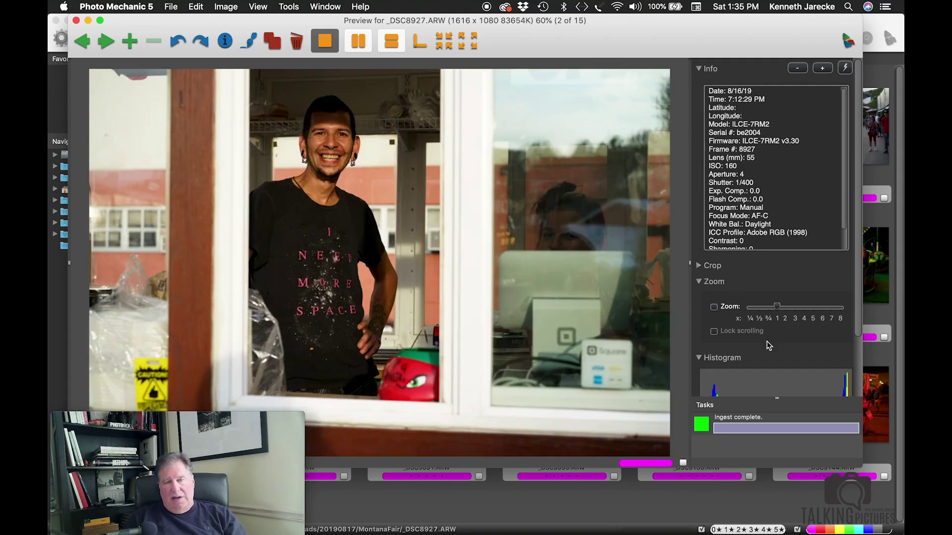
key("Right")
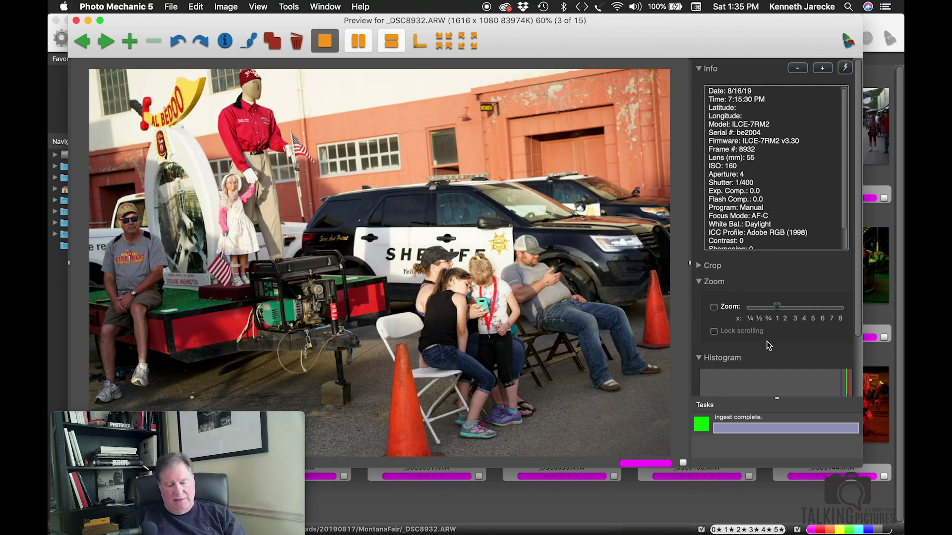
Change the color class of _DSC8932.ARW, _DSC8935.ARW and _DSC8957.ARW to red
key("Right")
key("1")
key("Right")
key("1")
Compare the ticket booth frames _DSC9045.ARW, _DSC9059.ARW and _DSC9064.ARW, and change the color class of _DSC9059.ARW to red
key("Right")
key("Right")
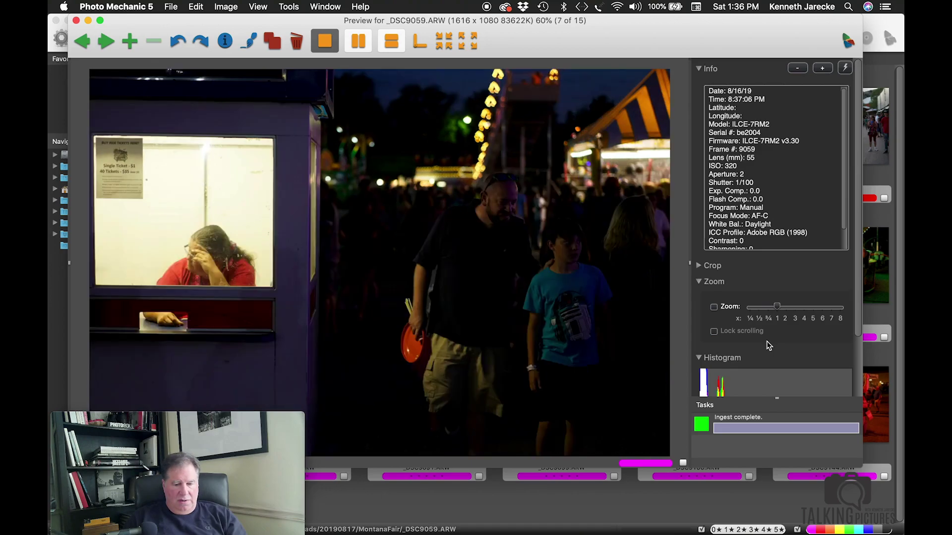
key("Right")
key("Right")
key("Left")
key("Left")
key("Left")
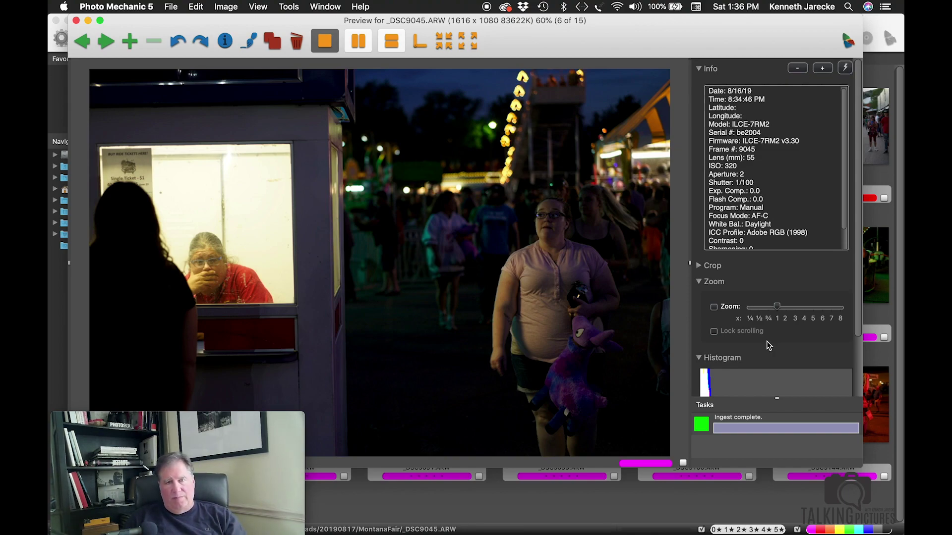
key("Right")
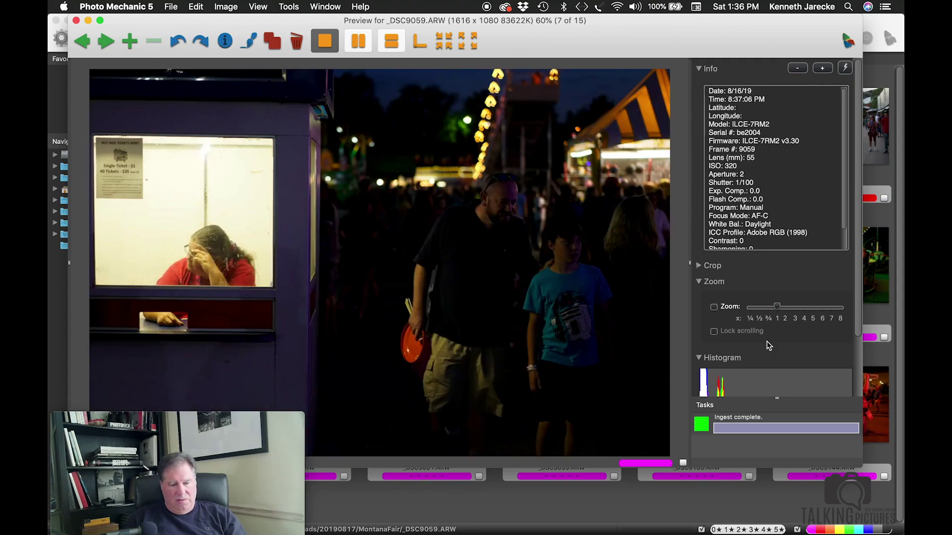
key("Right")
key("Left")
key("Right")
key("Left")
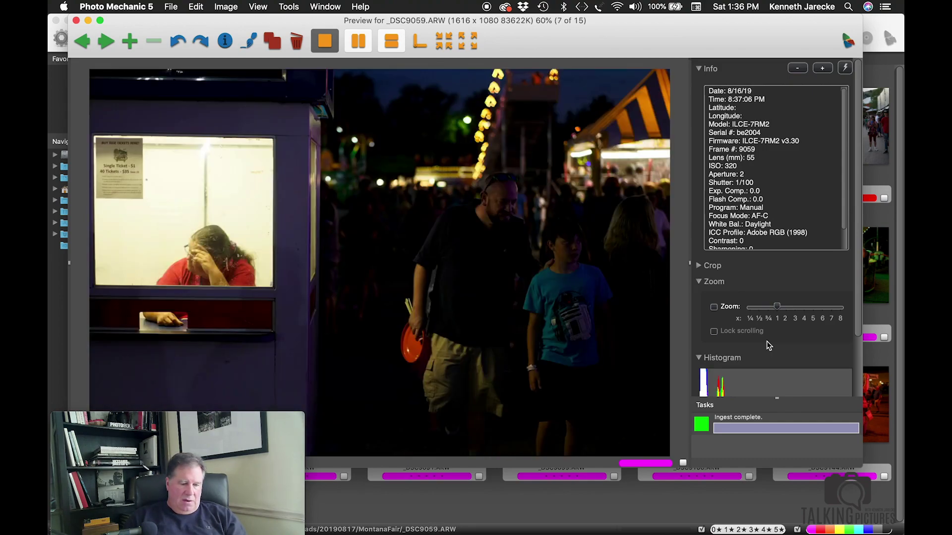
key("Right")
key("Left")
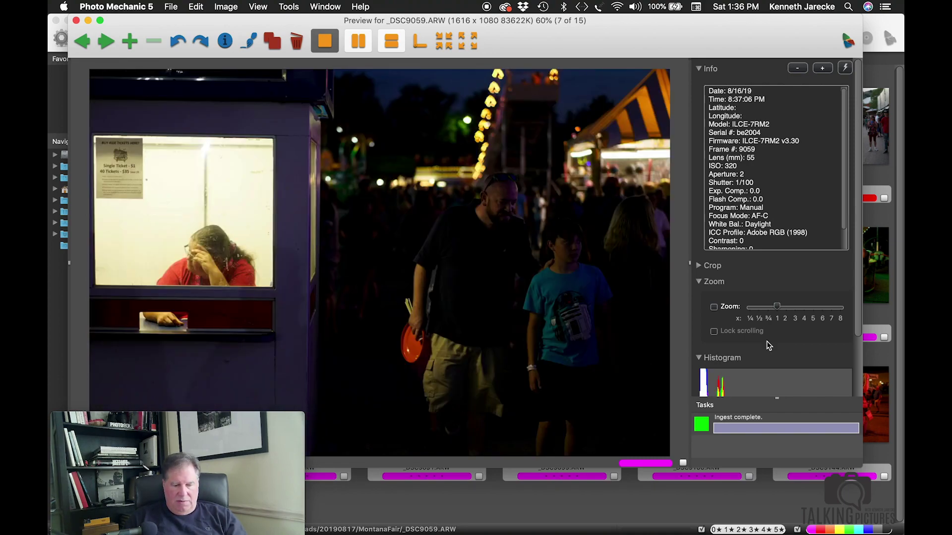
key("1")
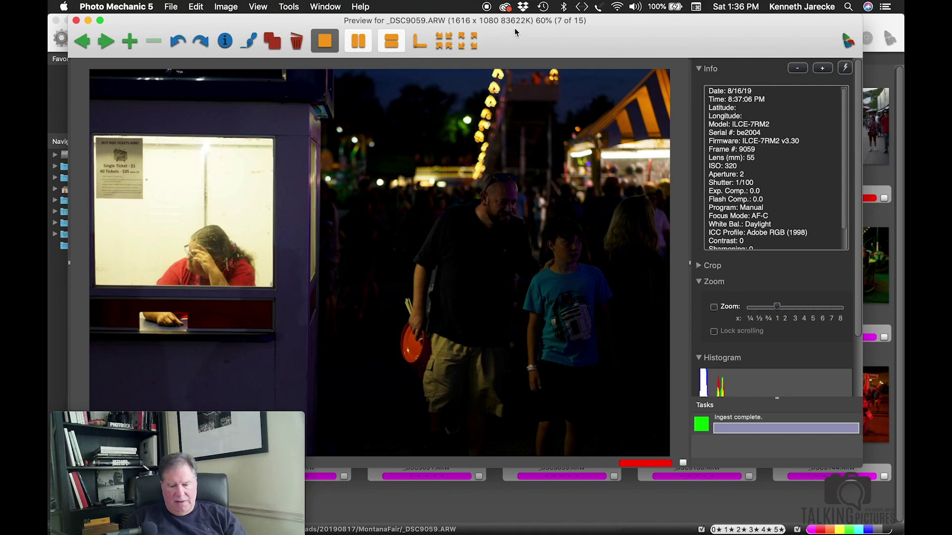
Compare the carnival ride frames _DSC9081.ARW, _DSC9086.ARW and _DSC9087.ARW, and change the color class of _DSC9087.ARW to red
key("Right")
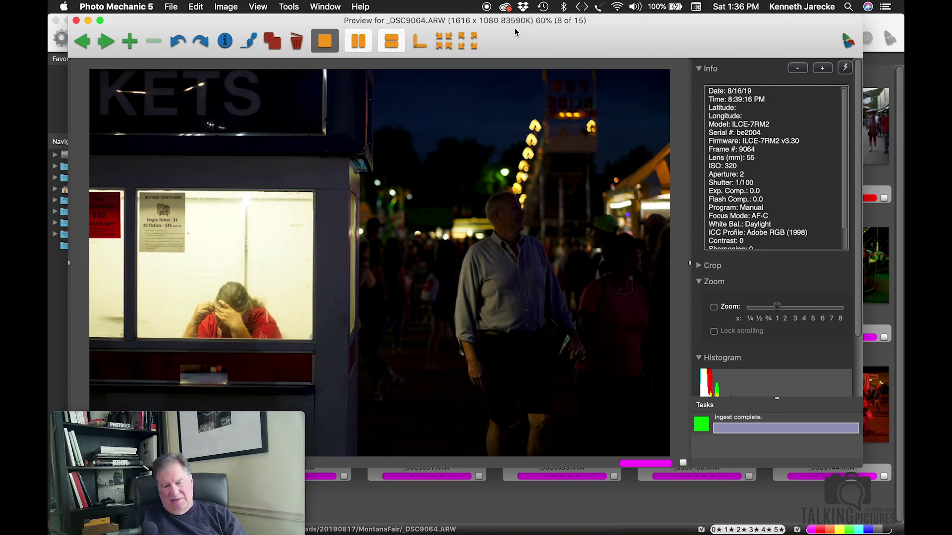
key("Right")
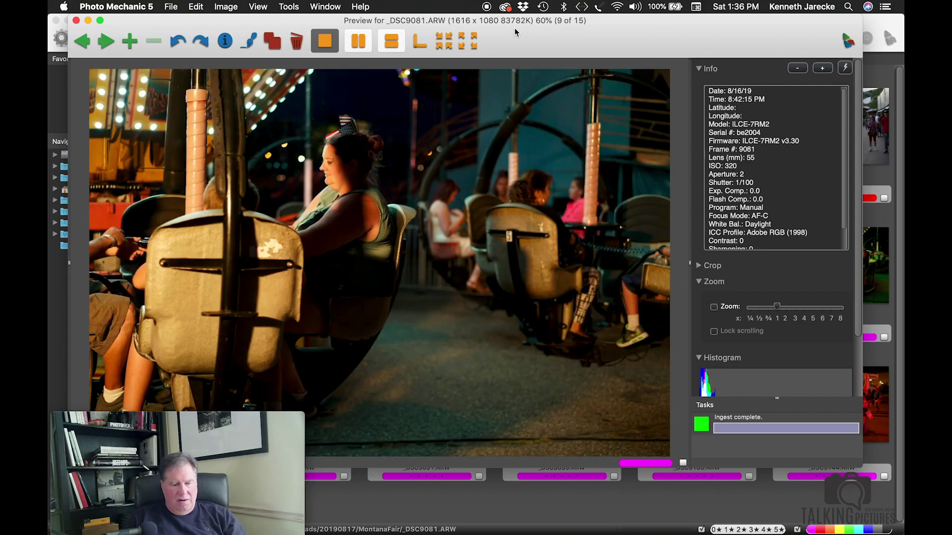
key("Right")
key("Left")
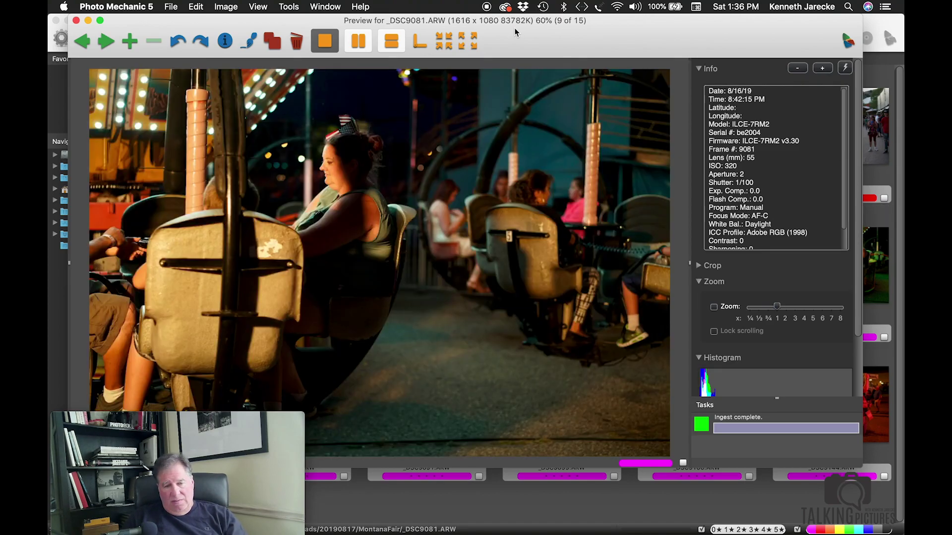
key("Right")
key("Right")
key("Left")
key("Right")
key("Left")
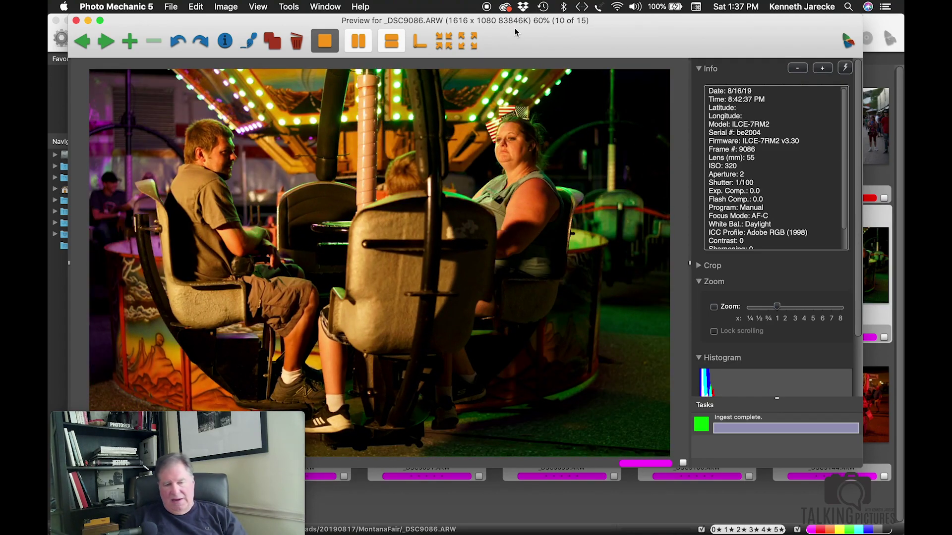
key("Right")
key("1")
Change the color class of _DSC9091.ARW and of _DSC9099.ARW, the woman holding a lemonade cup, to red
key("Right")
key("1")
key("Right")
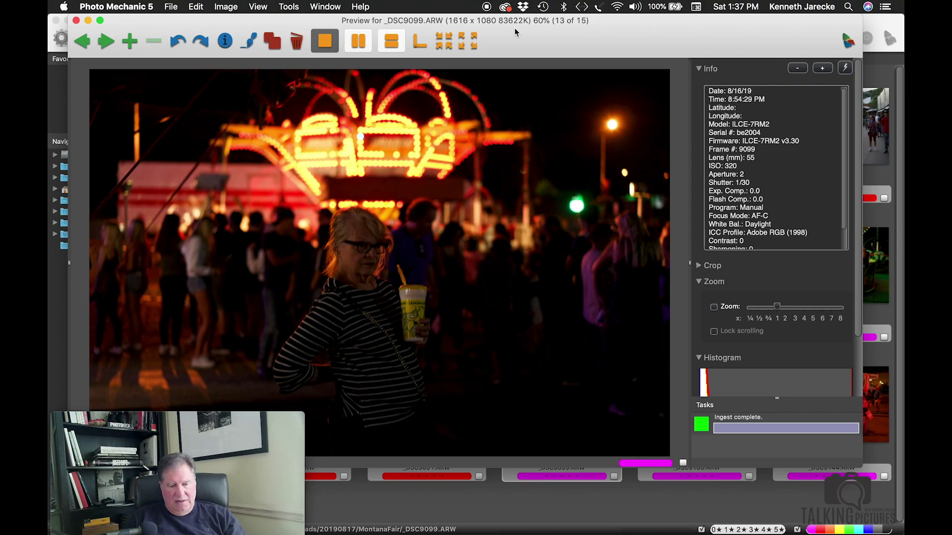
key("1")
Compare the two near-identical frames _DSC9099.ARW and _DSC9100.ARW of the woman with the lemonade cup
key("Right")
key("Left")
key("Right")
key("Left")
key("Right")
key("Left")
key("Right")
key("Left")
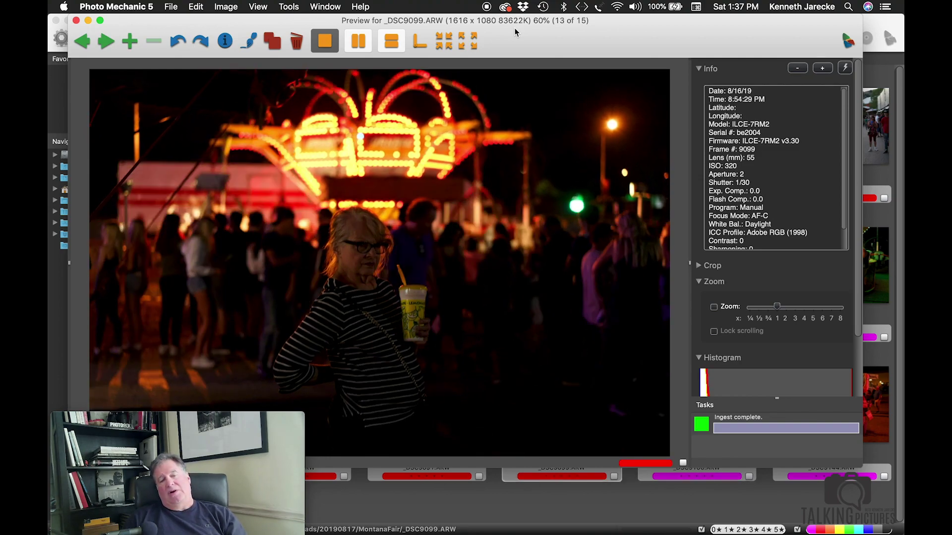
key("Right")
key("Left")
key("Right")
key("Left")
key("Right")
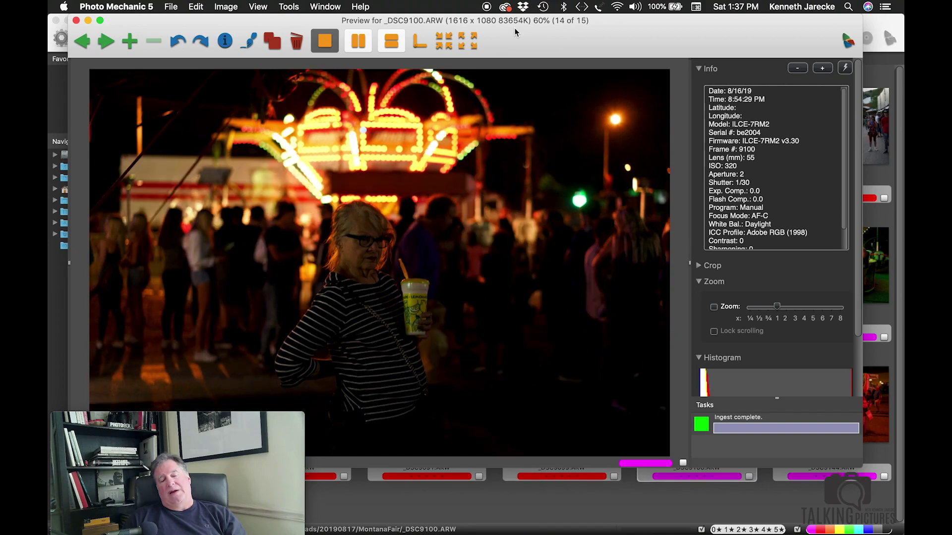
key("Left")
key("Right")
key("Left")
key("Right")
key("Left")
key("Right")
key("Left")
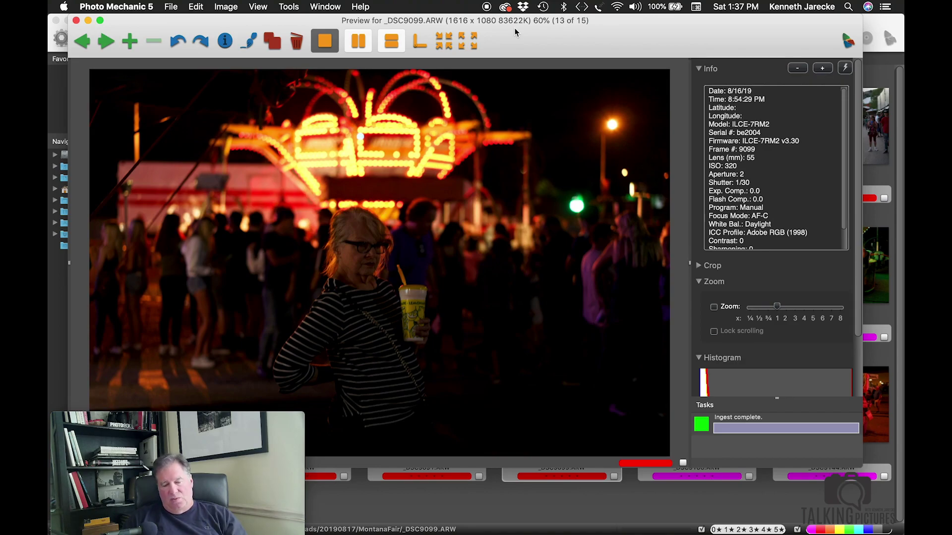
Change the color class of _DSC9144.ARW to red and filter the contact sheet to show only the red-class photos
key("Right")
key("Right")
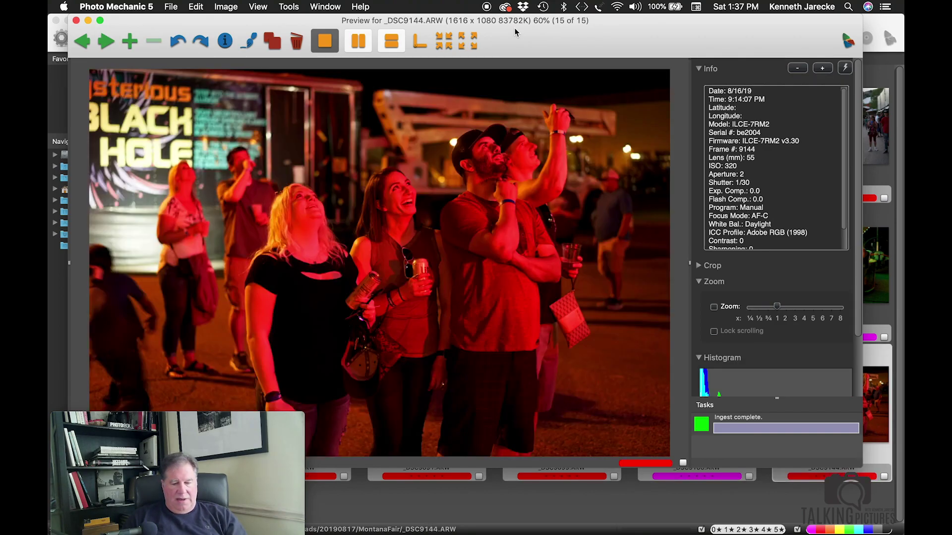
left_click(76, 21)
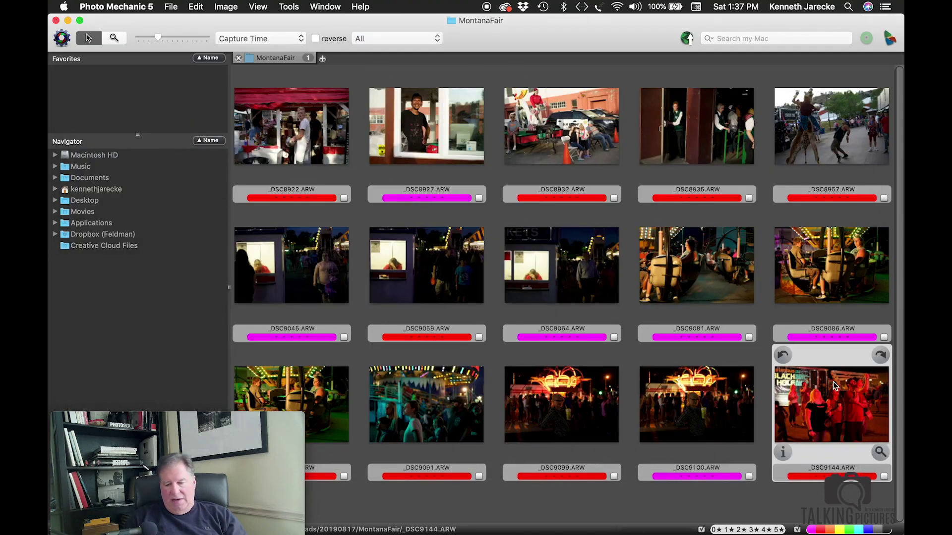
left_click(814, 531)
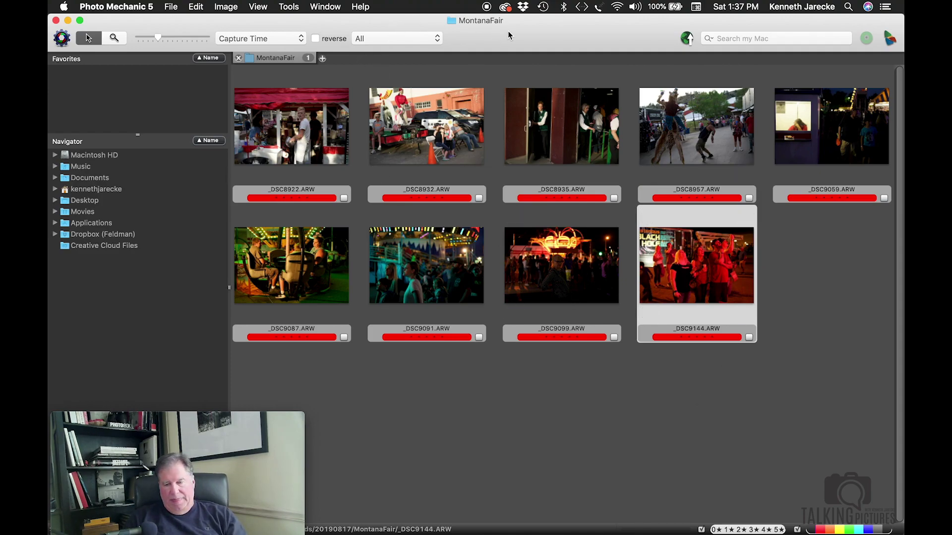
Open the food stand photo _DSC8922.ARW in Camera Raw and check its lens profile corrections
mouse_move(298, 131)
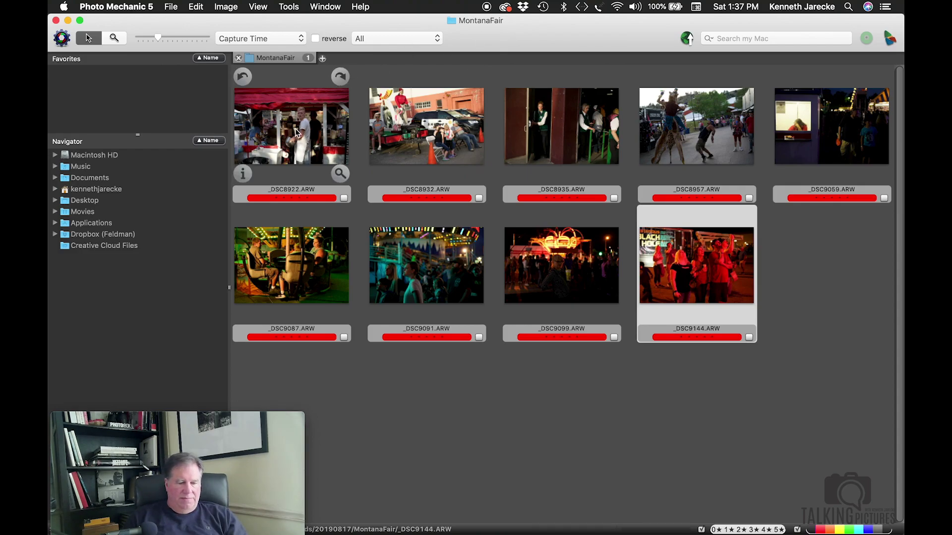
left_click(296, 132)
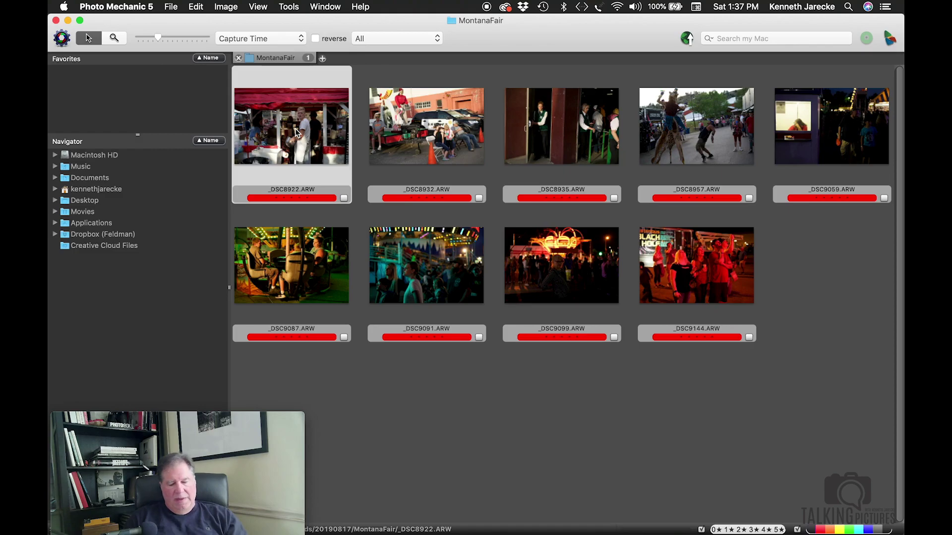
key("super+e")
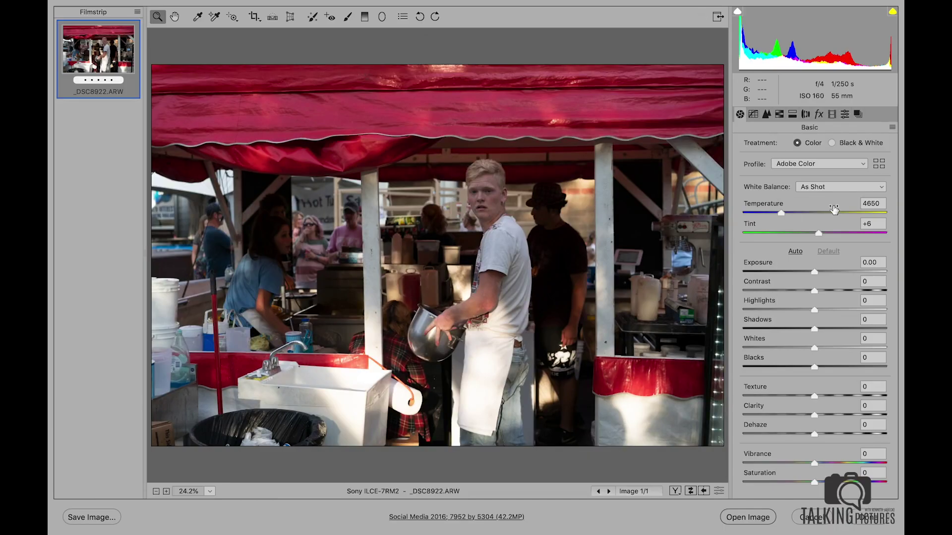
left_click(806, 115)
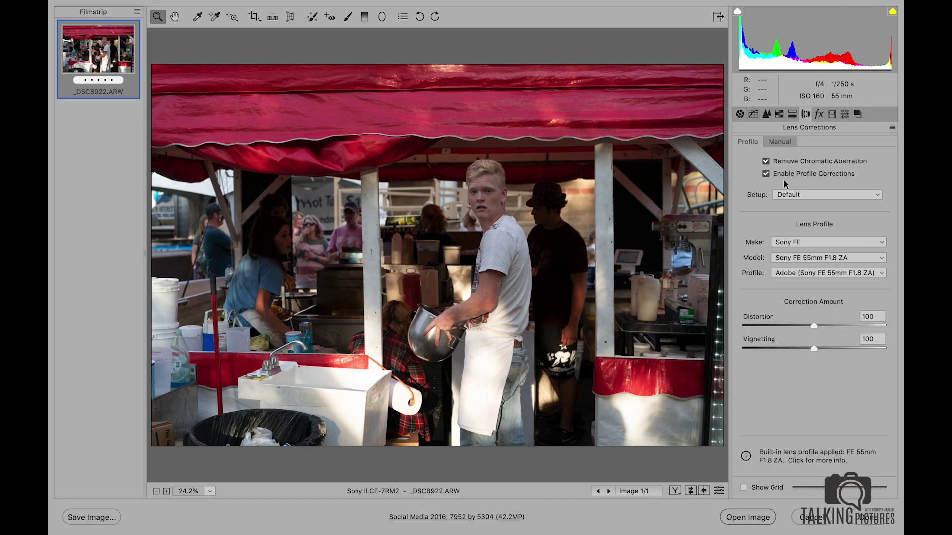
left_click(739, 115)
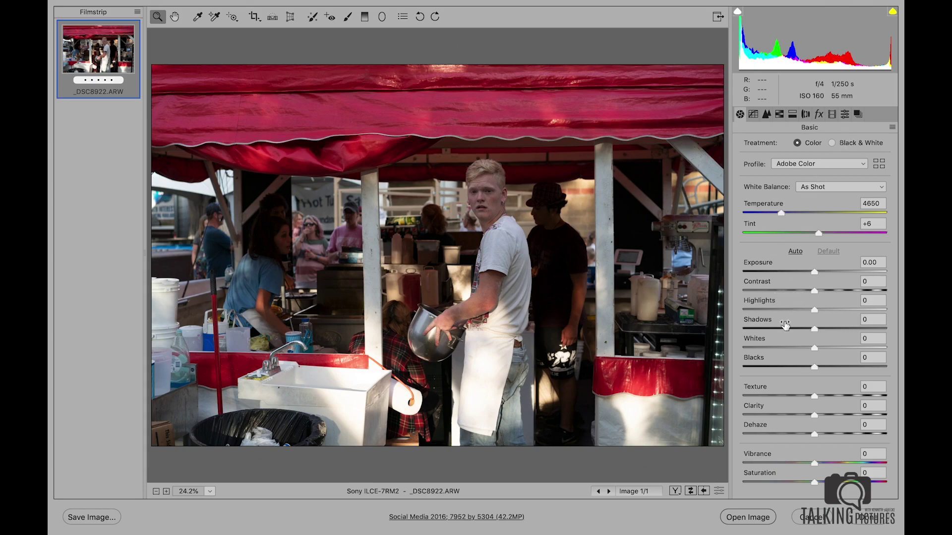
Set the photo's Highlights to -34, Whites to -52, Shadows to +24 and Contrast to +16
left_click(789, 310)
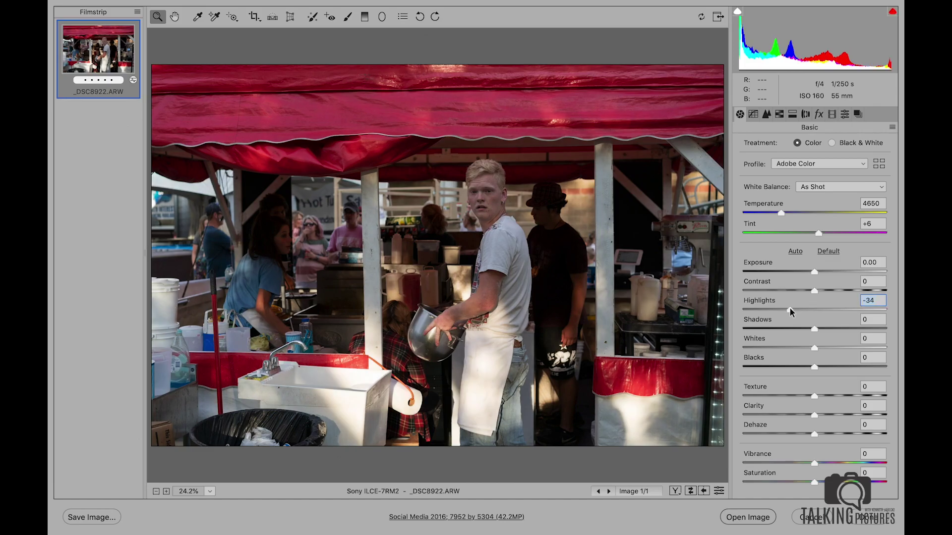
left_click(778, 348)
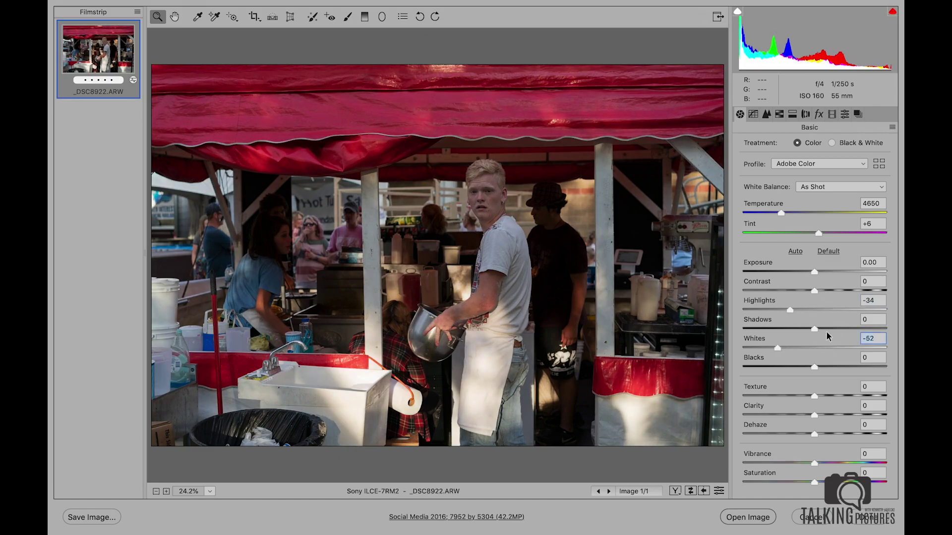
left_click(831, 327)
left_click(825, 290)
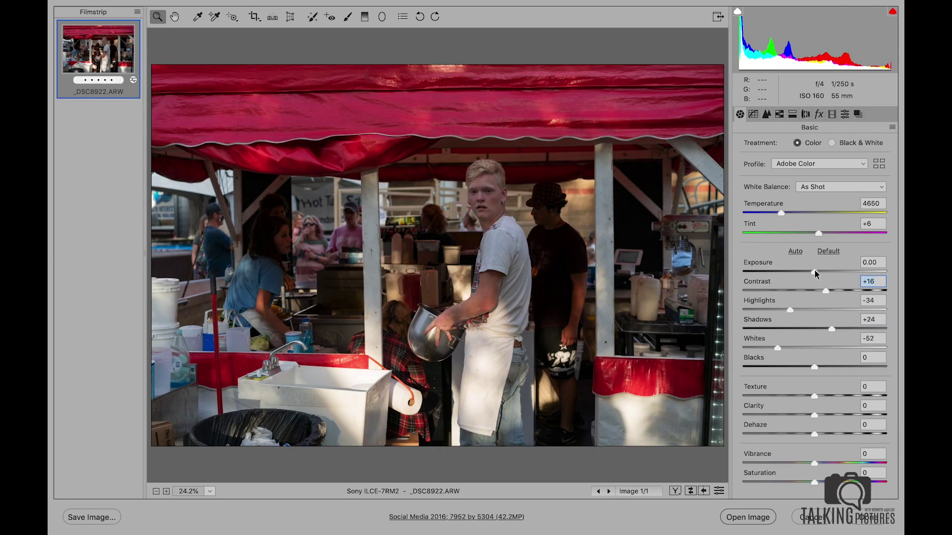
Add a large elliptical radial filter with Exposure -1.00 outside it, and center it on the young worker's face
left_click(479, 279, "alt")
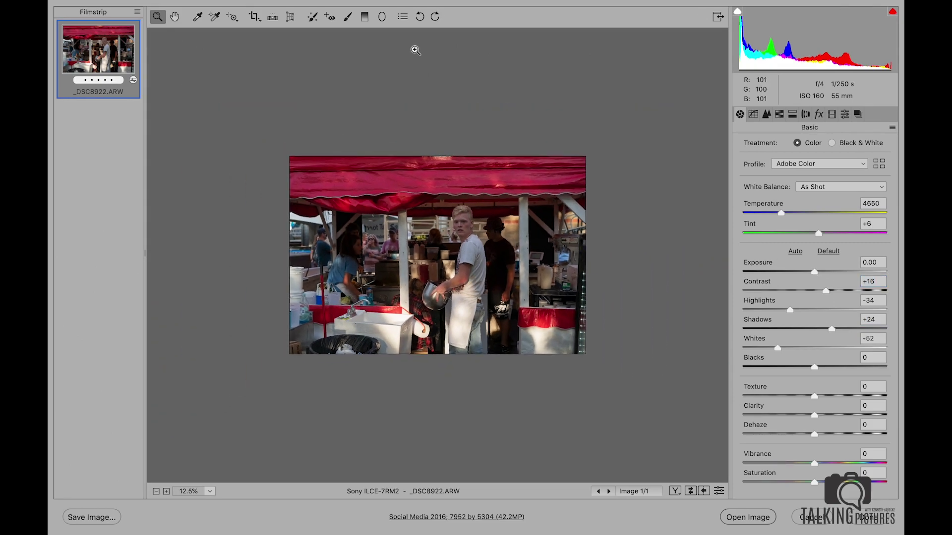
left_click(381, 16)
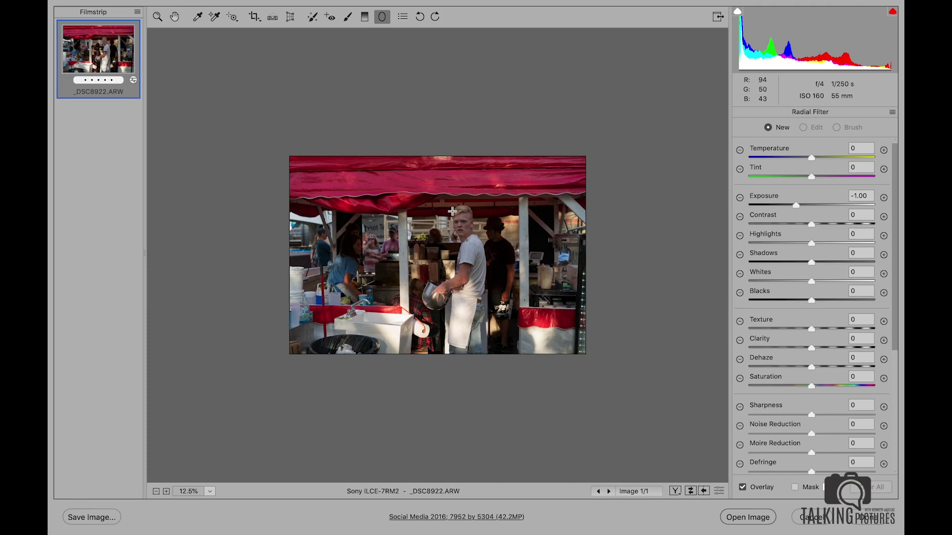
left_click_drag(452, 211, 606, 285)
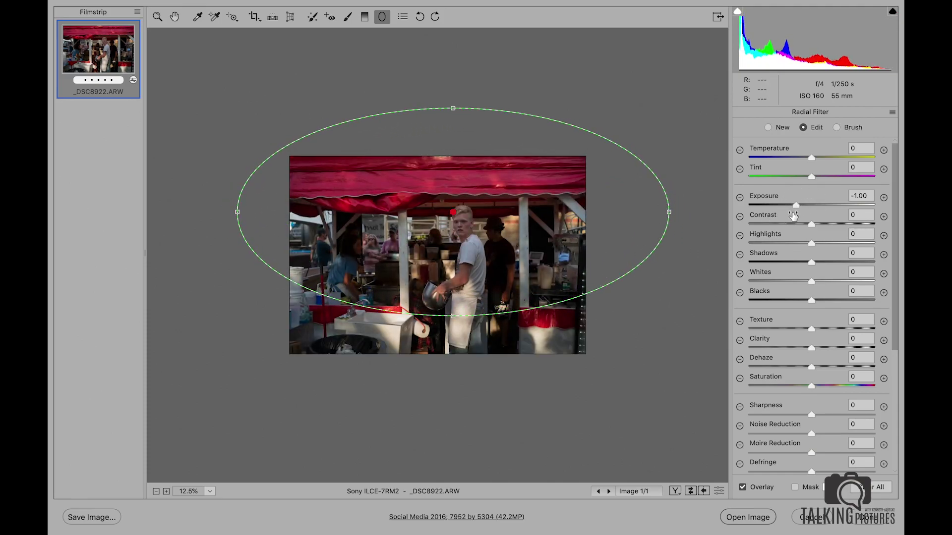
scroll(810, 361, "down", 5)
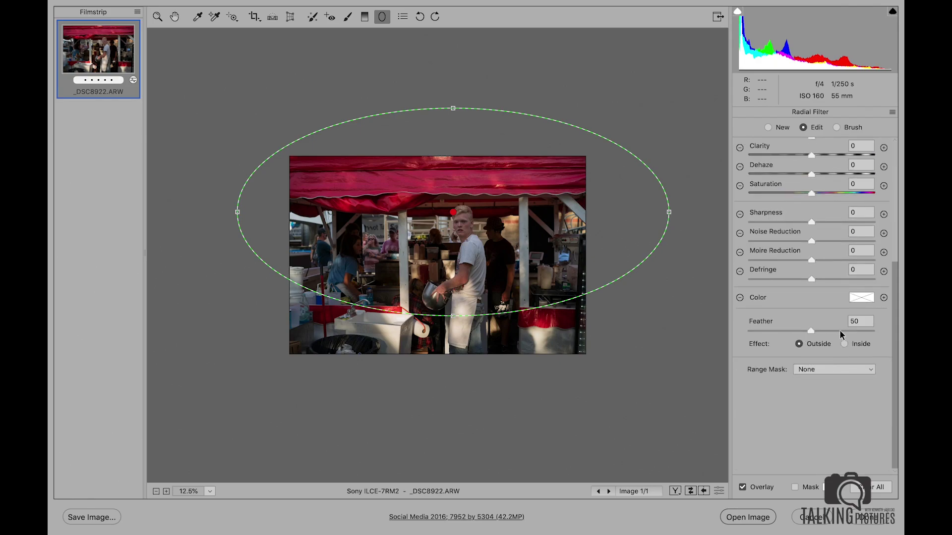
scroll(801, 308, "up", 5)
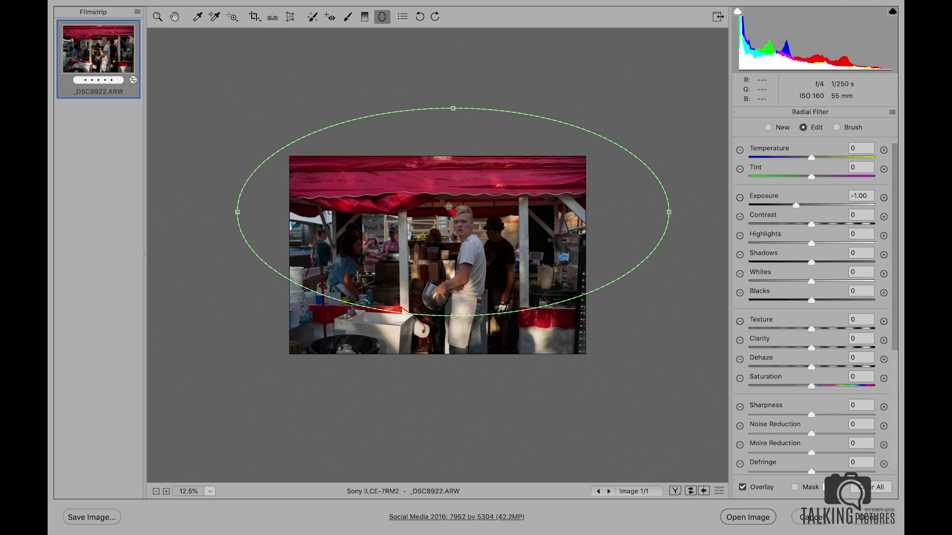
left_click_drag(453, 213, 458, 219)
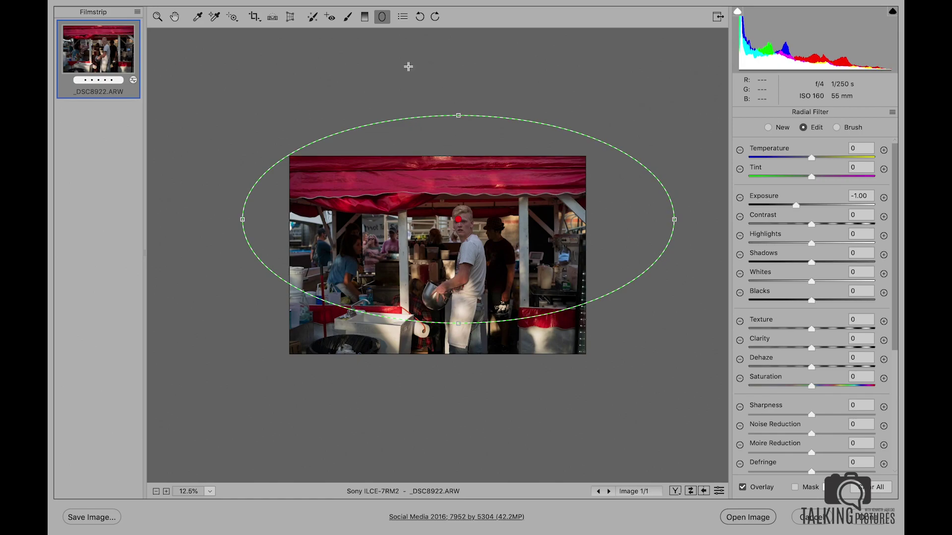
left_click(158, 17)
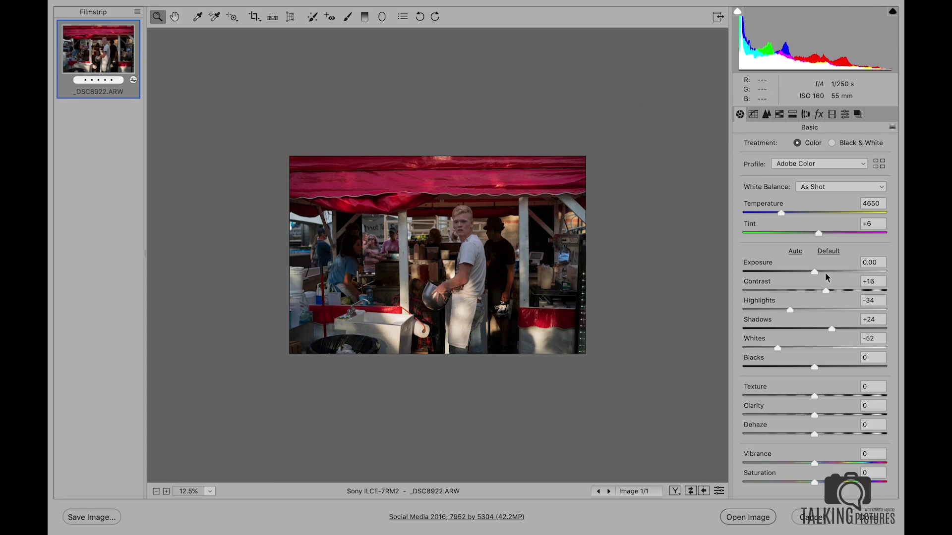
Refine the tone and white balance with Exposure +0.15, Temperature 4500, Tint +3 and Contrast +42, judging by the worker's face
left_click_drag(825, 291, 816, 271)
left_click_drag(455, 224, 552, 207)
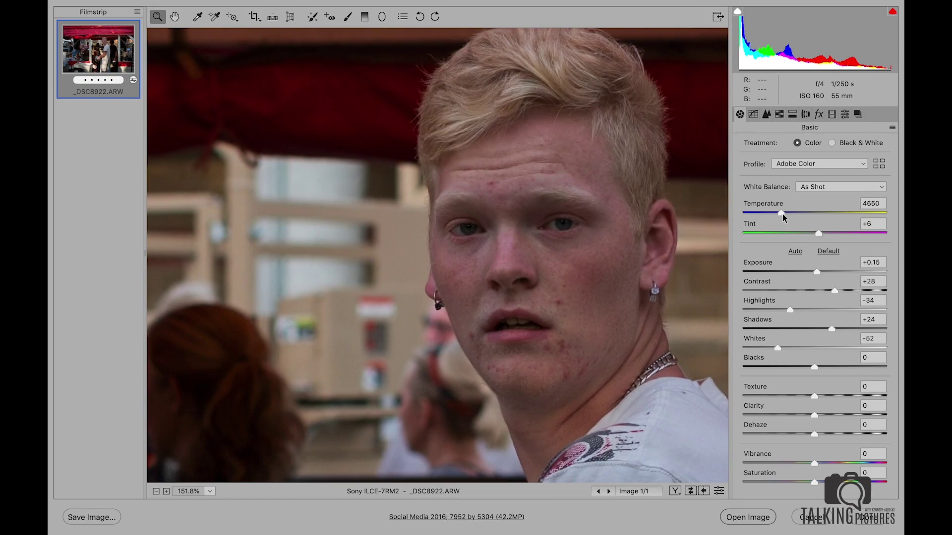
left_click_drag(781, 213, 781, 213)
left_click(779, 213)
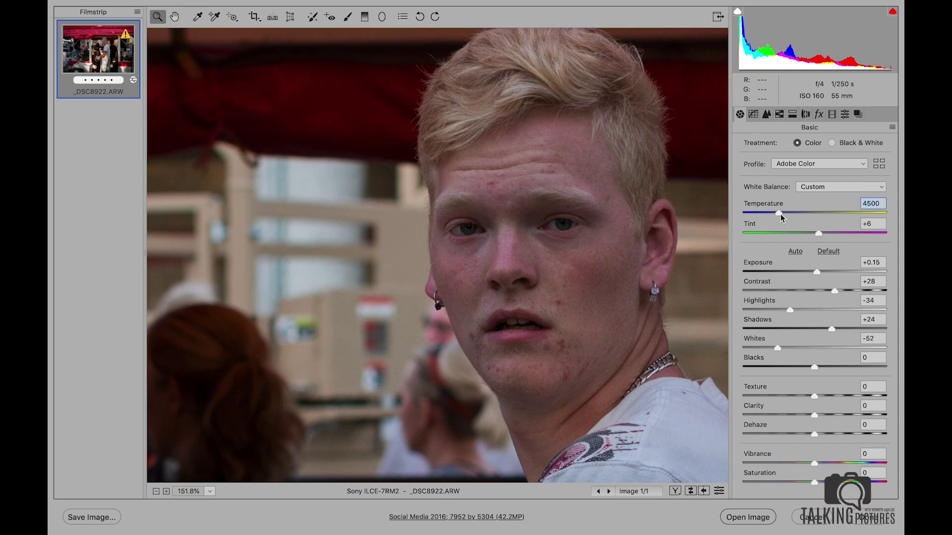
left_click(817, 232)
left_click(844, 290)
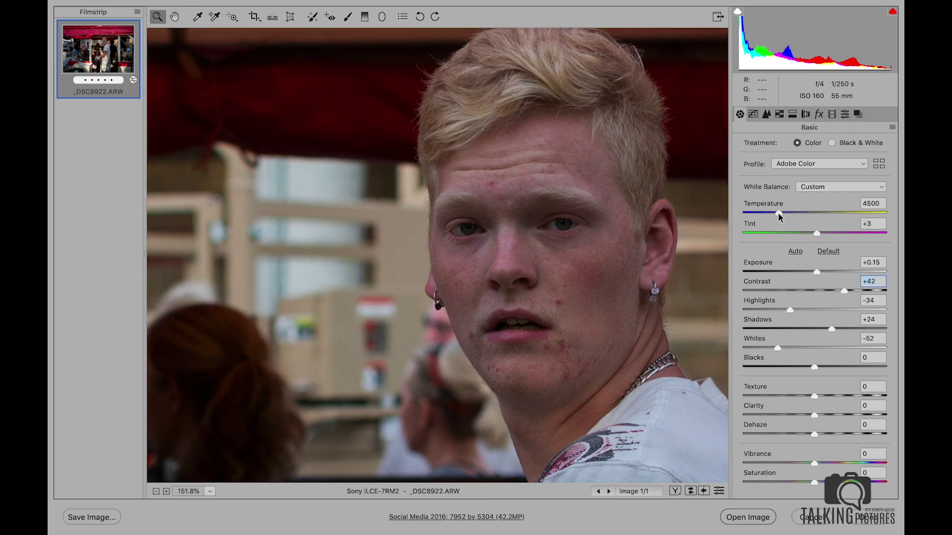
Fine-tune the food stand photo with Temperature 4500, Tint +4 and Exposure +0.40, judging the face and the full frame
left_click_drag(779, 213, 781, 213)
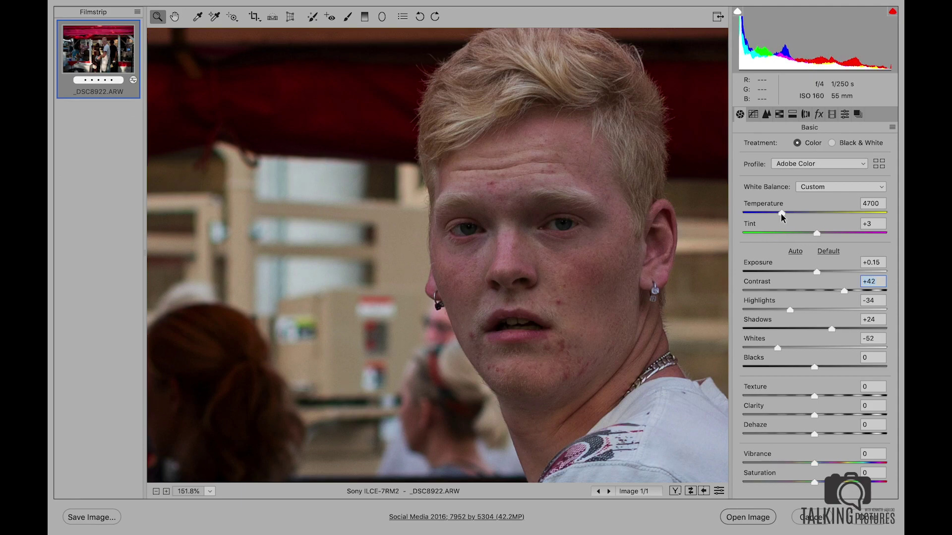
left_click(816, 232)
left_click_drag(783, 212, 779, 210)
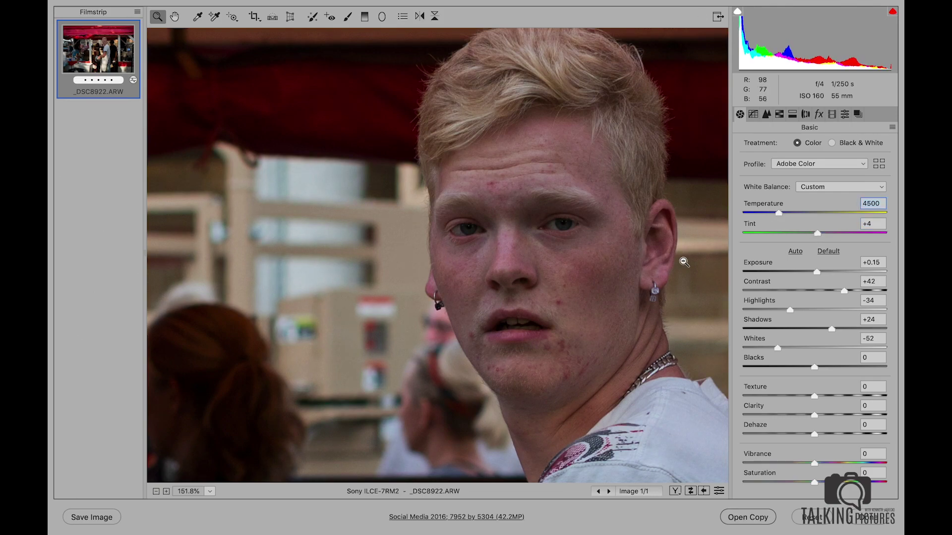
left_click(684, 262, "alt")
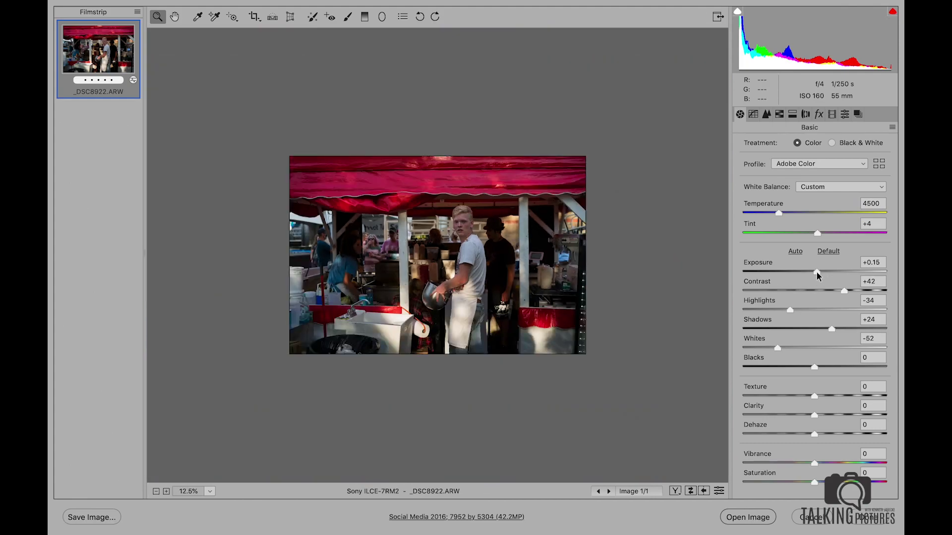
left_click_drag(816, 272, 818, 272)
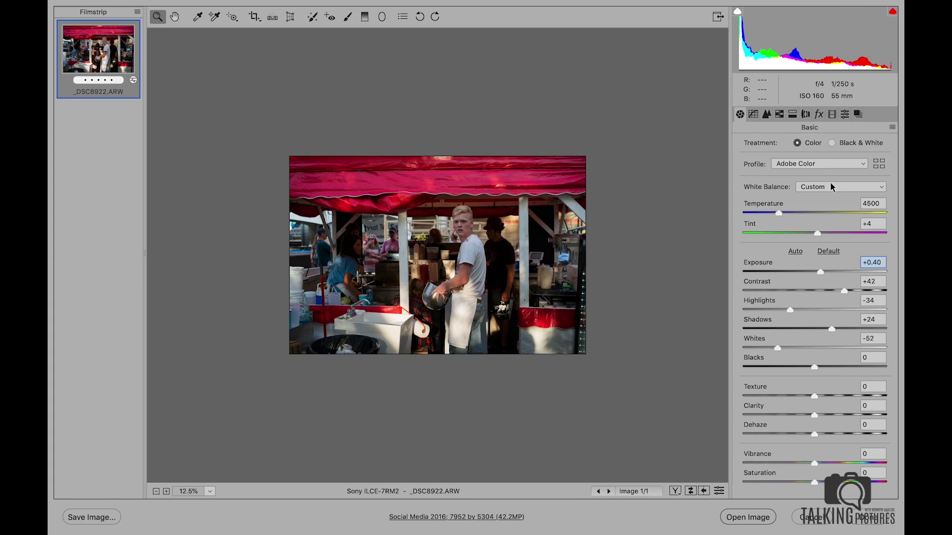
Open the adjusted photo in Photoshop, switch to full-screen mode and position the whole frame in the workspace
left_click(745, 517)
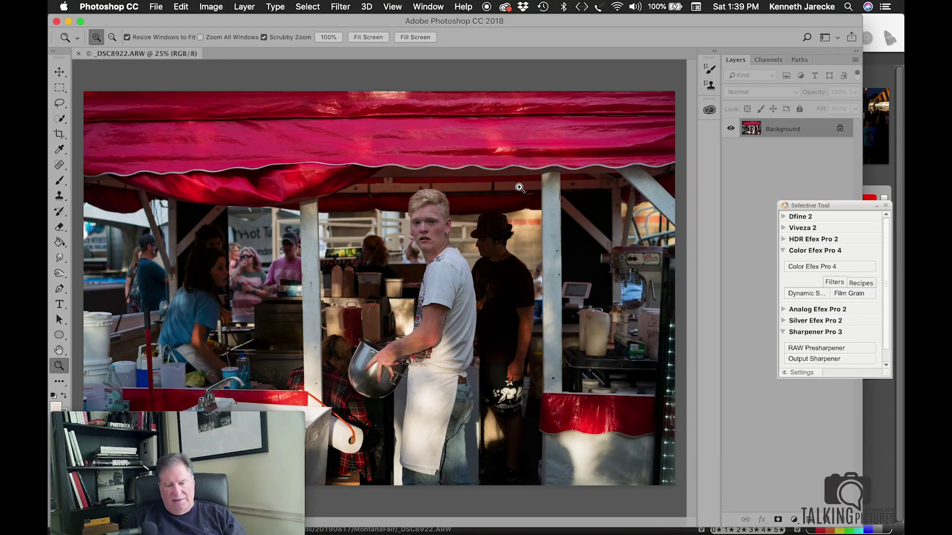
key("f")
scroll(267, 276, "down", 3)
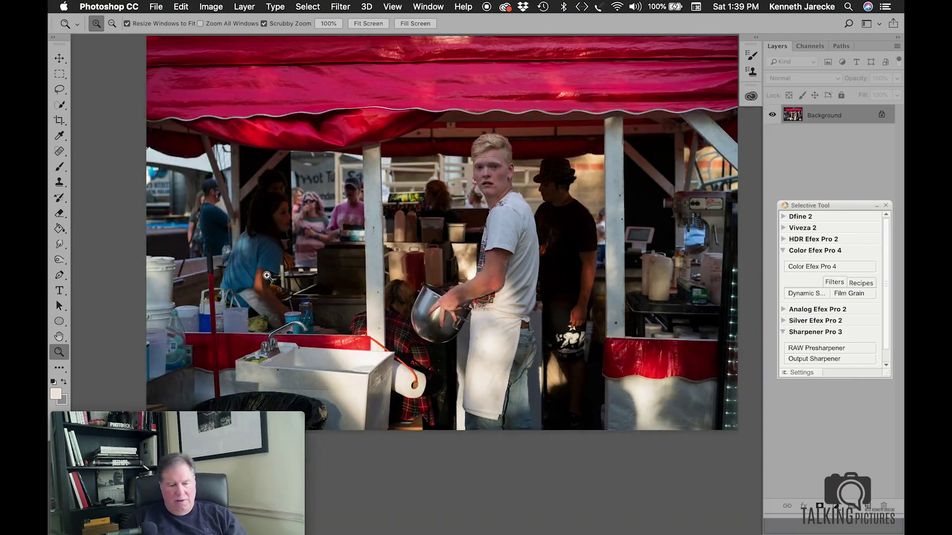
left_click_drag(157, 412, 748, 390)
left_click(436, 26)
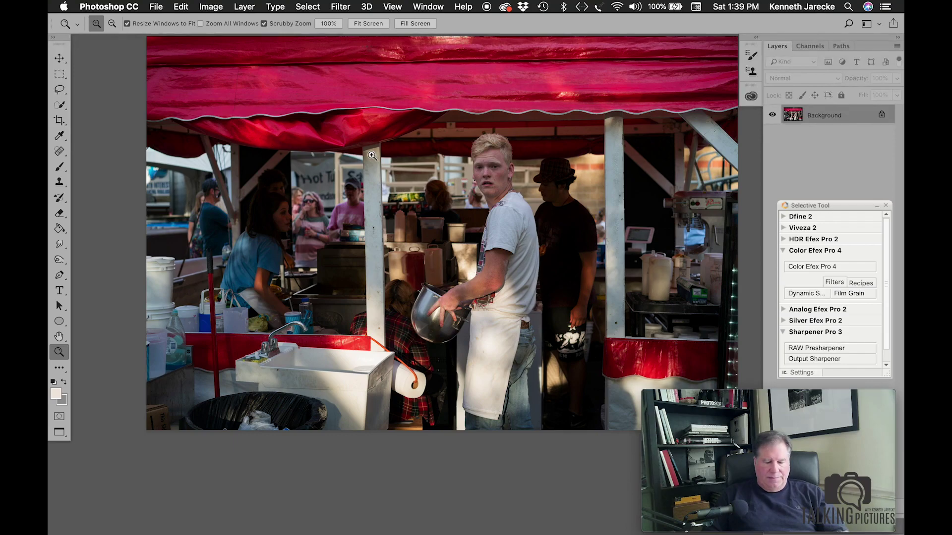
scroll(372, 156, "right", 3)
scroll(371, 155, "up", 2)
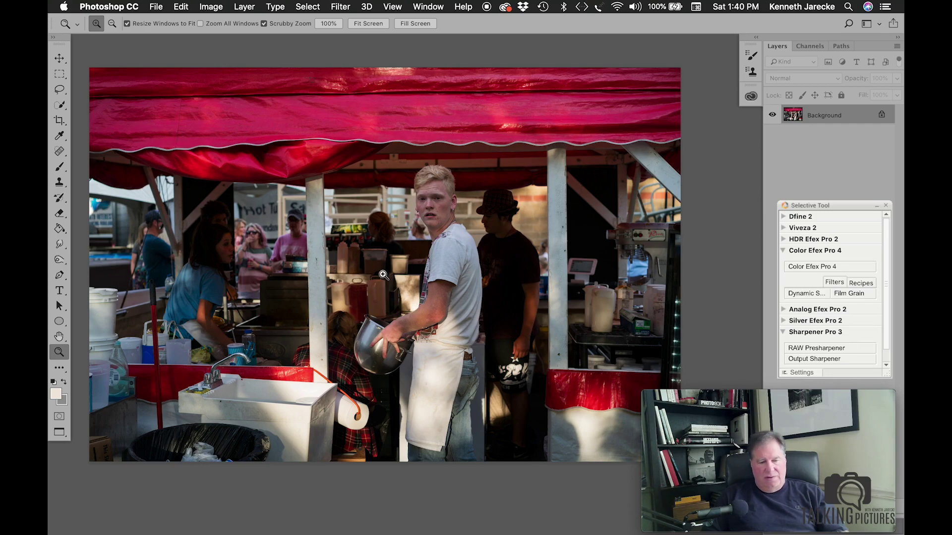
scroll(277, 334, "down", 3)
scroll(271, 337, "up", 3)
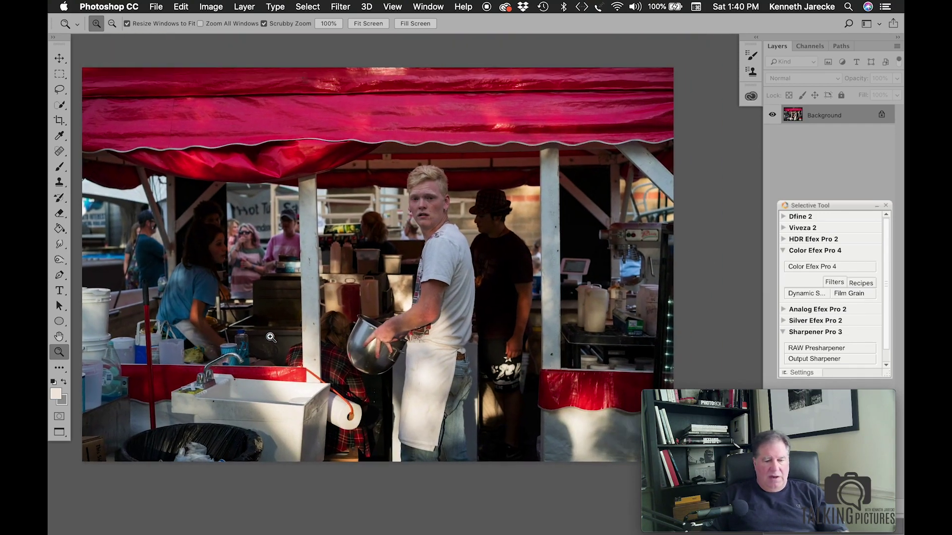
Select the bright apron and similar highlights across the photo with Color Range at Fuzziness 62
left_click(315, 6)
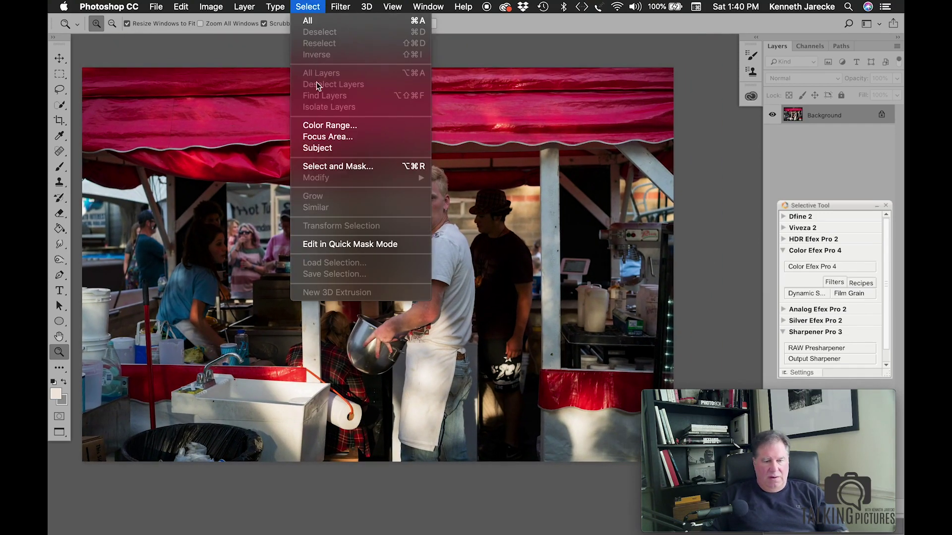
left_click(323, 125)
left_click(429, 359)
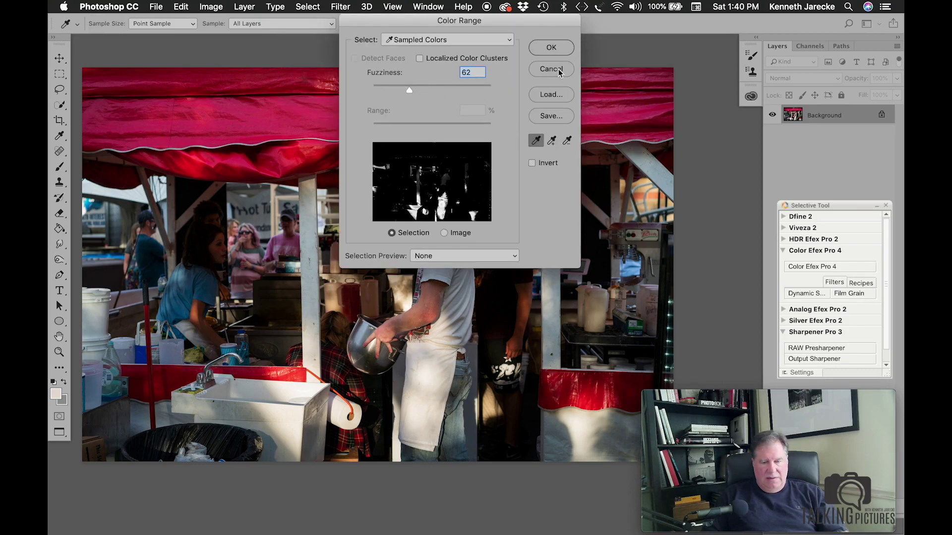
key("Return")
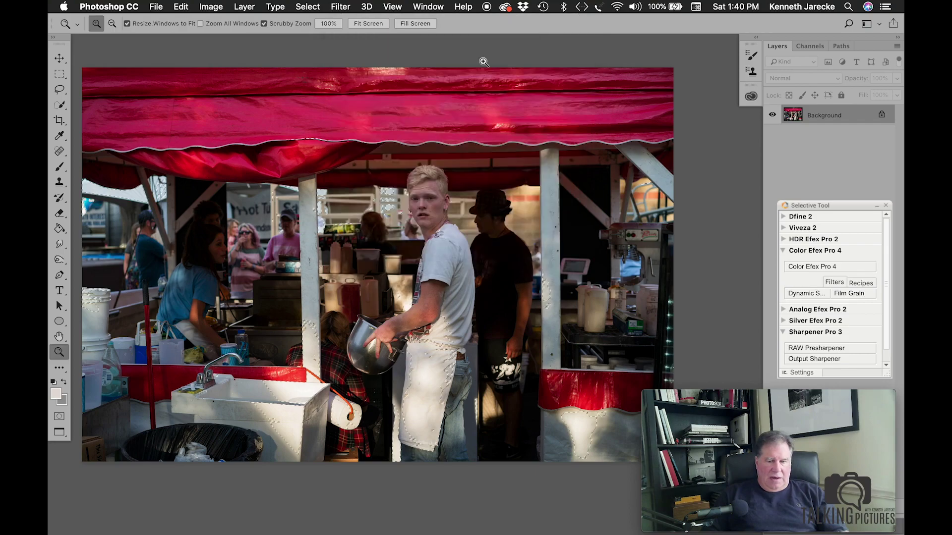
Burn the selected highlights with a History Brush of up to 1300 px in Multiply mode at 6% opacity, and clear the selection
left_click(60, 197)
left_click(198, 28)
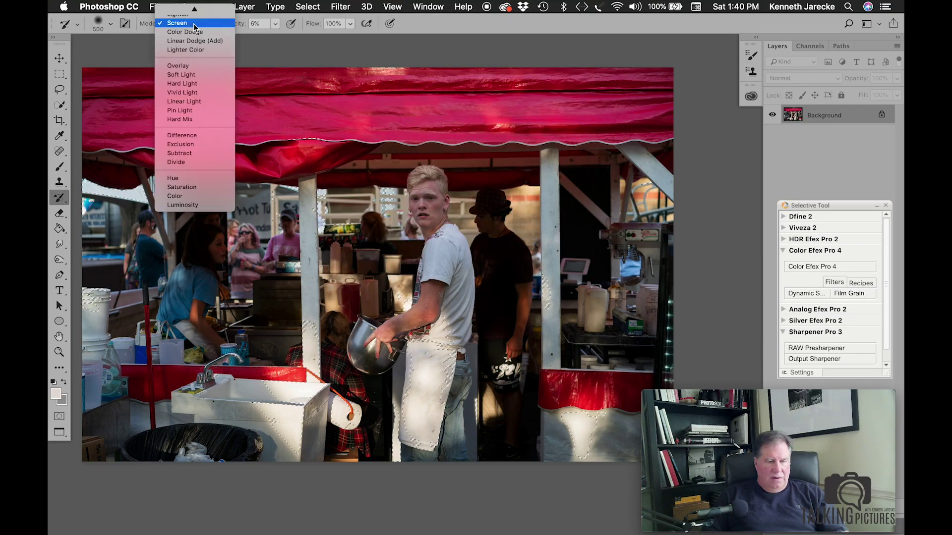
left_click(181, 50)
key("bracketright")
key("bracketright")
key("bracketright")
key("bracketright")
key("bracketright")
key("bracketright")
key("bracketright")
key("bracketright")
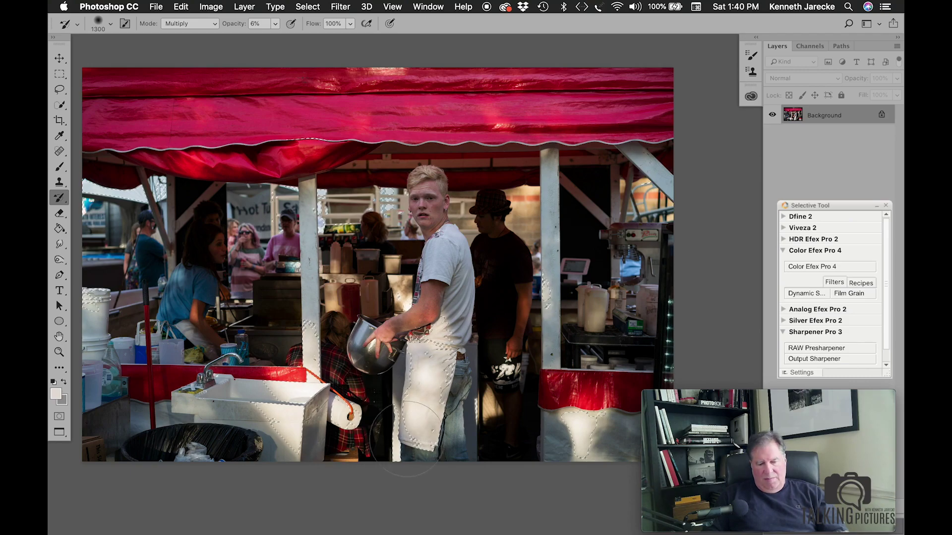
left_click_drag(655, 444, 655, 436)
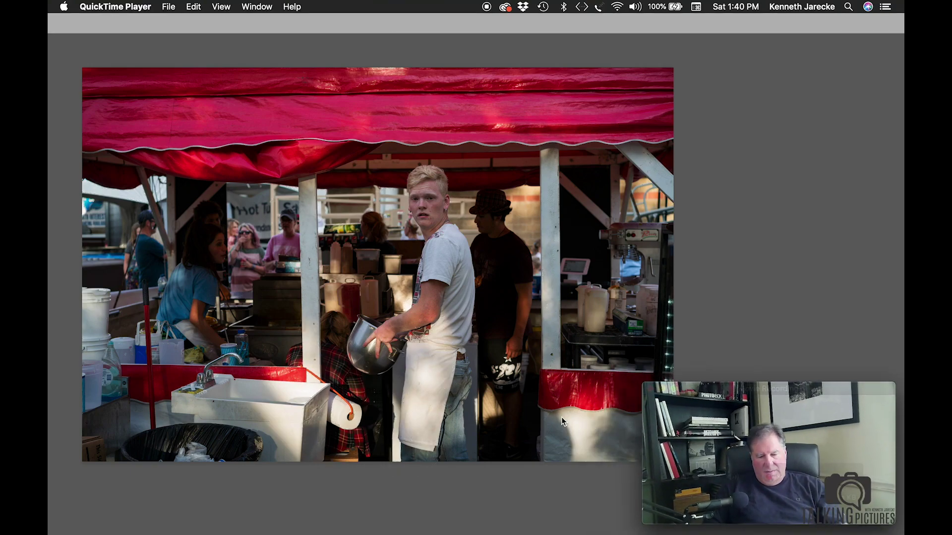
left_click(516, 114)
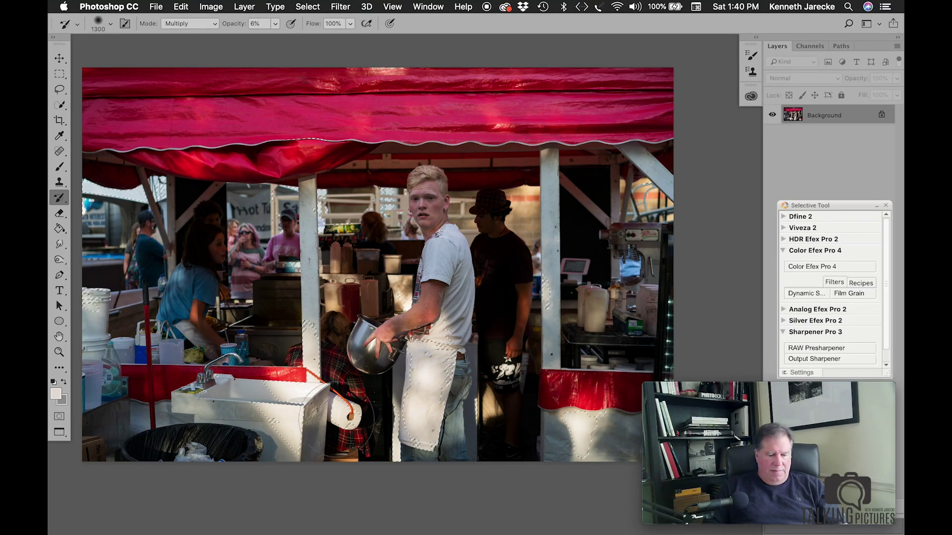
key("bracketleft")
key("bracketleft")
key("bracketleft")
key("bracketleft")
key("super+d")
Lighten the young worker's eyes and face with the History Brush in Screen mode at 6% opacity, sized down to 150 px
left_click(58, 352)
key("super+1")
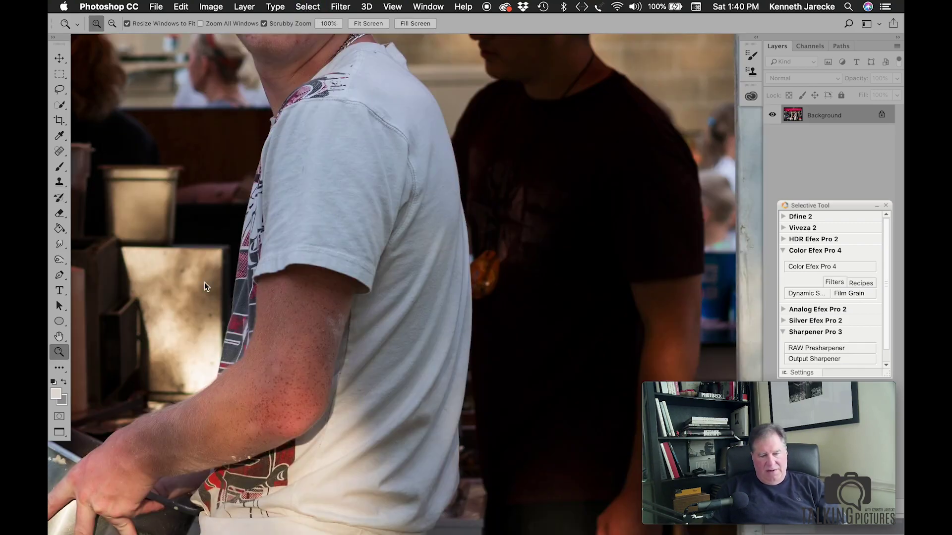
scroll(207, 287, "up", 10)
scroll(208, 287, "down", 10)
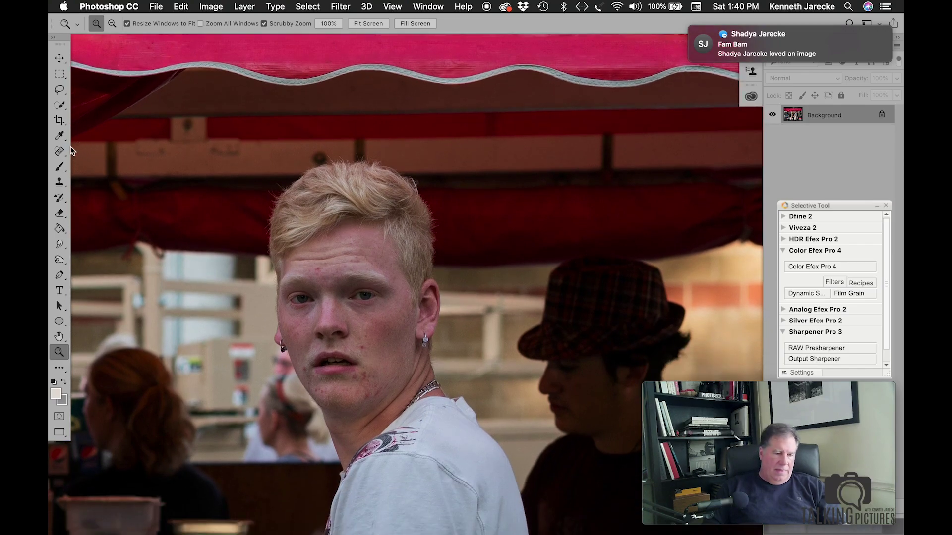
left_click(60, 197)
key("bracketleft")
key("bracketleft")
key("bracketleft")
key("bracketleft")
key("bracketleft")
key("bracketleft")
key("bracketleft")
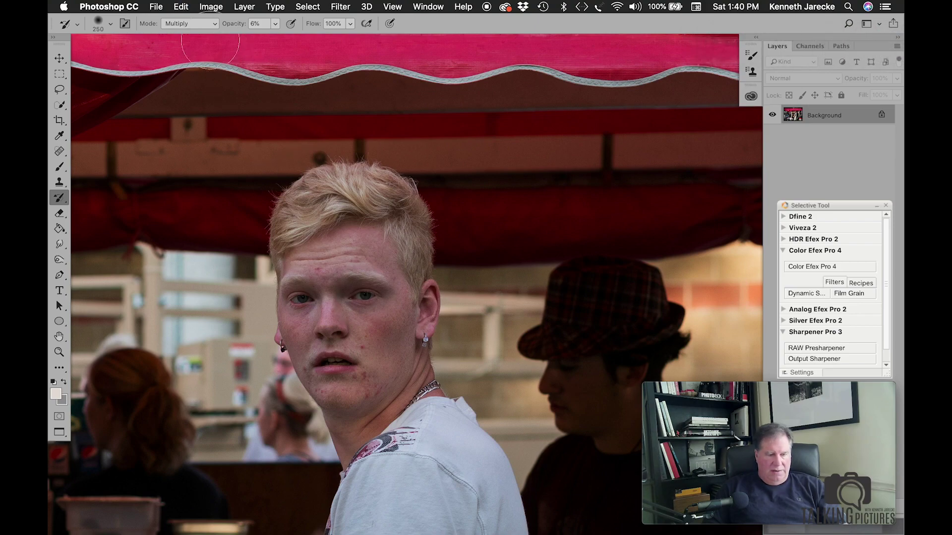
left_click(197, 27)
left_click(188, 75)
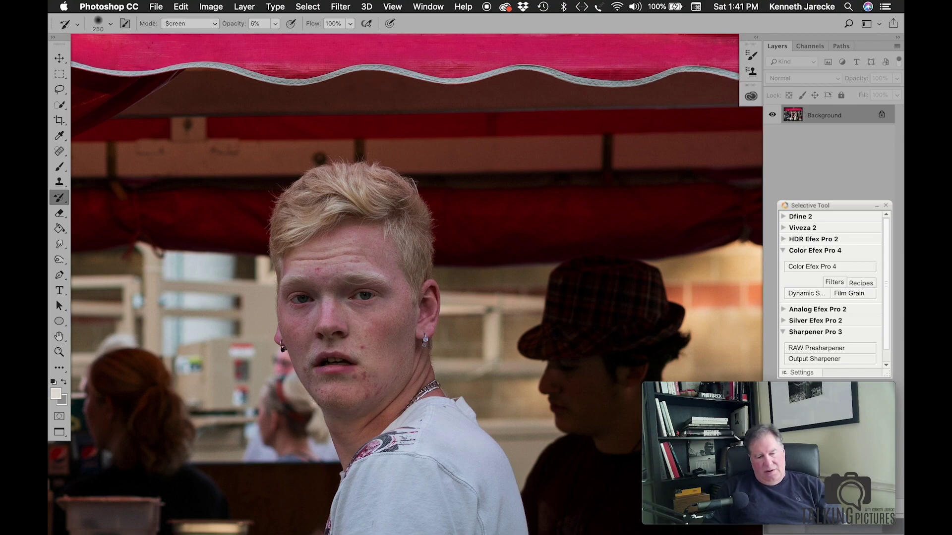
key("bracketleft")
key("bracketleft")
key("bracketleft")
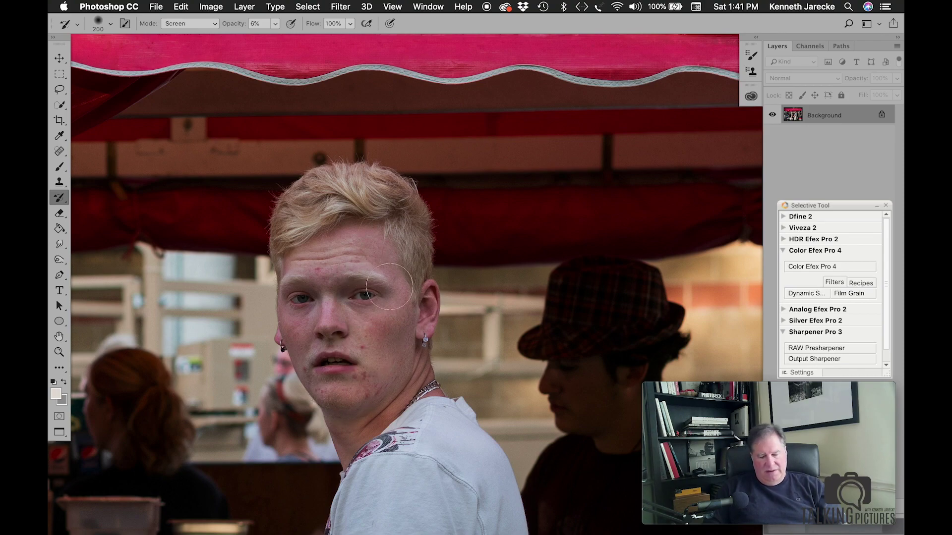
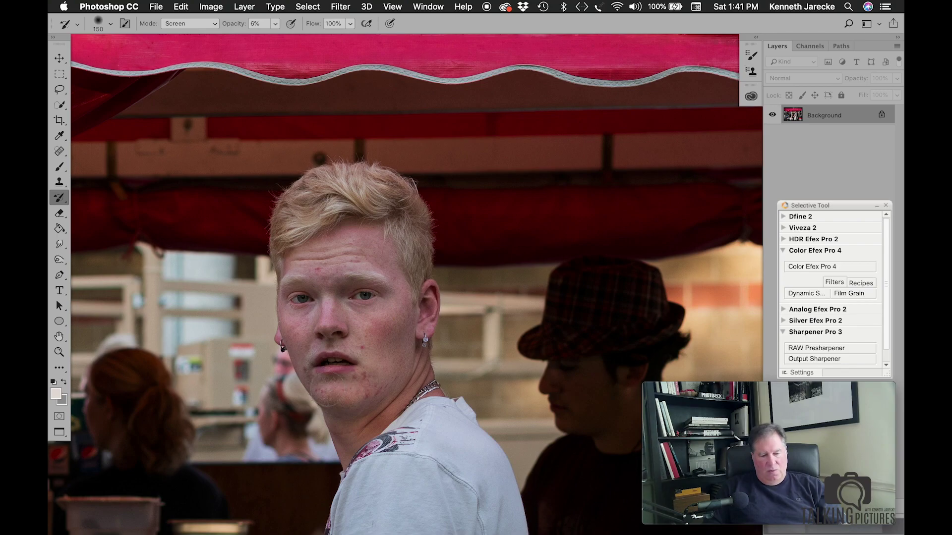
Lighten the young worker's shirt and arm with a 1000 px History Brush in Screen mode at 6% opacity
scroll(344, 377, "down", 5)
scroll(327, 389, "down", 15)
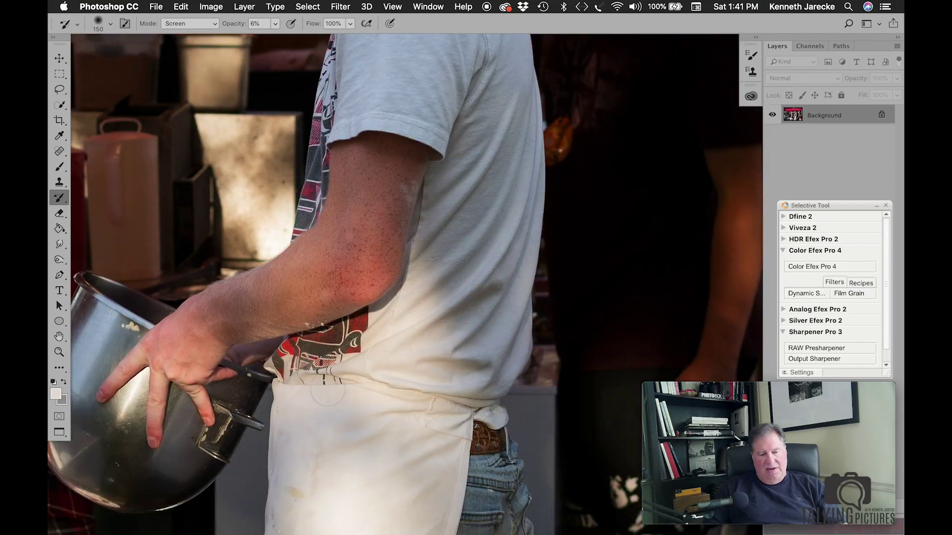
left_click(59, 352)
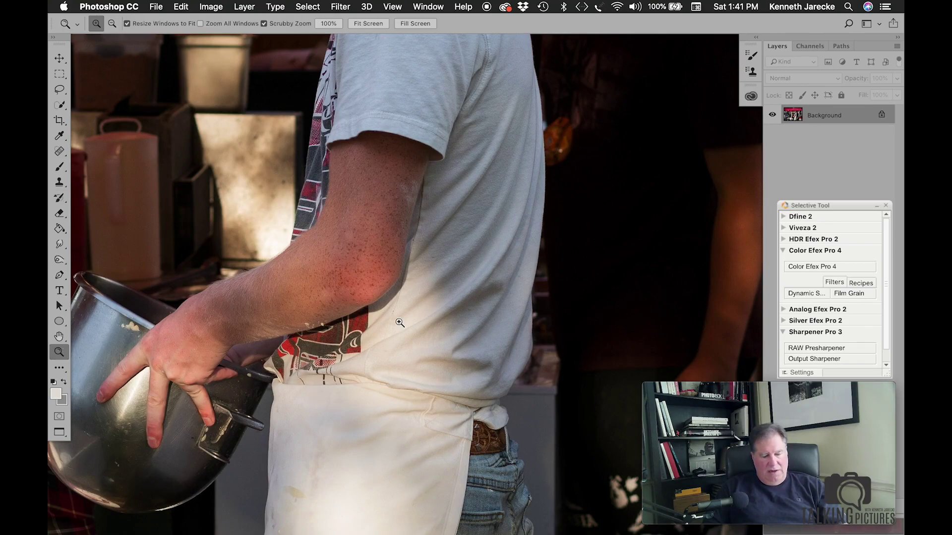
left_click(400, 322, "alt")
left_click(399, 322, "alt")
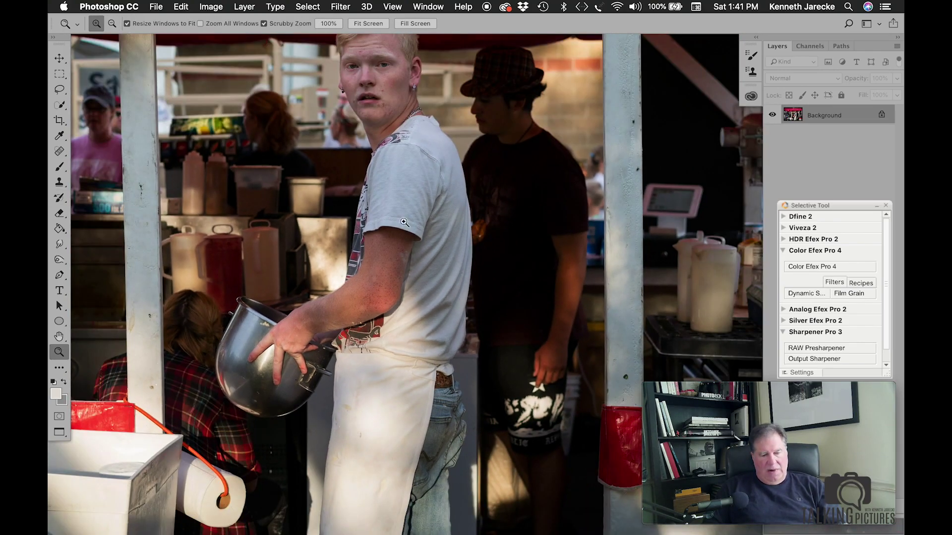
left_click(422, 298, "alt")
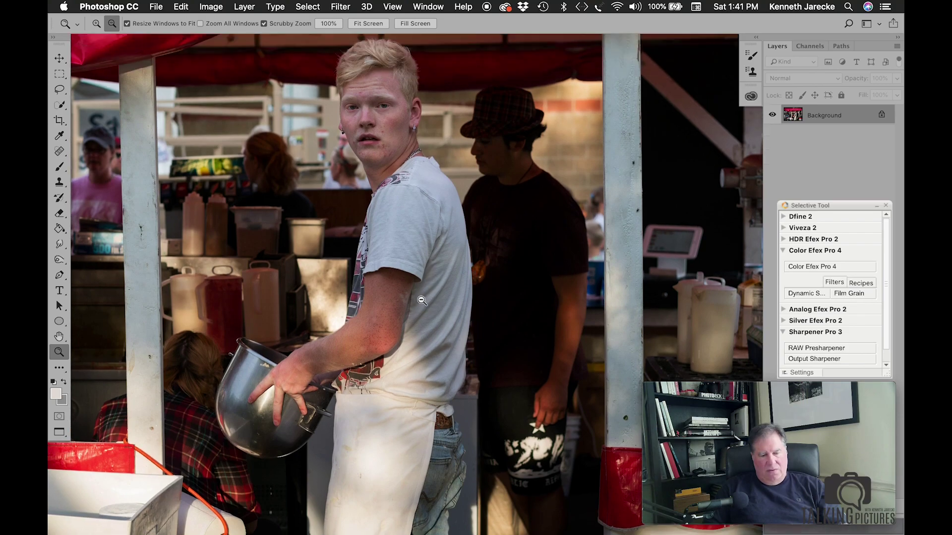
left_click(422, 298, "alt")
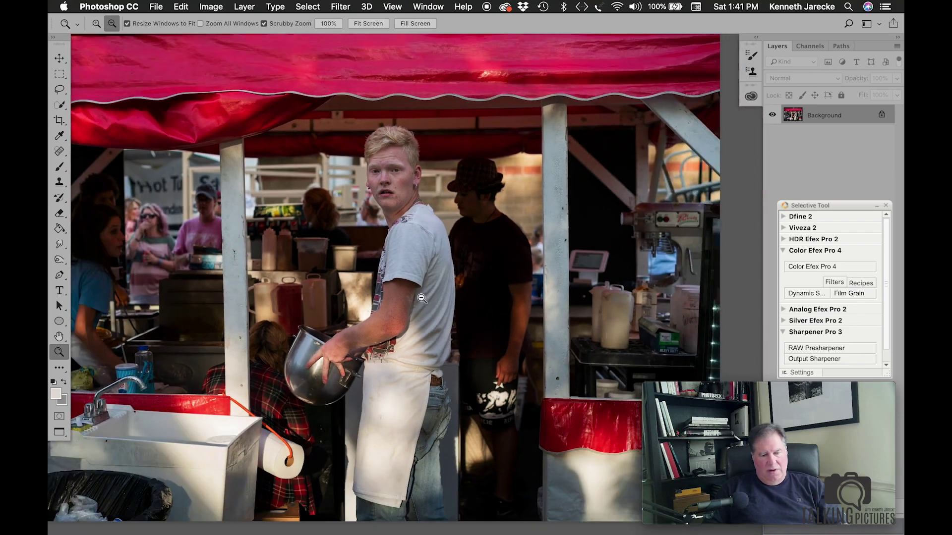
left_click(60, 197)
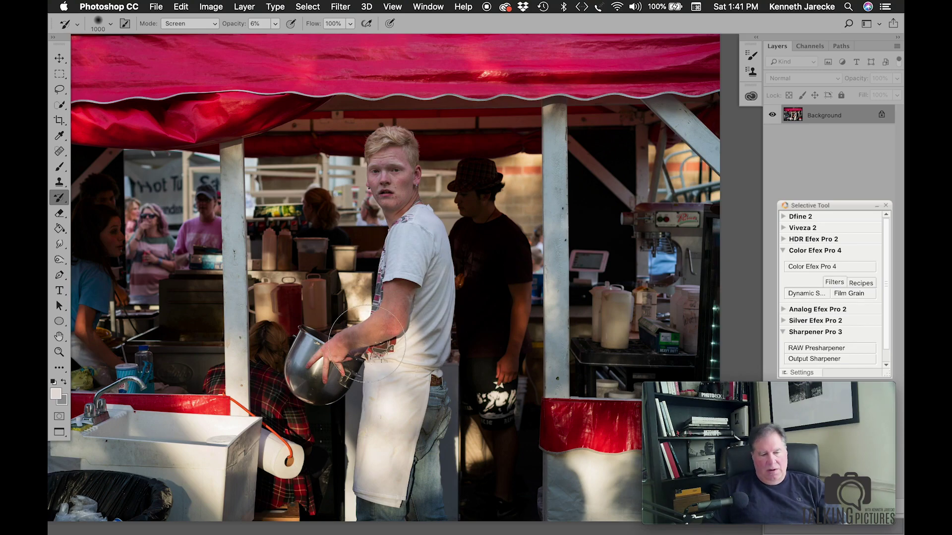
Check the whole frame, and brush lightly over the man in the hat with the 1000 px Screen-mode History Brush
left_click(59, 351)
left_click(304, 328, "alt")
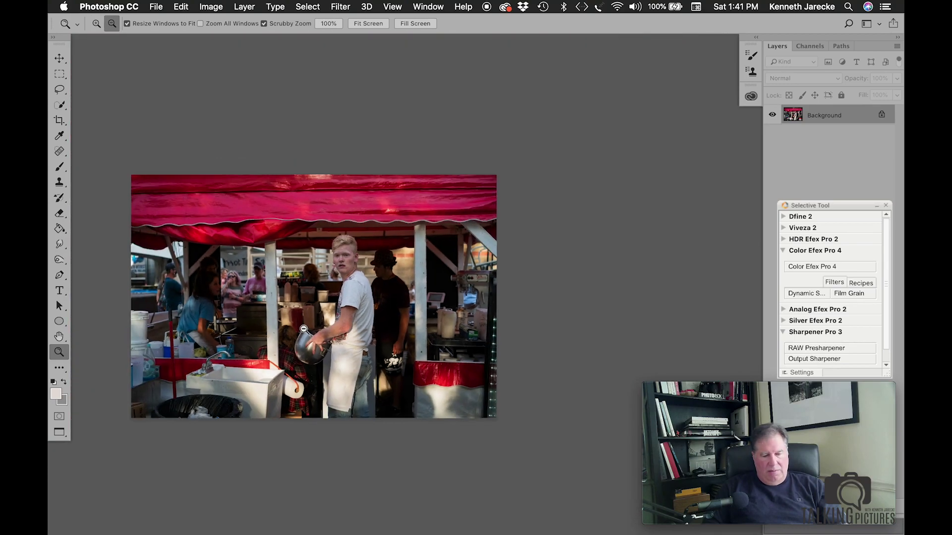
left_click(303, 329, "alt")
left_click(324, 305)
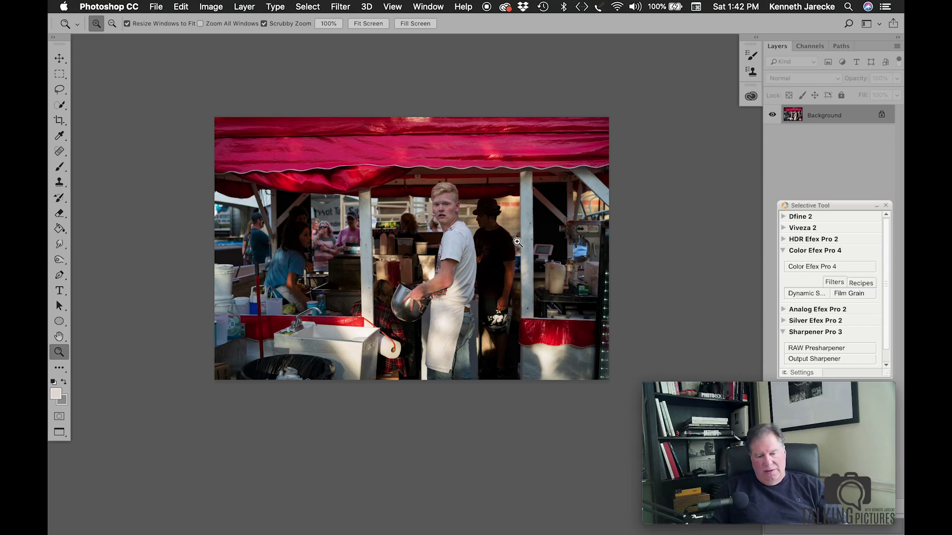
left_click(504, 241)
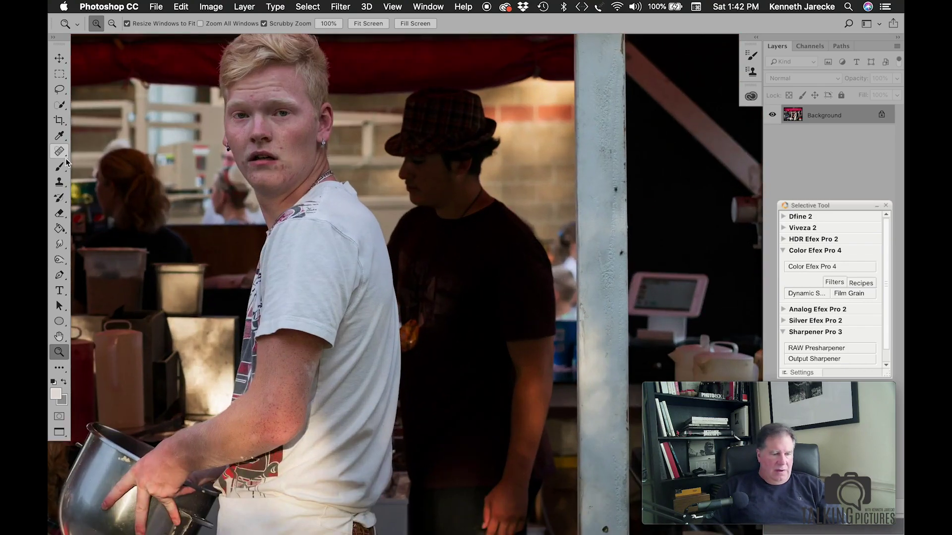
left_click(59, 197)
mouse_move(415, 192)
left_mouse_down()
mouse_move(485, 212)
mouse_move(477, 159)
mouse_move(506, 196)
mouse_move(458, 198)
mouse_move(471, 181)
mouse_move(456, 200)
left_mouse_up()
Examine the tones of the background figures, from the woman in the blue shirt across to the young worker
scroll(372, 152, "left", 10)
scroll(371, 152, "left", 5)
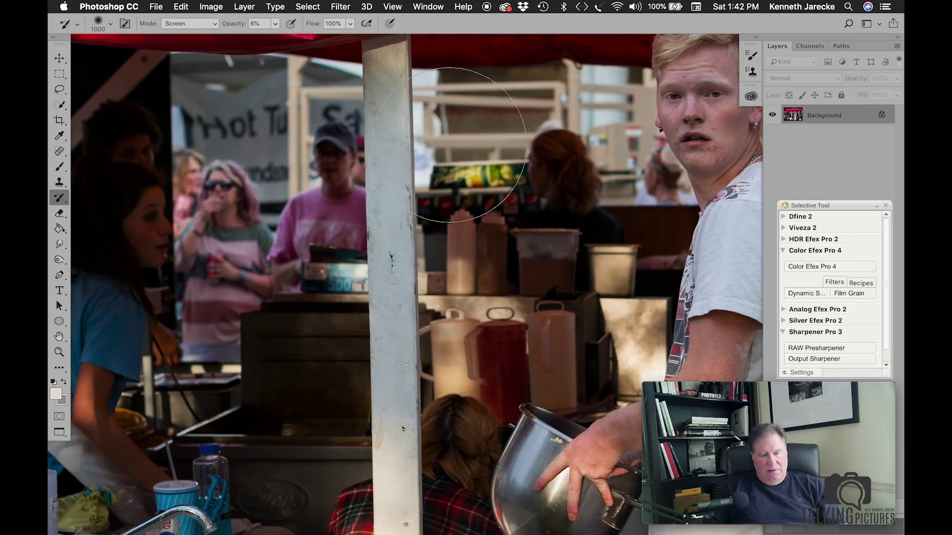
scroll(203, 310, "left", 12)
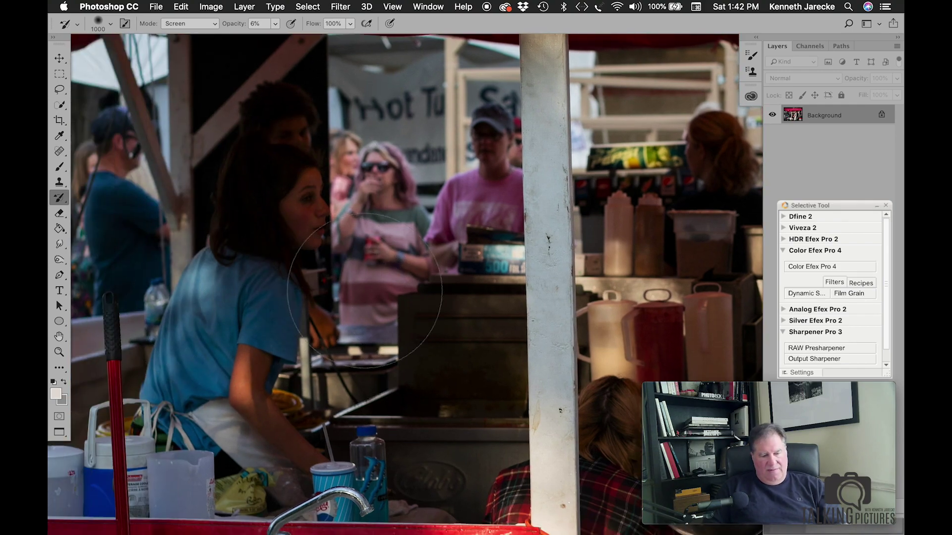
scroll(395, 150, "left", 16)
scroll(395, 150, "left", 2)
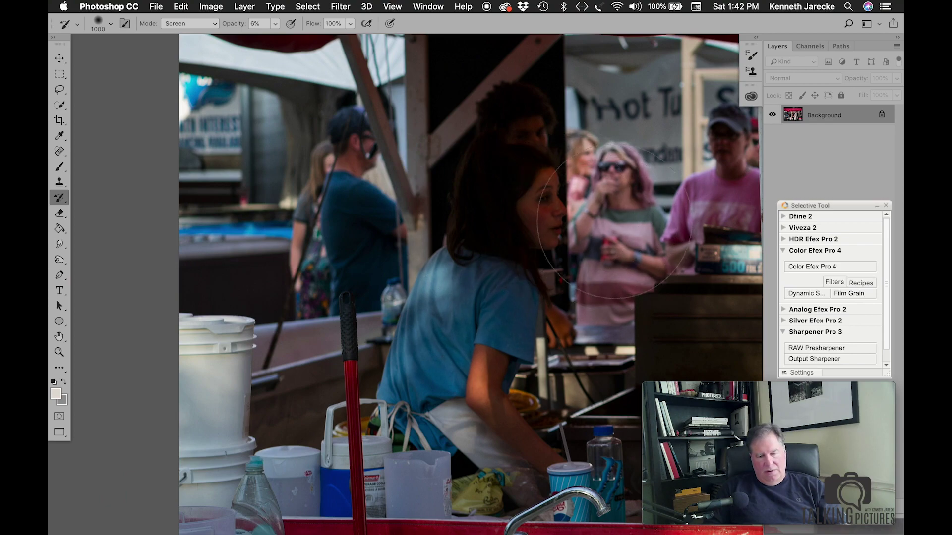
scroll(611, 240, "right", 15)
scroll(537, 243, "up", 5)
scroll(536, 243, "left", 4)
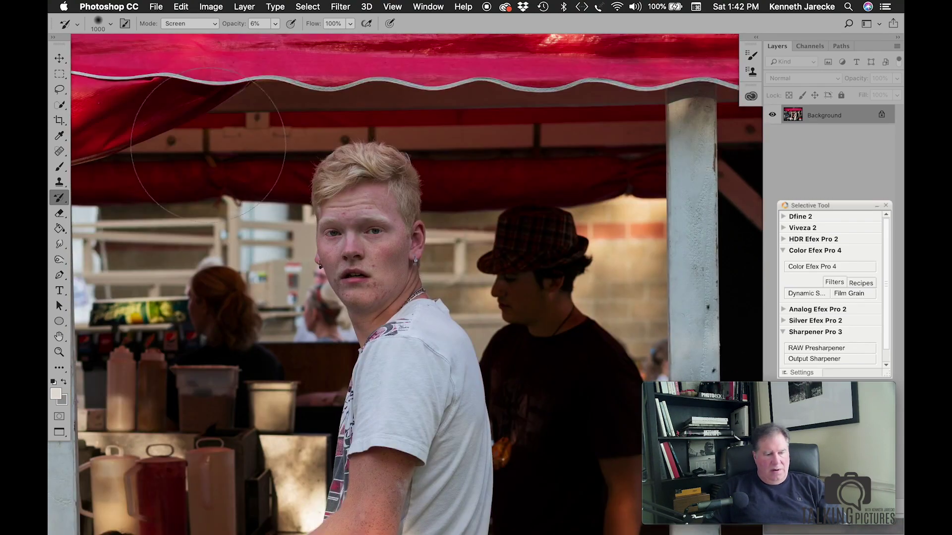
Crop the whole photo with the Social Media preset, 21 x 14 in at 144 px/in
left_click(58, 120)
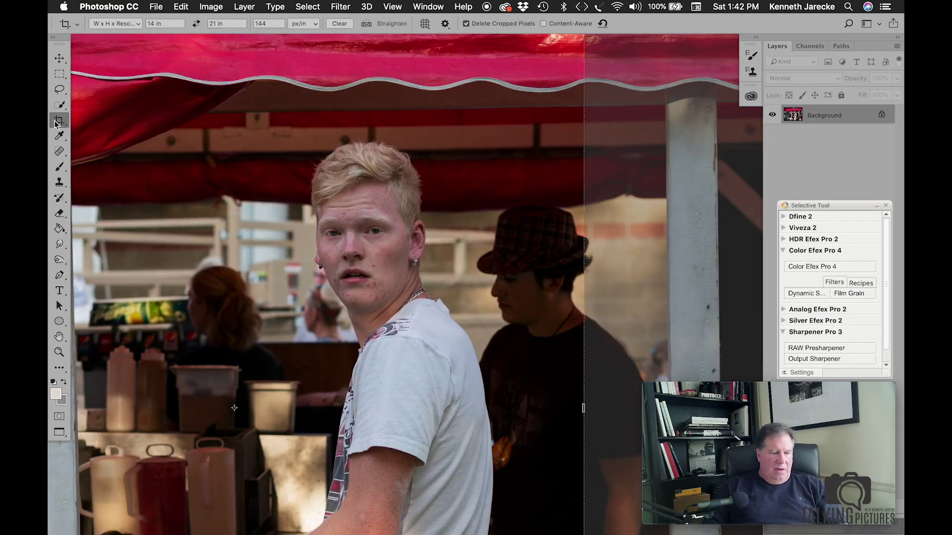
left_click(126, 27)
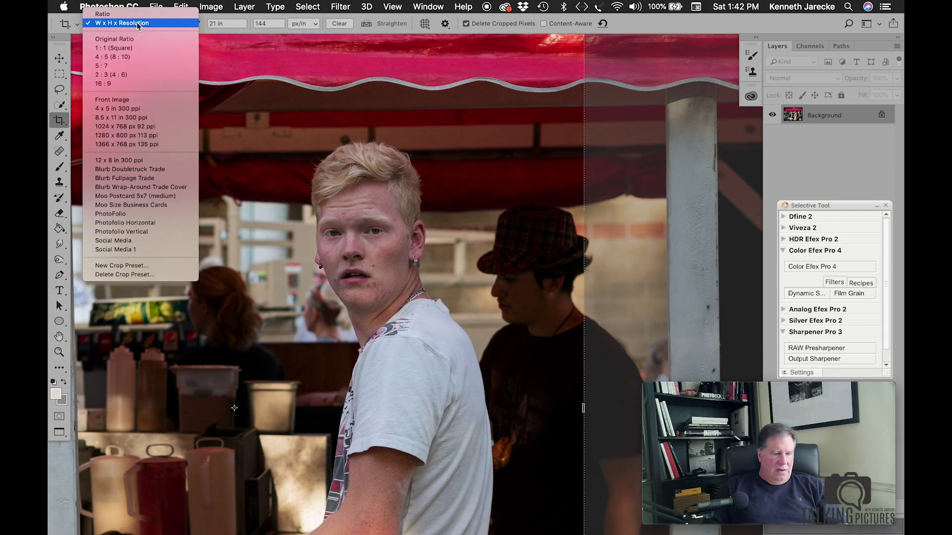
left_click(145, 245)
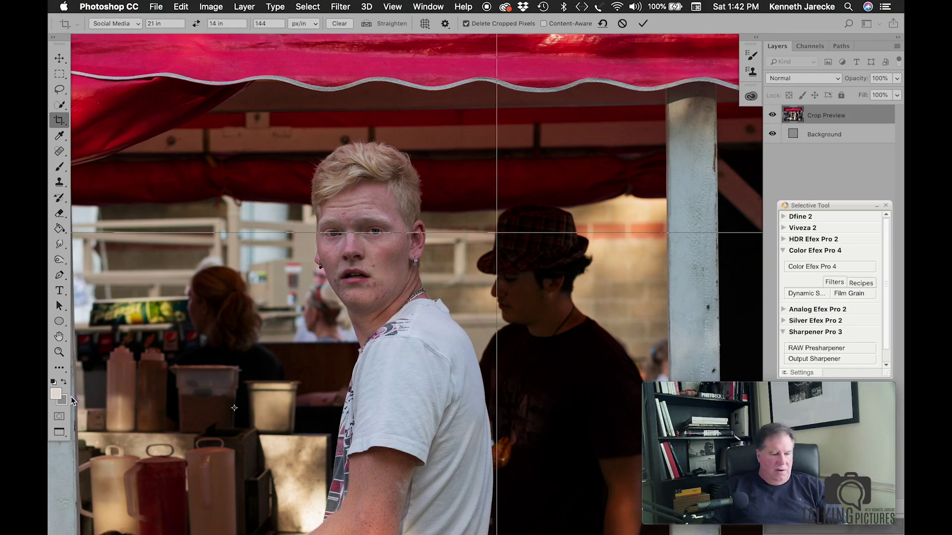
left_click(60, 352)
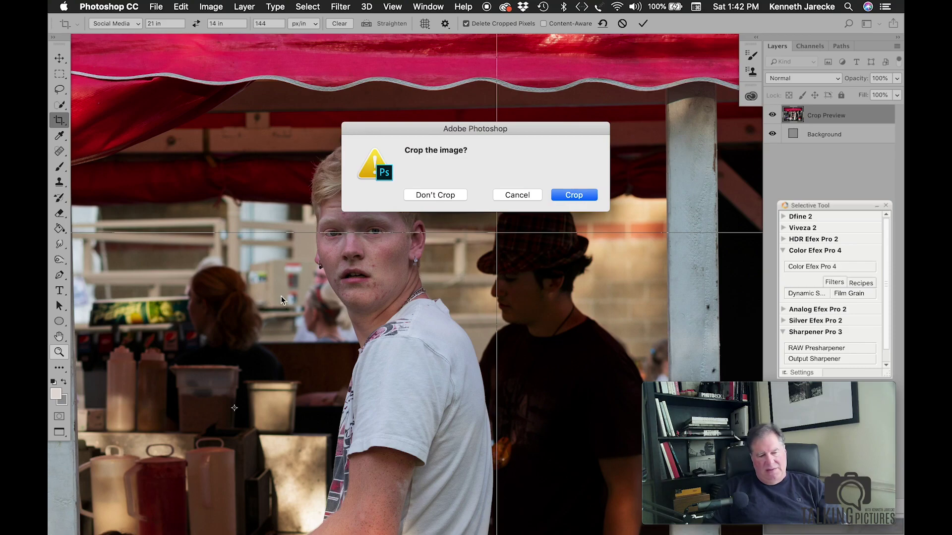
left_click(558, 195)
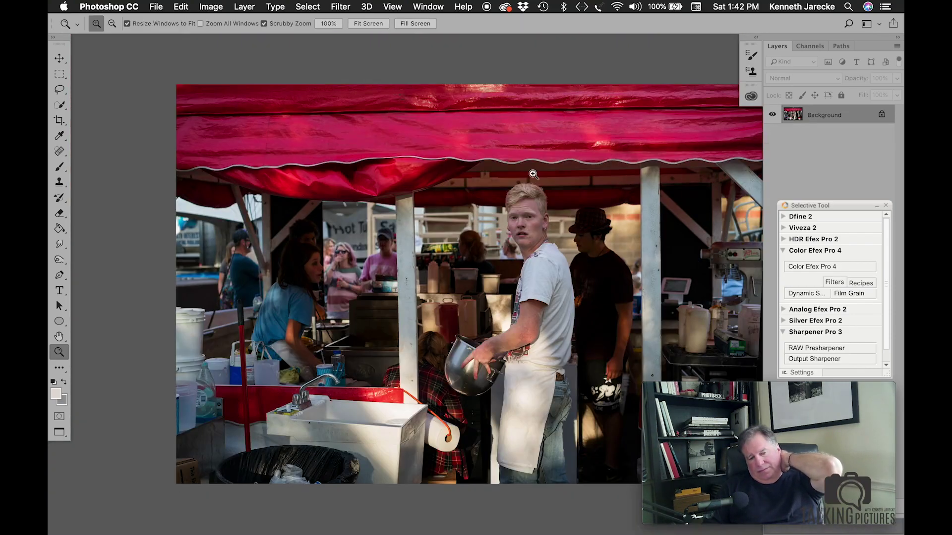
Add film grain to the cropped photo with the A Normal Grain recipe in Color Efex Pro 4
scroll(491, 99, "down", 2)
scroll(491, 99, "right", 2)
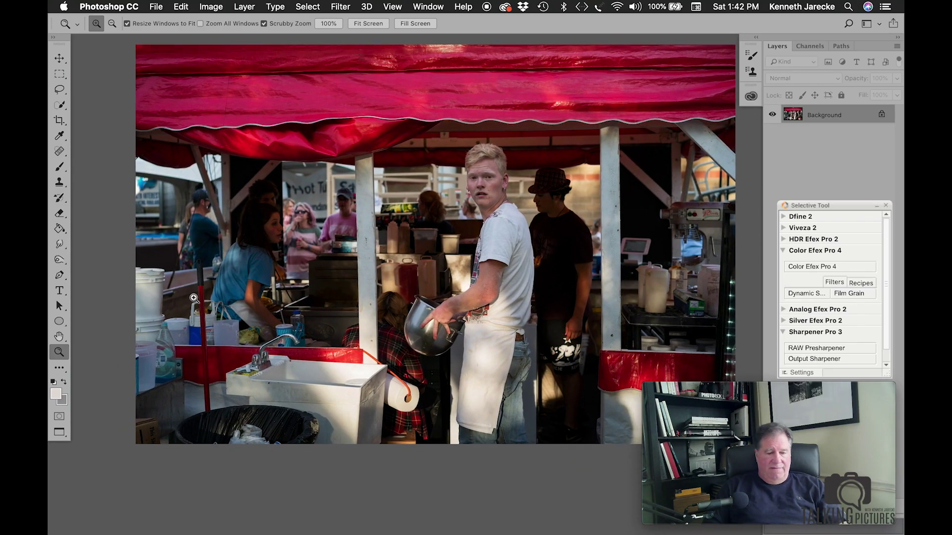
double_click(59, 354)
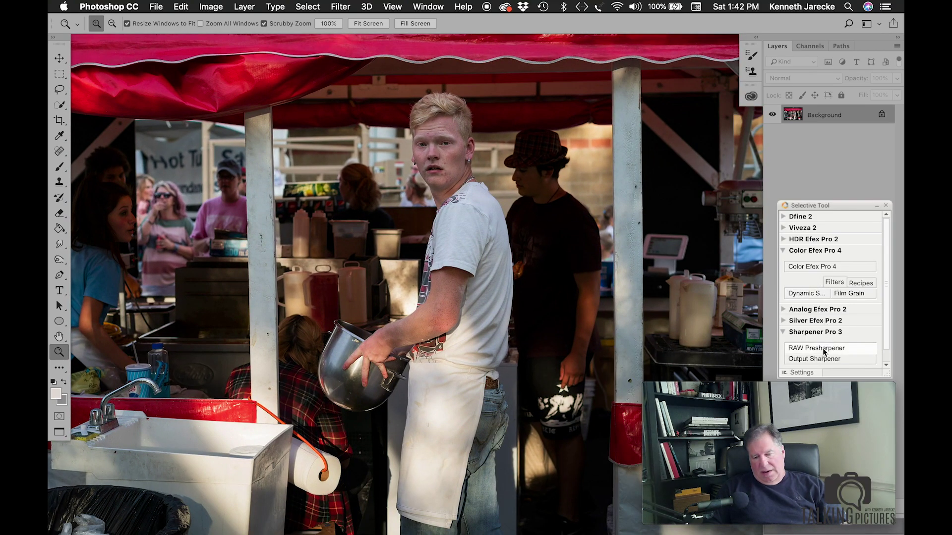
left_click(849, 294)
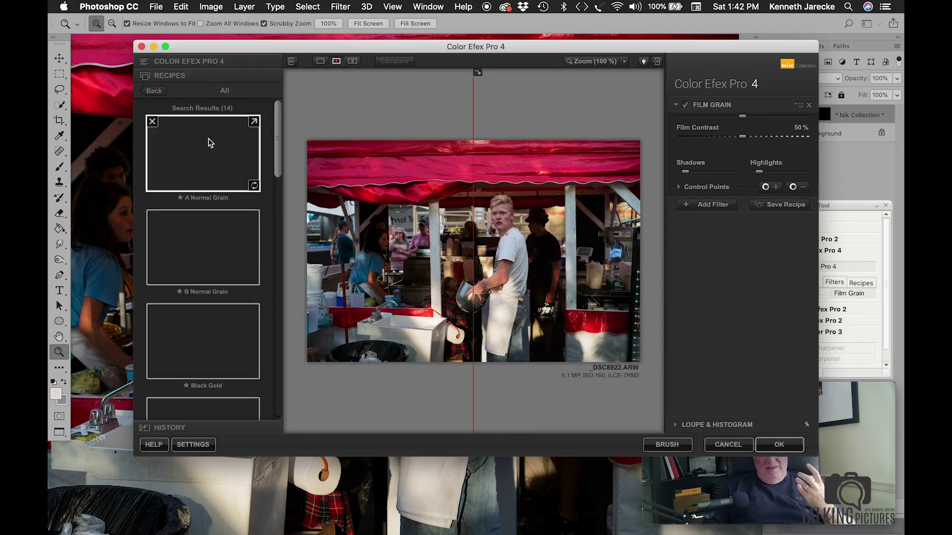
left_click(211, 143)
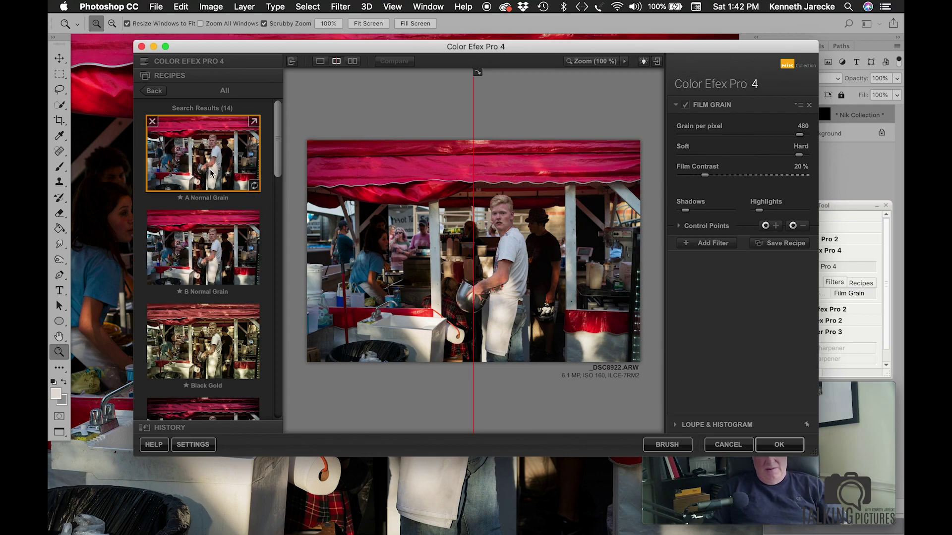
left_click(779, 445)
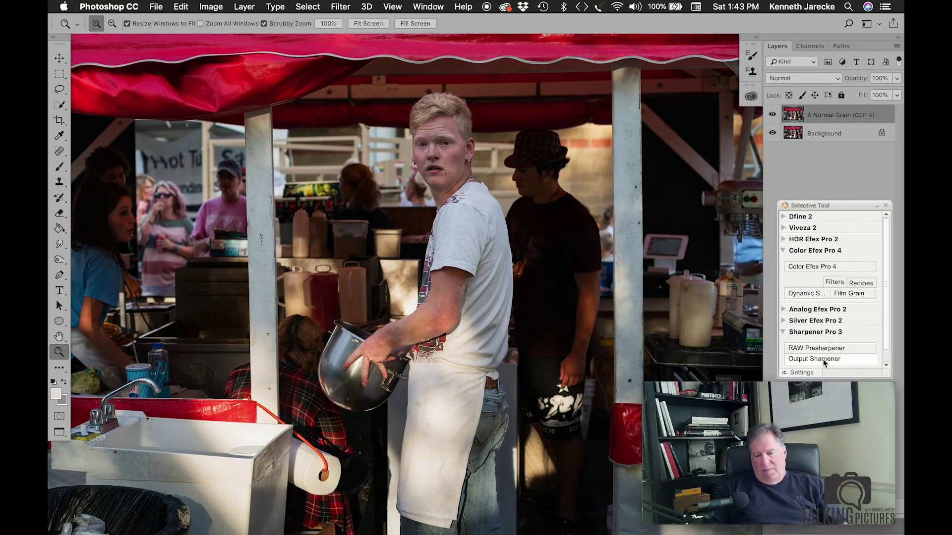
Sharpen the photo with Sharpener Pro 3's Output Sharpener for Display, setting Output Sharpening Strength to 60%
left_click(824, 361)
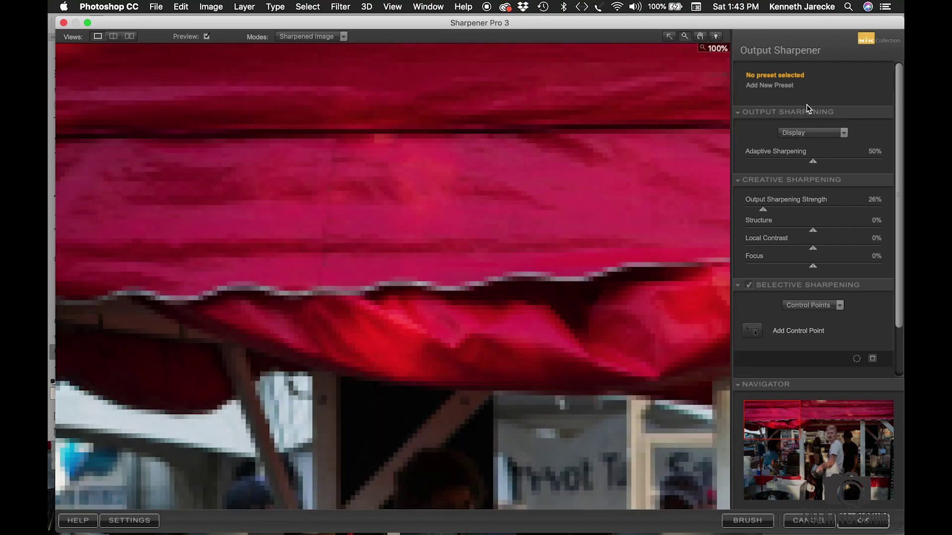
left_click(785, 209)
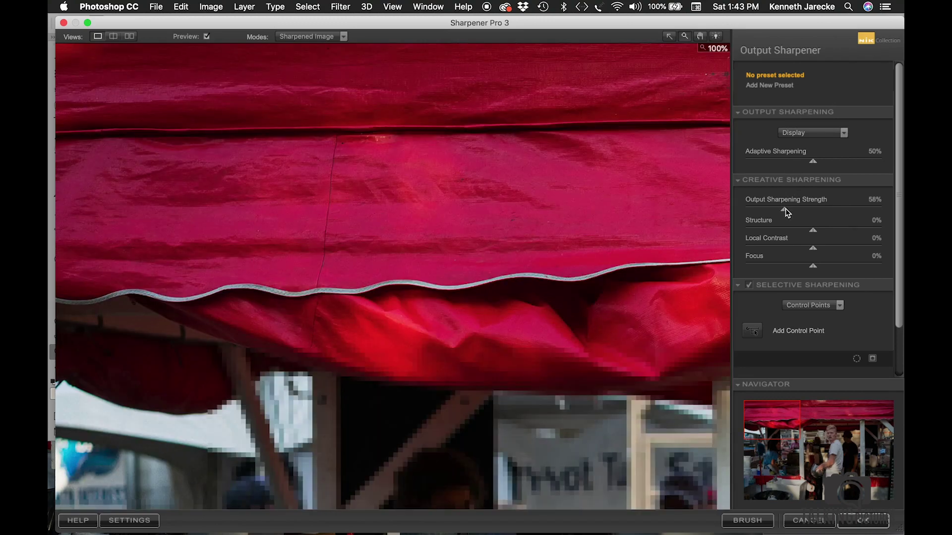
left_click_drag(786, 208, 788, 208)
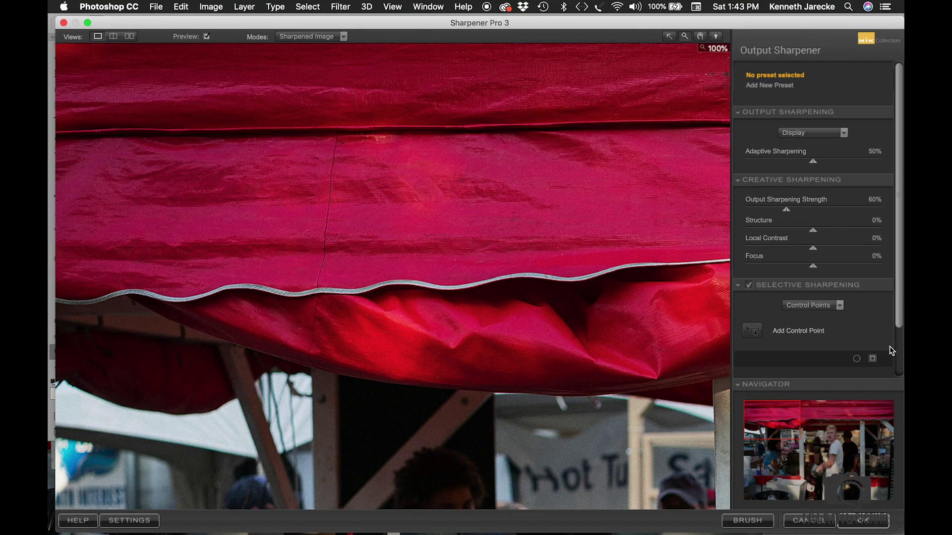
left_click(860, 519)
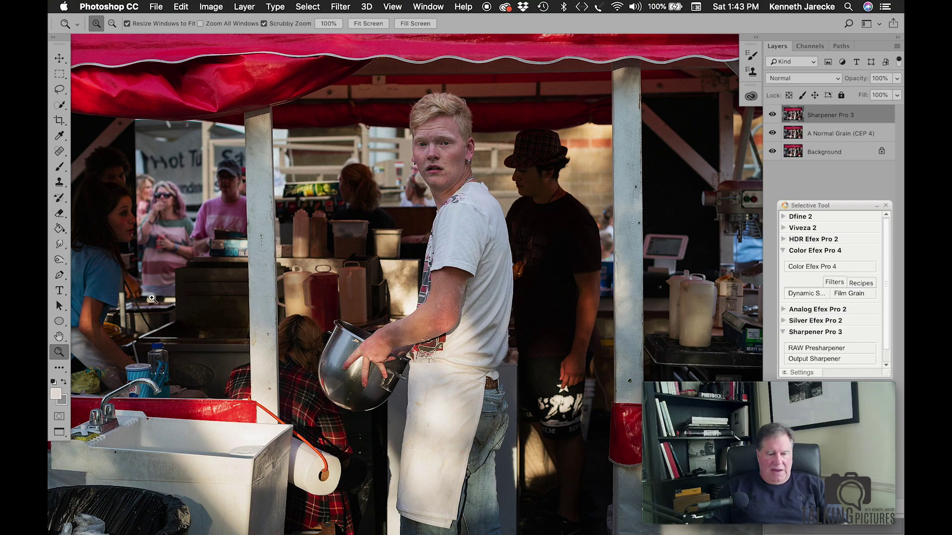
Examine the grain and sharpening across the photo at 100%, from the awning to the workers, finishing in full screen mode
scroll(380, 178, "up", 5)
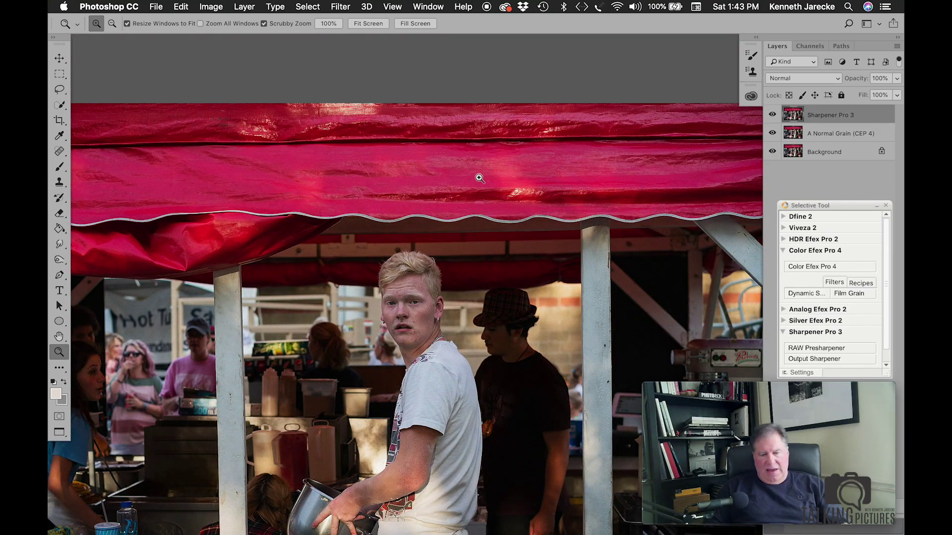
scroll(479, 178, "down", 5)
scroll(415, 227, "left", 2)
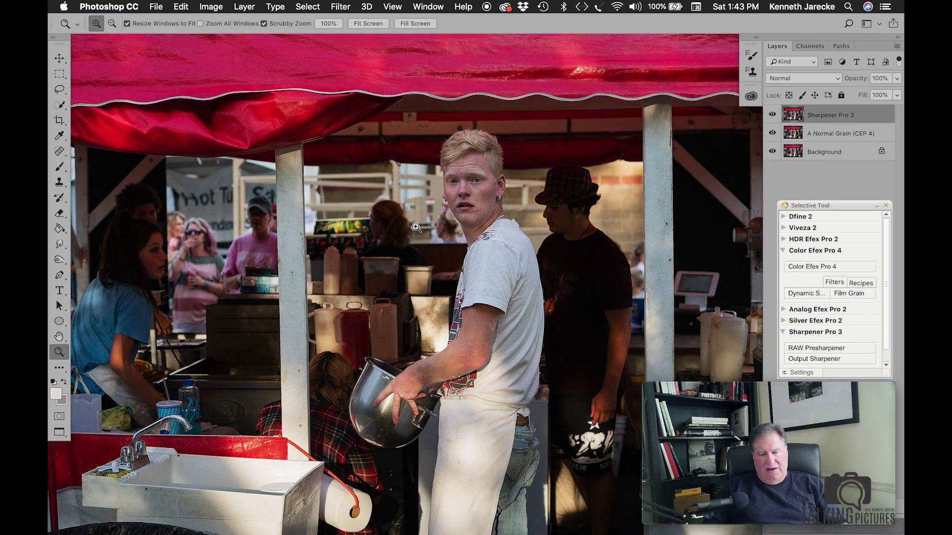
scroll(415, 227, "left", 1)
scroll(415, 227, "down", 1)
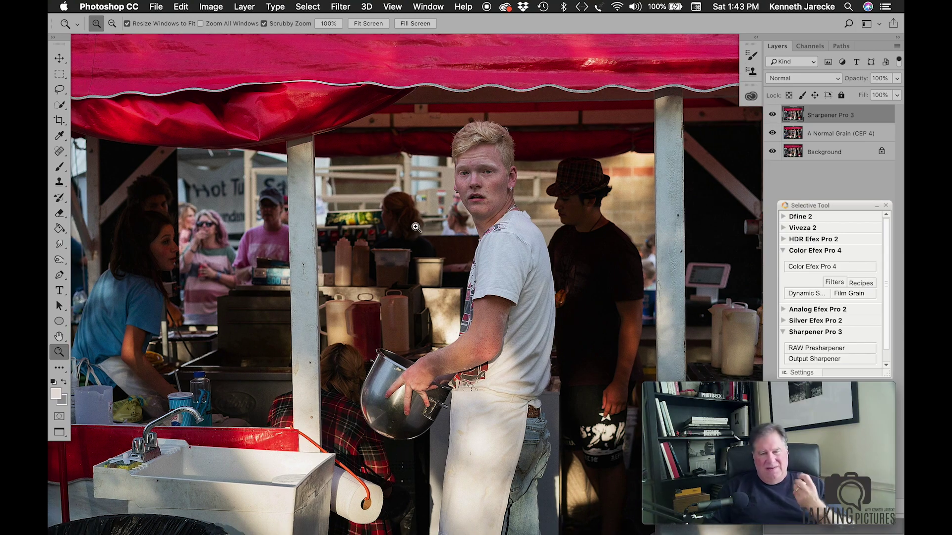
scroll(415, 227, "down", 1)
scroll(415, 227, "right", 5)
scroll(415, 227, "up", 3)
scroll(416, 227, "left", 10)
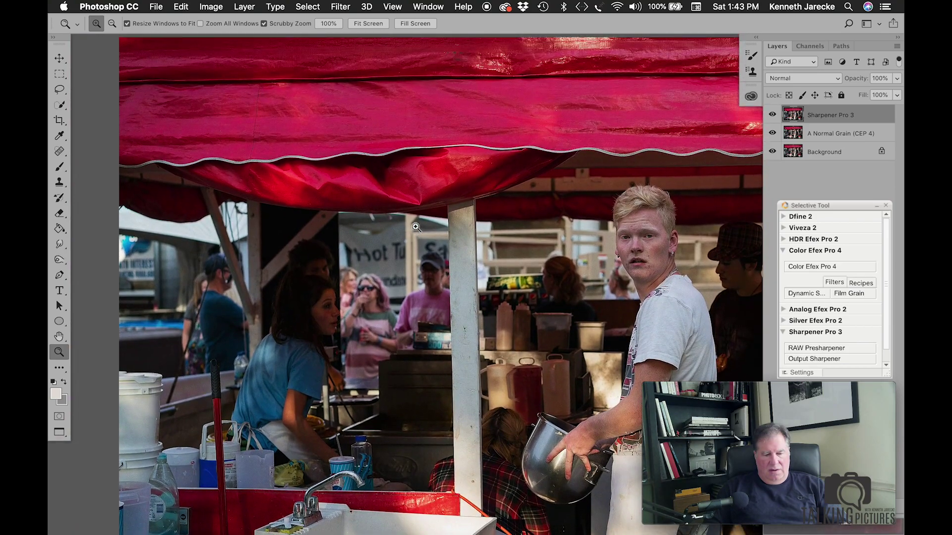
scroll(361, 94, "right", 5)
scroll(353, 99, "up", 1)
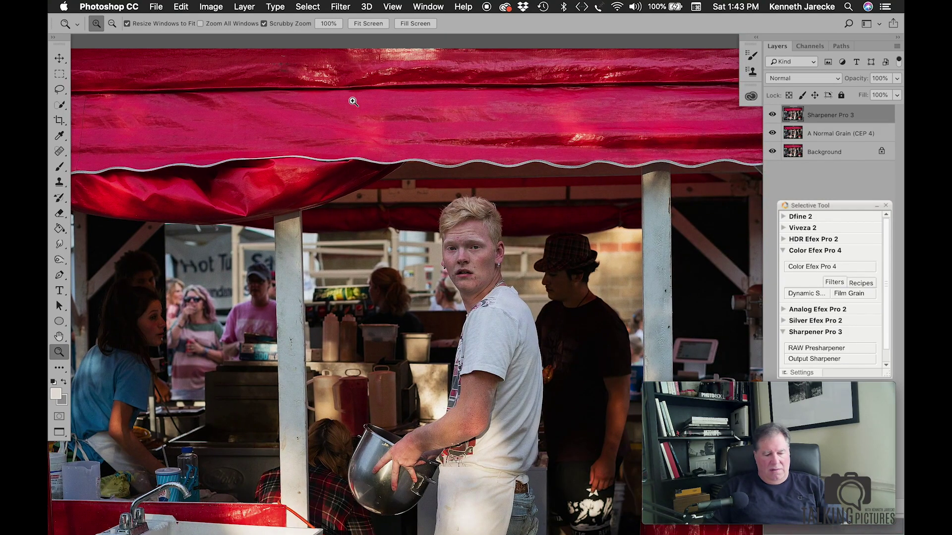
key("f")
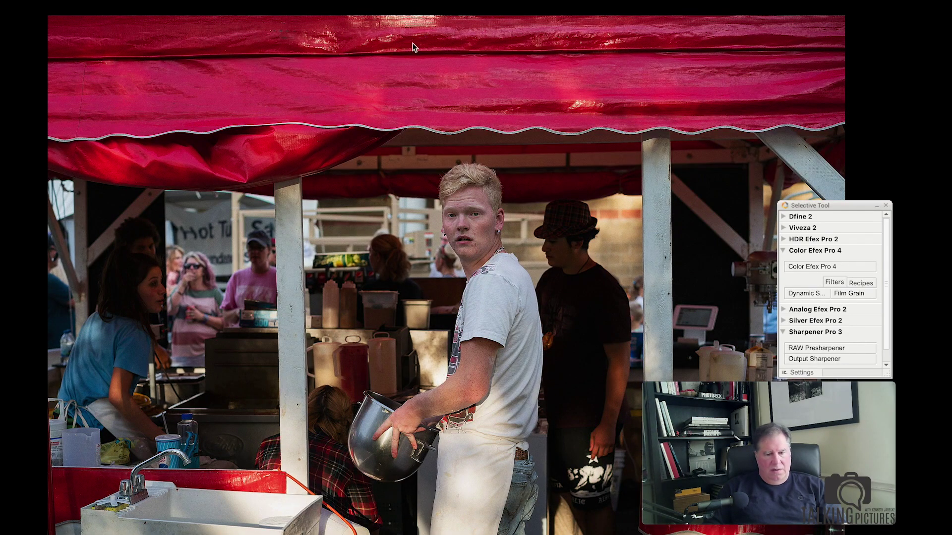
Return to a windowed view, move the Photoshop and Photo Mechanic windows aside, and create a new folder on the desktop
key("f")
left_click_drag(383, 22, 217, 353)
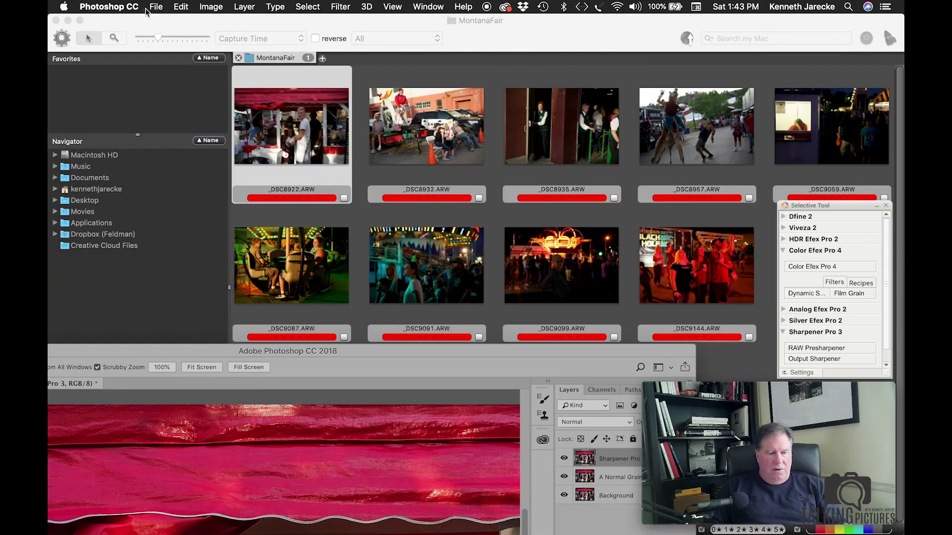
left_click_drag(105, 15, 662, 195)
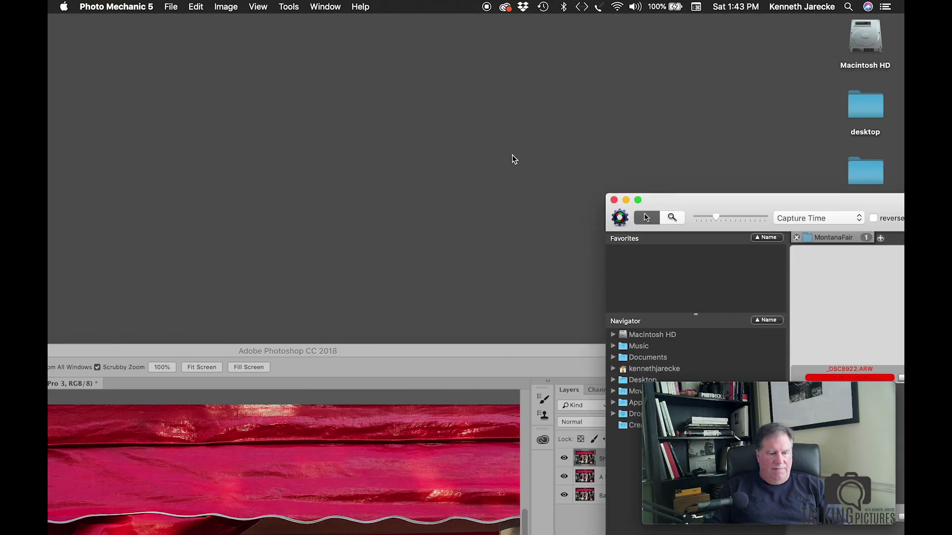
left_click(369, 126)
left_click(132, 8)
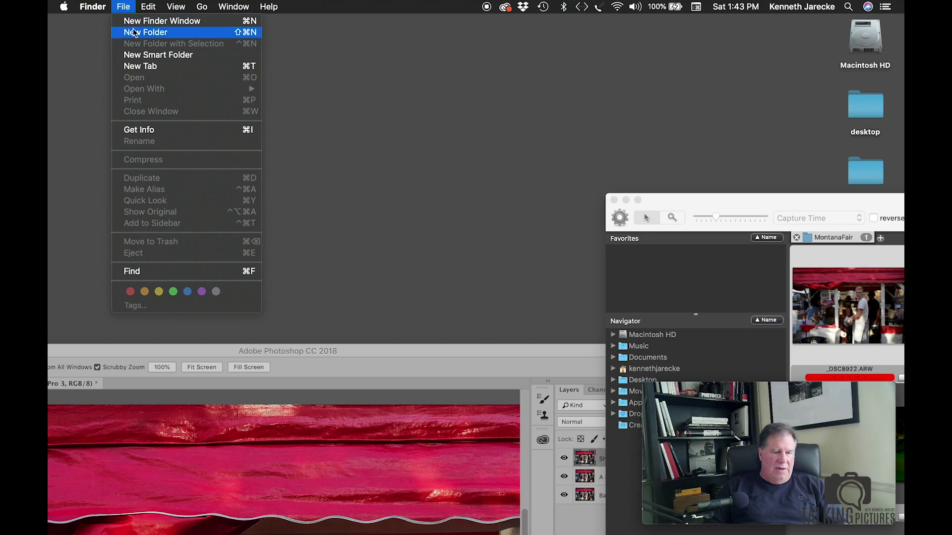
left_click(152, 33)
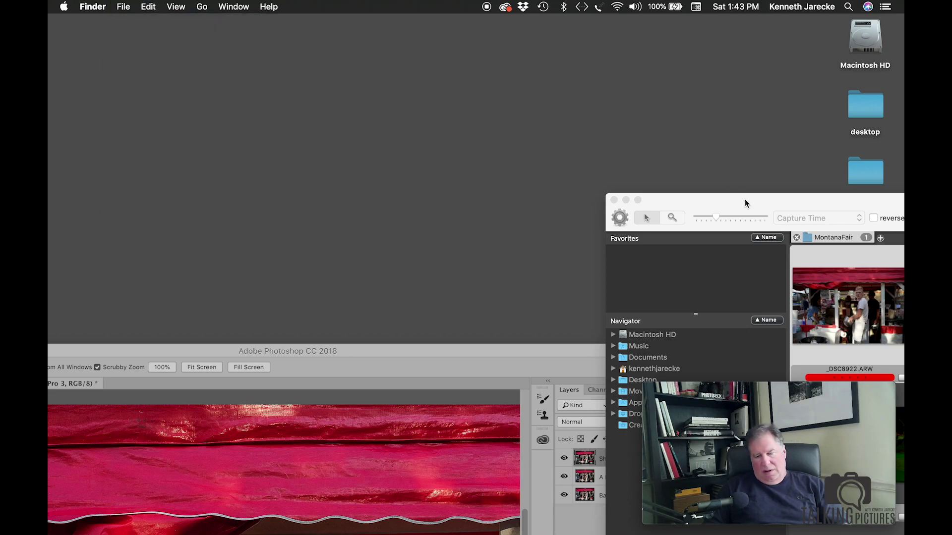
Uncover the new desktop folder and name it MontanaFair Social Media
left_click_drag(744, 199, 716, 379)
left_click(871, 270)
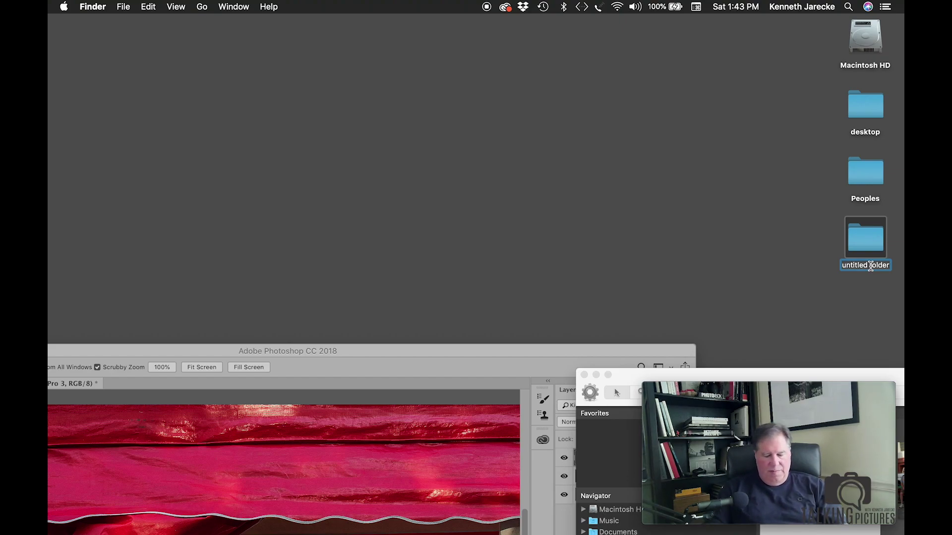
type("Montan")
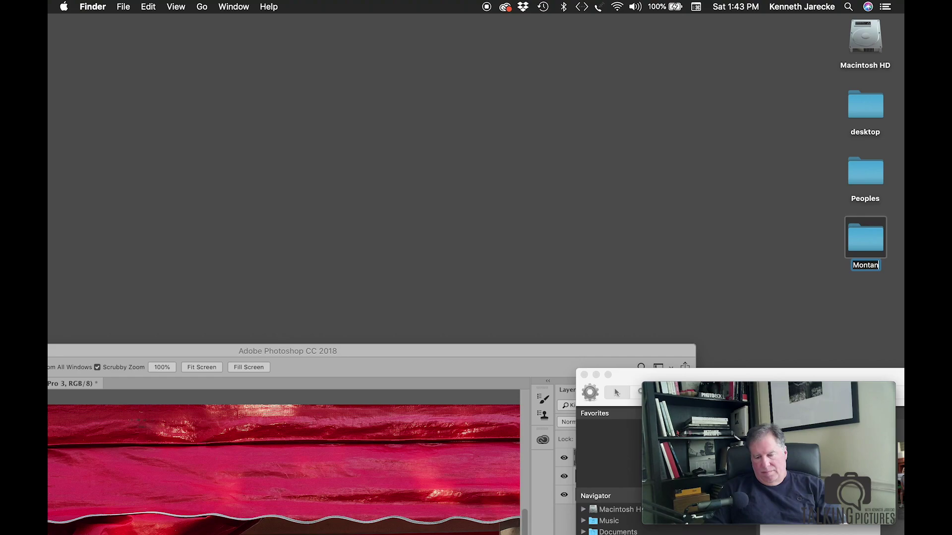
type("a")
type("Fair")
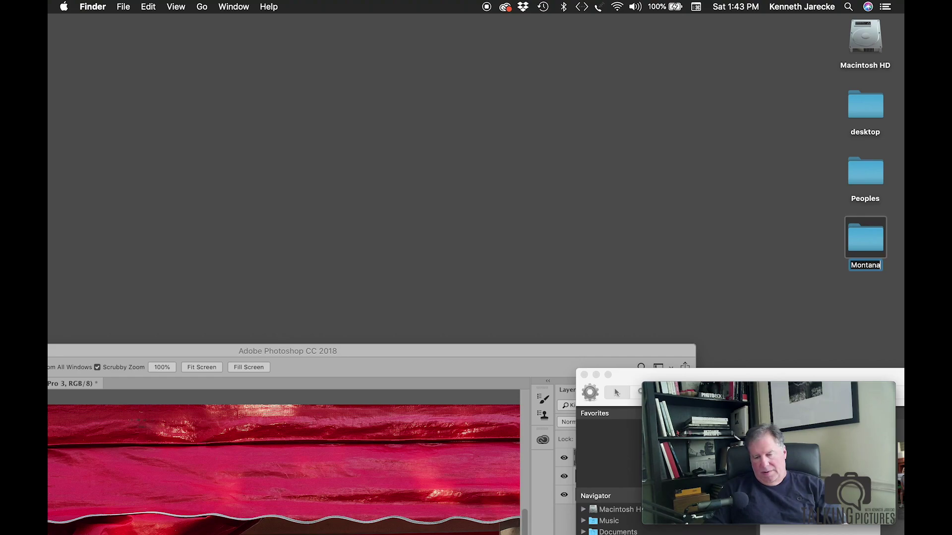
type(" Social Media")
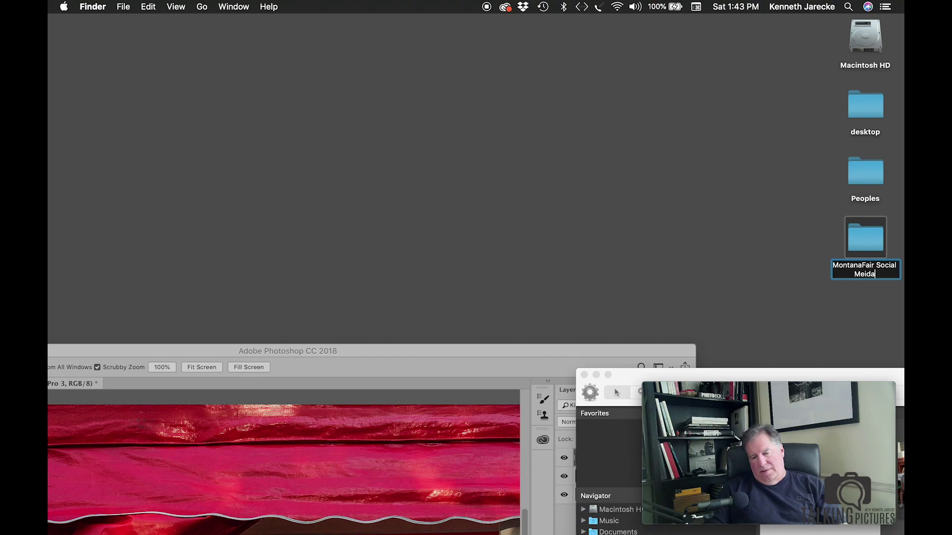
key("Return")
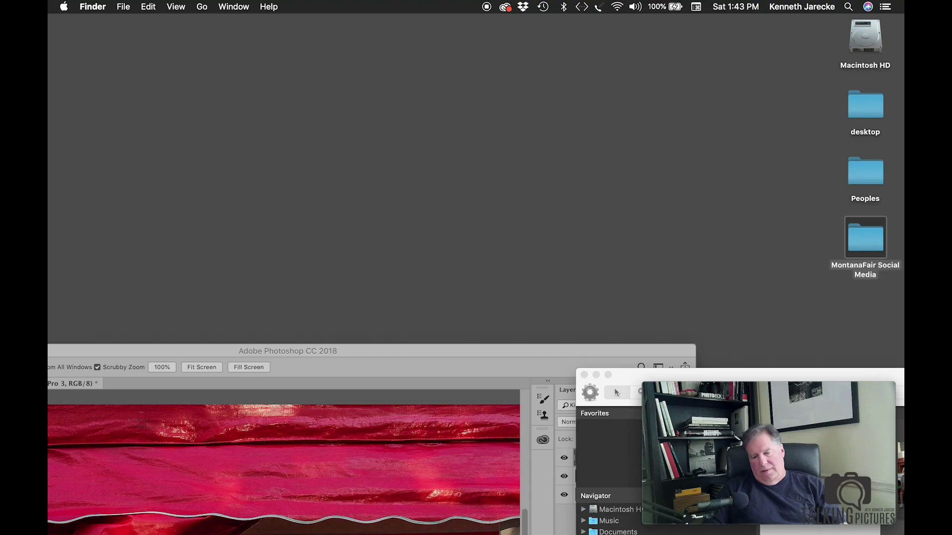
Save the food stand photo as a quality 7 JPEG in the desktop's MontanaFair Social Media folder, and close the original without saving it
left_click(418, 353)
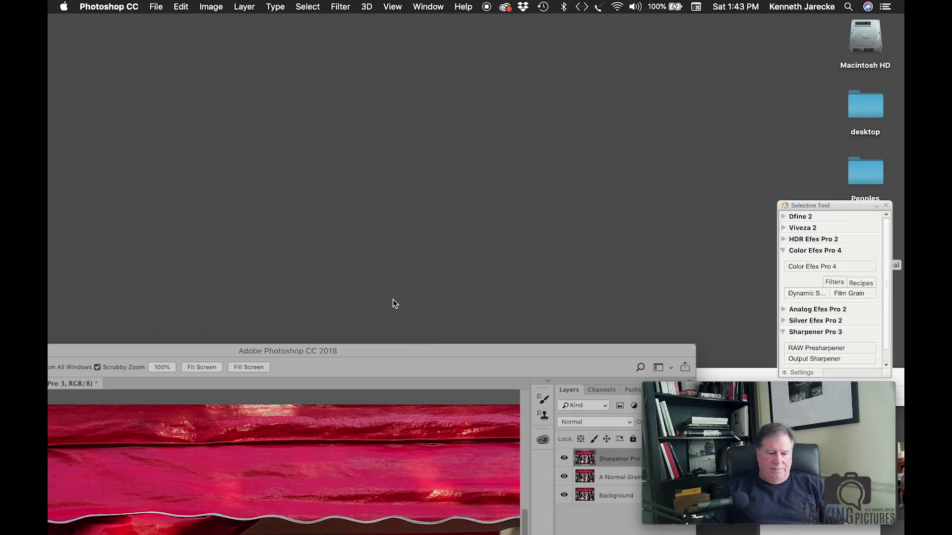
double_click(391, 358)
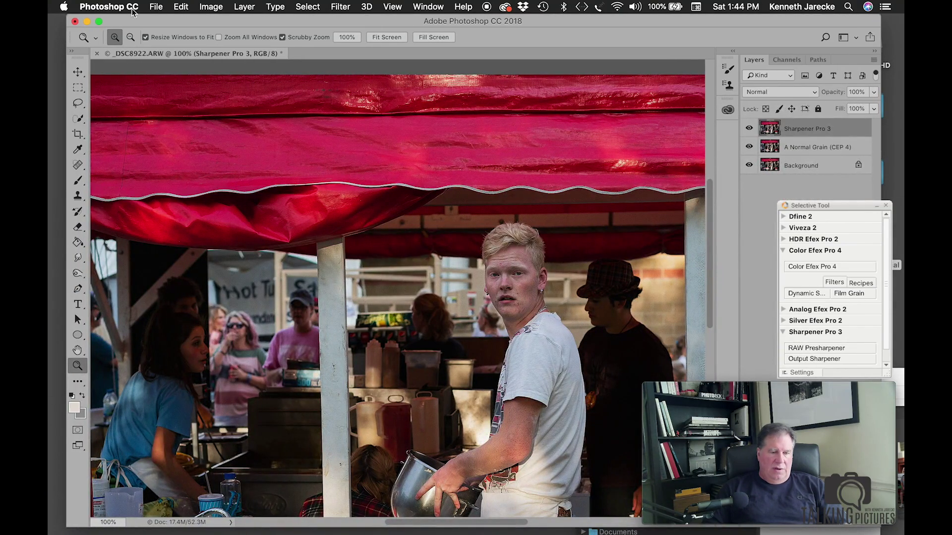
left_click(156, 6)
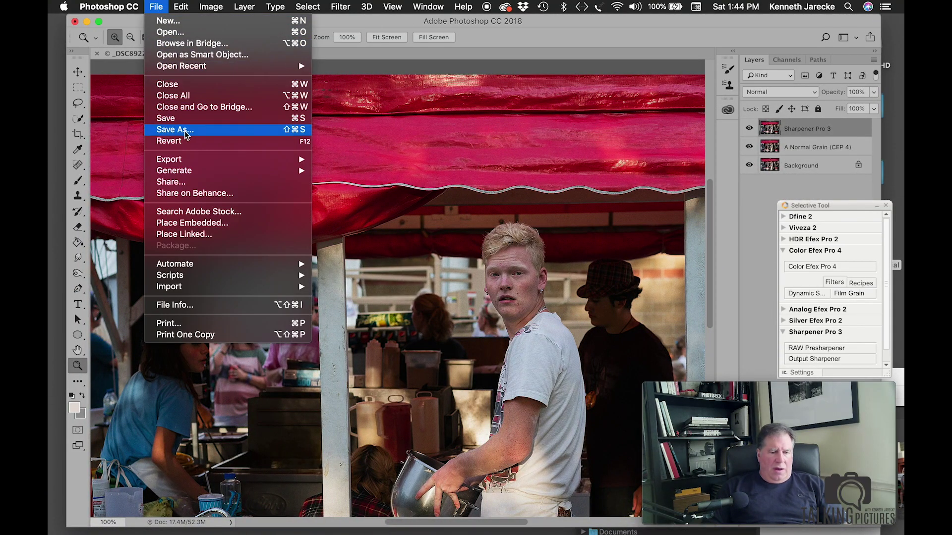
left_click(170, 130)
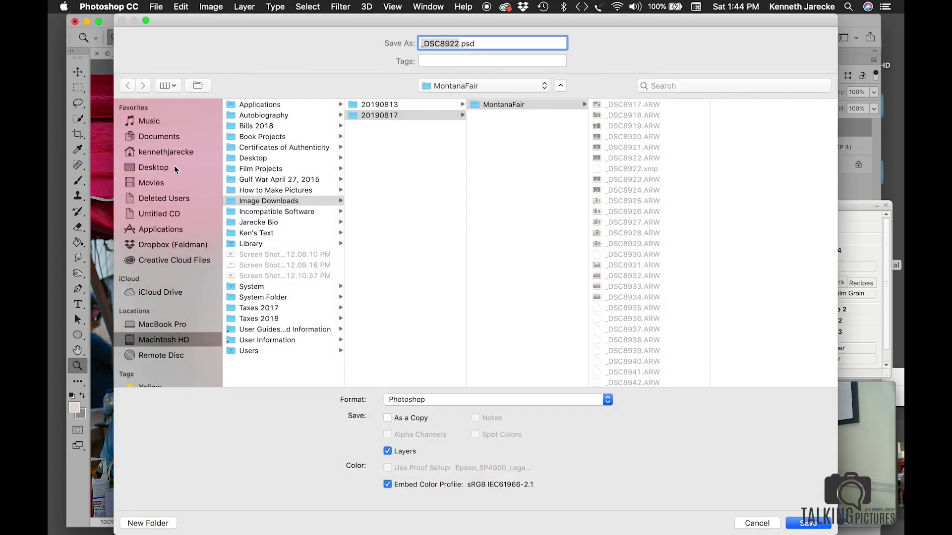
left_click(174, 171)
left_click(288, 116)
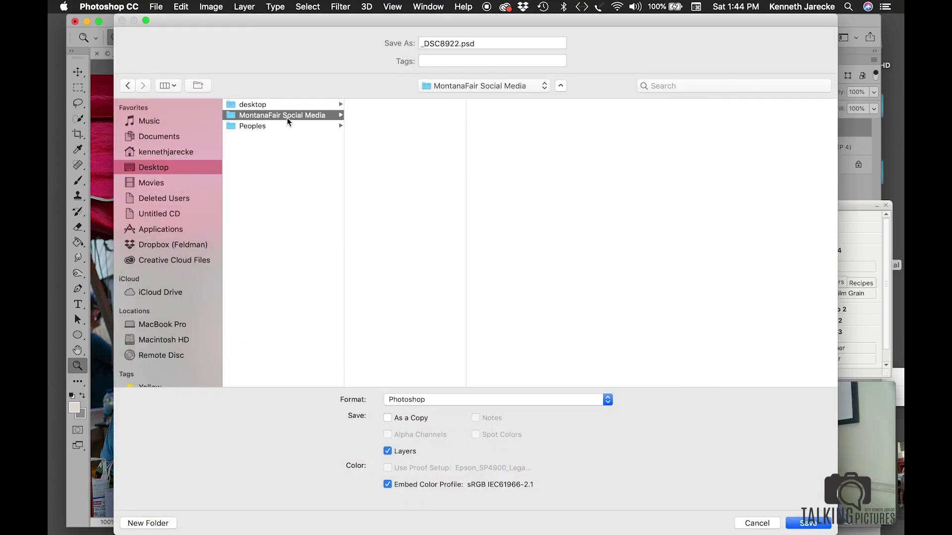
left_click(461, 400)
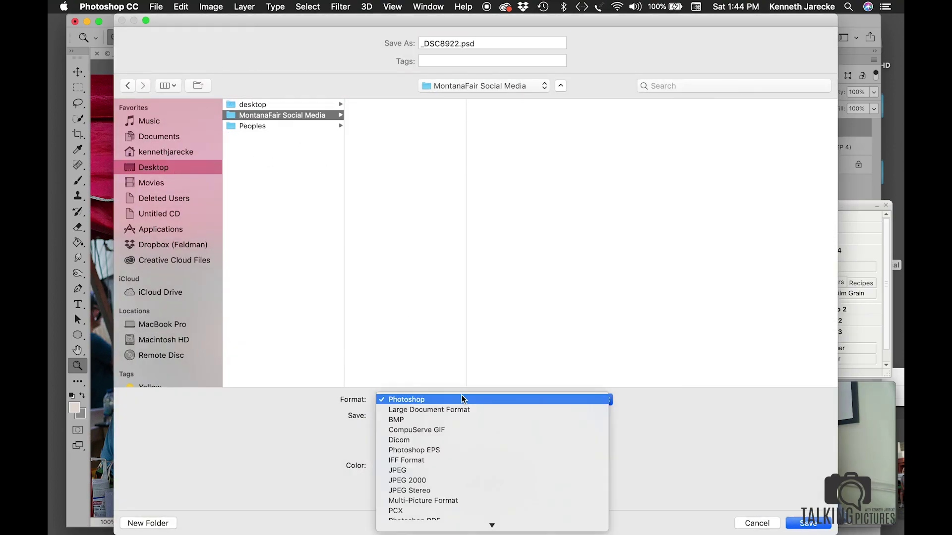
left_click(471, 469)
left_click(808, 523)
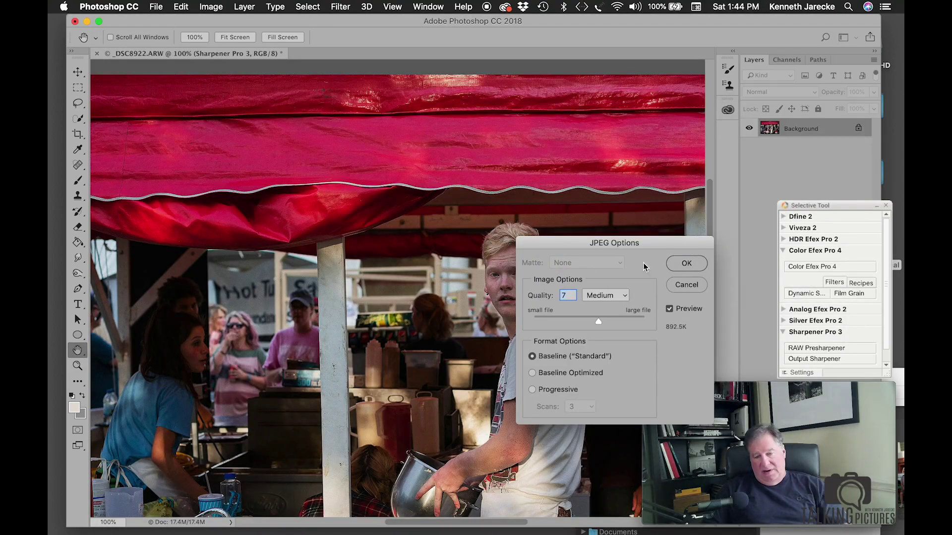
left_click(686, 263)
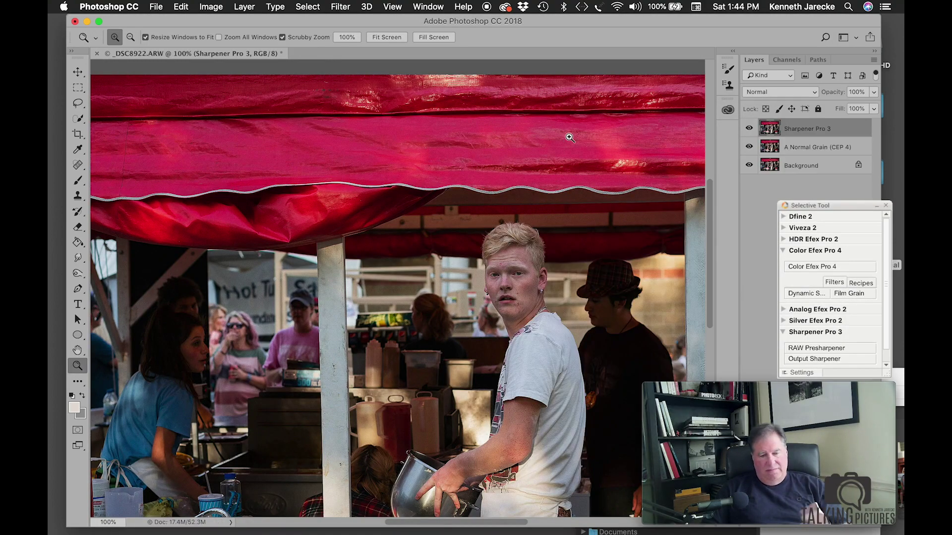
key("super+w")
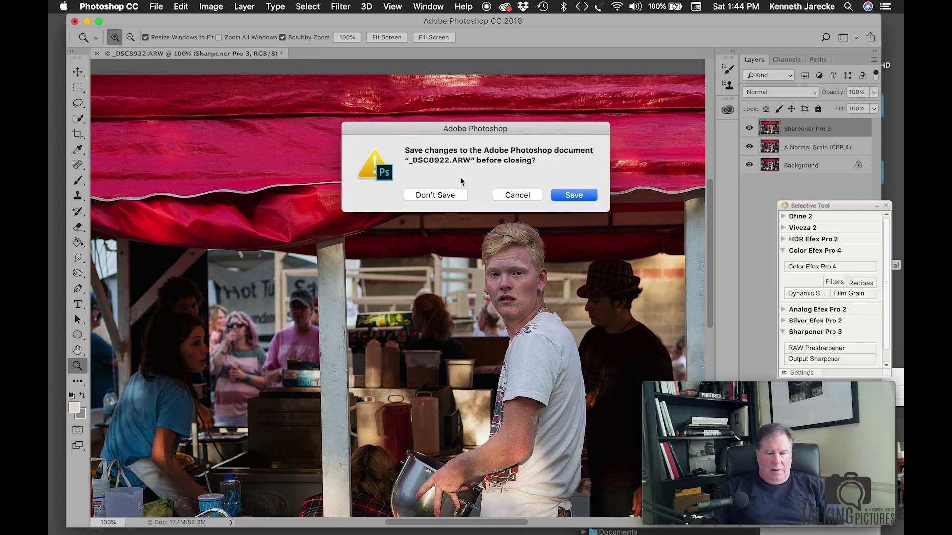
left_click(456, 198)
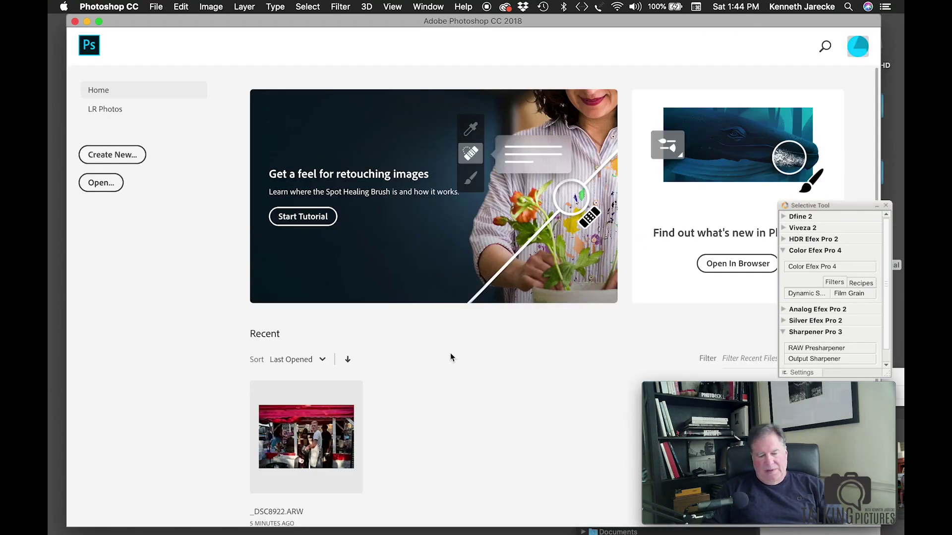
Switch to Photo Mechanic, bring its window back into full view and open _DSC8932.ARW in Camera Raw
left_click(293, 503)
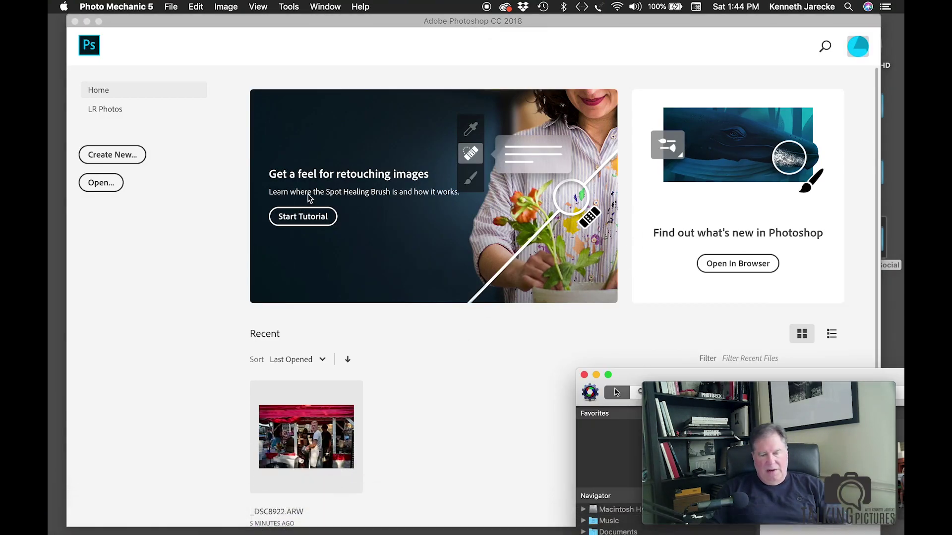
left_click(170, 17)
left_click_drag(195, 22, 96, 441)
left_click_drag(640, 373, 451, 121)
double_click(450, 121)
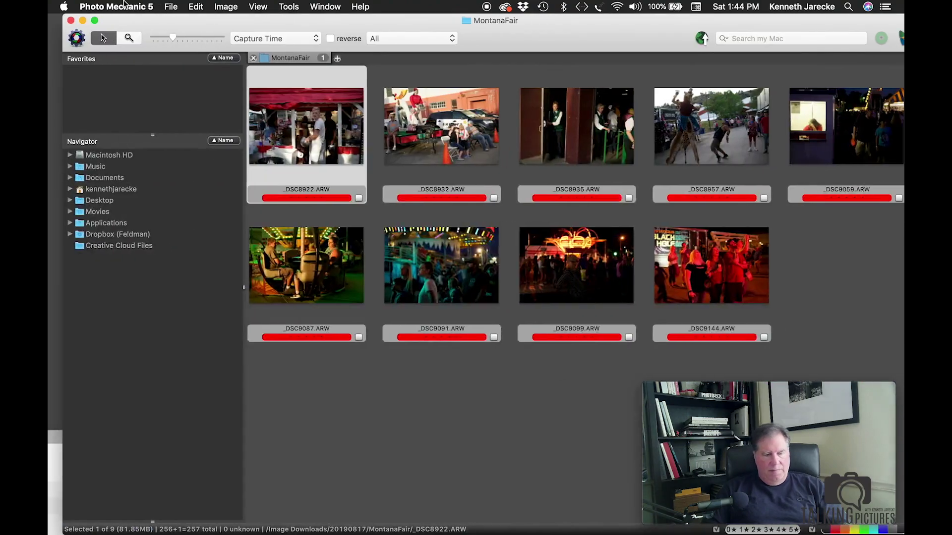
left_click(434, 132)
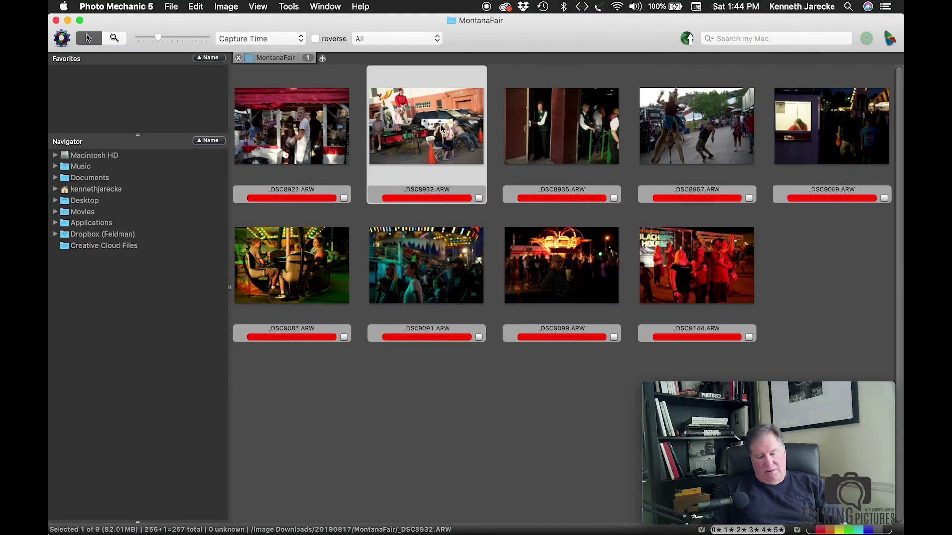
key("super+e")
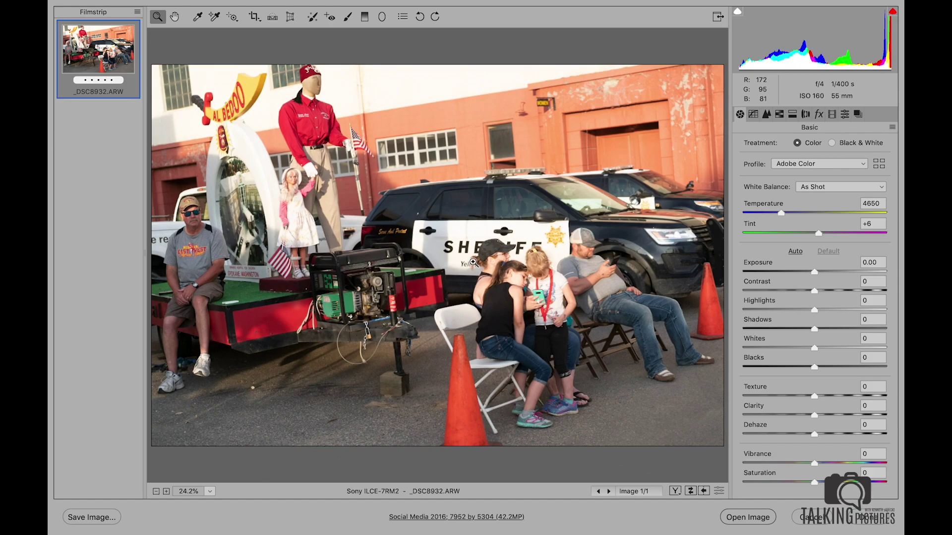
Set the raw photo's Whites to -46, Highlights to -19 and Tint to +4
left_click(450, 283, "alt")
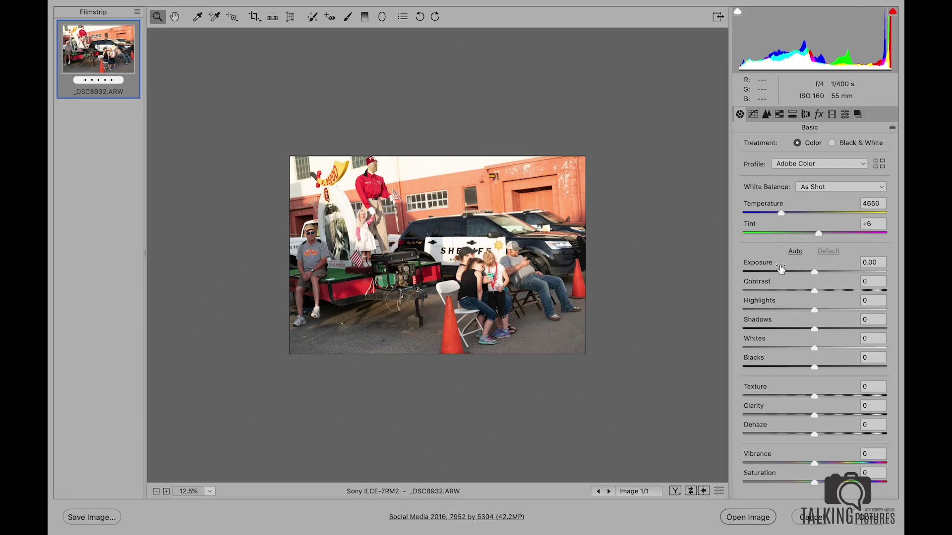
left_click(782, 348)
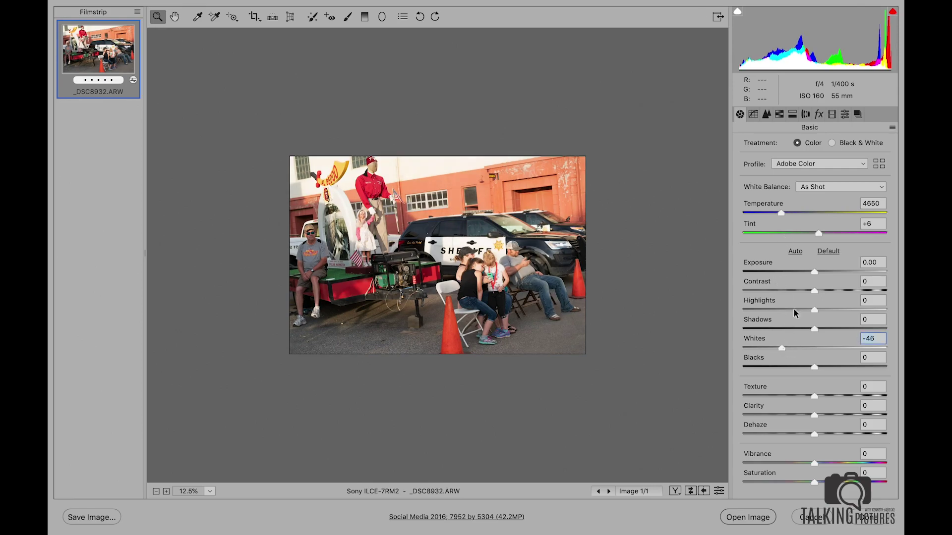
left_click(801, 309)
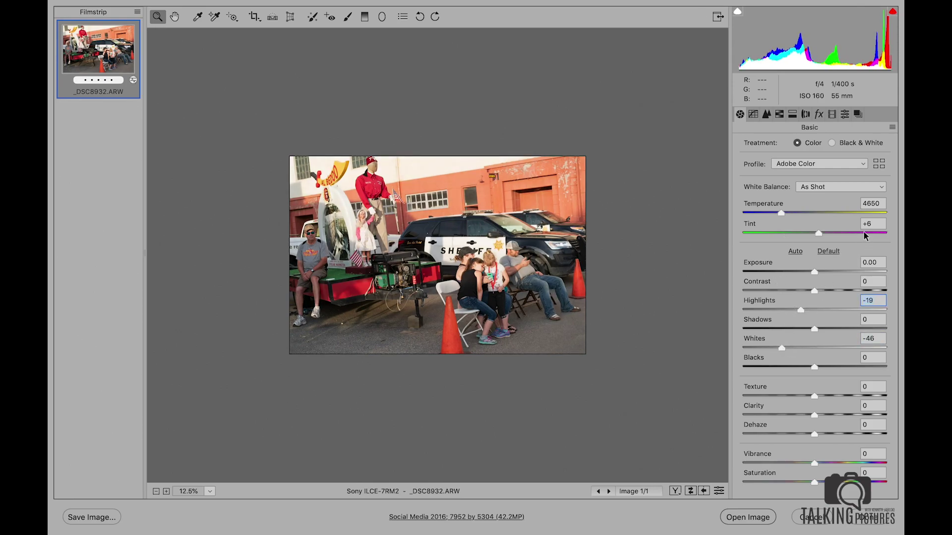
left_click_drag(478, 272, 521, 254)
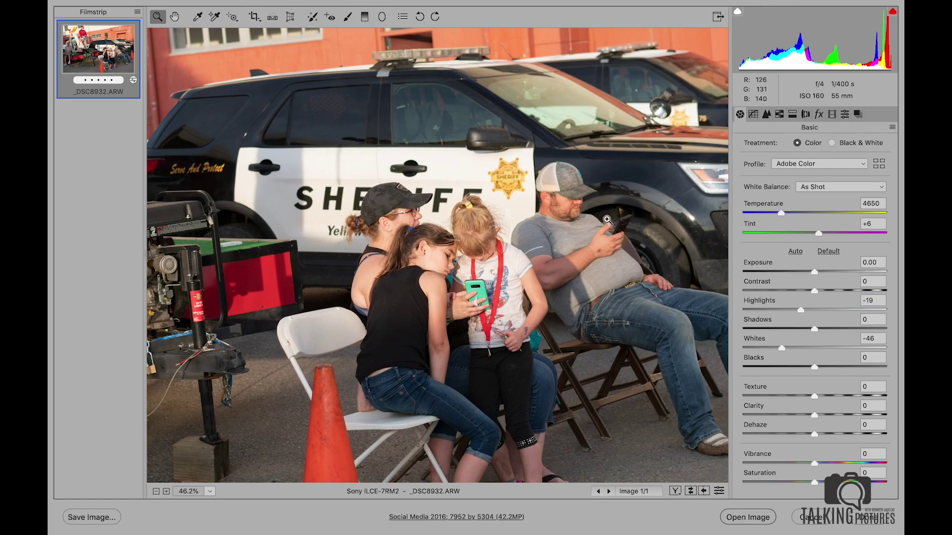
left_click_drag(816, 231, 816, 230)
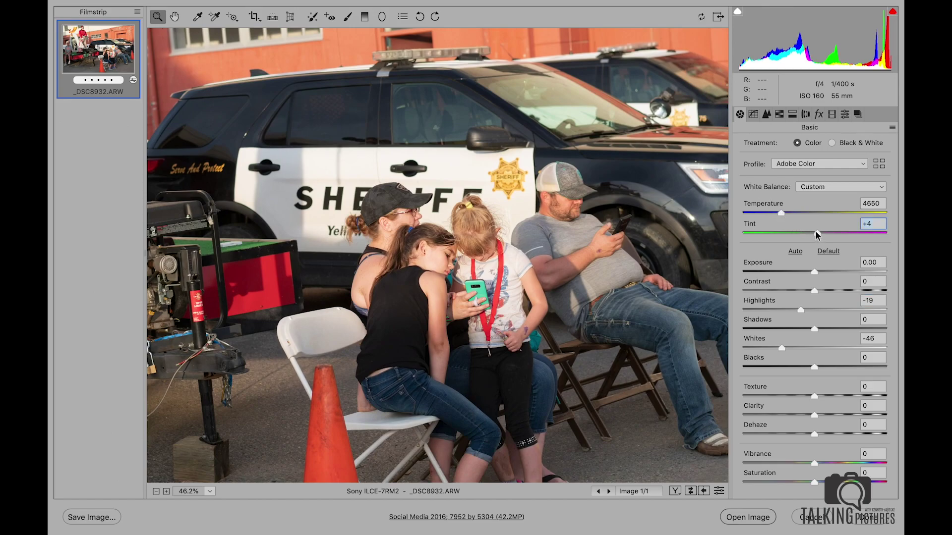
Darken the edges with a radial filter at -1.00 Exposure, its wide ellipse tilted across the float, seated people and sheriff's car
scroll(534, 296, "left", 10)
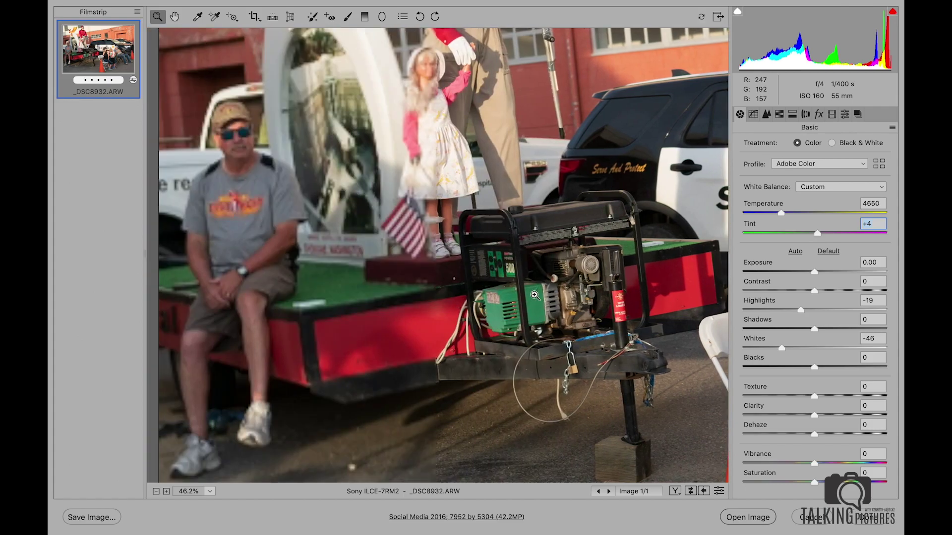
left_click(524, 259, "alt")
left_click(524, 259, "alt")
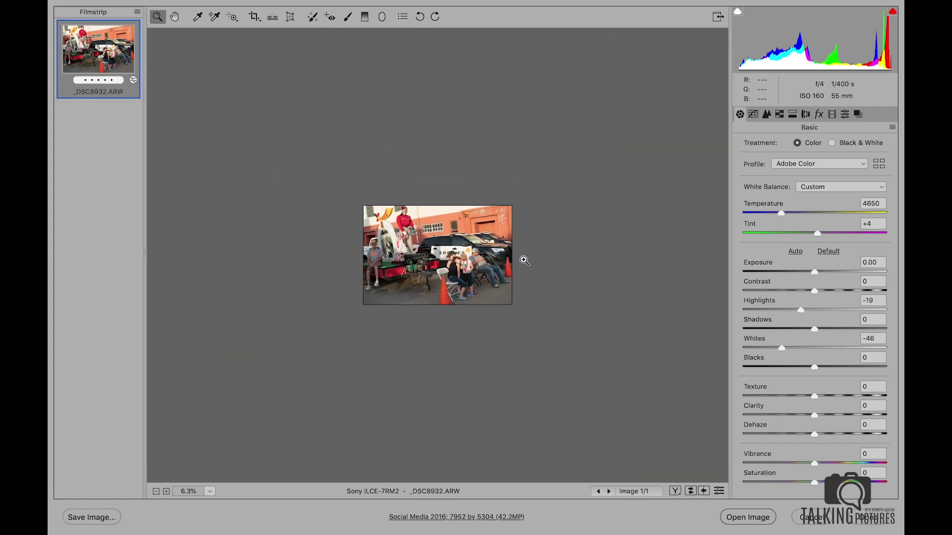
left_click(431, 244)
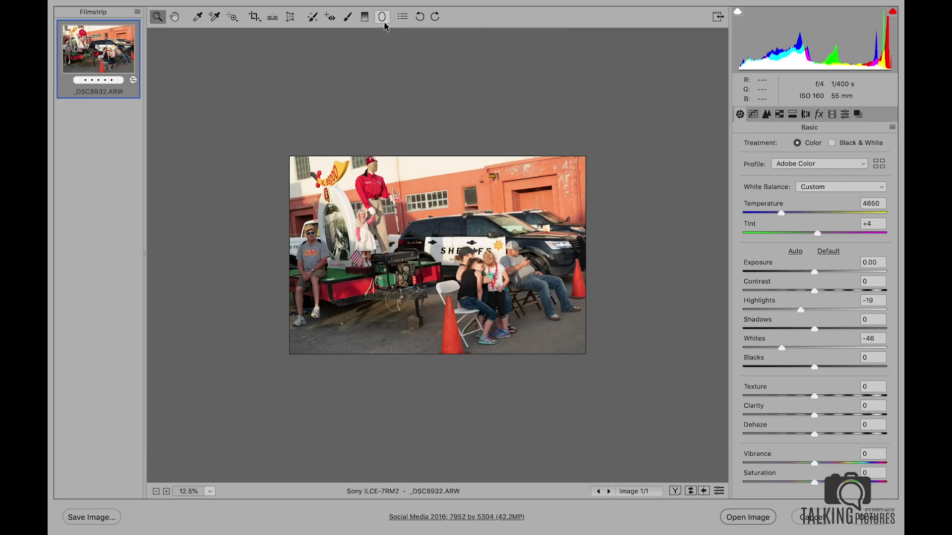
left_click(382, 16)
left_click_drag(420, 259, 595, 304)
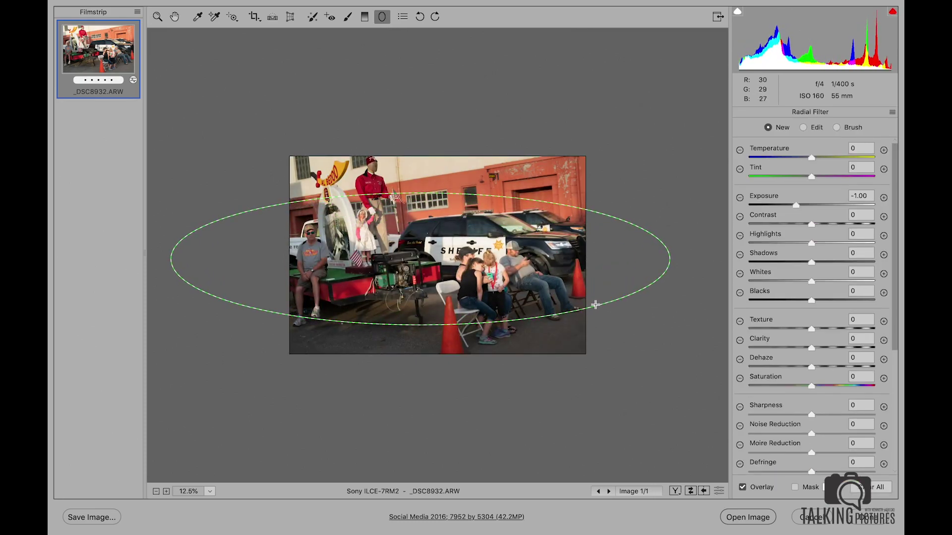
left_click_drag(418, 261, 402, 286)
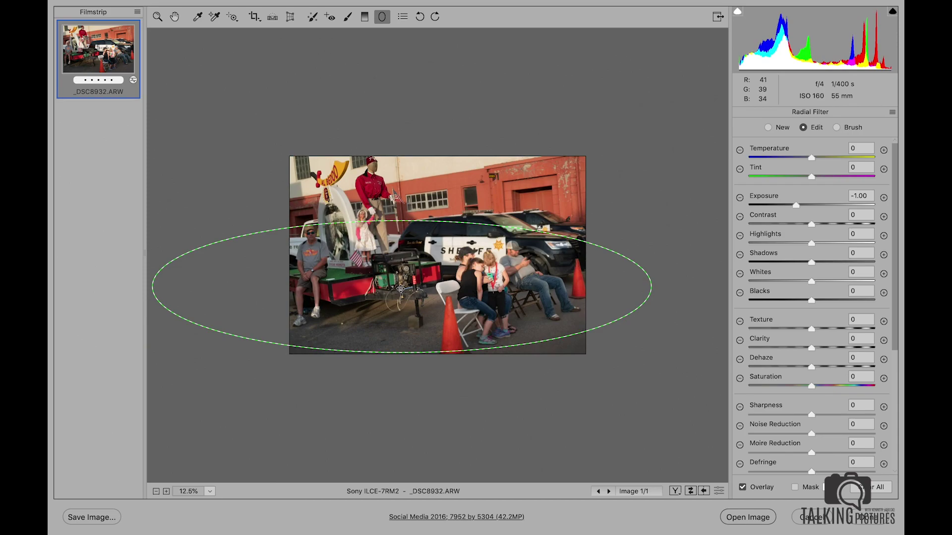
mouse_move(411, 210)
left_mouse_down()
mouse_move(434, 218)
mouse_move(411, 210)
mouse_move(416, 201)
left_mouse_up()
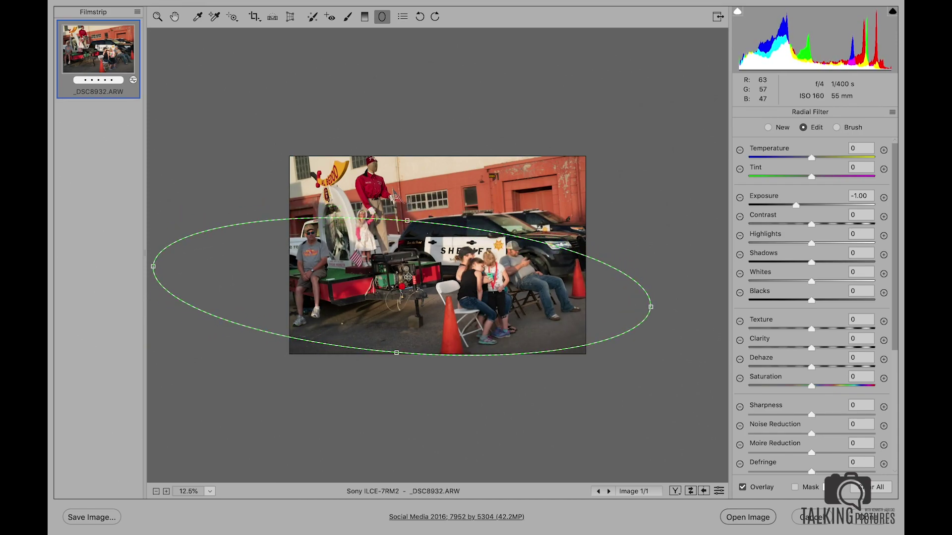
left_click_drag(404, 283, 381, 279)
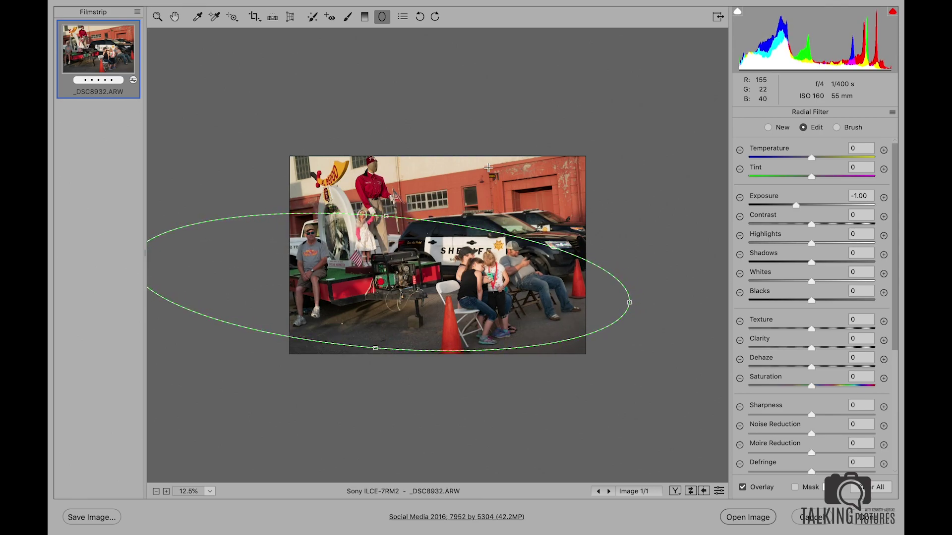
left_click(158, 17)
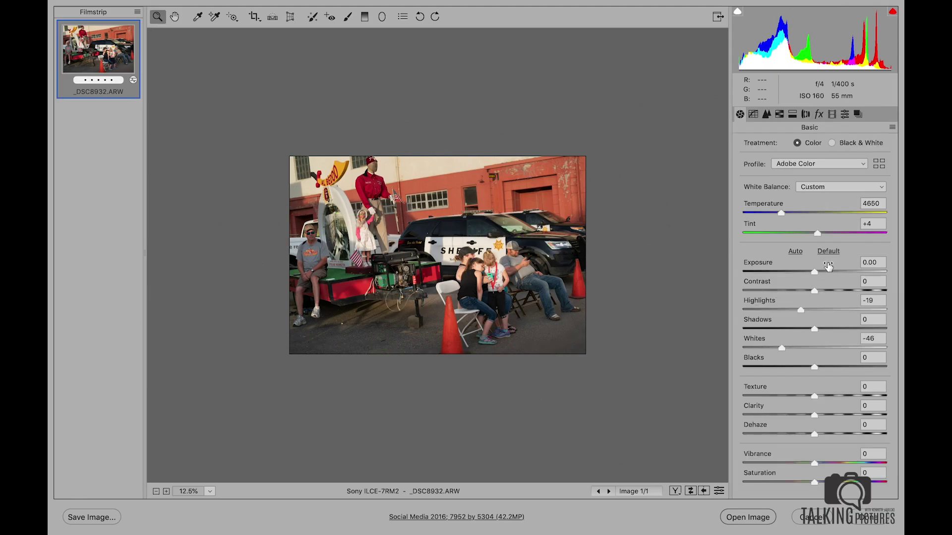
Set the overall Exposure to -0.50 and Contrast to +32
left_click_drag(442, 241, 491, 227)
scroll(490, 227, "right", 5)
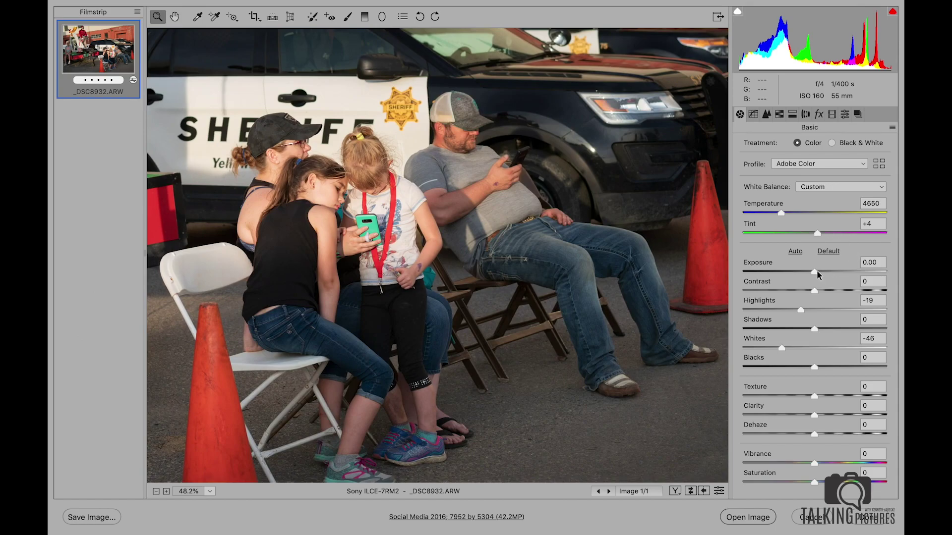
left_click_drag(814, 270, 808, 269)
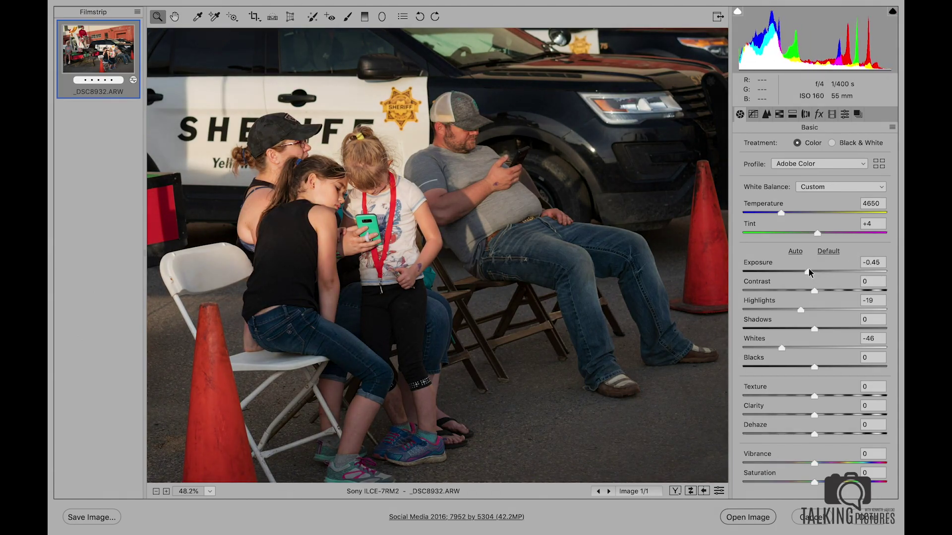
left_click_drag(809, 270, 832, 290)
scroll(524, 282, "left", 15)
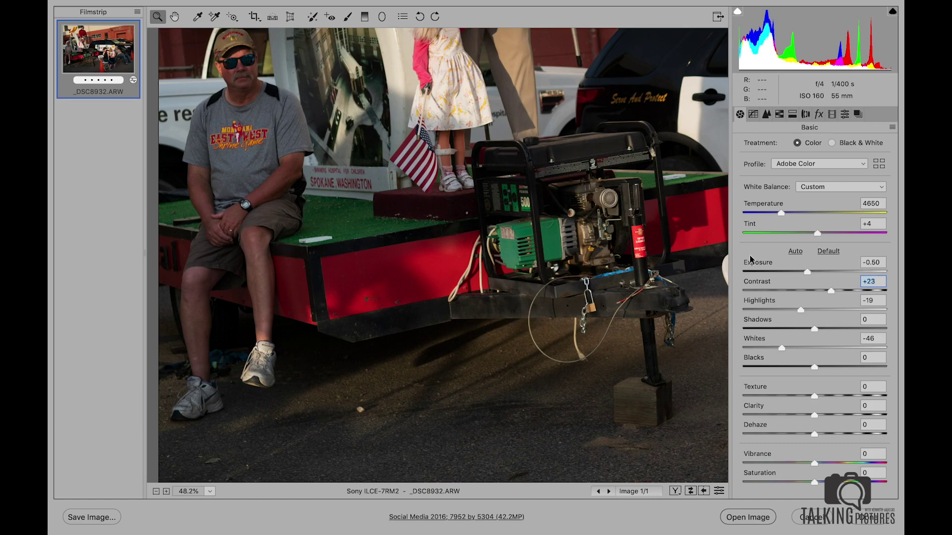
left_click(837, 290)
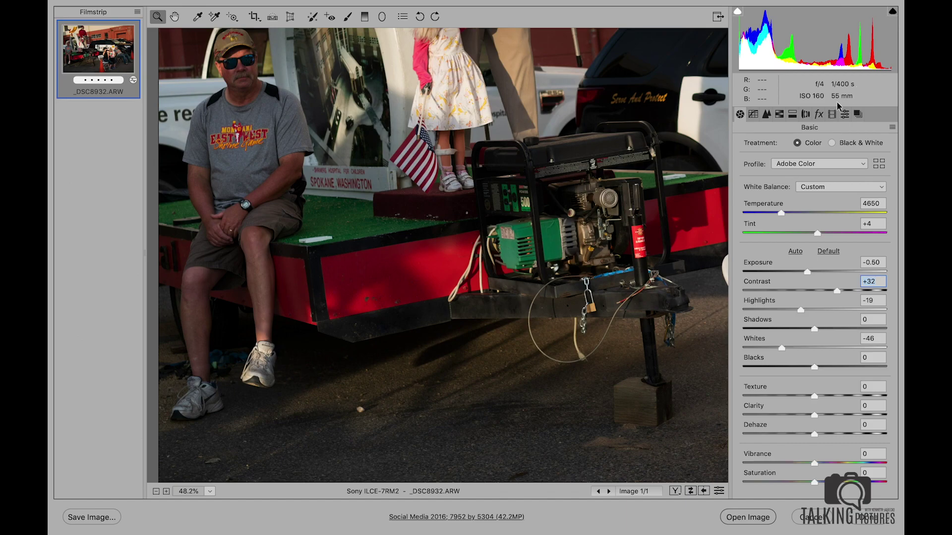
Set Shadows to +15 and open the adjusted image in Photoshop
left_click(559, 324, "alt")
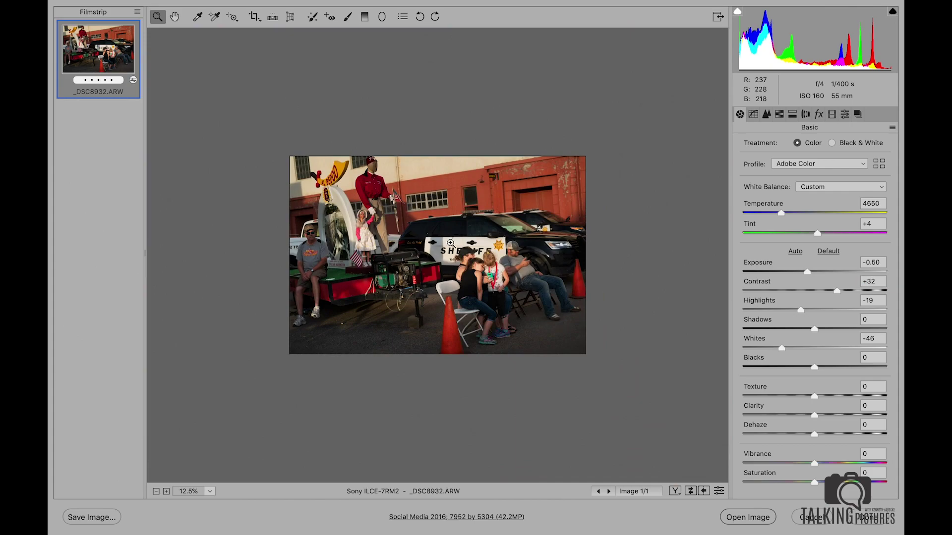
left_click(450, 243)
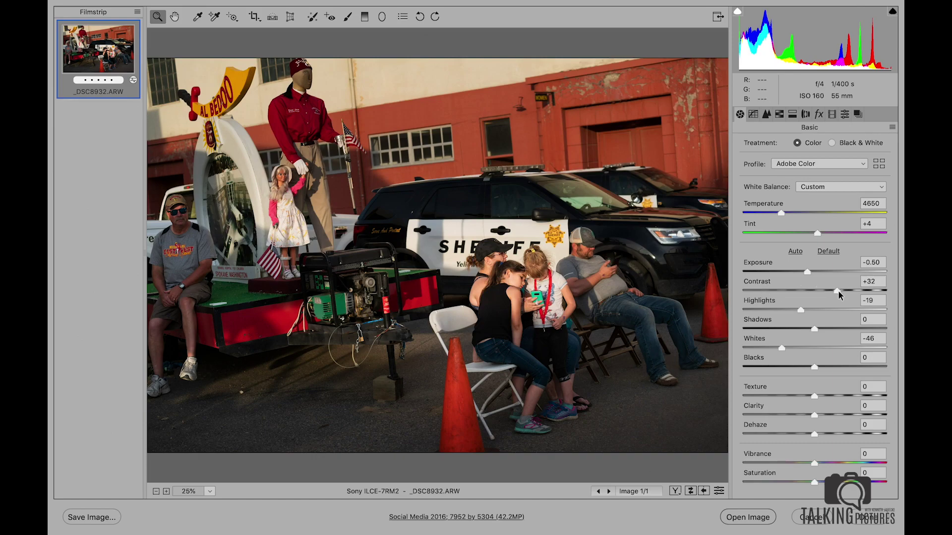
left_click(825, 328)
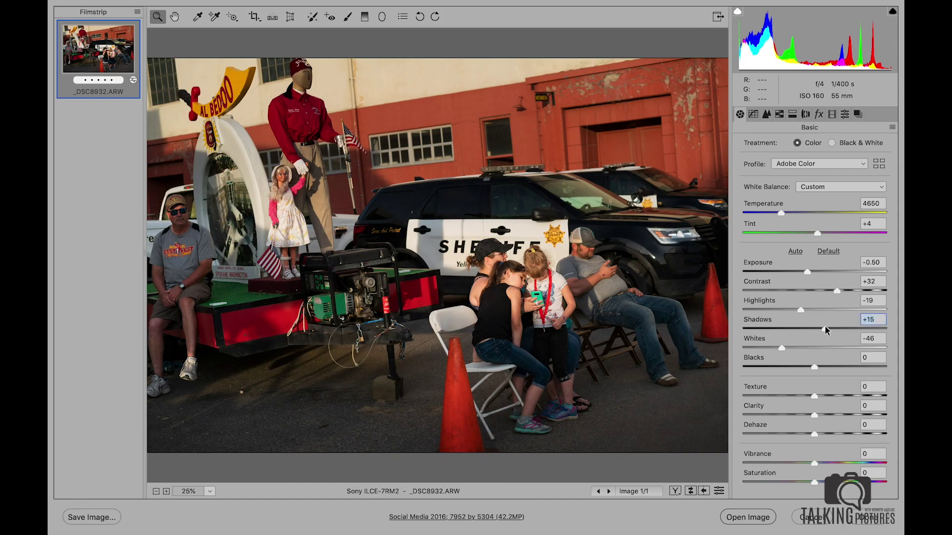
left_click(749, 517)
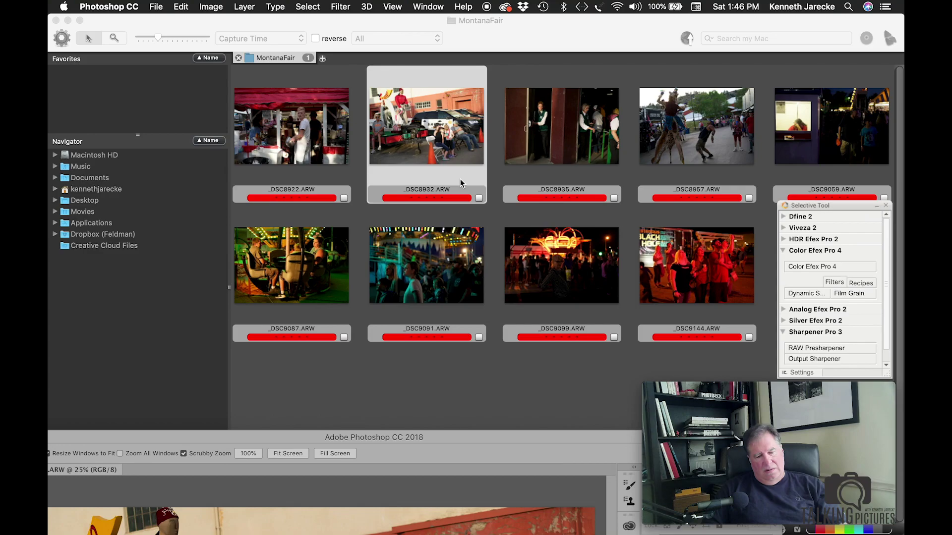
Bring the sheriff's car photo forward, show it in full screen mode with the menu bar and choose the History Brush
double_click(349, 435)
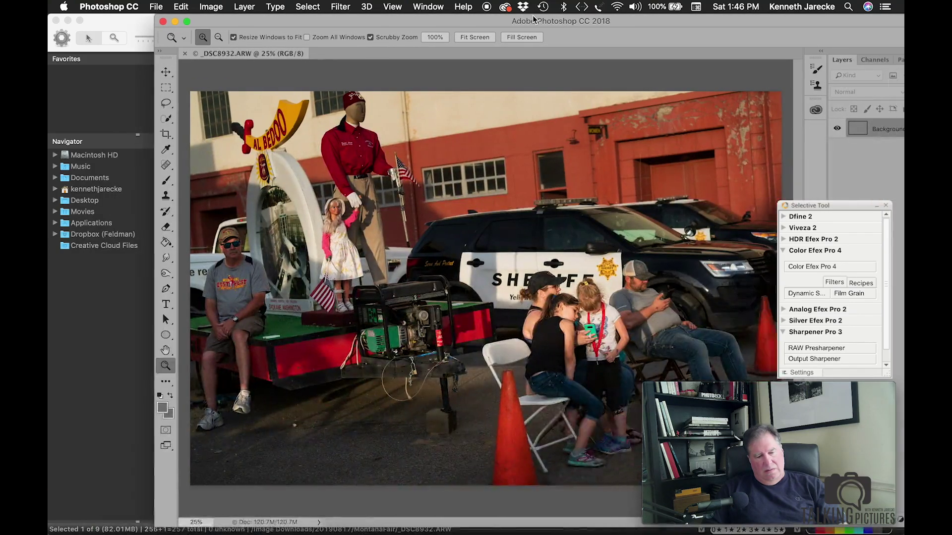
key("f")
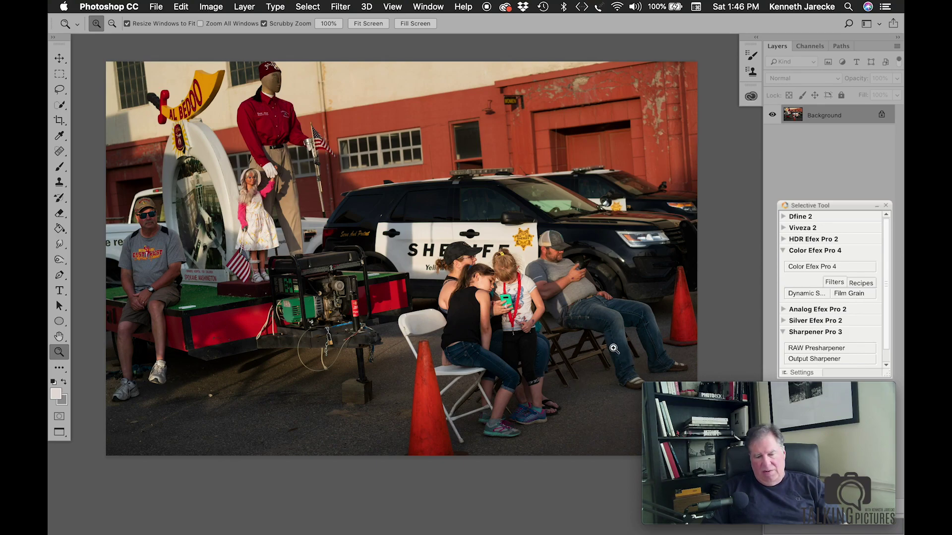
scroll(613, 349, "right", 2)
scroll(614, 349, "down", 1)
scroll(408, 227, "left", 2)
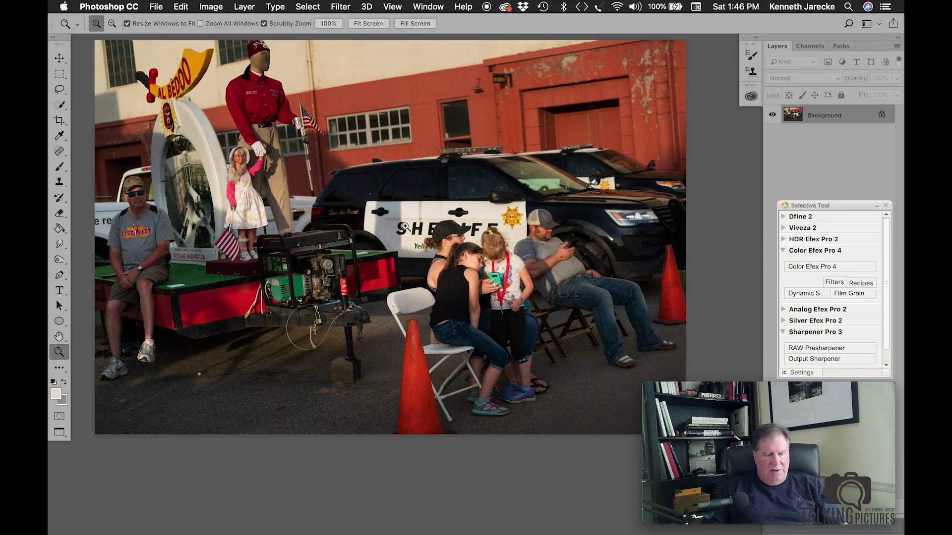
scroll(405, 227, "up", 3)
scroll(404, 226, "right", 1)
scroll(351, 217, "down", 2)
scroll(351, 218, "left", 1)
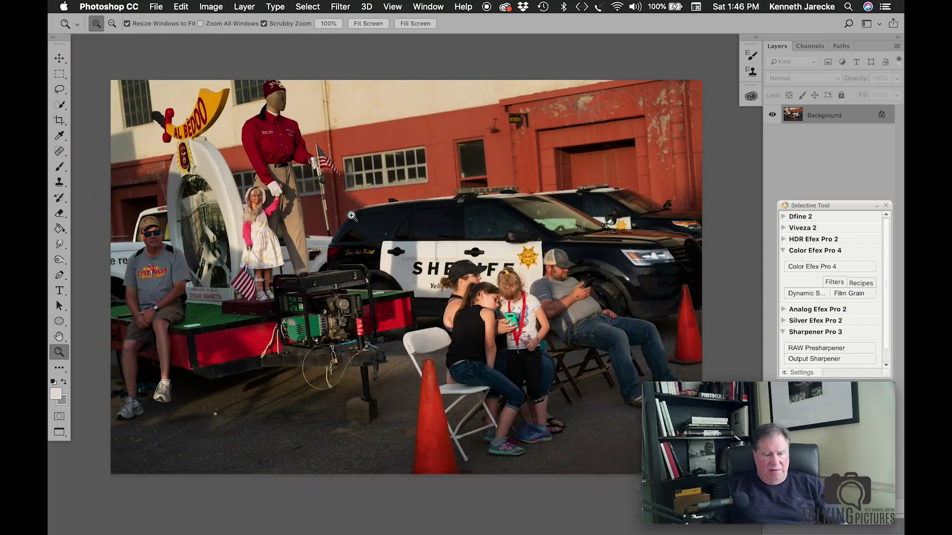
left_click(63, 198)
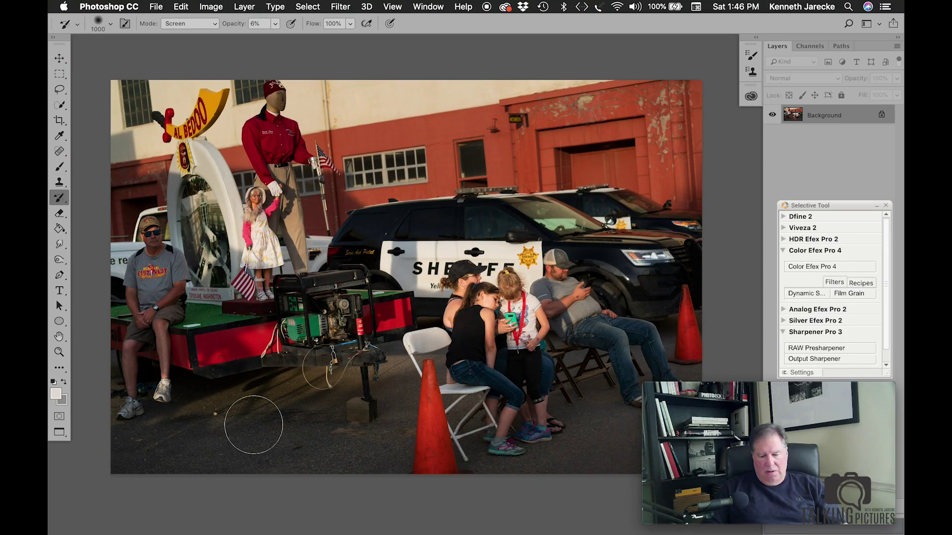
Enlarge the history brush to 1400 px for the dark foreground pavement and check its brush settings
key("bracketright")
key("bracketright")
key("bracketright")
key("bracketright")
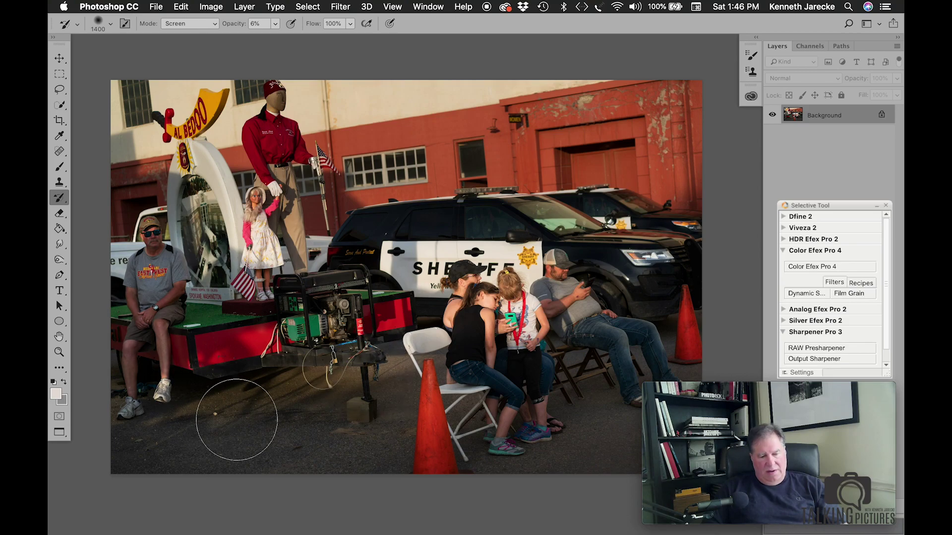
right_click(211, 396)
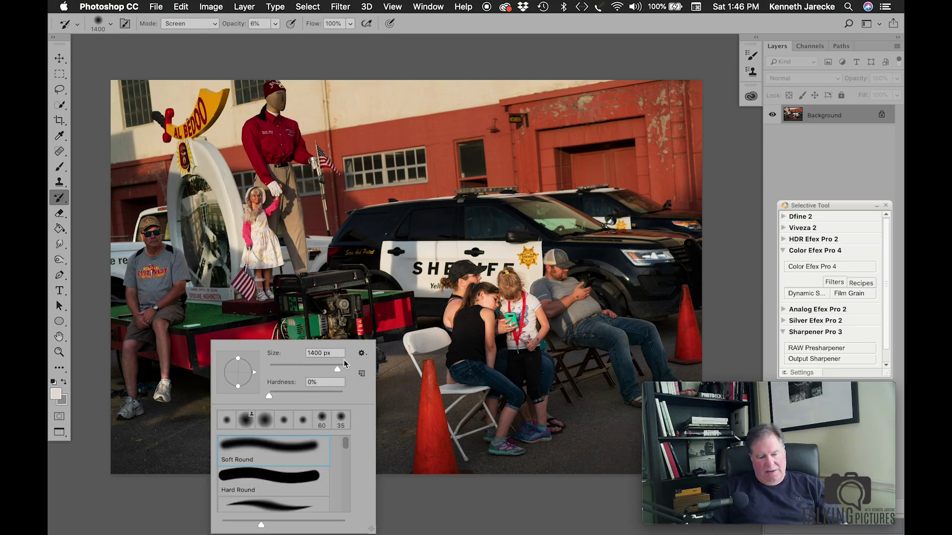
left_click(377, 374)
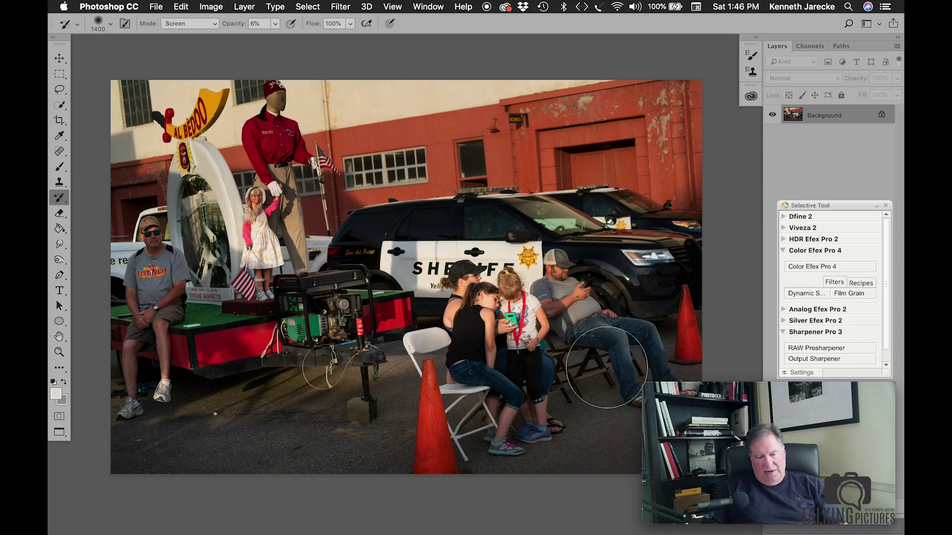
scroll(552, 427, "right", 3)
scroll(574, 414, "down", 1)
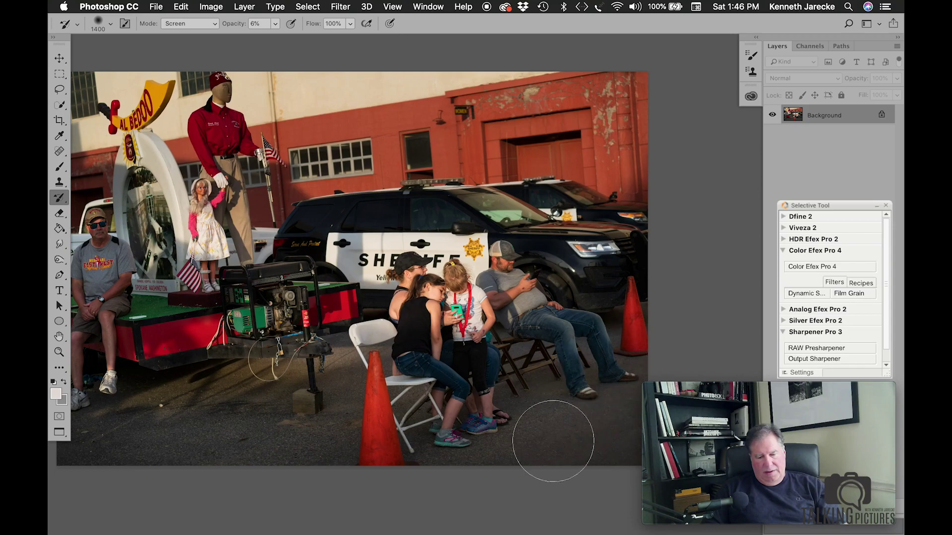
scroll(548, 461, "left", 4)
scroll(542, 484, "left", 5)
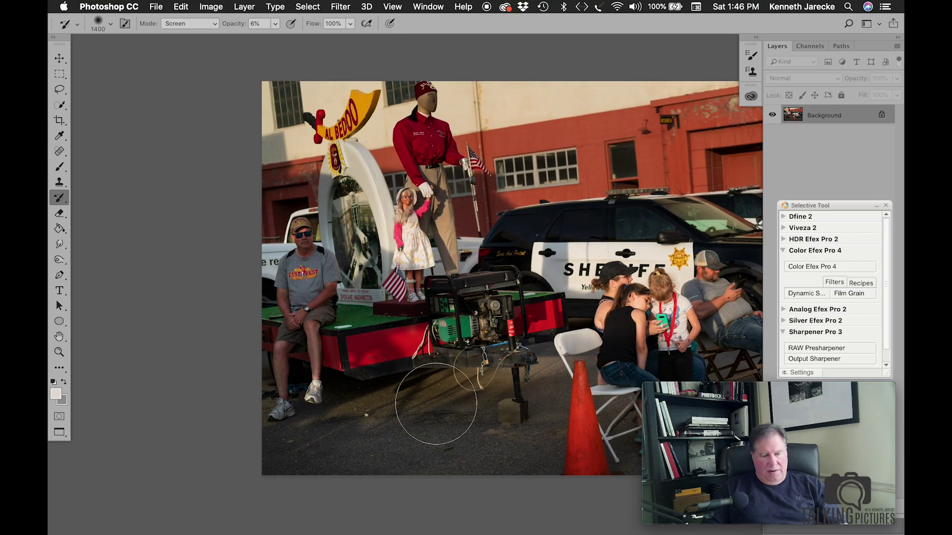
Lighten the seated man's shorts and legs with a 900 px history brush in Screen mode at 6% opacity
left_click(59, 352)
double_click(60, 353)
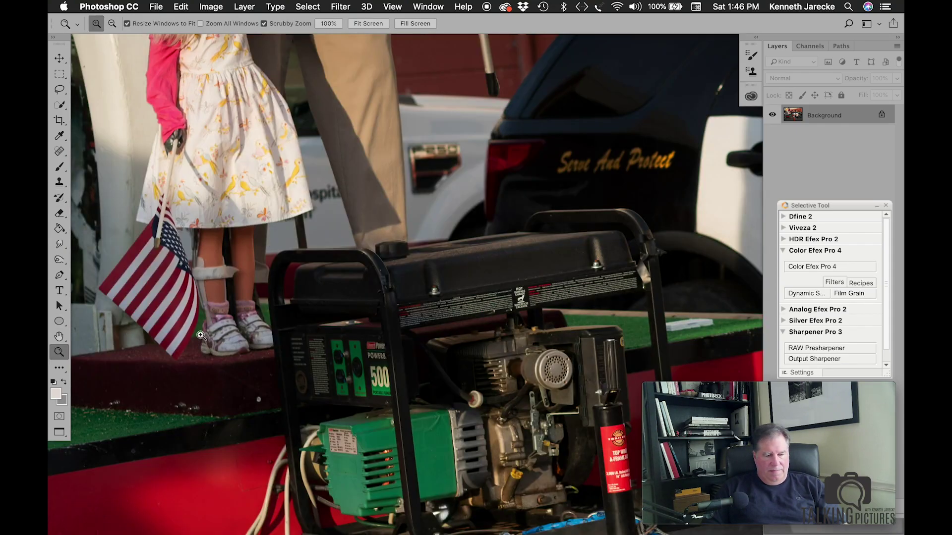
scroll(201, 336, "left", 10)
scroll(201, 335, "left", 5)
scroll(200, 335, "right", 6)
scroll(201, 335, "down", 2)
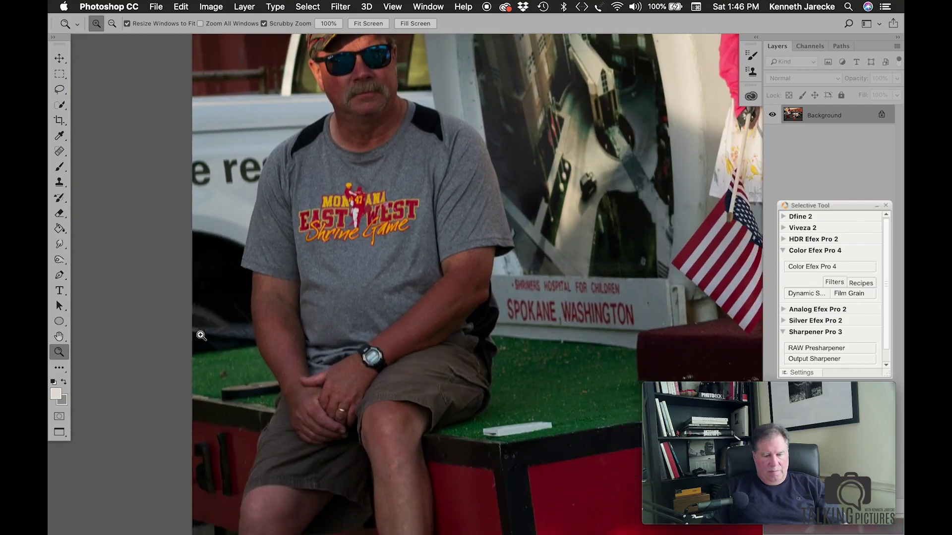
left_click(344, 301, "alt")
left_click(344, 301, "alt")
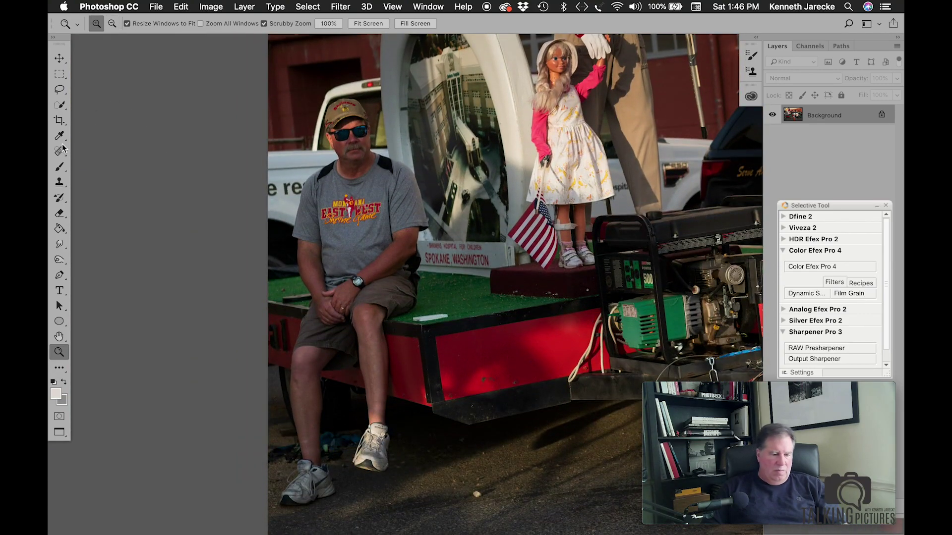
left_click(60, 197)
key("bracketleft")
key("bracketleft")
key("bracketleft")
key("bracketleft")
key("bracketleft")
left_click_drag(353, 356, 329, 444)
mouse_move(350, 327)
left_mouse_down()
mouse_move(348, 391)
mouse_move(358, 451)
left_mouse_up()
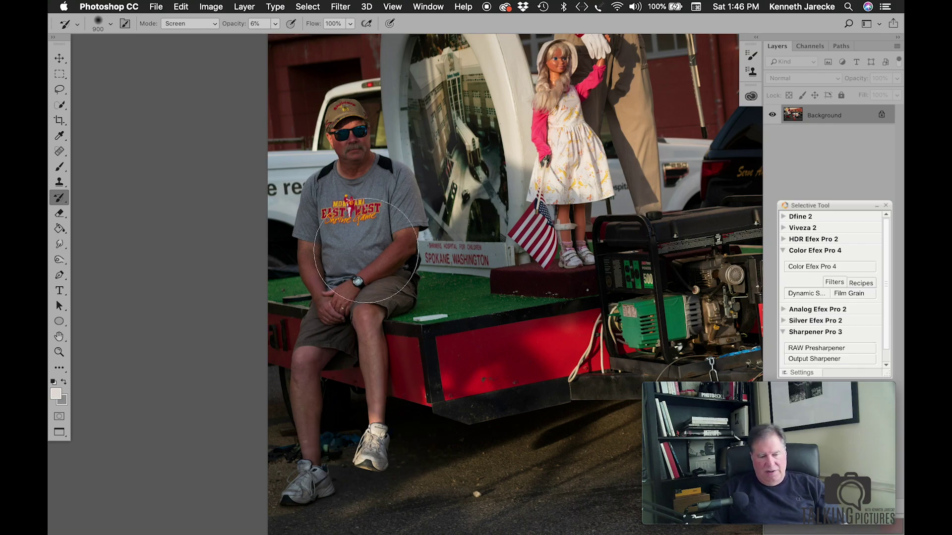
Reduce the history brush to 500 px for the seated man's hands and lap
key("bracketleft")
key("bracketleft")
key("bracketleft")
key("bracketleft")
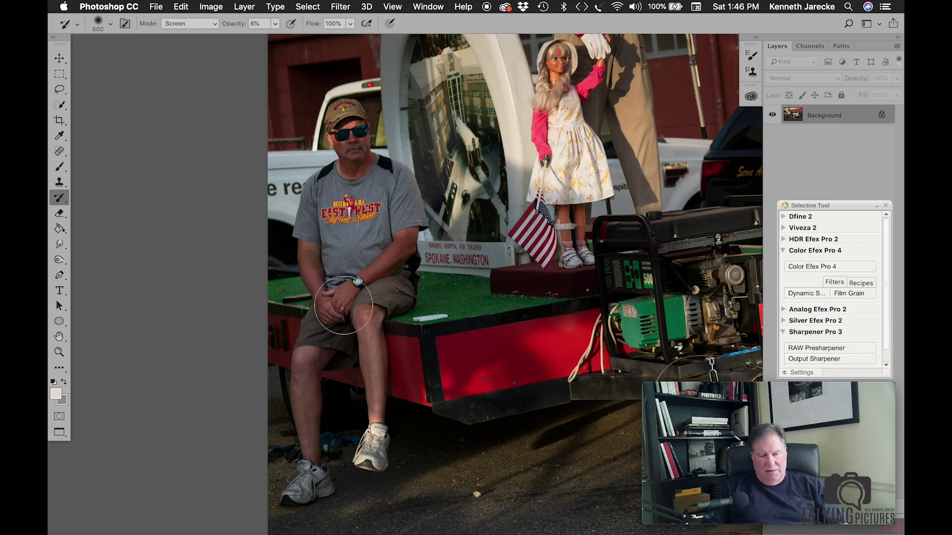
Get close to the seated man's face and reduce the history brush to 125 px
left_click(60, 352)
mouse_move(372, 156)
left_mouse_down()
mouse_move(362, 144)
mouse_move(372, 145)
left_mouse_up()
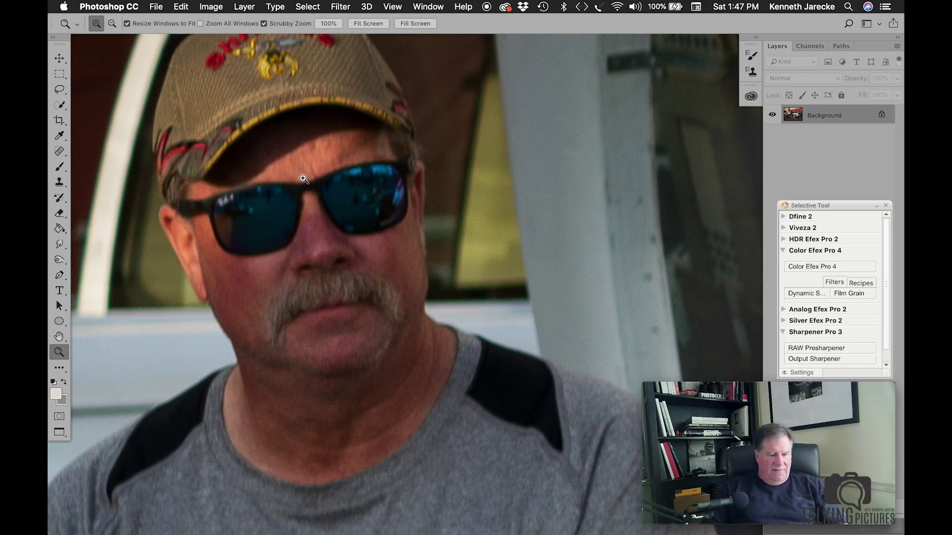
left_click(60, 197)
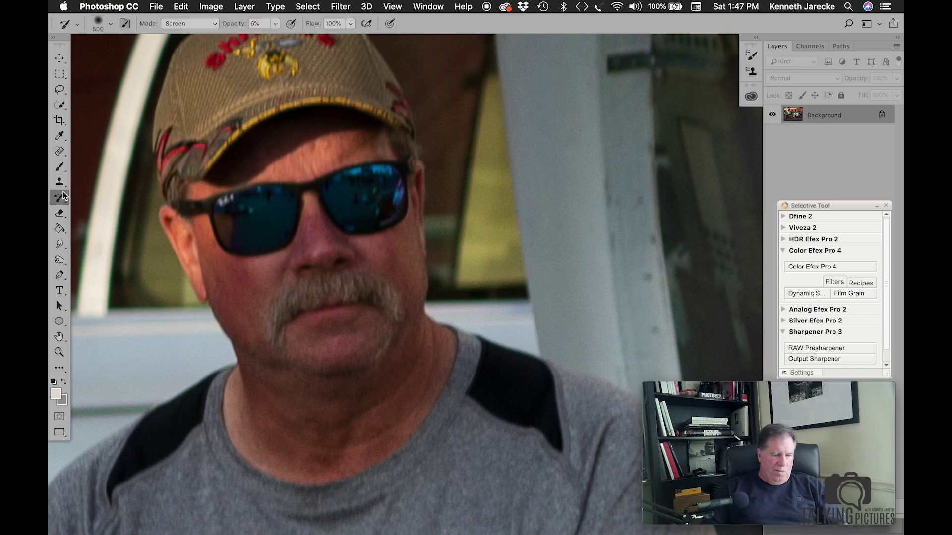
key("bracketleft")
key("bracketleft")
key("bracketleft")
key("bracketleft")
key("bracketleft")
key("bracketleft")
key("bracketleft")
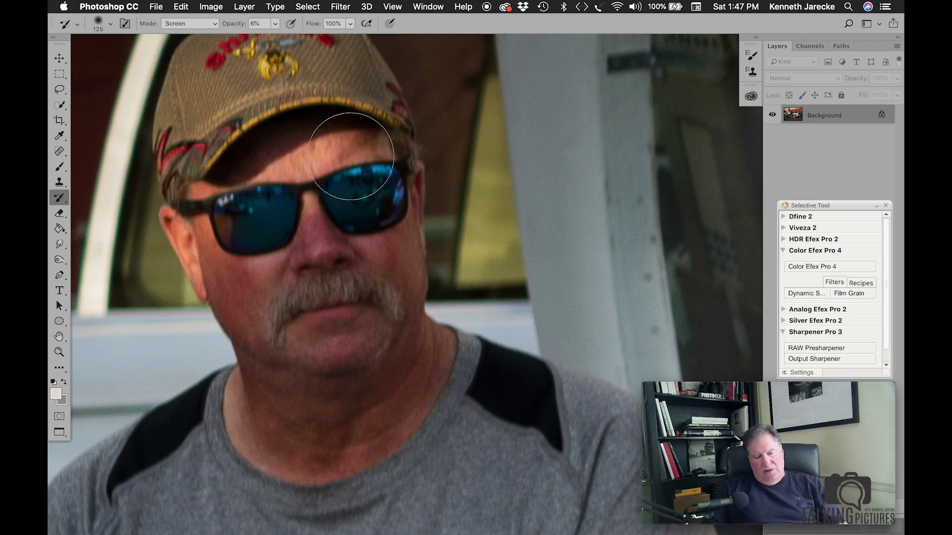
Check the man's face within the wider scene, return close to it and reduce the history brush to 80 px
left_click(60, 352)
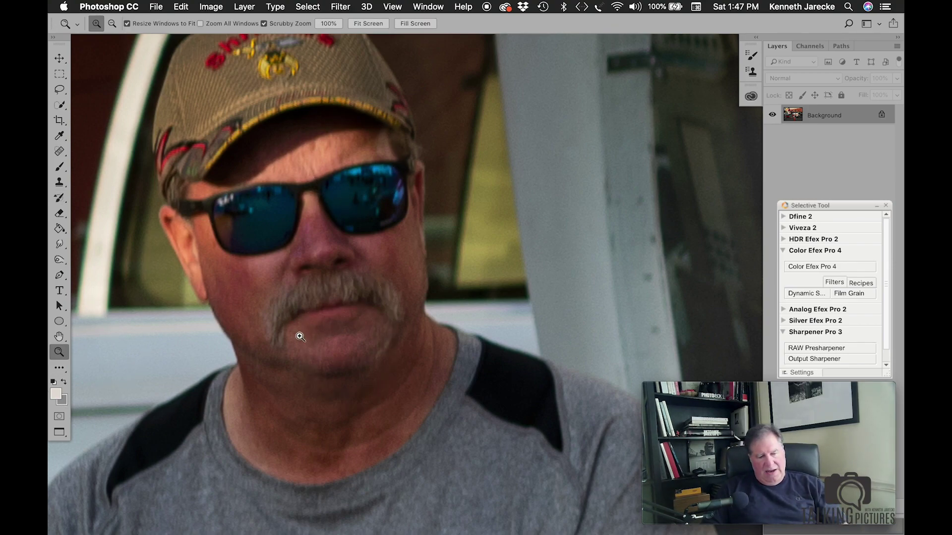
left_click(332, 337, "alt")
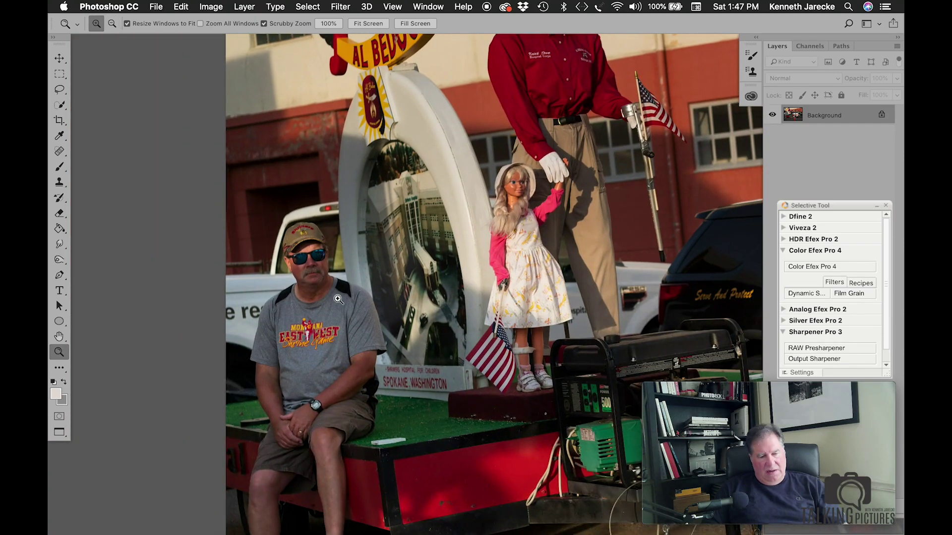
left_click(329, 287)
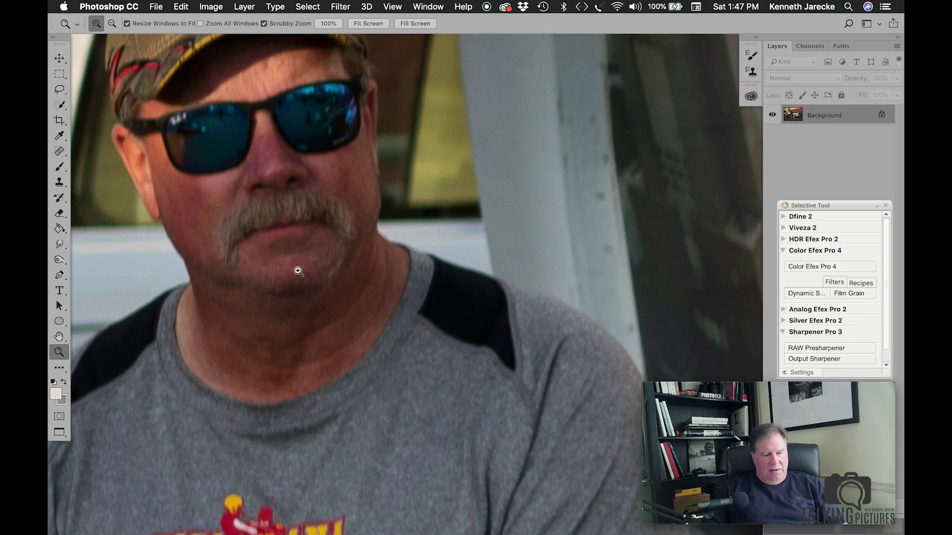
left_click(60, 197)
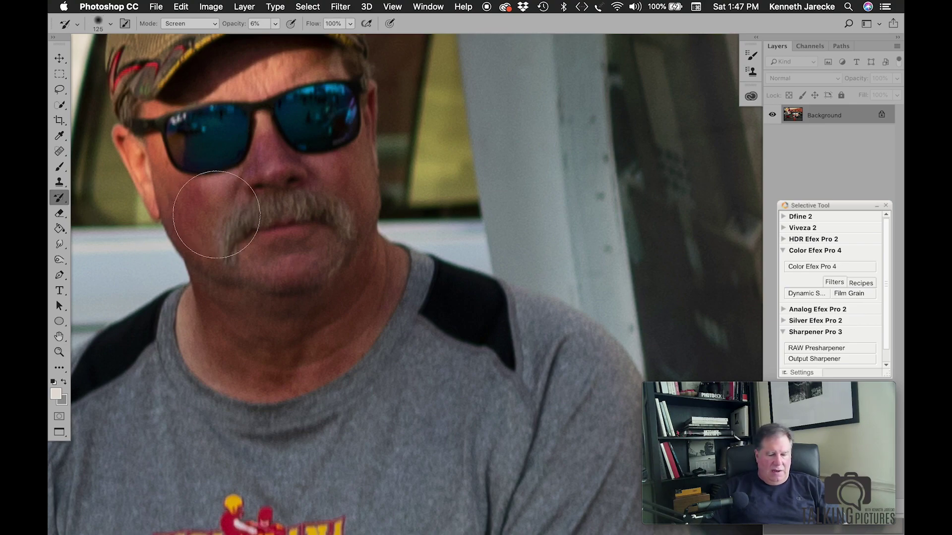
key("bracketleft")
key("bracketleft")
key("bracketleft")
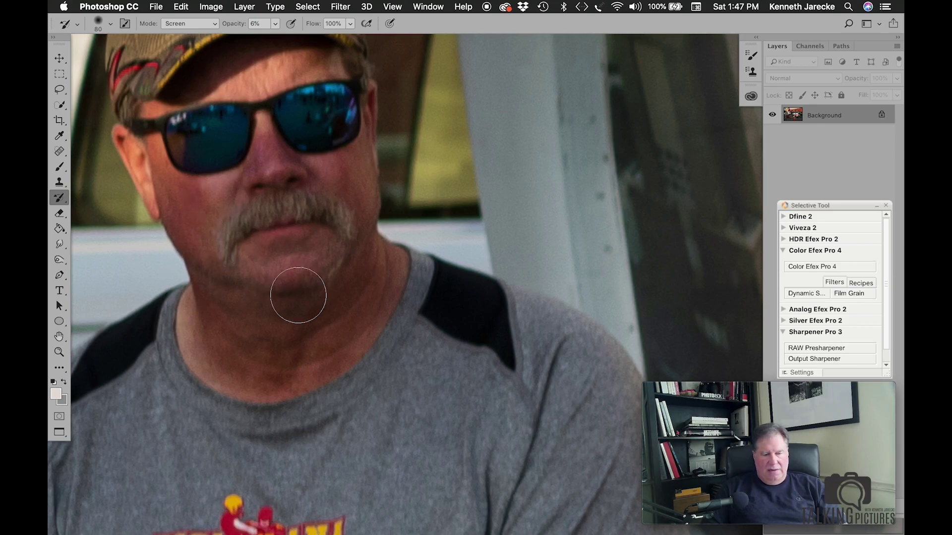
Examine the generator, the faces of the woman and two girls, and the whole seated group beside the sheriff's car
scroll(298, 295, "down", 15)
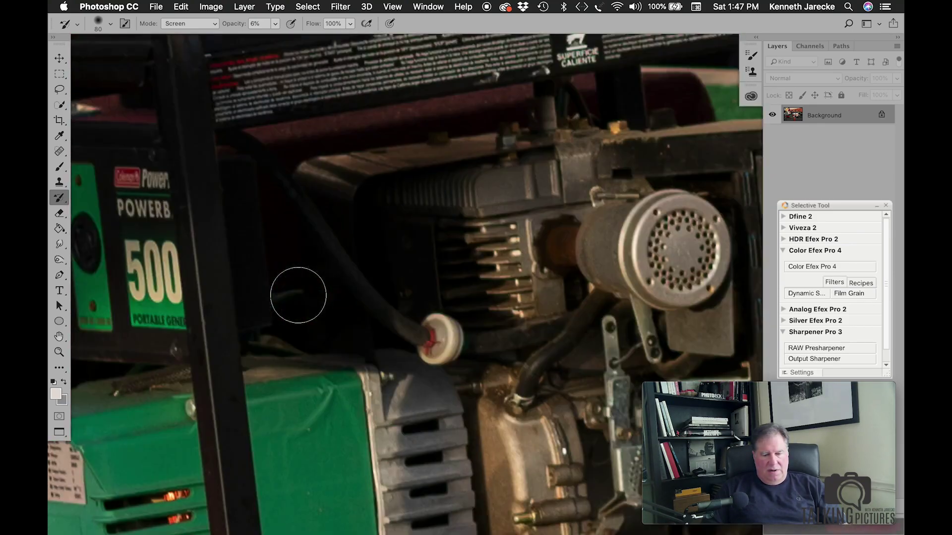
scroll(298, 295, "up", 15)
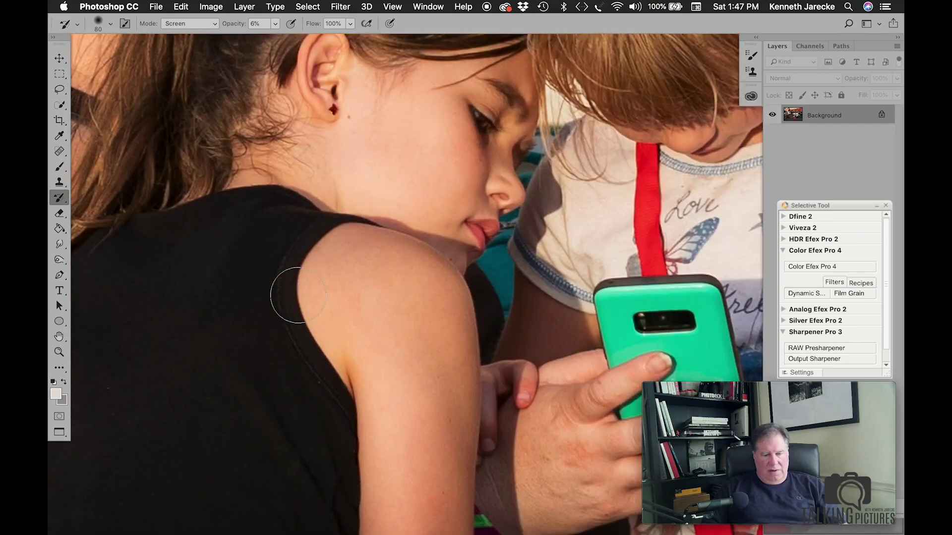
scroll(298, 295, "up", 15)
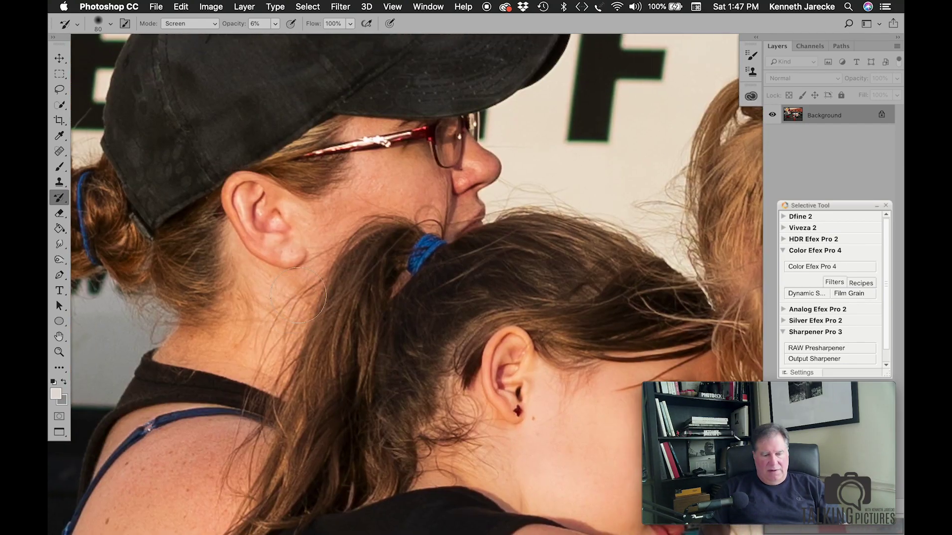
scroll(298, 296, "down", 10)
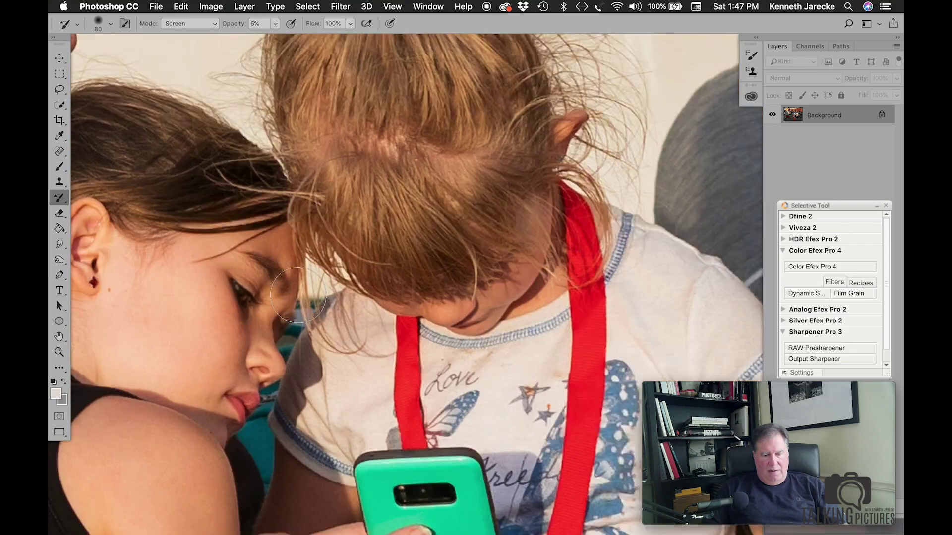
scroll(298, 296, "up", 3)
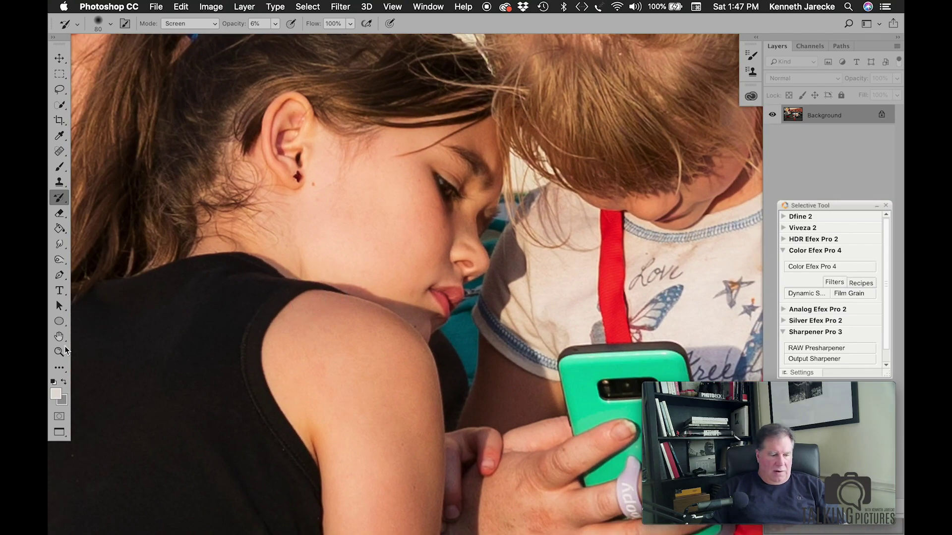
left_click(60, 352)
left_click(370, 317, "alt")
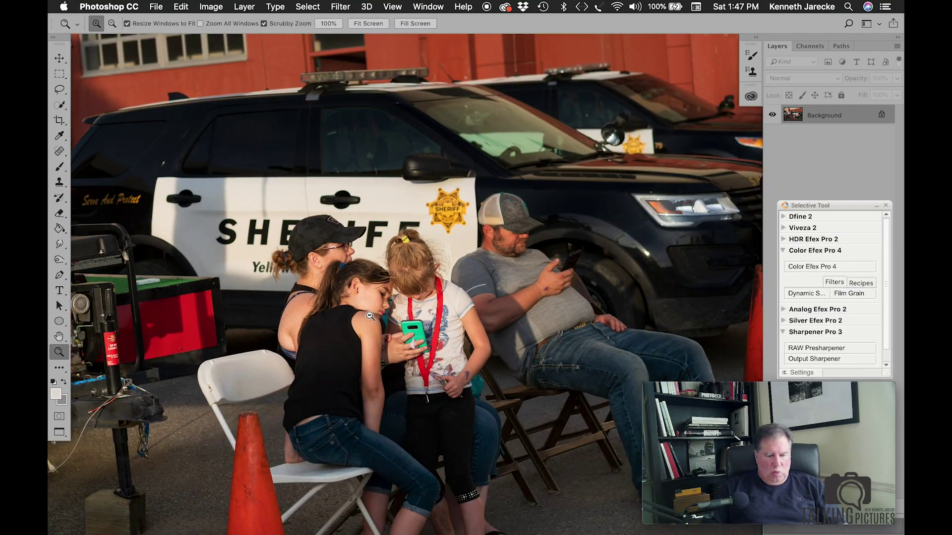
scroll(361, 321, "down", 5)
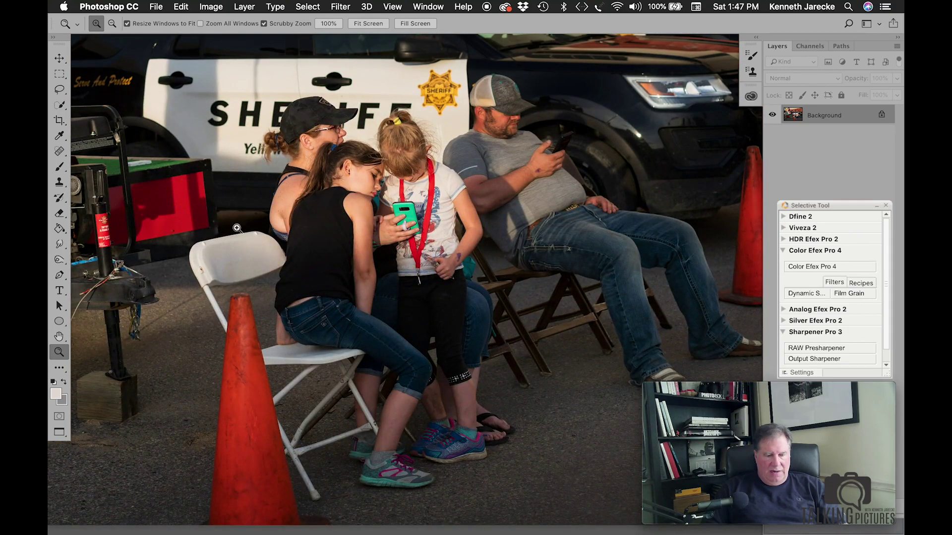
Switch the history brush to Multiply mode and enlarge it to 175 px for the seated group
left_click(59, 198)
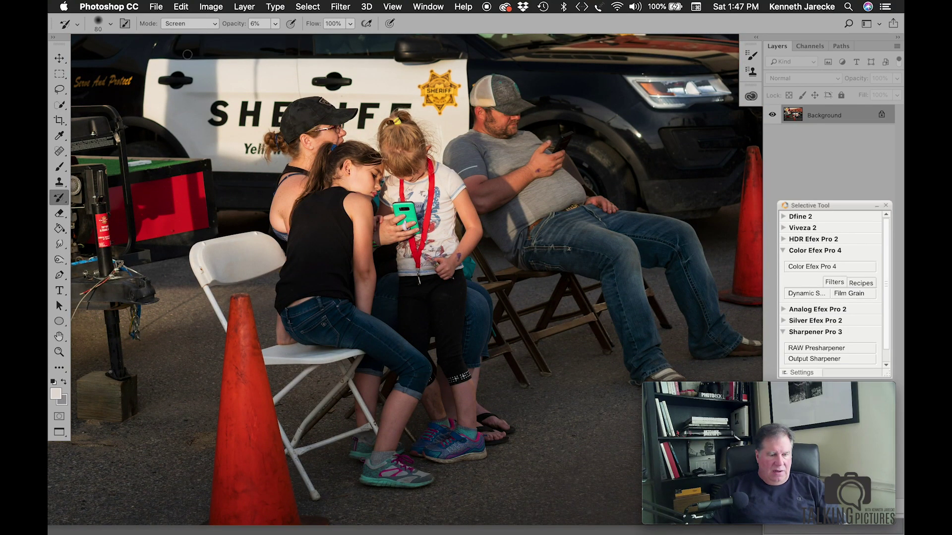
left_click(195, 23)
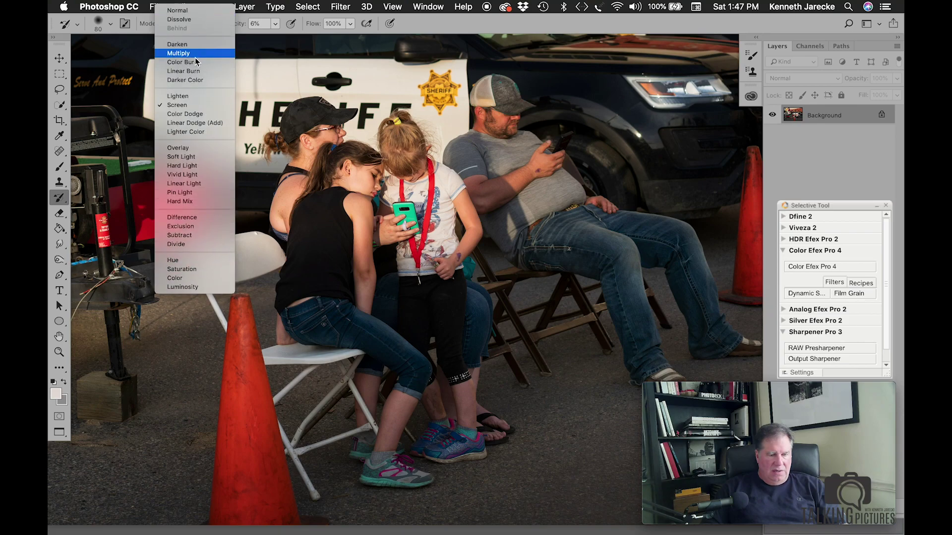
left_click(196, 53)
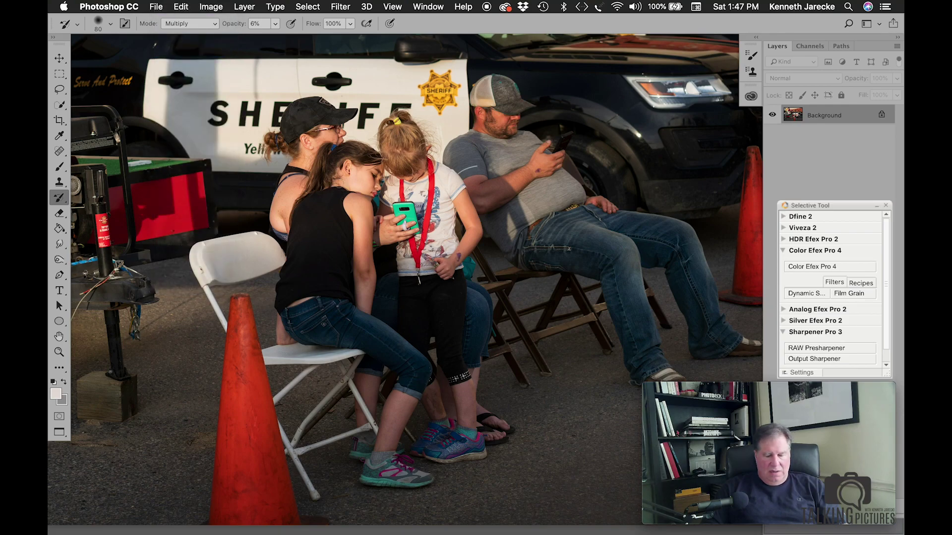
key("bracketright")
key("bracketright")
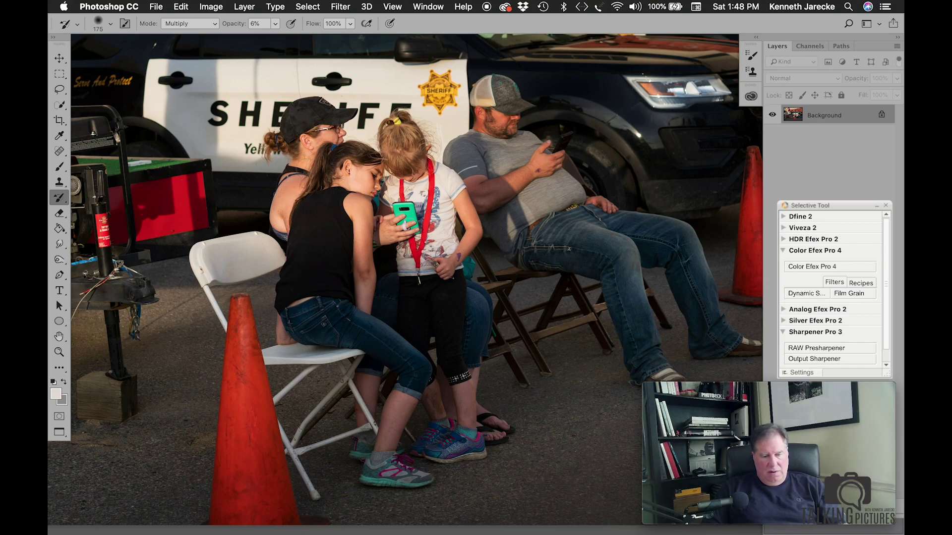
Examine the pavement, the sheriff's cars, the seated group and the mannequin on the float for areas needing darkening
scroll(405, 275, "down", 2)
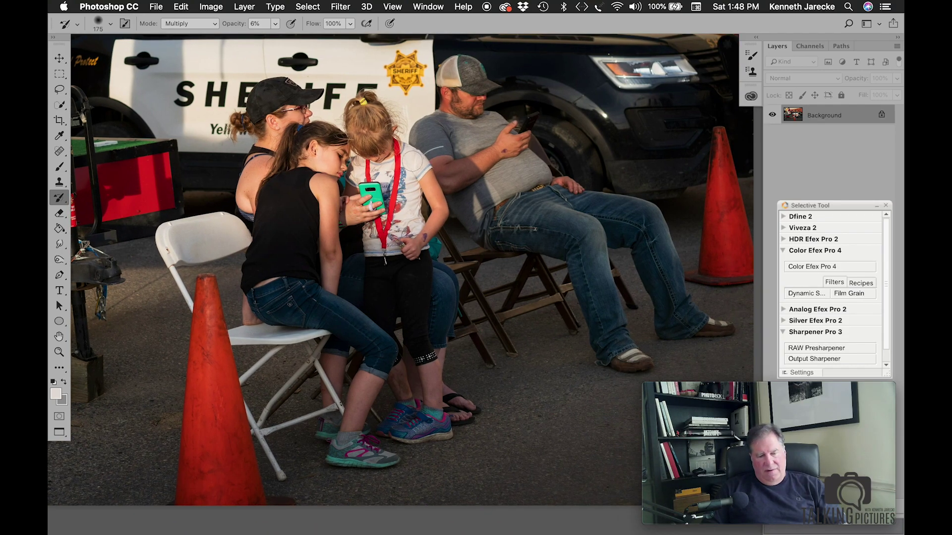
scroll(442, 261, "down", 3)
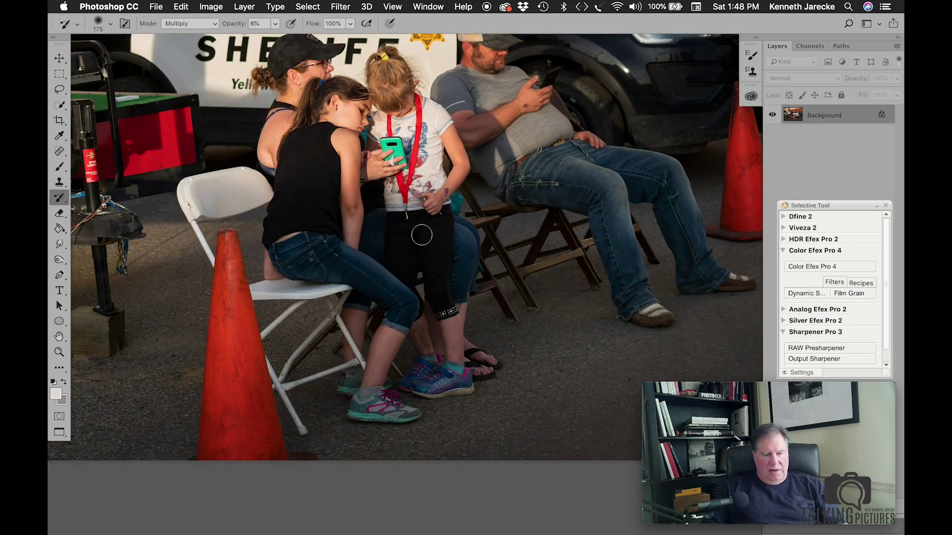
scroll(422, 232, "right", 3)
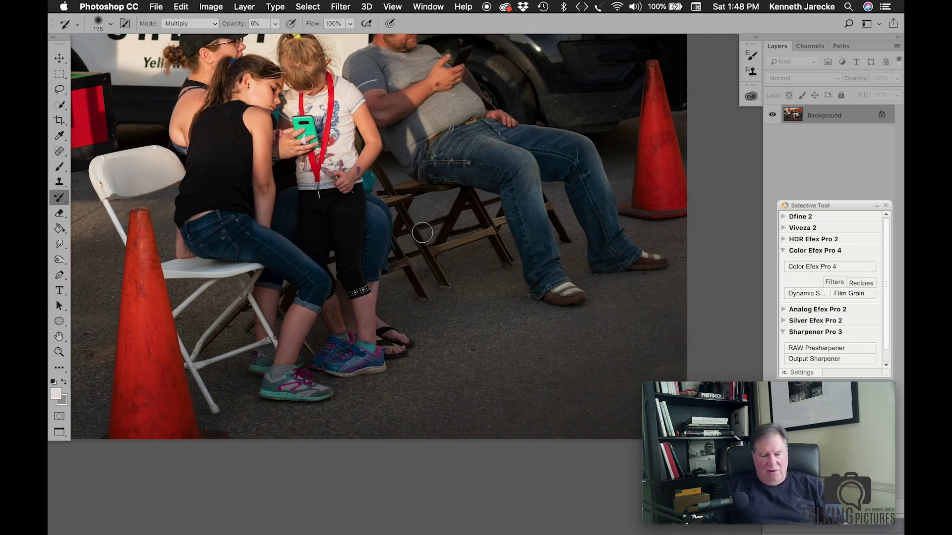
scroll(422, 232, "up", 5)
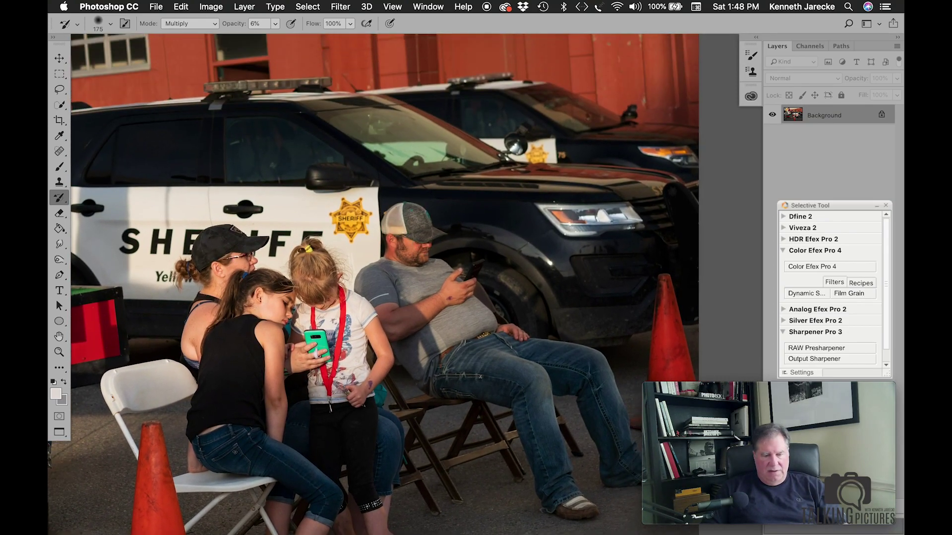
scroll(367, 218, "left", 6)
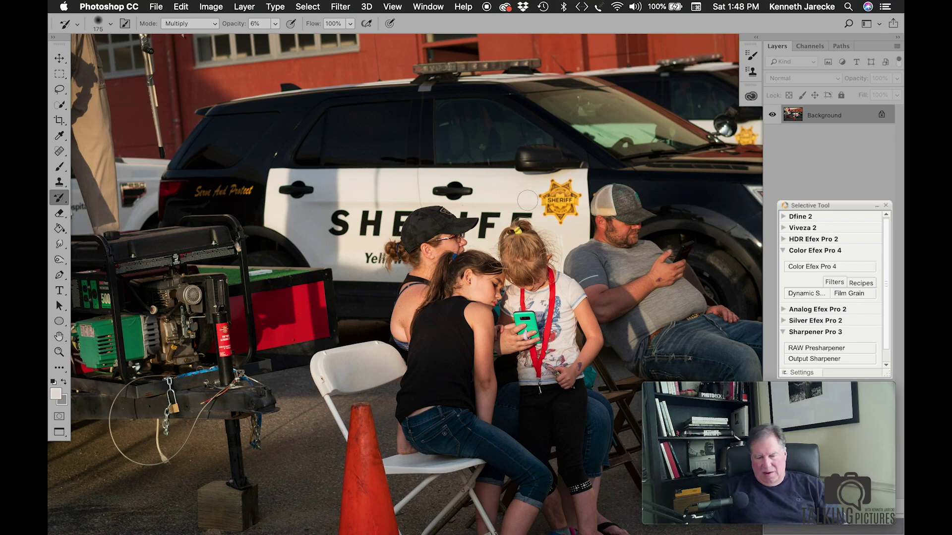
scroll(528, 200, "up", 6)
scroll(528, 200, "left", 6)
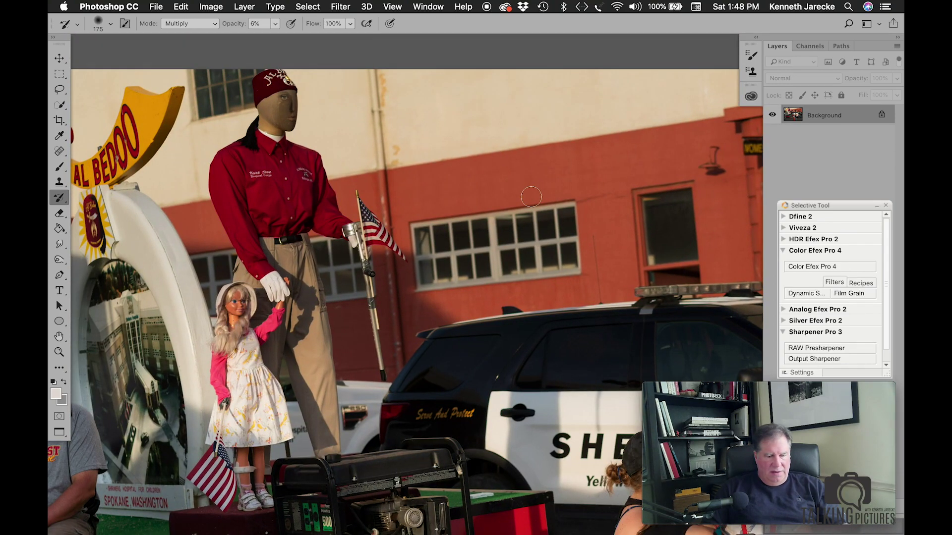
Examine the mannequin and doll on the float, the seated man in sunglasses and the overall scene
scroll(530, 197, "down", 2)
scroll(530, 196, "left", 2)
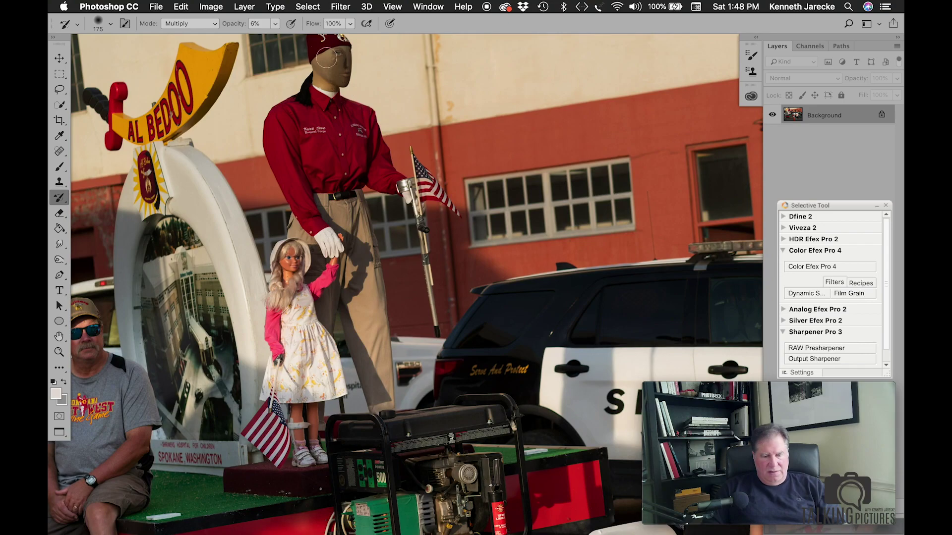
scroll(331, 73, "down", 3)
scroll(332, 73, "left", 4)
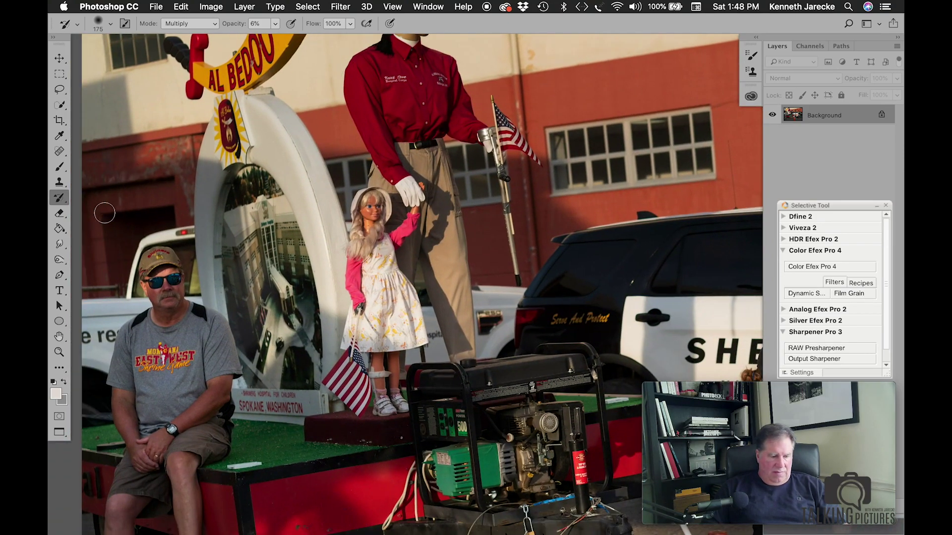
left_click(59, 352)
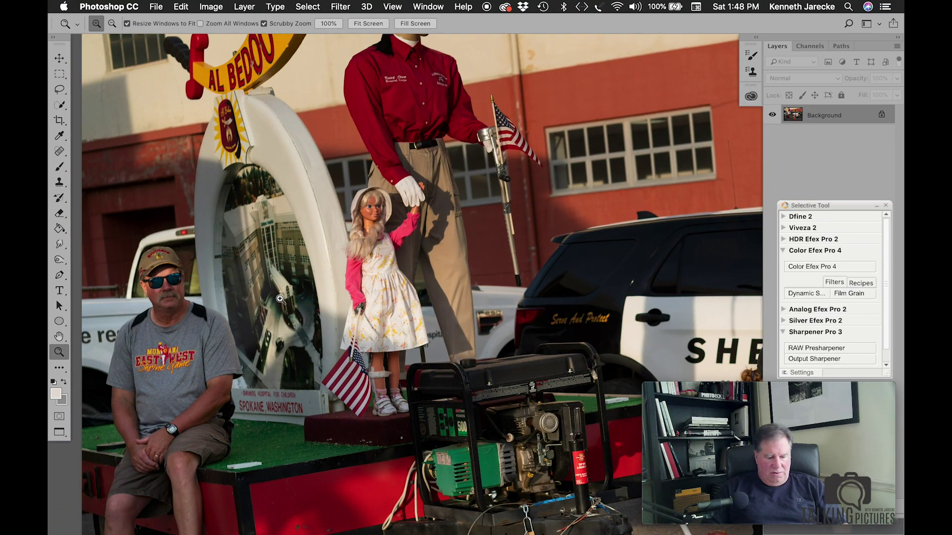
left_click(280, 299, "alt")
left_click(280, 299, "alt")
Crop the parade photo with the Social Media preset at 21 x 14 in and 144 px/in, and view it at 100%
left_click(284, 268)
scroll(283, 268, "right", 3)
scroll(283, 268, "down", 1)
left_click(59, 120)
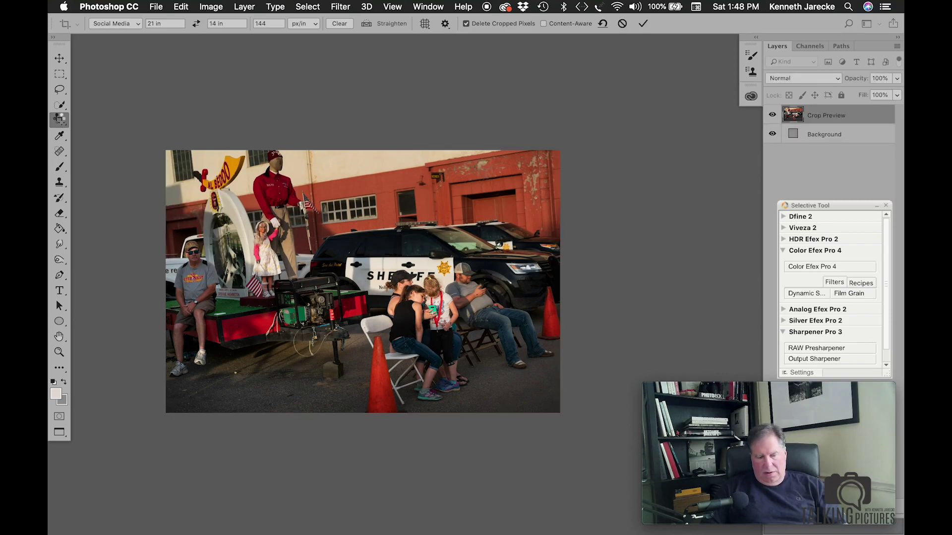
double_click(59, 352)
Apply the Color Efex Pro 4 recipe A Normal Grain, and sharpen the photo with the Sharpener Pro 3 Output Sharpener for display
scroll(59, 355, "right", 8)
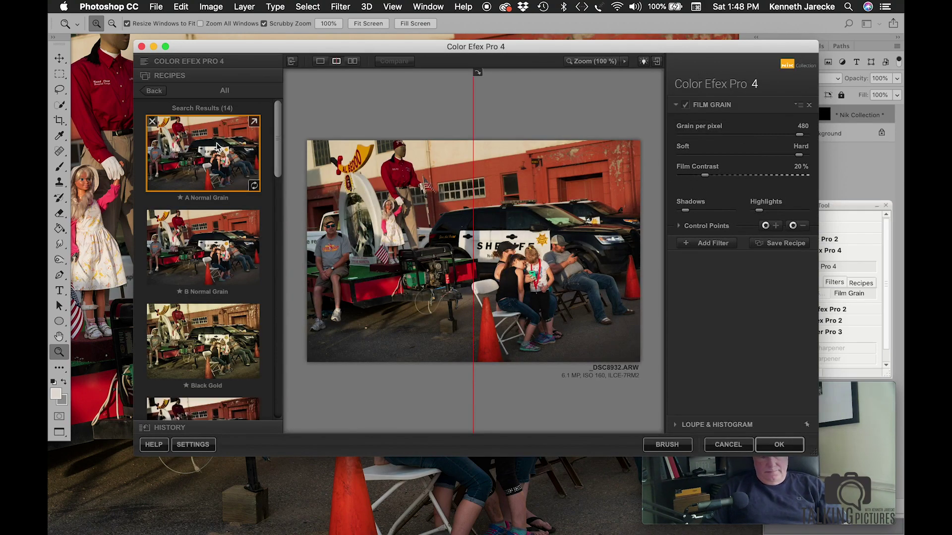
key("Return")
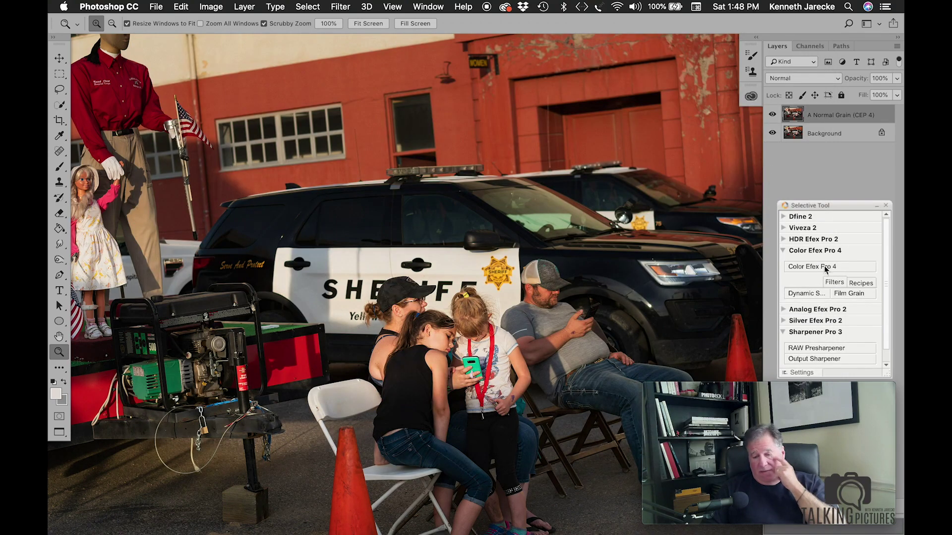
left_click(816, 356)
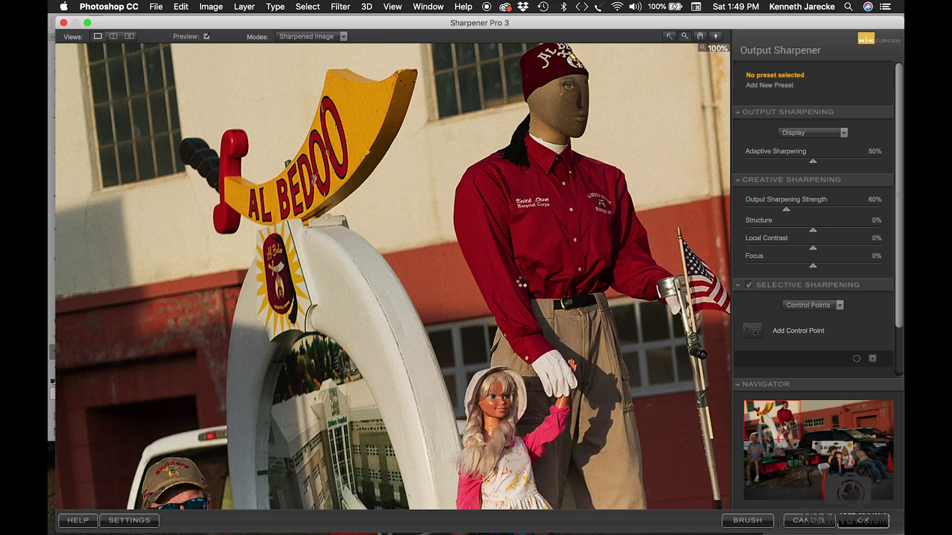
key("Return")
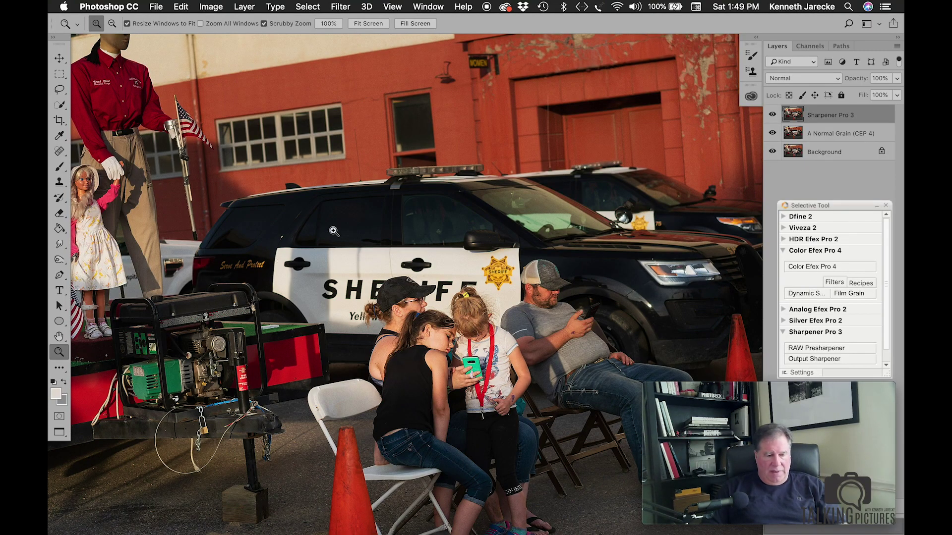
Examine the grain and sharpening on the red building, sheriff's cars and float, and in the whole photo
scroll(333, 231, "down", 5)
scroll(333, 231, "up", 10)
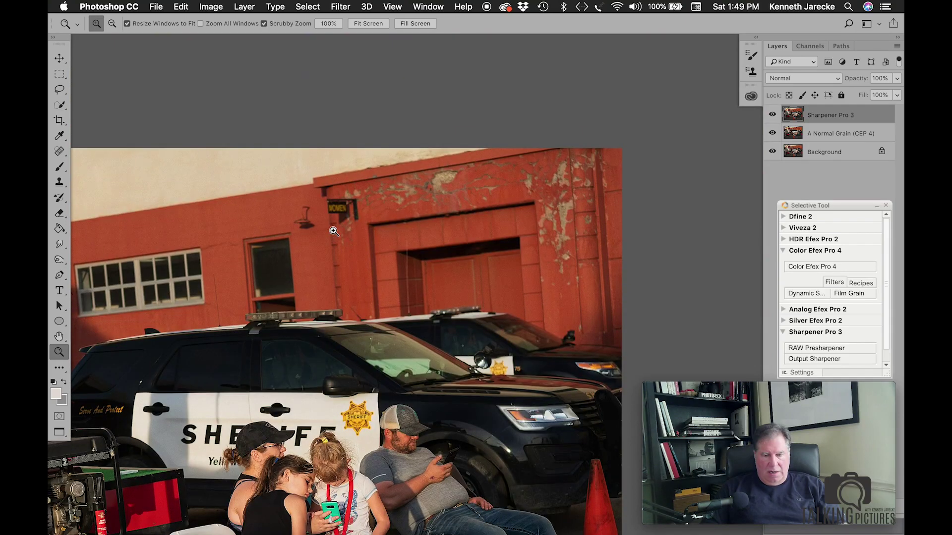
scroll(333, 231, "left", 10)
scroll(333, 231, "down", 5)
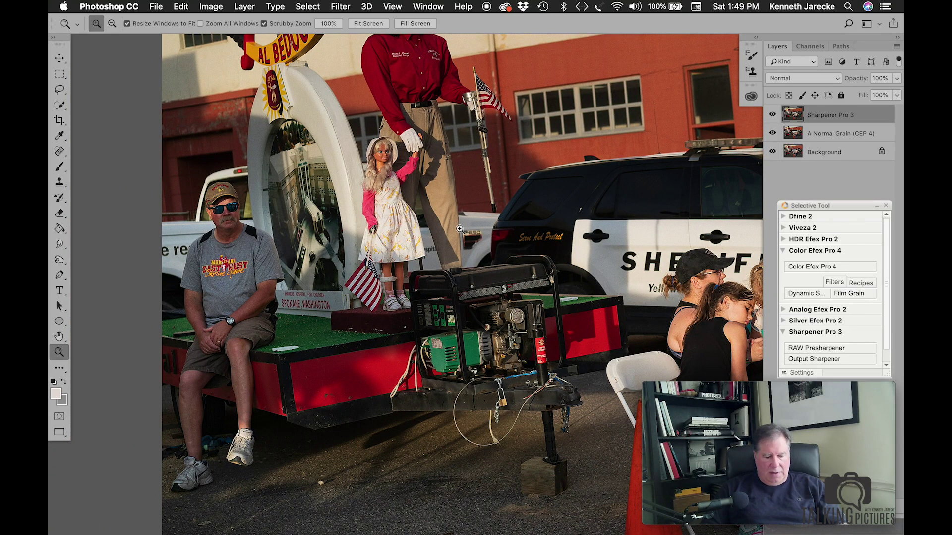
key("super+minus")
key("super+minus")
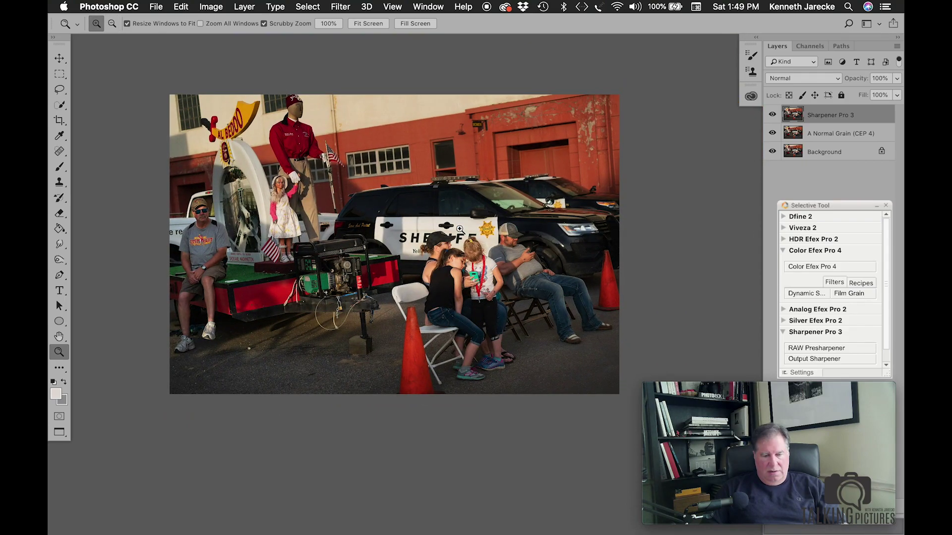
Save the finished photo as a JPEG named _DSC8932 in the MontanaFair Social Media folder on the desktop
left_click(158, 6)
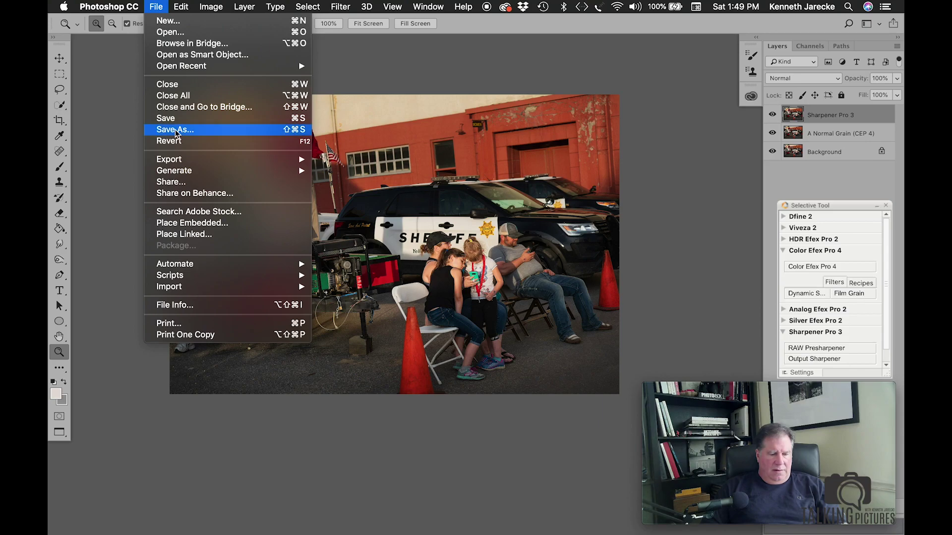
left_click(489, 97)
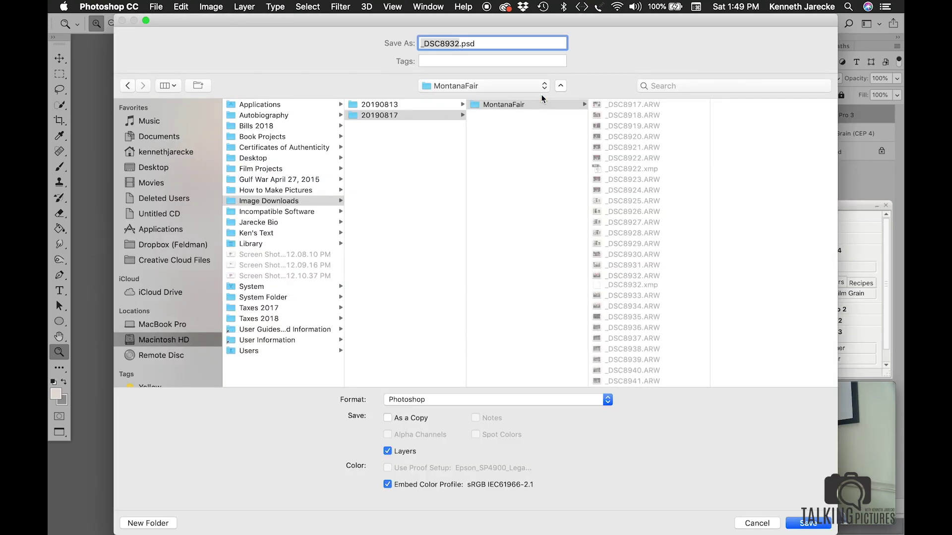
left_click(543, 86)
left_click(490, 164)
left_click(469, 399)
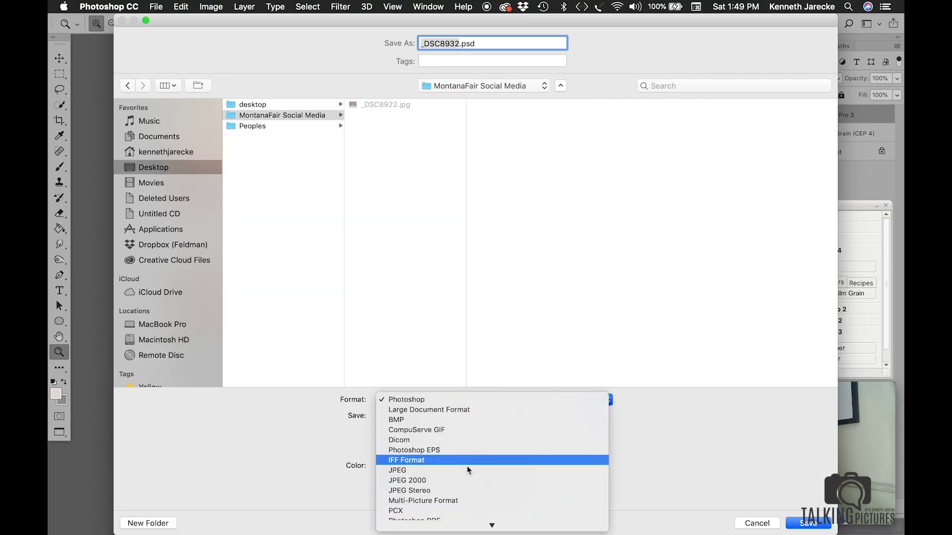
left_click(469, 469)
key("Return")
key("Return")
Close the parade document without saving its changes, and open _DSC8935.ARW from Photo Mechanic in Camera Raw
key("super+w")
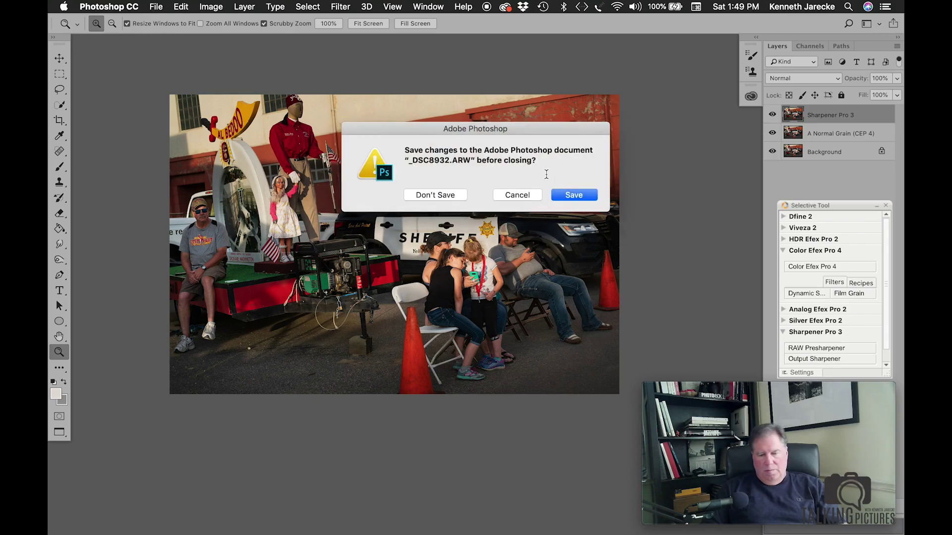
left_click(436, 194)
left_click(873, 17)
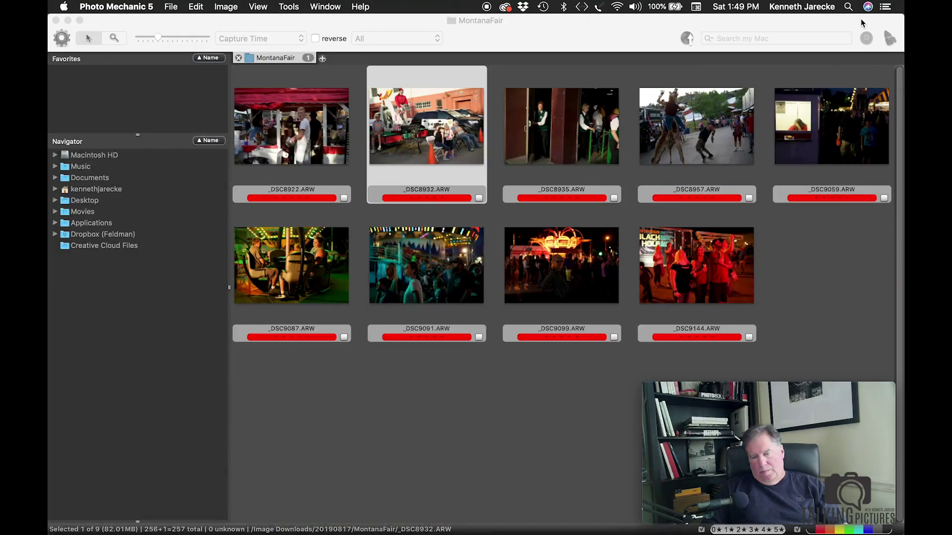
left_click(555, 135)
key("super+e")
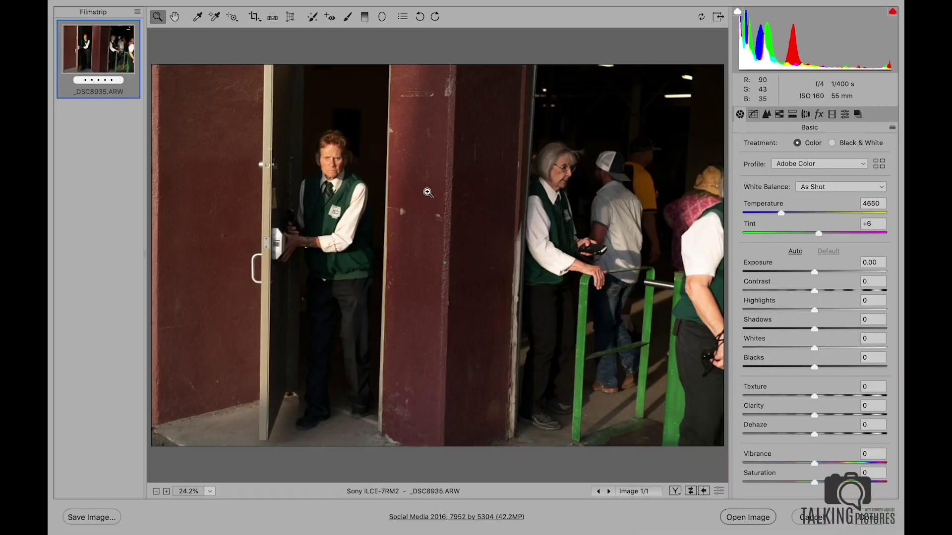
Add a large radial filter with exposure -1.00, centred on the red pillar and surrounding the attendants, to darken the photo's edges
left_click(503, 297, "alt")
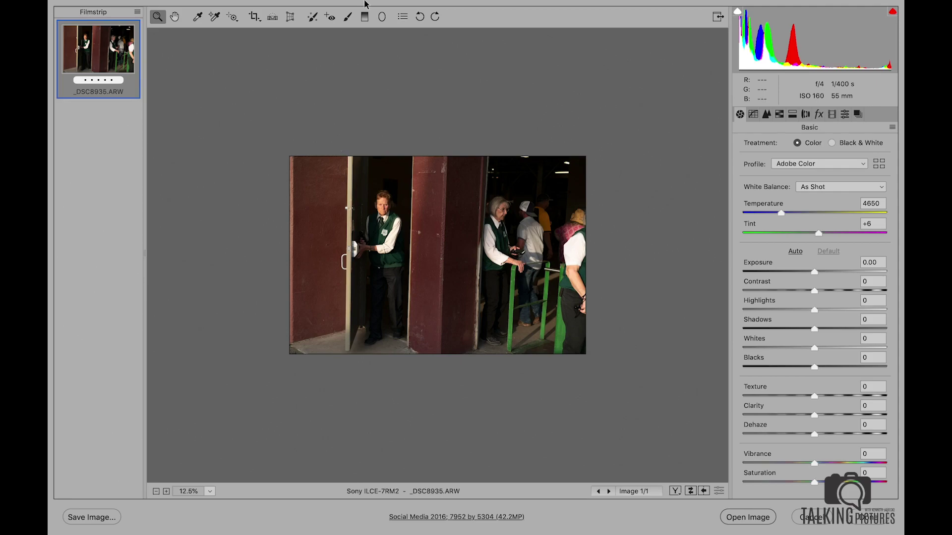
left_click(377, 20)
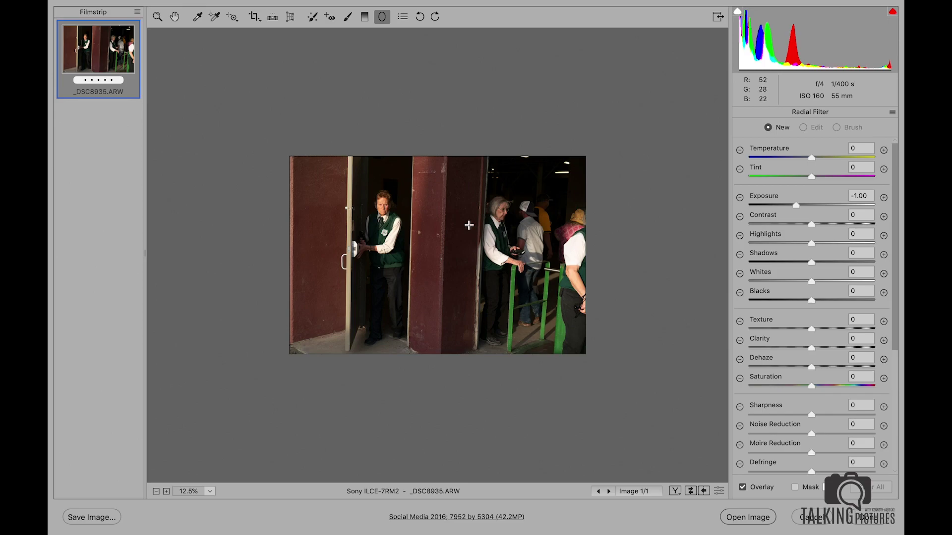
left_click_drag(444, 212, 562, 296)
left_click_drag(447, 214, 439, 255)
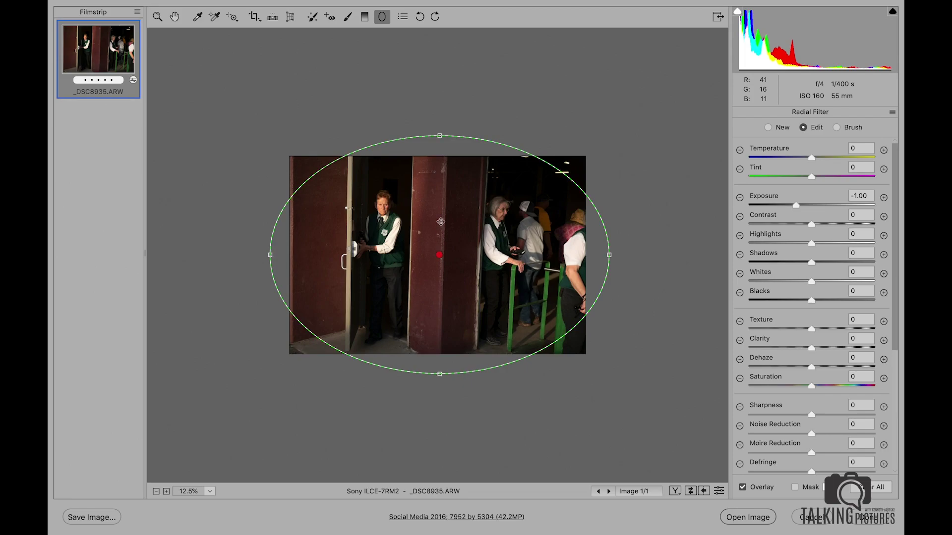
left_click_drag(438, 122, 420, 113)
left_click_drag(441, 254, 432, 255)
left_click(158, 18)
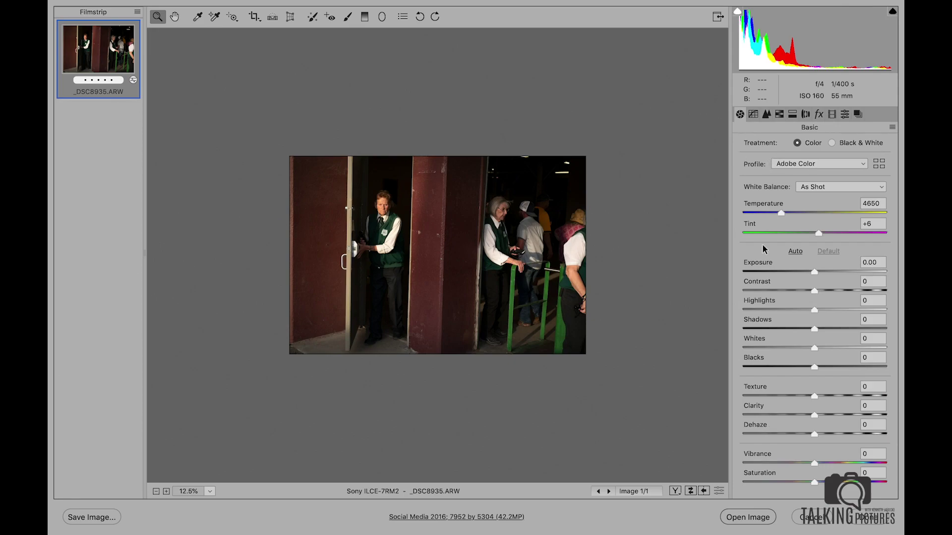
Set Whites to -23, Highlights to -18, Contrast to +21 and Tint to +4, judging the tint on the doorway attendant's face
left_click(797, 347)
left_click(801, 309)
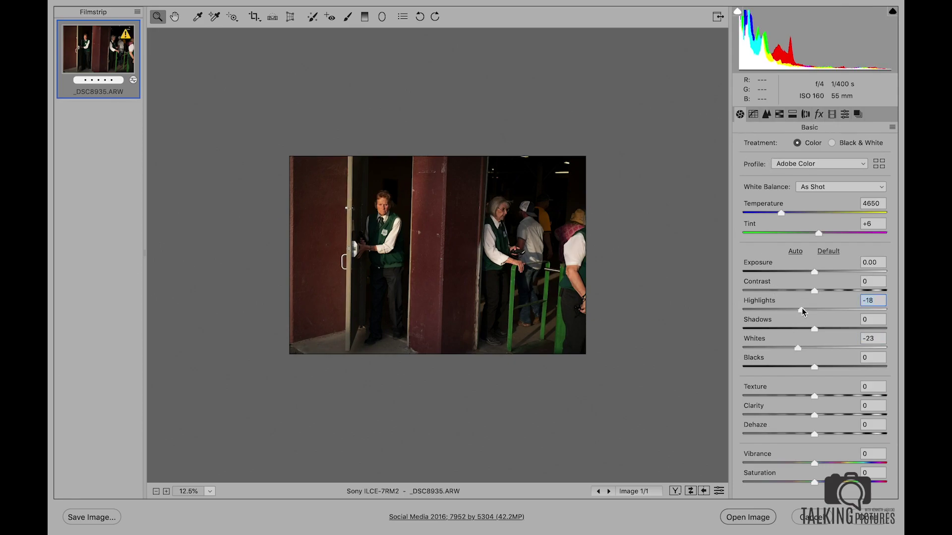
left_click(831, 290)
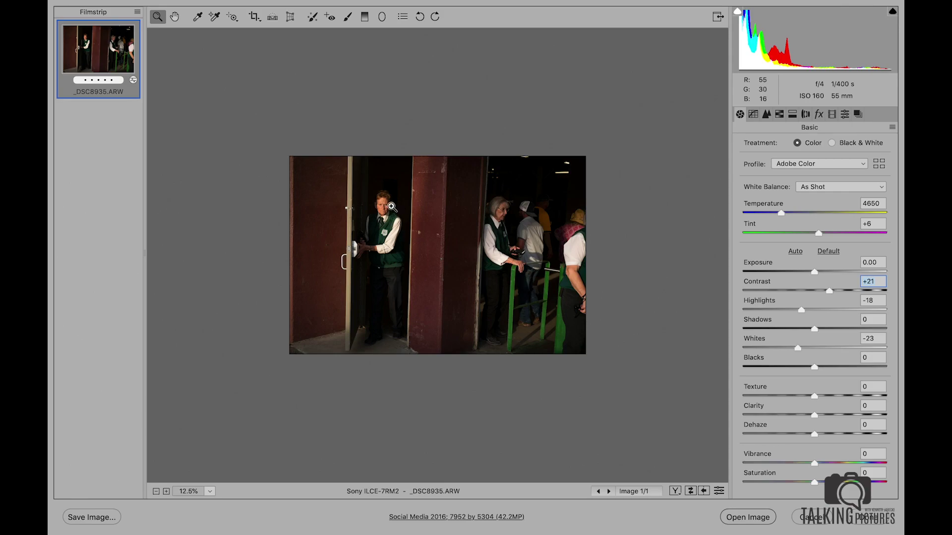
left_click_drag(379, 214, 462, 196)
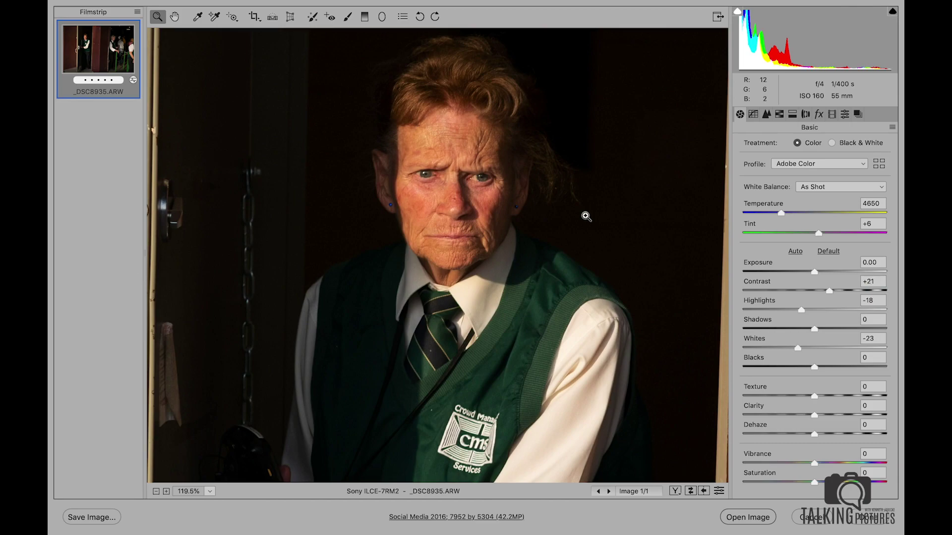
left_click(818, 233)
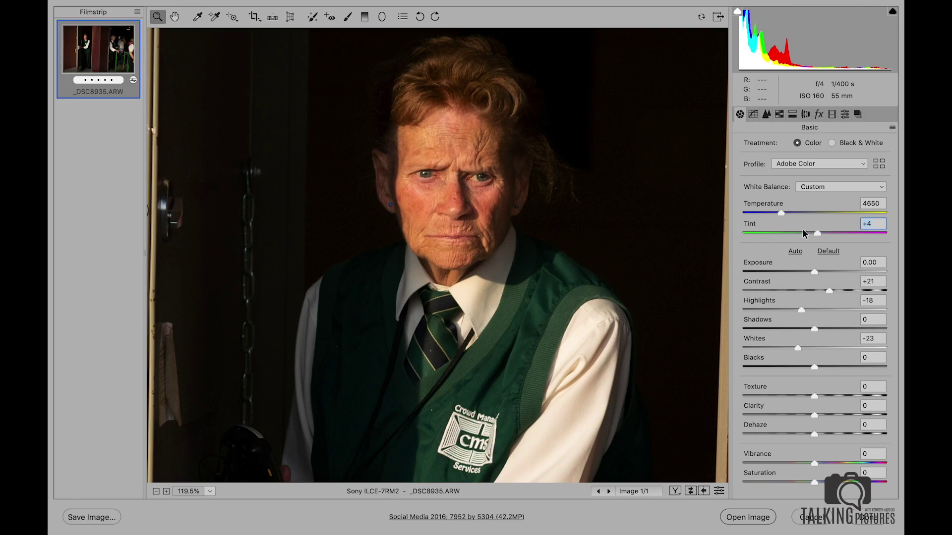
Set Shadows to +20 for the whole doorway photo and open the image in Photoshop
left_click(627, 274, "alt")
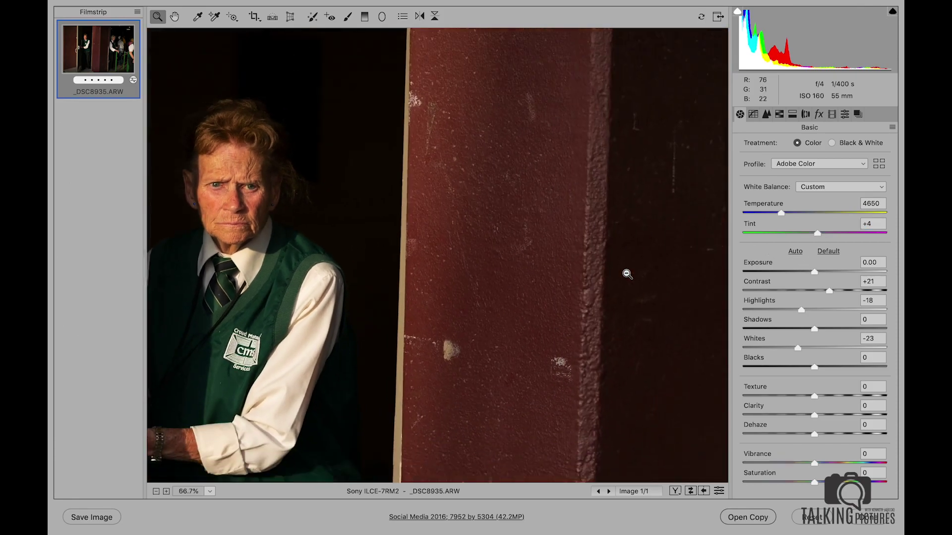
left_click(627, 274, "alt")
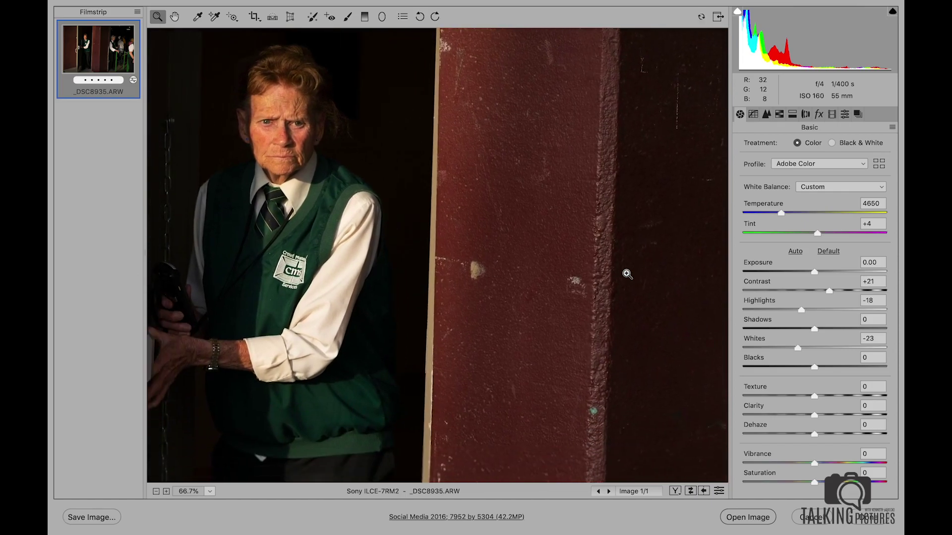
left_click(627, 274, "alt")
left_click(627, 274, "alt")
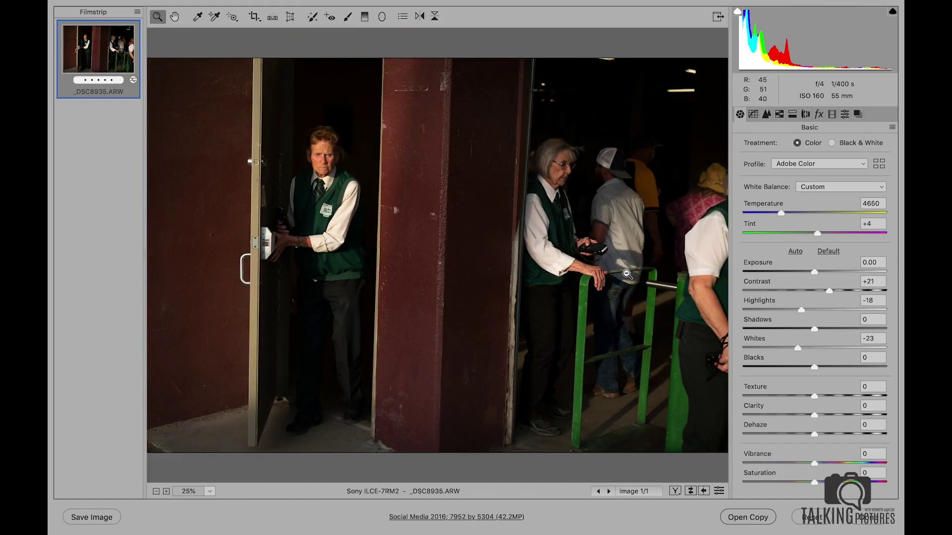
left_click(627, 274, "alt")
left_click(627, 274, "alt")
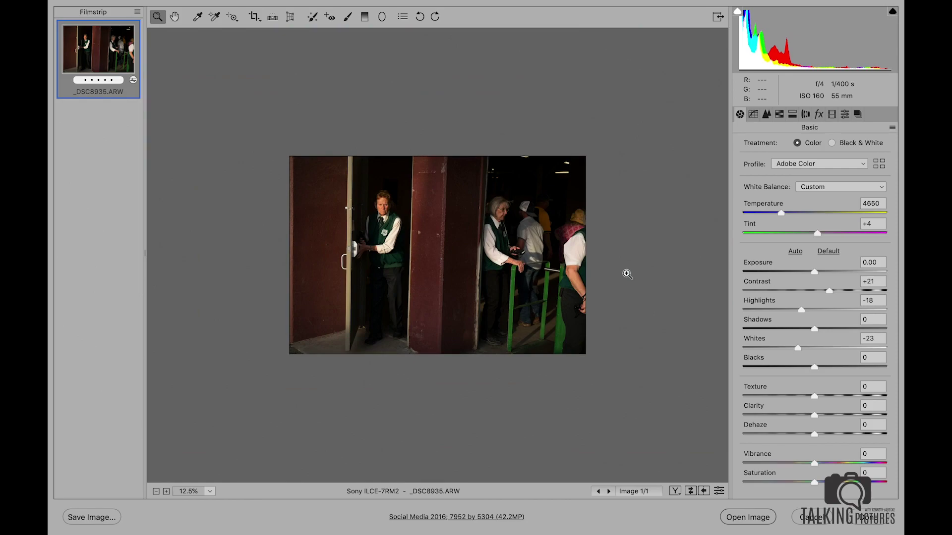
left_click(828, 327)
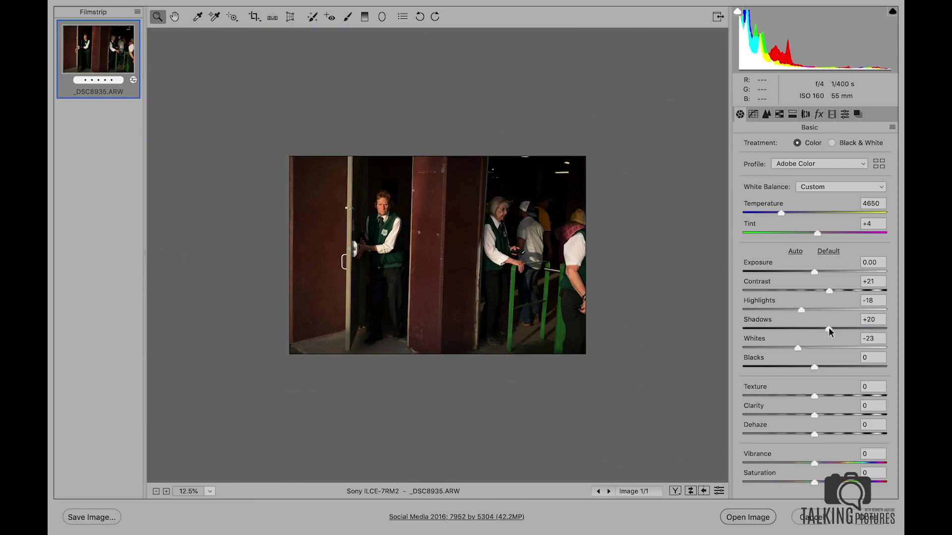
left_click(743, 516)
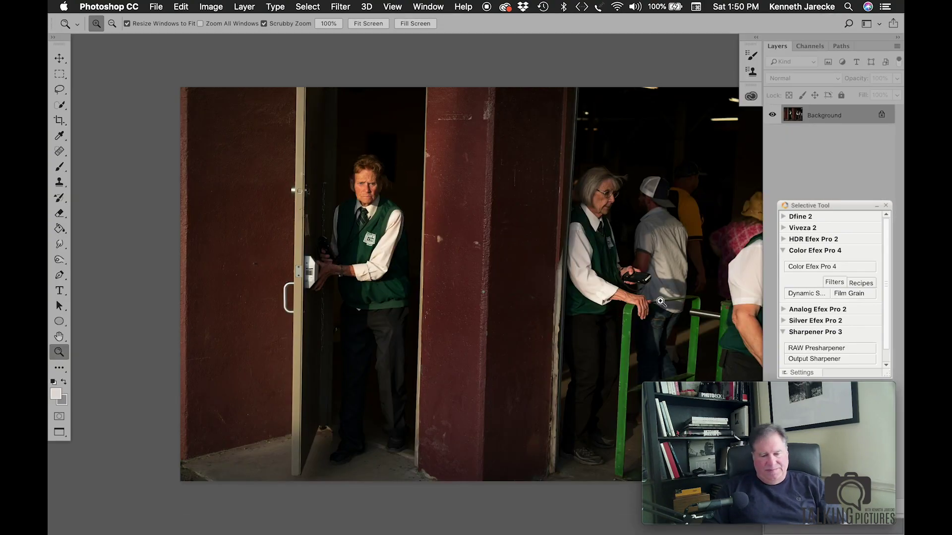
Switch to the history brush for the doorway photo and set its size to 500 px
scroll(424, 174, "right", 3)
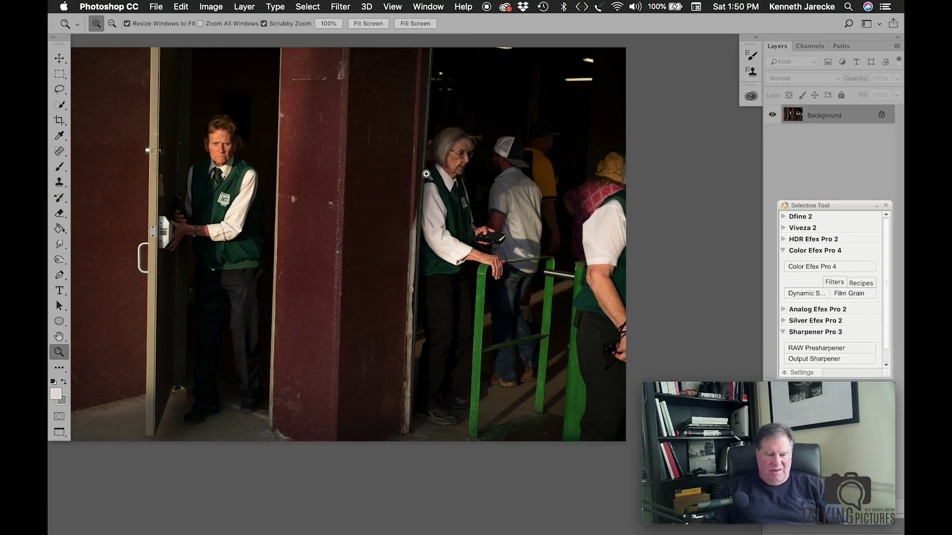
left_click(59, 198)
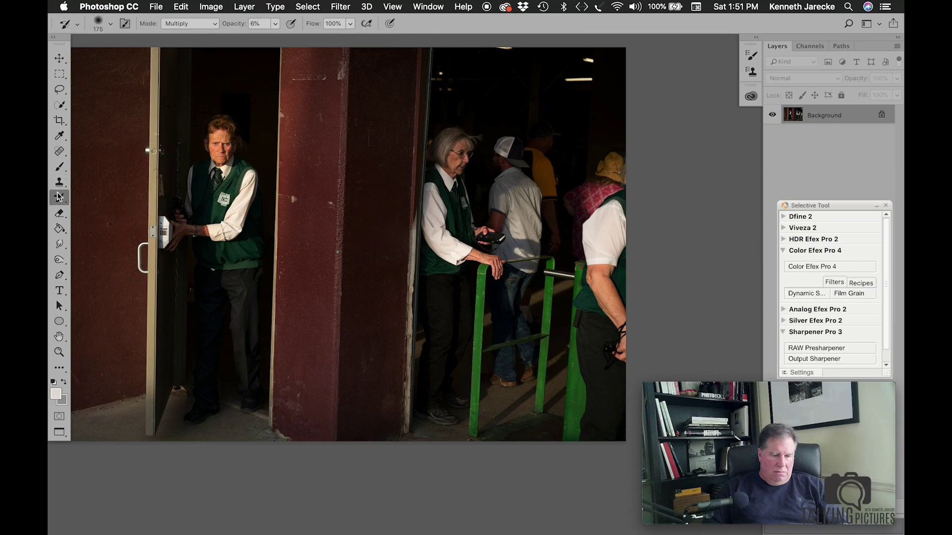
key("bracketright")
key("bracketright")
key("bracketright")
key("bracketright")
key("bracketright")
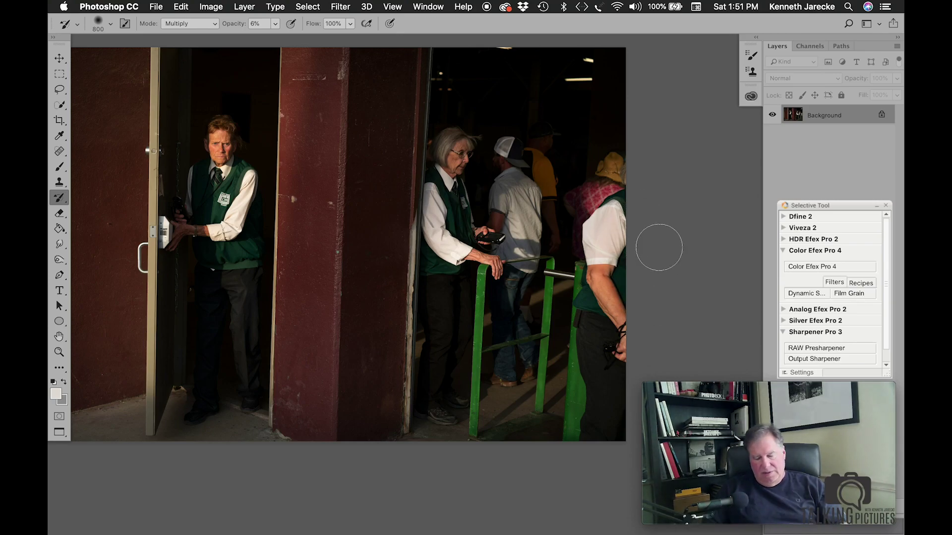
key("bracketleft")
key("bracketleft")
key("bracketleft")
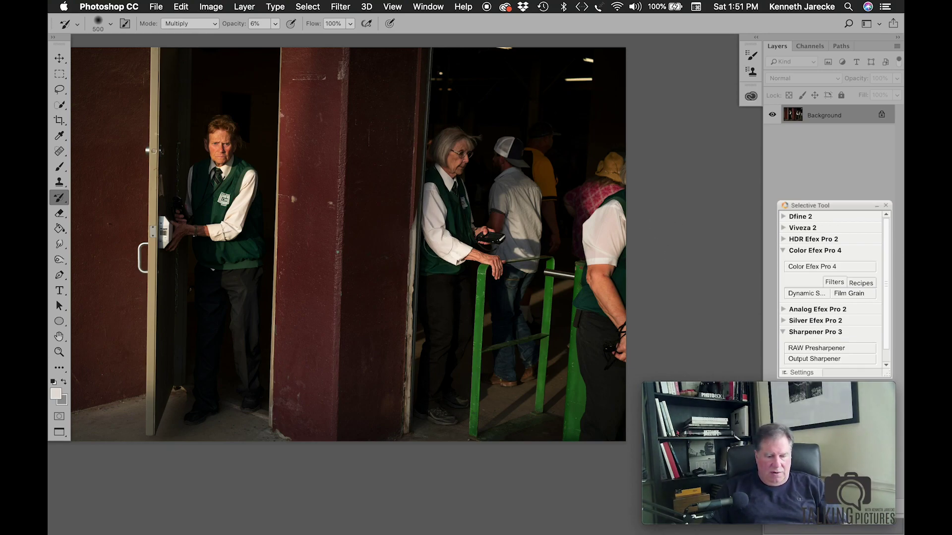
Reduce the history brush to 300 px and check the whole doorway photo
key("bracketleft")
key("bracketleft")
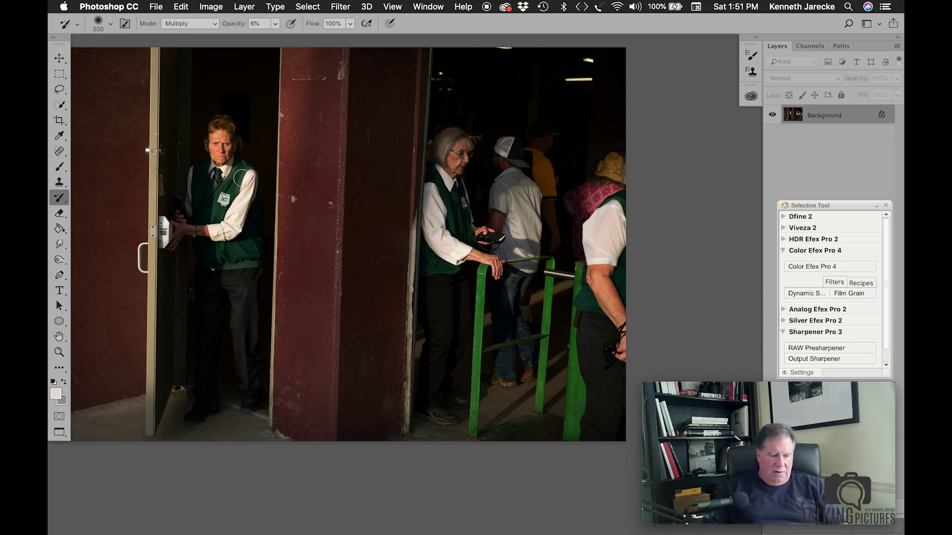
scroll(237, 227, "left", 5)
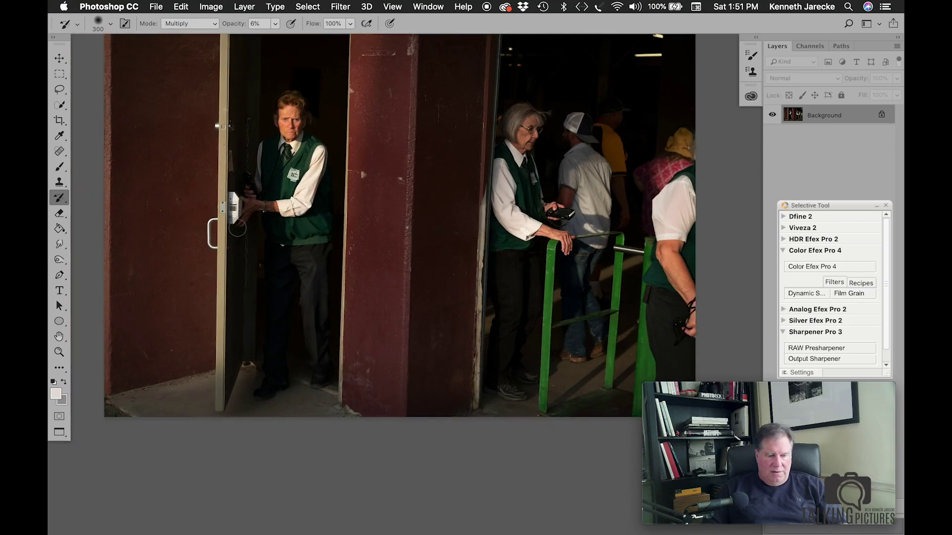
left_click(59, 352)
left_click(384, 302, "alt")
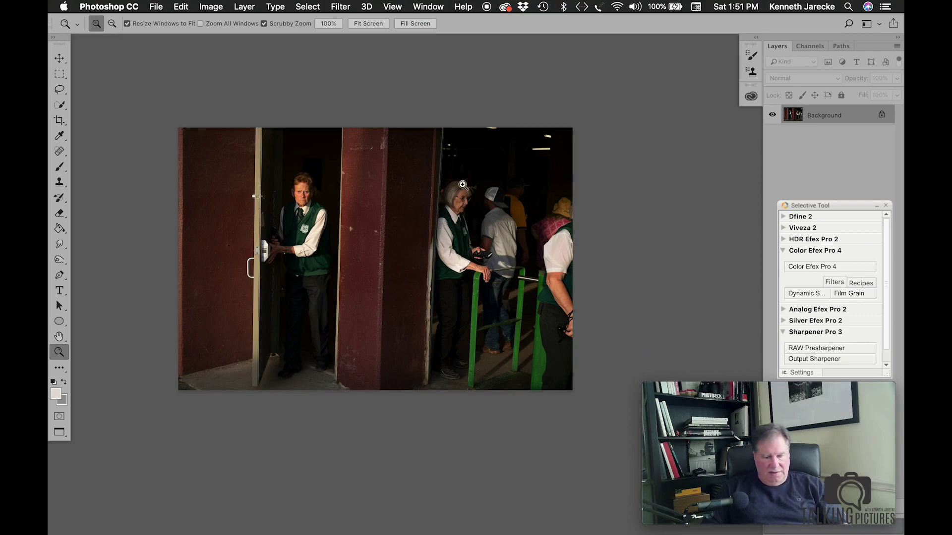
Set the history brush to Screen mode and enlarge it to 1400 px for lightening the doorway photo
left_click(60, 198)
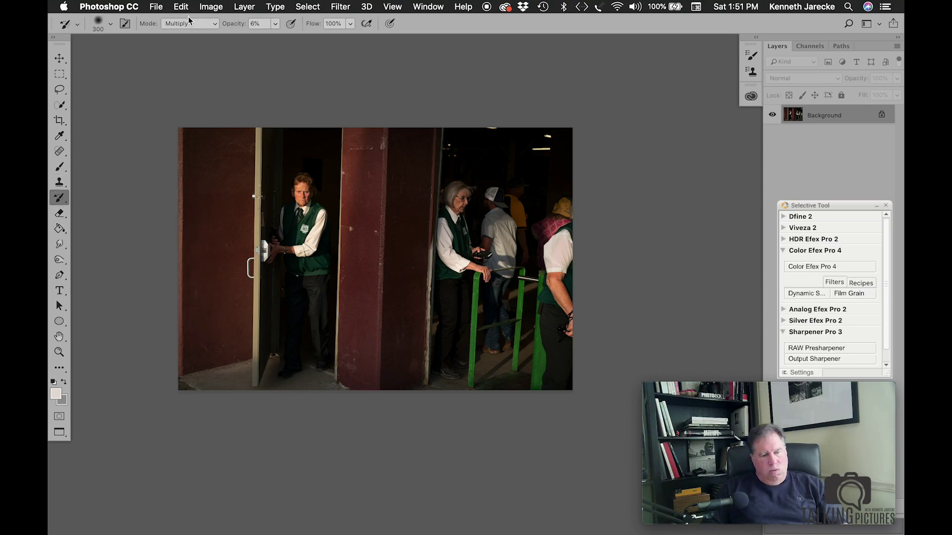
left_click(189, 21)
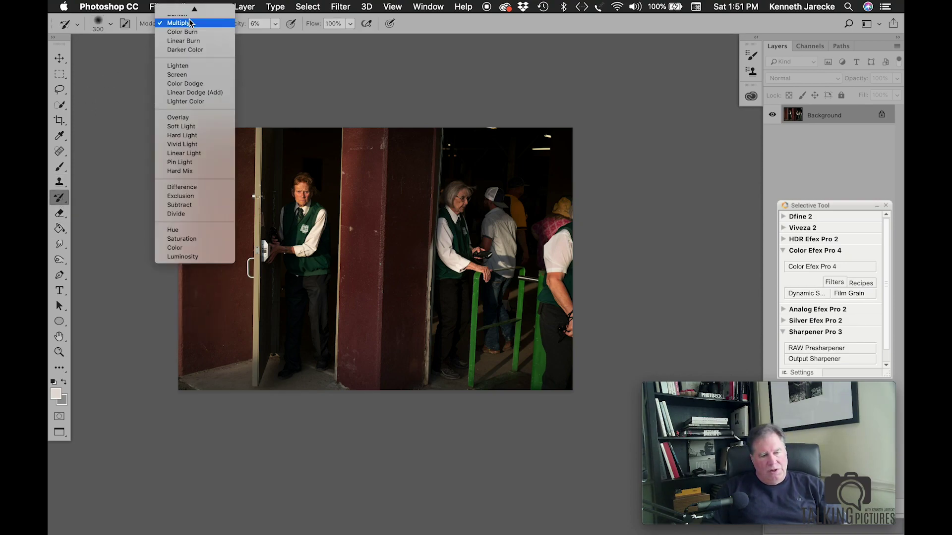
left_click(191, 74)
key("bracketright")
key("bracketright")
key("bracketright")
key("bracketright")
key("bracketright")
key("bracketright")
key("bracketright")
key("bracketright")
key("bracketright")
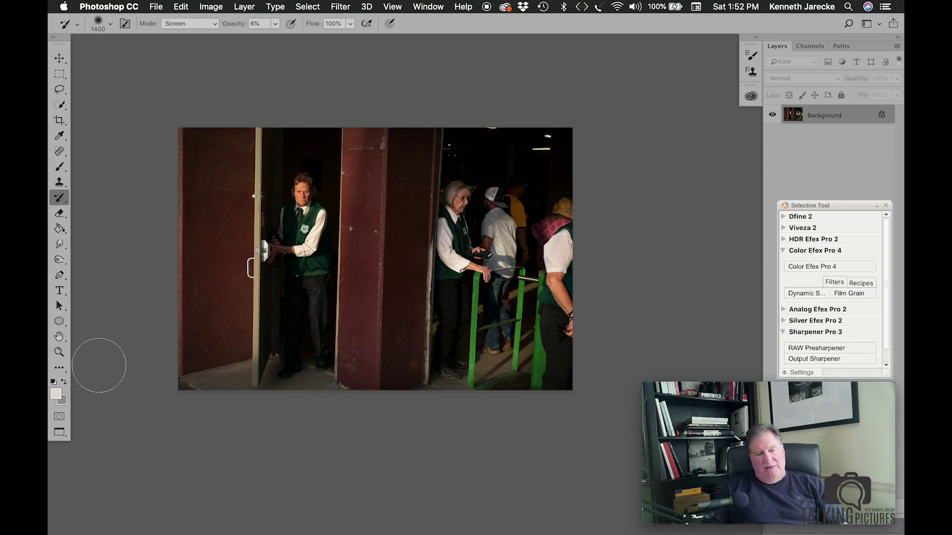
Try to lighten the grey-haired attendant's hair and face with the history brush in Screen mode at 200 px
left_click(59, 352)
left_click(268, 244)
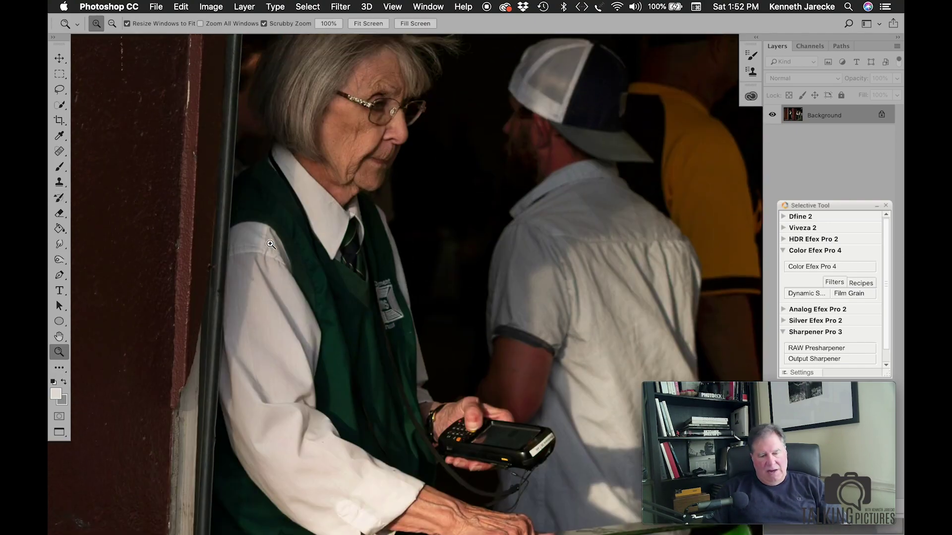
scroll(271, 244, "up", 5)
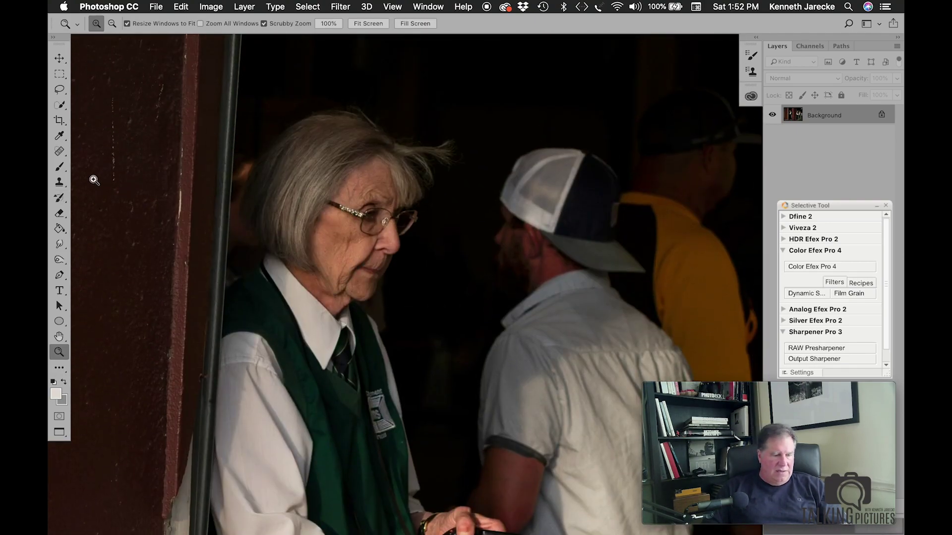
left_click(65, 198)
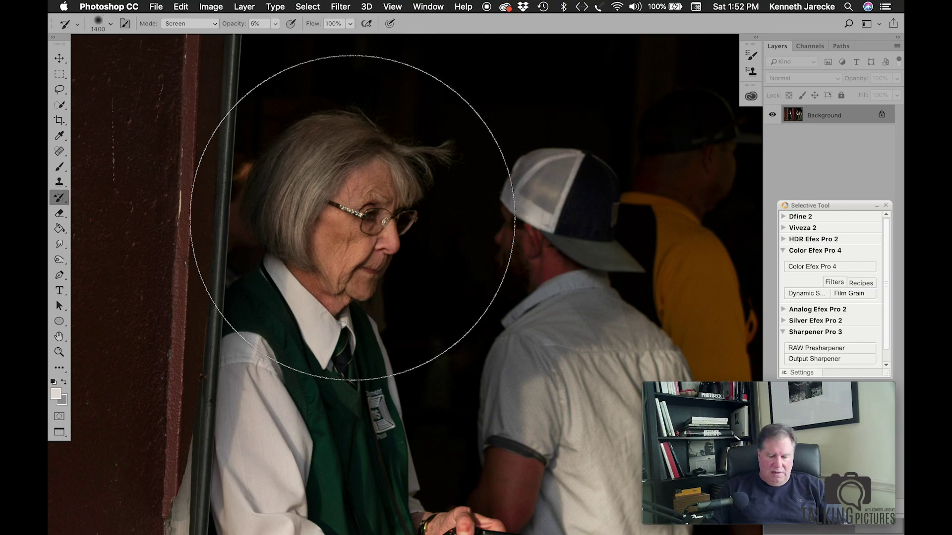
key("bracketleft")
key("bracketleft")
key("bracketleft")
key("bracketleft")
key("bracketleft")
key("bracketleft")
key("bracketleft")
key("bracketleft")
key("bracketleft")
key("bracketleft")
key("bracketleft")
key("bracketleft")
key("bracketleft")
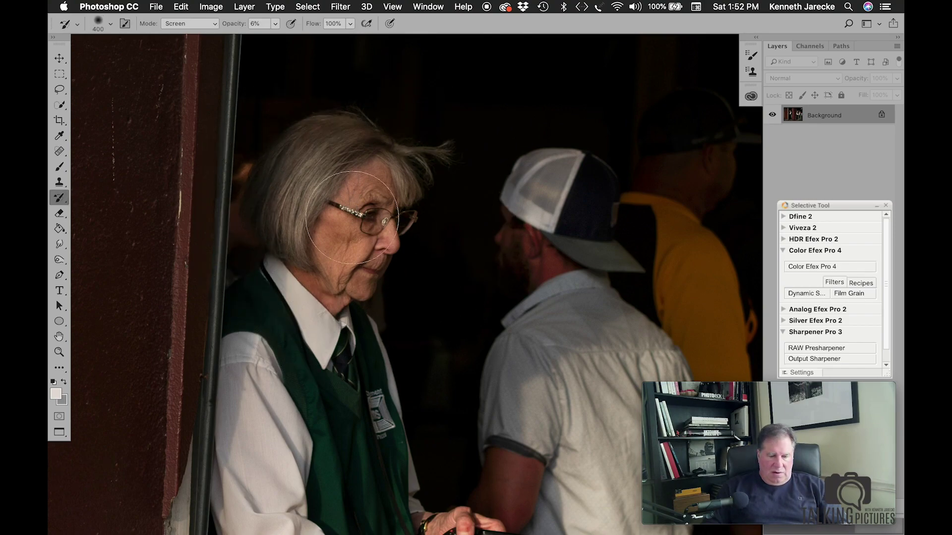
mouse_move(334, 148)
left_mouse_down()
mouse_move(288, 224)
mouse_move(322, 164)
mouse_move(345, 151)
mouse_move(287, 236)
mouse_move(398, 168)
mouse_move(402, 175)
mouse_move(354, 158)
mouse_move(359, 184)
mouse_move(372, 185)
mouse_move(355, 202)
left_mouse_up()
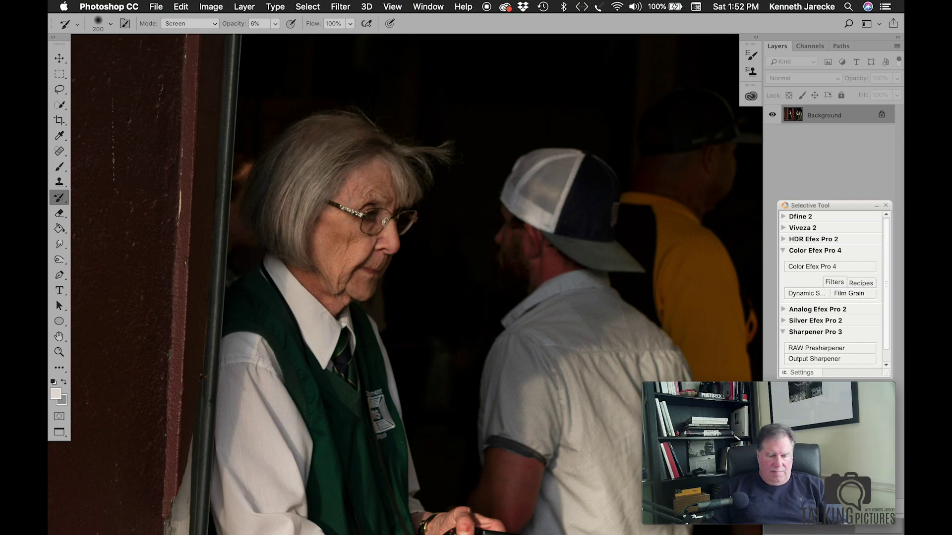
right_click(359, 283)
key("Escape")
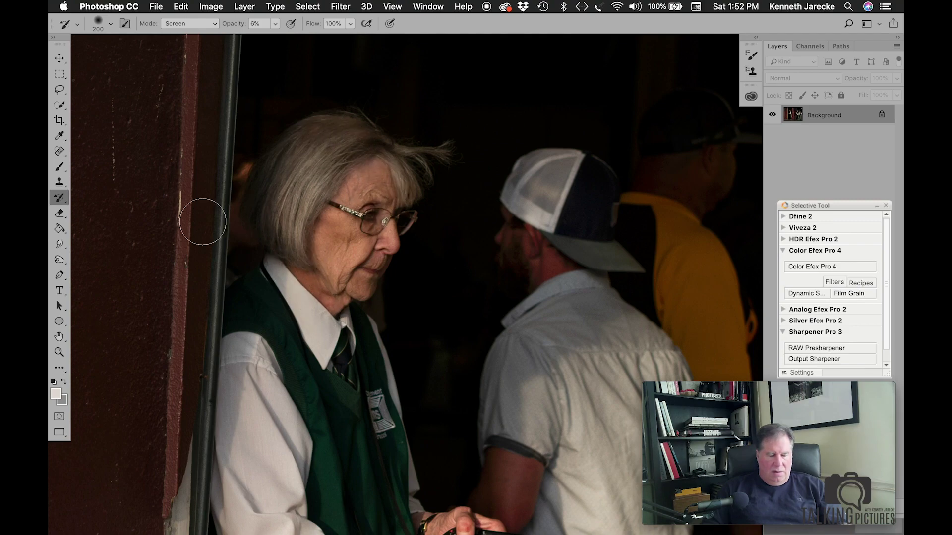
Review the whole photo and step back through the last history brush strokes
left_click(69, 351)
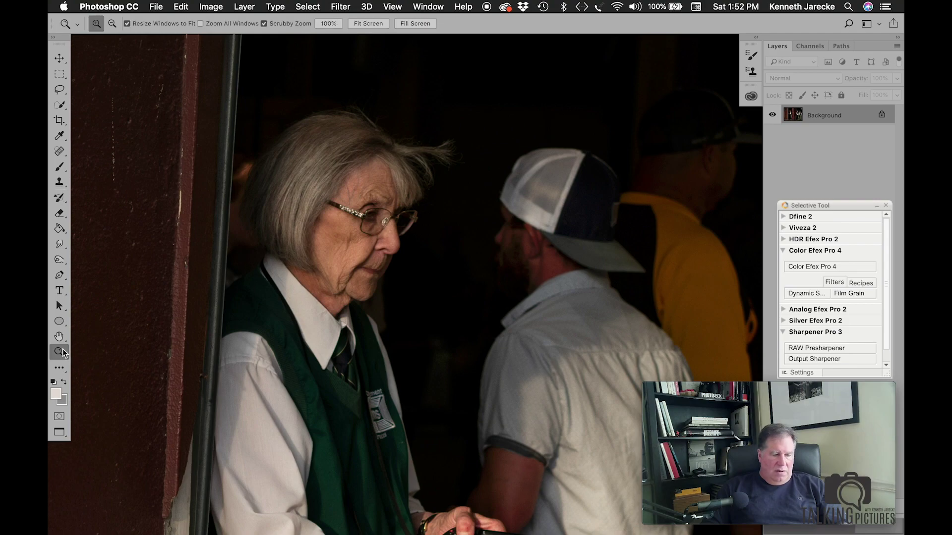
left_click(475, 273, "alt")
left_click(475, 272, "alt")
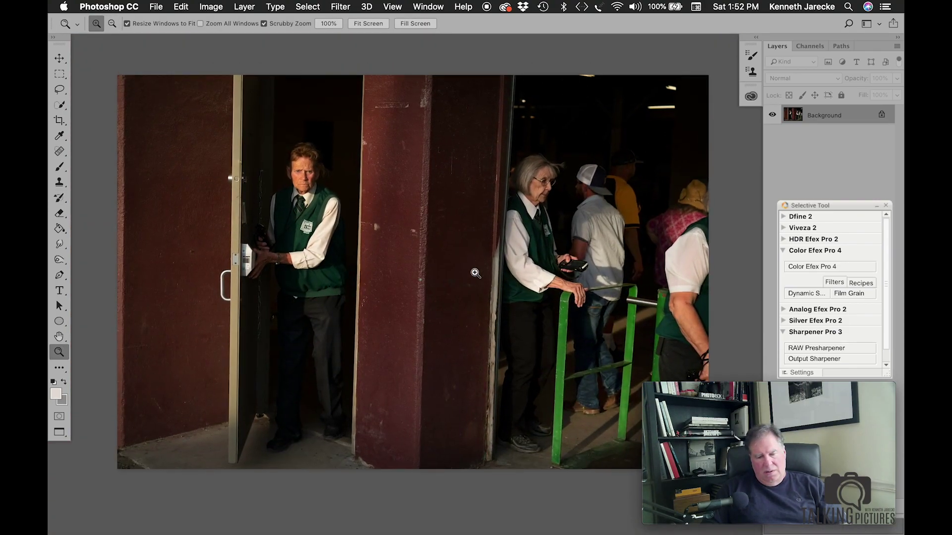
left_click(452, 248, "alt")
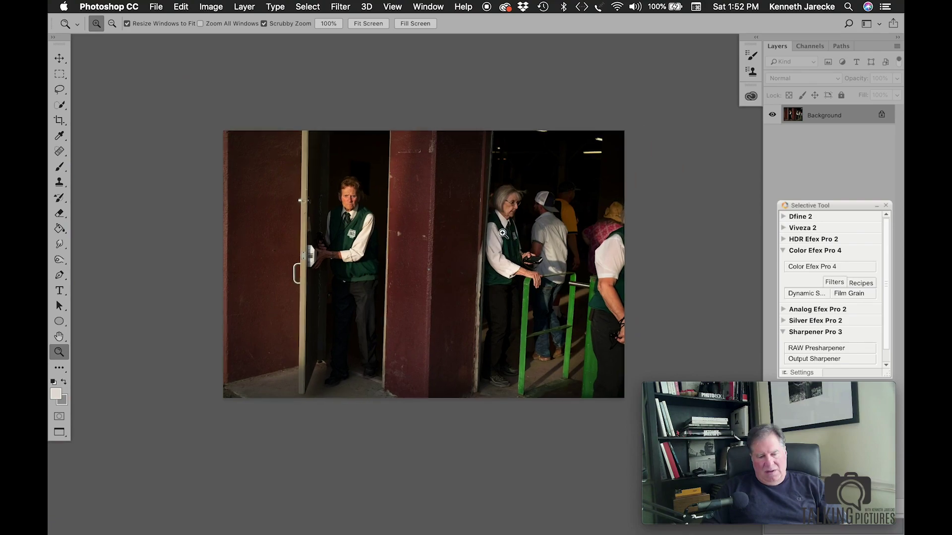
left_click(502, 233)
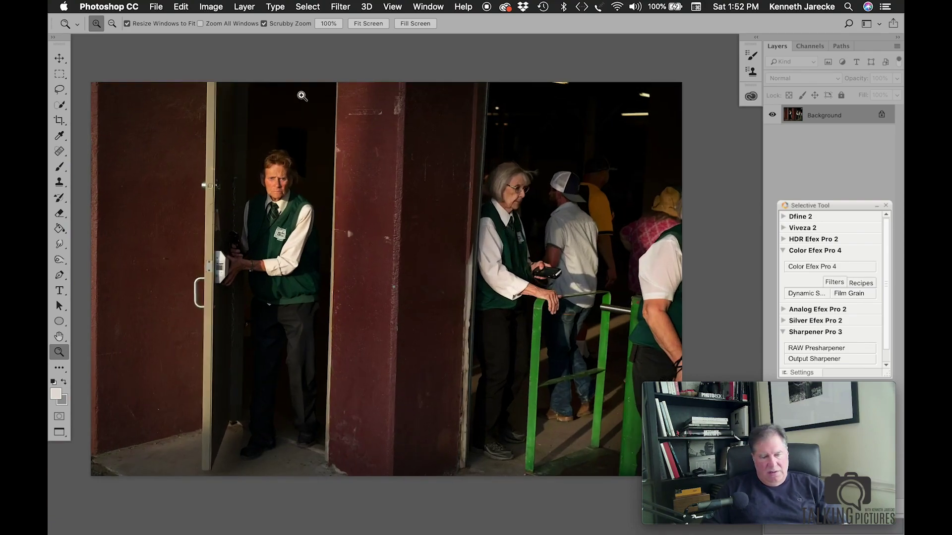
left_click(187, 5)
left_click(194, 38)
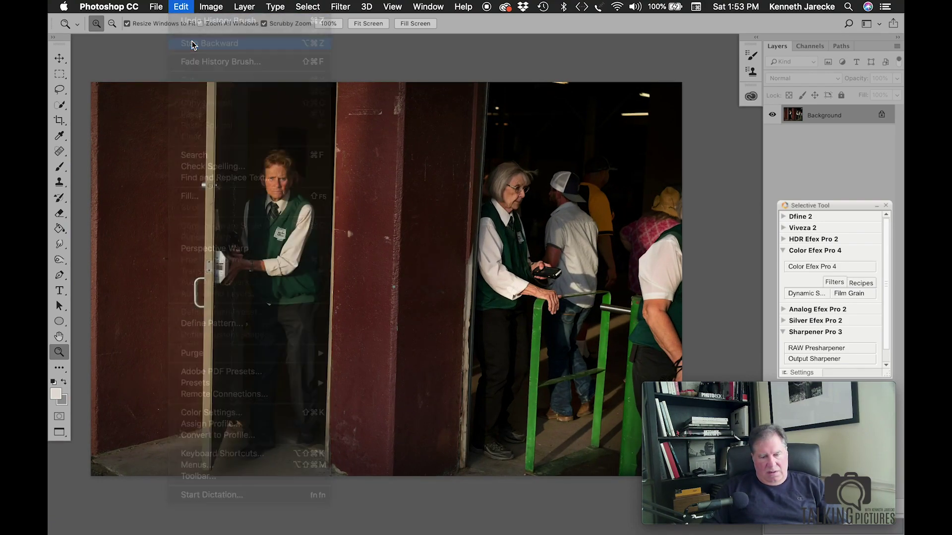
left_click(181, 5)
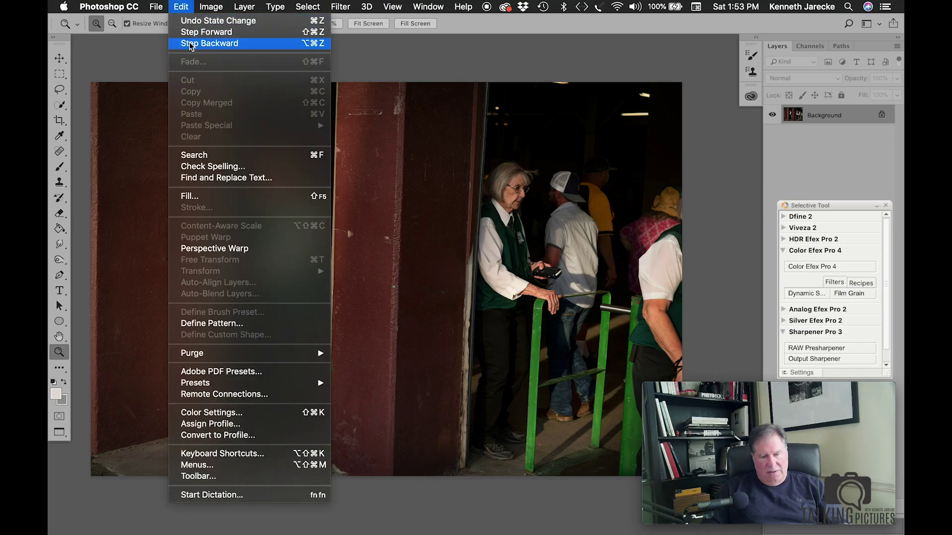
left_click(190, 43)
left_click(157, 7)
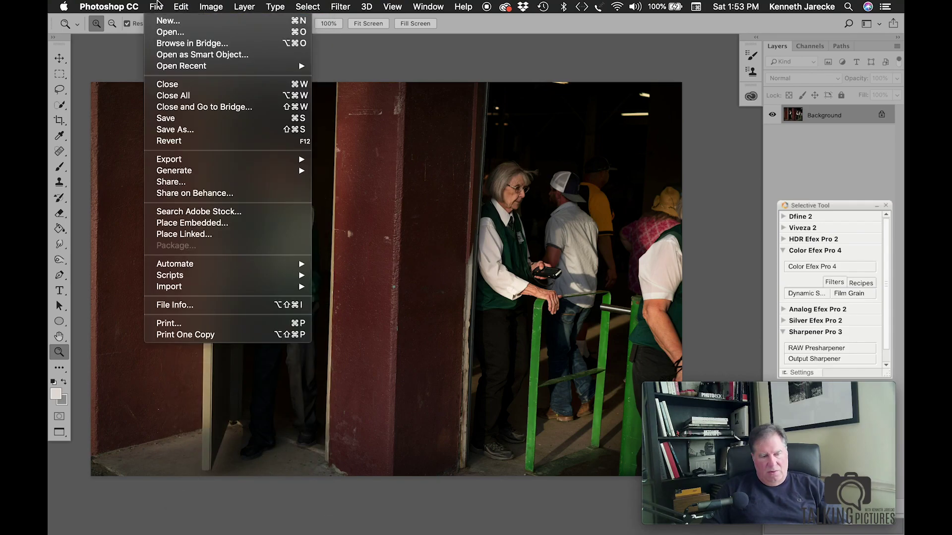
mouse_move(190, 4)
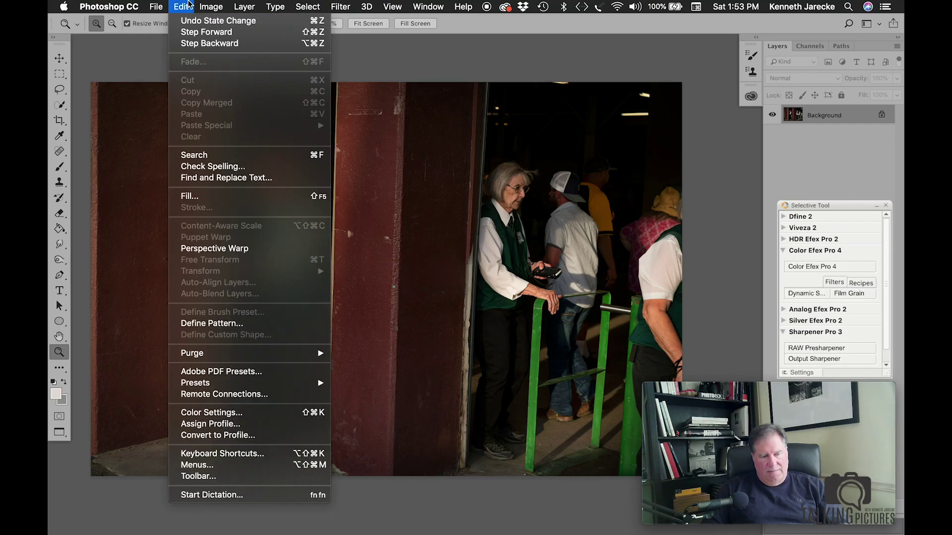
left_click(199, 44)
key("super+alt+z")
key("super+alt+z")
key("super+alt+z")
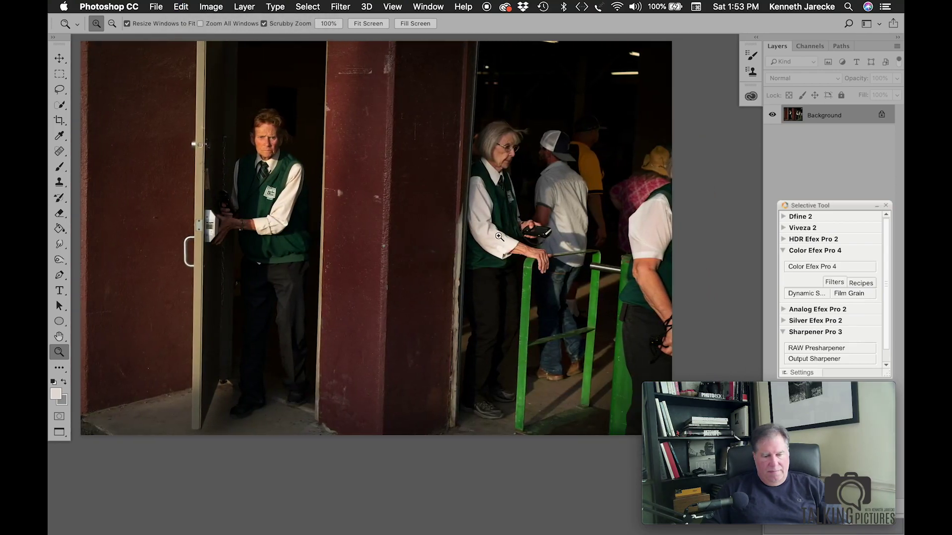
key("super+alt+z")
key("super+alt+z")
key("super+alt+z")
key("super+alt+z")
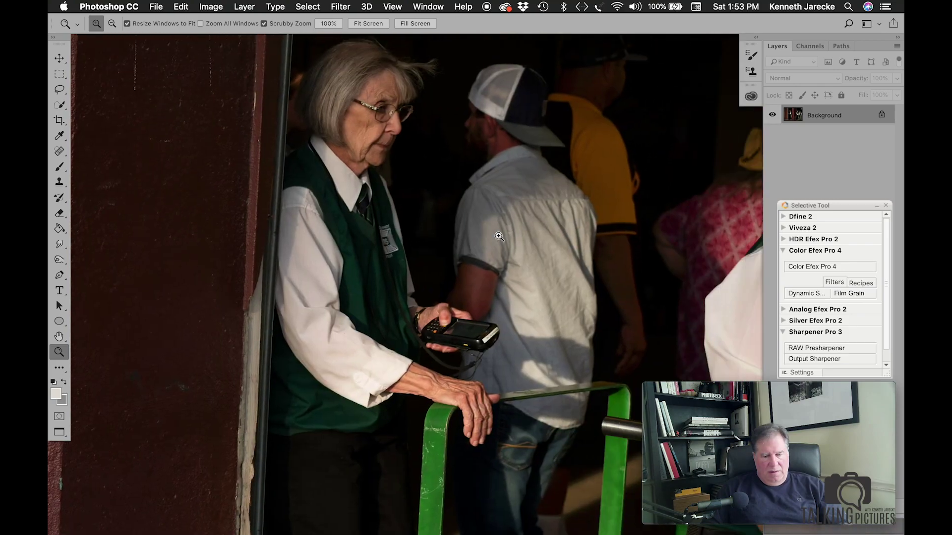
Set the history brush to Multiply mode at 300 px for burning around the grey-haired attendant
key("y")
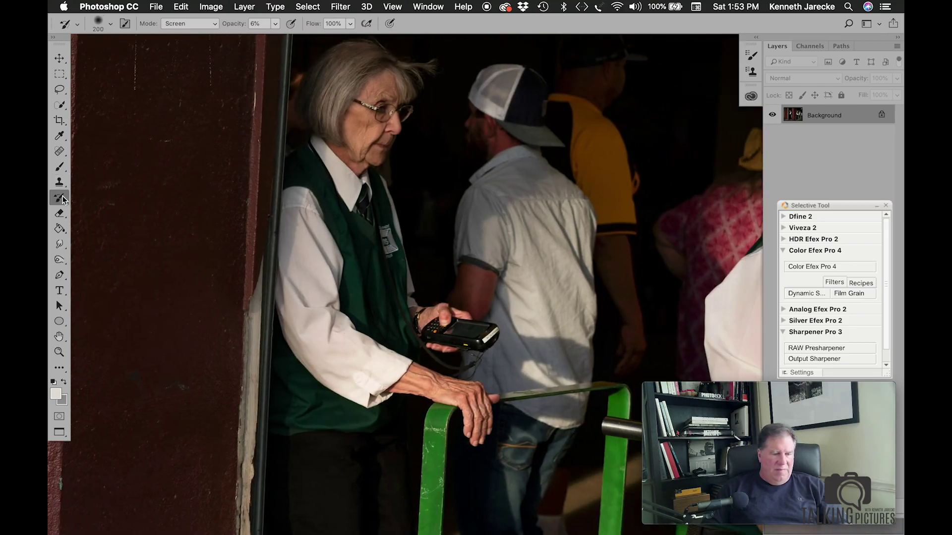
left_click(189, 23)
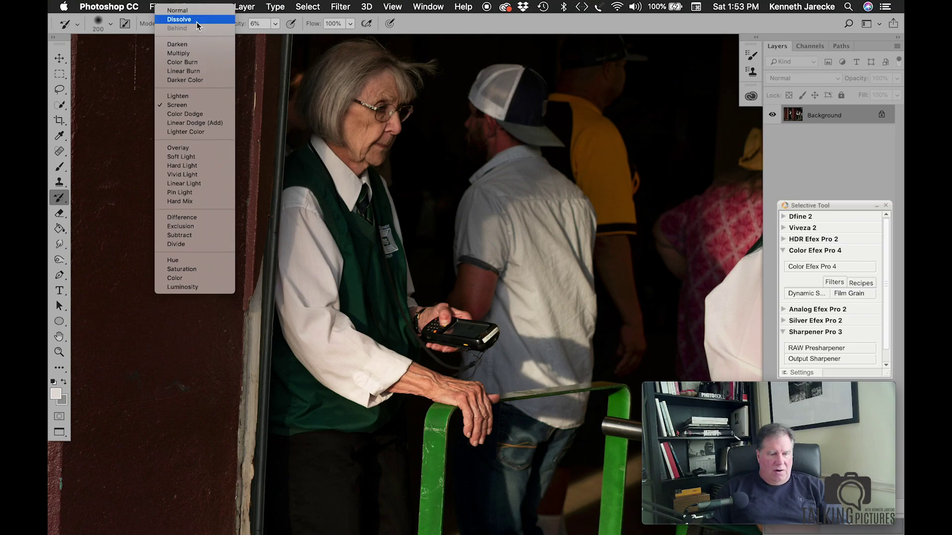
left_click(194, 52)
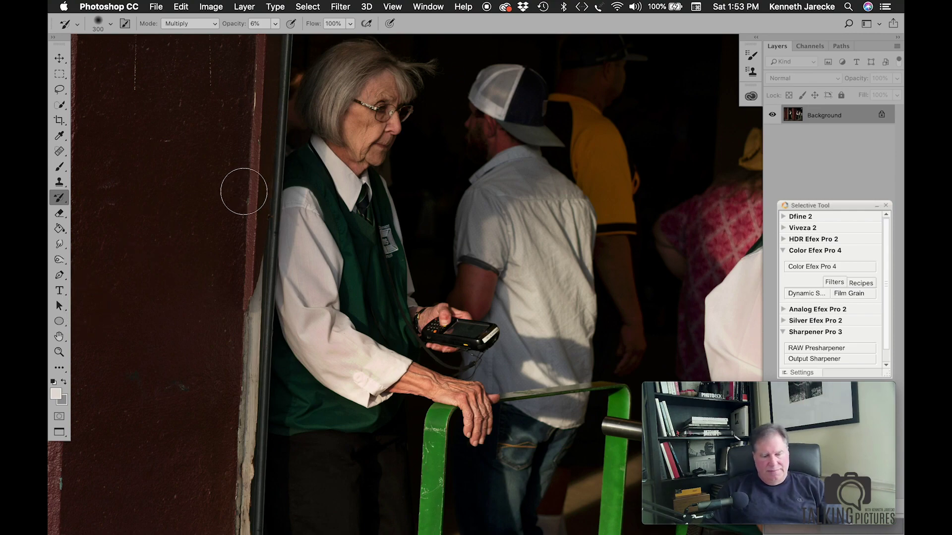
Switch the history brush back to Screen mode for lightening the grey-haired attendant and check the whole photo
left_click(192, 20)
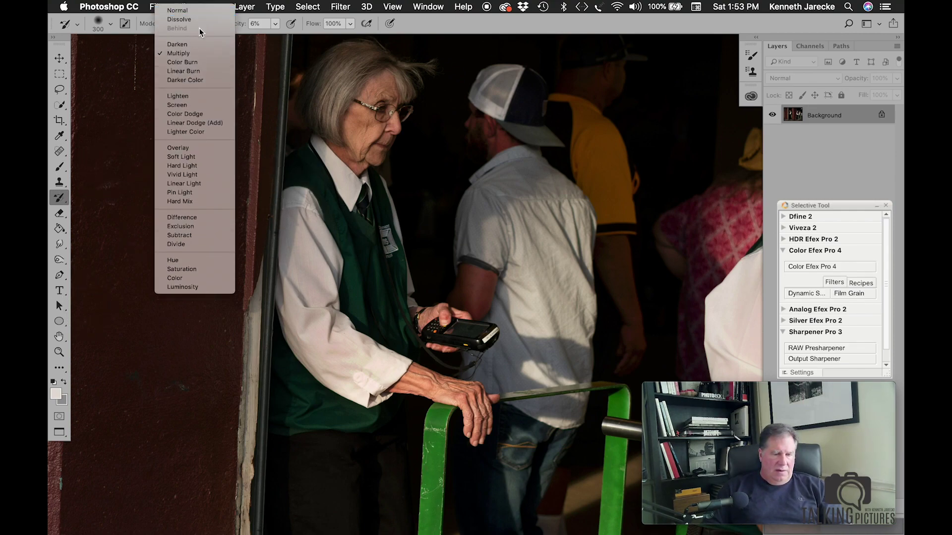
left_click(193, 106)
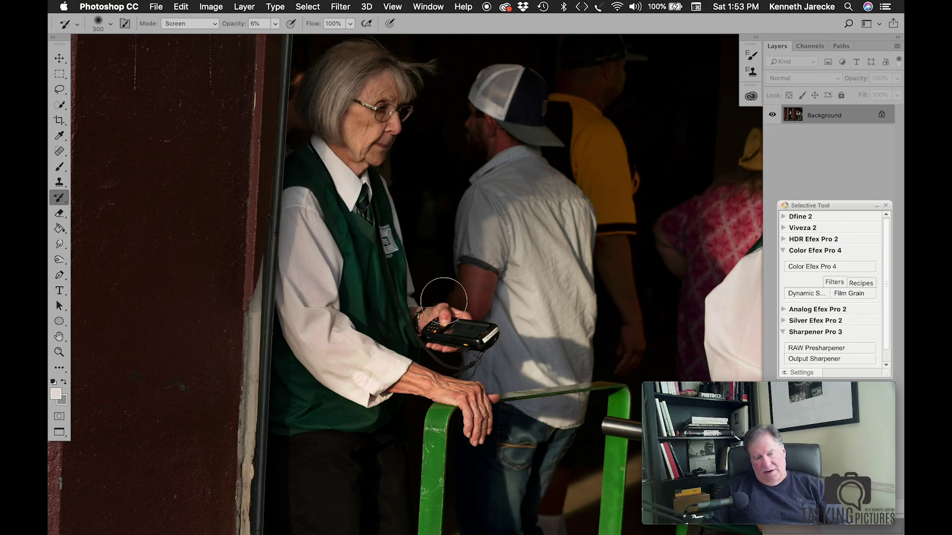
double_click(59, 352)
left_click(353, 325, "alt")
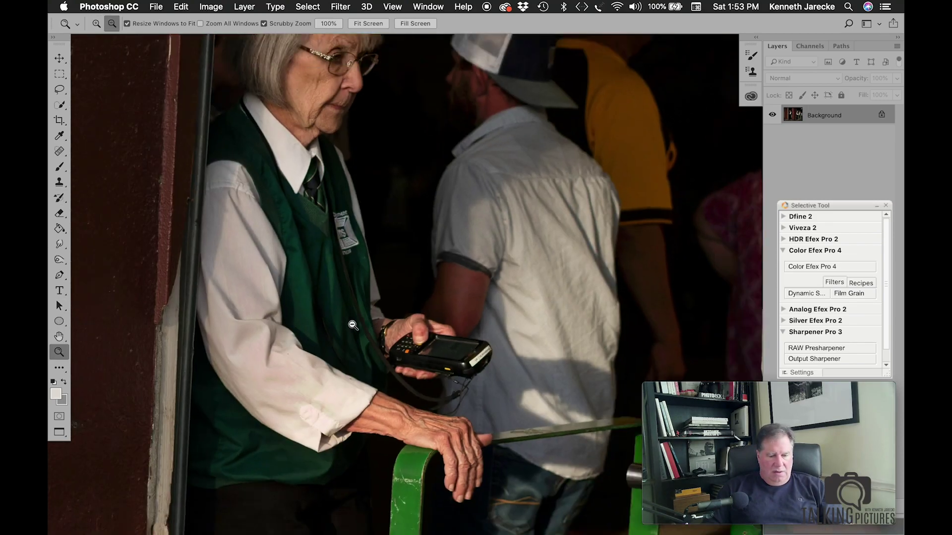
left_click(352, 325, "alt")
left_click(352, 325, "alt")
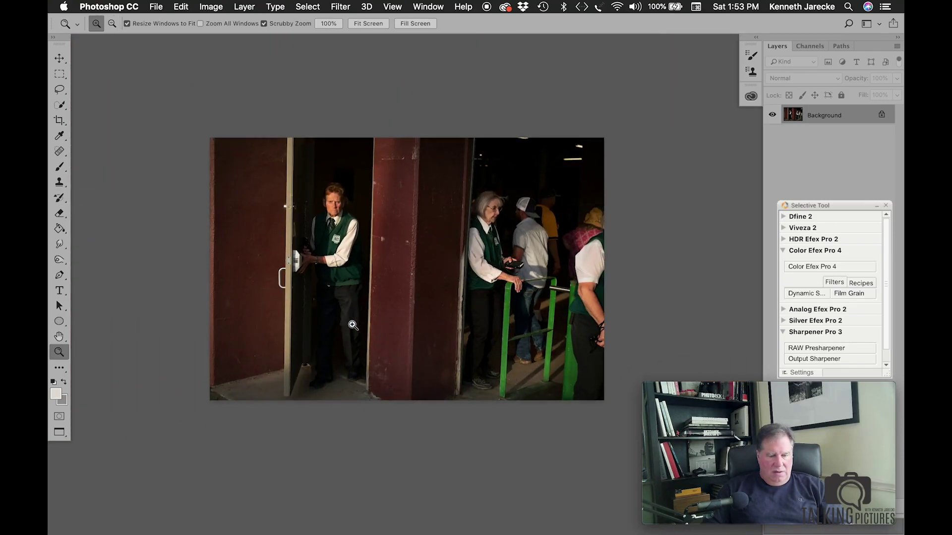
scroll(352, 325, "right", 2)
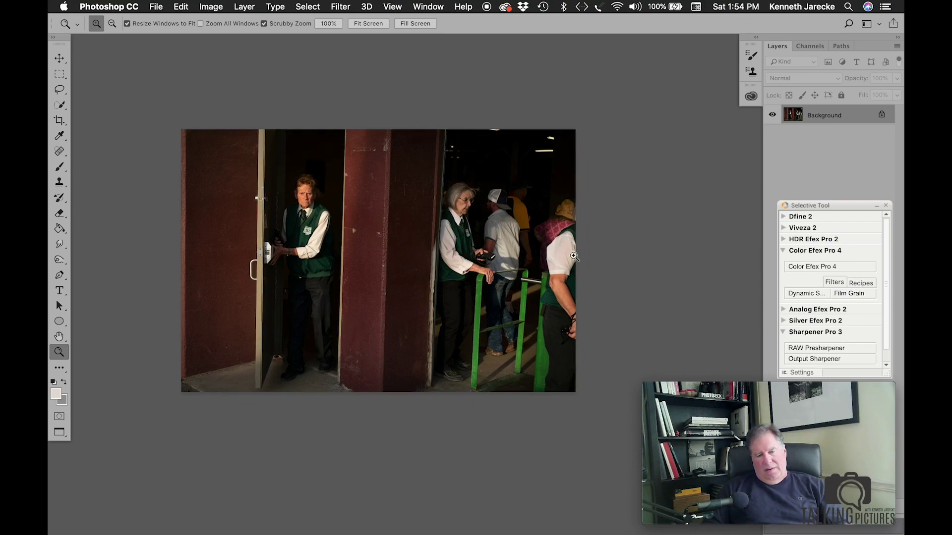
Touch up the grey-haired attendant's head with the history brush in Screen mode at 150 px and review the whole photo
left_click(474, 196)
left_click(474, 196)
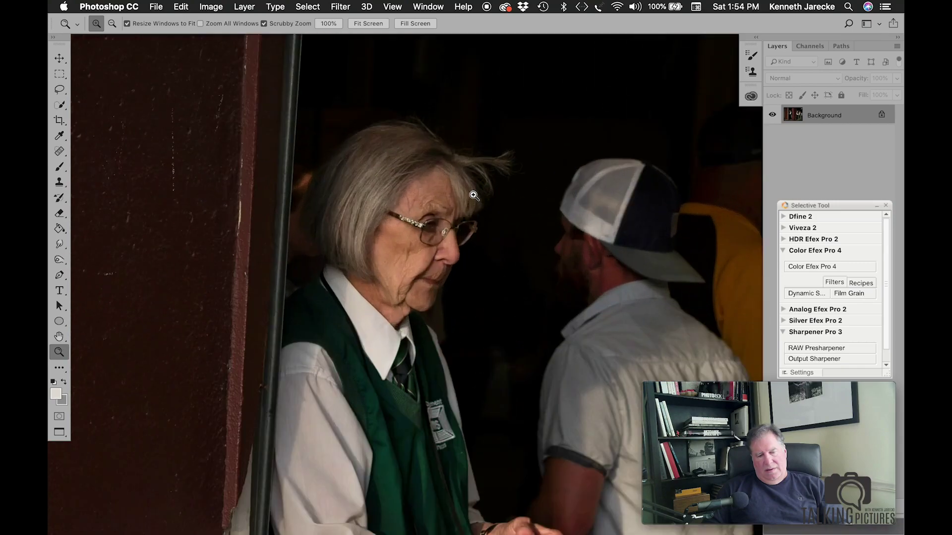
left_click(59, 197)
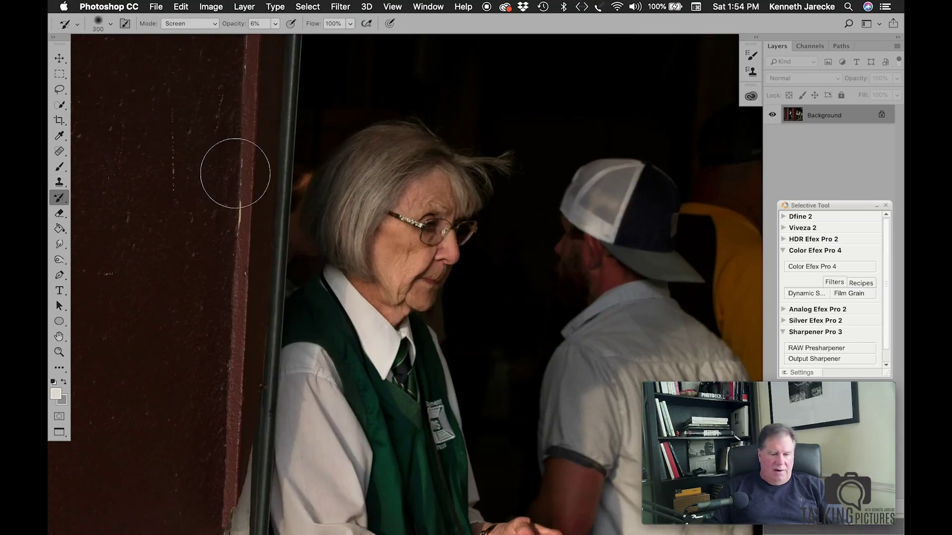
key("bracketleft")
key("bracketleft")
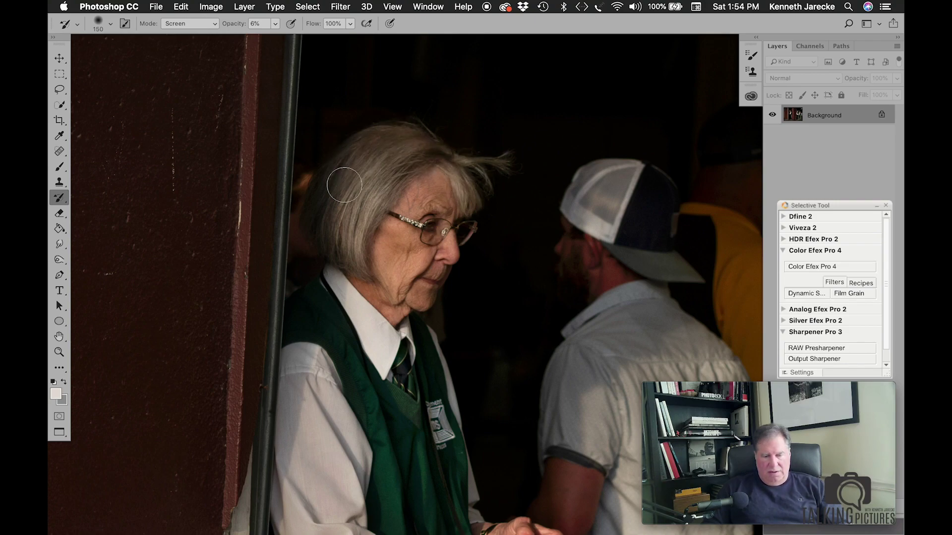
left_click(59, 352)
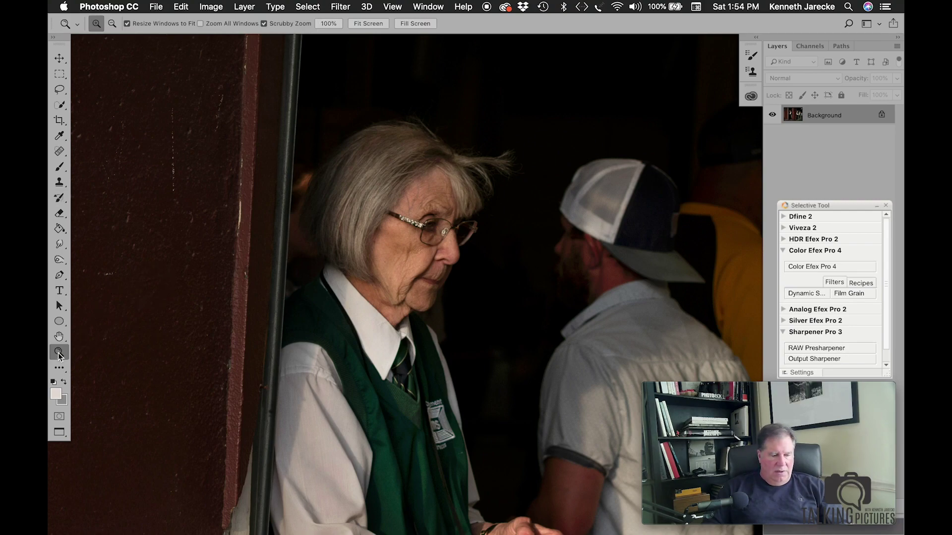
left_click(379, 331, "alt")
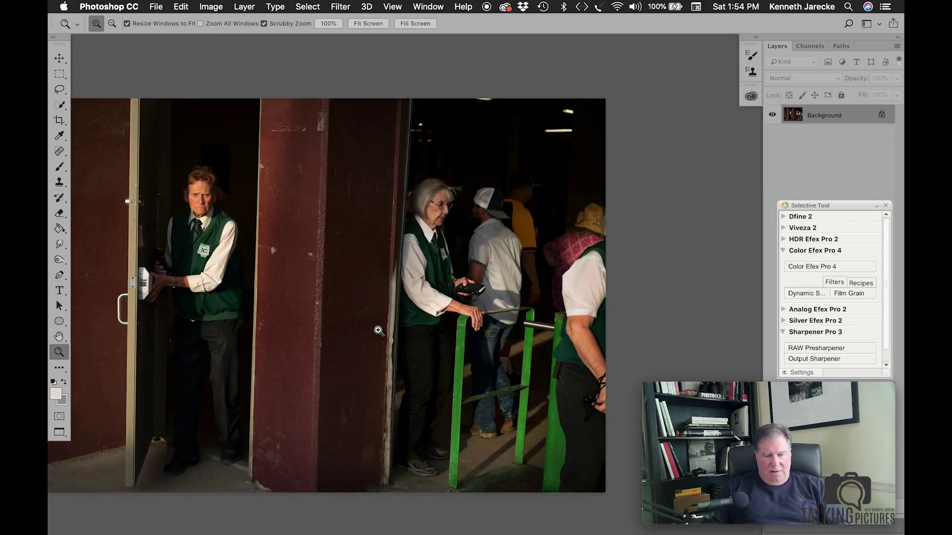
Crop the whole photo with the Social Media preset at 21 x 14 in and 144 px/in
left_click(378, 331, "alt")
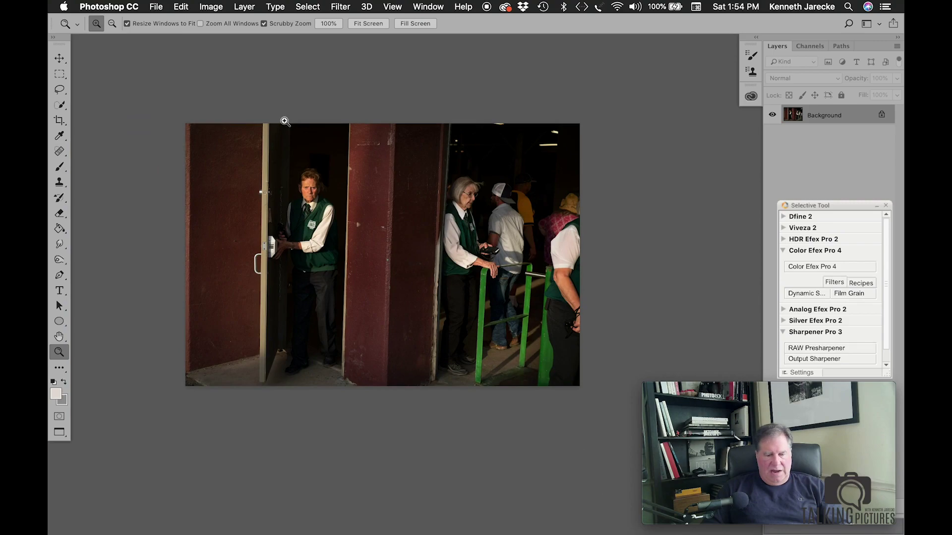
left_click(65, 120)
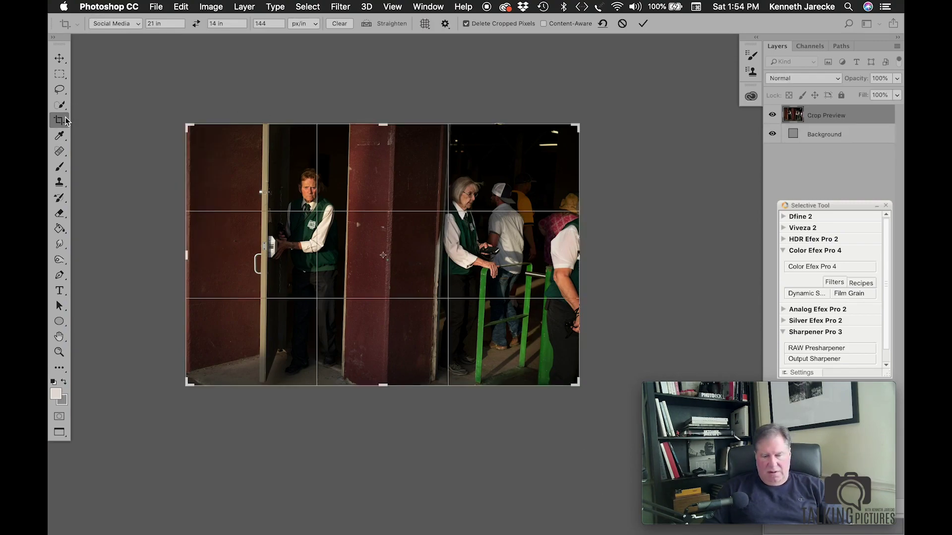
key("Return")
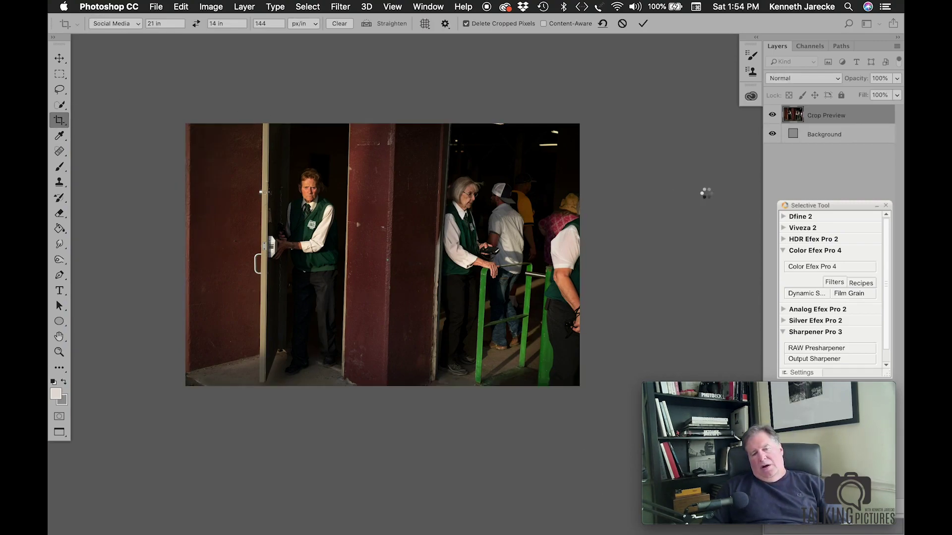
Apply the A Normal Grain recipe in Color Efex Pro 4, followed by Sharpener Pro 3 output sharpening
left_click(849, 293)
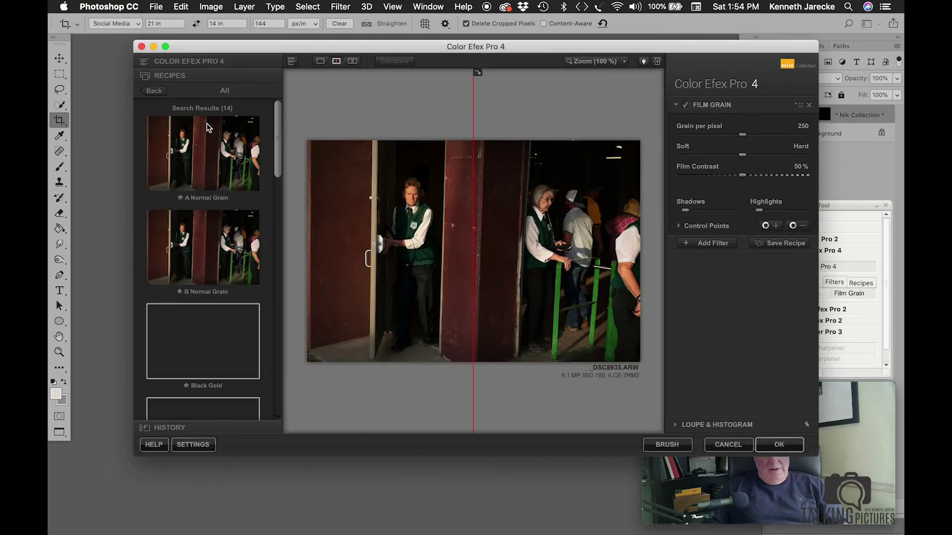
left_click(788, 447)
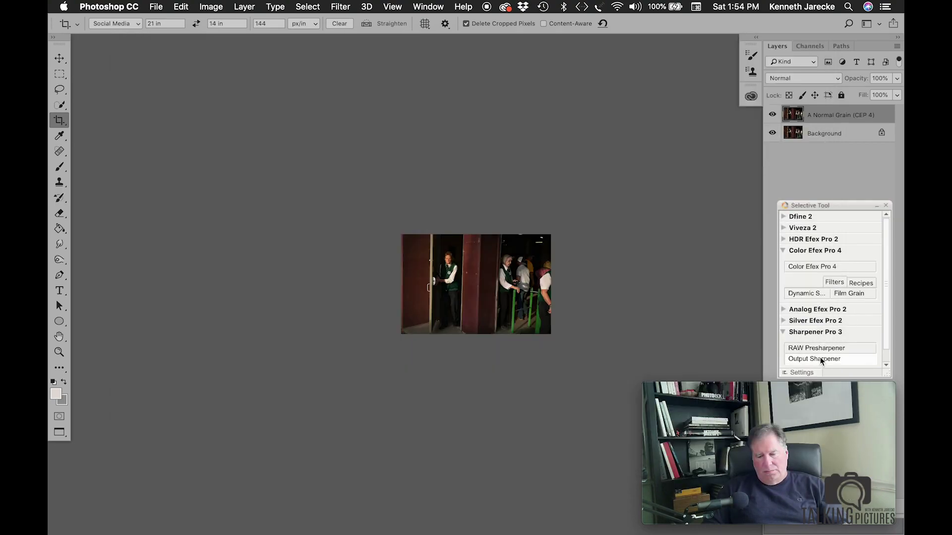
left_click(820, 359)
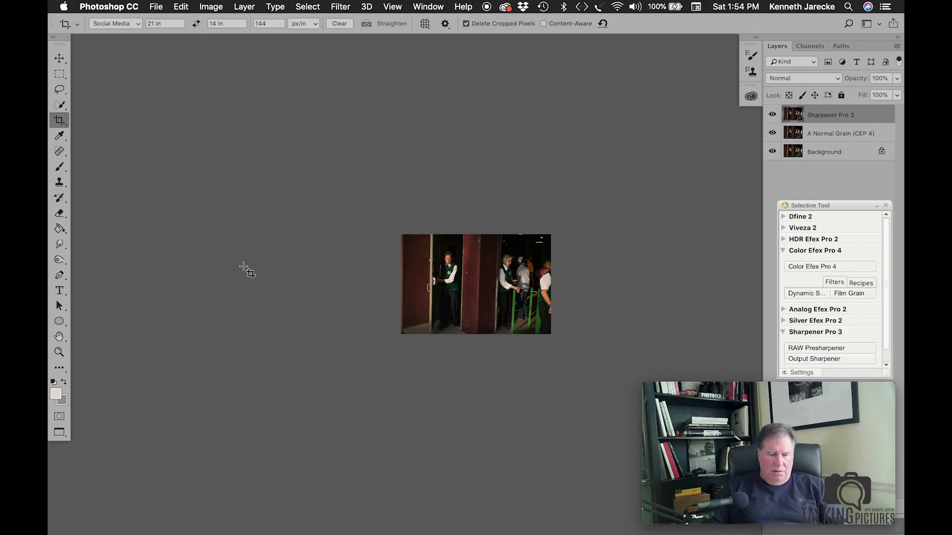
Examine the grain and sharpening on both attendants at full size and review the overall photo
double_click(60, 352)
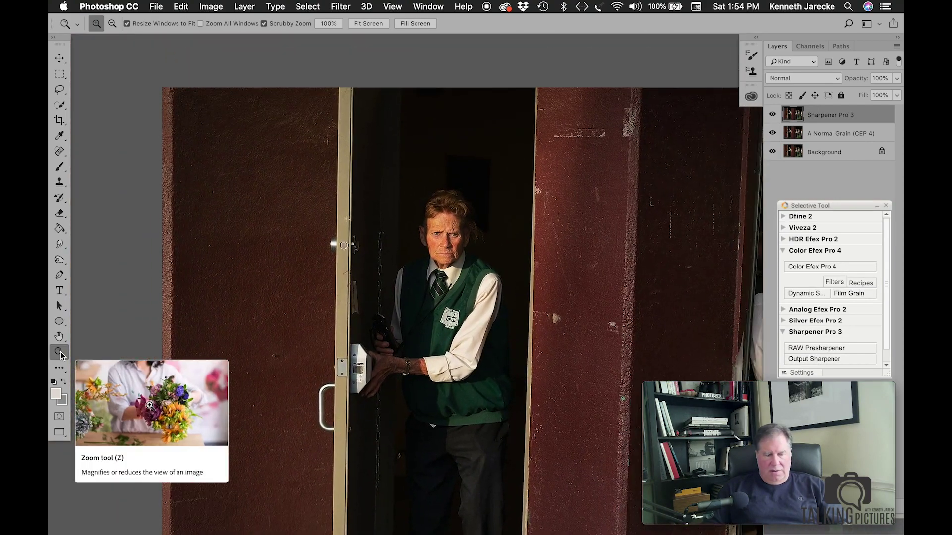
scroll(281, 246, "down", 5)
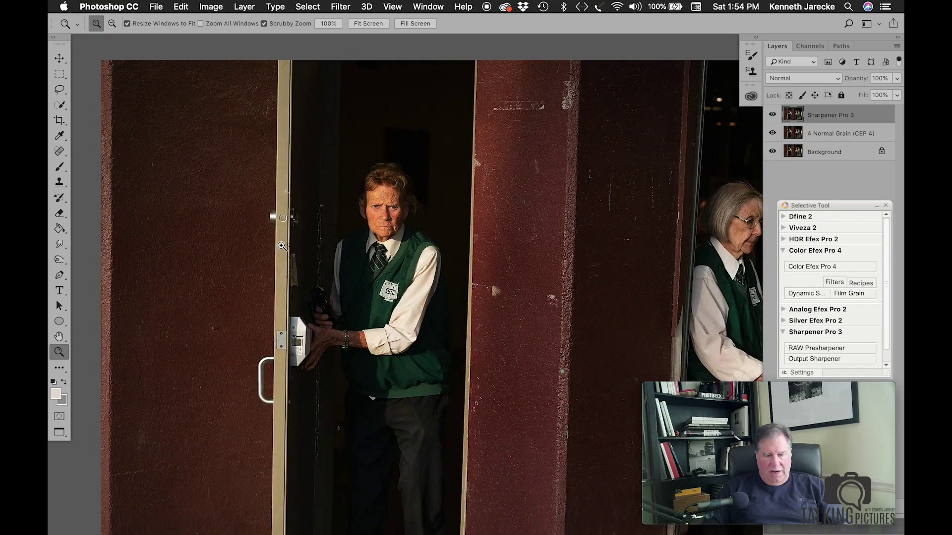
scroll(281, 246, "right", 4)
scroll(281, 246, "right", 6)
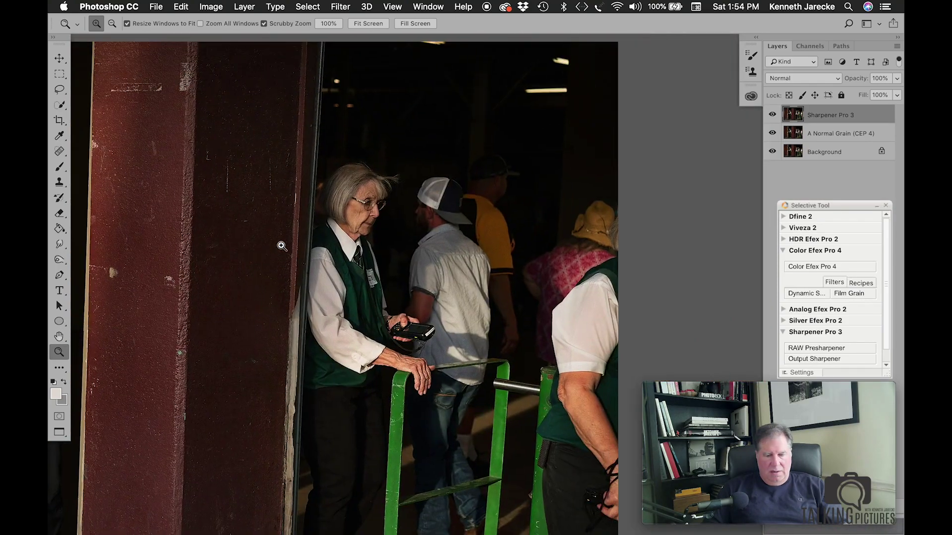
scroll(281, 246, "up", 2)
scroll(281, 246, "left", 8)
scroll(281, 245, "down", 1)
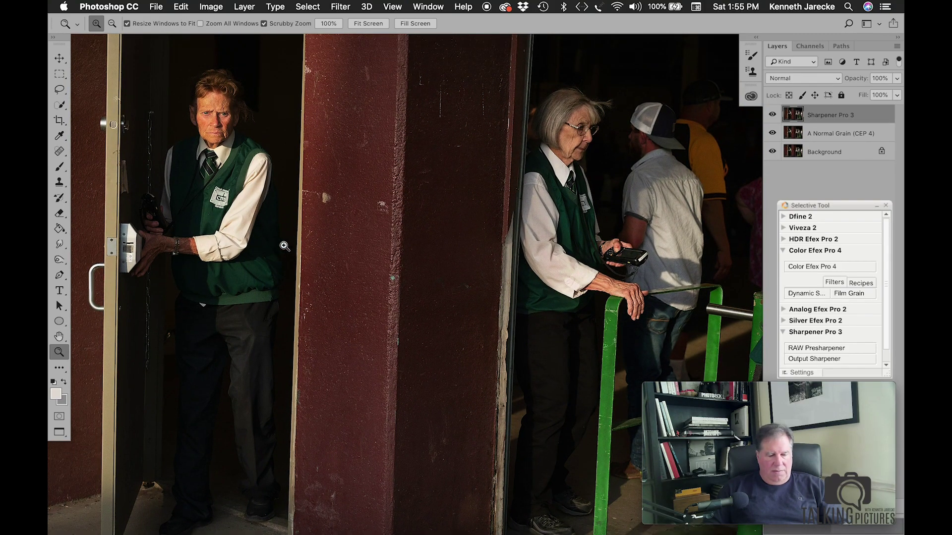
left_click(460, 231, "alt")
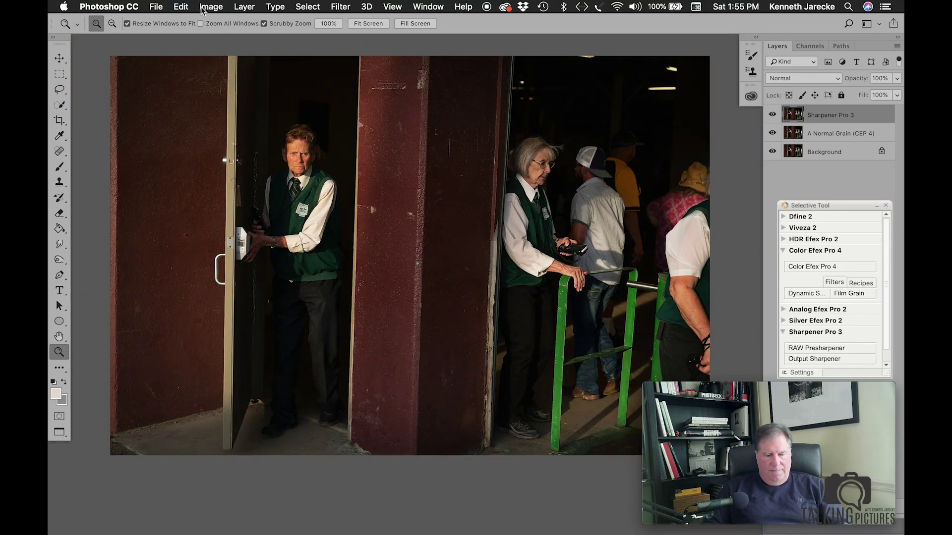
Save the photo as a JPEG named _DSC8935 at quality 7 in the MontanaFair Social Media folder
left_click(156, 7)
left_click(322, 89)
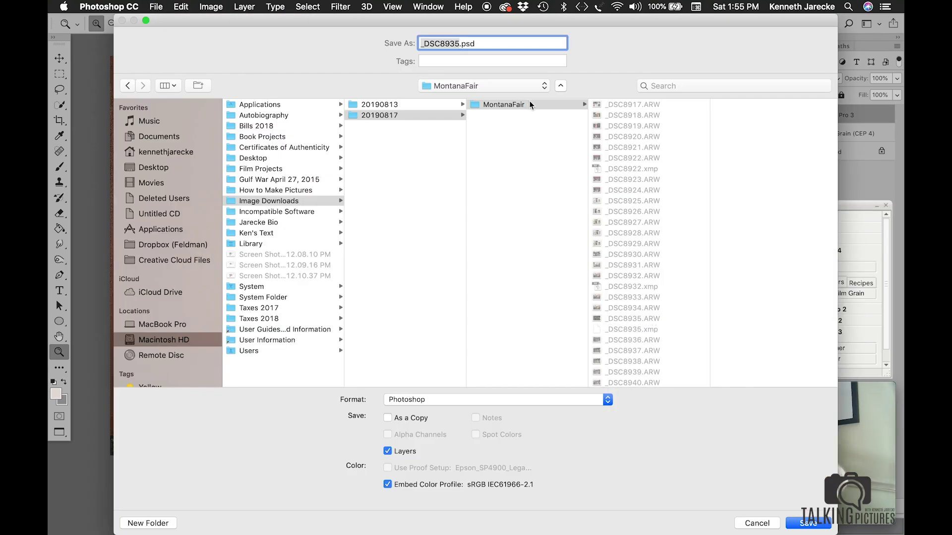
left_click(490, 85)
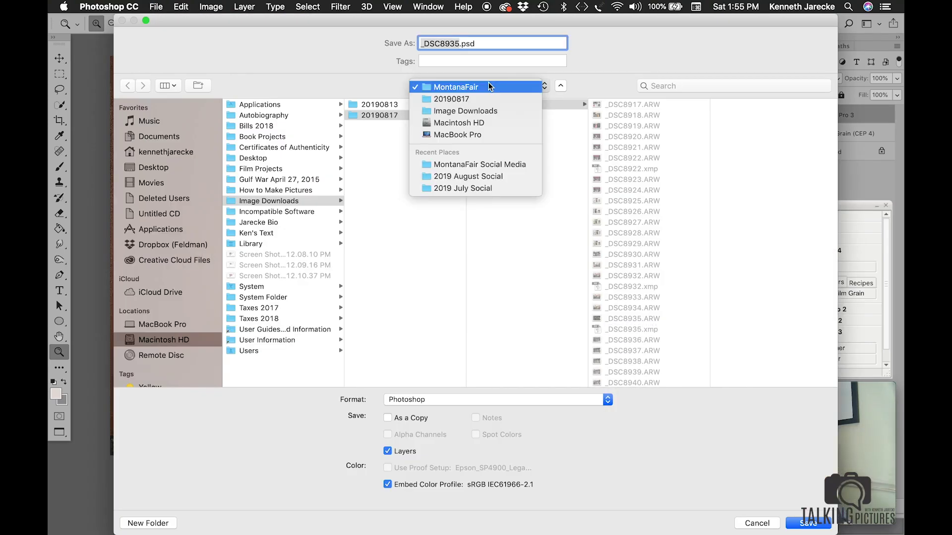
left_click(486, 164)
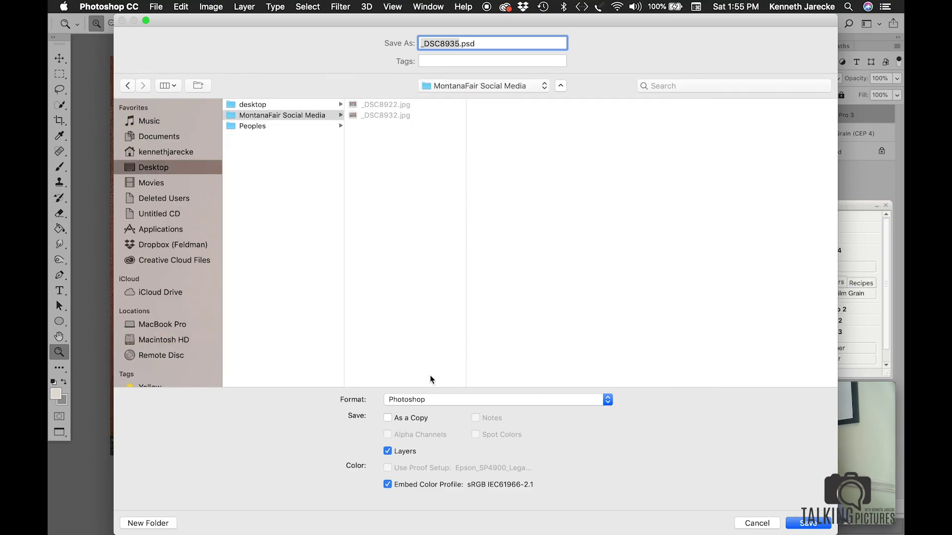
left_click(431, 400)
left_click(402, 470)
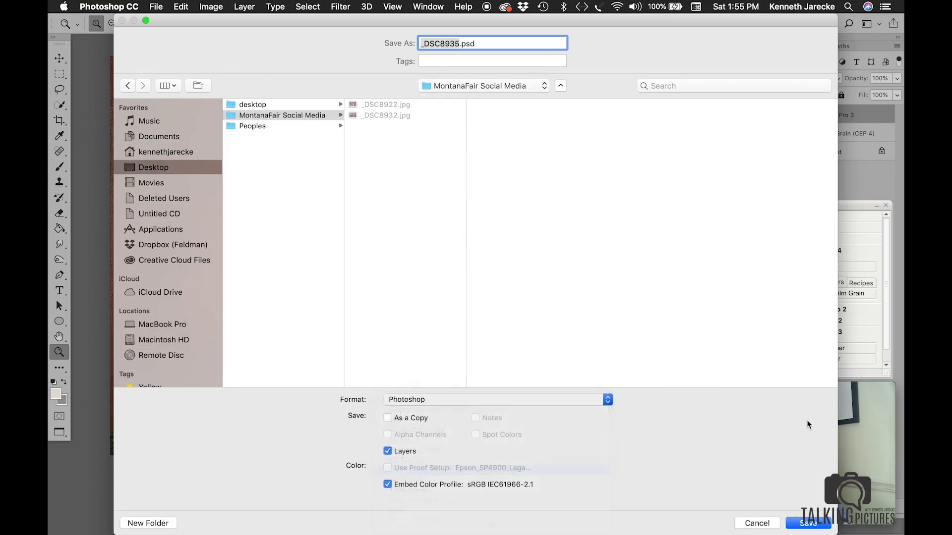
key("Return")
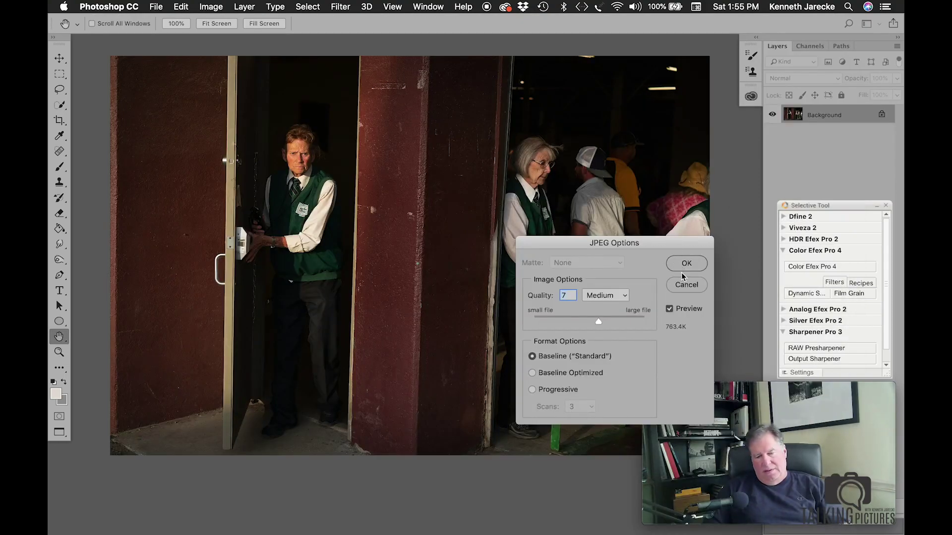
left_click(685, 264)
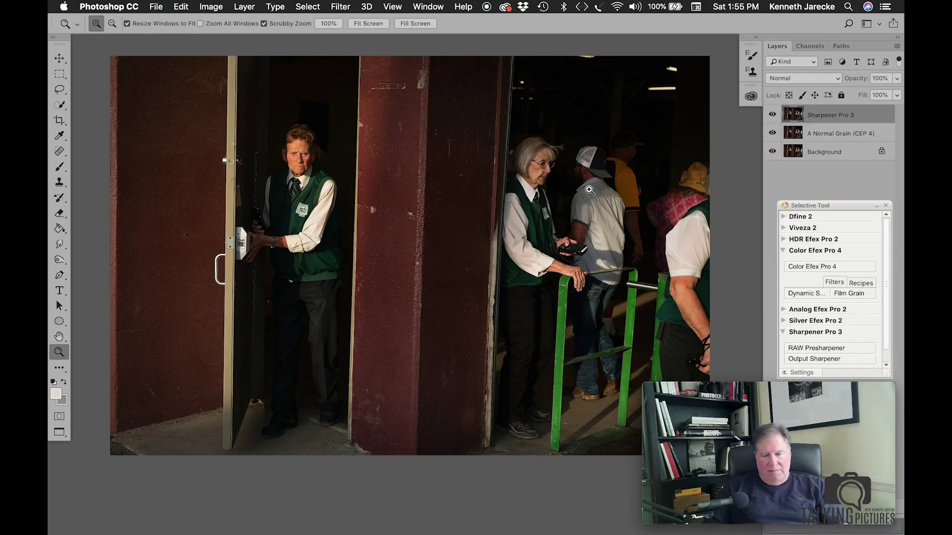
Close the layered photo without saving and open _DSC8957.ARW from Photo Mechanic in Camera Raw
key("super+w")
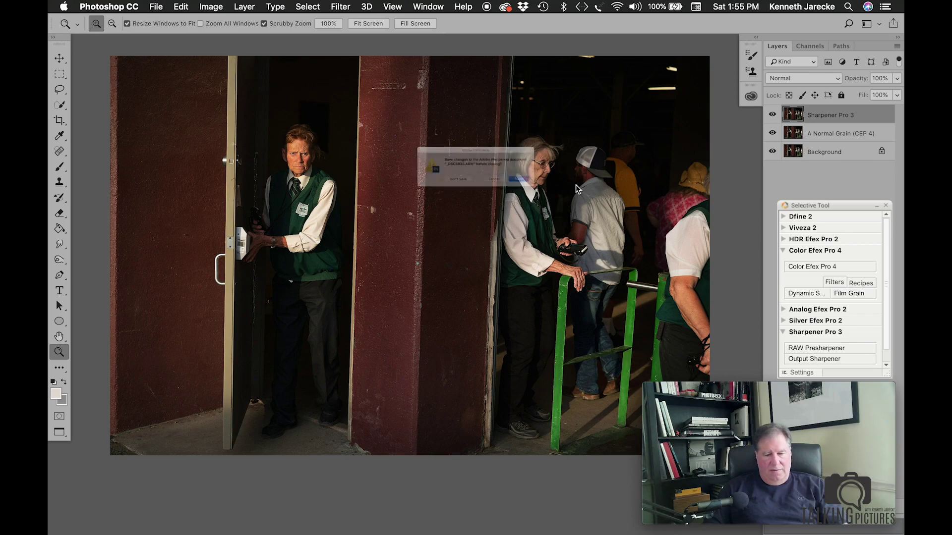
left_click(426, 195)
key("super+Tab")
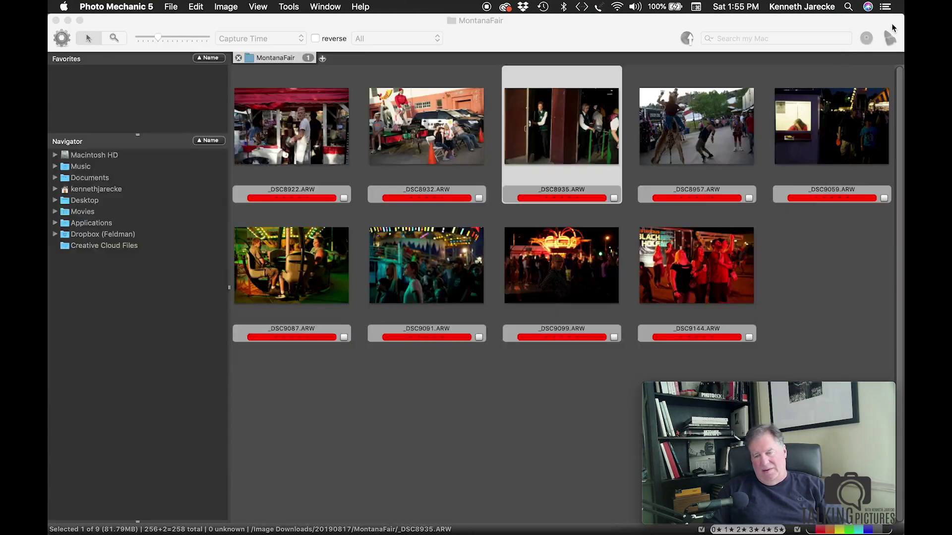
left_click(690, 145)
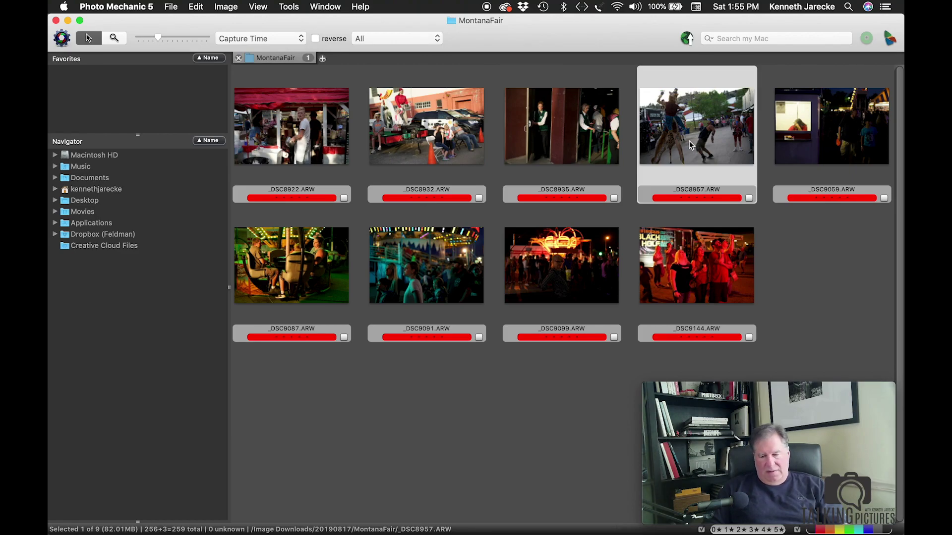
key("super+e")
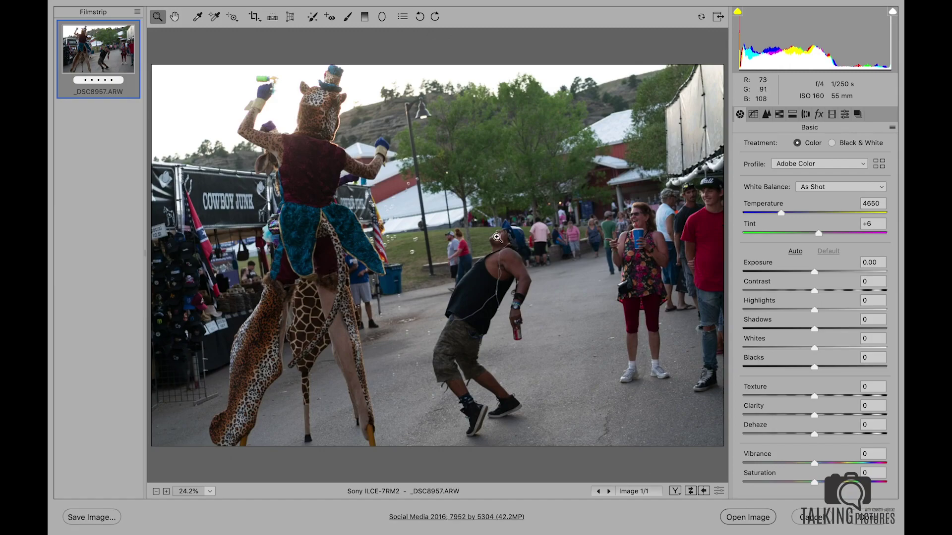
Examine the leaning dancer, the stilt walker and the background crowd at different magnifications
left_click_drag(498, 235, 523, 218)
scroll(524, 218, "down", 3)
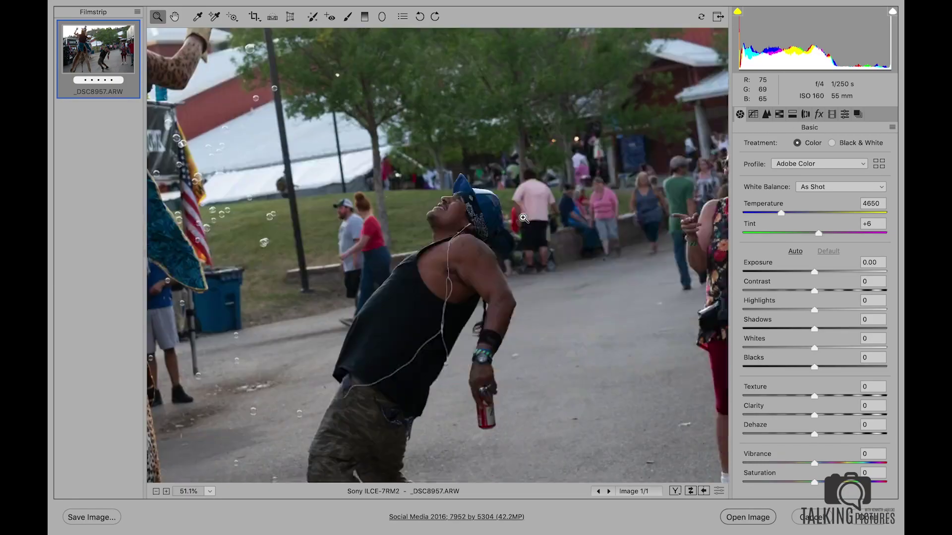
scroll(511, 248, "up", 6)
key("alt")
left_click(502, 272, "alt")
left_click(501, 272, "alt")
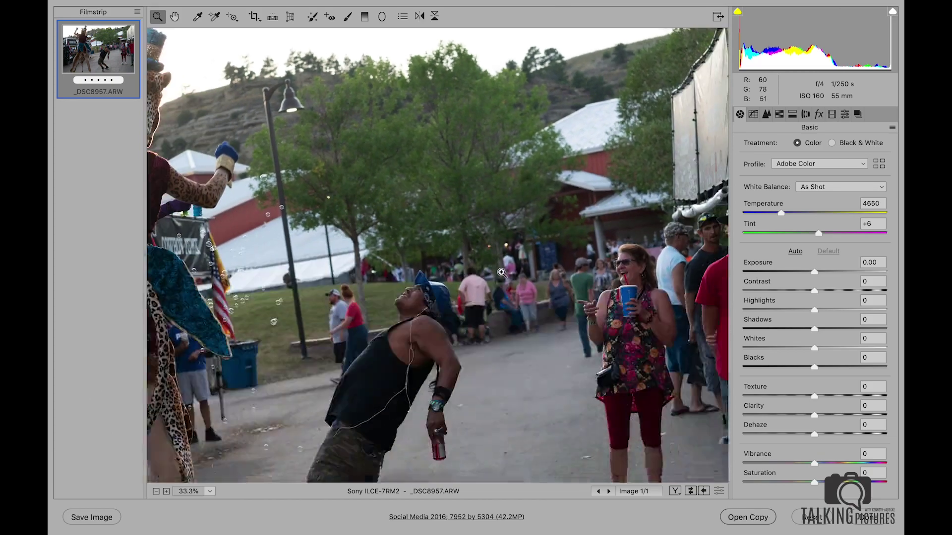
left_click(501, 272, "alt")
left_click(501, 272, "alt")
left_click(445, 241)
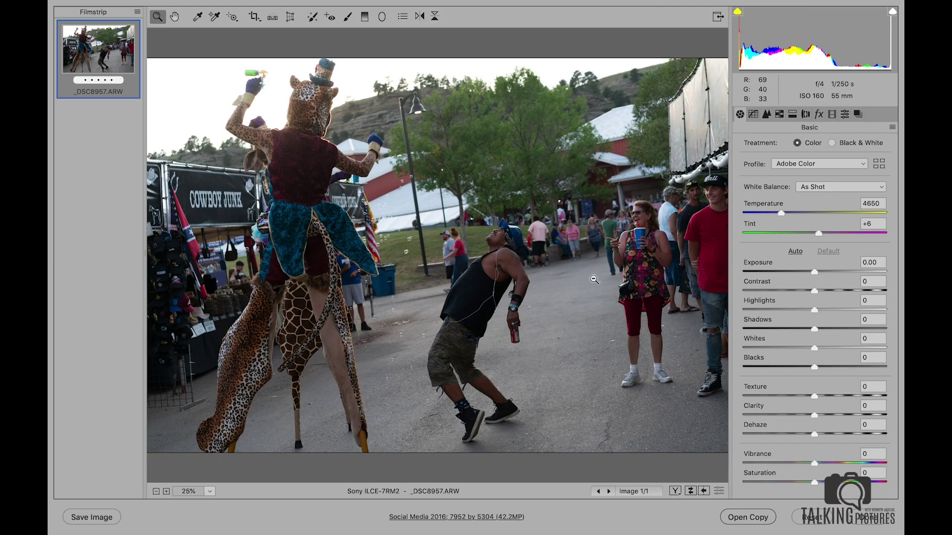
Add a wide radial filter centred on the leaning dancer with Exposure -1.00 and tilt it slightly
left_click(579, 274, "alt")
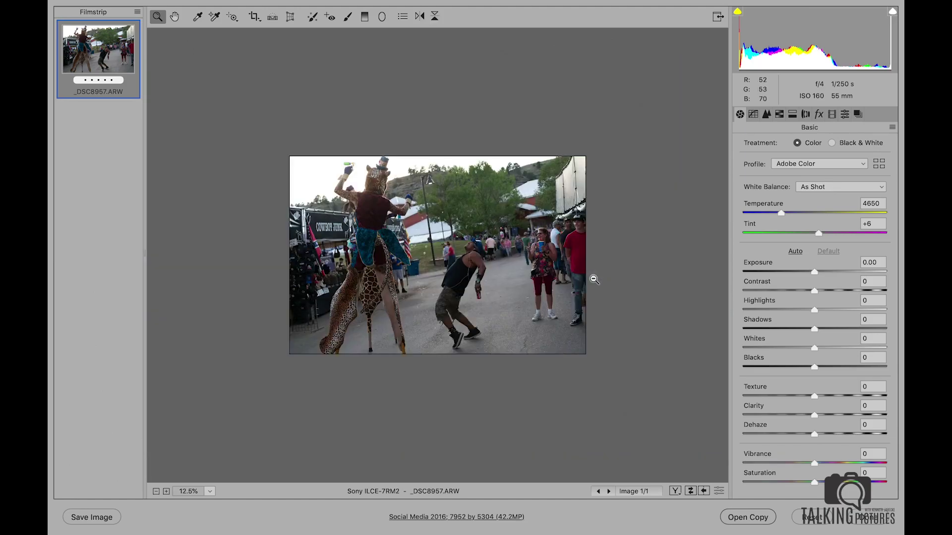
left_click(382, 18)
left_click_drag(471, 258, 664, 336)
mouse_move(472, 147)
left_mouse_down()
mouse_move(471, 158)
mouse_move(438, 149)
mouse_move(468, 141)
mouse_move(457, 150)
left_mouse_up()
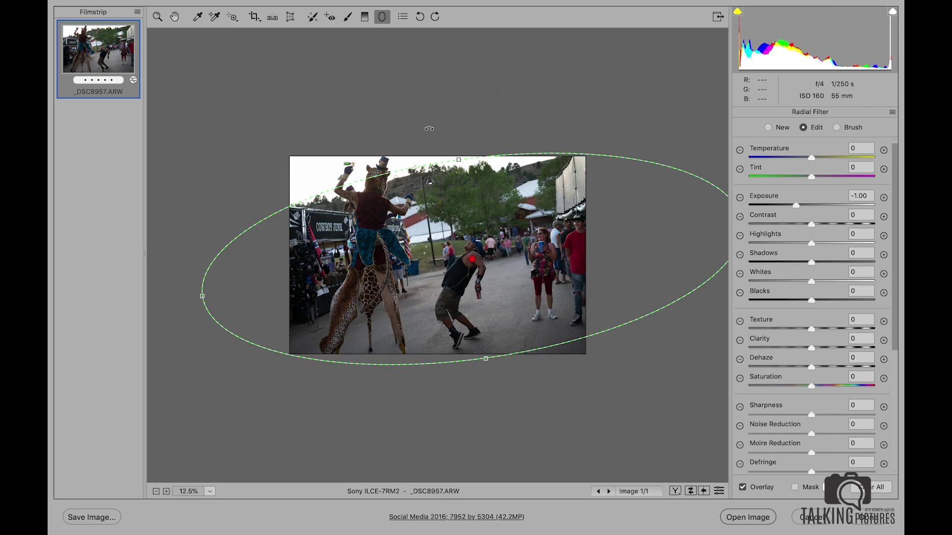
Set the white balance tint to +4 and check the dancer's skin tones and the whole photo
left_click(158, 22)
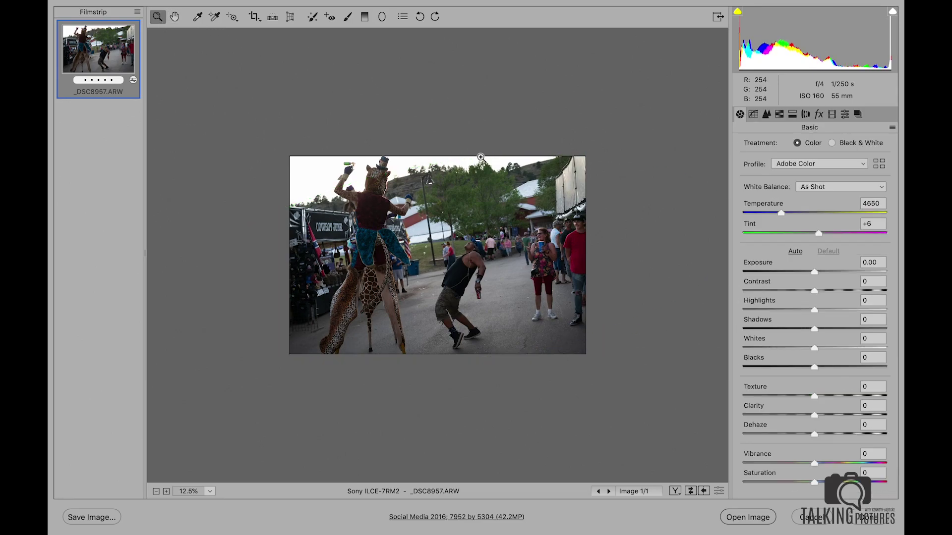
left_click(478, 252)
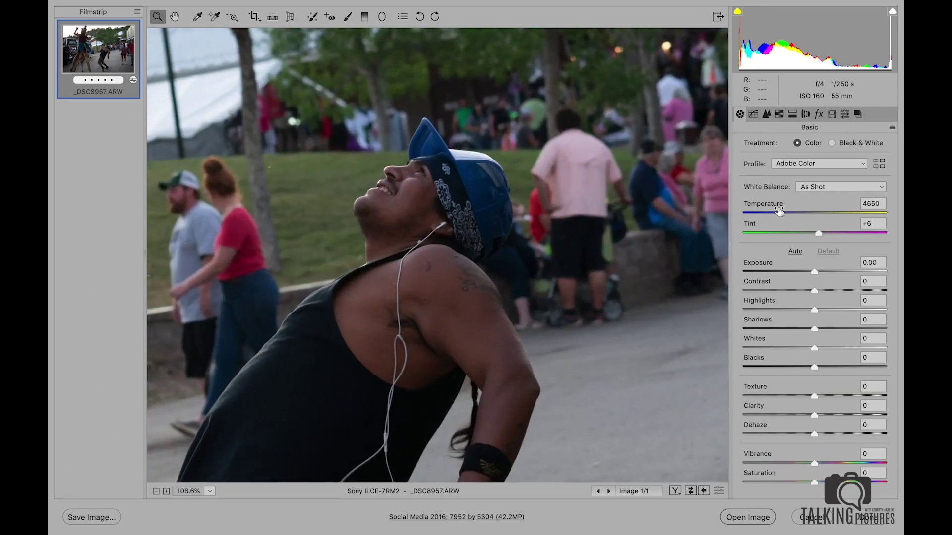
mouse_move(783, 213)
left_mouse_down()
mouse_move(772, 212)
mouse_move(782, 213)
left_mouse_up()
left_click(818, 231)
left_click(403, 204)
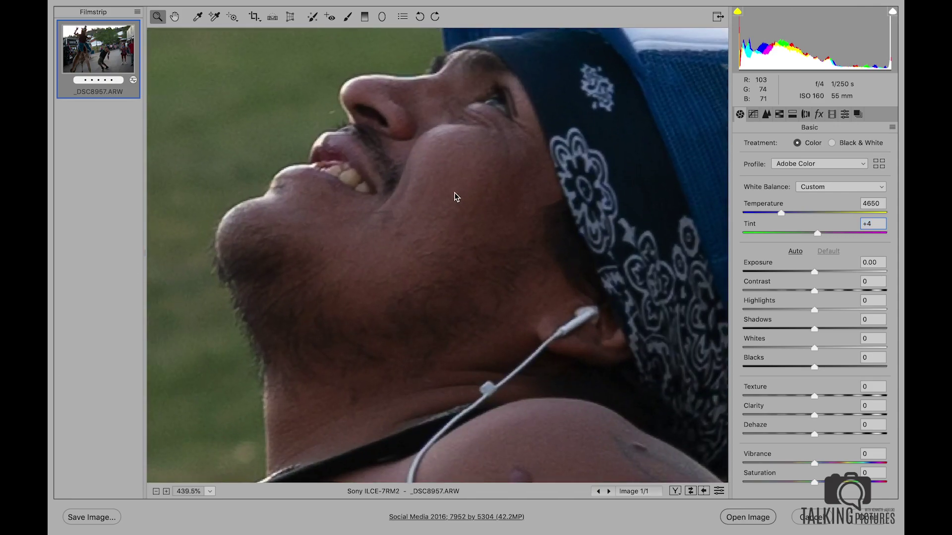
left_click(456, 197, "alt")
left_click(426, 186, "alt")
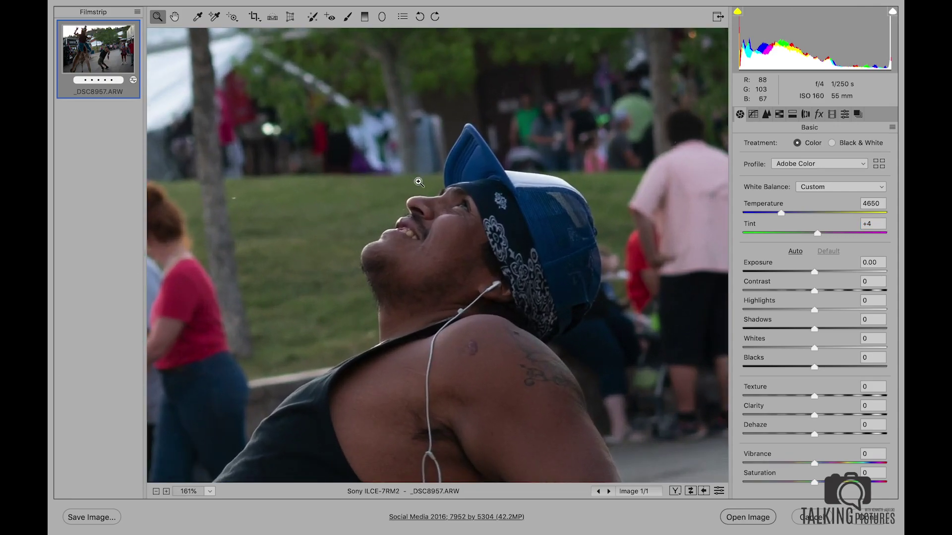
left_click(559, 268, "alt")
left_click(558, 269, "alt")
left_click(558, 269, "alt")
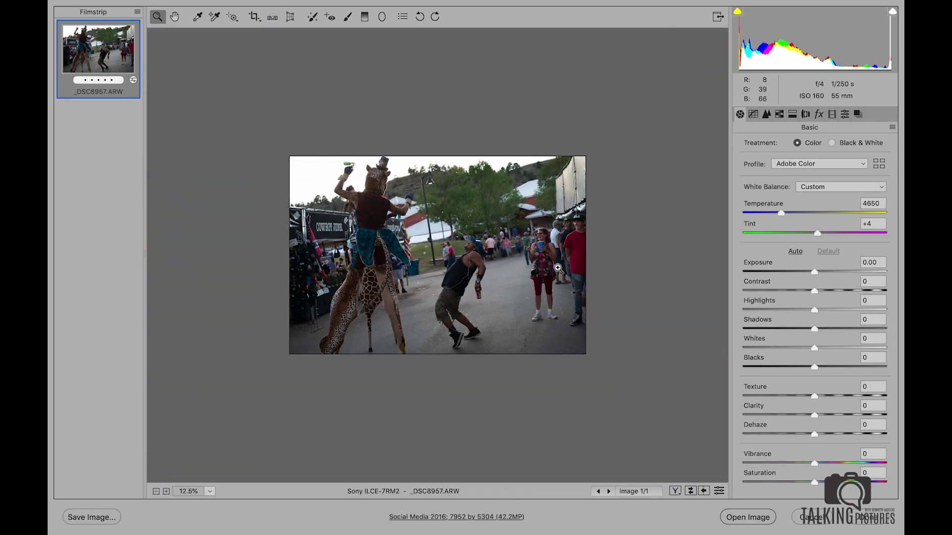
Set Whites to -36, Highlights to -18, Contrast to +21 and Shadows to +31, checking the dancer and the full photo
left_click(789, 347)
left_click(802, 309)
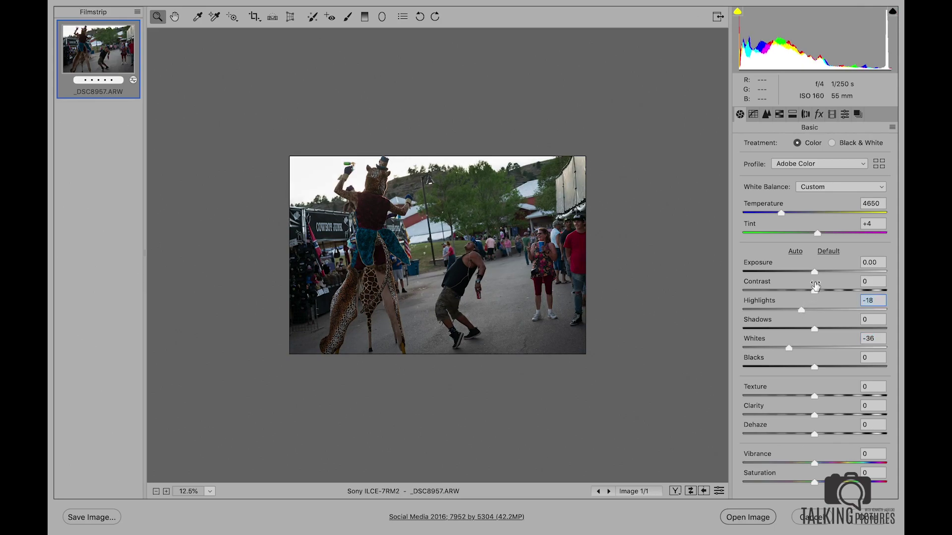
left_click(830, 291)
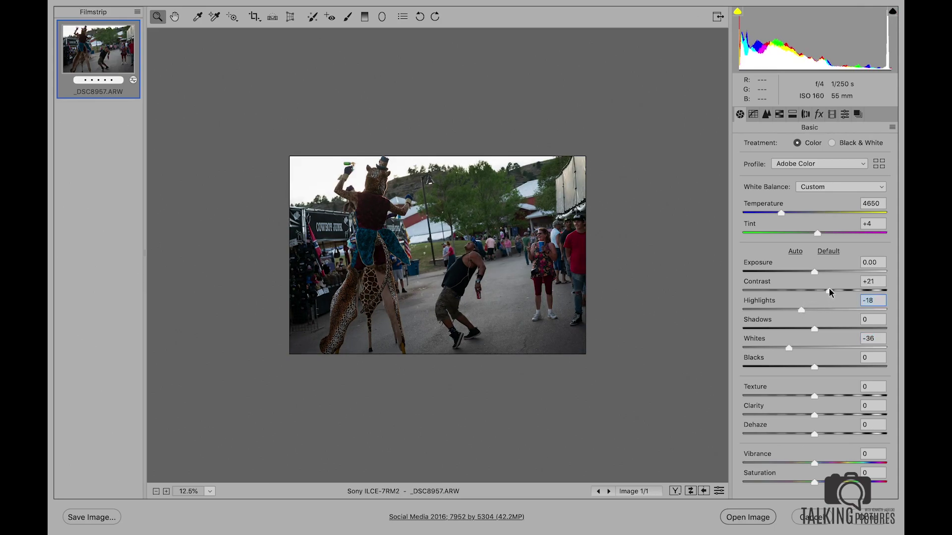
left_click(836, 328)
left_click(461, 256)
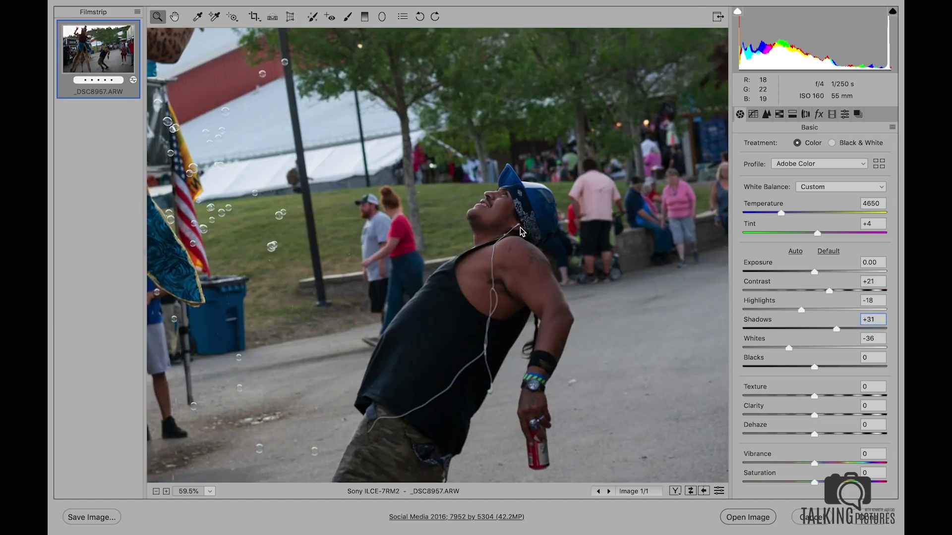
key("ctrl+0")
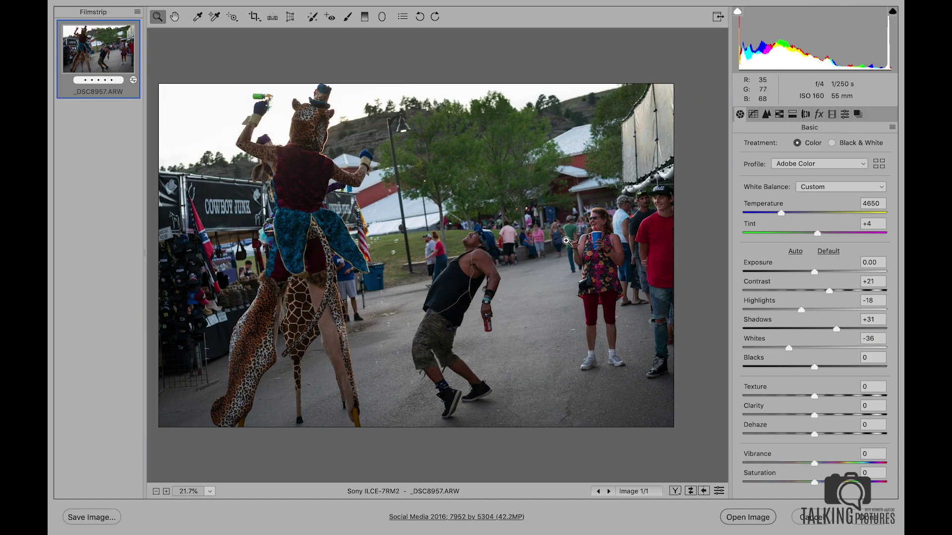
Set Contrast to +29 and open the photo in Photoshop
left_click(836, 290)
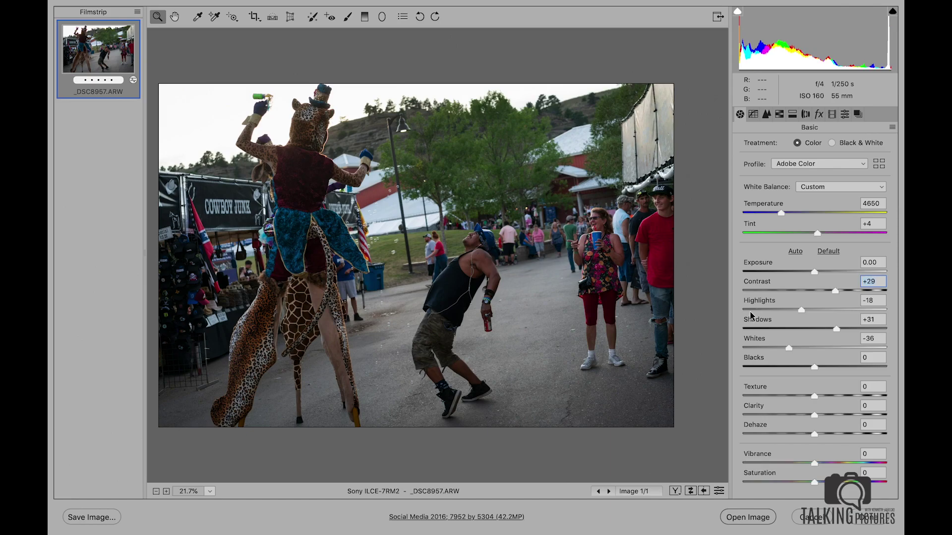
left_click(750, 518)
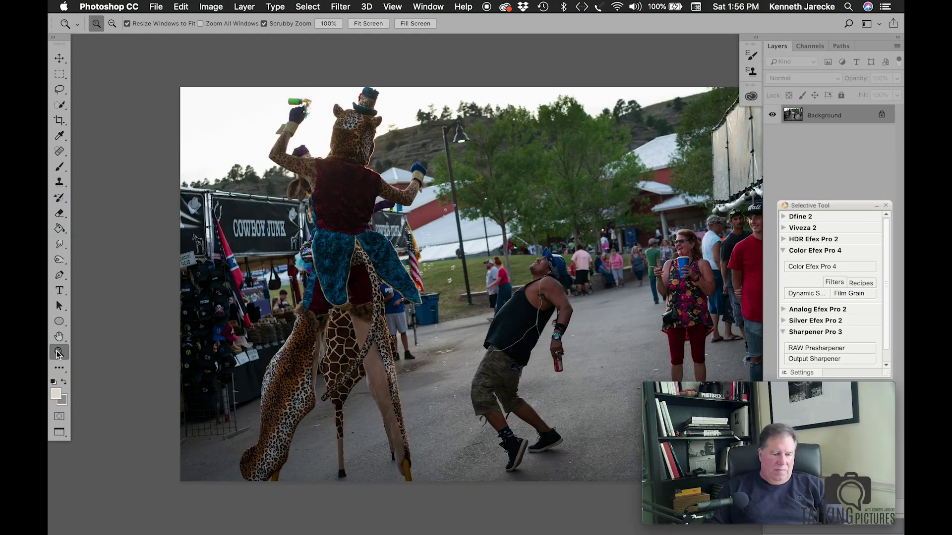
Examine the leaning dancer up close and review the whole photo before retouching
double_click(58, 352)
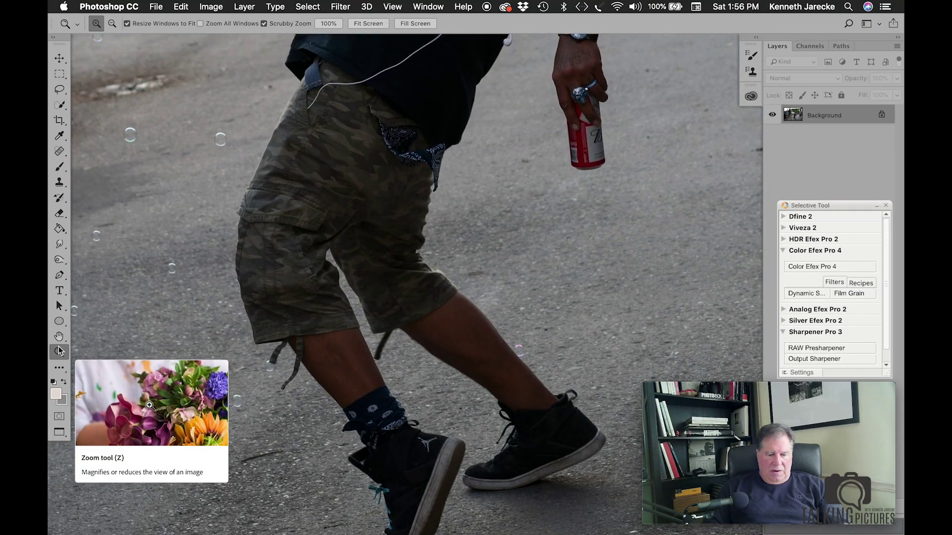
key("alt")
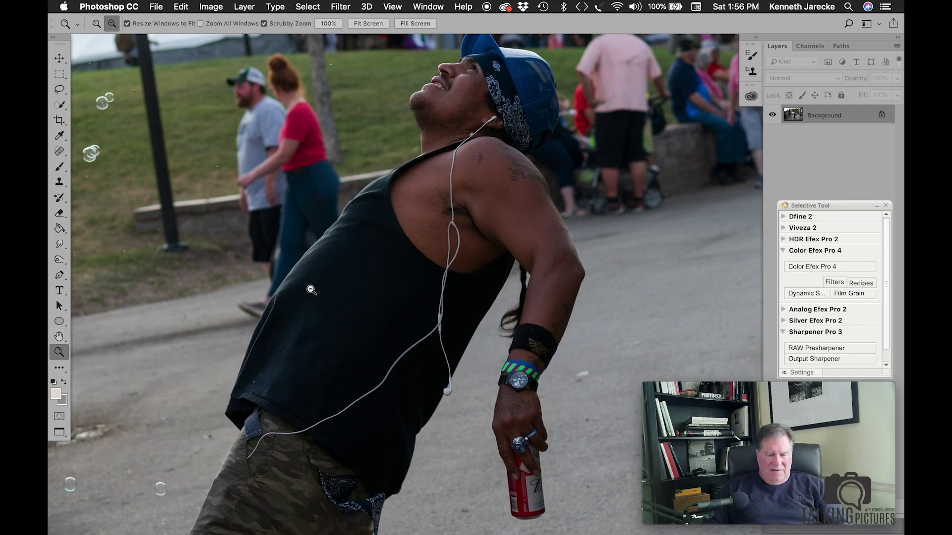
left_click(311, 290, "alt")
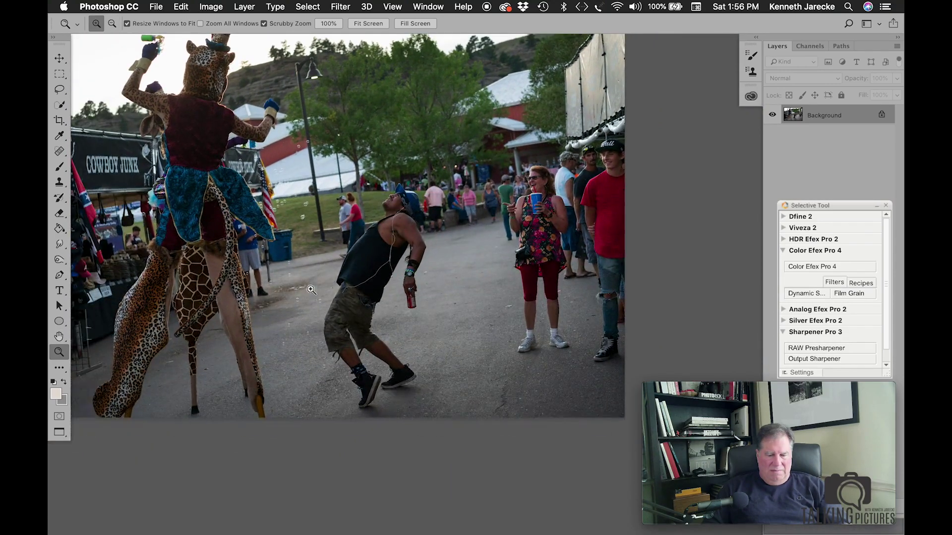
left_click(377, 266)
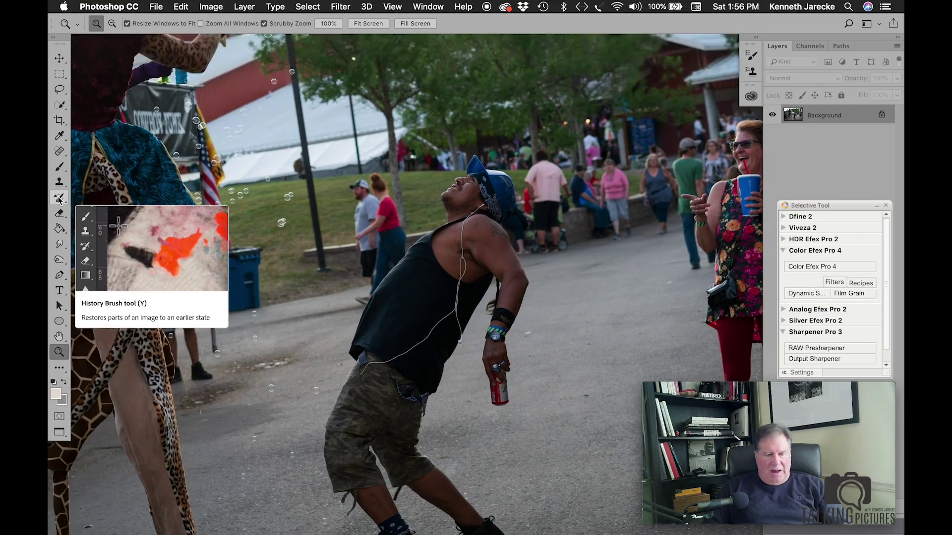
left_click(369, 228, "alt")
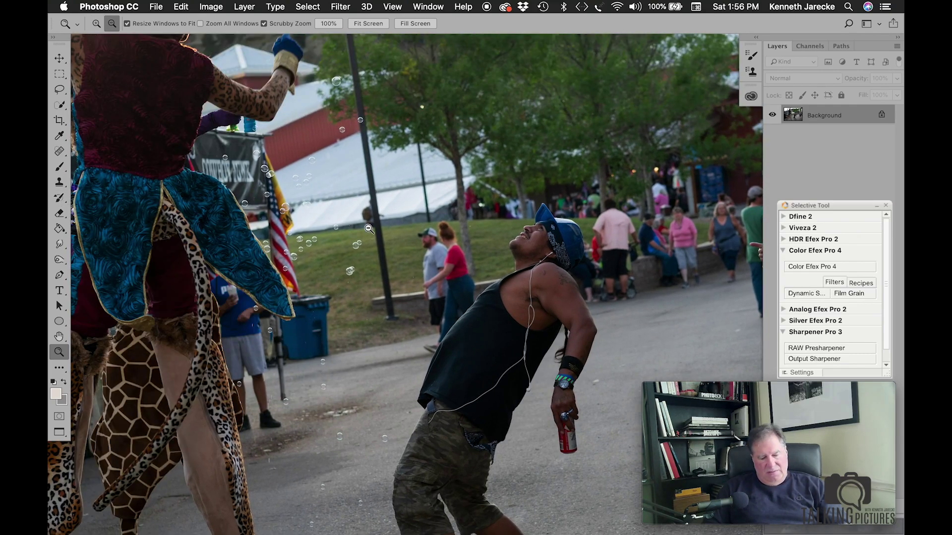
left_click(369, 228, "alt")
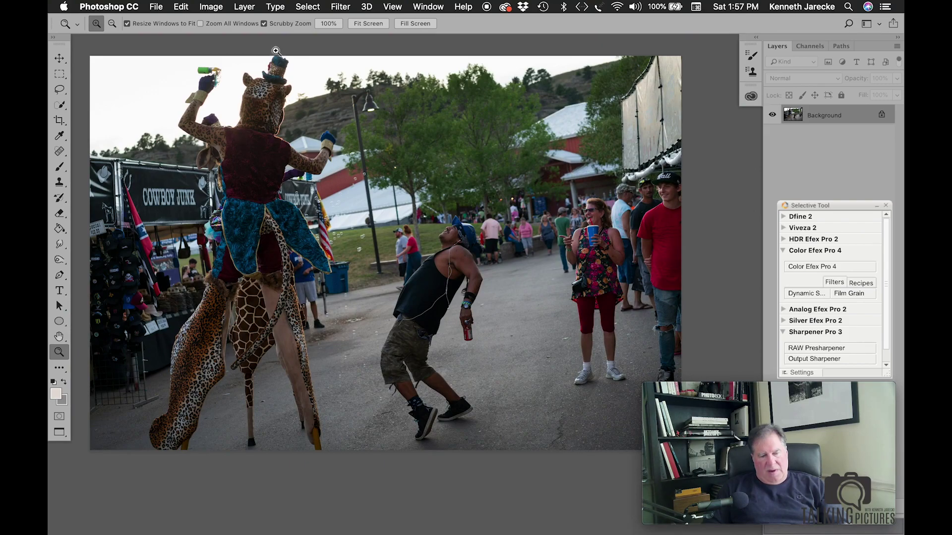
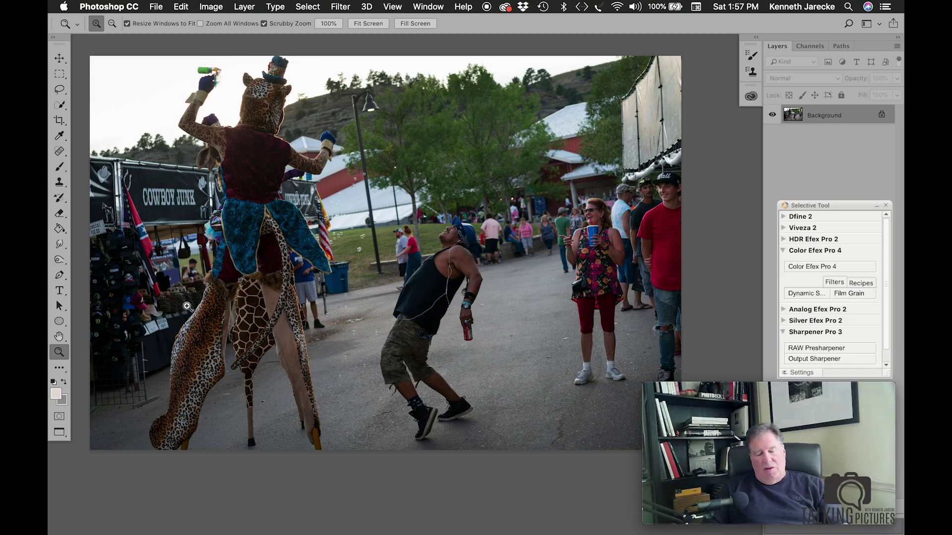
Lighten the leaning dancer's skin using the History Brush in Screen mode at 6% opacity with brush size 200
left_click(461, 258)
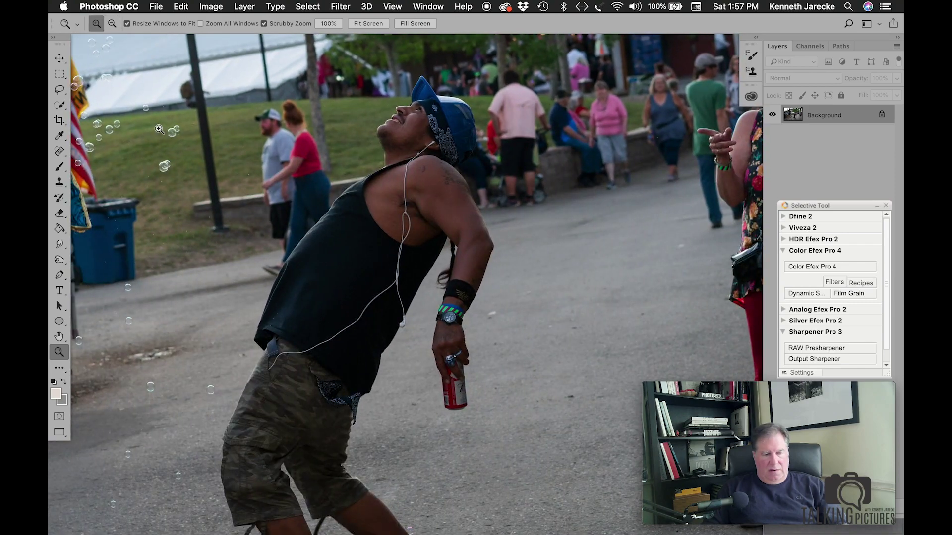
left_click(60, 197)
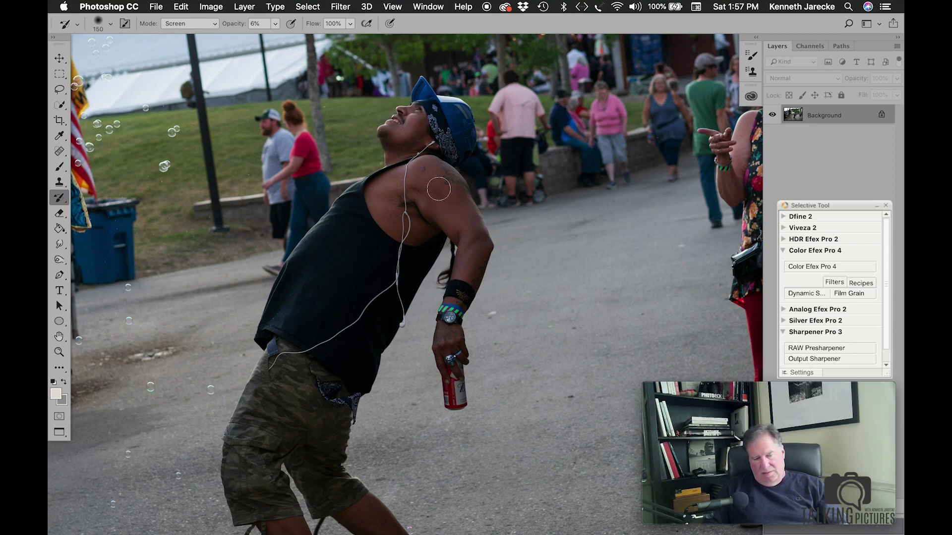
key("bracketright")
key("bracketright")
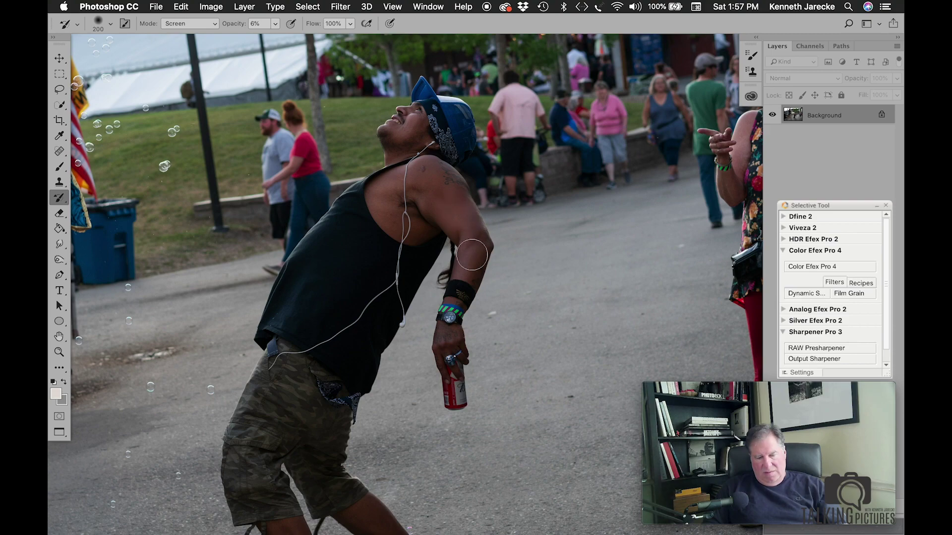
scroll(472, 255, "down", 3)
scroll(472, 256, "left", 1)
scroll(472, 255, "down", 4)
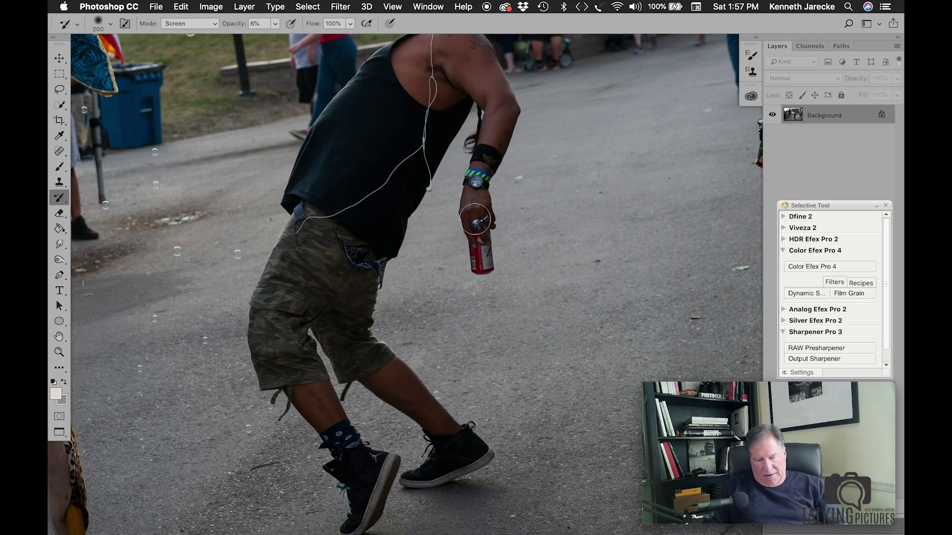
Examine the laughing bystanders and the stilt walker's costume and head up close, as well as the whole photo
scroll(473, 213, "up", 3)
scroll(471, 248, "right", 10)
scroll(470, 253, "right", 10)
scroll(470, 251, "left", 4)
scroll(469, 251, "up", 1)
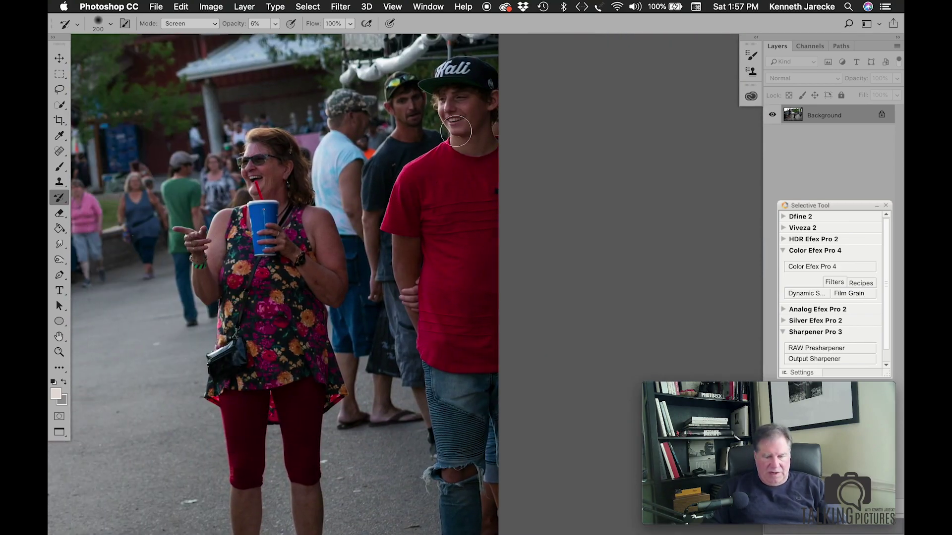
scroll(489, 173, "up", 15)
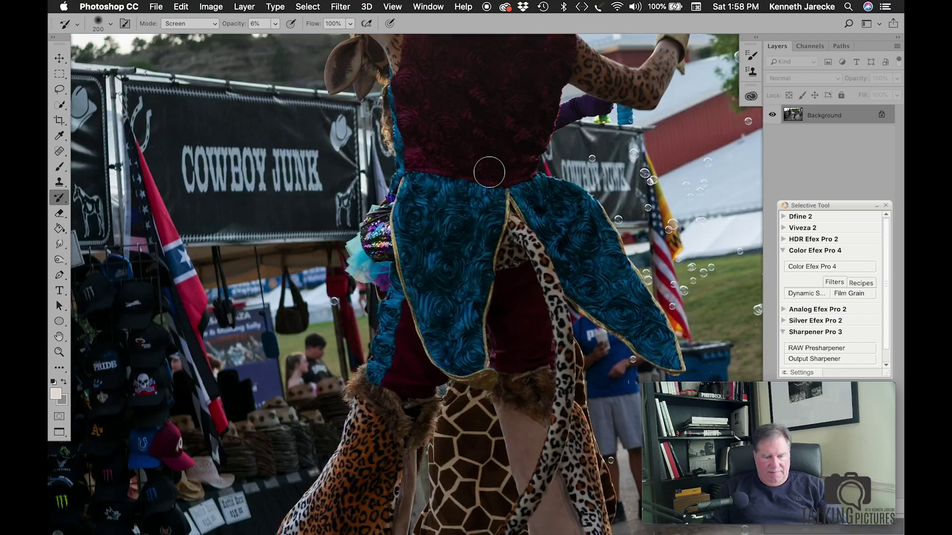
scroll(488, 172, "down", 3)
scroll(489, 173, "right", 4)
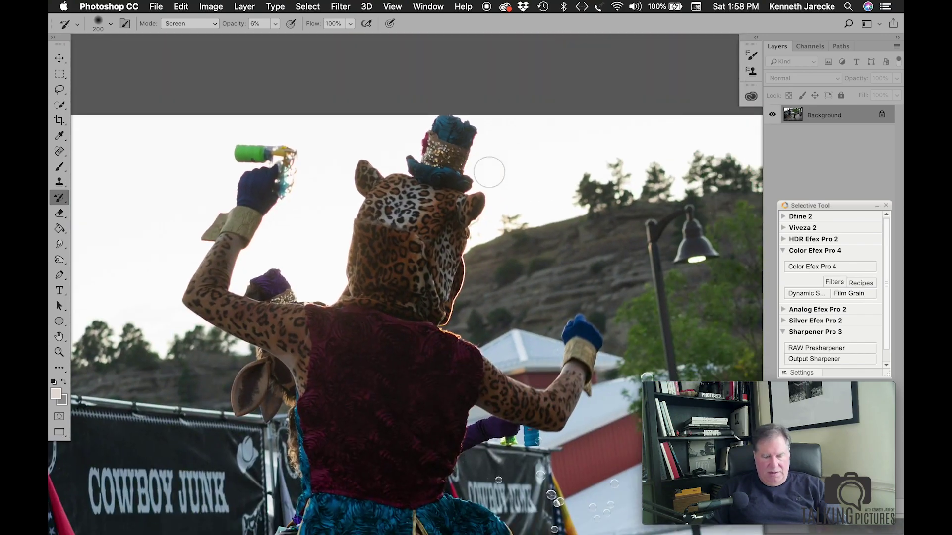
left_click(59, 352)
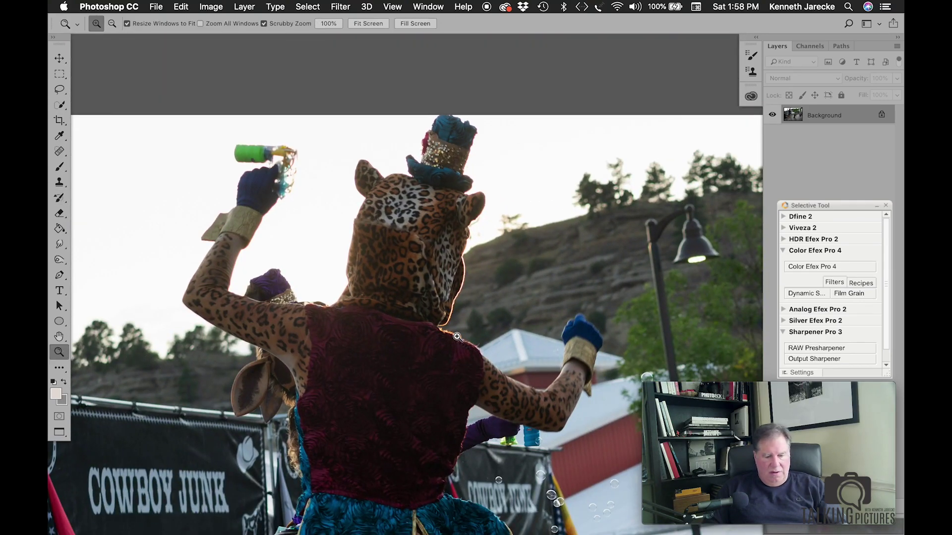
left_click(457, 337, "alt")
left_click(457, 337, "alt")
left_click(457, 337, "alt")
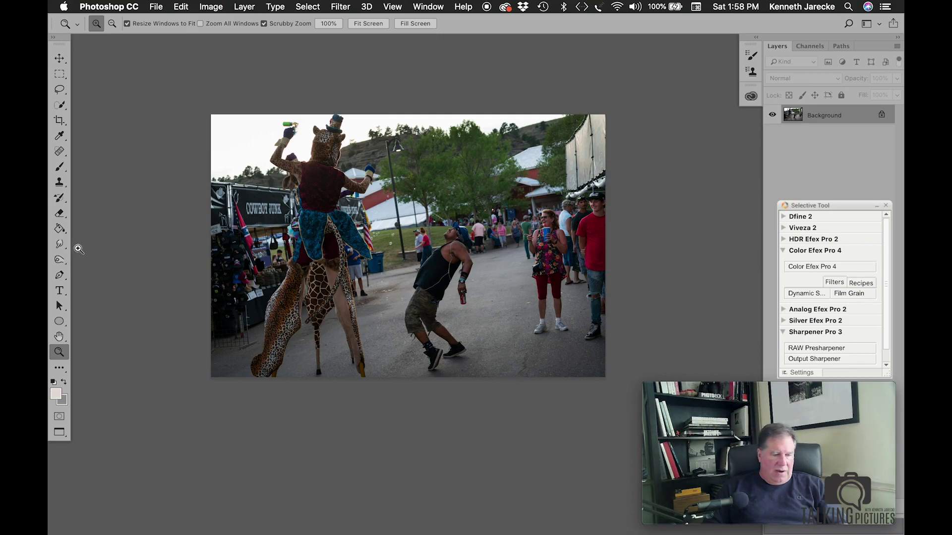
Darken the photo's lower edge and sky using the History Brush in Multiply mode at 6% opacity with brush size 600
left_click(60, 197)
left_click(194, 24)
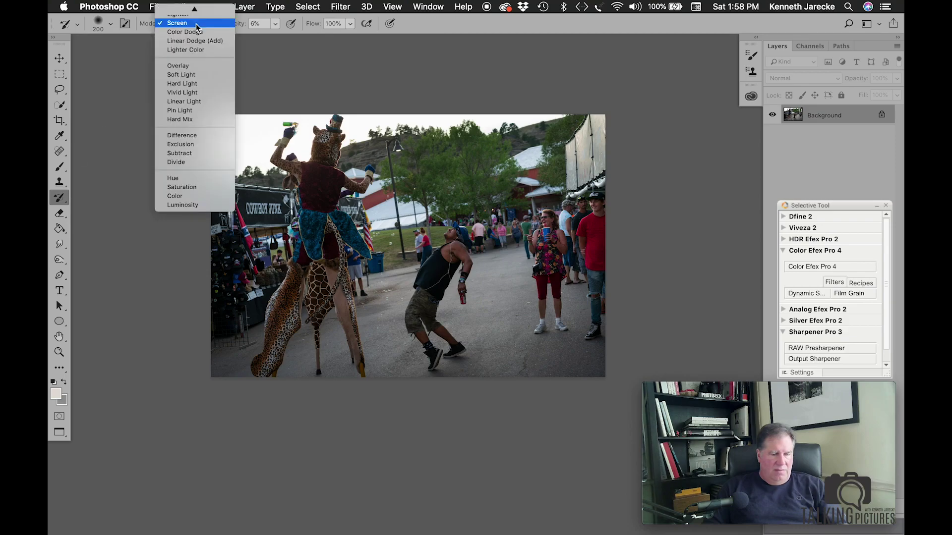
left_click(208, 42)
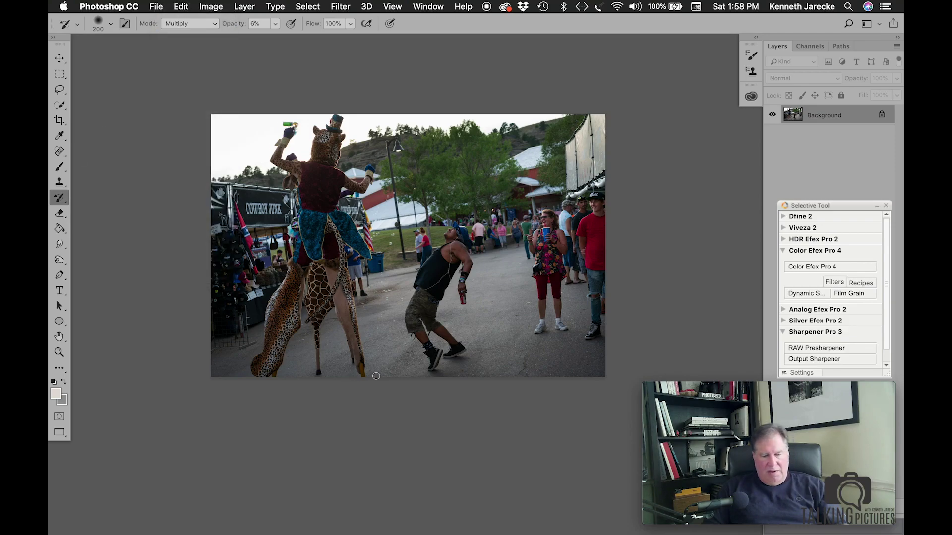
key("bracketright")
key("bracketright")
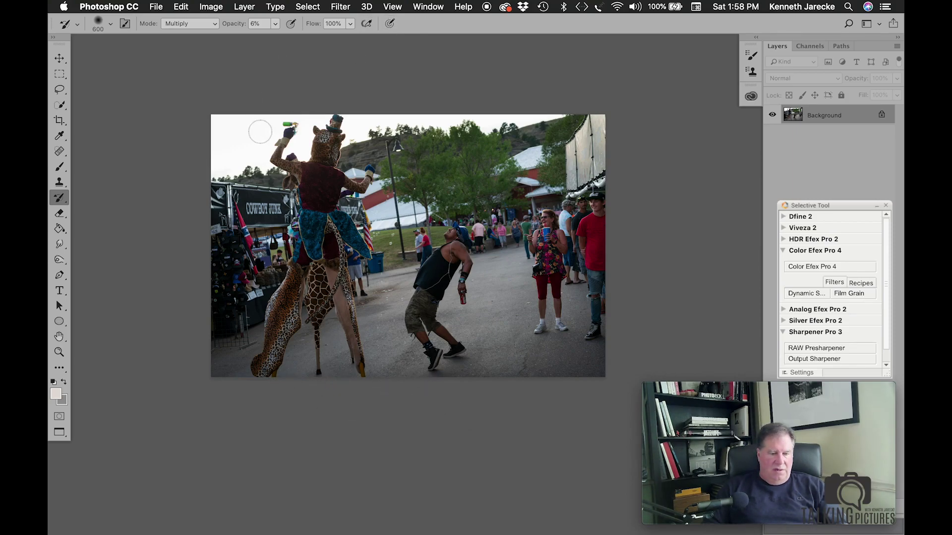
Return the History Brush to Screen mode and lighten the stilt walker's costume at 6% opacity with brush size 600
left_click(203, 24)
left_click(202, 75)
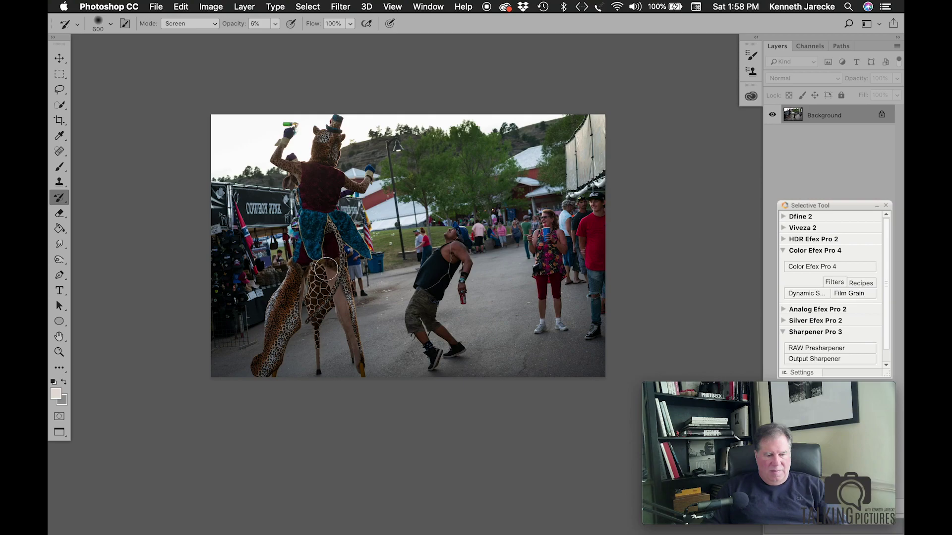
double_click(59, 350)
scroll(127, 329, "left", 10)
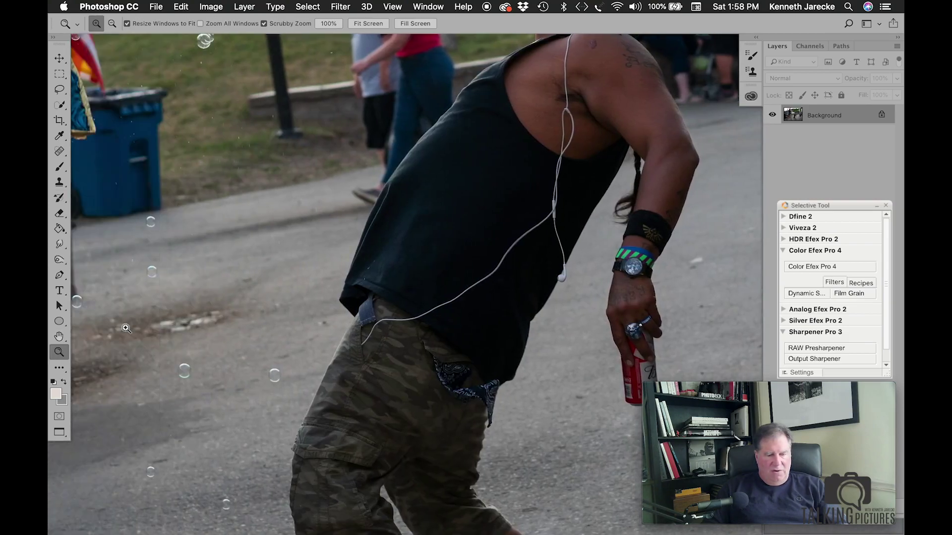
scroll(127, 328, "up", 10)
scroll(126, 328, "left", 8)
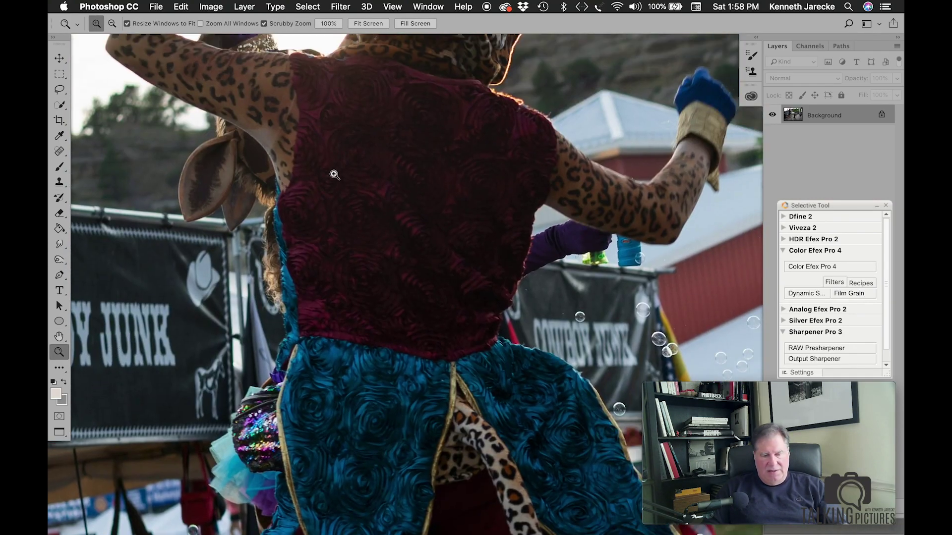
left_click(383, 169, "alt")
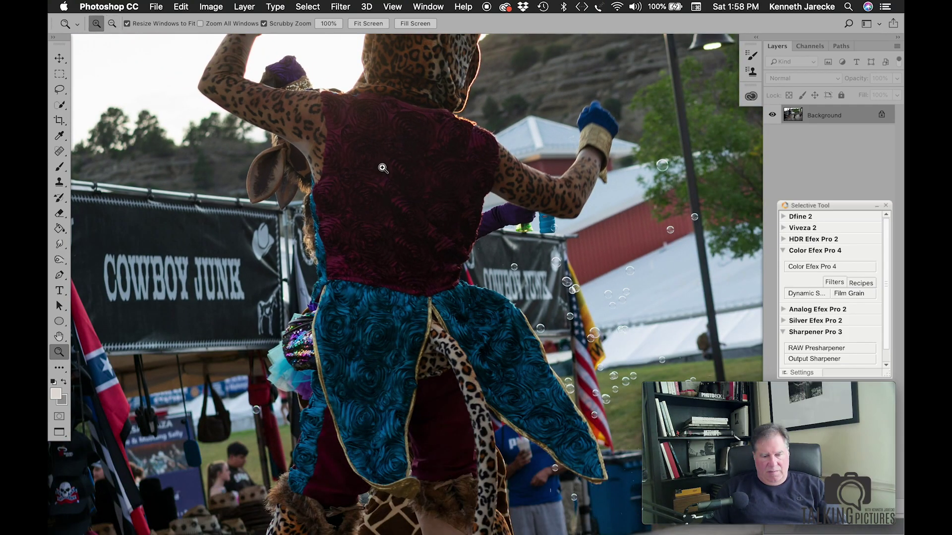
left_click(382, 169, "alt")
scroll(382, 169, "up", 3)
left_click(395, 193, "alt")
scroll(209, 176, "down", 2)
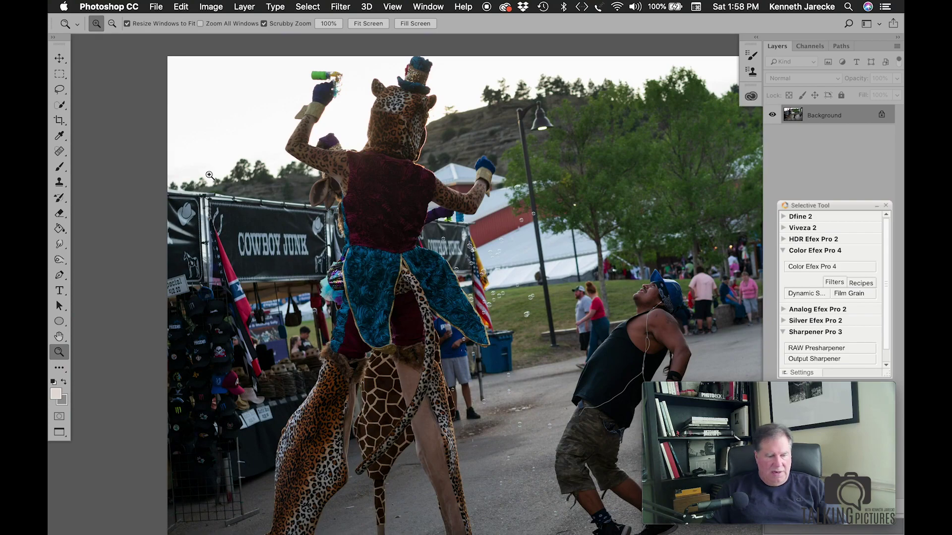
key("y")
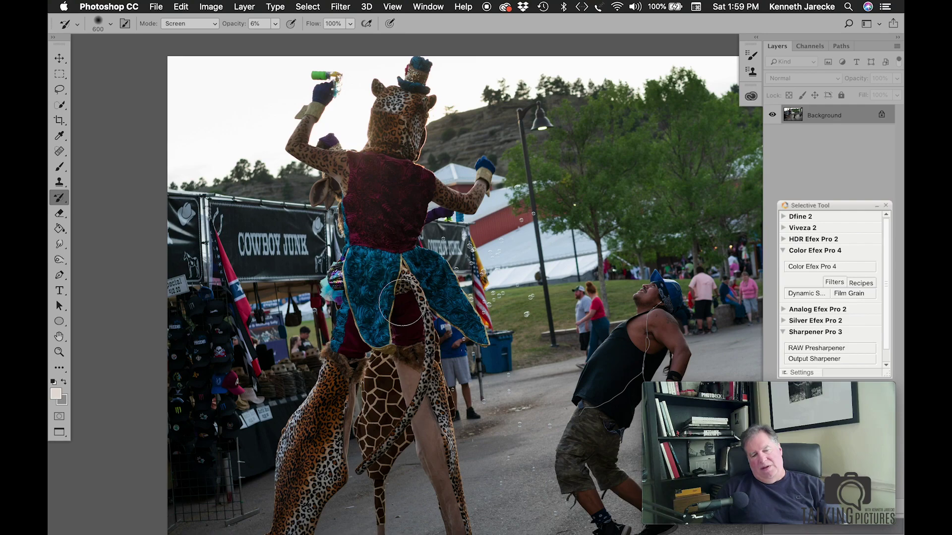
Crop the photo with the Social Media preset of 21 in by 14 in at 144 px/in, keeping the full frame
left_click(56, 126)
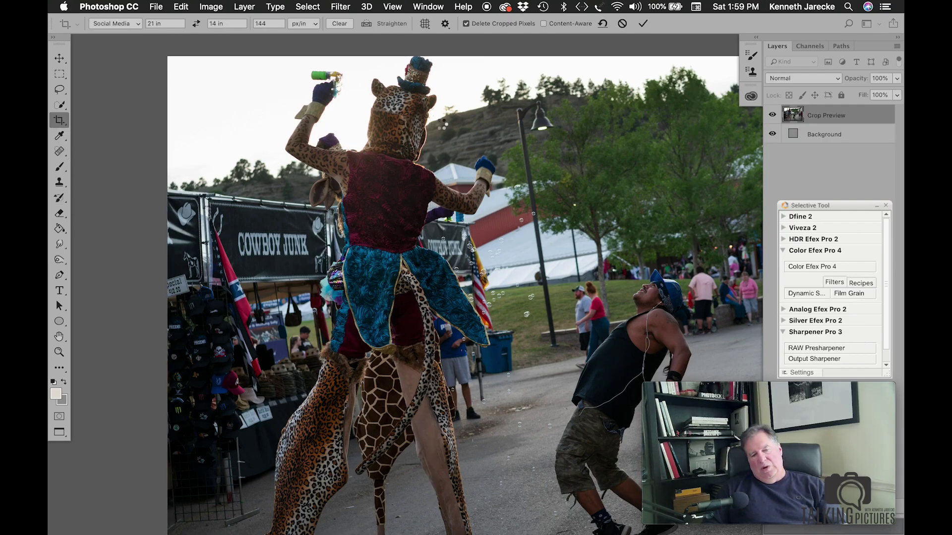
key("Return")
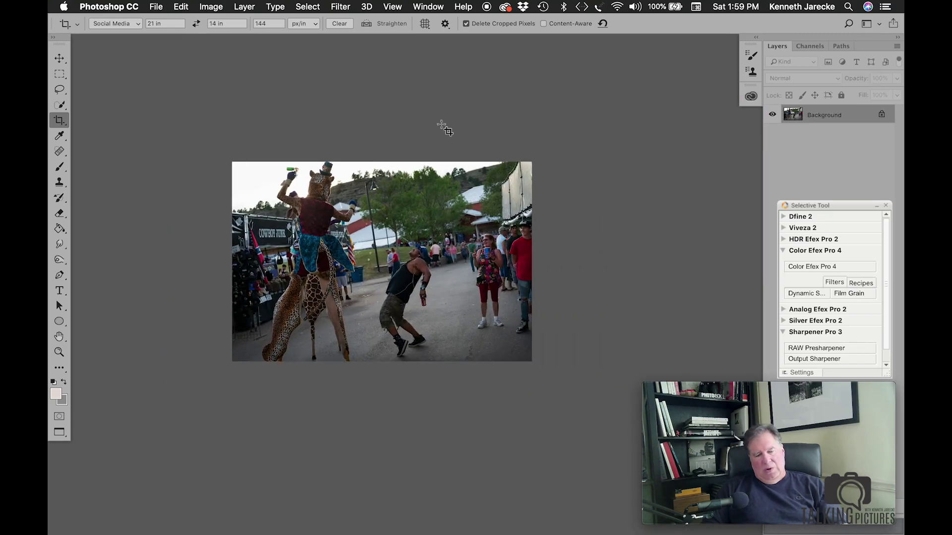
Add film grain with the A Normal Grain recipe and sharpen the photo with Output Sharpener
left_click(861, 295)
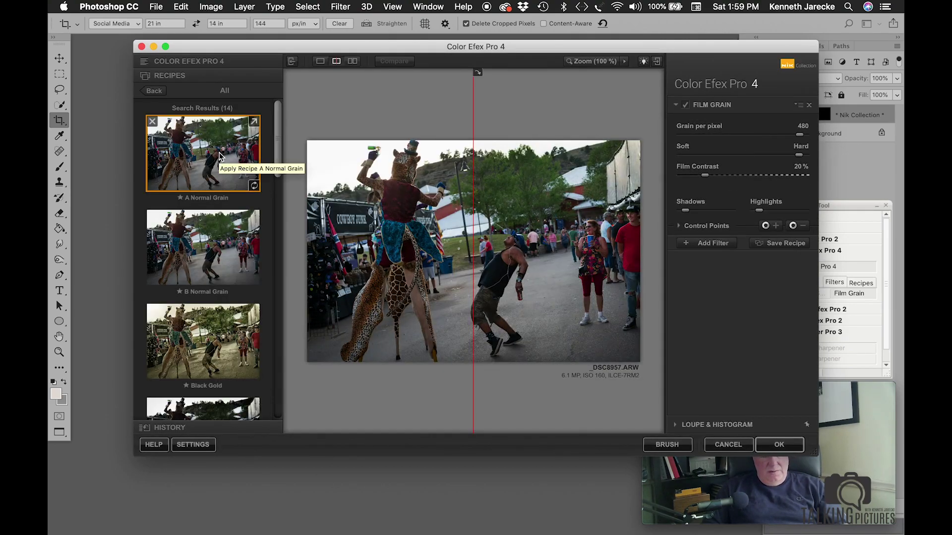
key("Return")
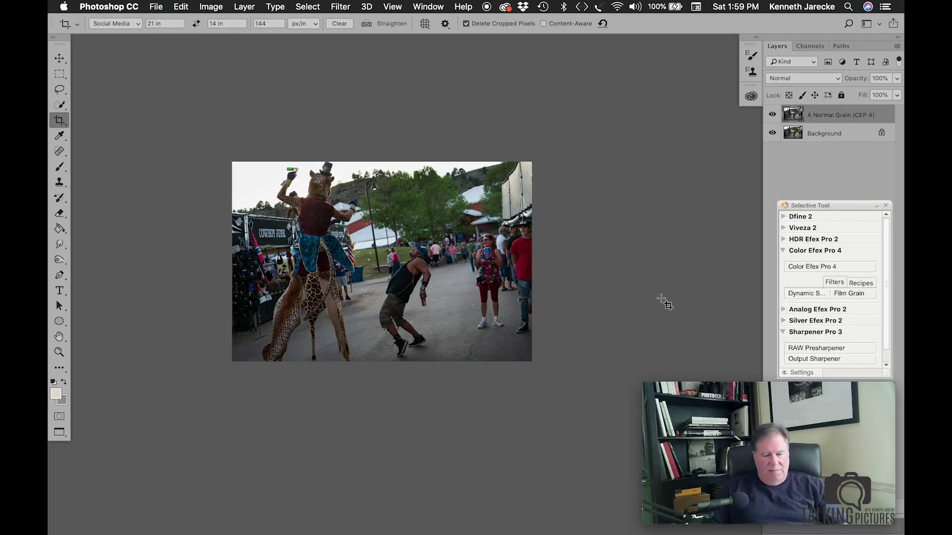
left_click(796, 359)
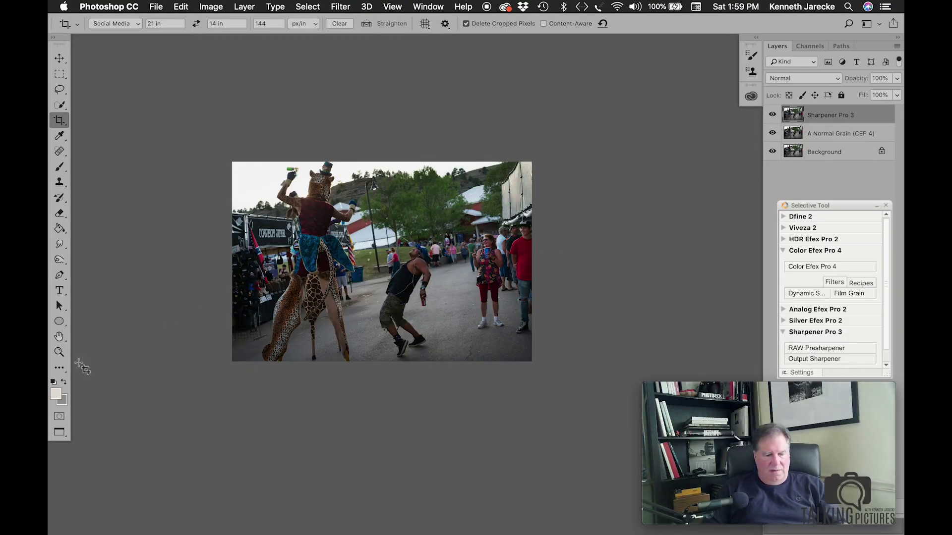
Check the grain and sharpening on the dancer, the bystanders and the stilt walker at 100% magnification
double_click(59, 351)
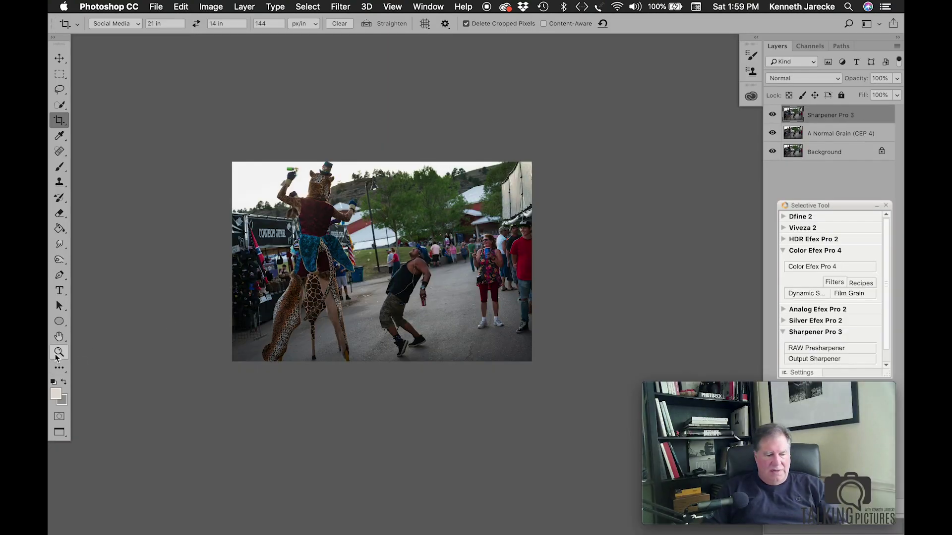
scroll(56, 357, "up", 5)
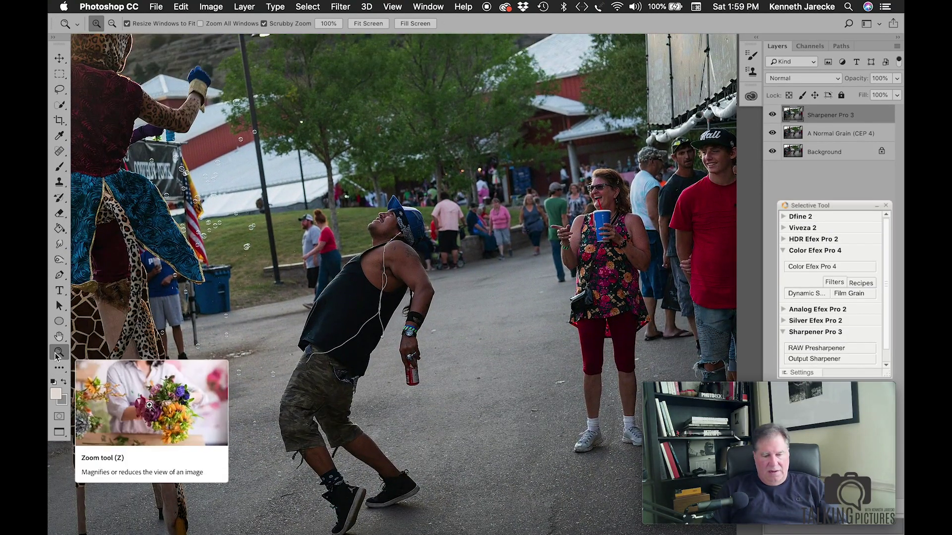
scroll(56, 353, "left", 5)
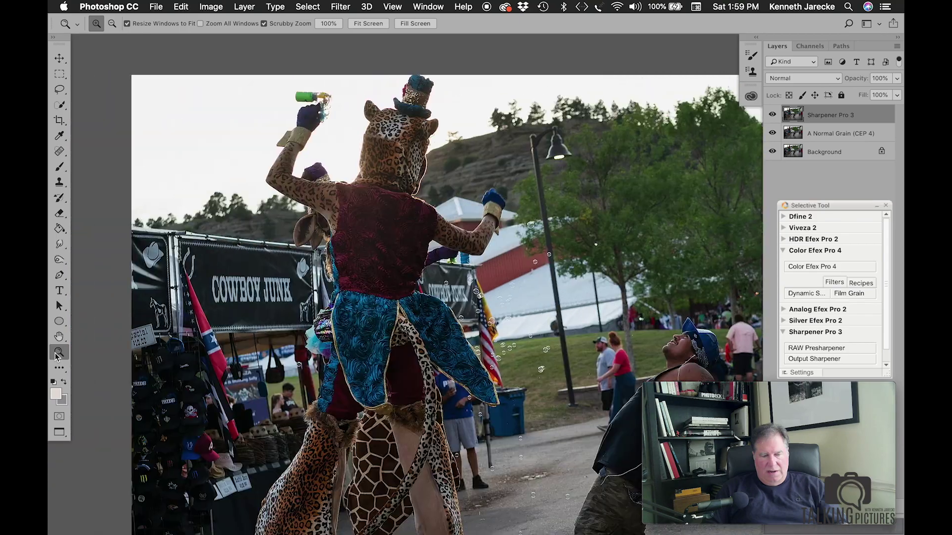
Save the stilt walker photo as a JPEG at quality 7 in the MontanaFair Social Media folder on the desktop
scroll(56, 354, "down", 5)
scroll(57, 355, "right", 5)
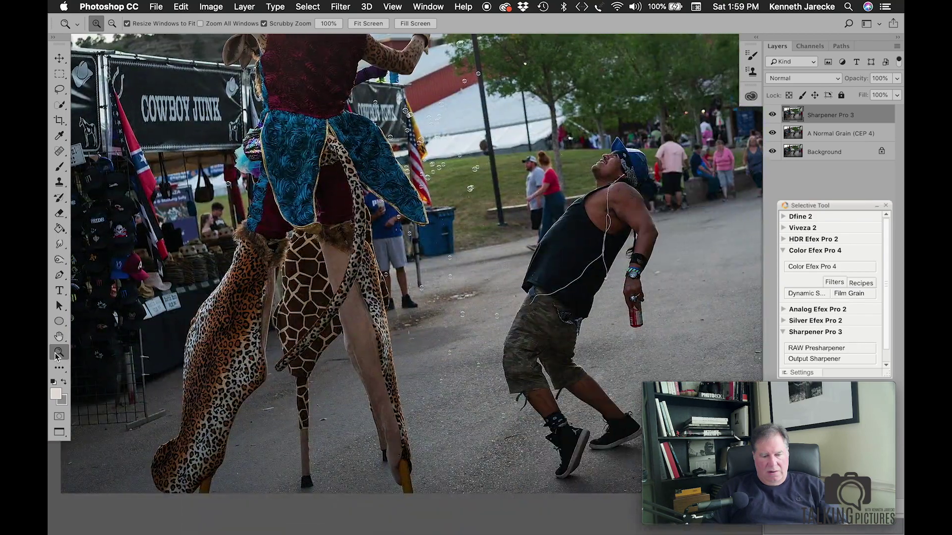
key("alt")
left_click(450, 267, "alt")
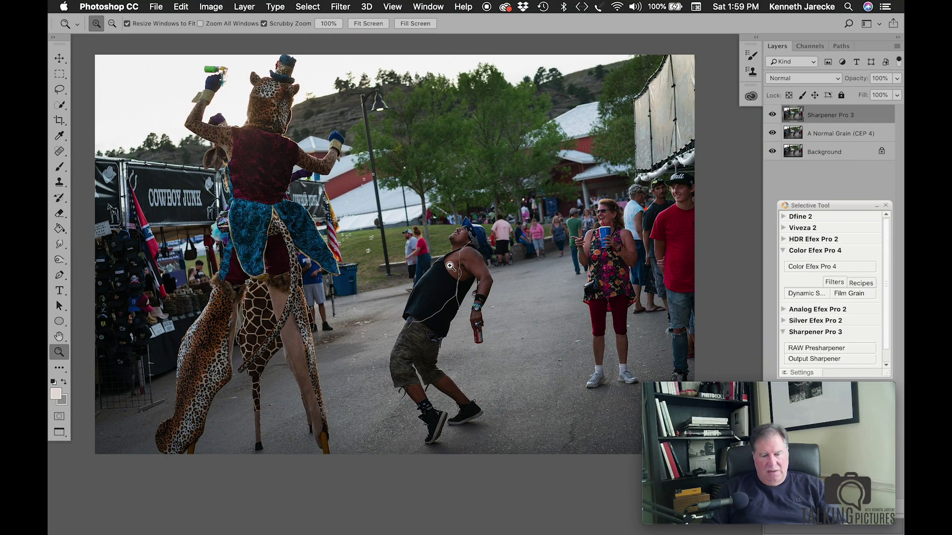
scroll(419, 211, "down", 1)
scroll(419, 212, "right", 1)
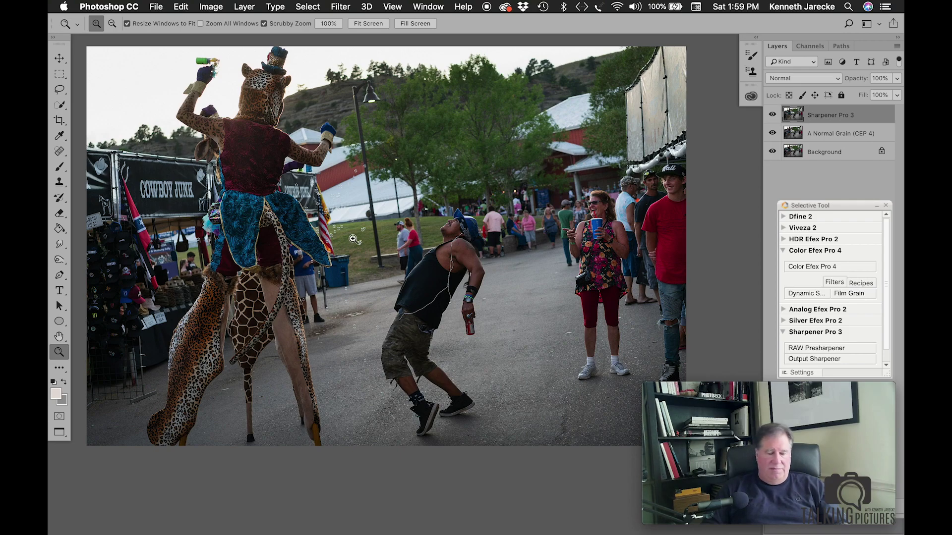
left_click(157, 7)
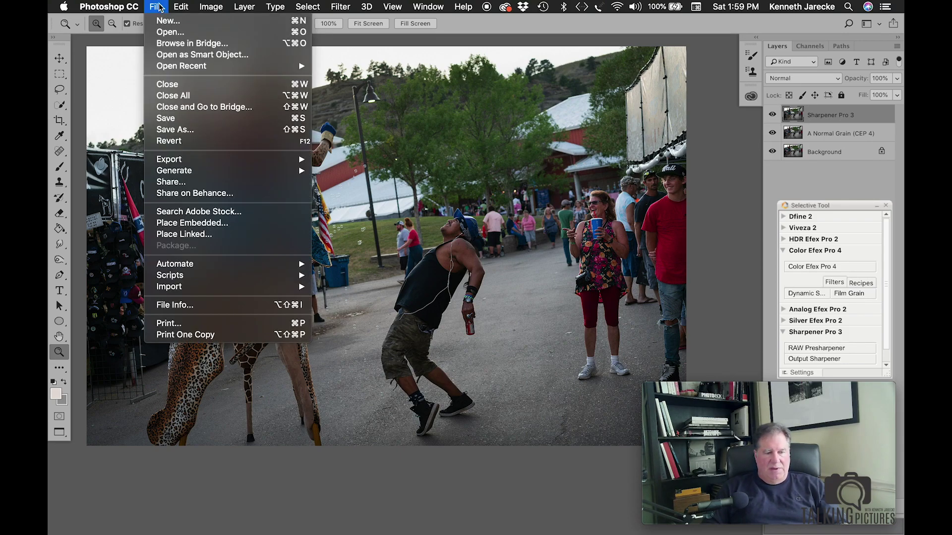
left_click(178, 129)
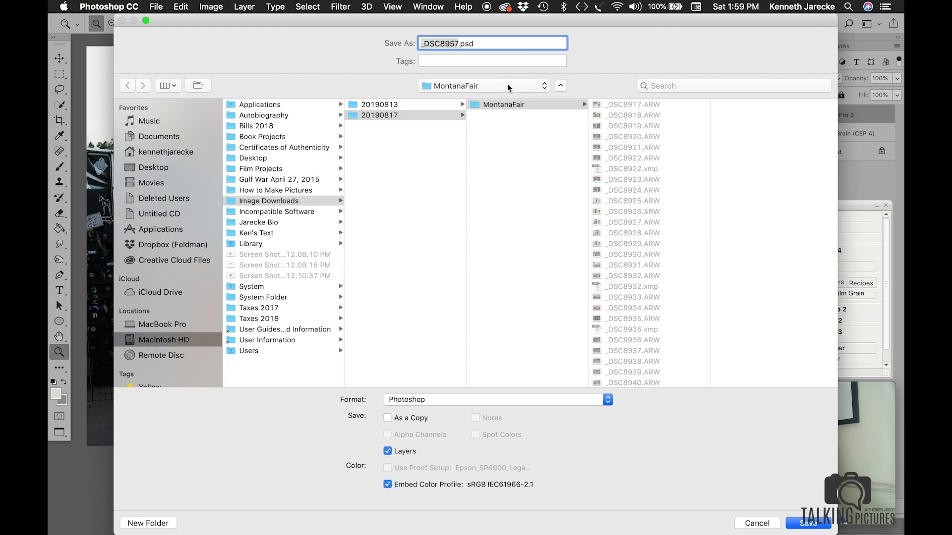
left_click(508, 88)
left_click(496, 163)
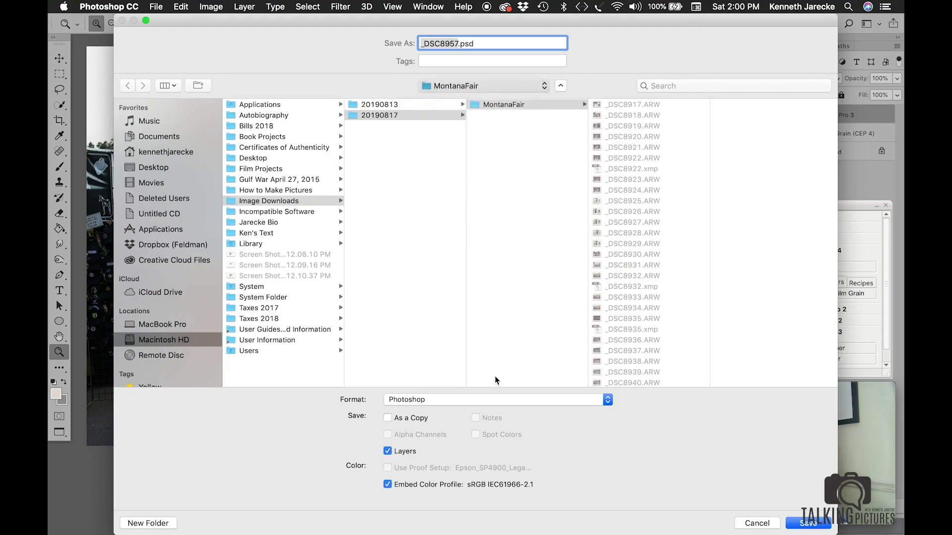
left_click(496, 399)
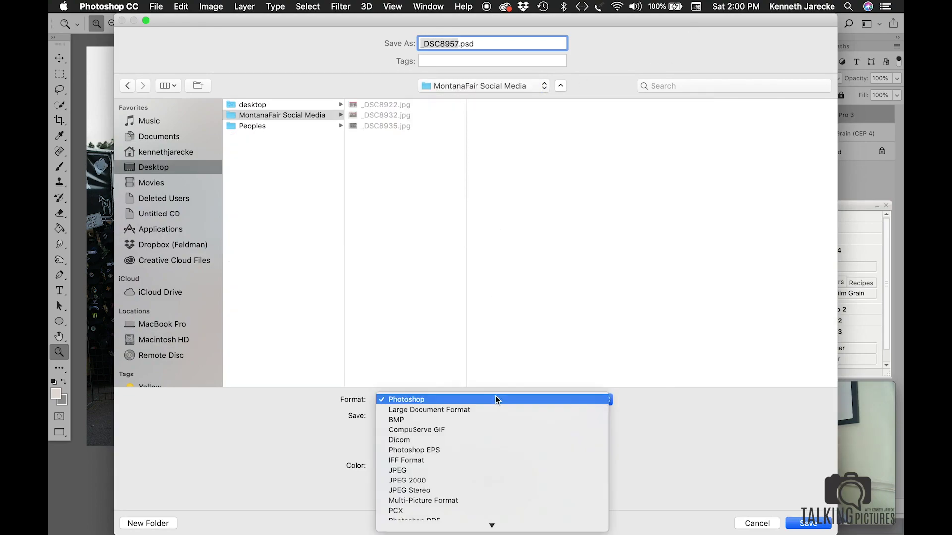
left_click(485, 474)
left_click(793, 526)
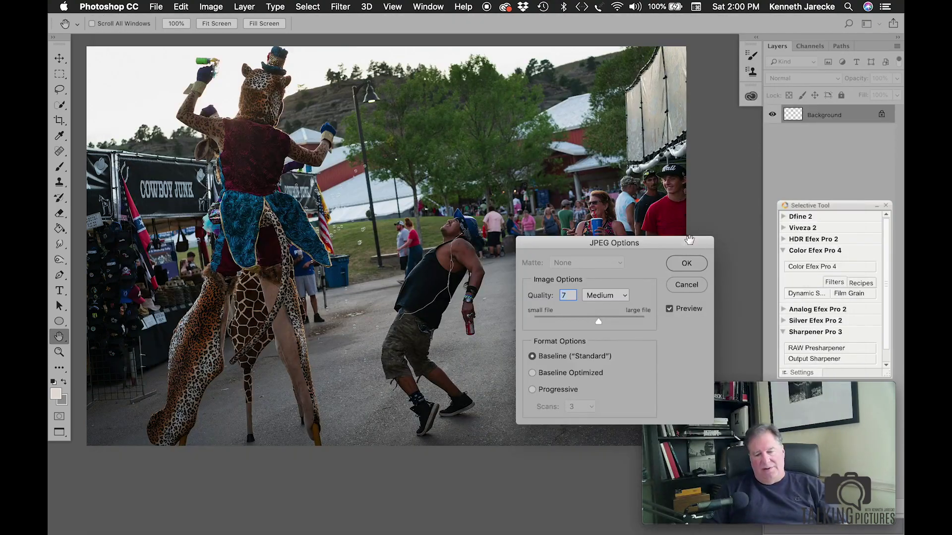
left_click(687, 261)
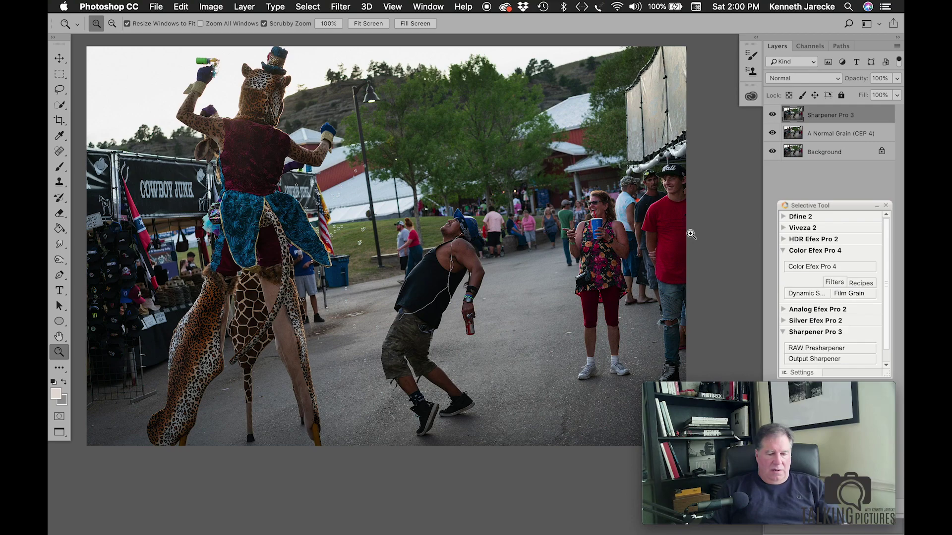
Close the photo without saving changes, switch to Photo Mechanic and open _DSC9059.ARW for editing in Camera Raw
key("super+w")
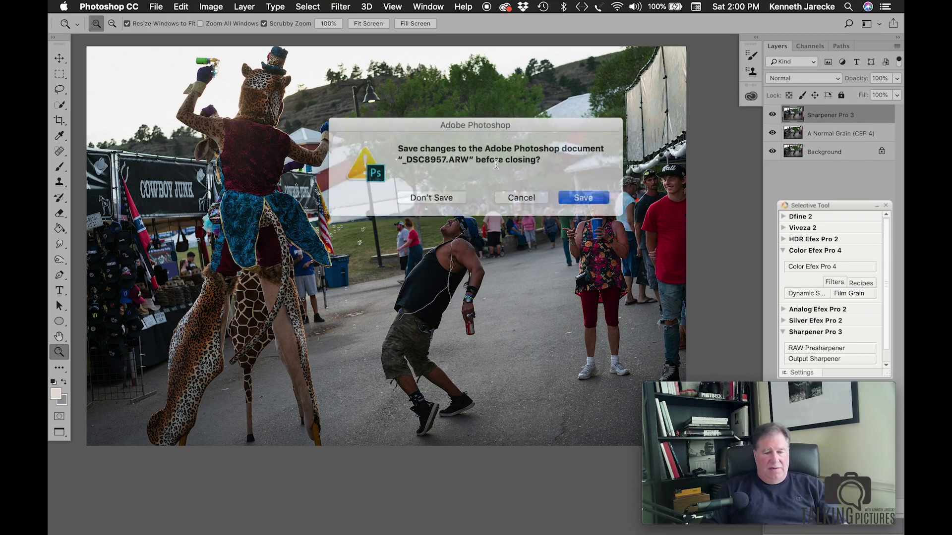
left_click(431, 198)
left_click(850, 20)
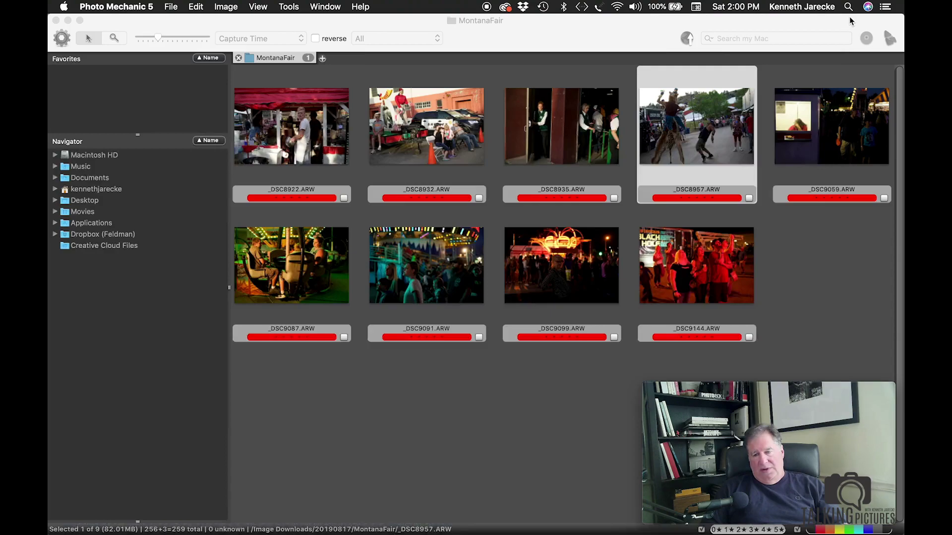
left_click(839, 124)
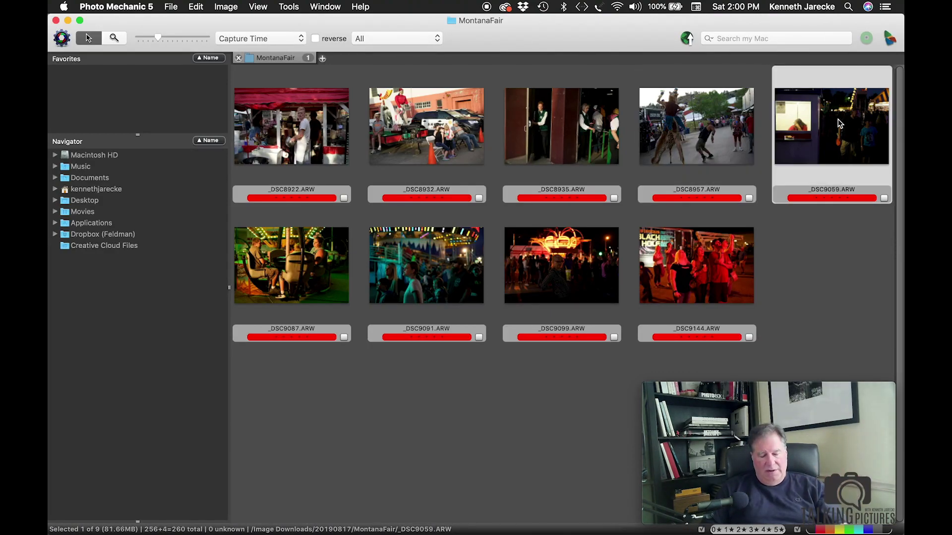
key("super+e")
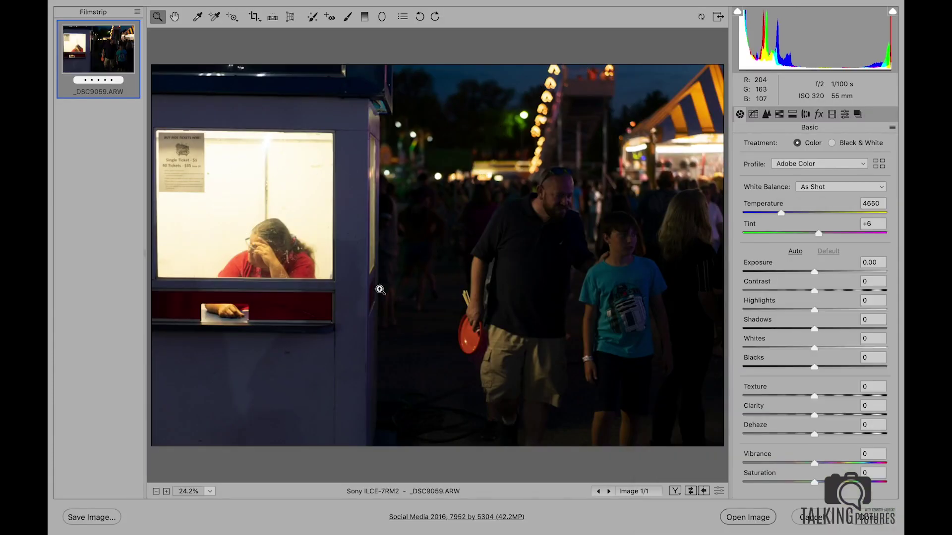
Set the ticket booth photo's Highlights to -24 and Whites to -47
left_click(548, 225, "alt")
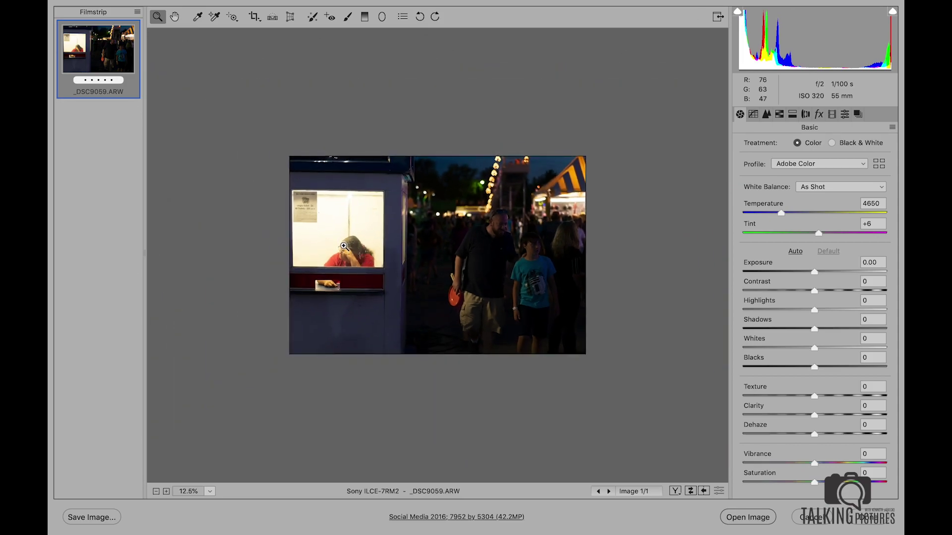
left_click(797, 310)
left_click(781, 348)
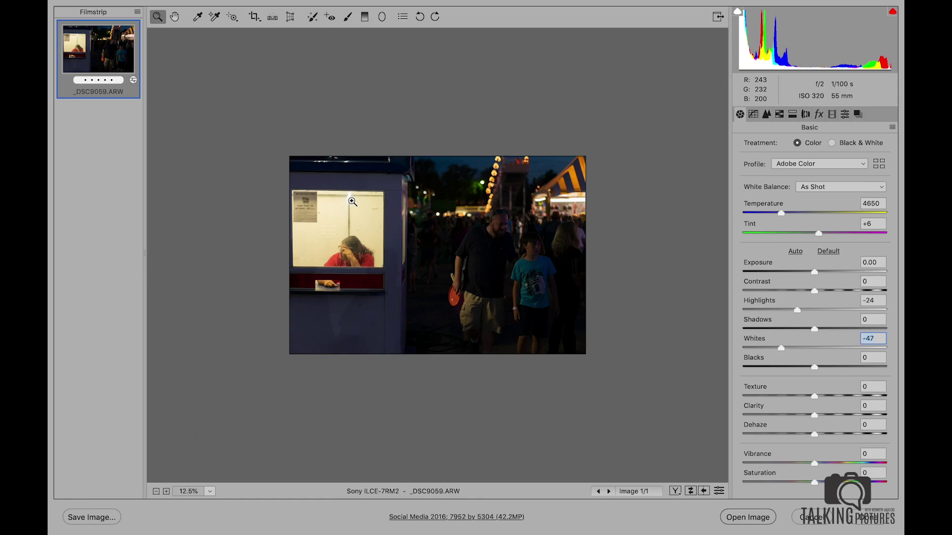
Add a tall radial filter with Exposure -1.00 around the man and boy, extending beyond the photo's upper and lower edges
left_click(382, 17)
left_click_drag(498, 238, 525, 276)
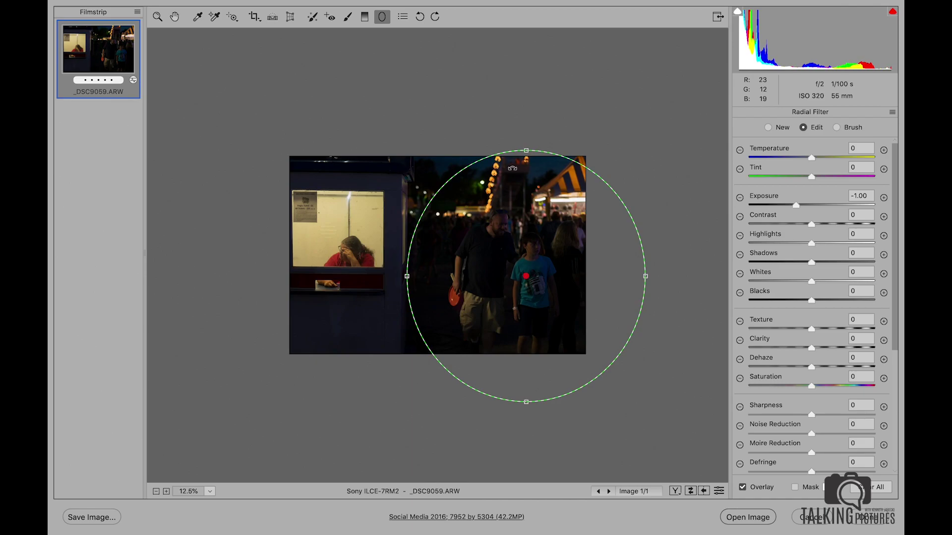
left_click_drag(526, 151, 527, 75)
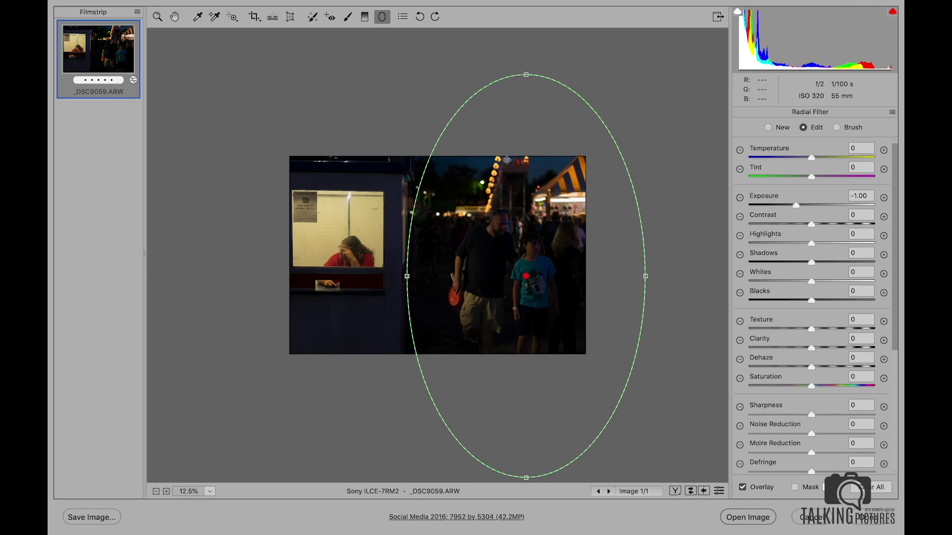
left_click_drag(407, 276, 398, 278)
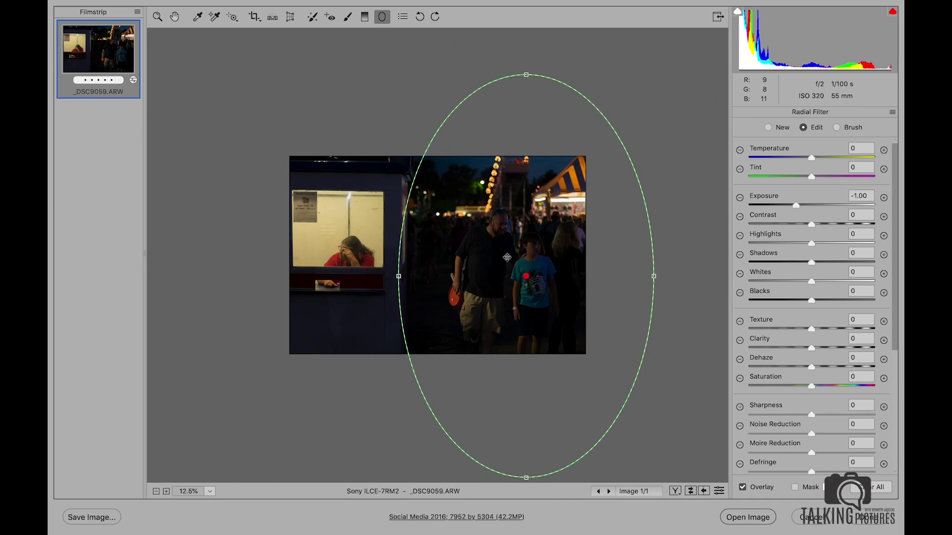
left_click_drag(524, 279, 520, 269)
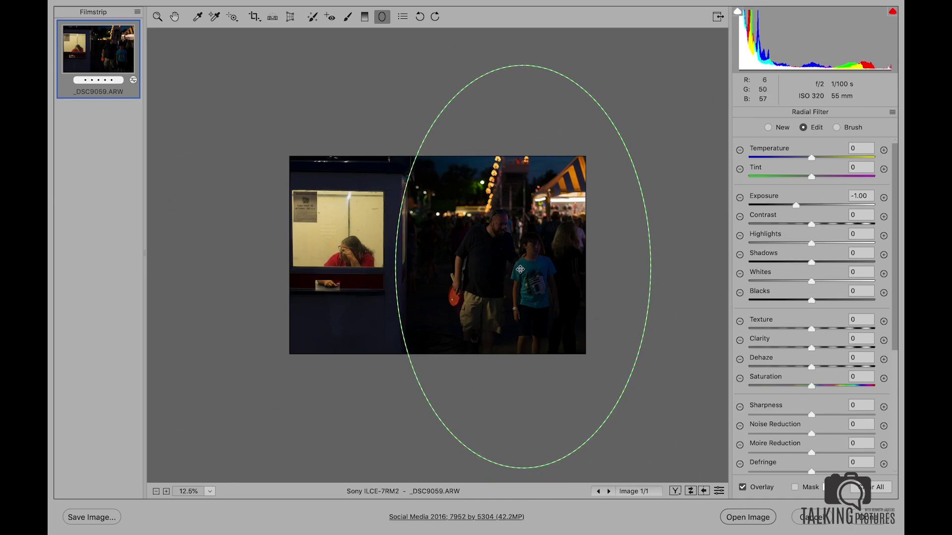
Leave the radial filter and raise the photo's overall Exposure to +0.75
left_click(160, 22)
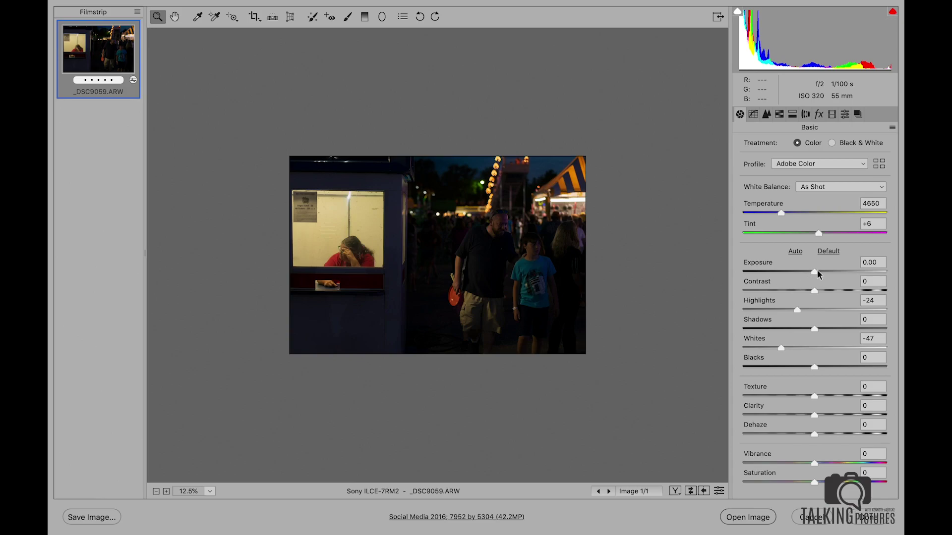
left_click_drag(816, 272, 826, 269)
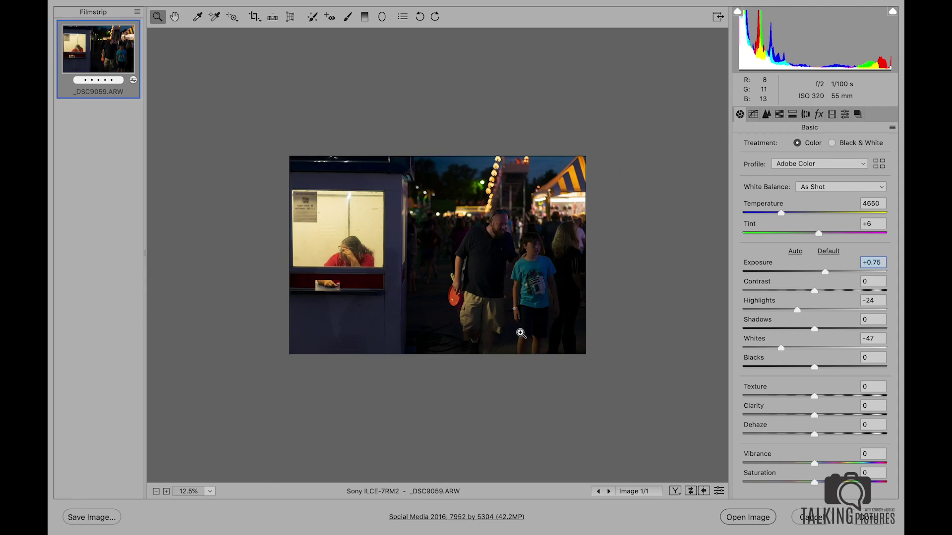
Examine the ticket seller in the booth window up close, then compare with the whole scene
left_click_drag(351, 258, 415, 254)
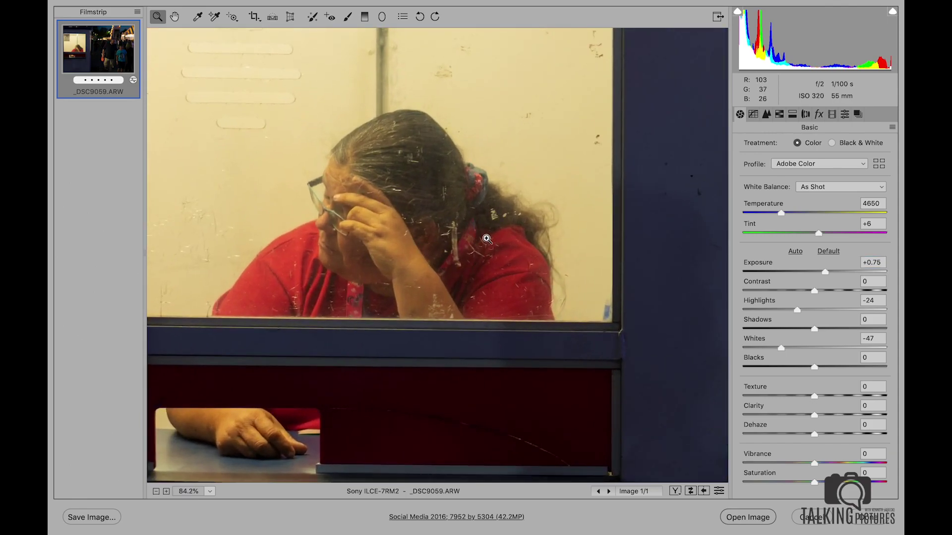
left_click_drag(483, 239, 487, 239)
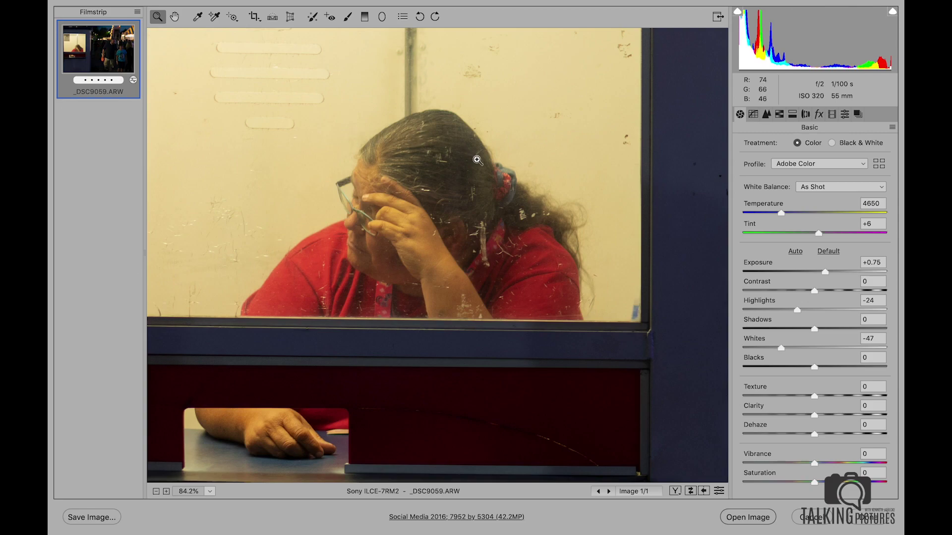
left_click(549, 162, "alt")
left_click(548, 163, "alt")
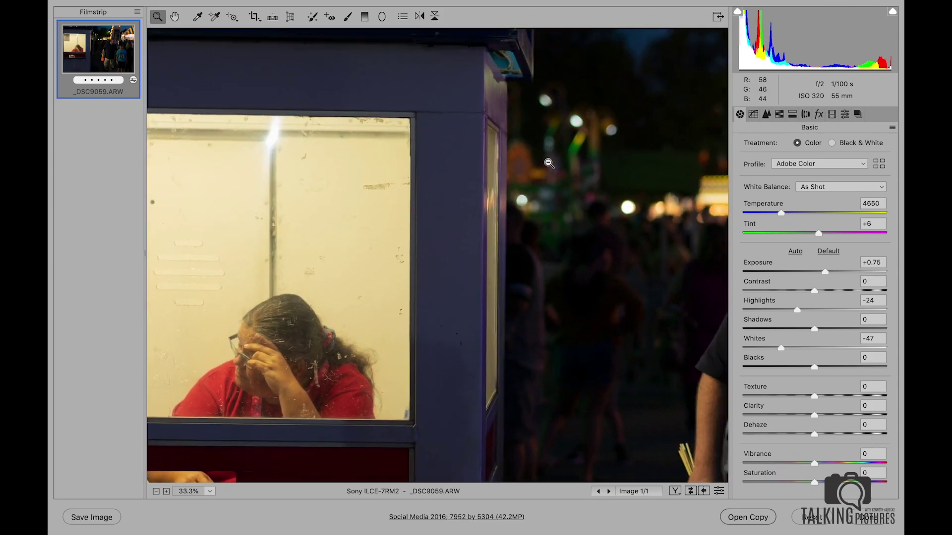
left_click(549, 163, "alt")
left_click(548, 163, "alt")
left_click(548, 163, "alt")
left_click(401, 235)
left_click(401, 235)
left_click(400, 235)
left_click(400, 235)
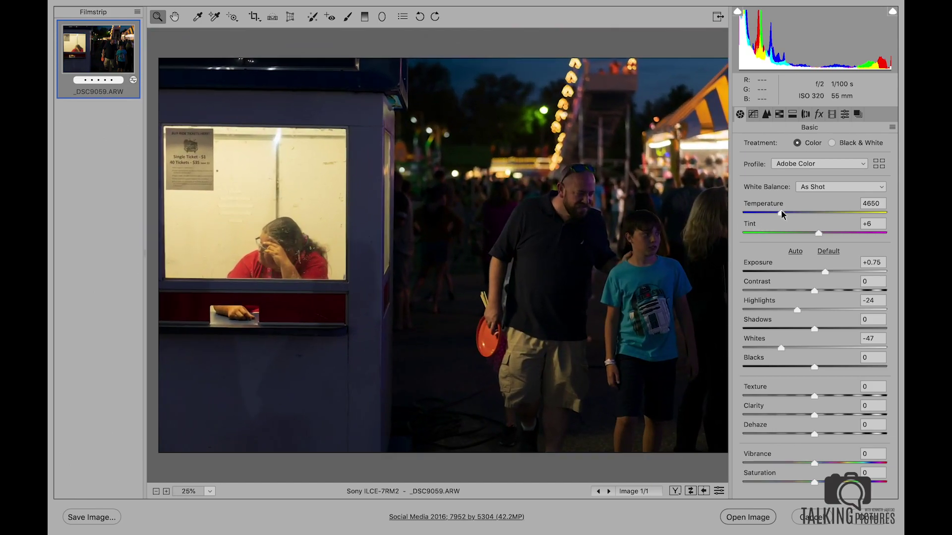
Set the white balance to Temperature 3950 and Tint -2, judging by the ticket seller's skin and the booth wall
left_click_drag(782, 211, 776, 211)
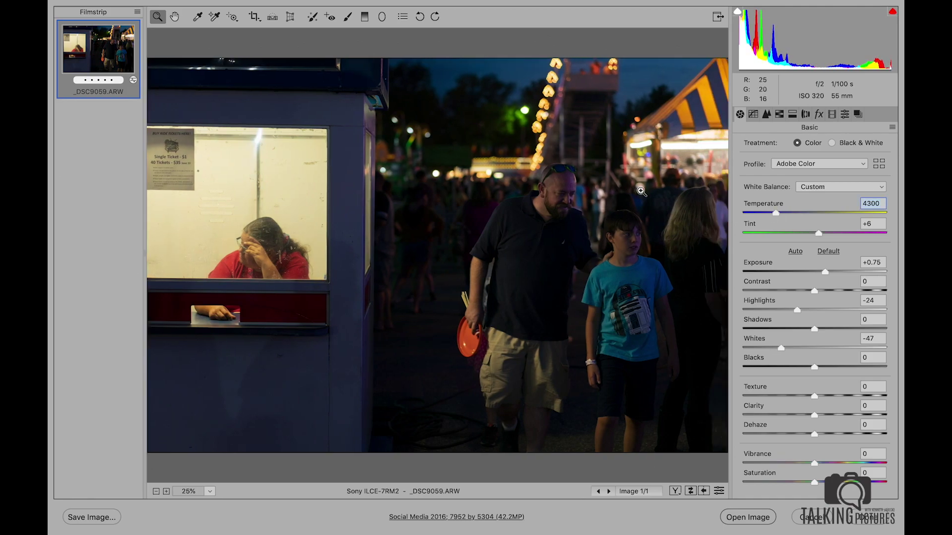
left_click_drag(246, 260, 312, 239)
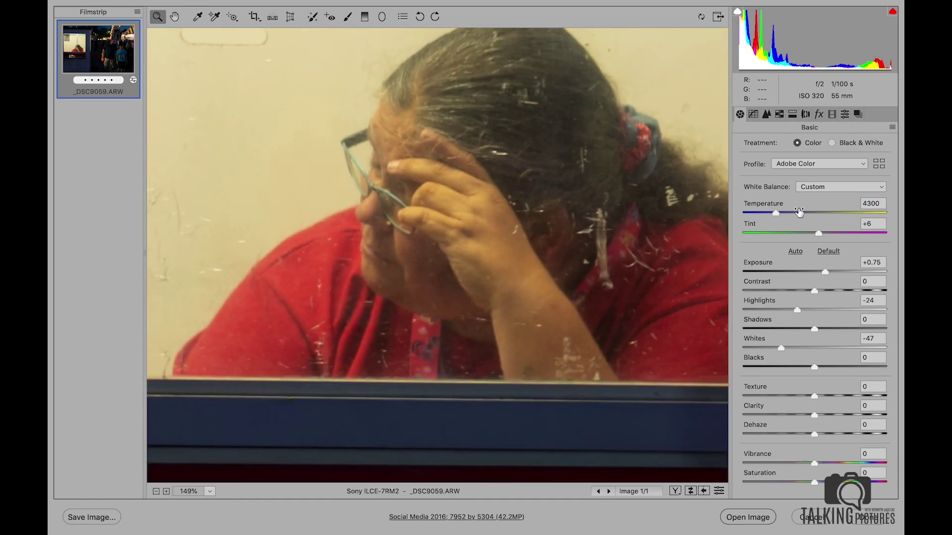
left_click_drag(815, 231, 808, 232)
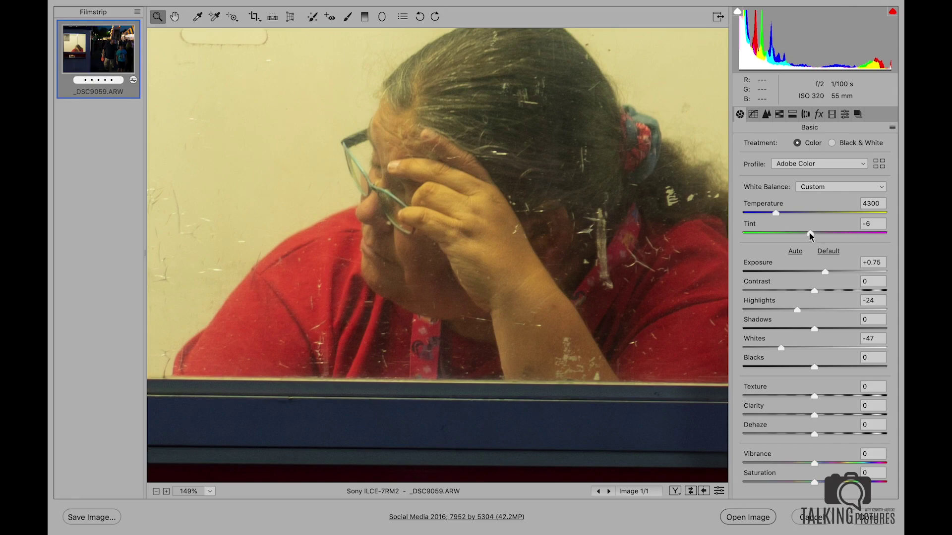
left_click(808, 231)
left_click_drag(778, 212, 771, 212)
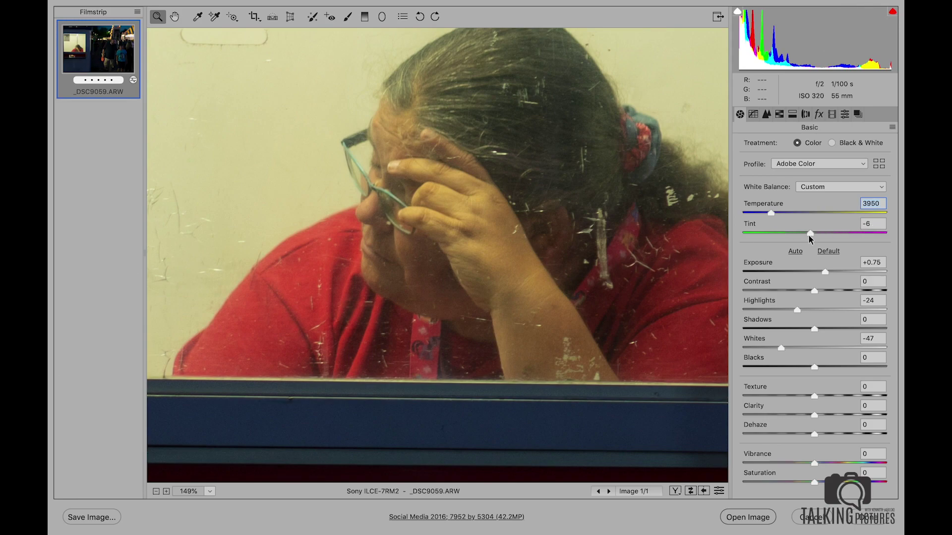
left_click_drag(810, 233, 820, 232)
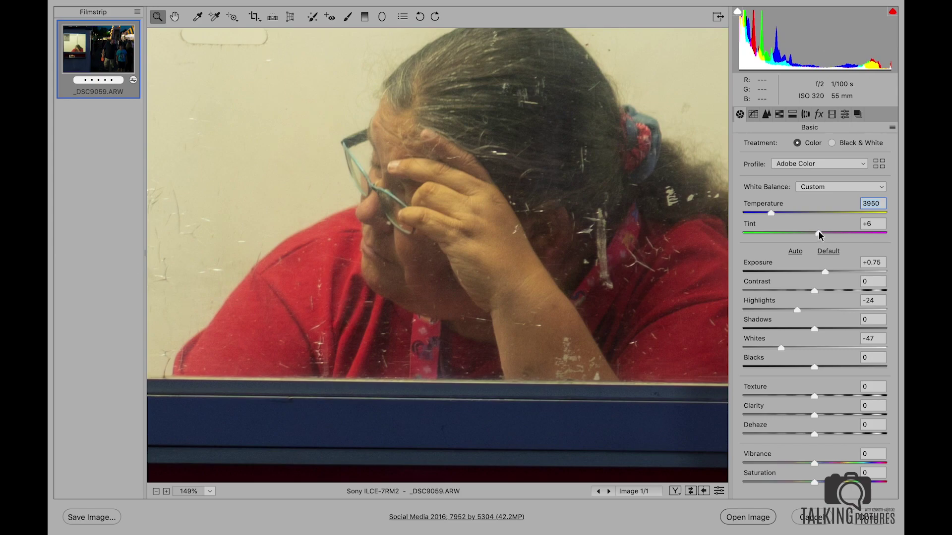
left_click_drag(819, 231, 812, 230)
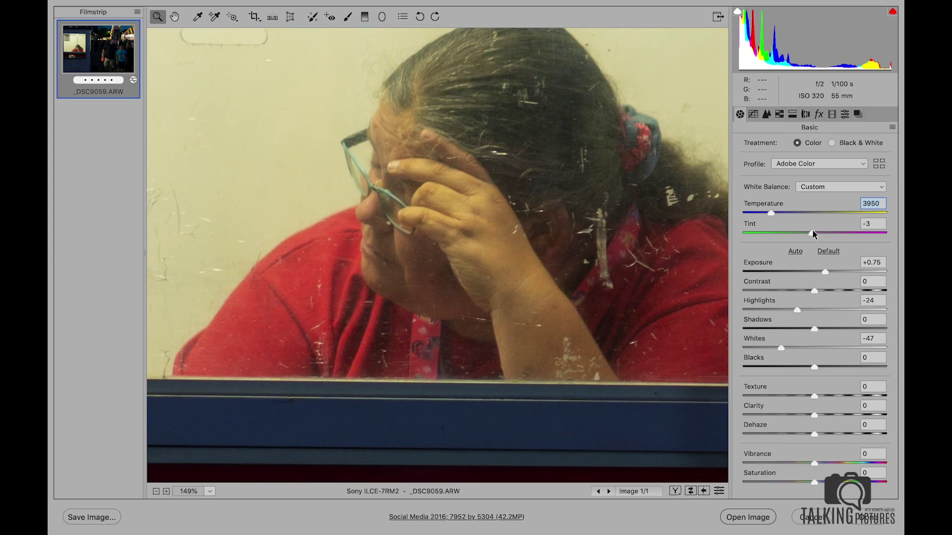
left_click(812, 230)
Examine the new white balance across the whole scene and up close on the bearded man's face and the boy
left_click(610, 262, "alt")
left_click(610, 263, "alt")
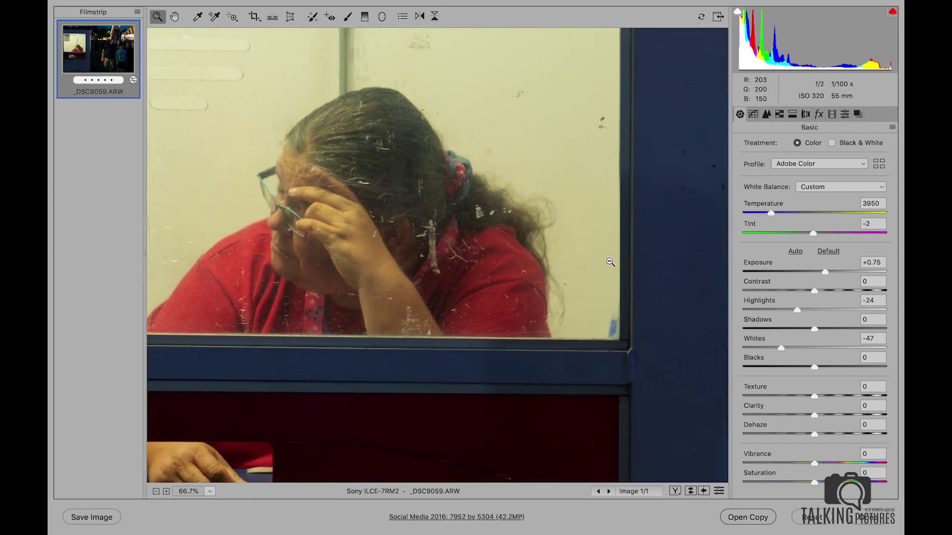
left_click(610, 262, "alt")
left_click(610, 262, "alt")
left_click(610, 262, "alt")
left_click(610, 262, "alt")
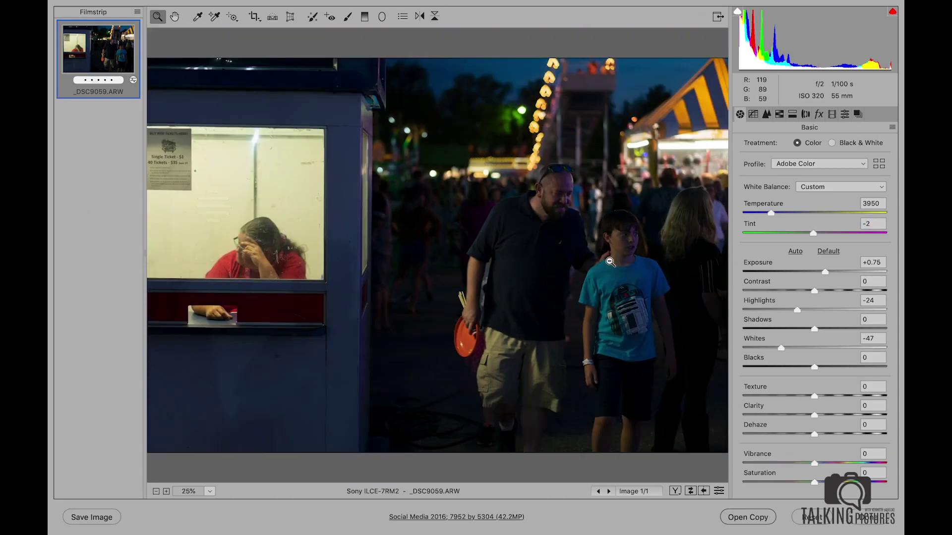
left_click_drag(550, 187, 611, 179)
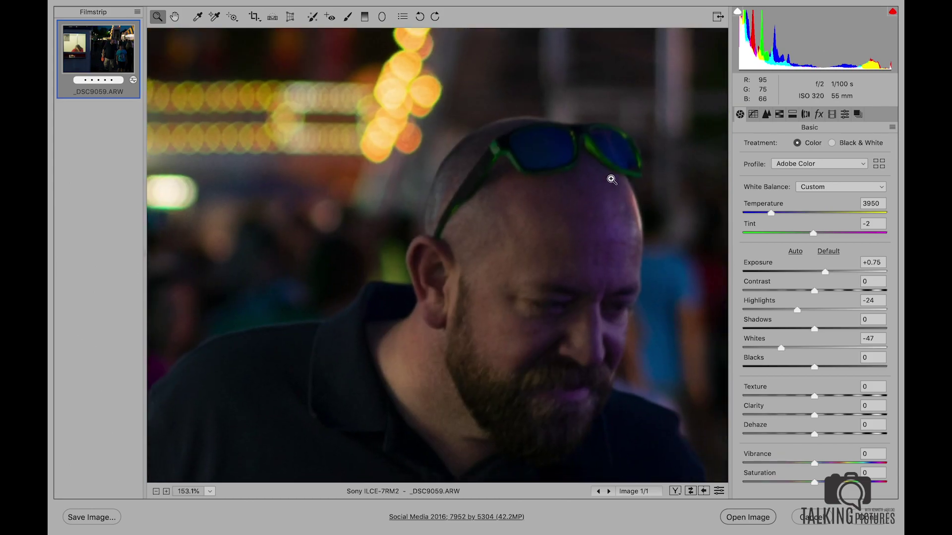
left_click(570, 344, "alt")
left_click(570, 344, "alt")
left_click(570, 344, "alt")
left_click(569, 344, "alt")
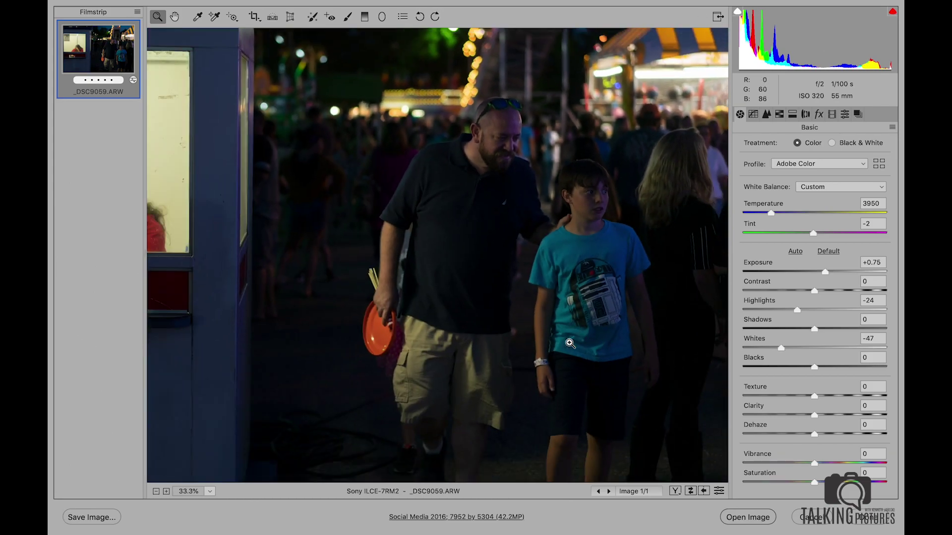
Raise the Shadows to +33 and the Contrast to +10, judging the man and the boy against the whole scene
left_click(569, 344, "alt")
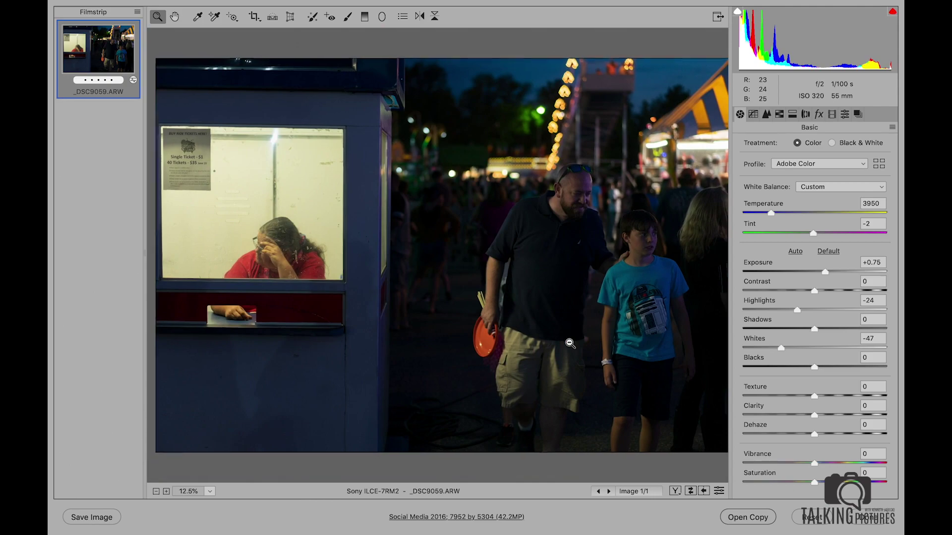
left_click(569, 344, "alt")
left_click(569, 344, "alt")
left_click(451, 265)
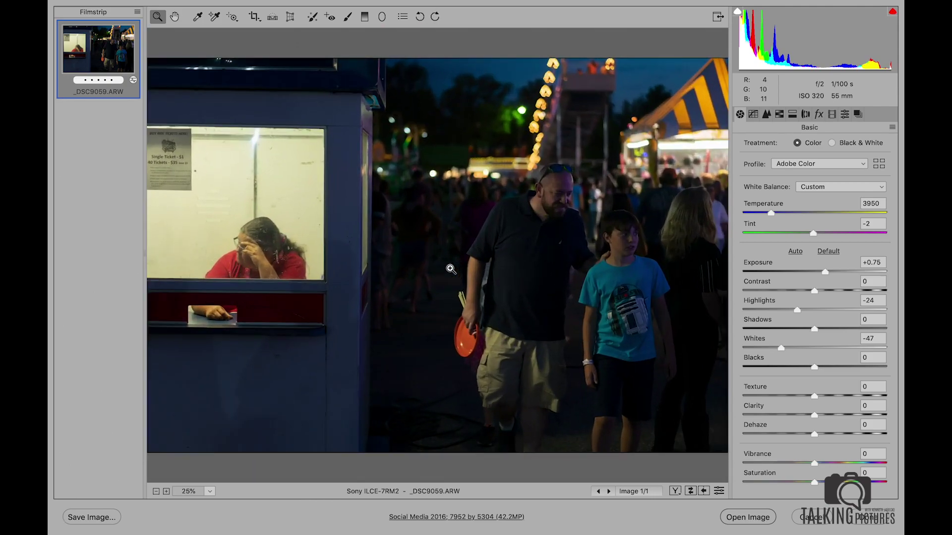
left_click(493, 254, "alt")
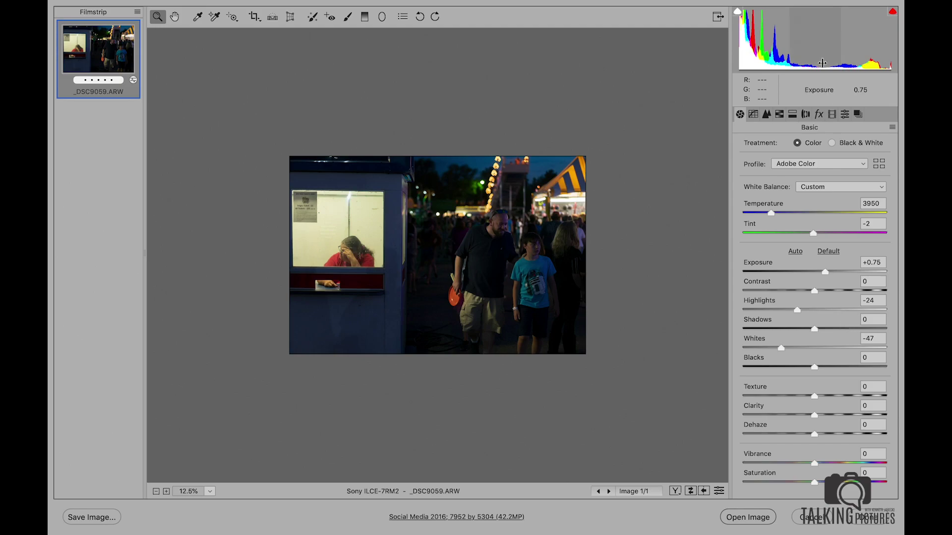
left_click(844, 328)
left_click_drag(843, 326, 835, 328)
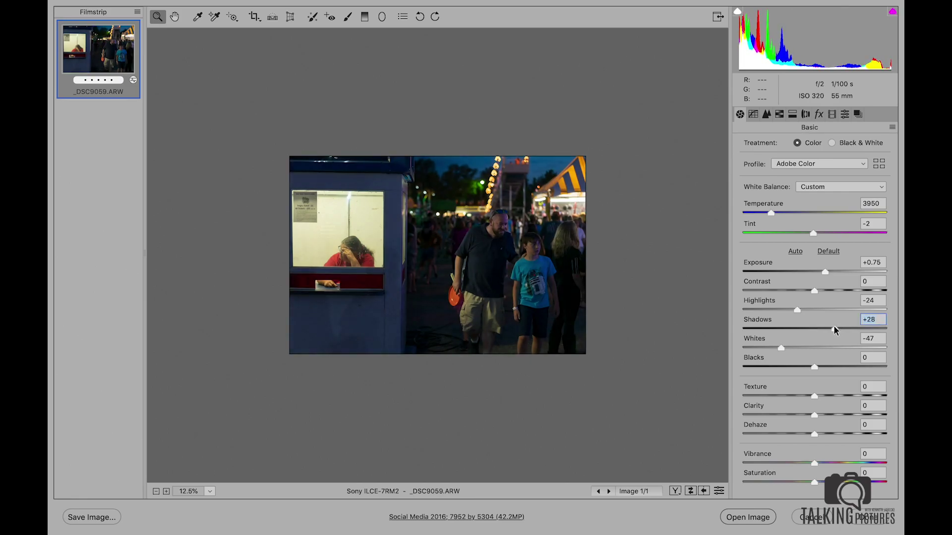
left_click_drag(524, 241, 594, 250)
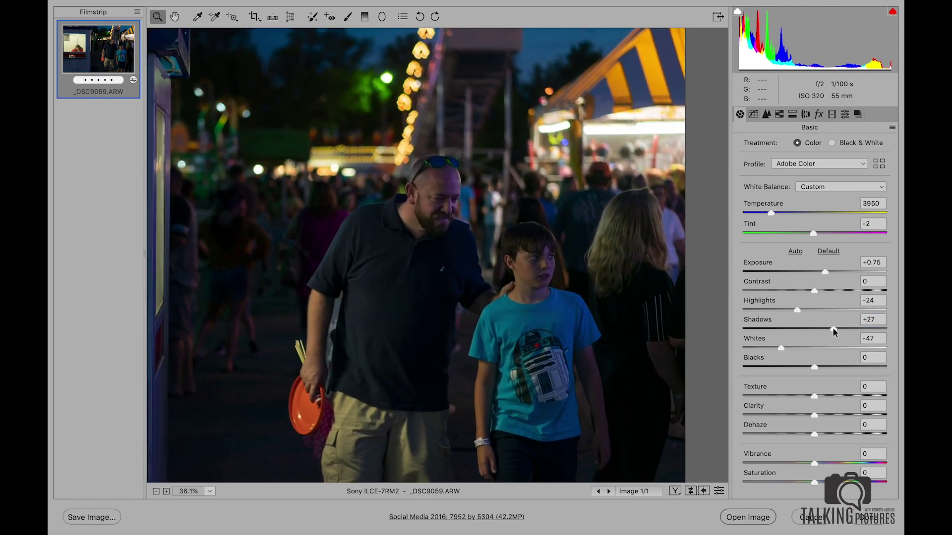
left_click(822, 290)
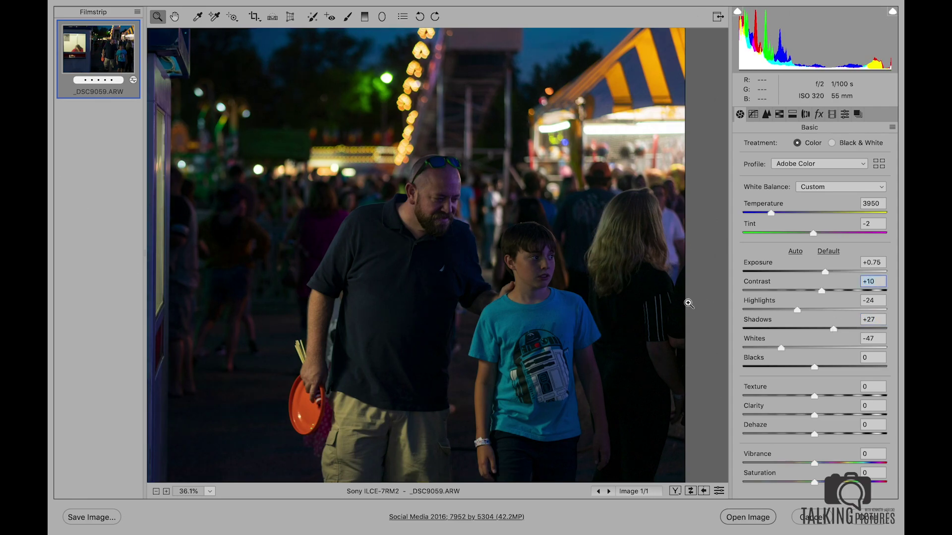
left_click(651, 327, "alt")
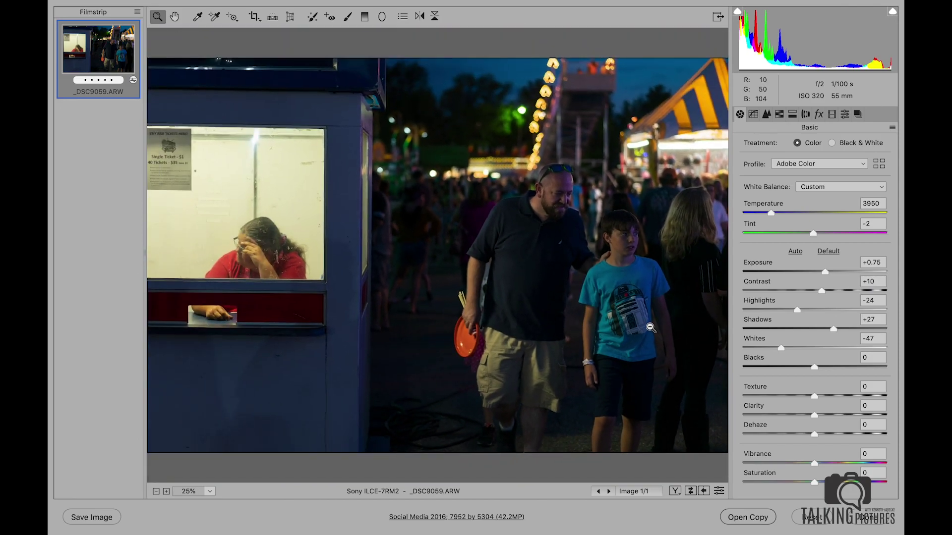
left_click(651, 327, "alt")
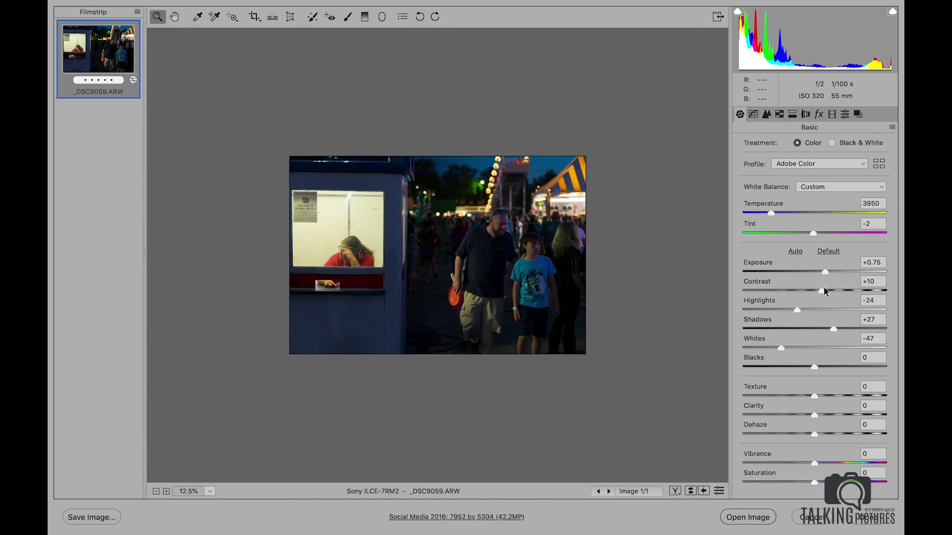
left_click_drag(835, 331, 838, 331)
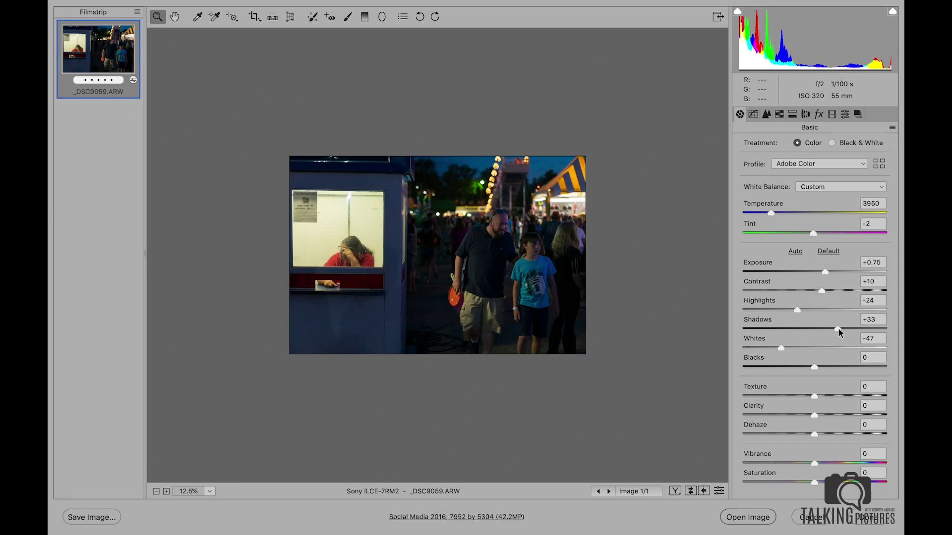
left_click(837, 328)
Check the ticket seller and the dark crowd beside the booth, and raise the Contrast to +18
left_click_drag(495, 229, 556, 212)
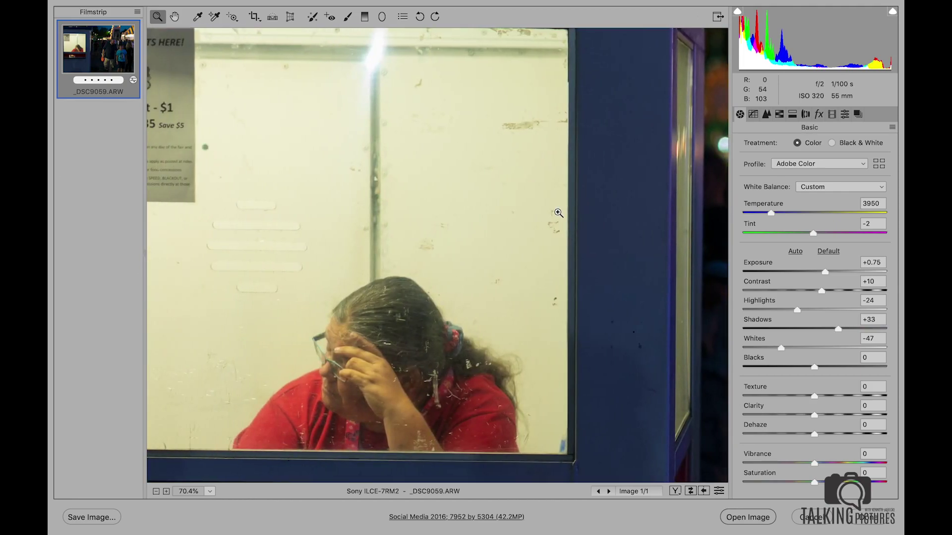
scroll(558, 213, "down", 5)
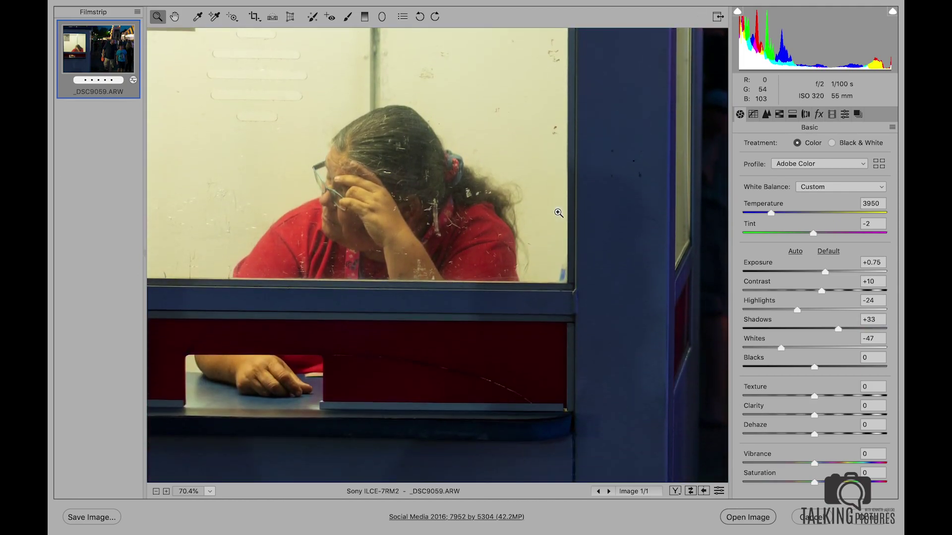
left_click(580, 238, "alt")
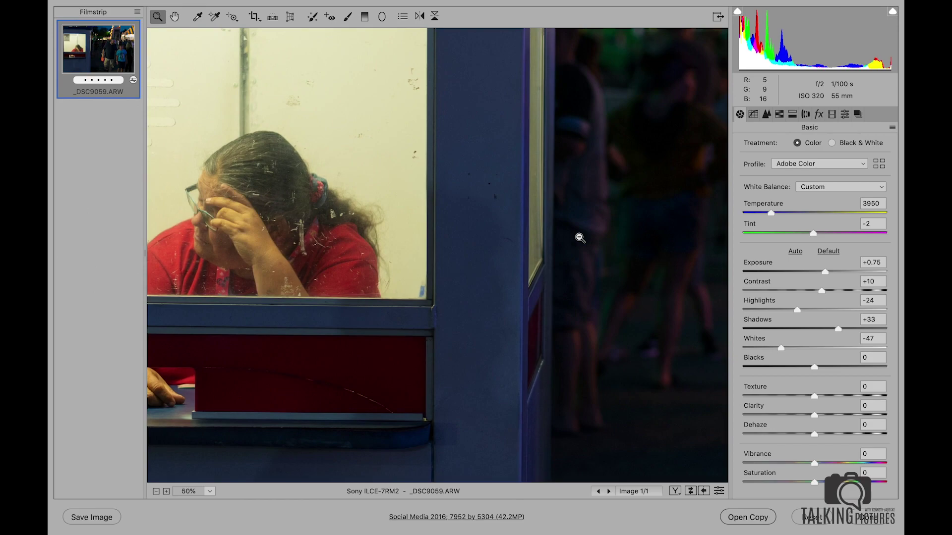
left_click(580, 238, "alt")
left_click(580, 238, "alt")
left_click(580, 238, "alt")
left_click(580, 238, "alt")
left_click(522, 246)
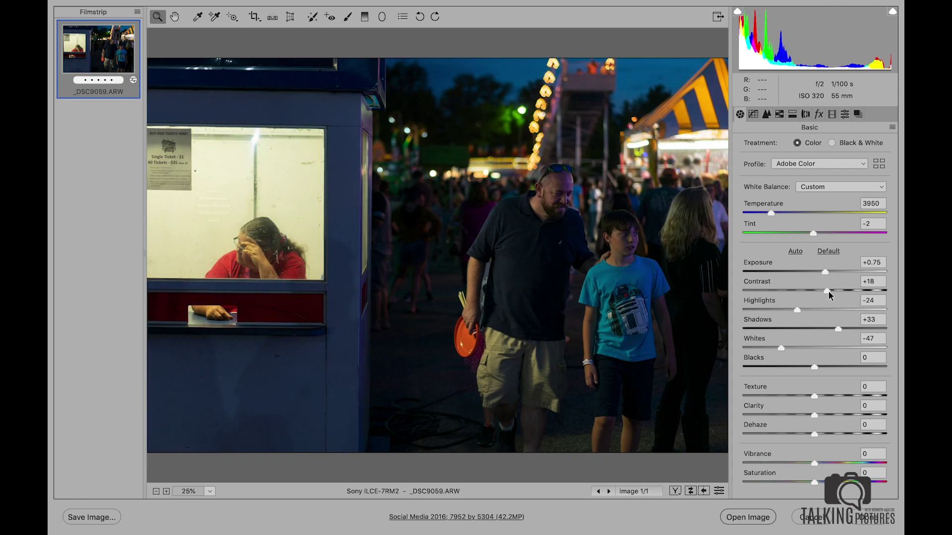
left_click(829, 290)
Open the adjusted photo in Photoshop and inspect the ticket seller in the booth window up close
left_click(573, 283, "alt")
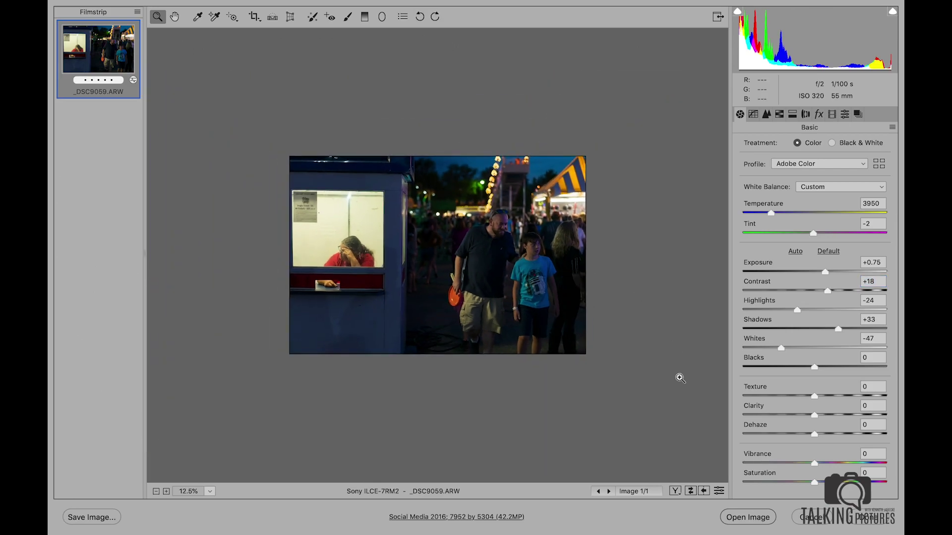
left_click(749, 519)
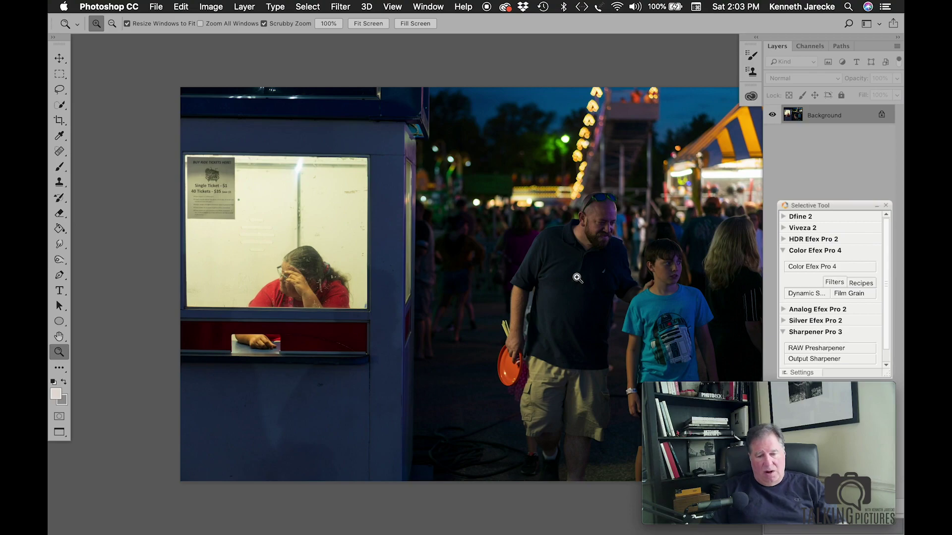
left_click(306, 288)
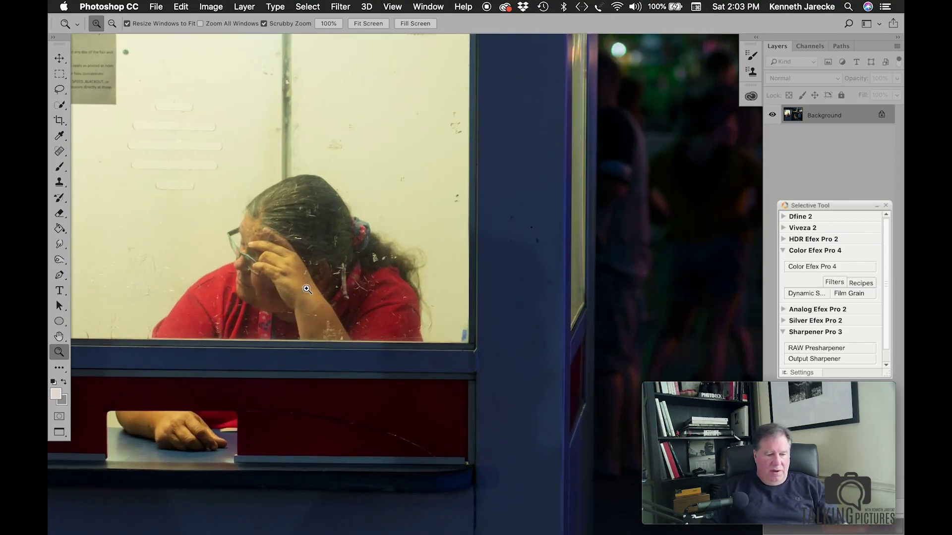
scroll(307, 289, "down", 3)
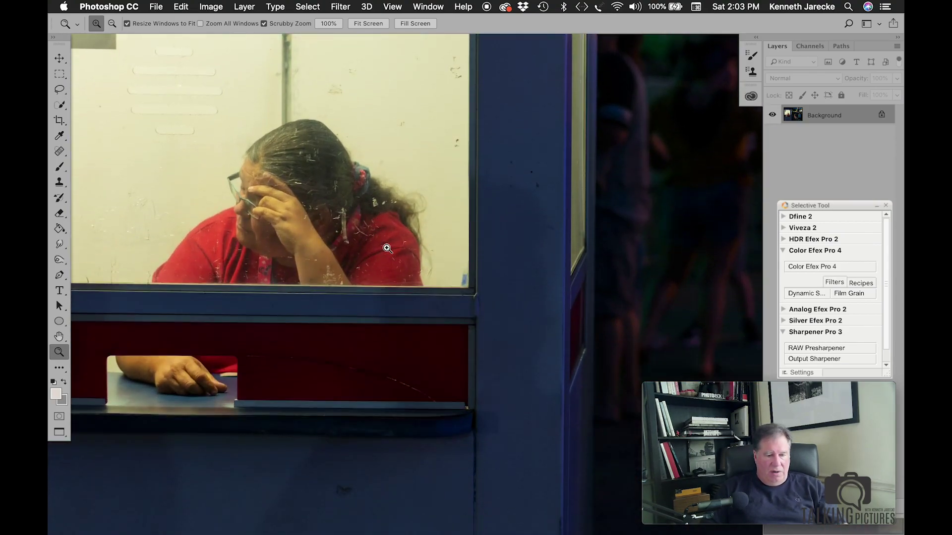
left_click(386, 247)
scroll(387, 248, "up", 4)
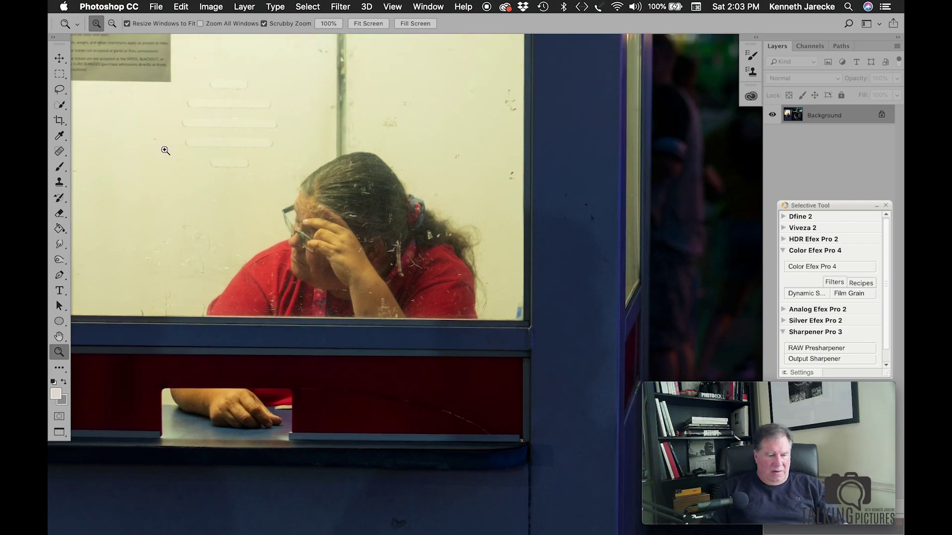
Lighten the boy's blue T-shirt with the History Brush in Screen mode at 6% opacity and 600 px size
left_click(59, 198)
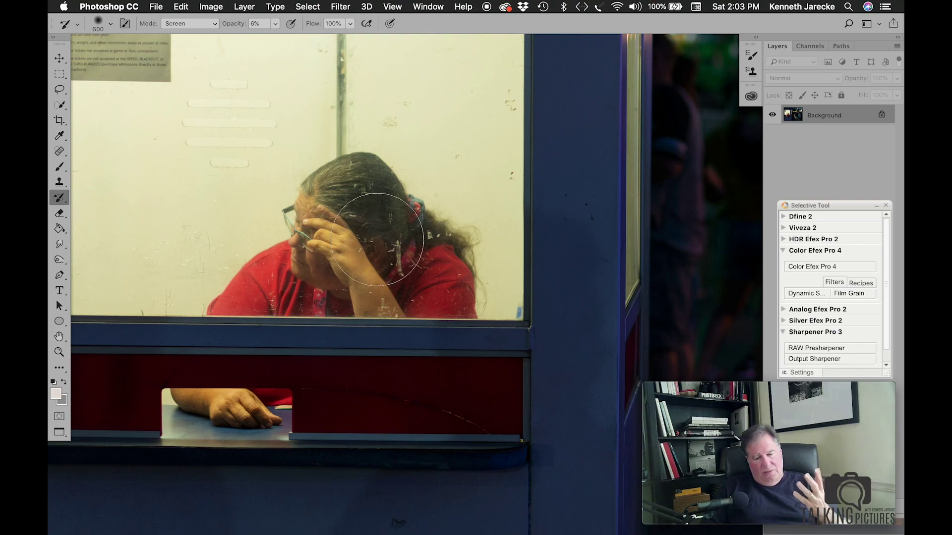
scroll(404, 303, "right", 10)
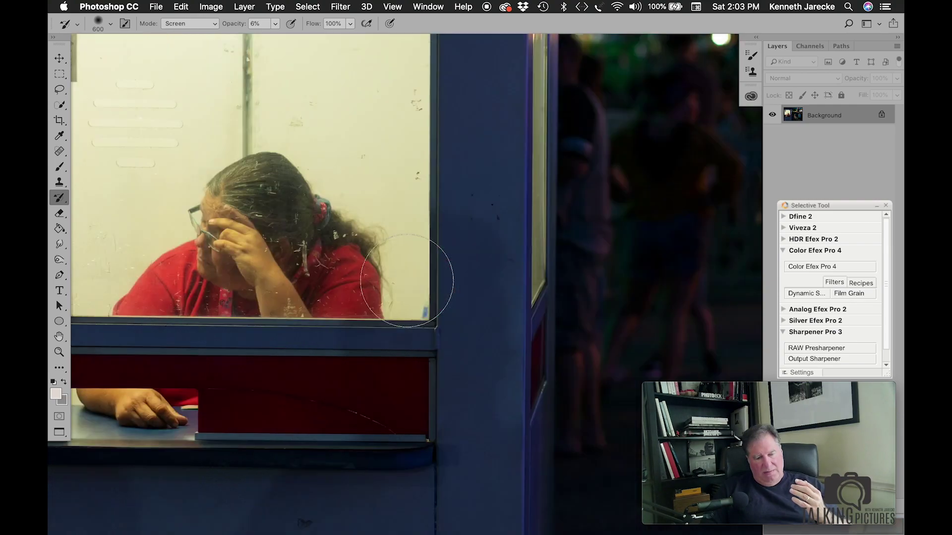
scroll(407, 281, "right", 5)
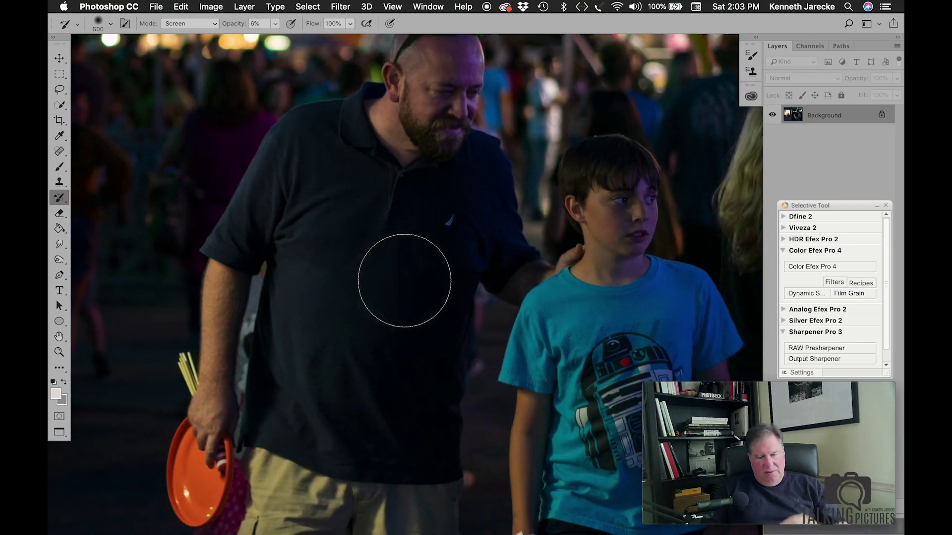
scroll(406, 280, "down", 4)
scroll(404, 280, "down", 5)
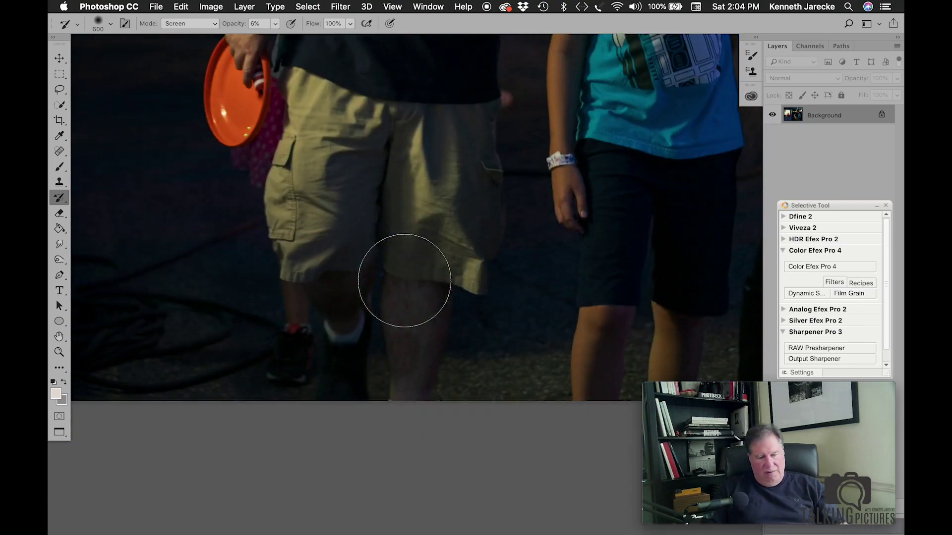
scroll(404, 280, "up", 4)
scroll(403, 280, "up", 8)
scroll(404, 280, "right", 4)
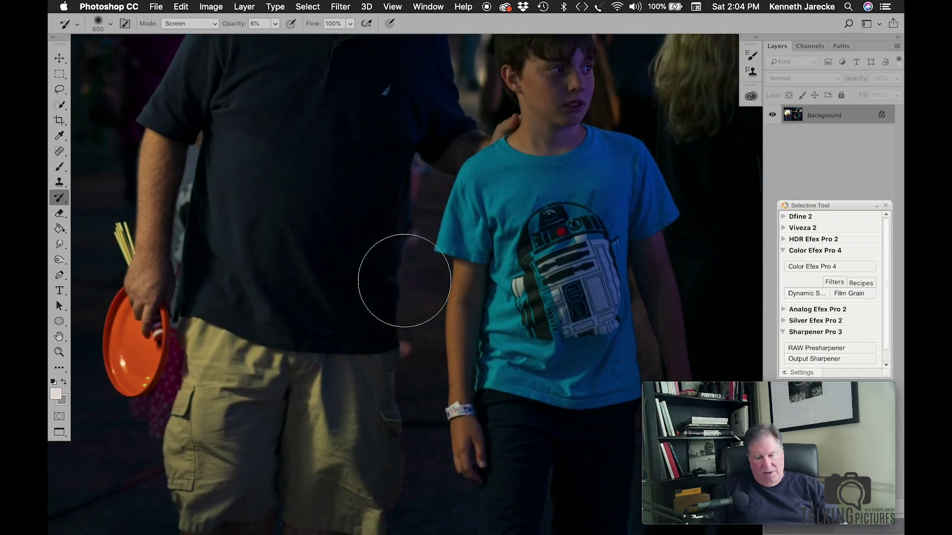
mouse_move(439, 260)
left_mouse_down()
mouse_move(488, 208)
mouse_move(508, 169)
mouse_move(500, 147)
mouse_move(505, 197)
mouse_move(490, 240)
mouse_move(499, 222)
left_mouse_up()
scroll(441, 337, "down", 5)
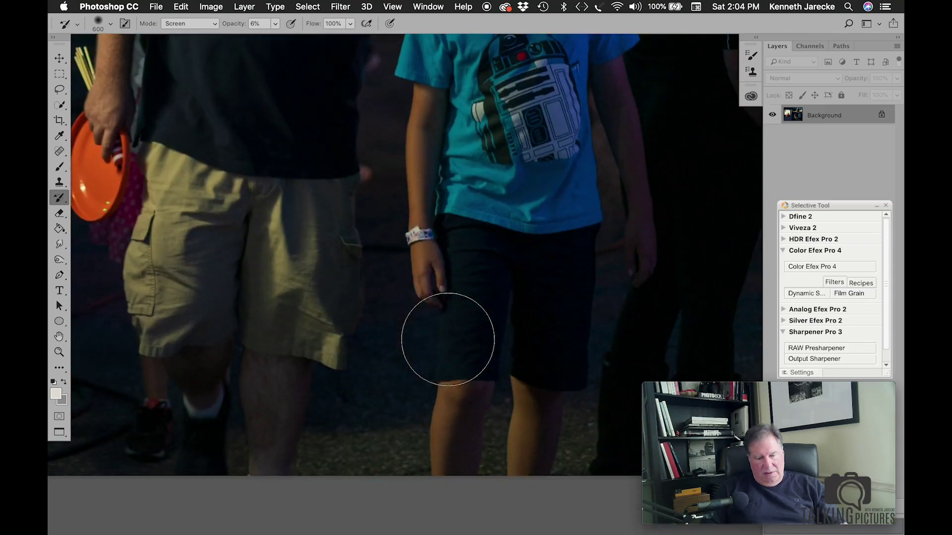
Reduce the History Brush to 250 px and lighten the bearded man's head, face and neck
scroll(452, 382, "up", 13)
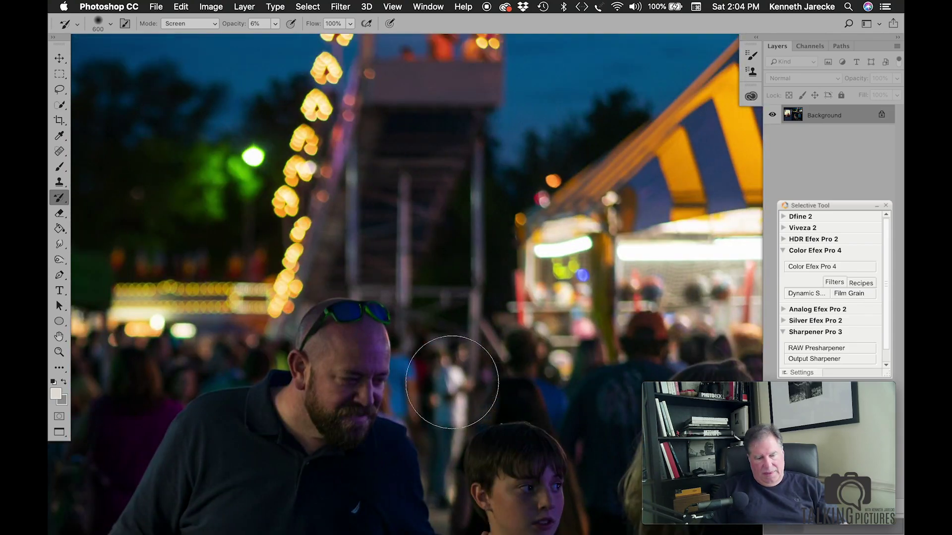
scroll(452, 382, "down", 4)
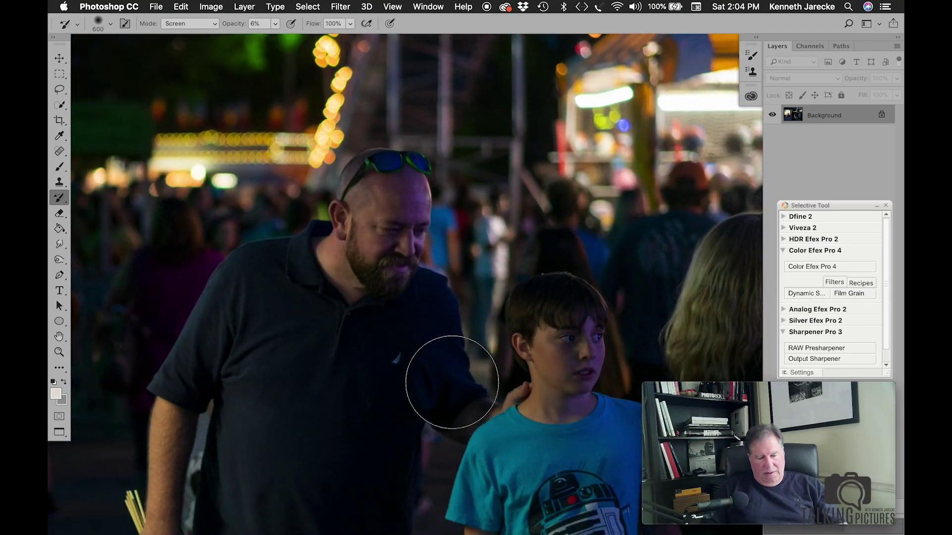
key("bracketleft")
key("bracketleft")
key("bracketleft")
key("bracketleft")
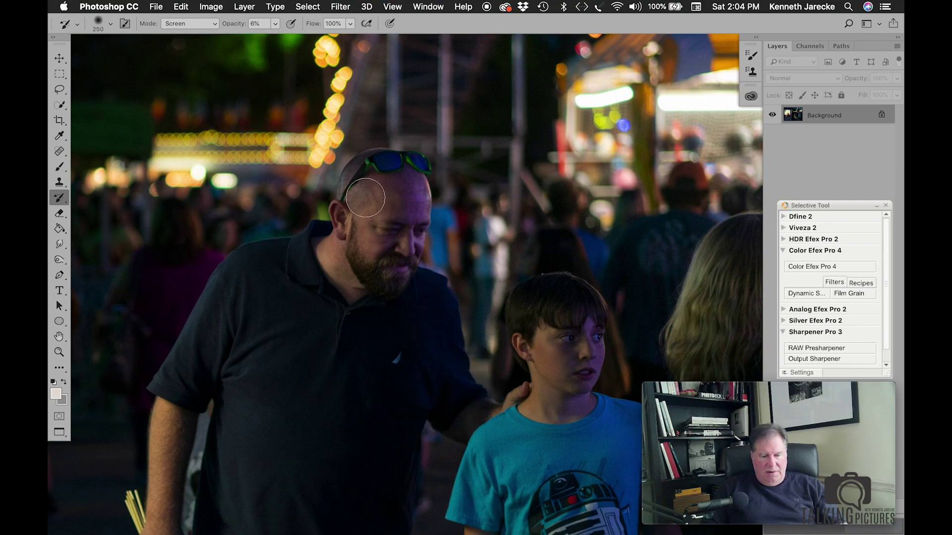
mouse_move(377, 196)
left_mouse_down()
mouse_move(371, 256)
mouse_move(371, 231)
mouse_move(382, 205)
mouse_move(381, 269)
mouse_move(373, 210)
mouse_move(385, 198)
mouse_move(383, 259)
mouse_move(365, 266)
mouse_move(379, 202)
mouse_move(379, 259)
mouse_move(333, 273)
mouse_move(334, 253)
mouse_move(350, 278)
left_mouse_up()
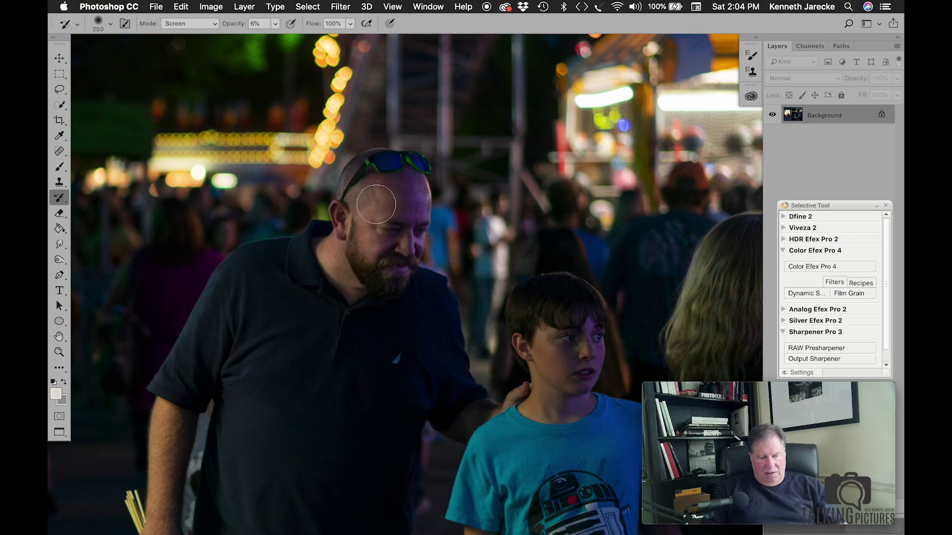
Lighten the man's arm, hand and khaki shorts and the boy's legs and arm with the 250 px History Brush
scroll(338, 305, "down", 3)
scroll(338, 305, "down", 2)
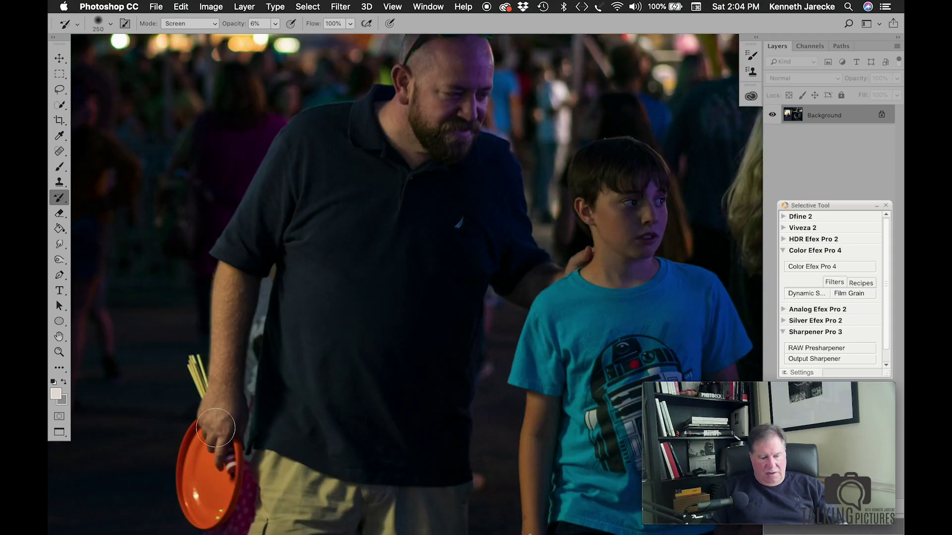
scroll(215, 428, "down", 2)
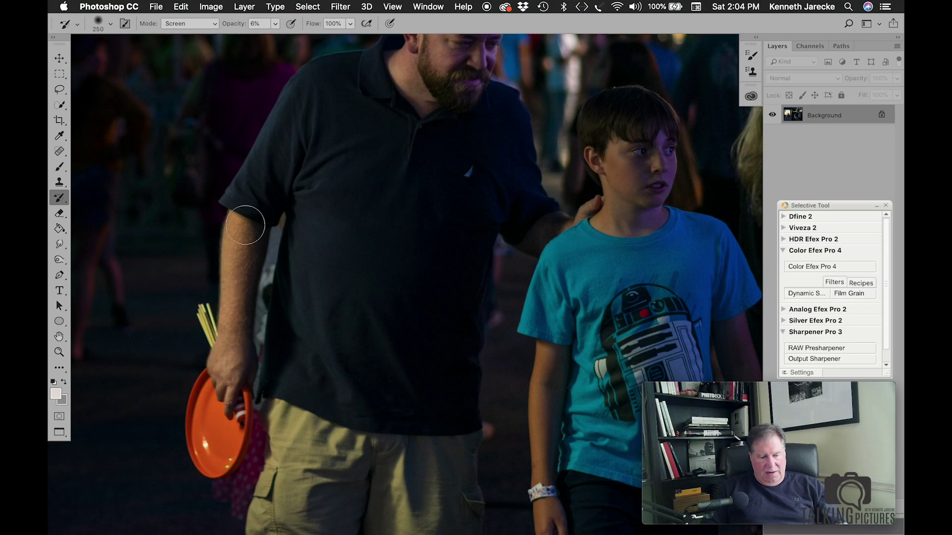
scroll(230, 327, "down", 6)
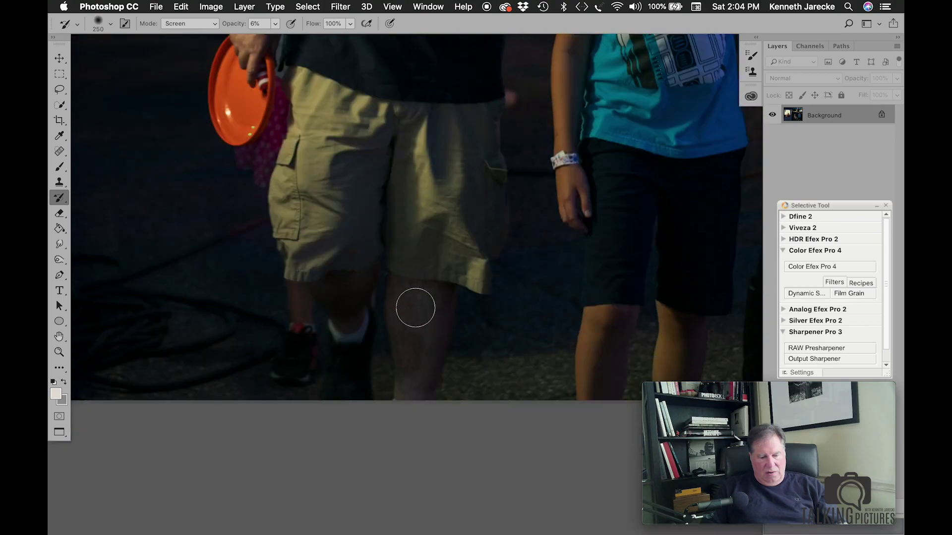
scroll(446, 396, "right", 4)
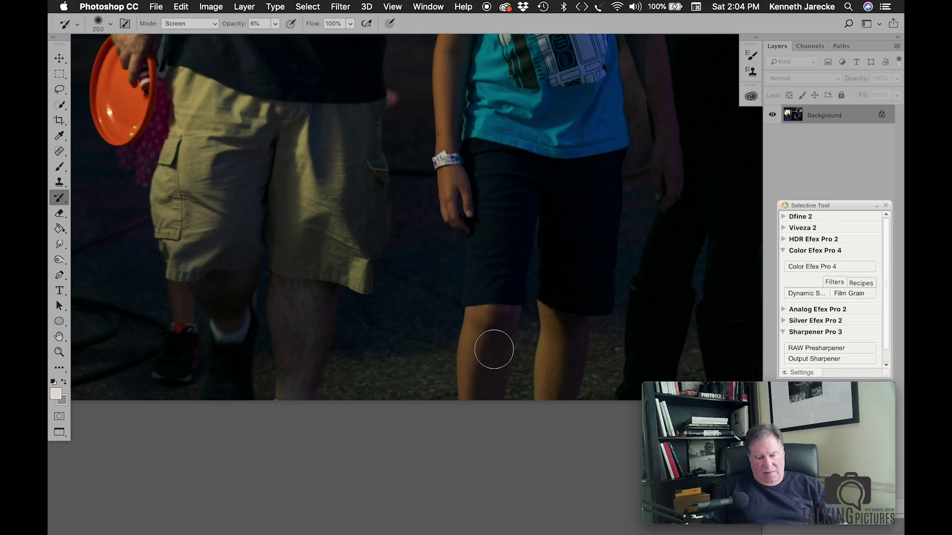
scroll(546, 410, "up", 10)
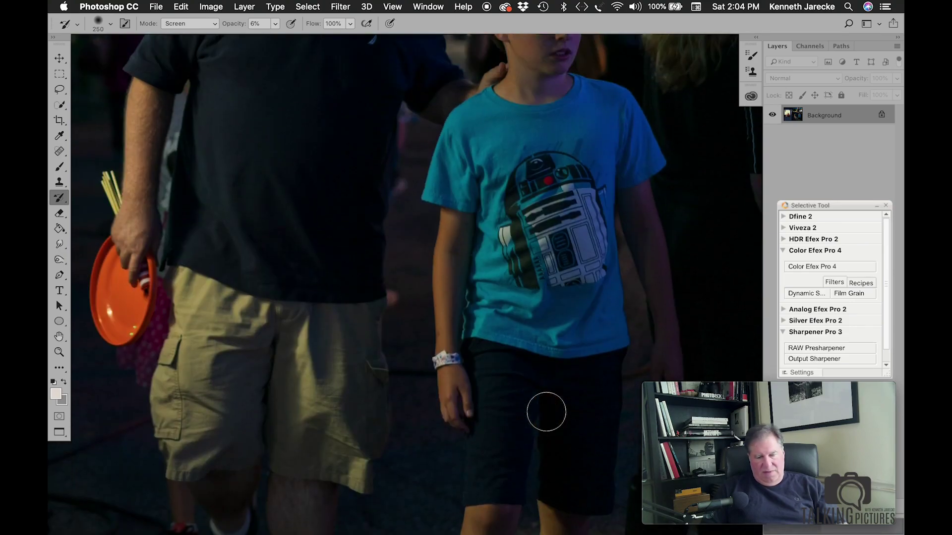
right_click(450, 396)
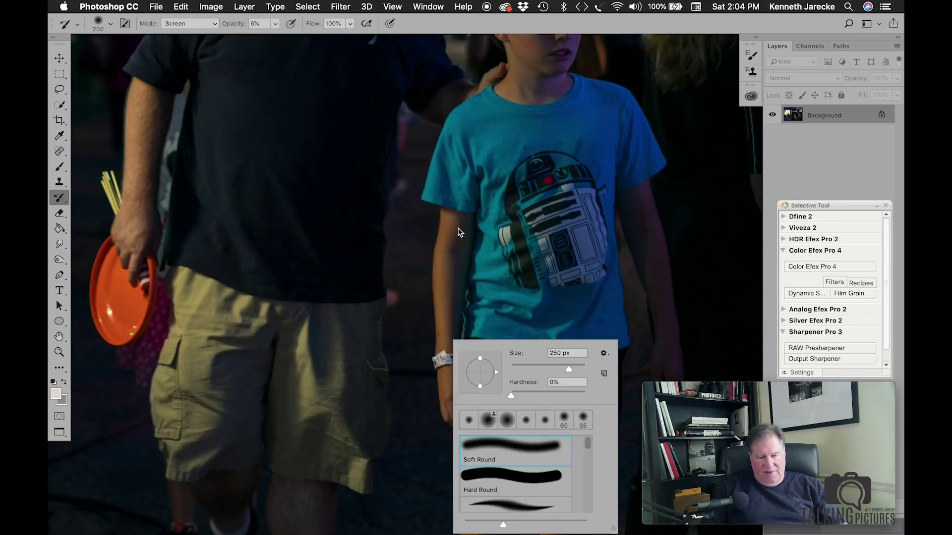
left_click(457, 229)
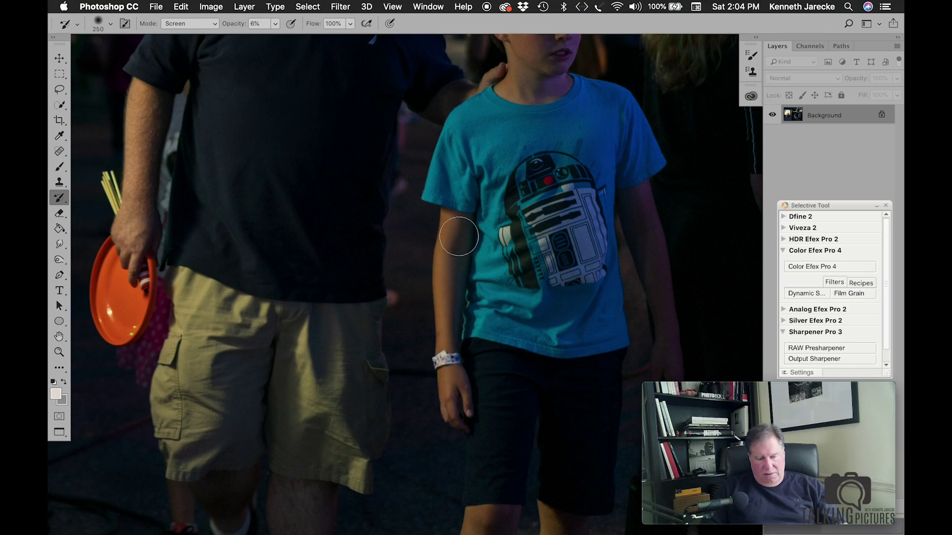
Reduce the History Brush to 90 px and lighten the purple-lit forehead of the boy in close-up
scroll(462, 217, "up", 12)
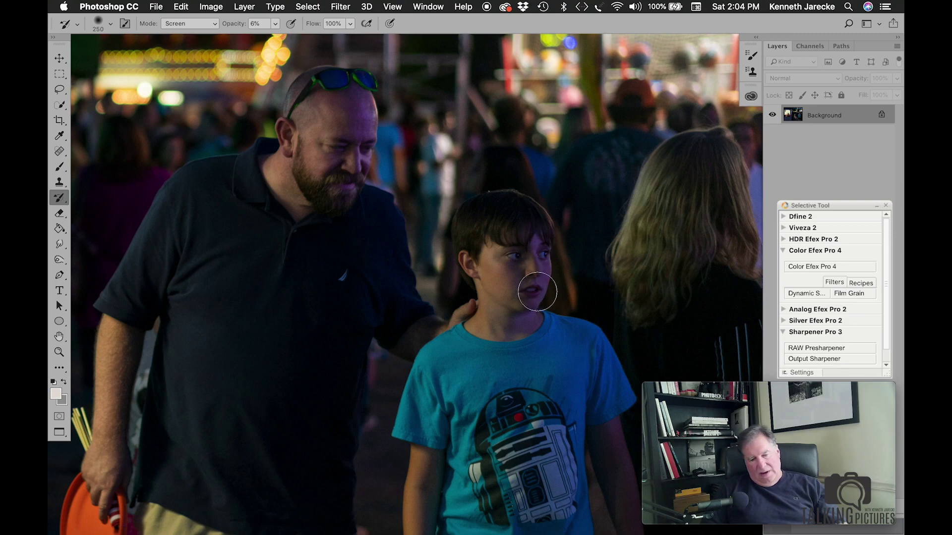
key("z")
left_click(555, 283)
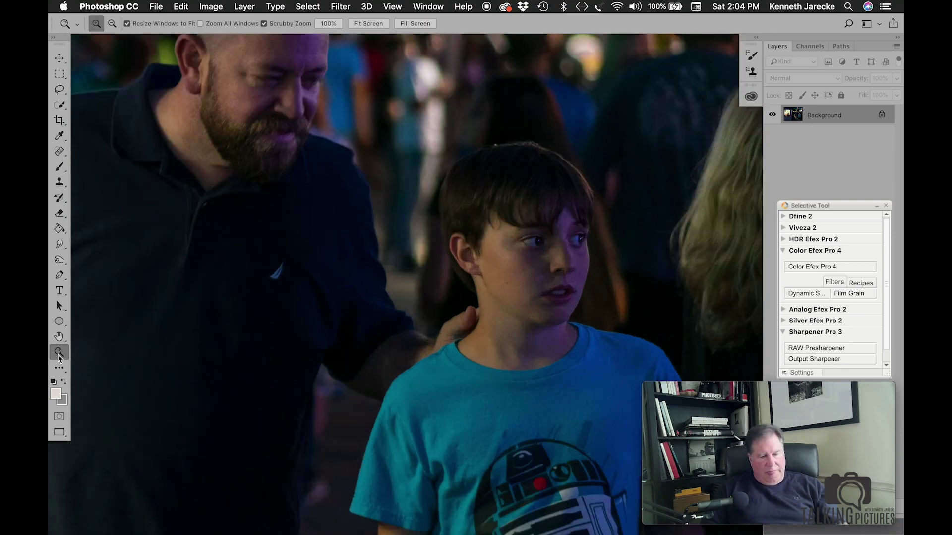
left_click(560, 286)
left_click(560, 286)
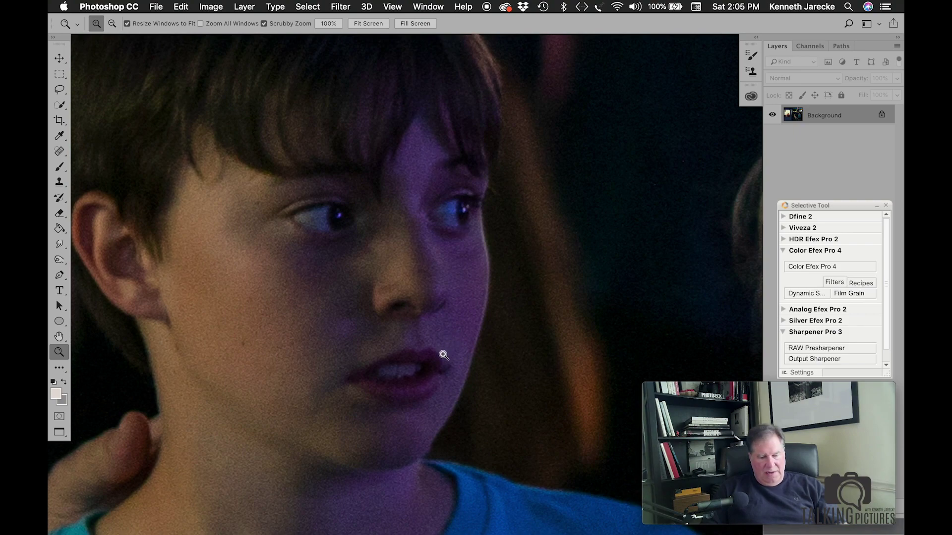
key("y")
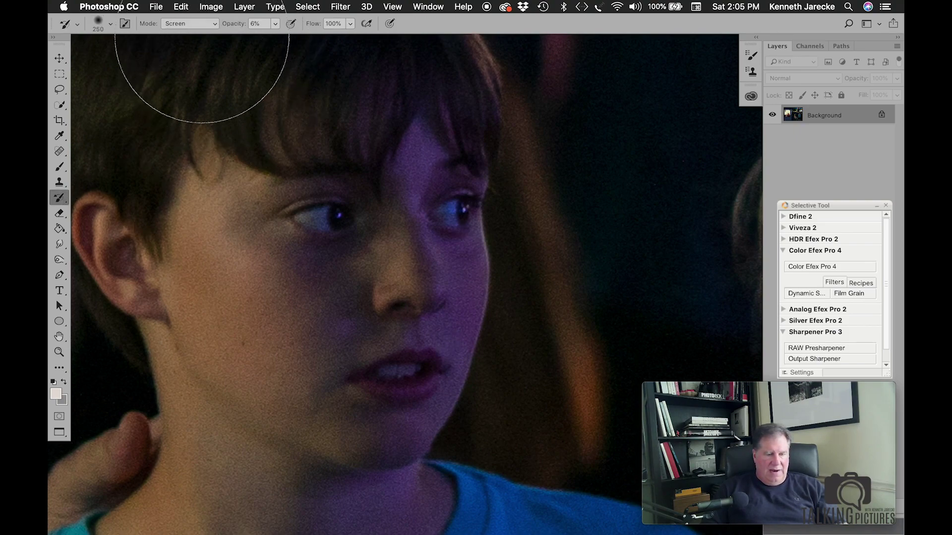
key("bracketleft")
key("bracketleft")
key("bracketleft")
key("bracketleft")
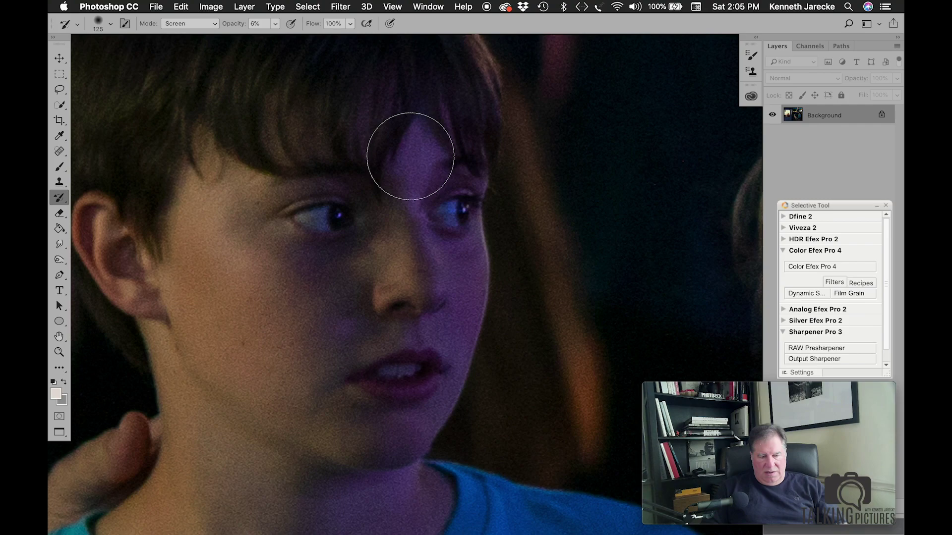
key("bracketleft")
key("bracketleft")
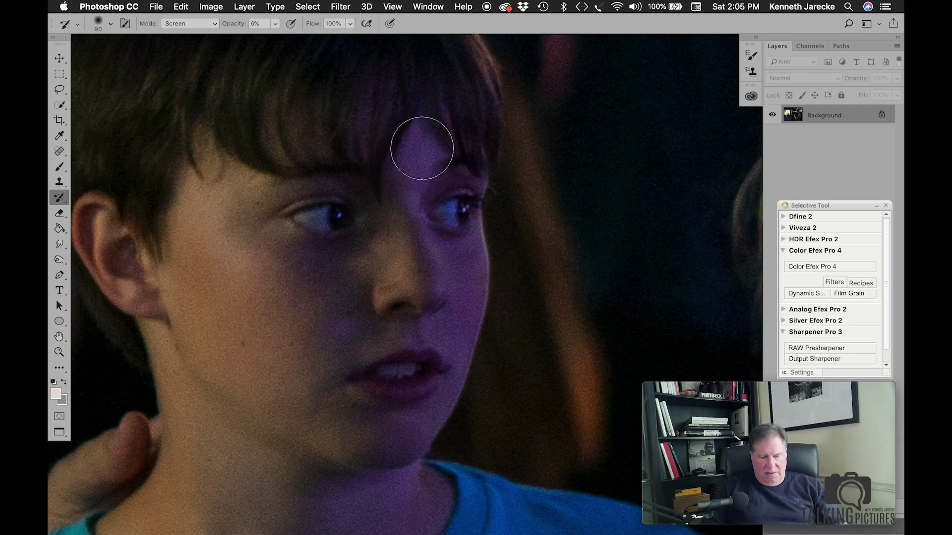
Reduce the History Brush to 80 px and lighten the purple-lit side of the boy's face around the eye
key("bracketleft")
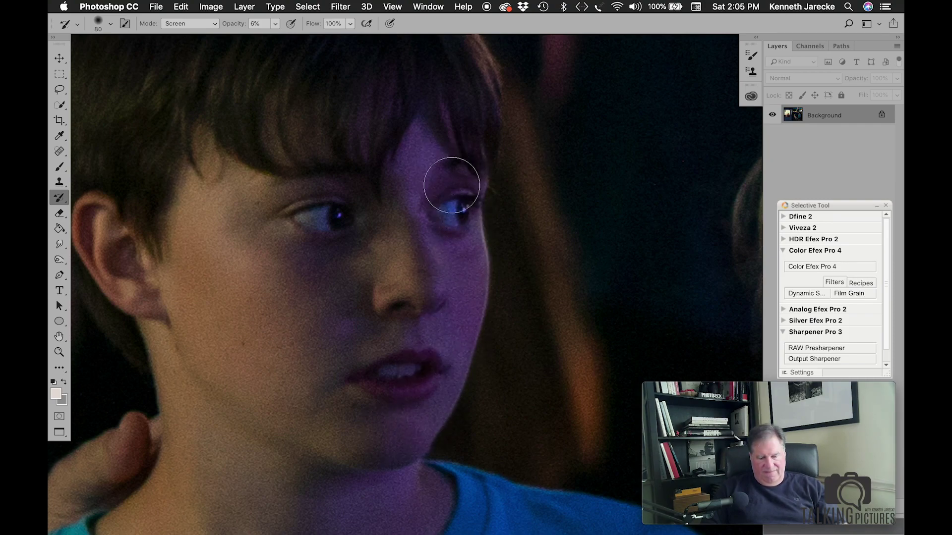
right_click(440, 309)
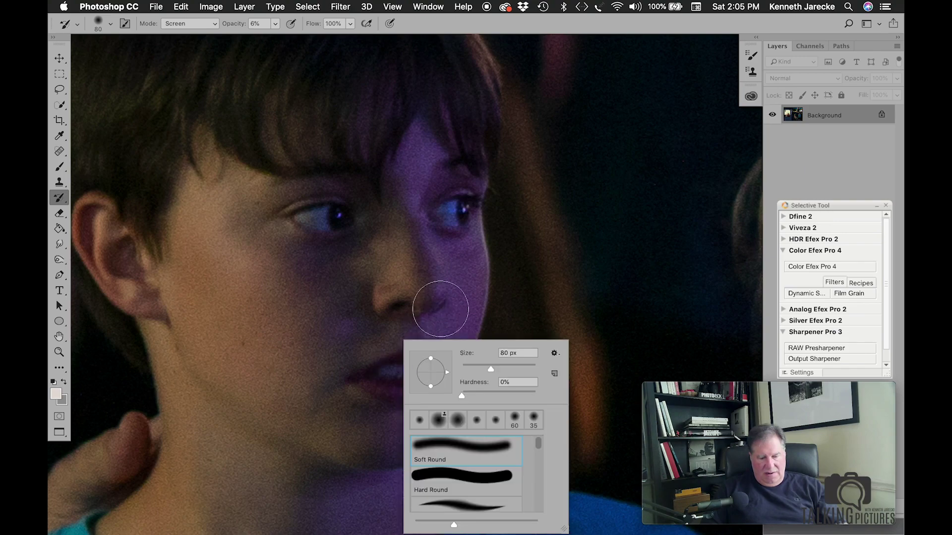
left_click(385, 371)
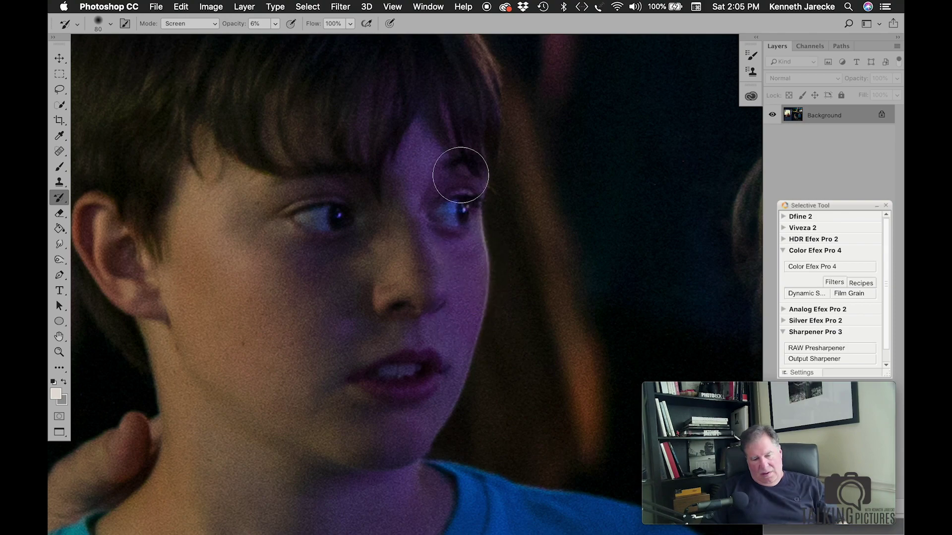
Enlarge the History Brush to 150 px and lighten the purple-lit side of the bearded man's forehead
scroll(441, 155, "up", 10)
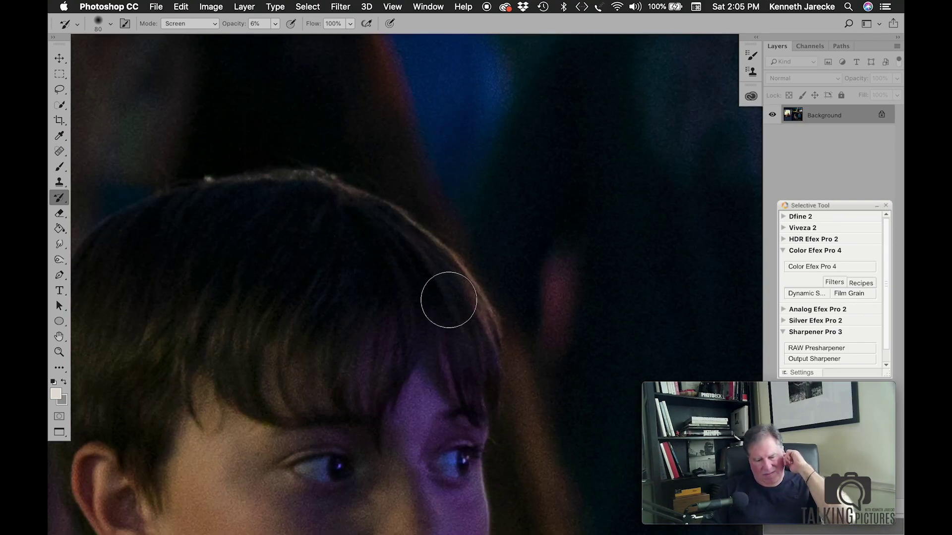
scroll(351, 309, "left", 5)
scroll(351, 310, "down", 2)
scroll(351, 310, "left", 1)
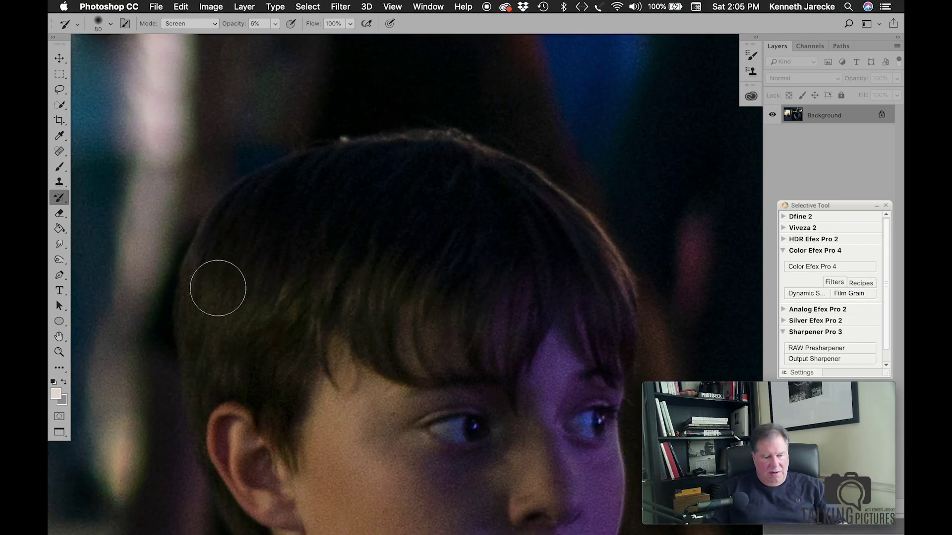
scroll(218, 284, "down", 10)
scroll(219, 284, "up", 5)
scroll(218, 288, "up", 5)
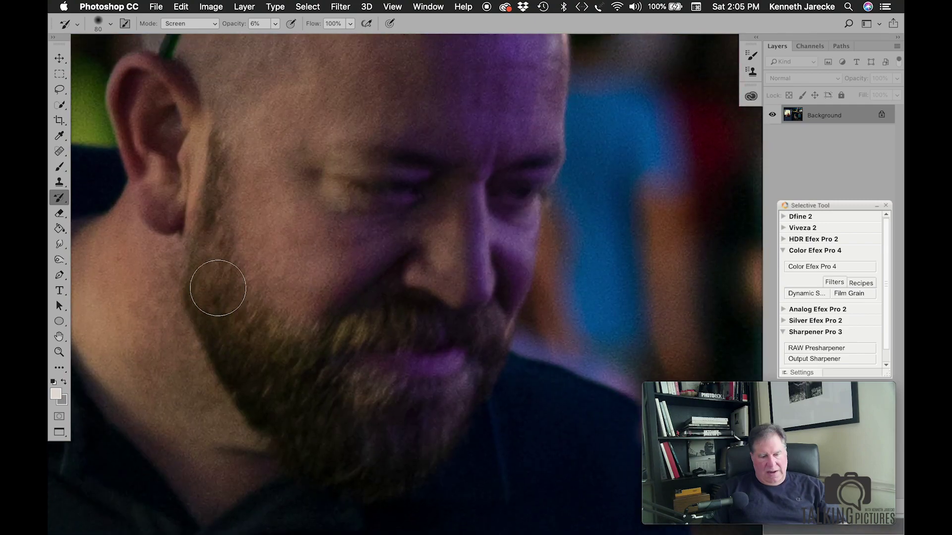
scroll(218, 288, "right", 4)
scroll(371, 165, "up", 6)
scroll(371, 165, "right", 2)
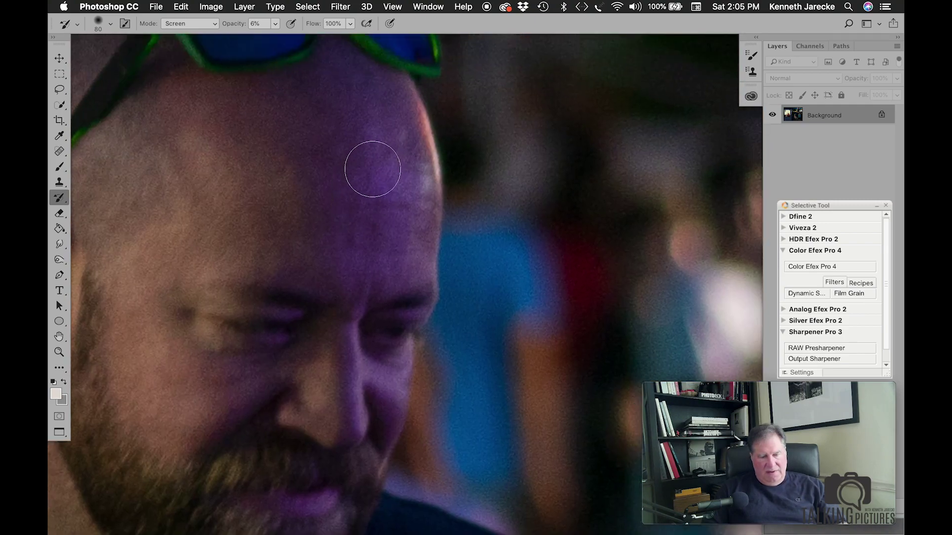
key("bracketright")
key("bracketright")
key("bracketright")
key("bracketright")
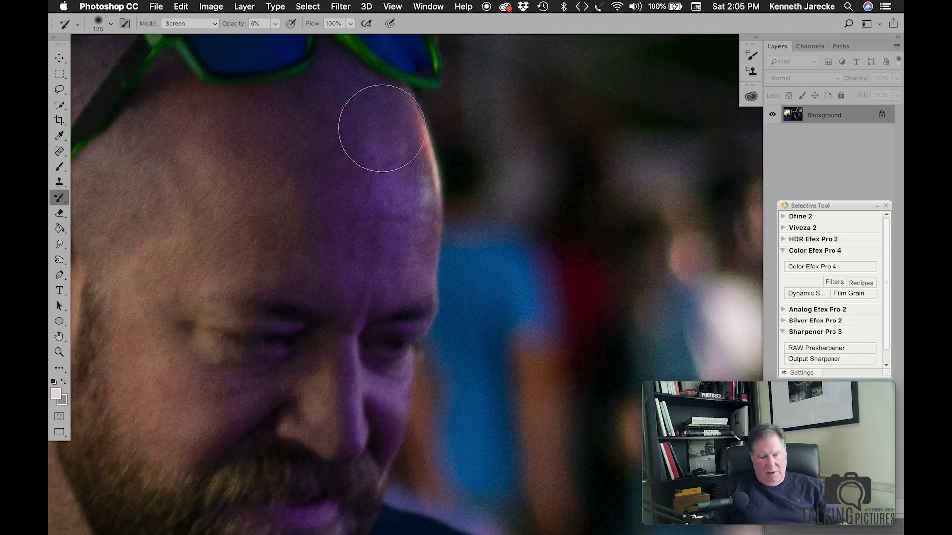
Lighten the bearded man's nose, far cheek and lower beard, reducing the History Brush from 80 px to 60 px
scroll(389, 270, "down", 5)
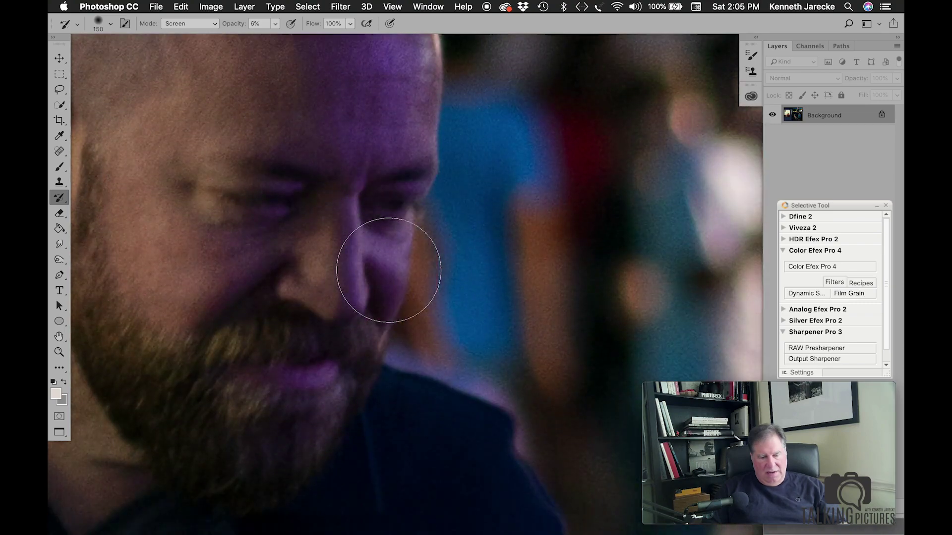
key("bracketleft")
key("bracketleft")
key("bracketleft")
key("bracketleft")
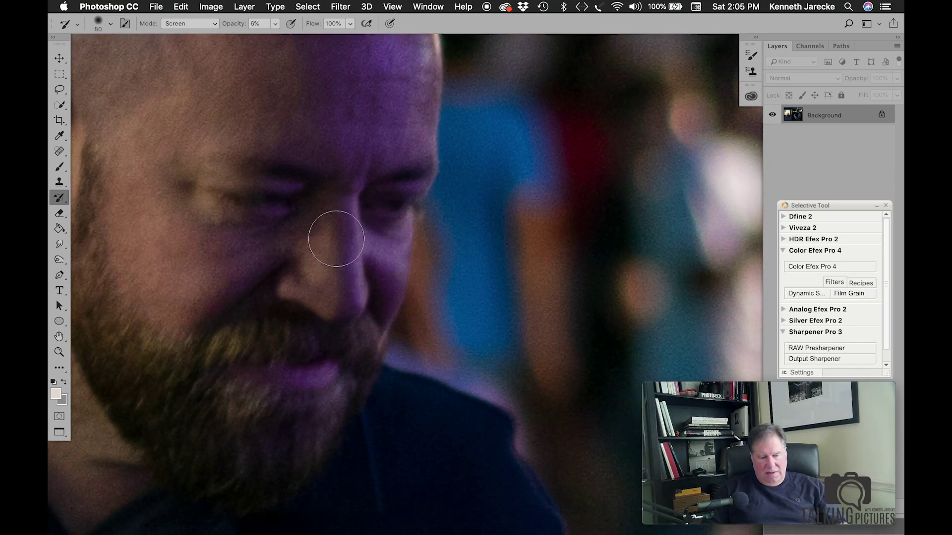
left_click_drag(313, 239, 317, 283)
key("bracketleft")
key("bracketleft")
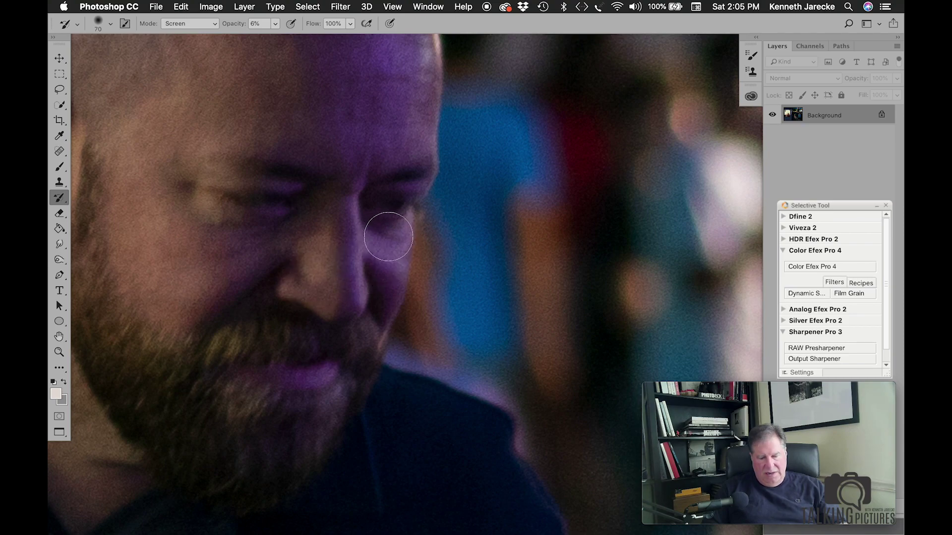
left_click_drag(389, 243, 388, 259)
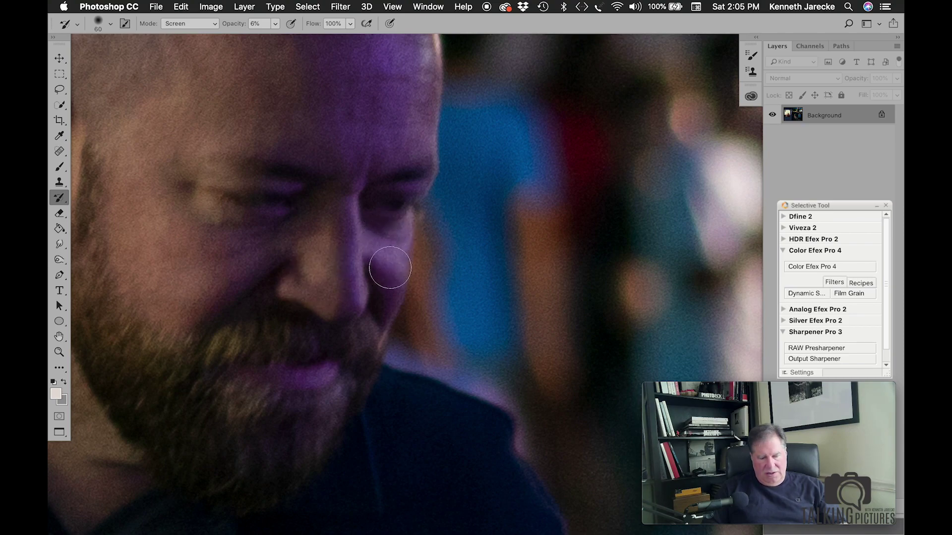
mouse_move(357, 360)
left_mouse_down()
mouse_move(295, 378)
mouse_move(320, 377)
mouse_move(338, 400)
left_mouse_up()
Review the lightened man and boy, and inspect the ticket seller in the booth window up close
key("z")
key("super+0")
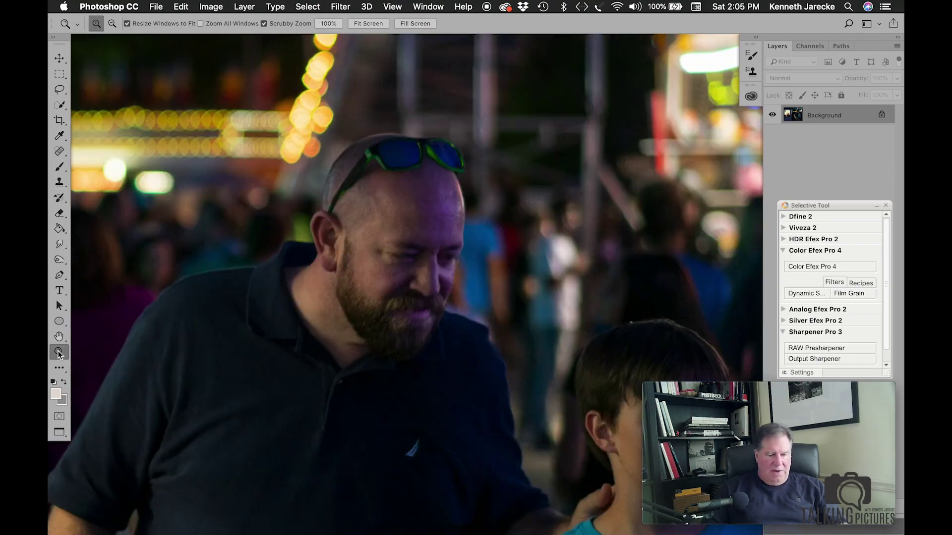
scroll(259, 346, "down", 5)
scroll(258, 346, "right", 3)
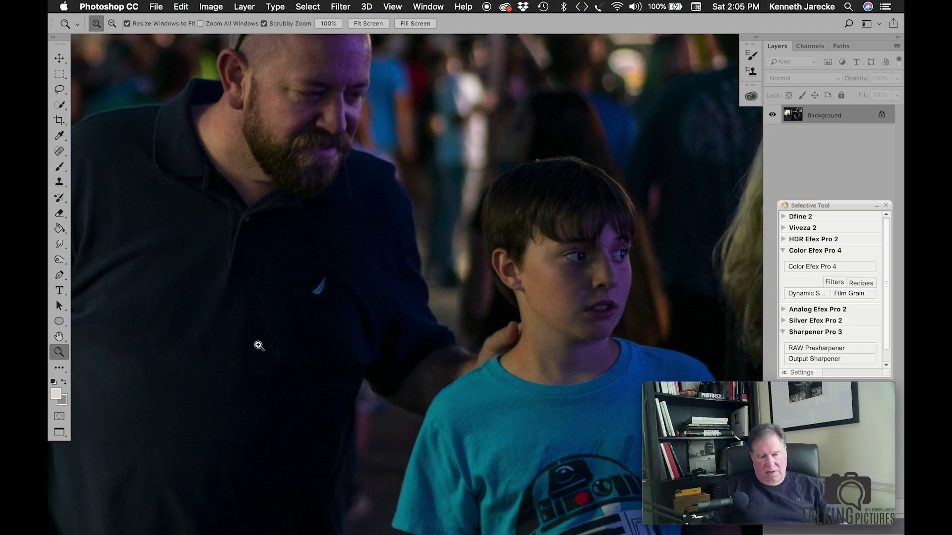
left_click(408, 306, "alt")
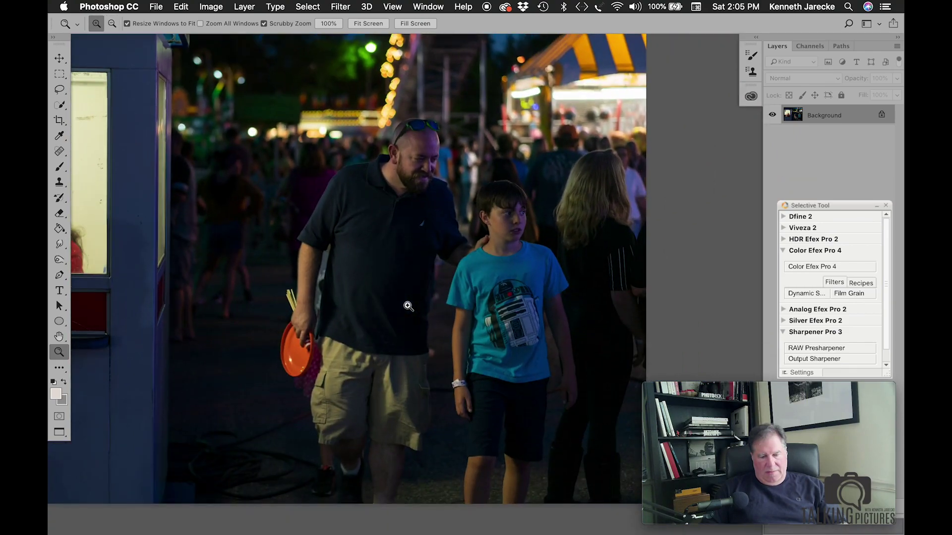
scroll(407, 307, "left", 5)
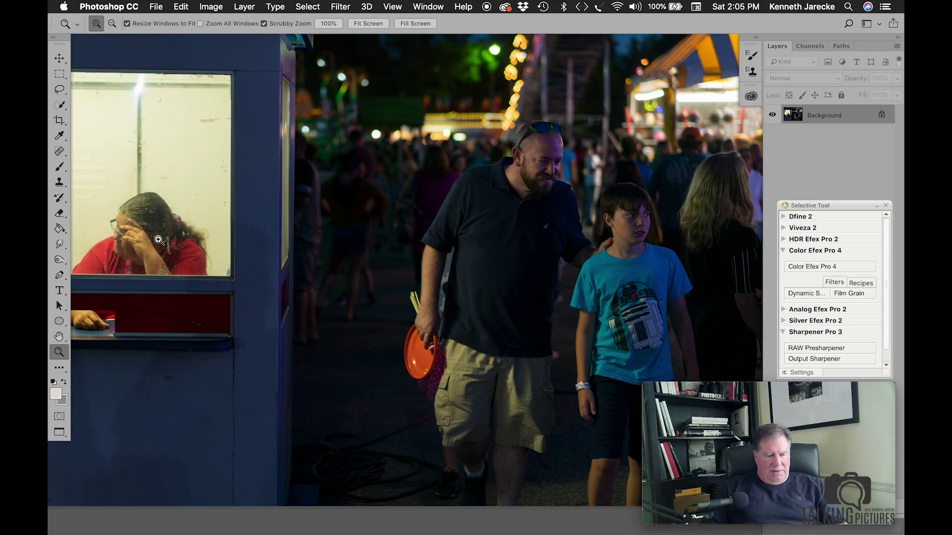
left_click(156, 241)
left_click(156, 241)
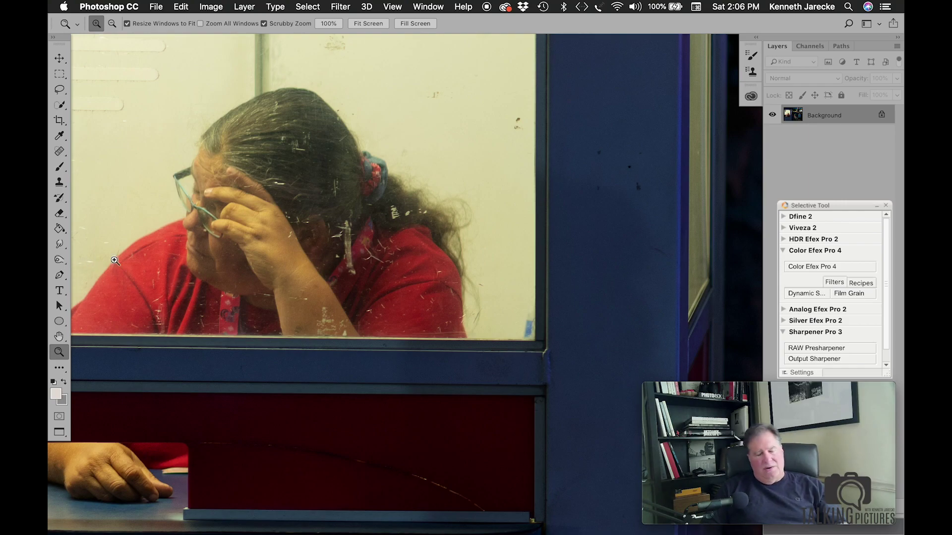
left_click(351, 235, "alt")
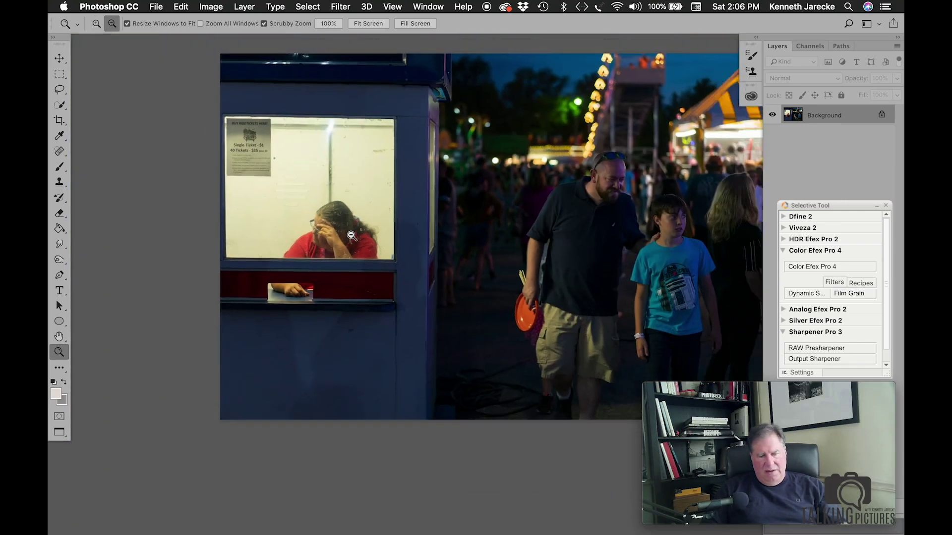
Examine the whole photo, the dark ground around the man's legs, and the crowd and sky in the background
scroll(351, 235, "right", 5)
scroll(351, 235, "down", 3)
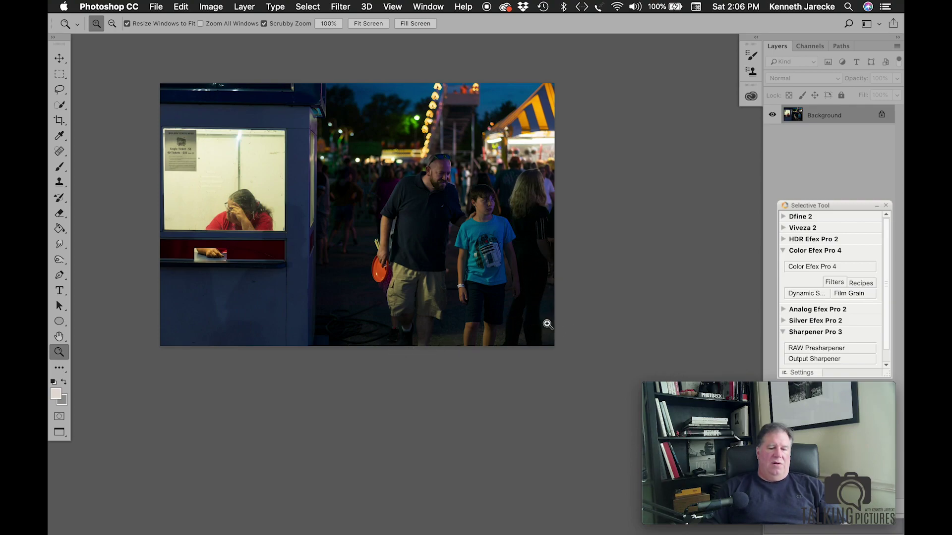
left_click_drag(367, 332, 364, 327)
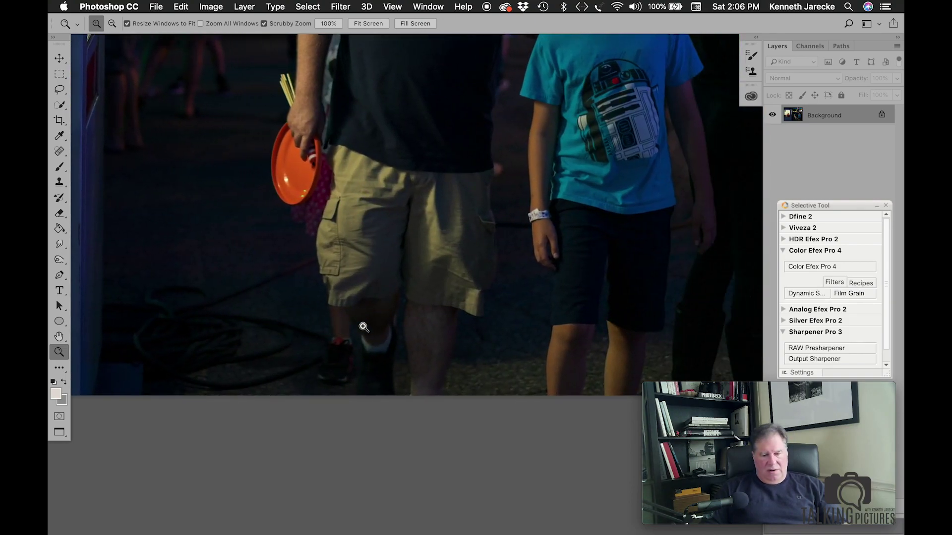
left_click(363, 327, "alt")
key("super+equal")
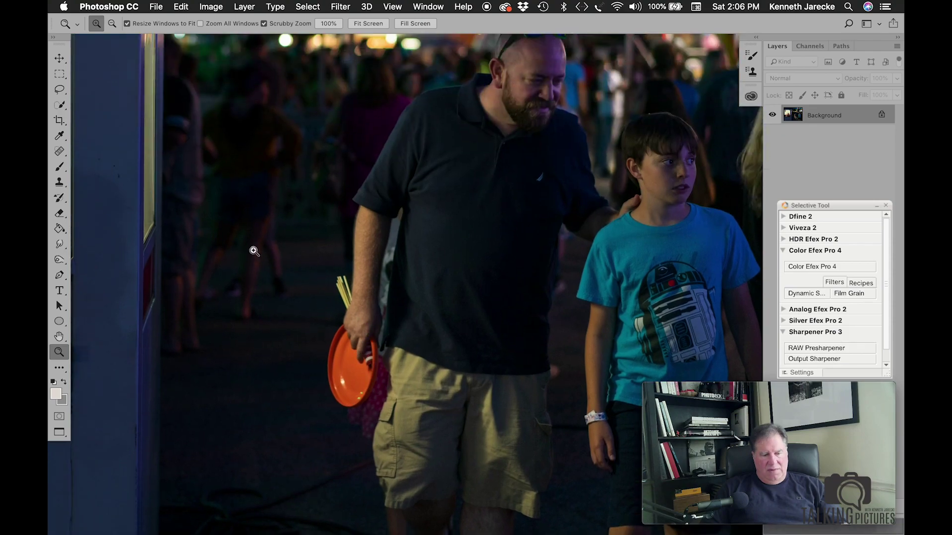
scroll(273, 99, "up", 10)
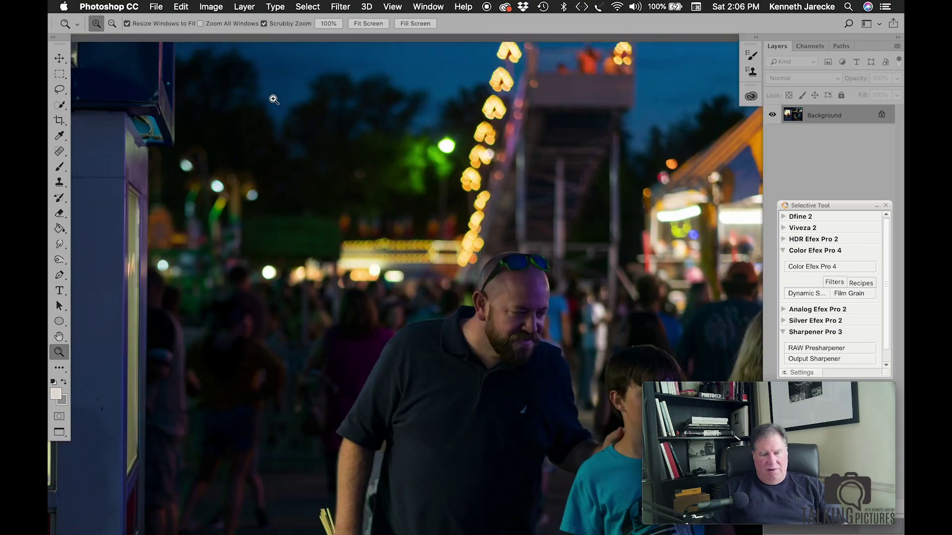
Crop the photo with the Social Media preset of 21 x 14 in at 144 px/in
scroll(273, 99, "up", 3)
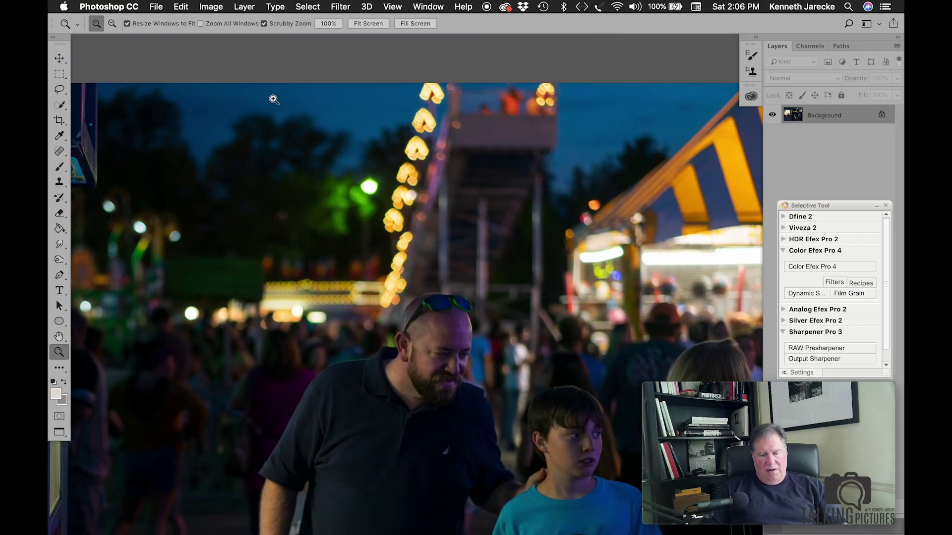
left_click(65, 123)
left_click(342, 101)
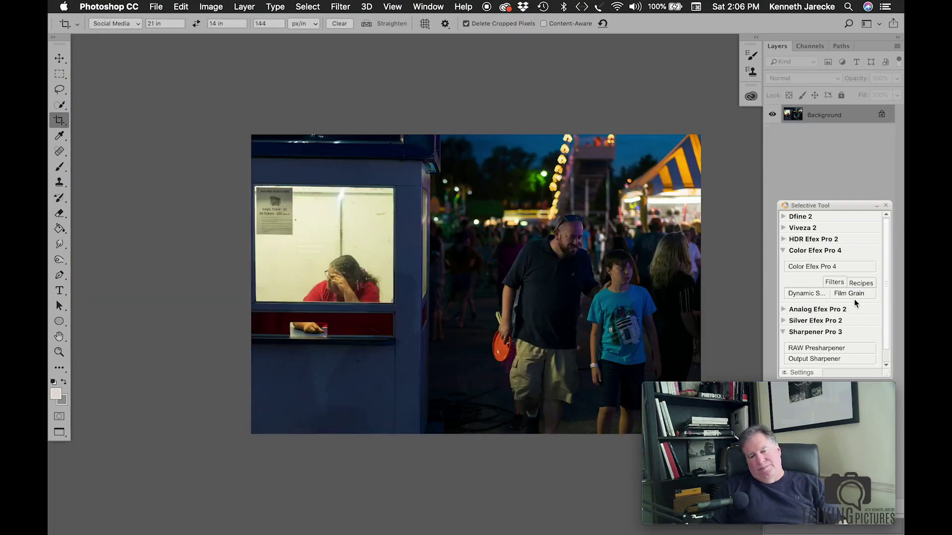
Add Film Grain from Color Efex Pro 4 and sharpen the photo for Display with Output Sharpener
left_click(851, 295)
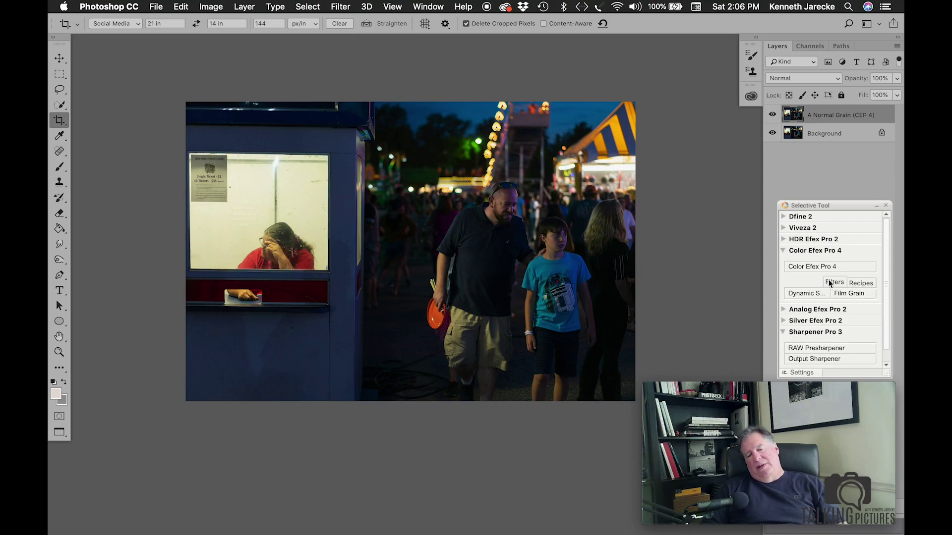
left_click(831, 359)
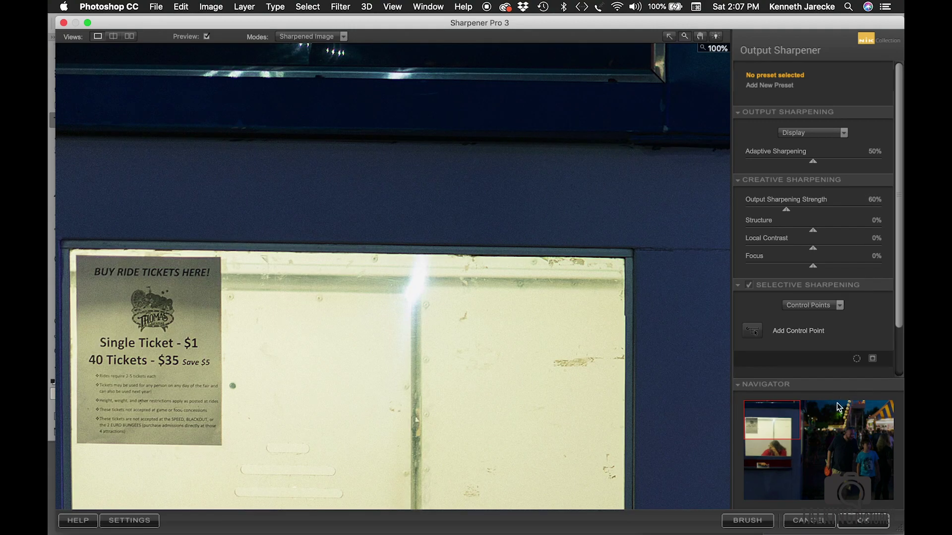
left_click(860, 523)
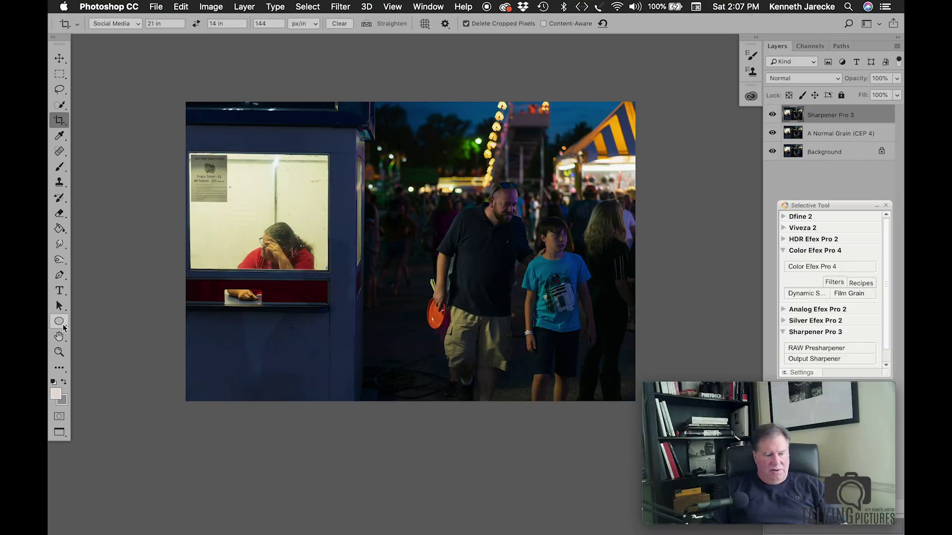
Examine the grain and sharpening on the man and boy, the fairground background and the ticket booth
left_click(58, 352)
left_click(210, 313)
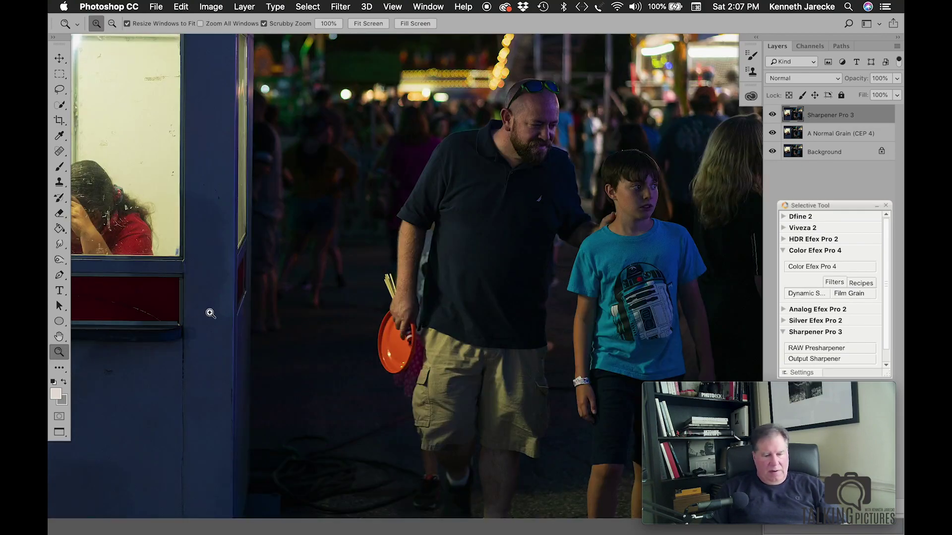
scroll(210, 312, "up", 5)
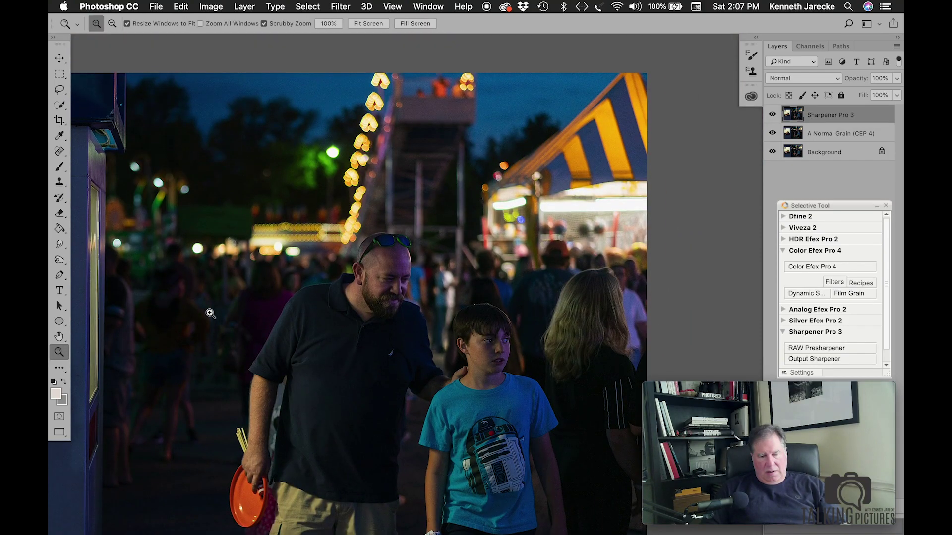
scroll(210, 313, "down", 5)
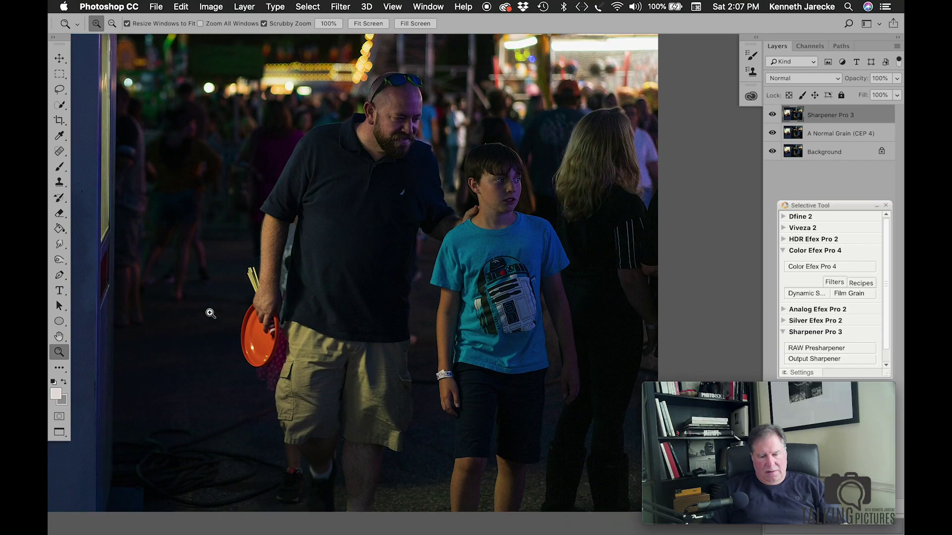
scroll(210, 313, "left", 5)
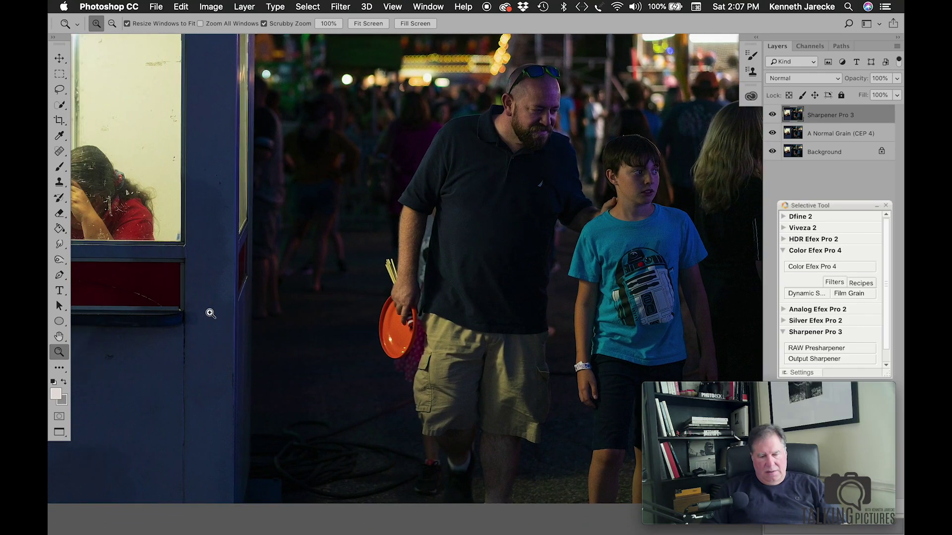
scroll(210, 312, "up", 3)
scroll(210, 313, "left", 2)
scroll(210, 313, "up", 3)
scroll(211, 314, "right", 1)
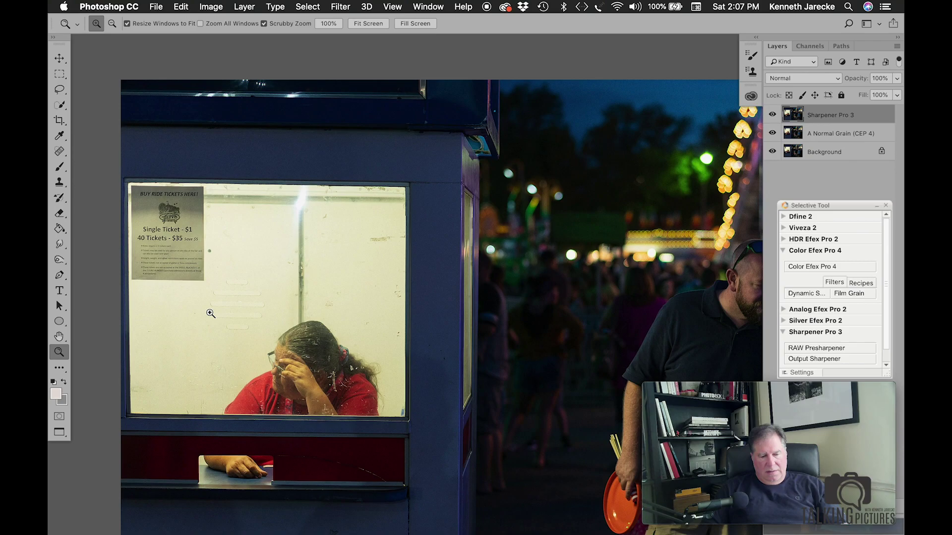
Inspect the ticket price sign, the ticket seller and the bearded man's face and shirt up close
left_click(179, 249)
left_click(179, 249)
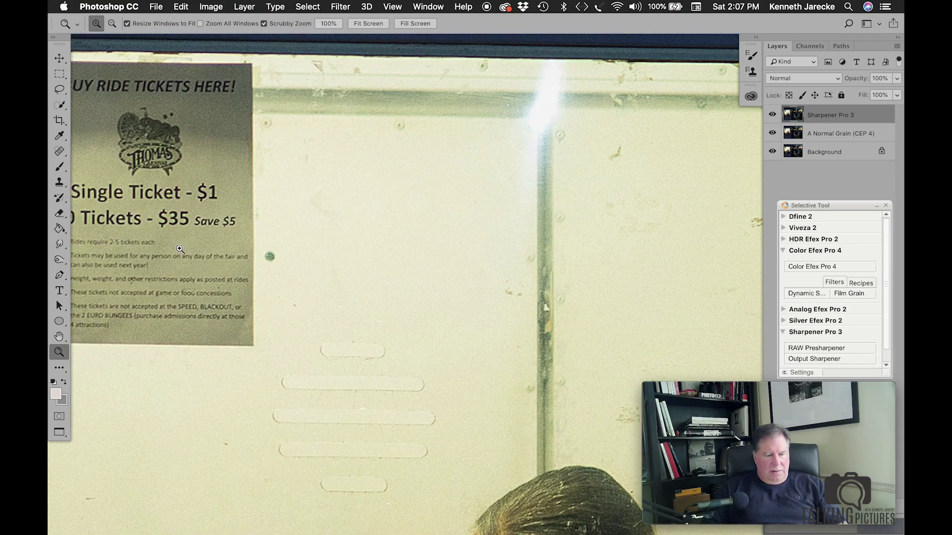
scroll(180, 249, "left", 1)
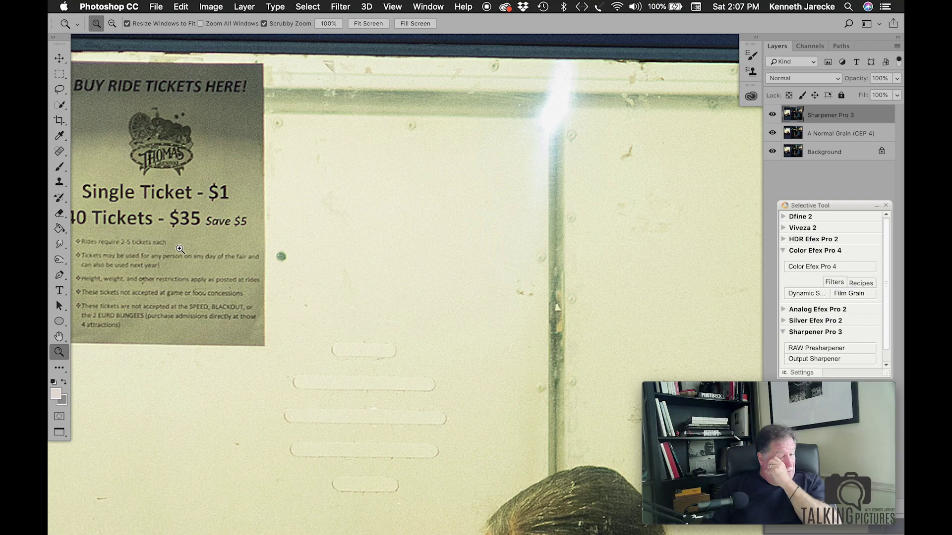
scroll(180, 249, "left", 2)
scroll(179, 248, "down", 5)
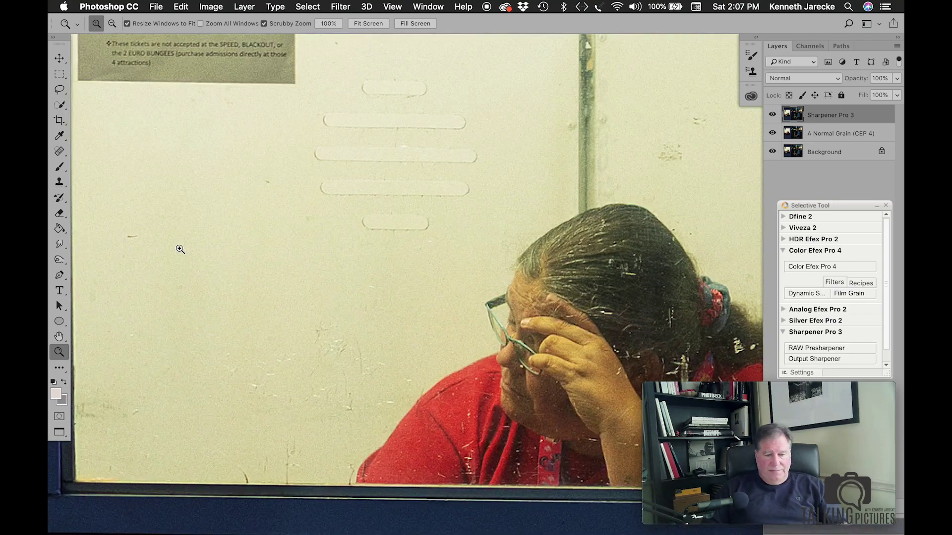
scroll(180, 249, "right", 15)
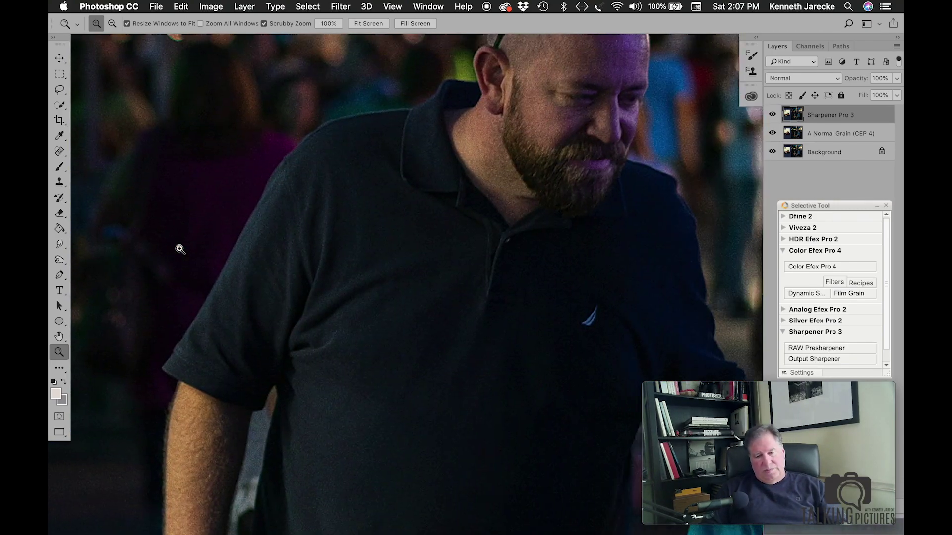
scroll(198, 240, "up", 2)
scroll(216, 233, "right", 1)
scroll(371, 230, "down", 3)
scroll(372, 230, "left", 3)
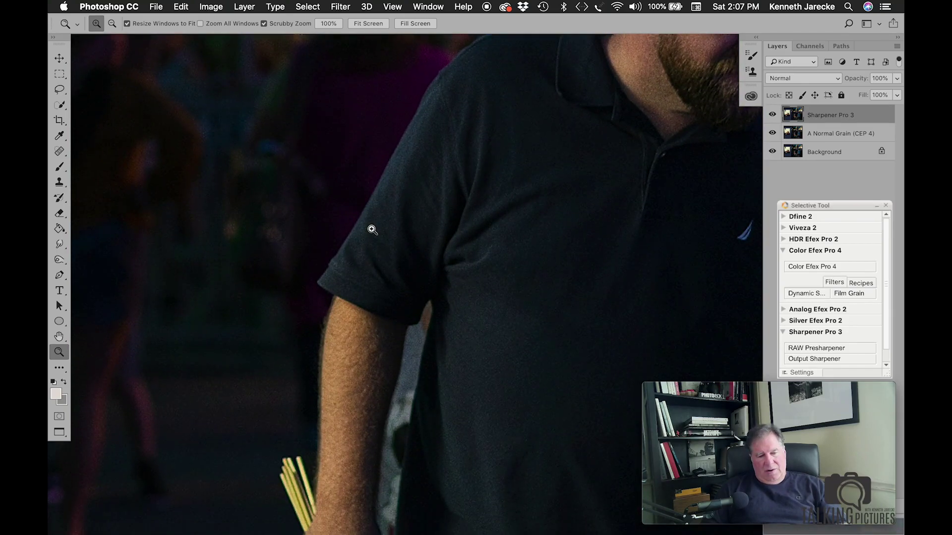
Check the man's arm and lower shirt, and review the whole sharpened photo
left_click(375, 333, "alt")
left_click(376, 333, "alt")
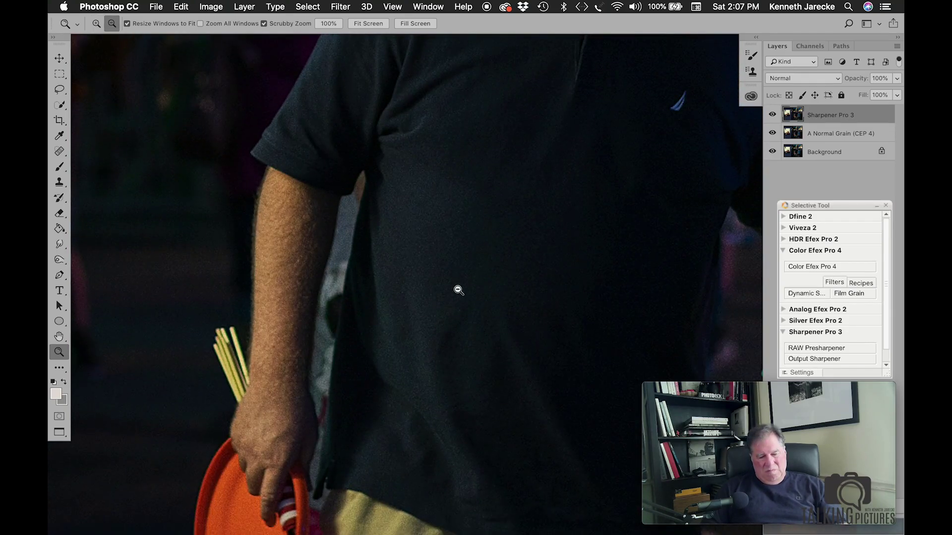
left_click(458, 290, "alt")
left_click(459, 290, "alt")
left_click(419, 263)
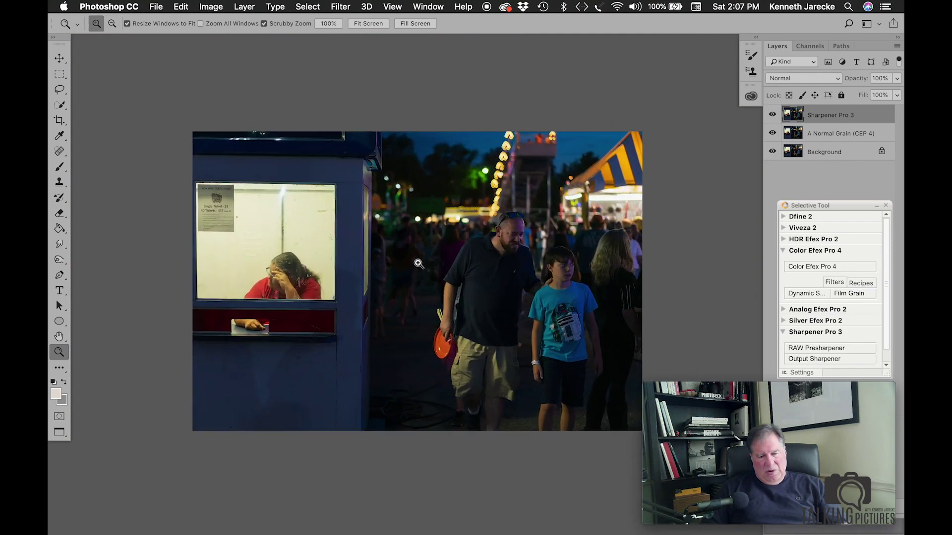
scroll(314, 157, "down", 2)
scroll(314, 157, "right", 2)
Save the photo as the JPEG copy _DSC9059.jpg in the MontanaFair Social Media folder at quality 7 with Baseline ("Standard") format
left_click(156, 9)
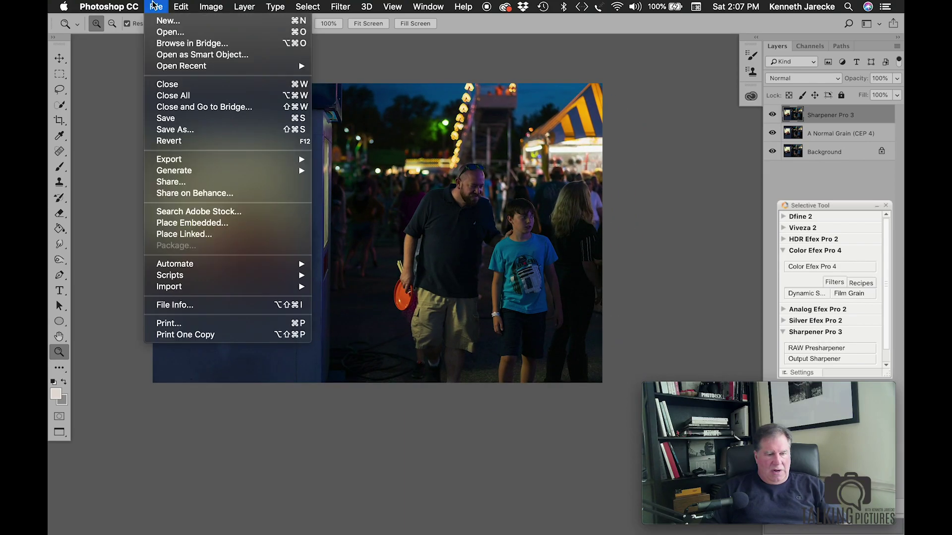
key("Escape")
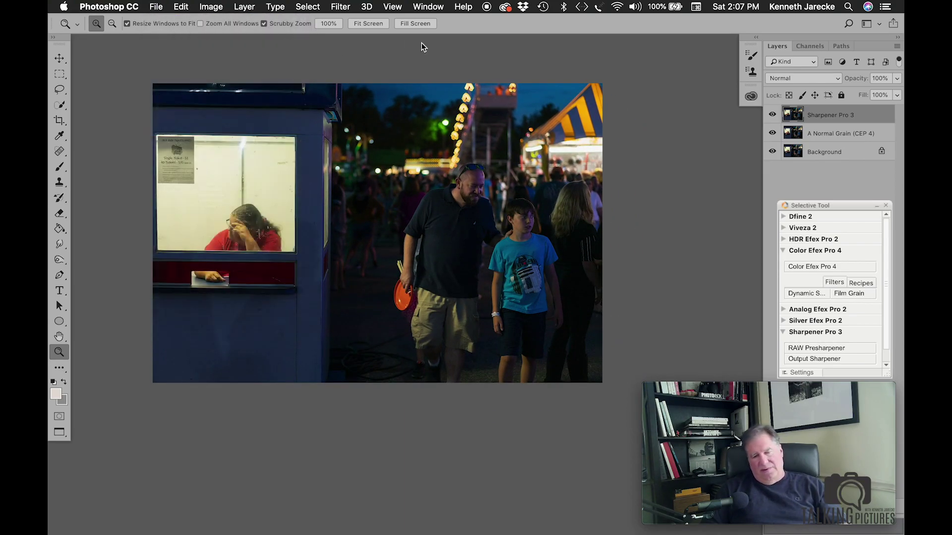
key("super+shift+s")
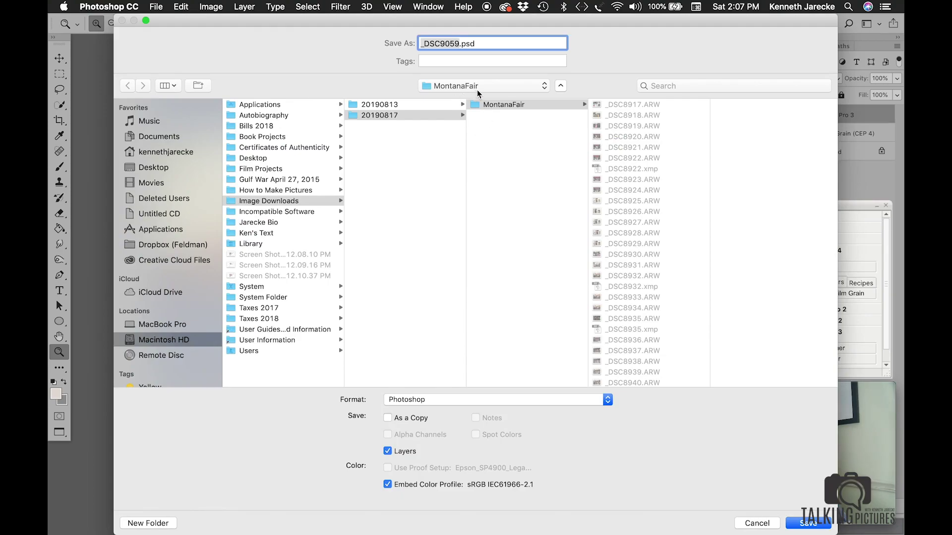
left_click(480, 87)
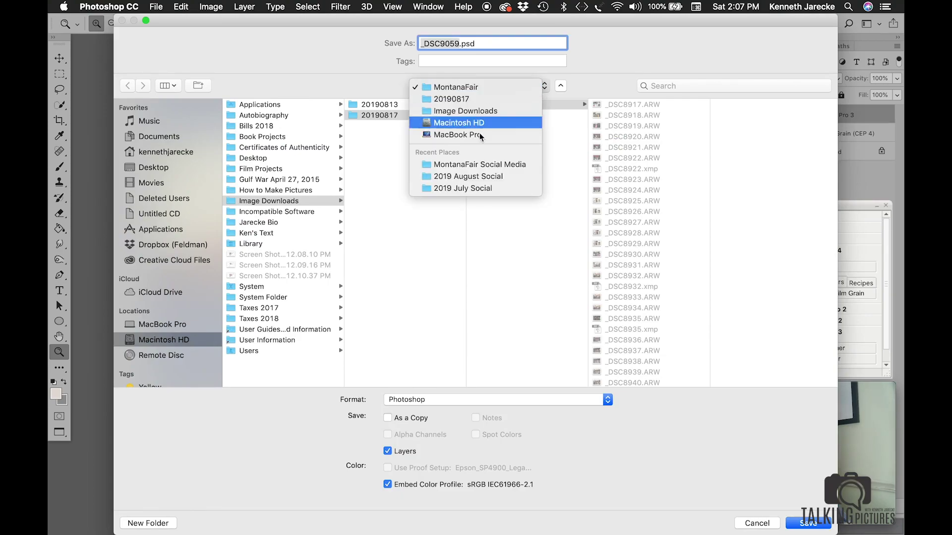
left_click(486, 169)
left_click(473, 399)
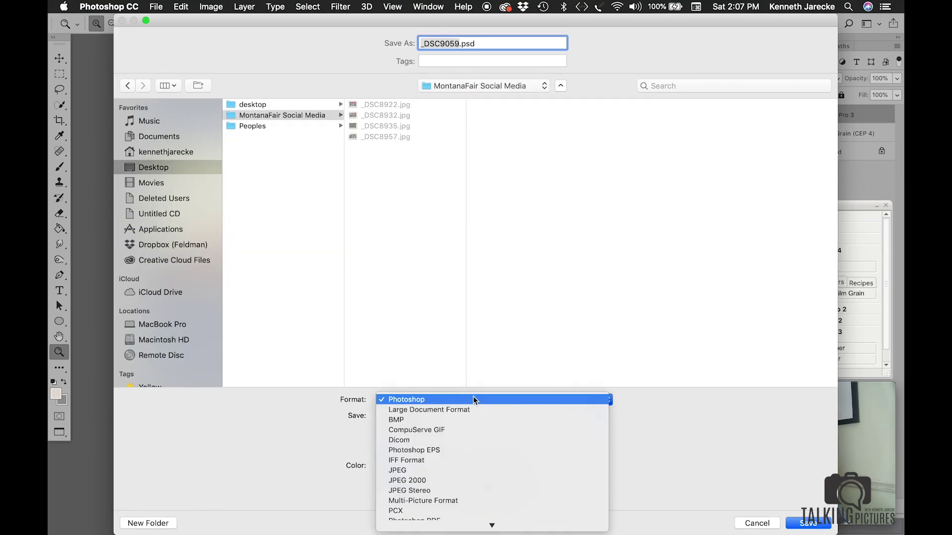
left_click(448, 471)
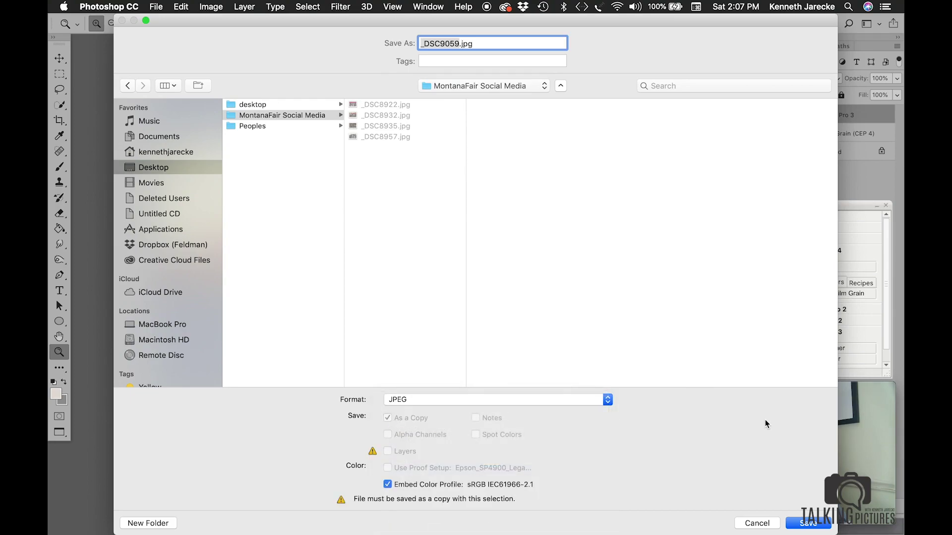
left_click(806, 526)
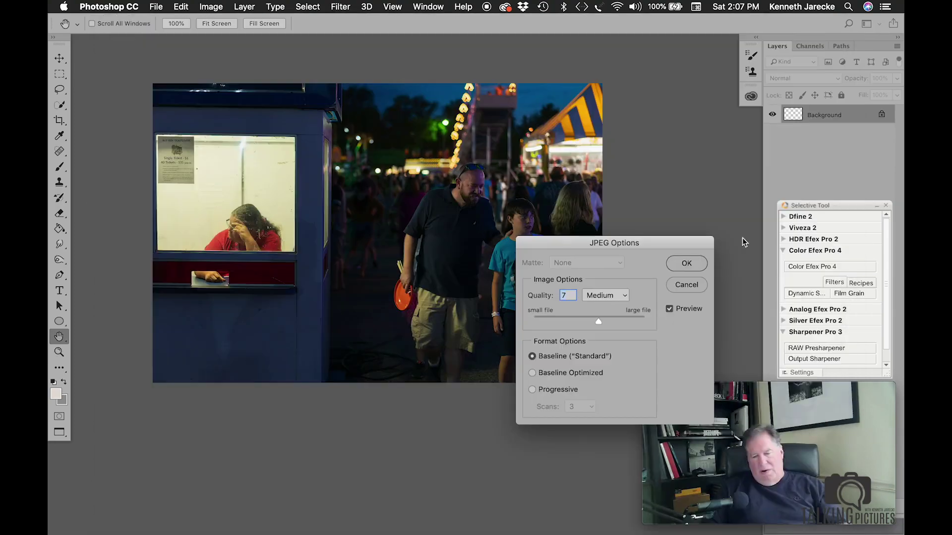
left_click(687, 265)
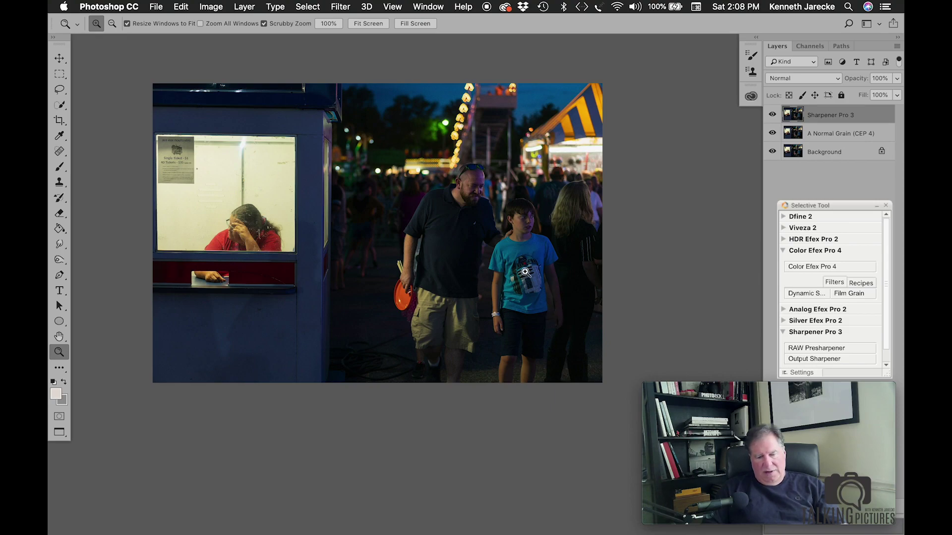
Inspect the boy's R2-D2 shirt and the man's shorts up close, and close _DSC9059.ARW without saving changes
left_click_drag(532, 273, 526, 266)
scroll(526, 266, "left", 5)
scroll(526, 266, "down", 2)
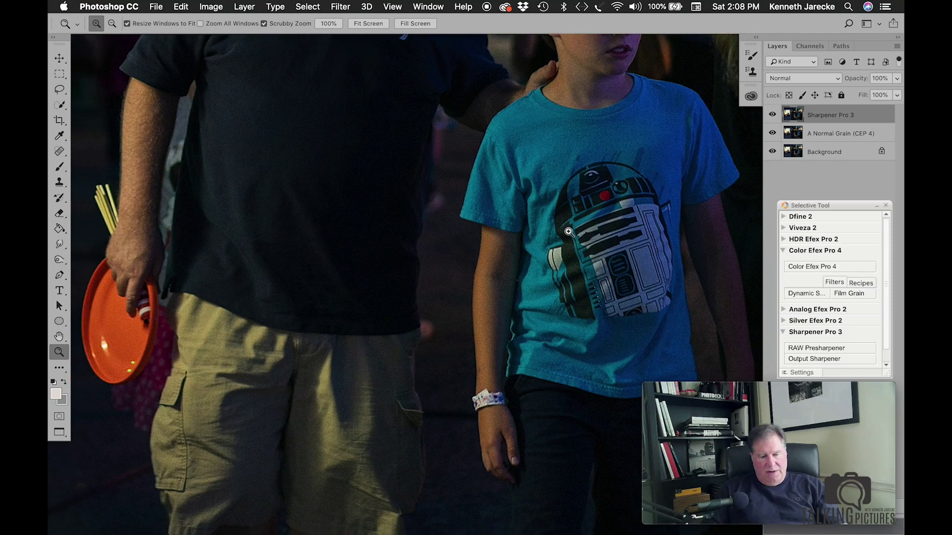
scroll(569, 232, "left", 2)
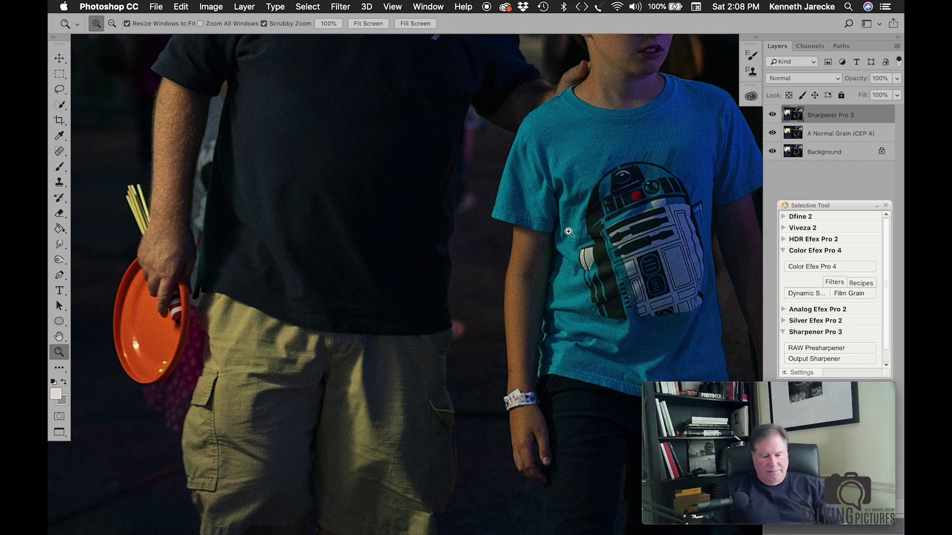
key("super+w")
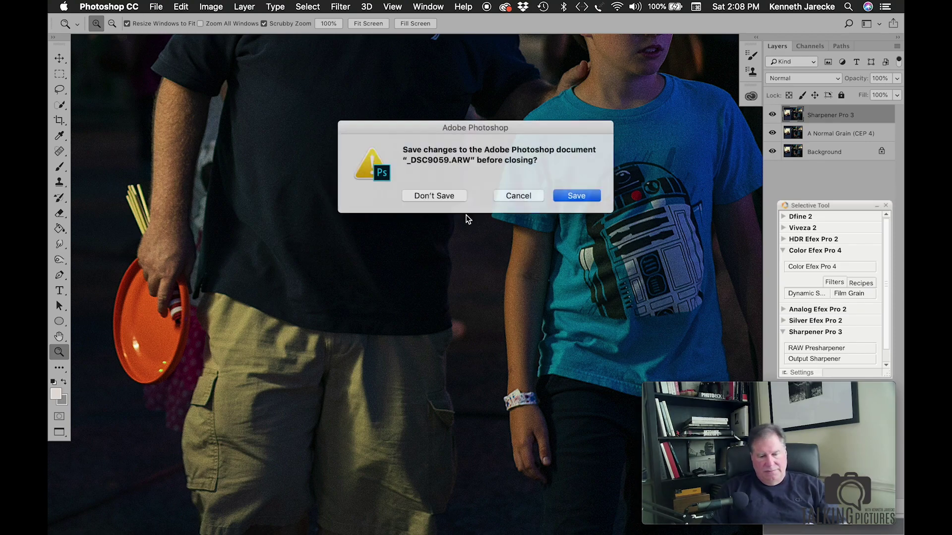
left_click(426, 195)
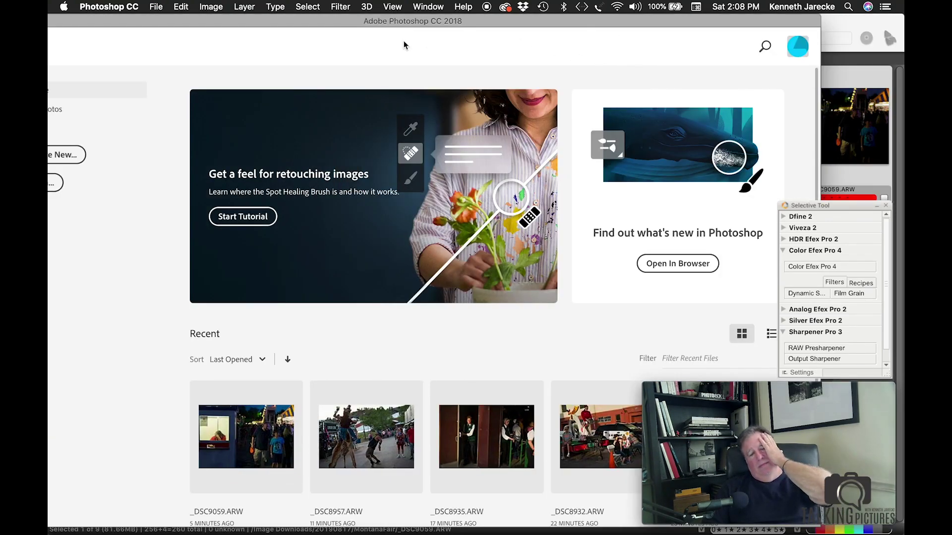
Close the Photoshop start window and show the MontanaFair Social Media folder from the Desktop in Photo Mechanic
left_click_drag(140, 23, 395, 24)
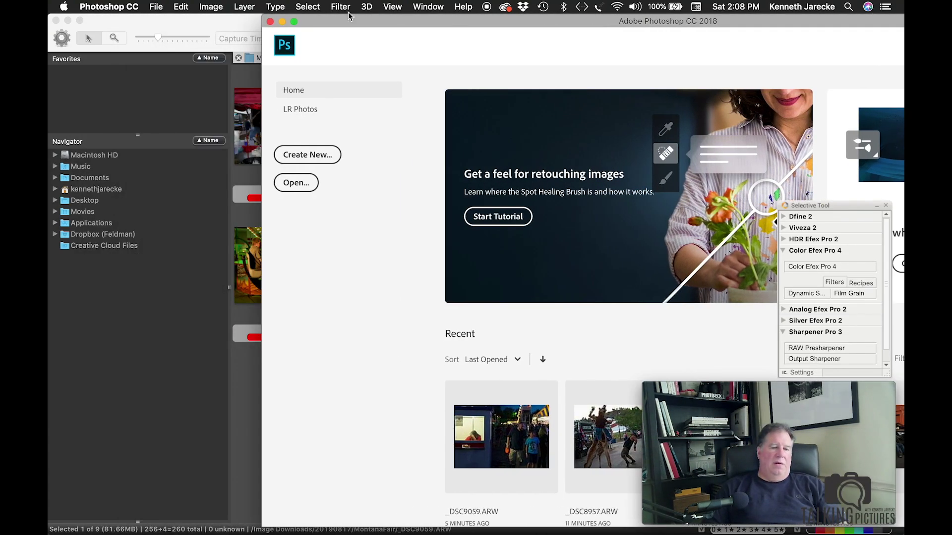
left_click(270, 22)
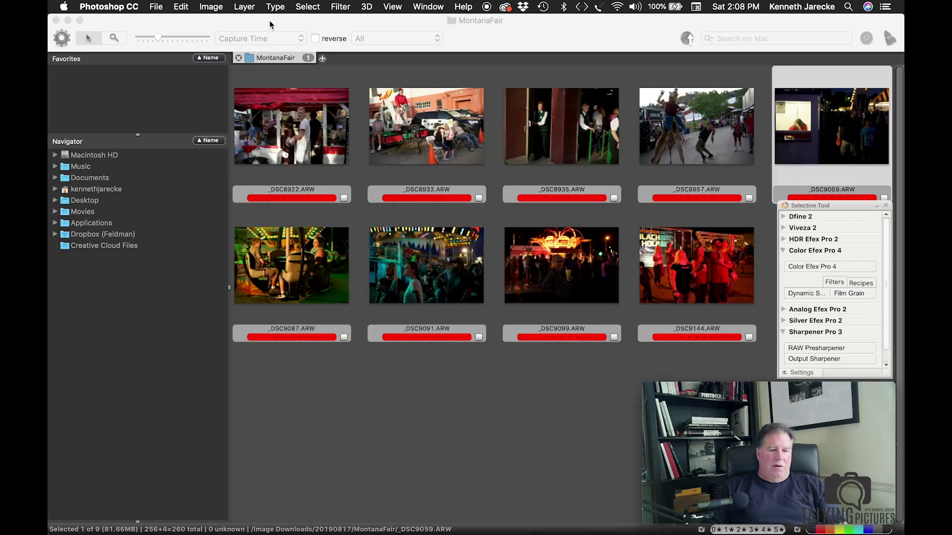
left_click(55, 201)
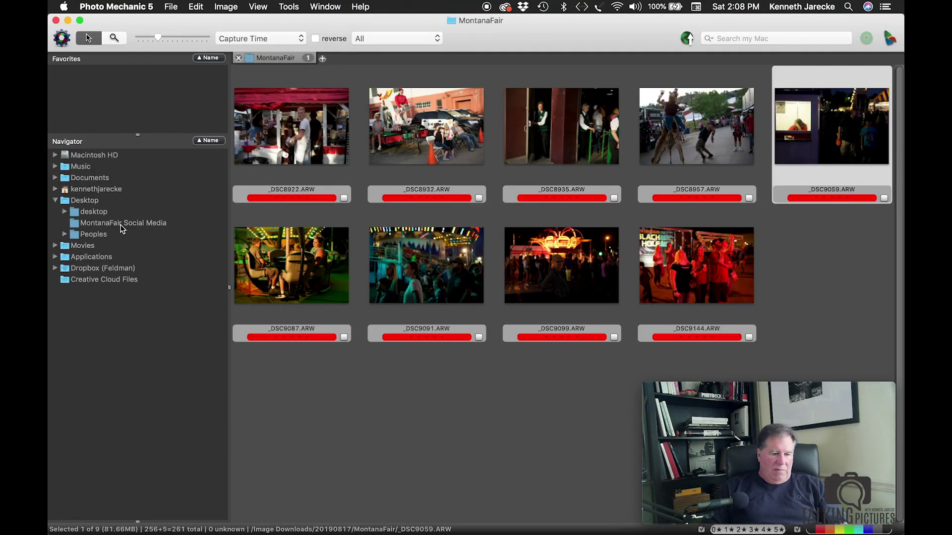
left_click(136, 224)
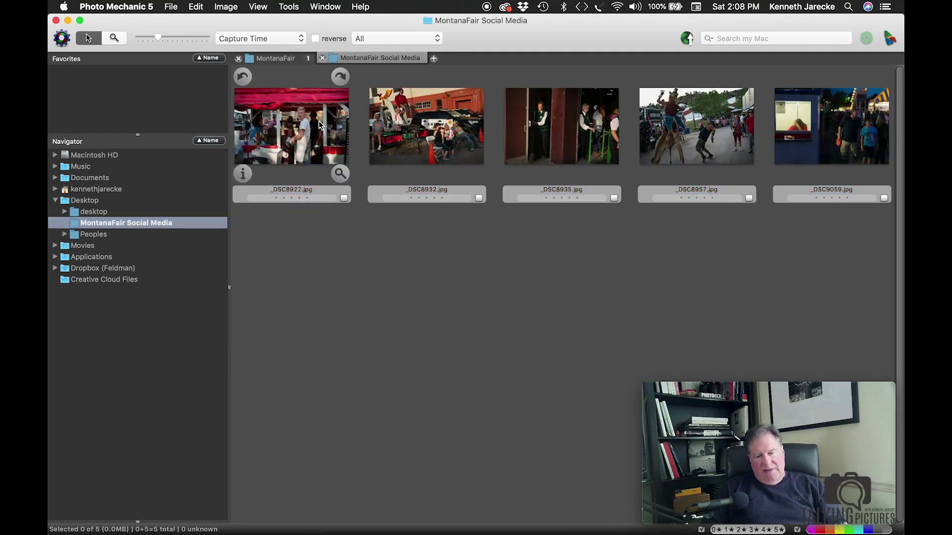
Return to the MontanaFair contact sheet and open _DSC9087.ARW in a large preview
left_click(286, 58)
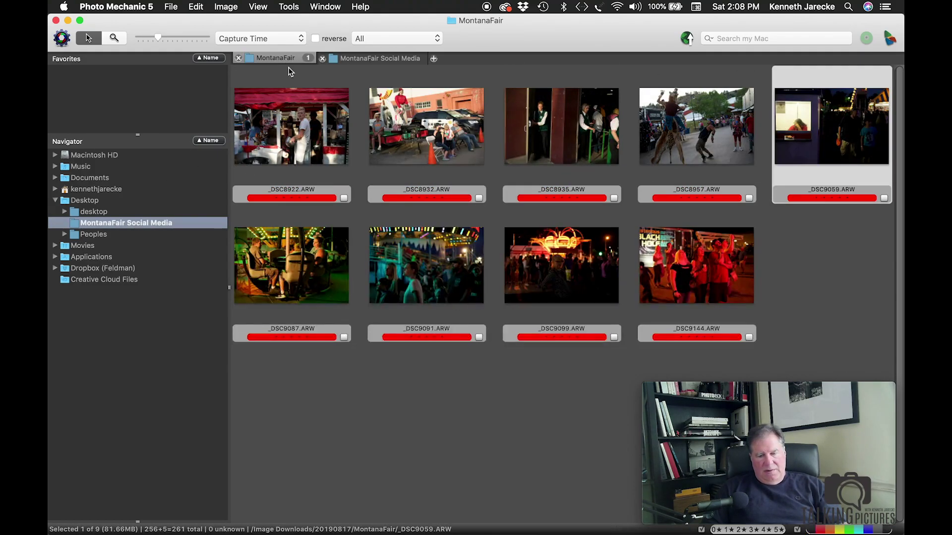
left_click(305, 263)
double_click(305, 261)
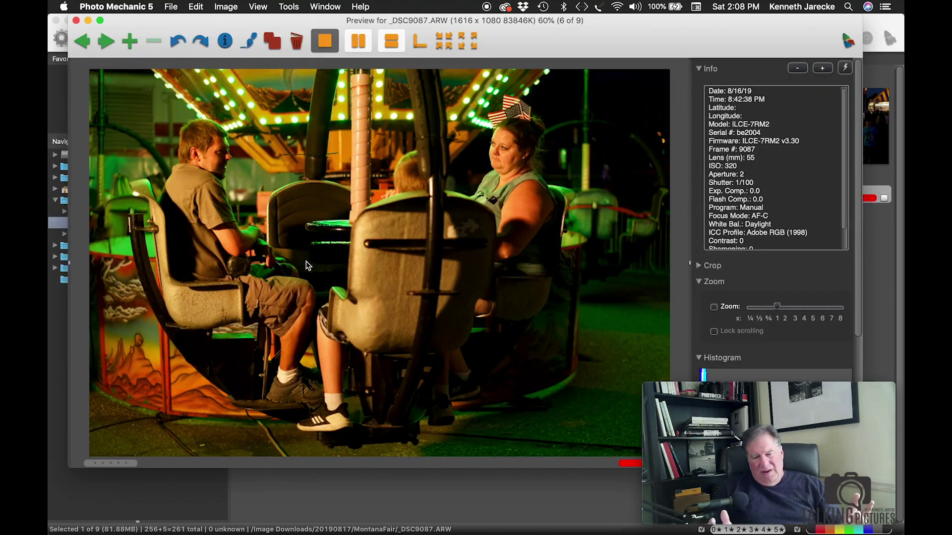
Open _DSC9087.ARW in Camera Raw and set Highlights to -29 and Whites to -33
key("super+e")
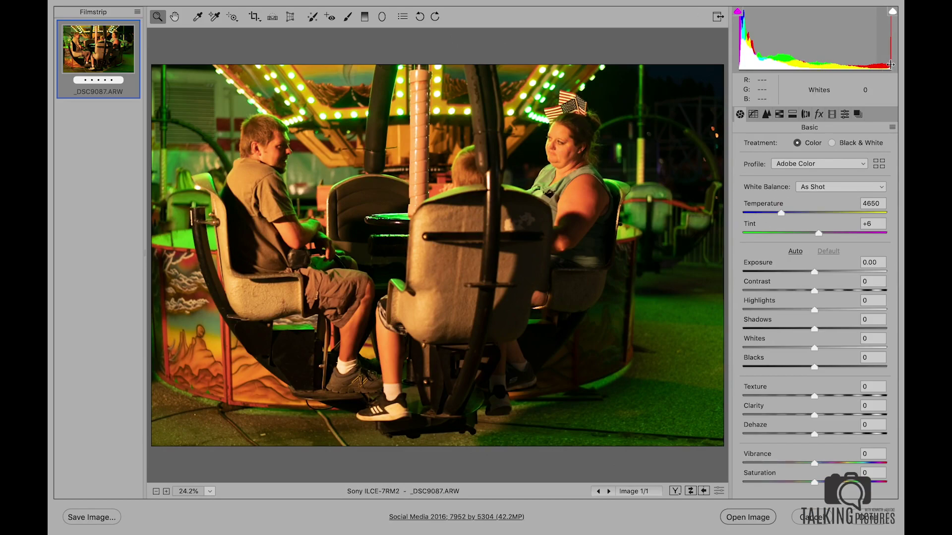
left_click(793, 310)
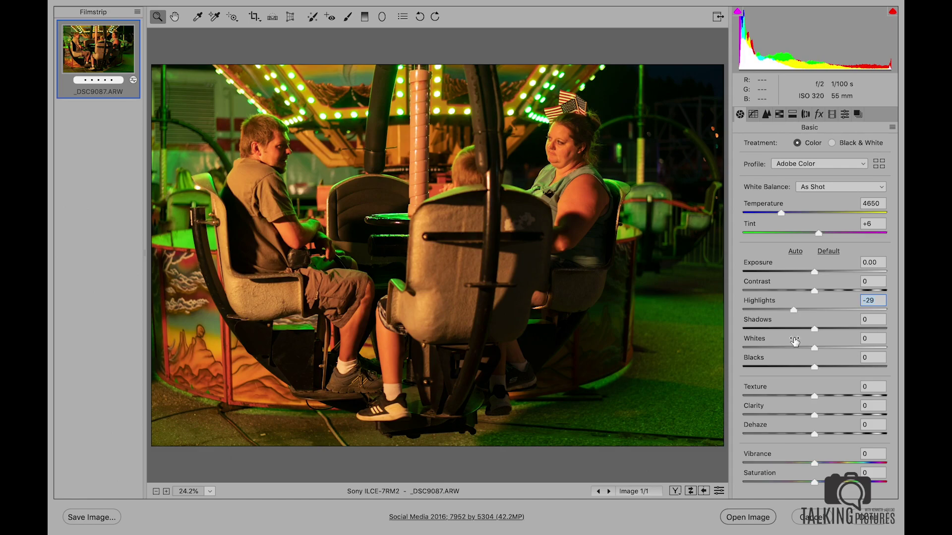
left_click(791, 347)
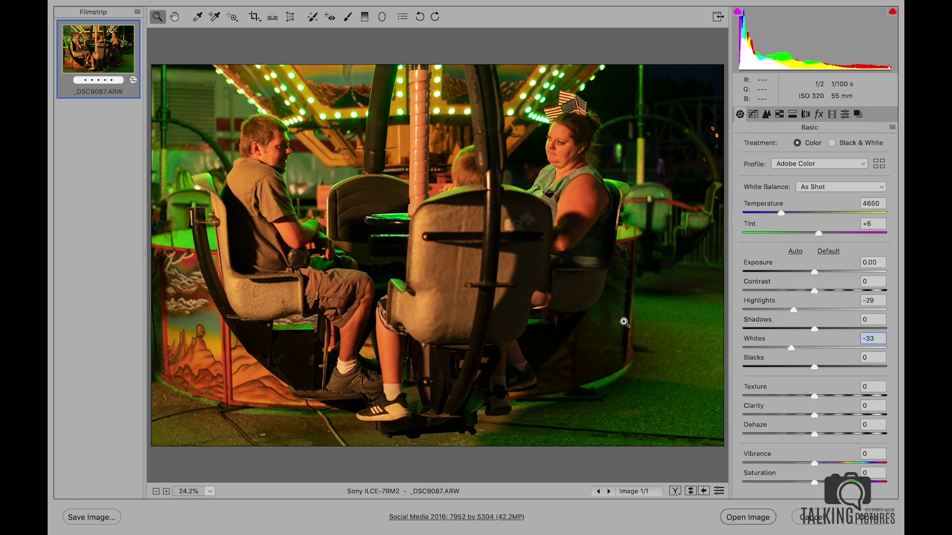
Add a Radial Filter with Exposure -1.00, centred on the green ground beside the ride, and shape it into a large tilted ellipse covering most of the photo
left_click(634, 282, "alt")
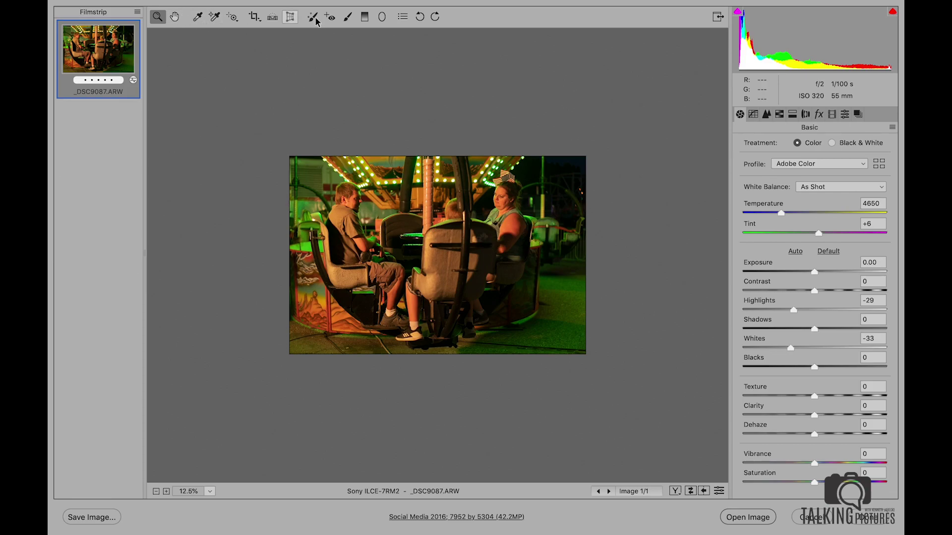
left_click(382, 17)
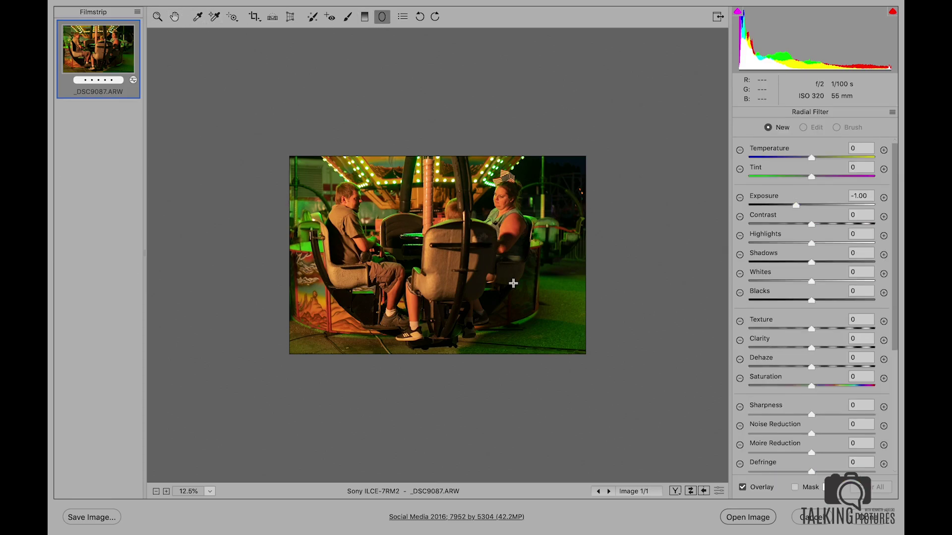
left_click_drag(528, 291, 724, 404)
left_click_drag(526, 104, 584, 113)
left_click_drag(529, 294, 556, 318)
left_click_drag(297, 236, 261, 219)
left_click_drag(276, 219, 275, 220)
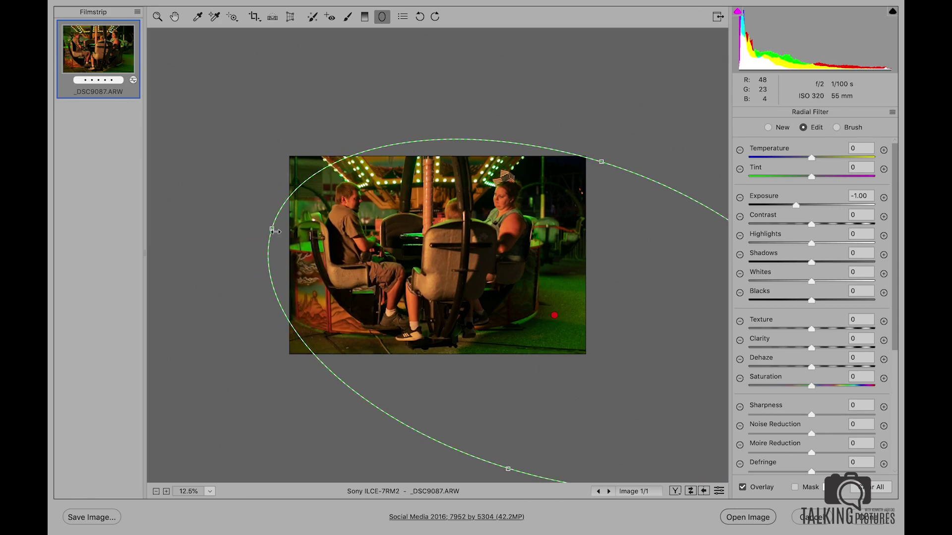
left_click_drag(333, 132, 346, 121)
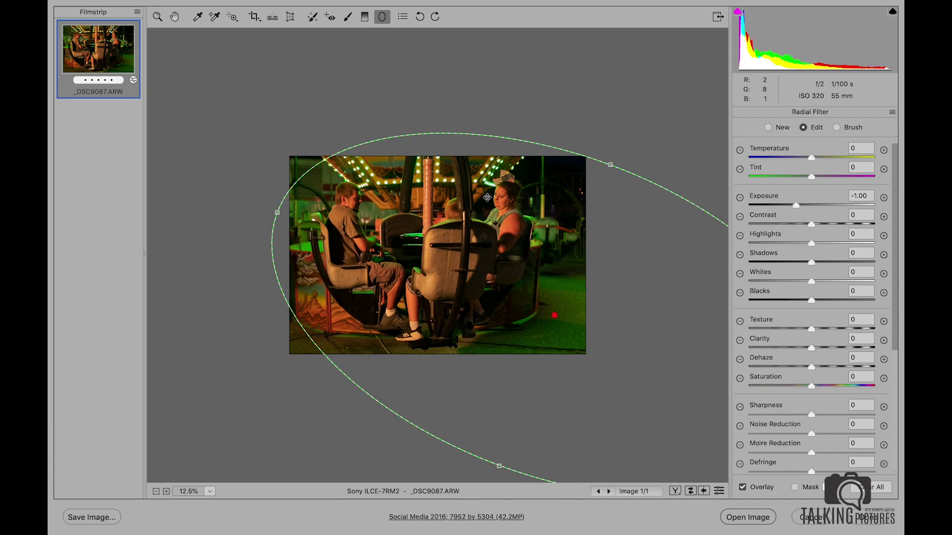
Leave the radial filter, zoom in on the woman's face, and cool the white balance temperature to 3900
left_click(157, 17)
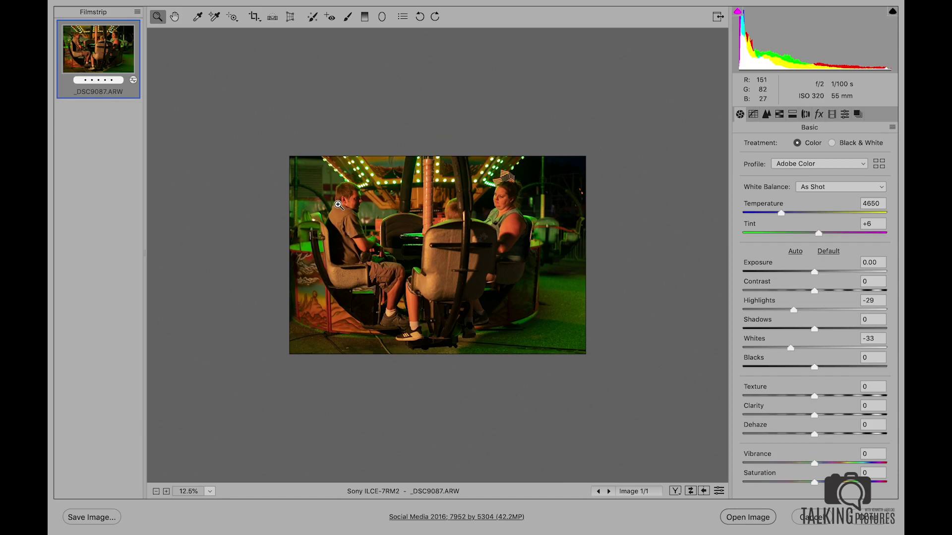
left_click(503, 193)
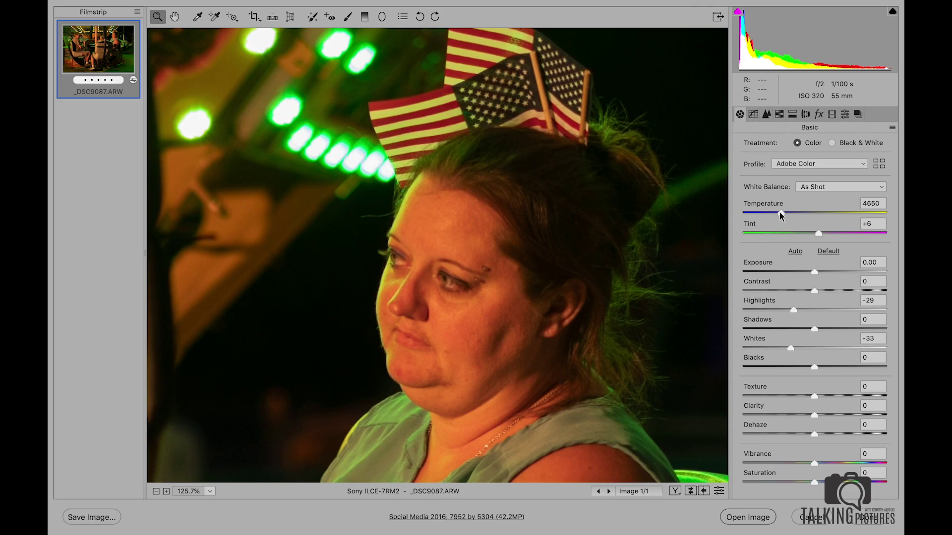
left_click_drag(780, 214, 768, 211)
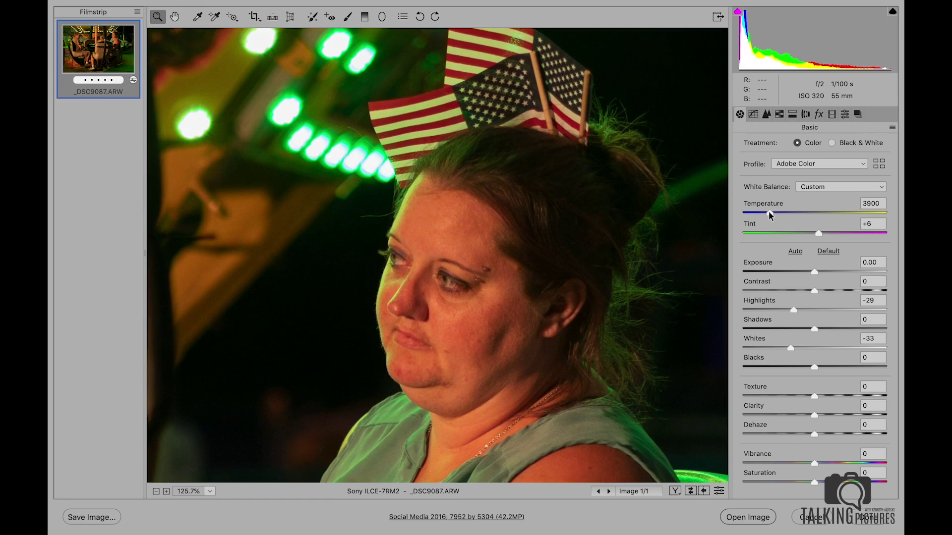
Examine the cooler colour on the woman's skin up close and across the whole picture
key("alt")
left_click(573, 291, "alt")
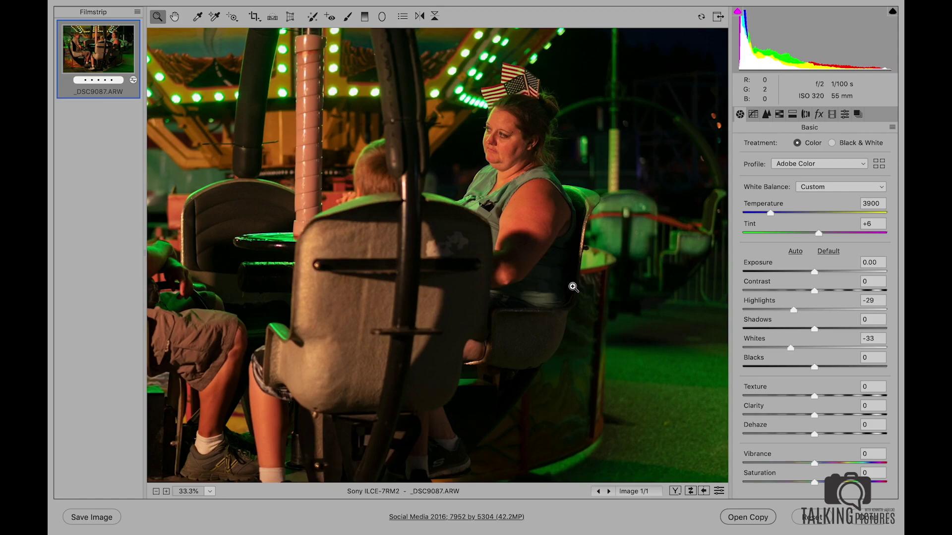
left_click(574, 287, "alt")
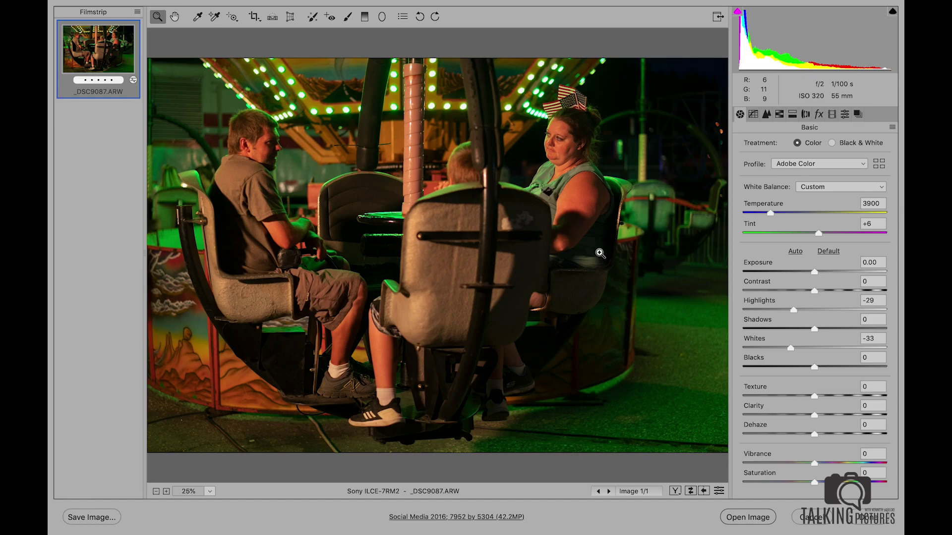
left_click_drag(574, 151, 614, 148)
scroll(615, 148, "down", 5)
scroll(614, 149, "up", 3)
scroll(614, 148, "up", 4)
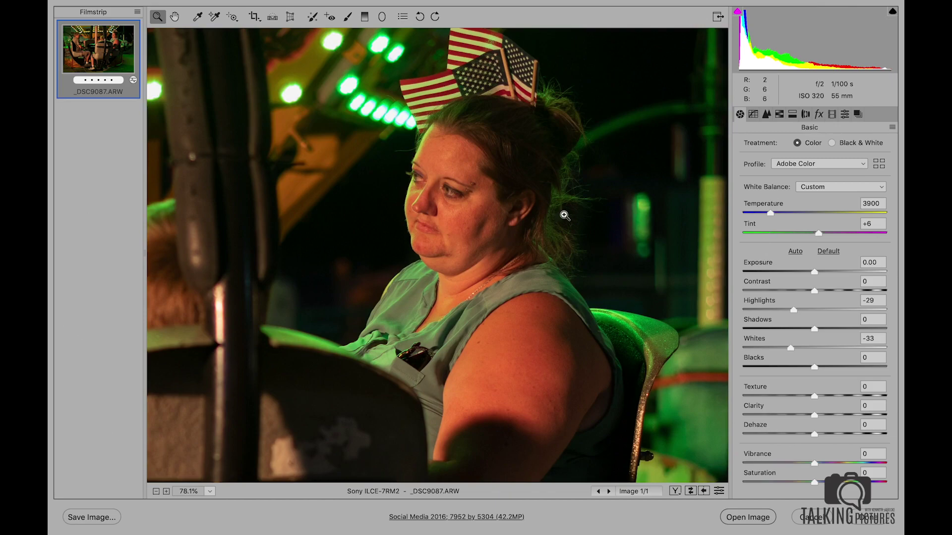
scroll(530, 297, "down", 5)
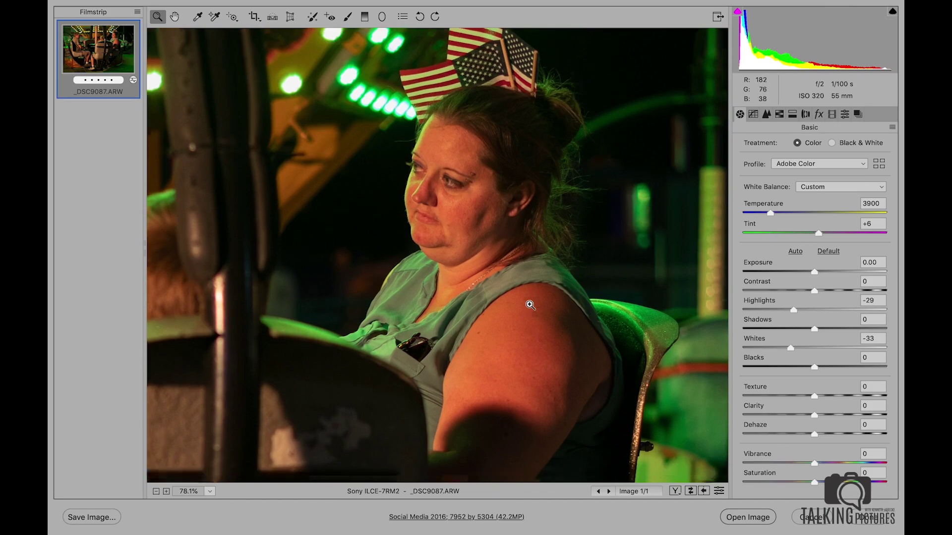
scroll(533, 285, "down", 2)
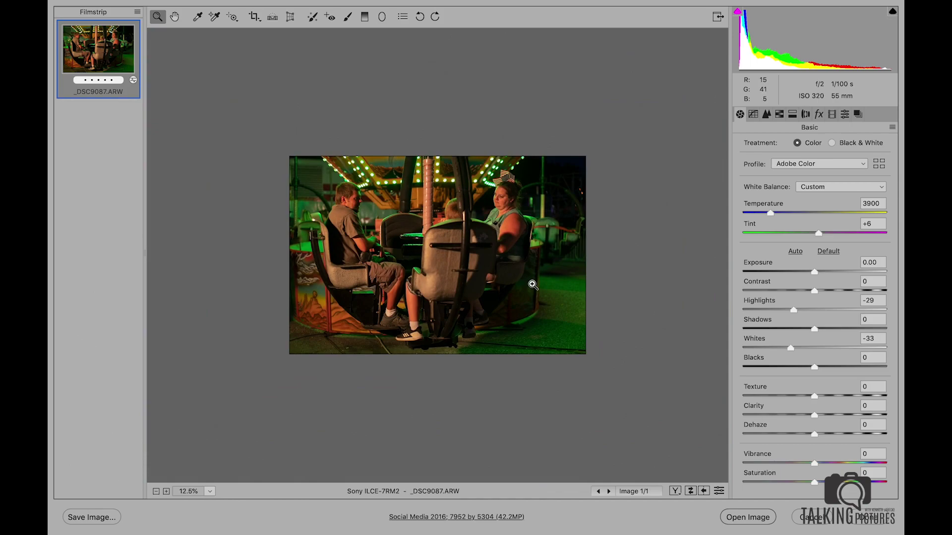
scroll(449, 237, "up", 2)
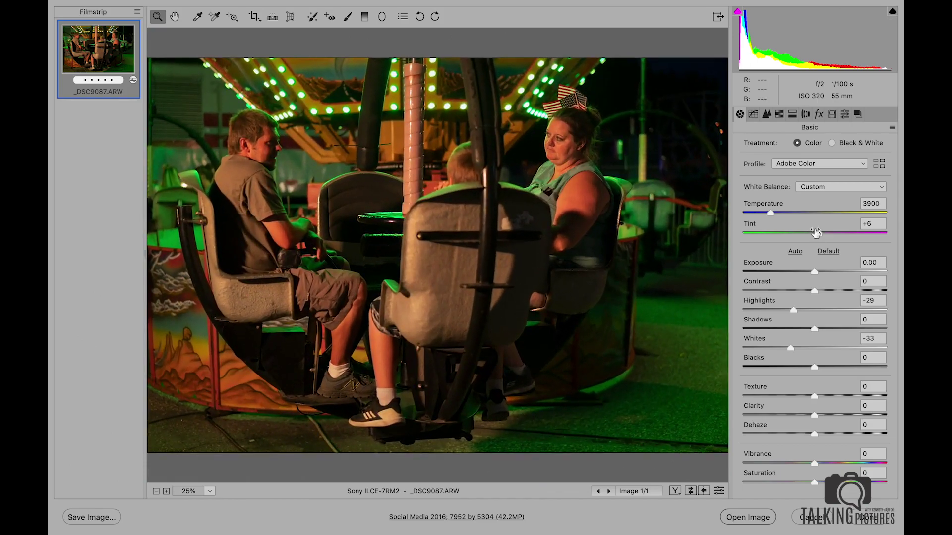
Fine-tune the white balance to tint +3 and temperature 3800, judging it on the woman's face
mouse_move(818, 233)
left_mouse_down()
mouse_move(805, 234)
mouse_move(814, 233)
left_mouse_up()
left_click_drag(818, 235, 810, 231)
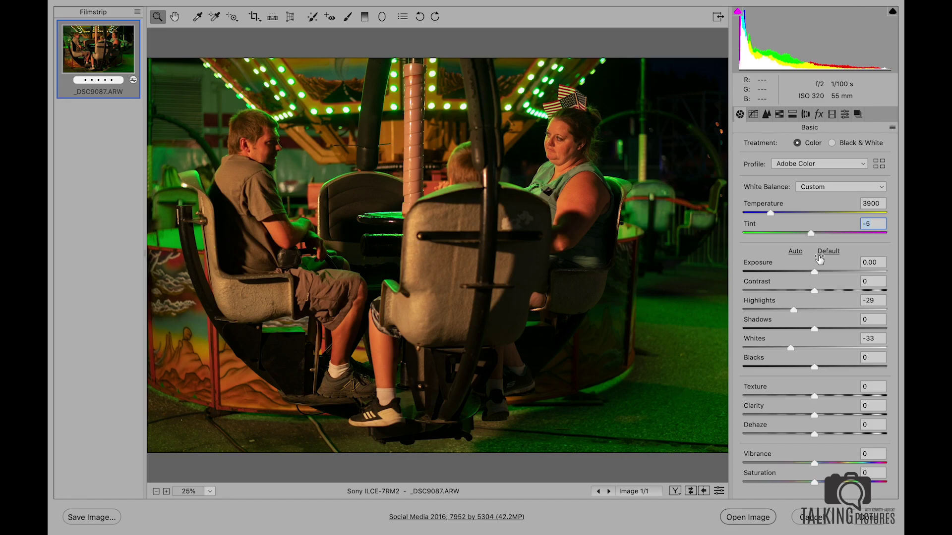
left_click_drag(809, 231, 815, 232)
left_click(566, 157)
left_click(423, 218)
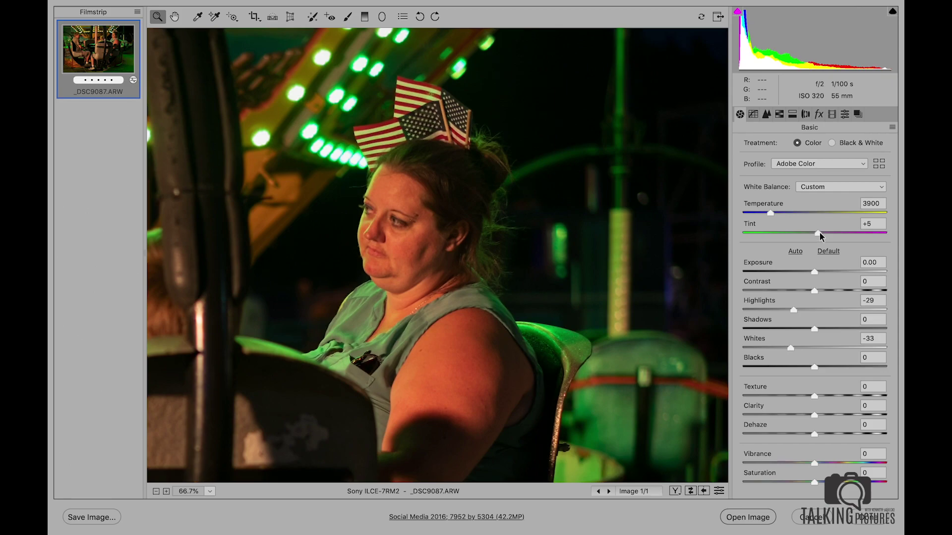
left_click(820, 235)
left_click(601, 266, "alt")
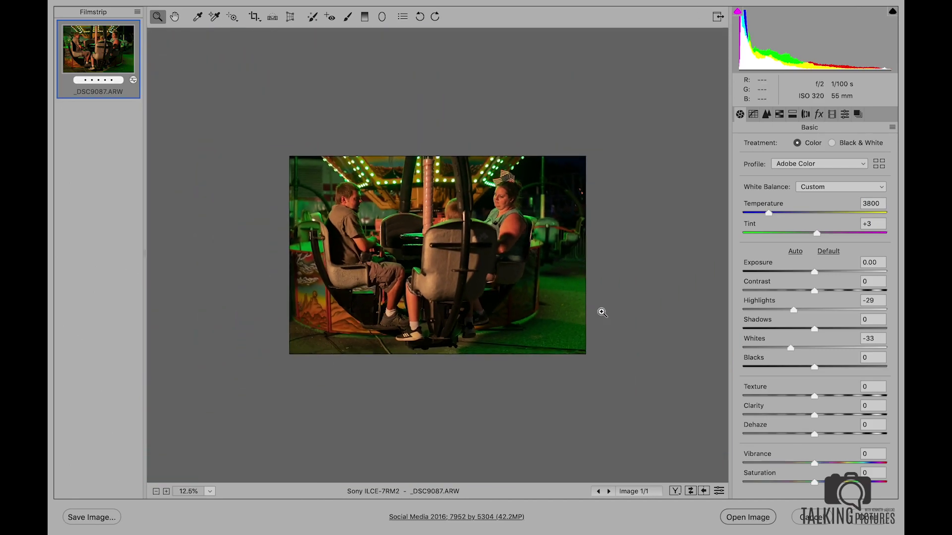
Raise the shadows to +29 and check the effect on the woman and the full frame
left_click(829, 329)
left_click(835, 328)
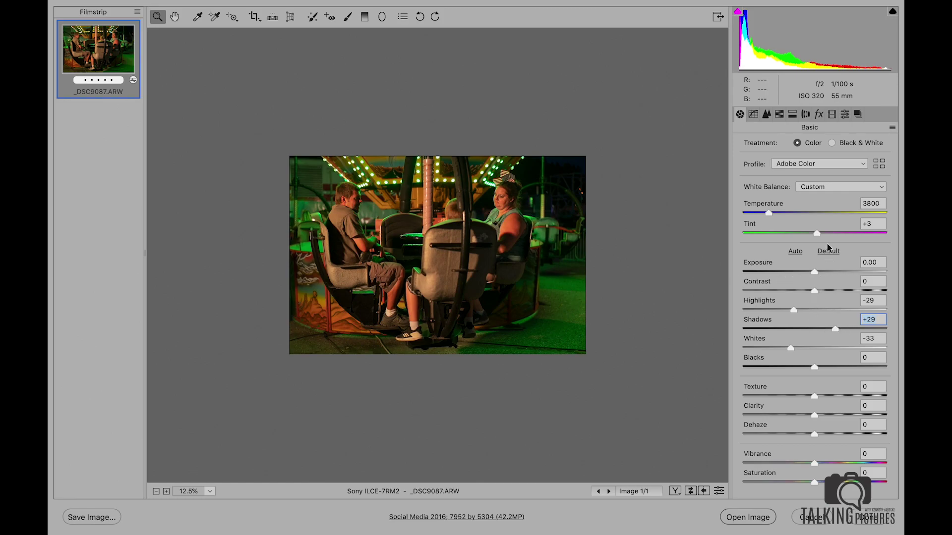
left_click(504, 201)
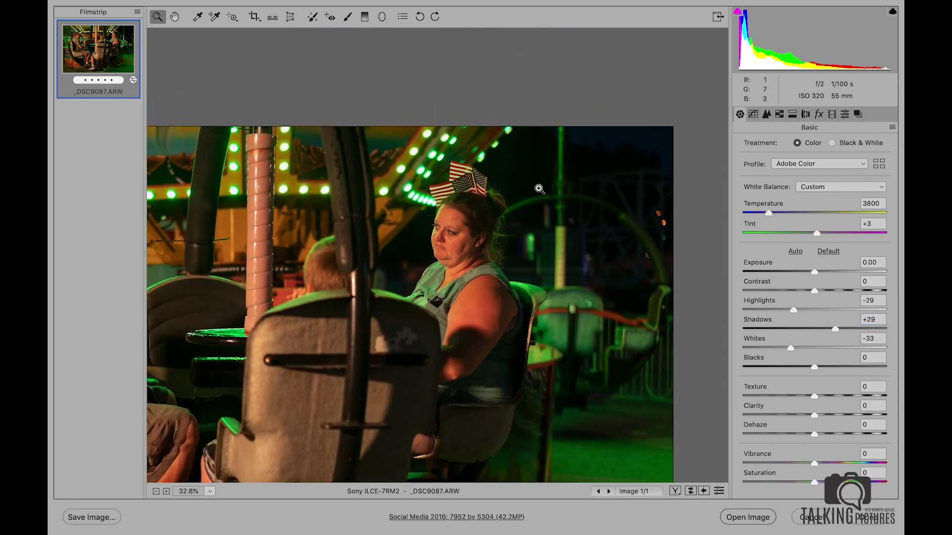
left_click(538, 188, "alt")
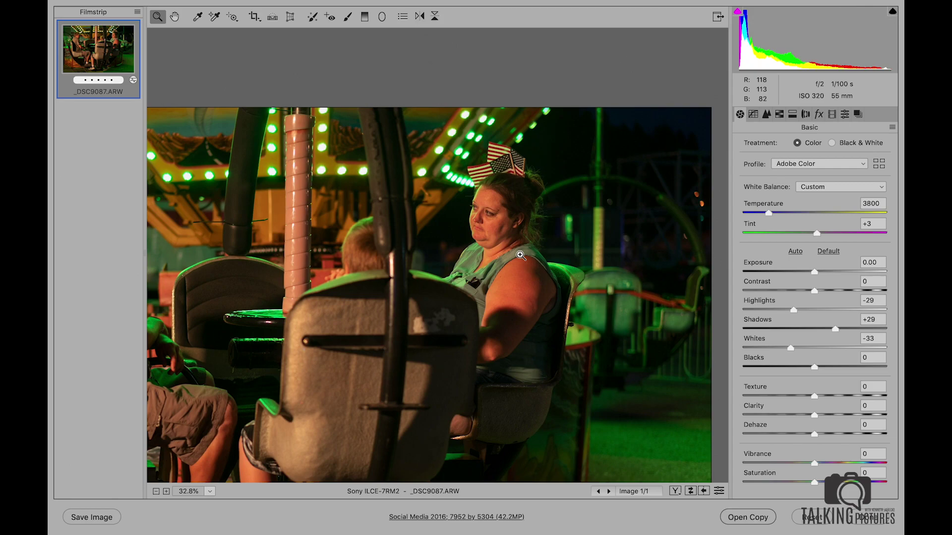
left_click(520, 255, "alt")
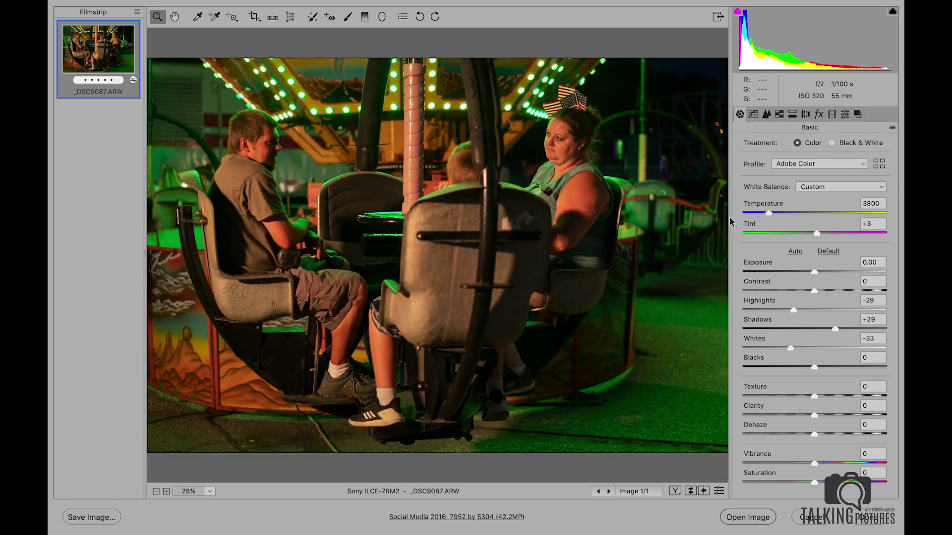
left_click(837, 327)
Open the image in Photoshop, switch to the full-screen view, and inspect the woman at 100% zoom
left_click(743, 518)
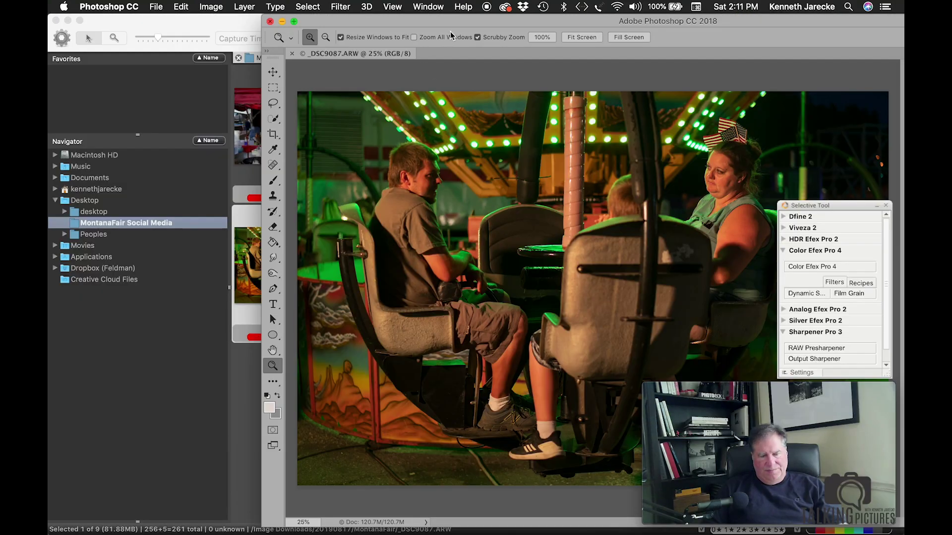
key("f")
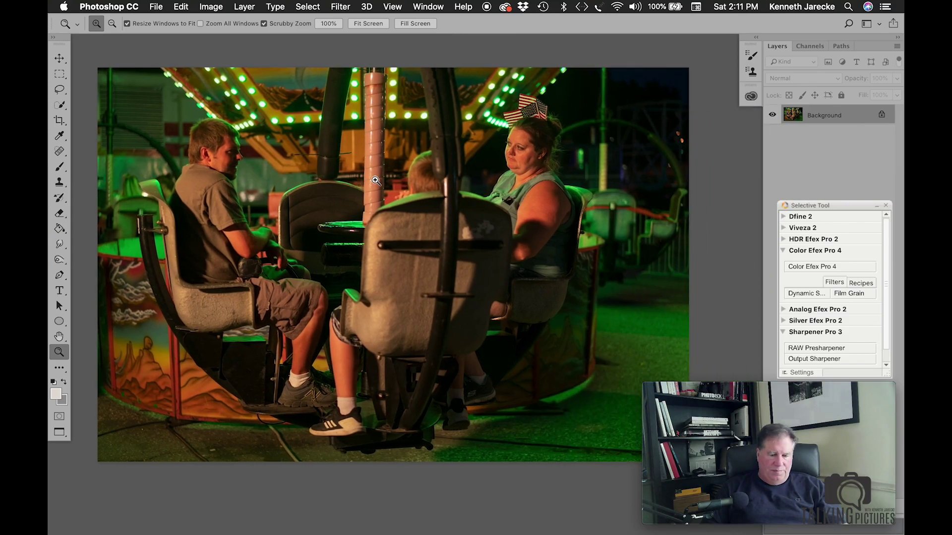
double_click(59, 353)
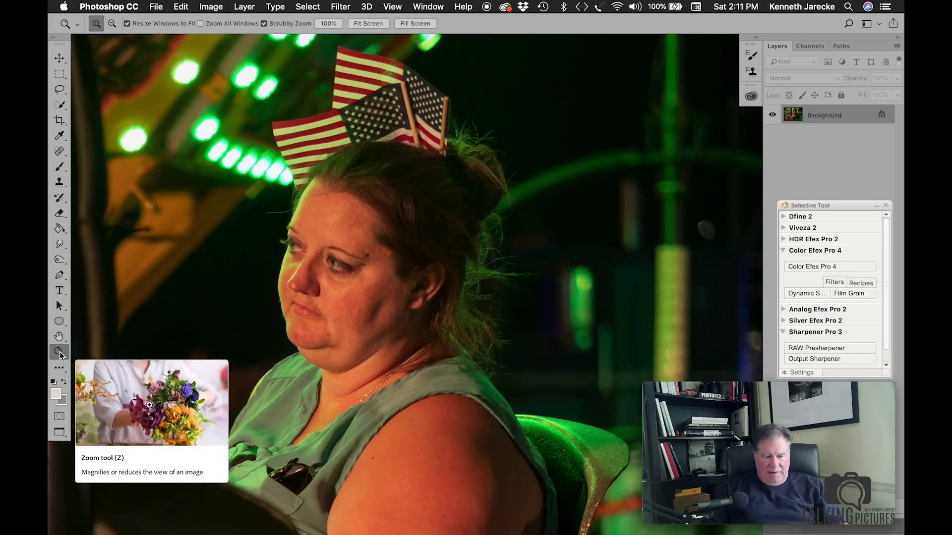
left_click(321, 296)
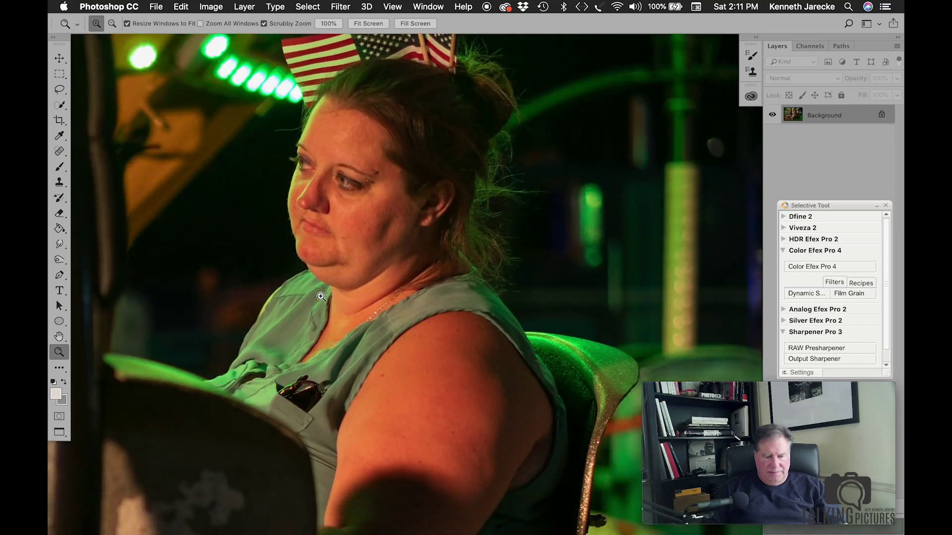
scroll(321, 296, "down", 5)
scroll(321, 296, "up", 5)
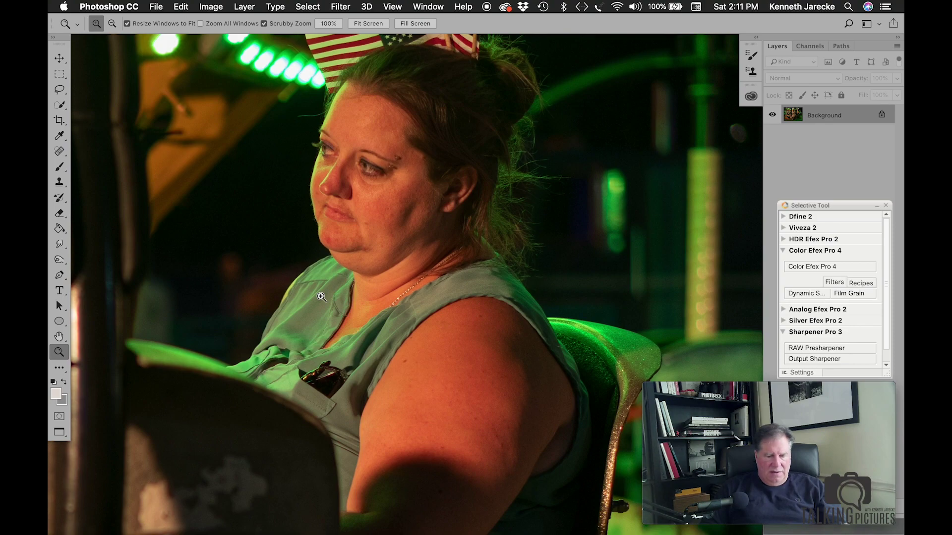
Set up the History Brush in Multiply mode with a brush size of 150
left_click(59, 198)
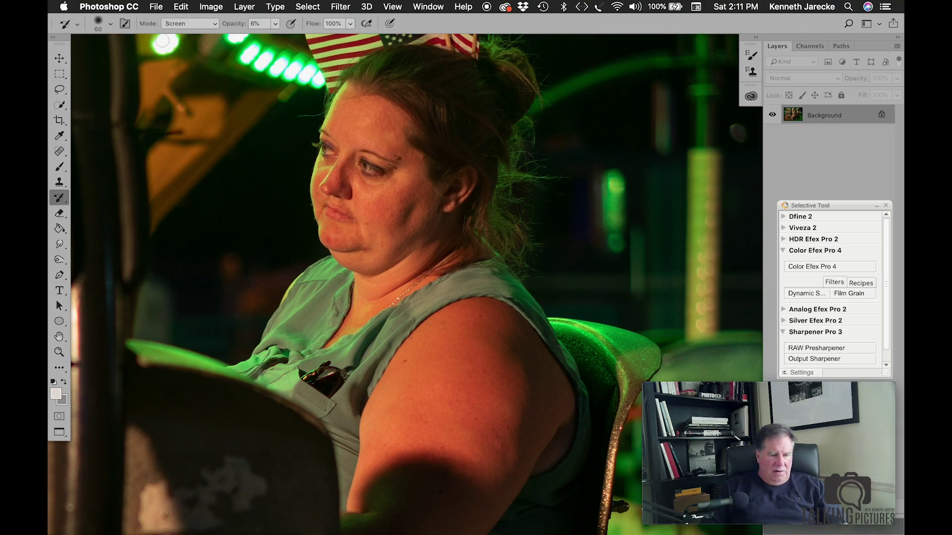
left_click(180, 25)
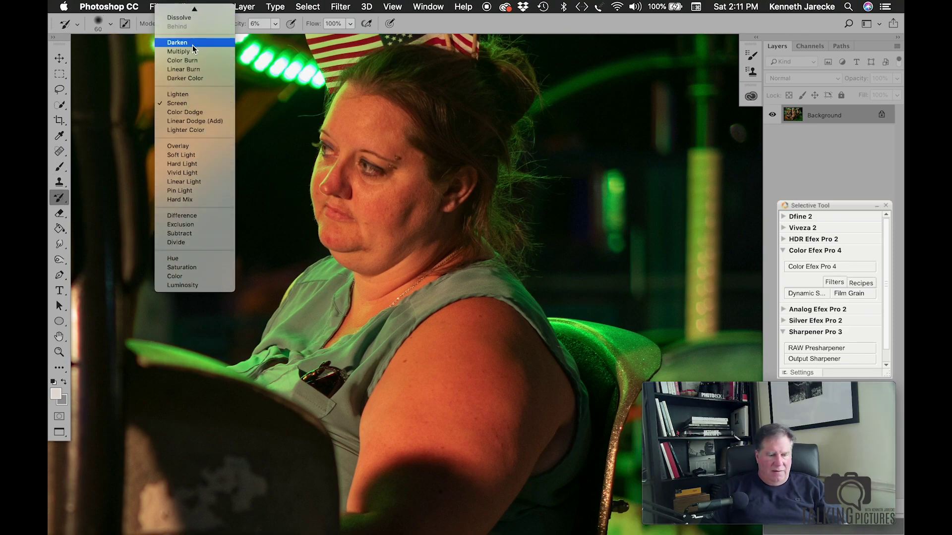
left_click(179, 52)
key("bracketright")
key("bracketright")
key("bracketright")
key("bracketright")
key("bracketright")
key("bracketright")
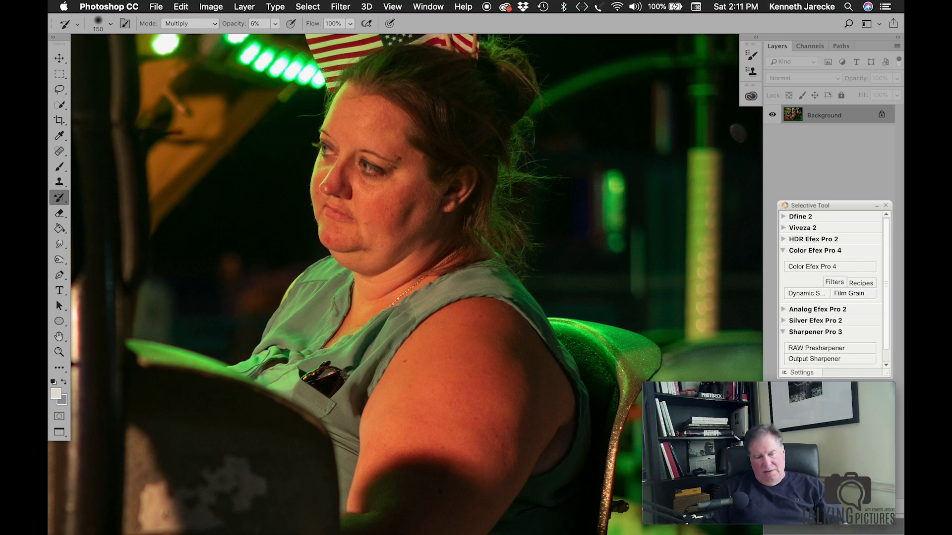
Darken the shirt collar and neck area below the man's chin with the History Brush at 6% opacity
scroll(394, 319, "down", 10)
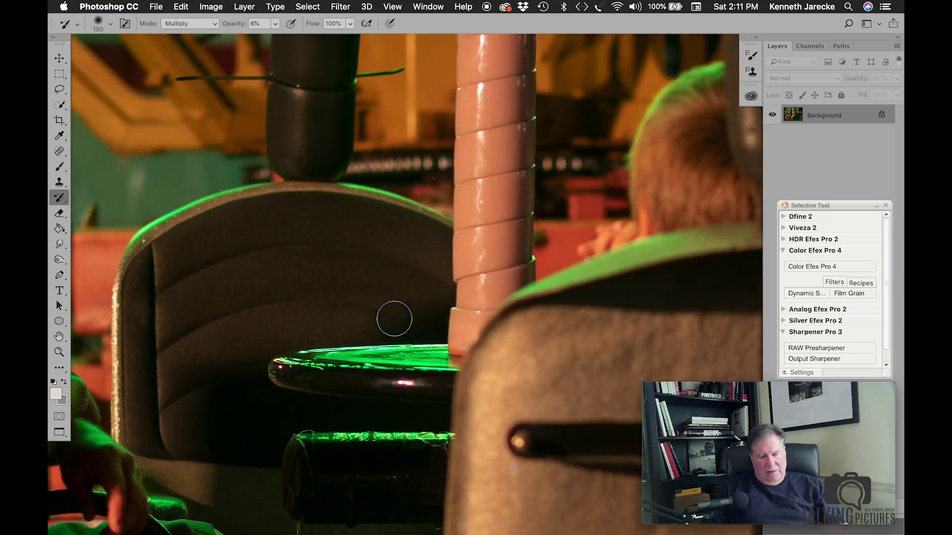
scroll(394, 318, "up", 10)
scroll(394, 318, "down", 3)
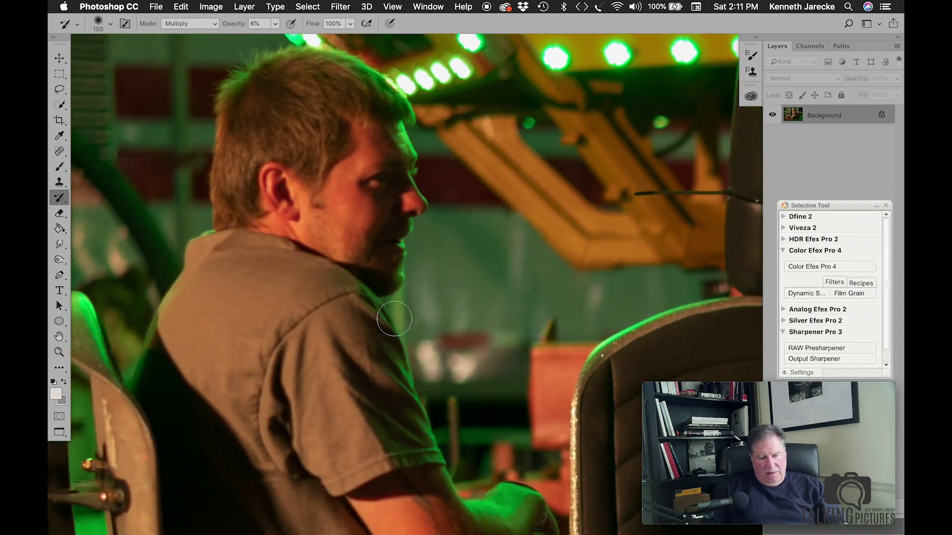
scroll(394, 318, "right", 2)
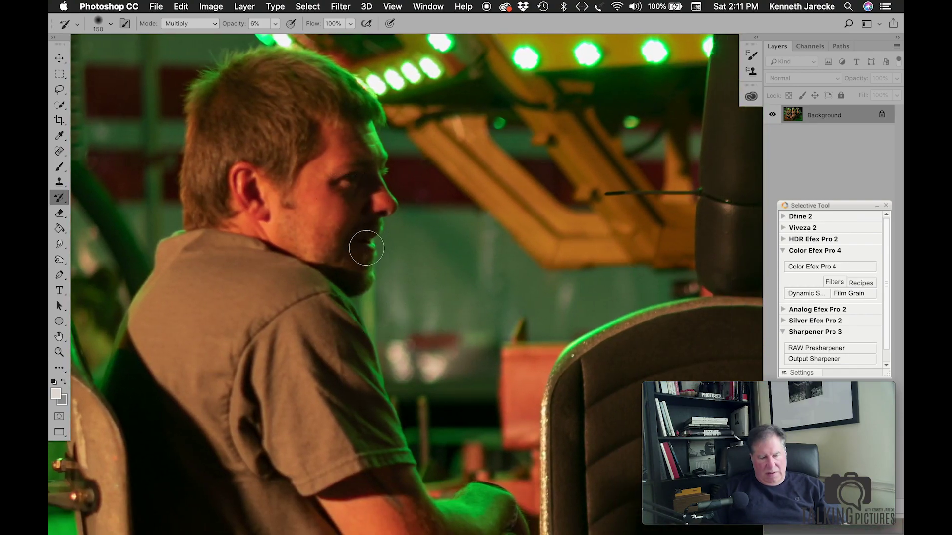
left_click_drag(335, 270, 293, 272)
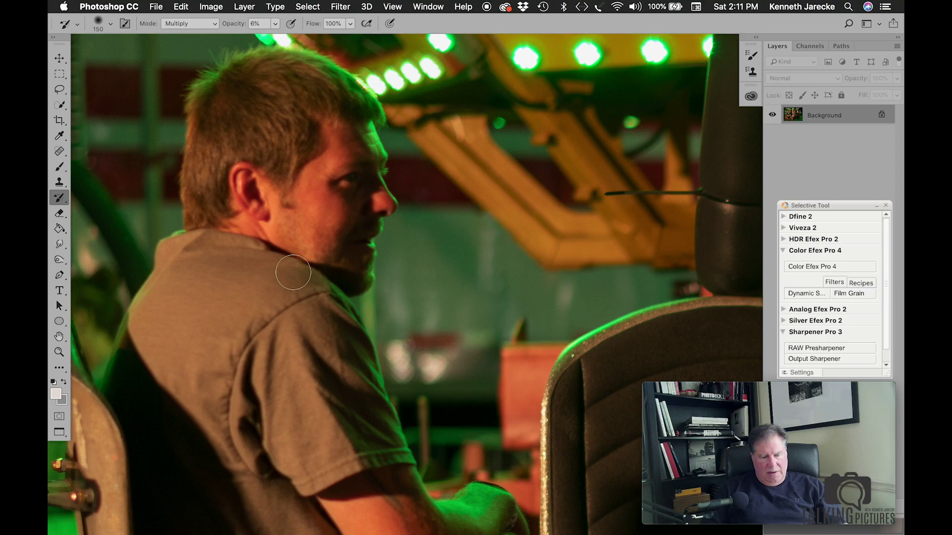
Look over the seats, the child and the woman, and view the whole picture centred on screen
scroll(293, 272, "down", 10)
scroll(293, 272, "right", 5)
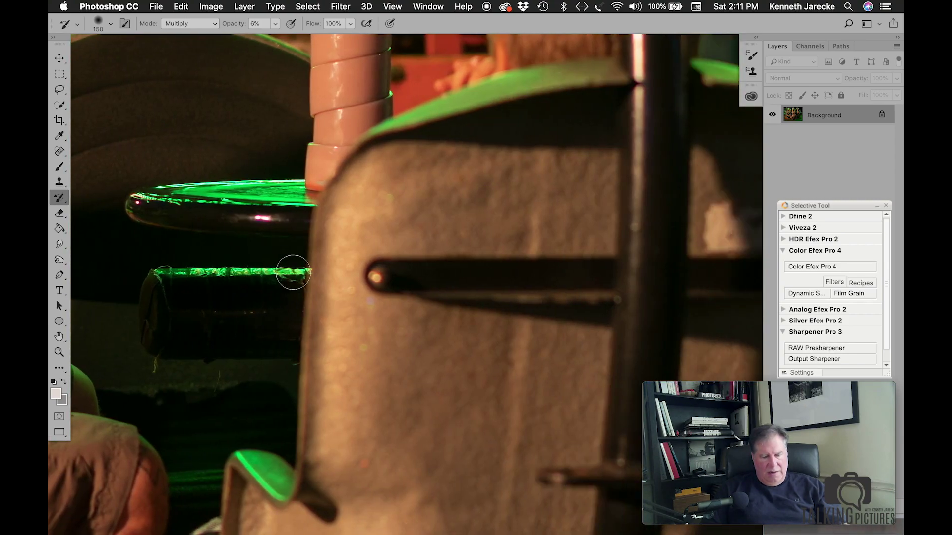
scroll(292, 272, "up", 5)
scroll(293, 272, "right", 5)
left_click(59, 352)
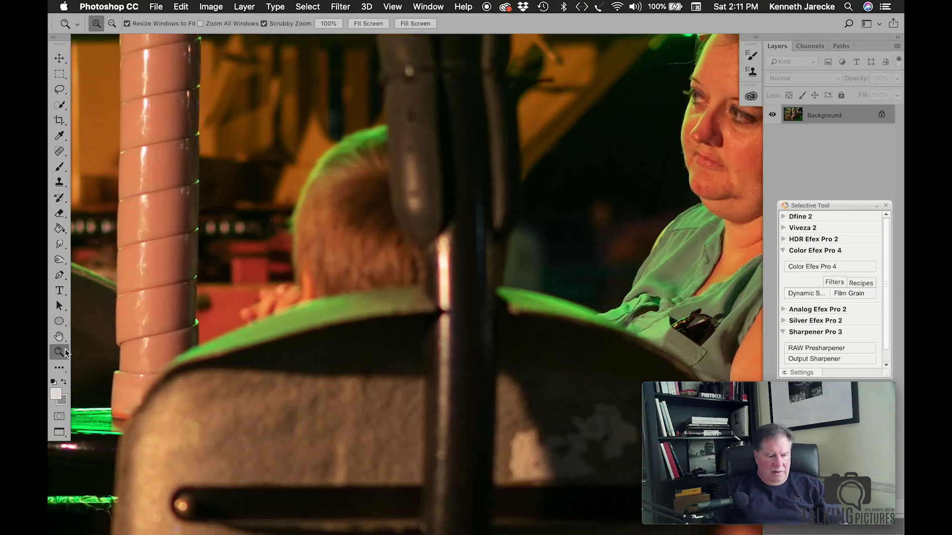
left_click(361, 337, "alt")
left_click(363, 337, "alt")
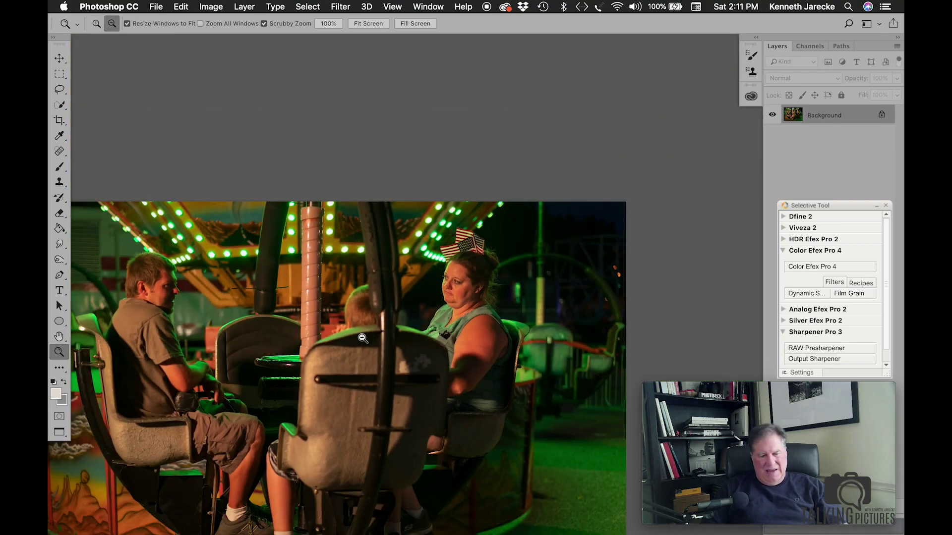
left_click(357, 346, "alt")
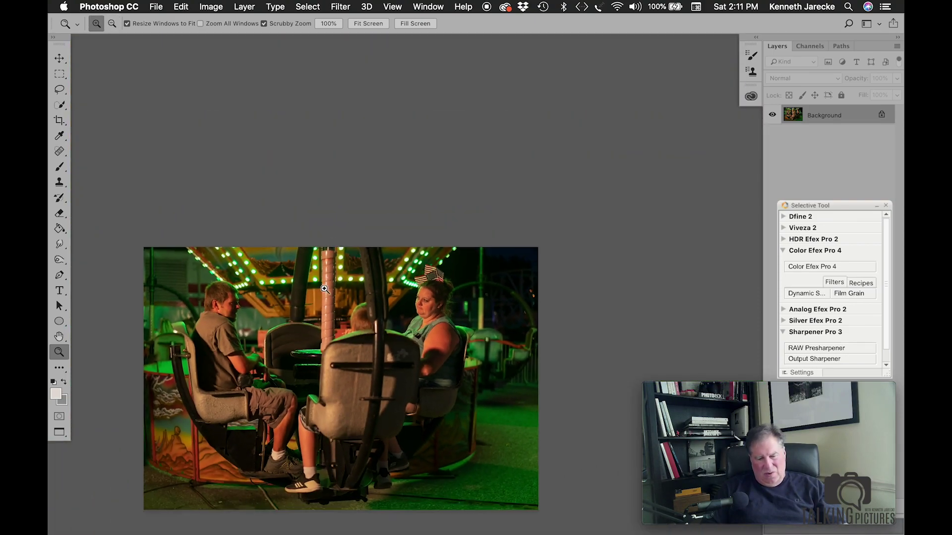
scroll(416, 288, "down", 5)
scroll(416, 288, "left", 5)
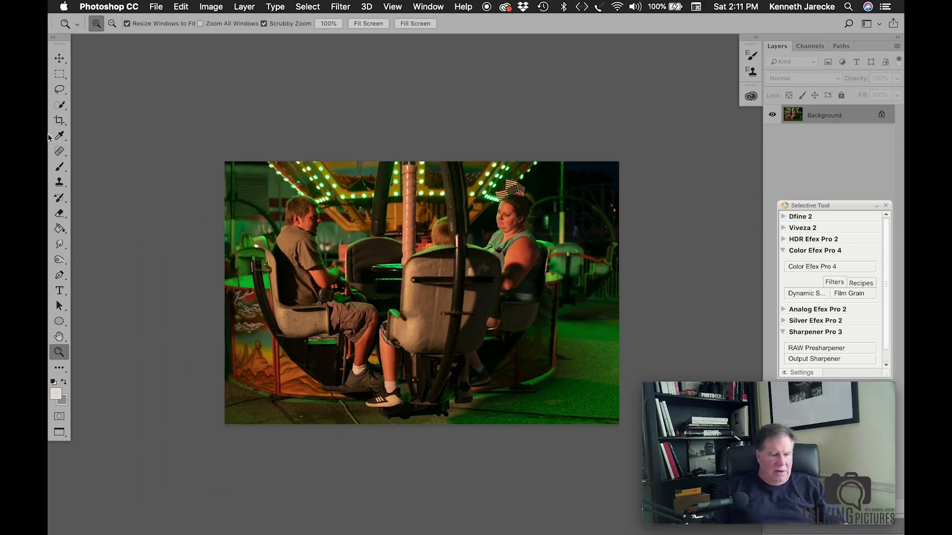
Crop the image with the Social Media preset at 21 x 14 in and 144 px/in, and apply the A Normal Grain recipe
left_click(59, 121)
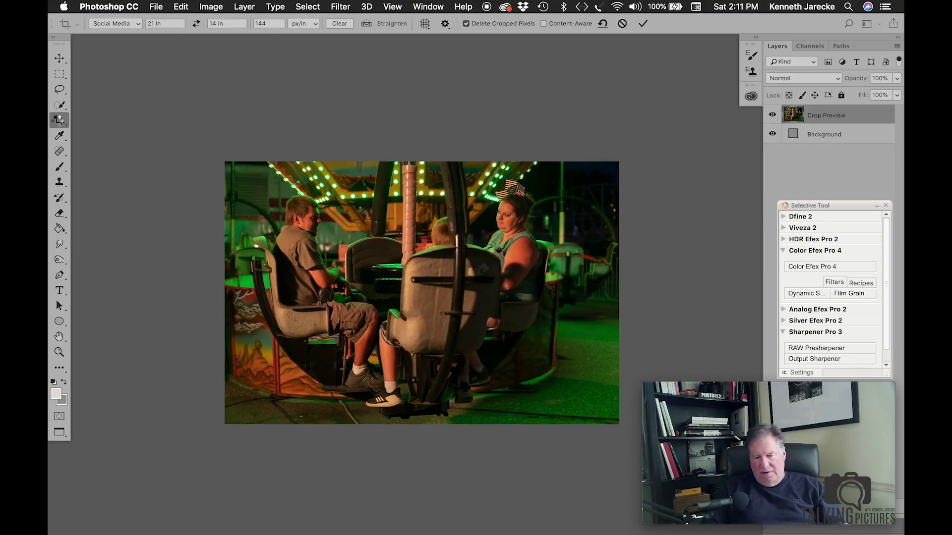
left_click(853, 293)
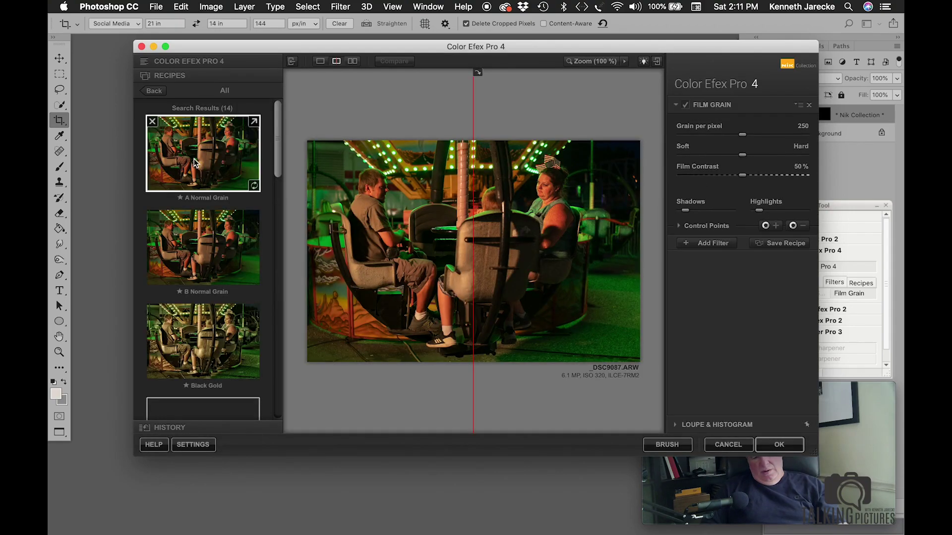
key("Return")
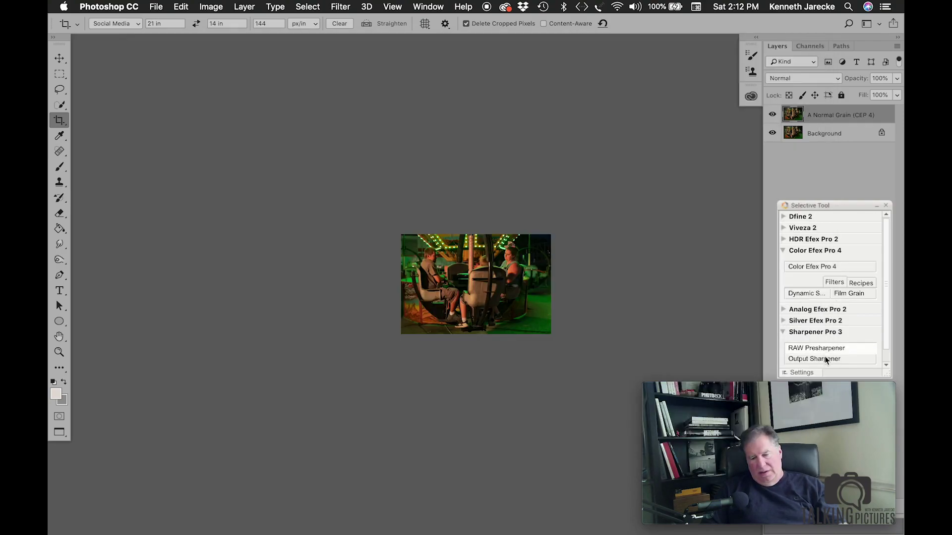
Apply Sharpener Pro 3 output sharpening and inspect the woman, seats, shoes and man at 100% zoom before viewing the whole picture
left_click(825, 361)
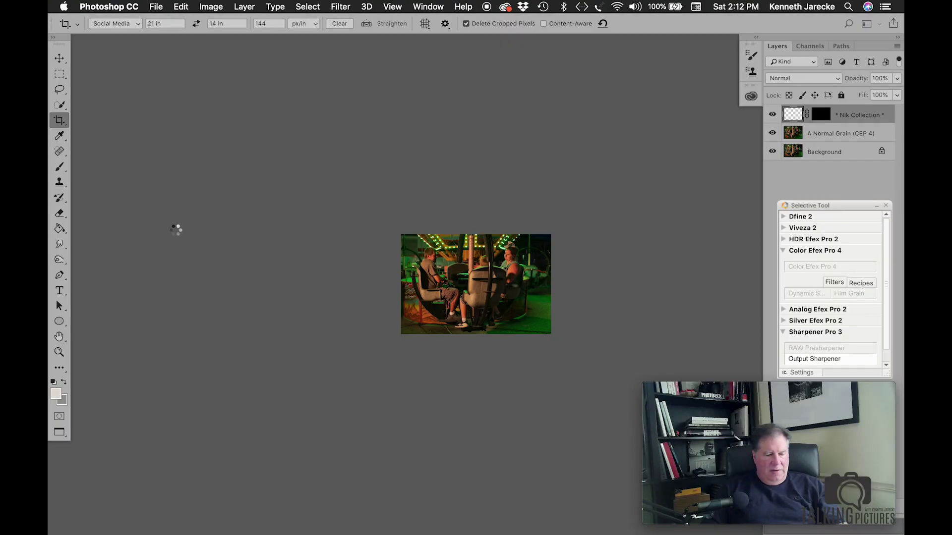
double_click(59, 352)
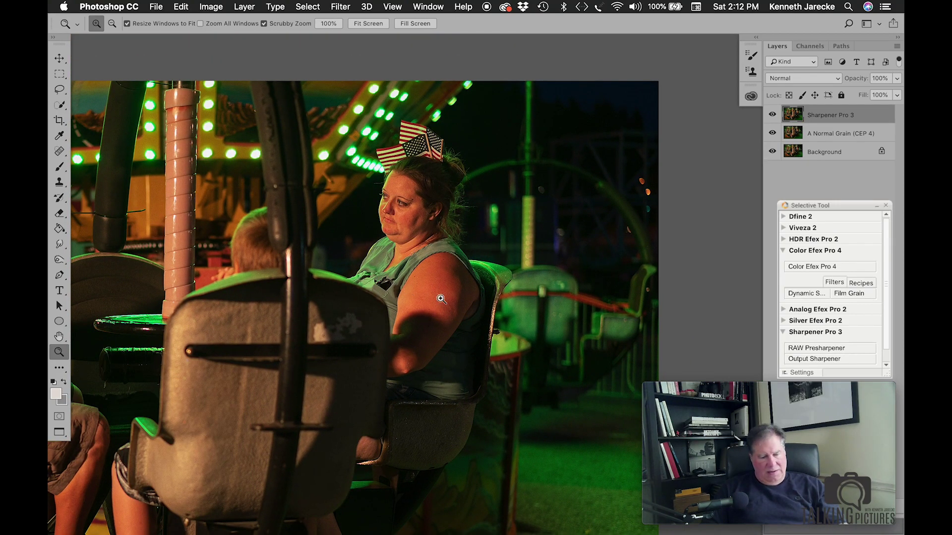
scroll(368, 345, "down", 5)
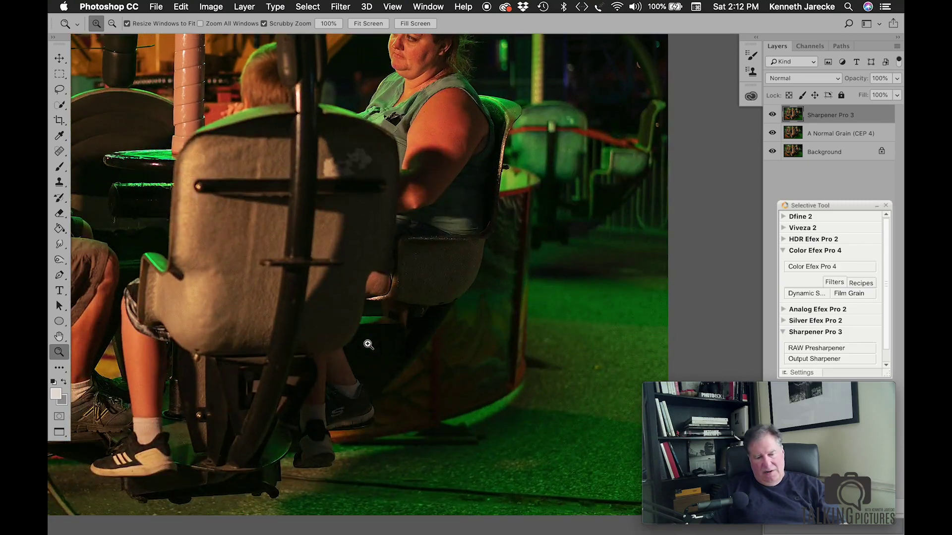
scroll(368, 344, "up", 6)
scroll(368, 344, "down", 3)
scroll(368, 344, "down", 6)
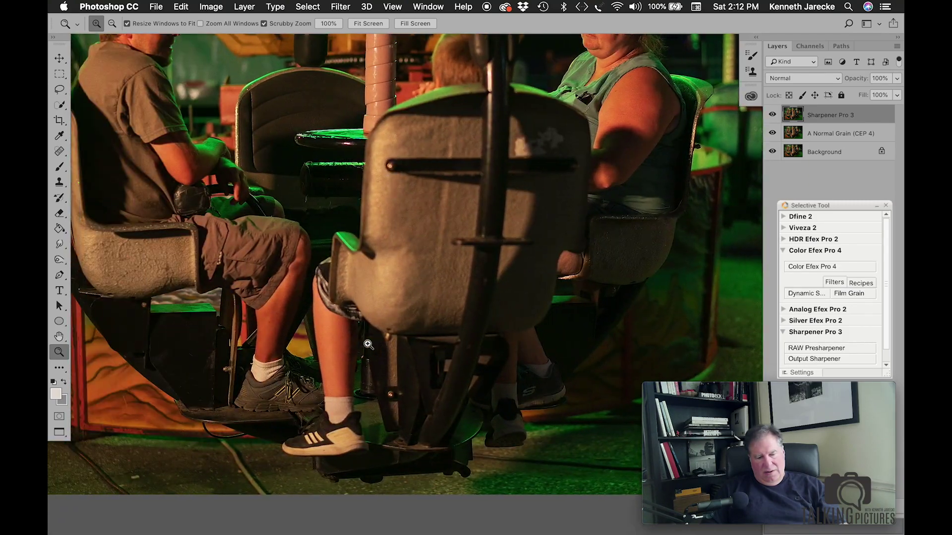
scroll(368, 342, "up", 6)
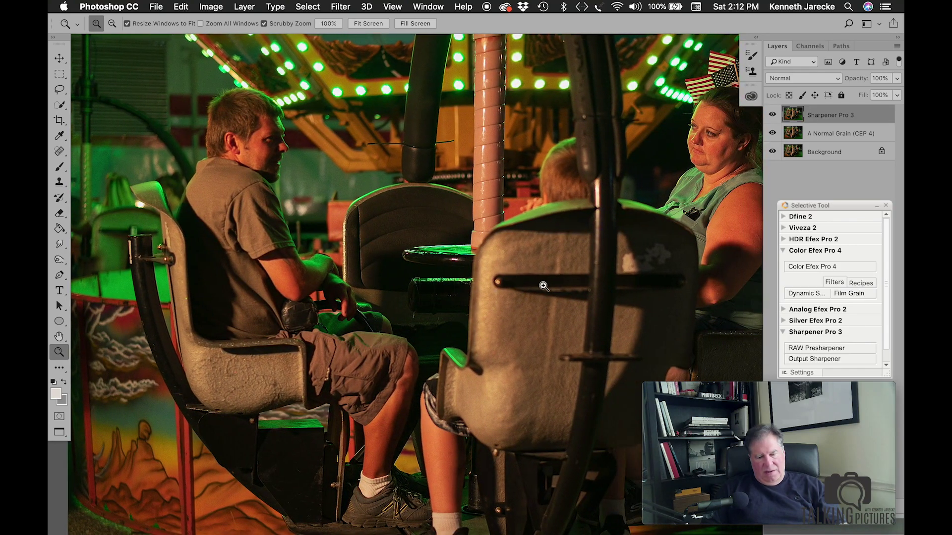
scroll(543, 290, "down", 5)
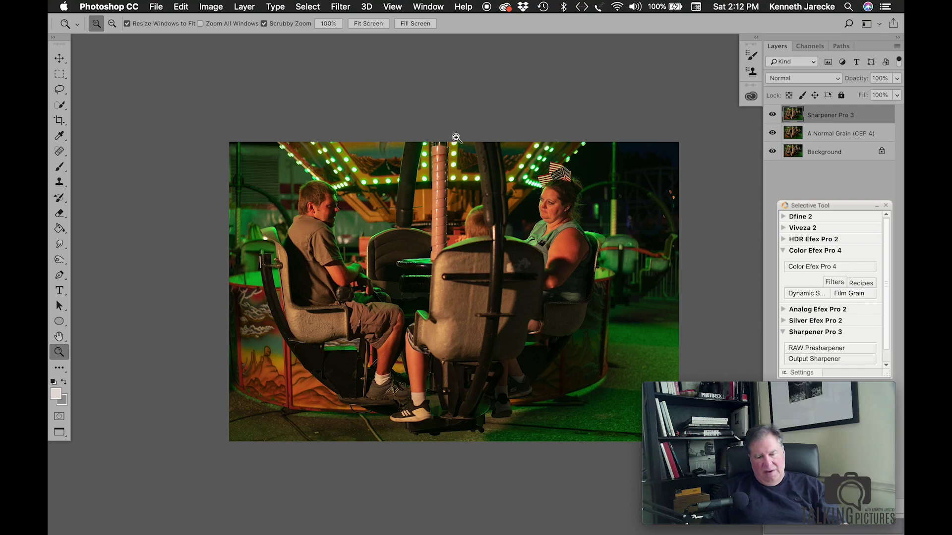
scroll(452, 141, "right", 3)
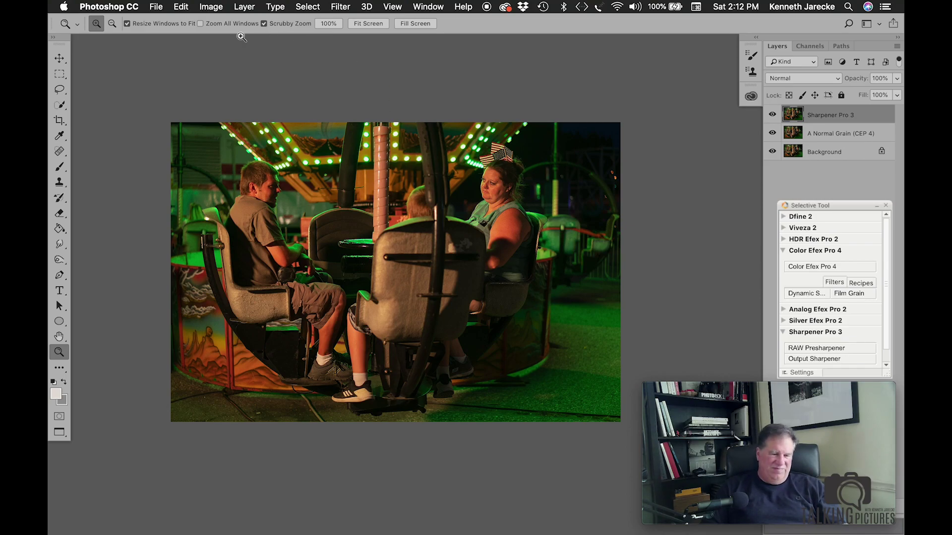
Save the finished picture as a JPEG in the MontanaFair Social Media folder
left_click(155, 6)
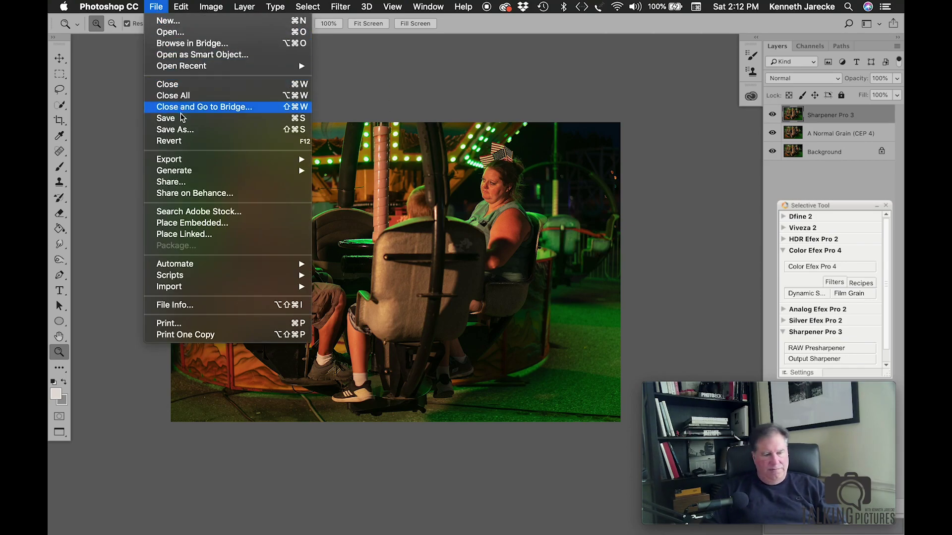
left_click(344, 46)
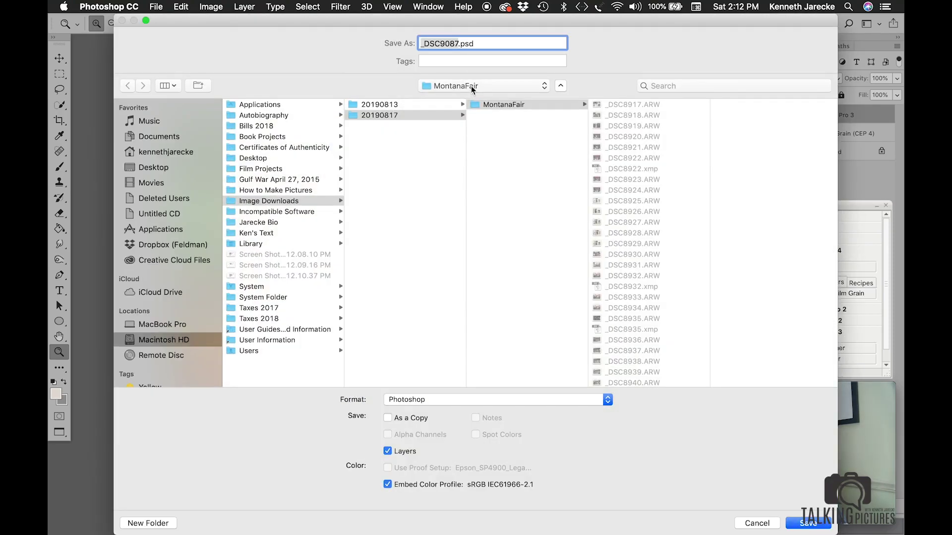
left_click(472, 89)
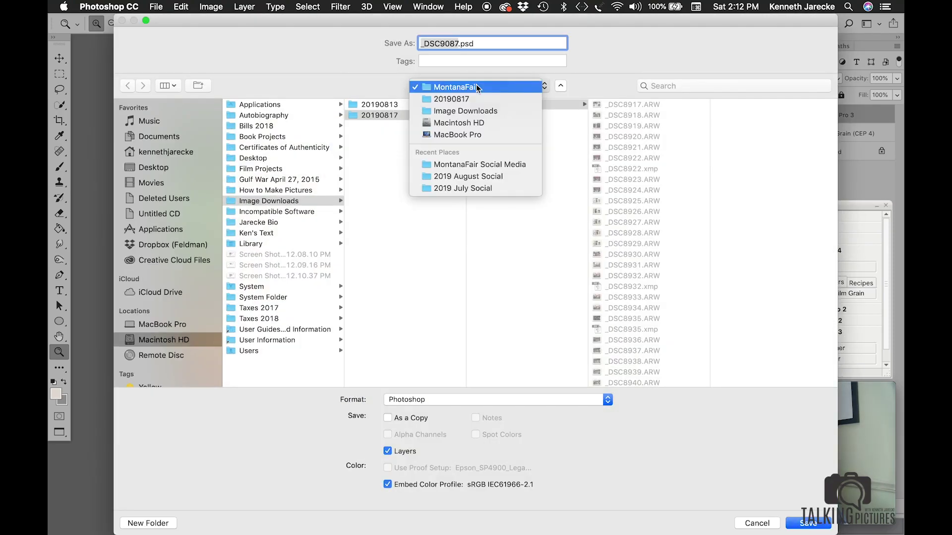
left_click(468, 163)
left_click(467, 406)
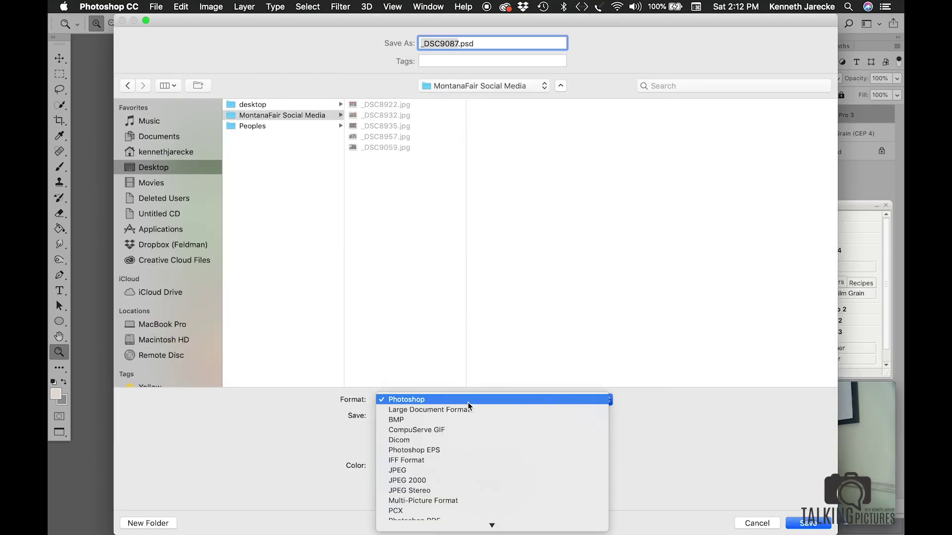
left_click(443, 469)
left_click(806, 523)
left_click(686, 264)
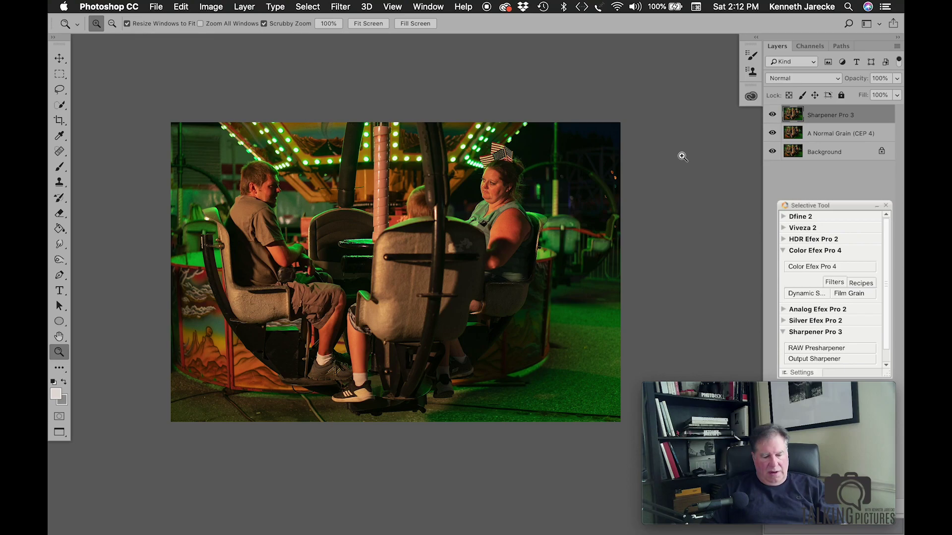
Close the finished image, switch to Photo Mechanic and open _DSC9091.ARW in Camera Raw
key("super+w")
left_click(446, 196)
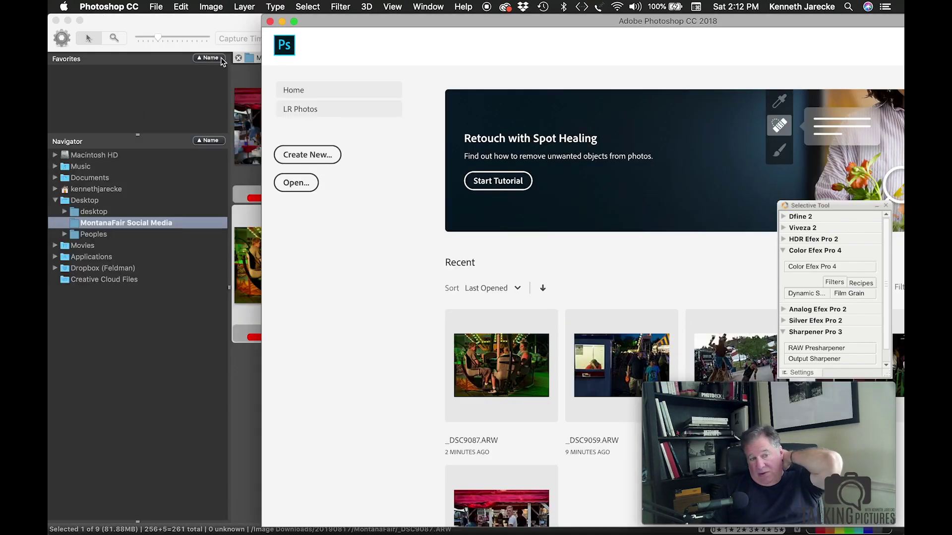
left_click(230, 25)
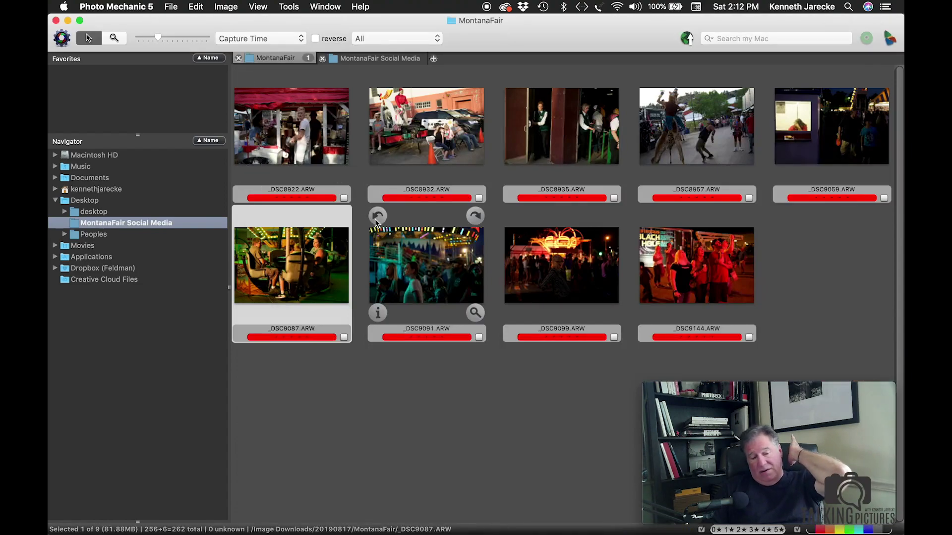
left_click(428, 273)
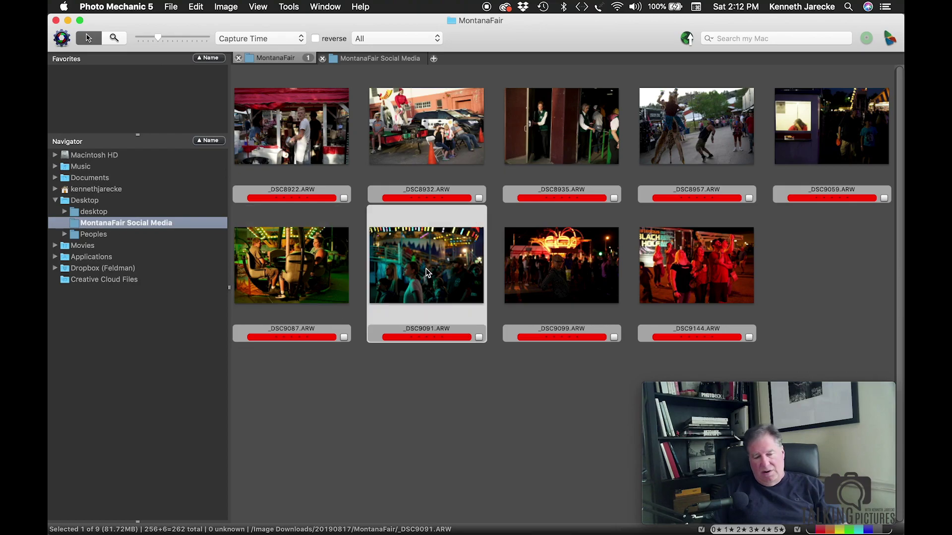
key("super+e")
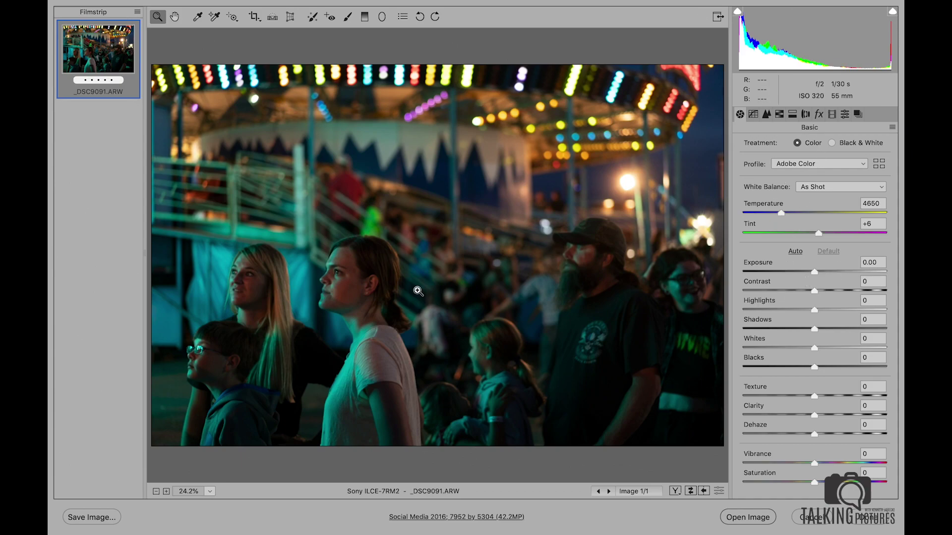
Examine the carnival crowd photo as a whole and the two women and the boy up close
key("alt")
left_click(437, 280, "alt")
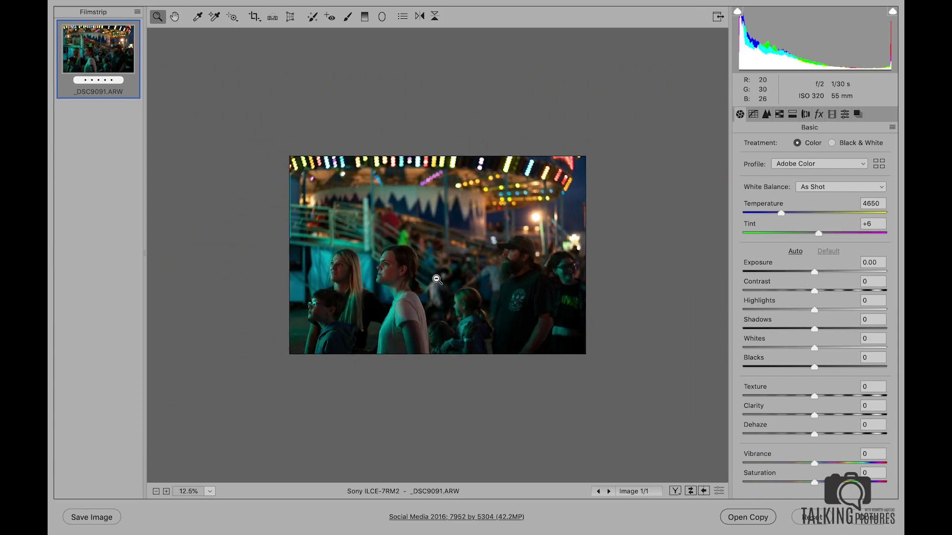
left_click(507, 309)
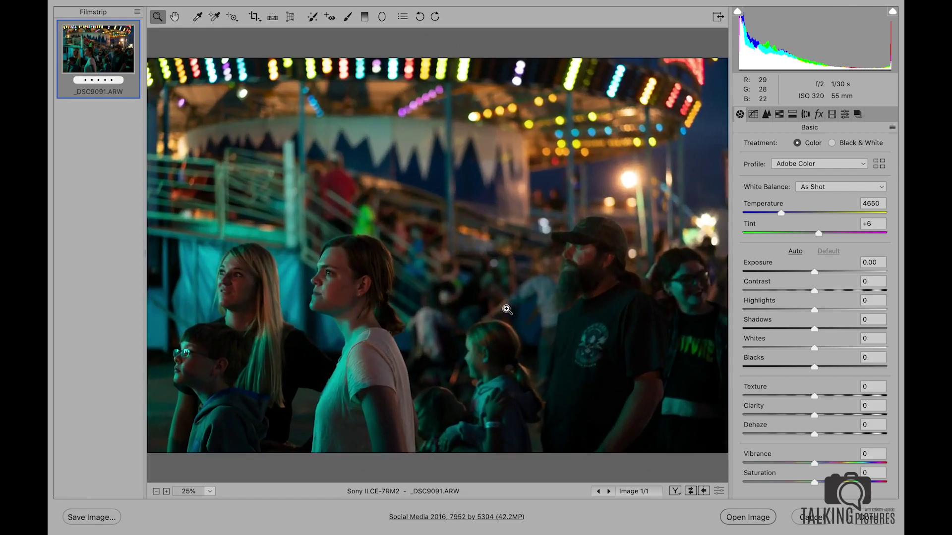
left_click(506, 309, "alt")
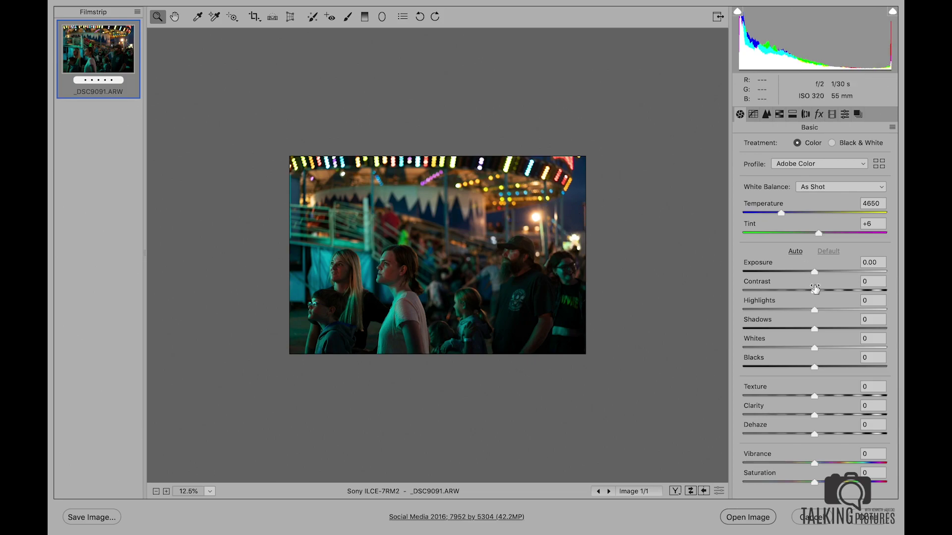
left_click_drag(374, 256, 423, 261)
scroll(423, 261, "down", 5)
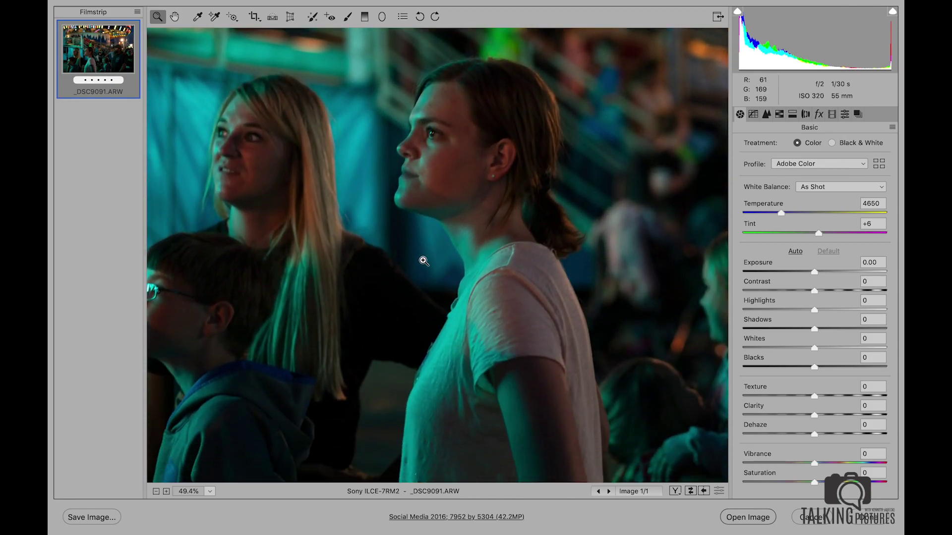
left_click(587, 259, "alt")
left_click(587, 259, "alt")
left_click(587, 258, "alt")
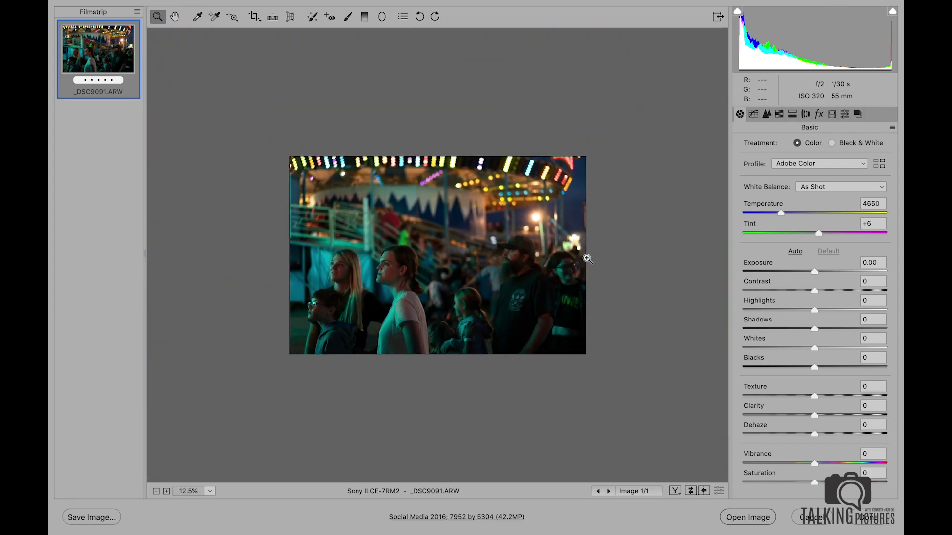
Set Blacks to +41 and place a wide radial filter with -1.00 exposure around the crowd, tilted slightly clockwise
left_click_drag(821, 365, 843, 366)
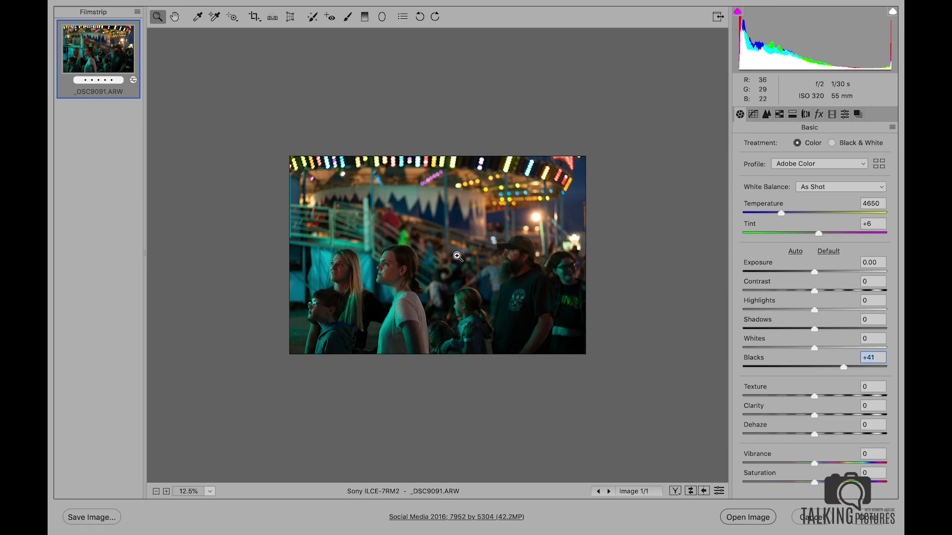
left_click(381, 17)
left_click_drag(524, 275, 695, 342)
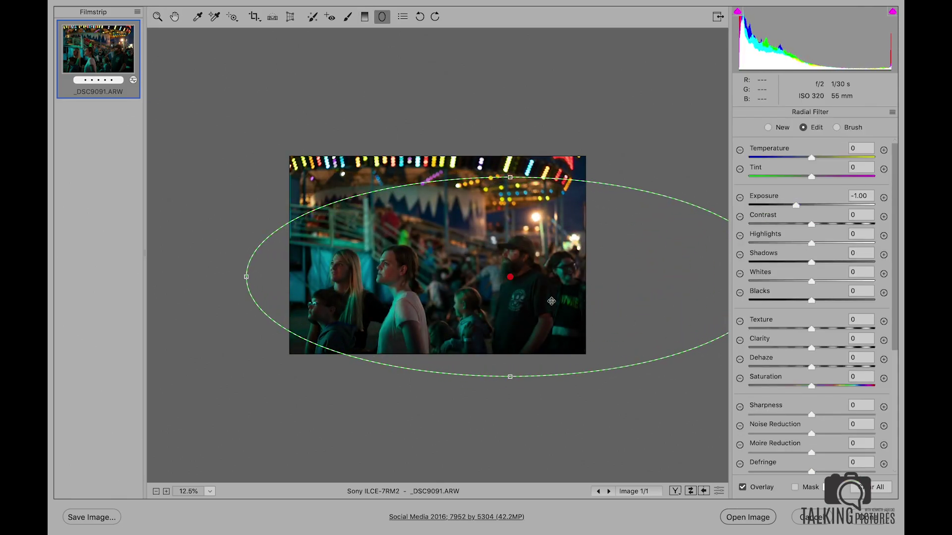
left_click_drag(506, 280, 435, 284)
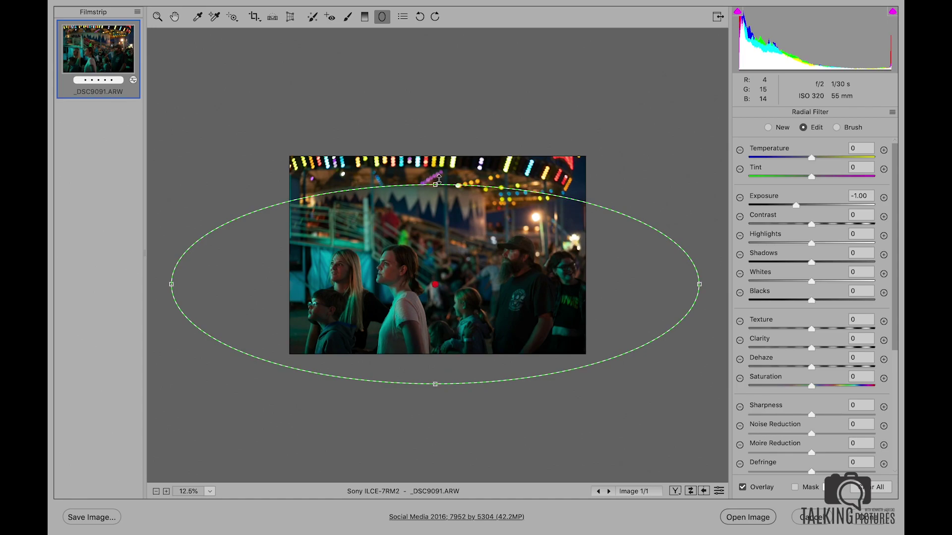
left_click_drag(441, 171, 448, 175)
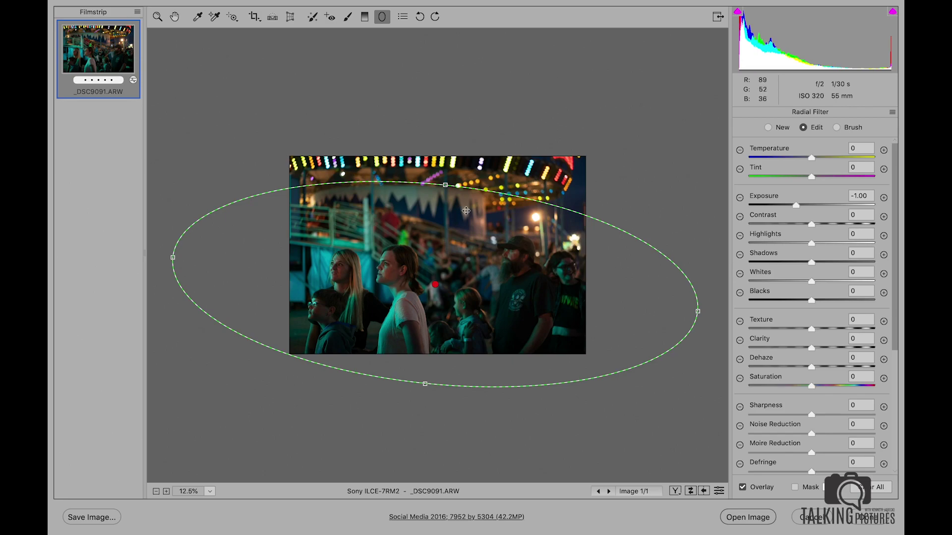
left_click_drag(443, 185, 449, 172)
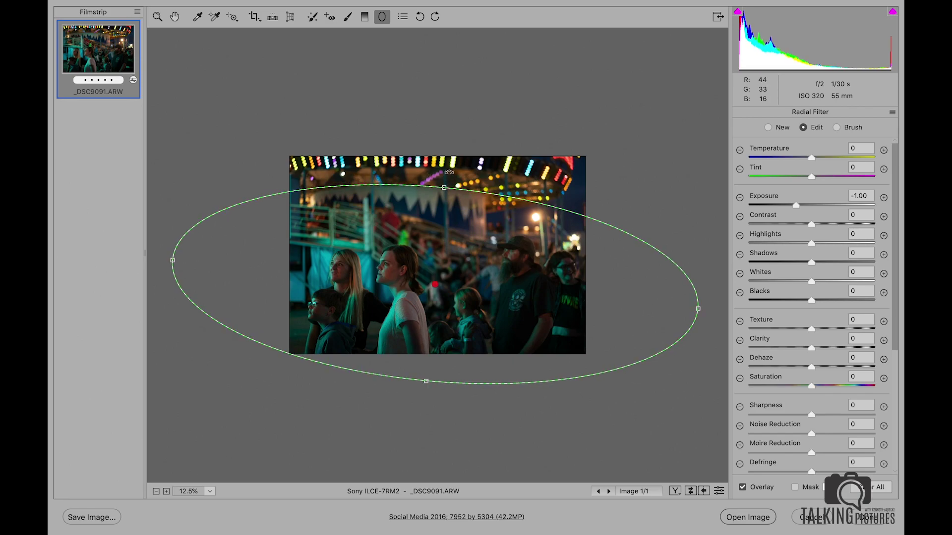
Set Exposure to +0.35 and Contrast to +29 while judging the women up close, and review the whole picture
left_click(158, 17)
left_click_drag(389, 265, 242, 240)
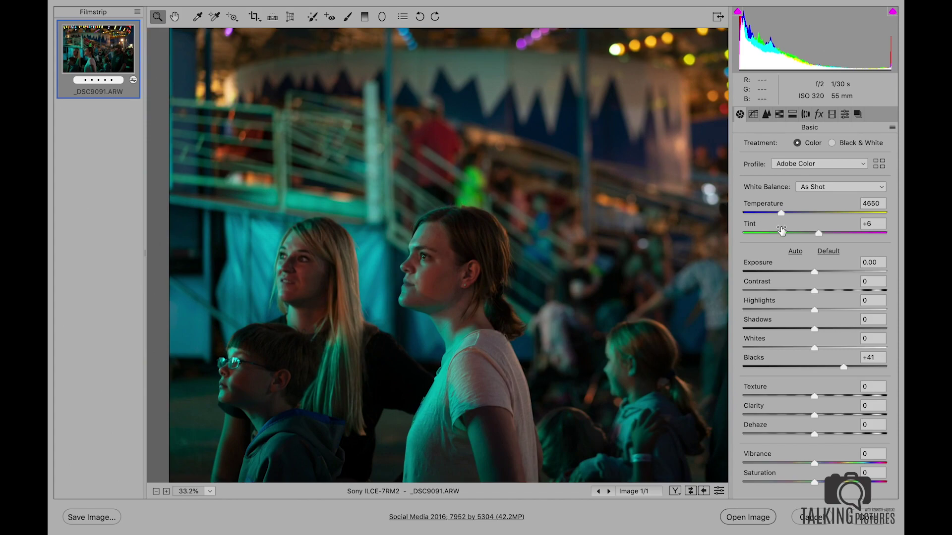
left_click_drag(814, 270, 819, 270)
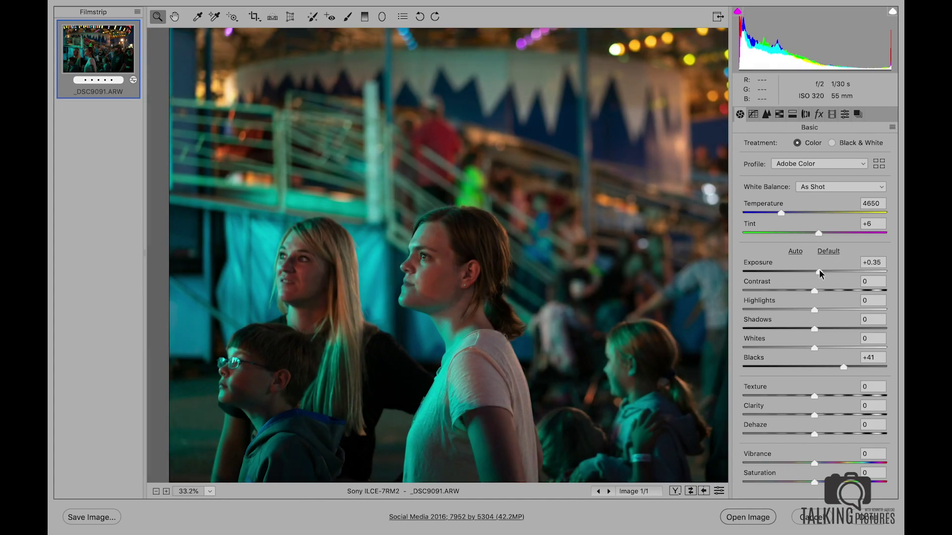
left_click(827, 291)
left_click(836, 290)
key("alt")
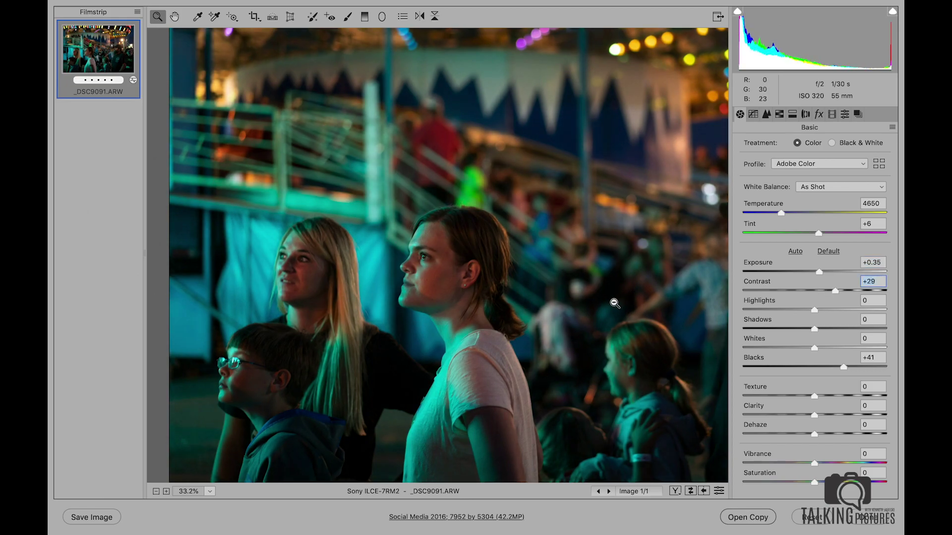
left_click(614, 303, "alt")
left_click(612, 302, "alt")
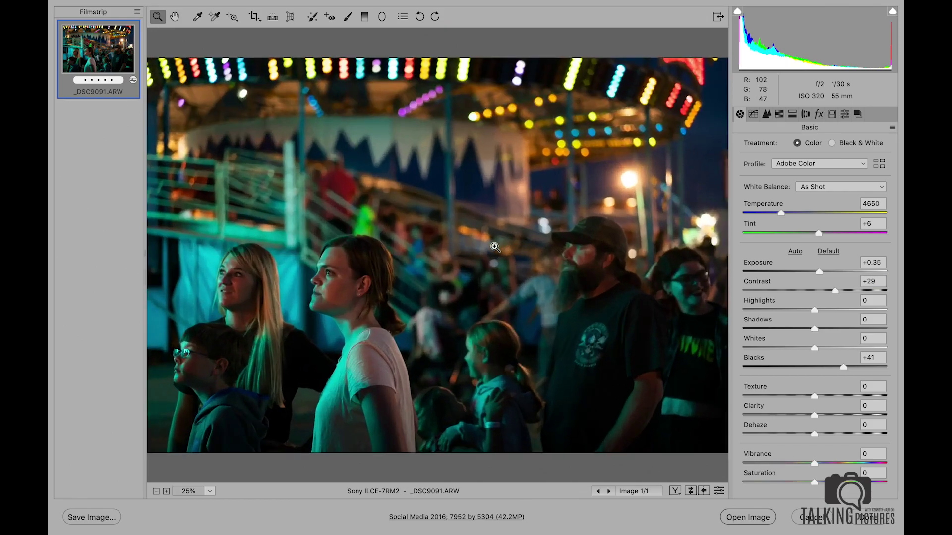
left_click(499, 246)
left_click(495, 245, "alt")
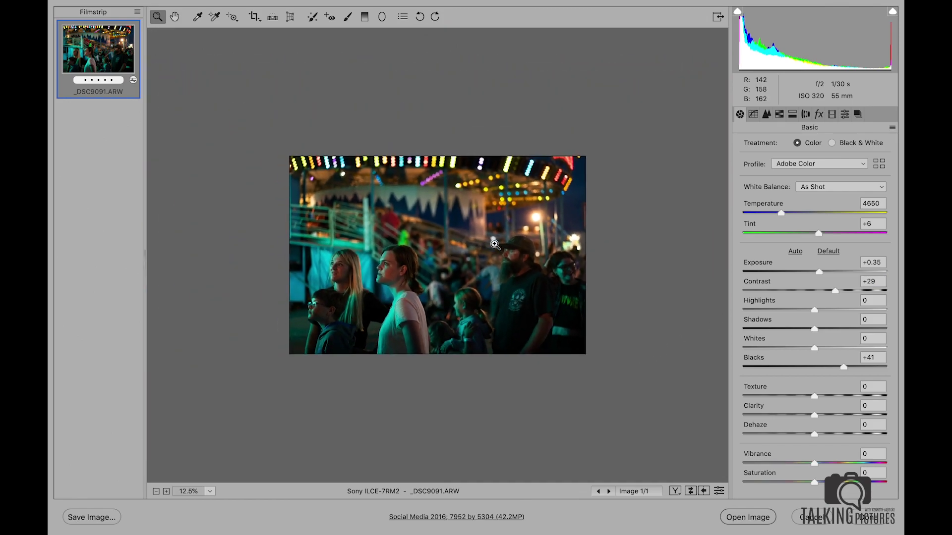
left_click(494, 244)
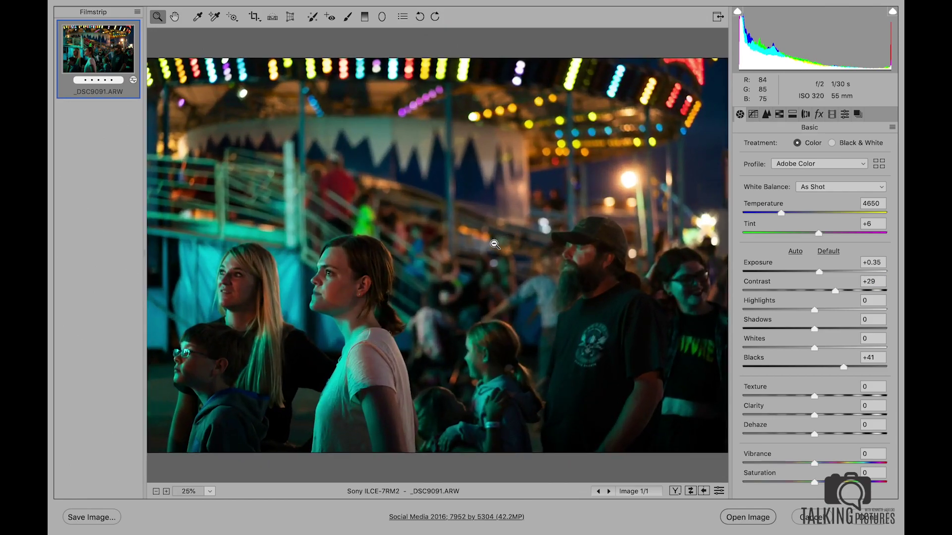
Set Shadows to +28, then open the photo in Photoshop and show it in full-screen mode
left_click(495, 244, "alt")
left_click_drag(824, 326, 834, 326)
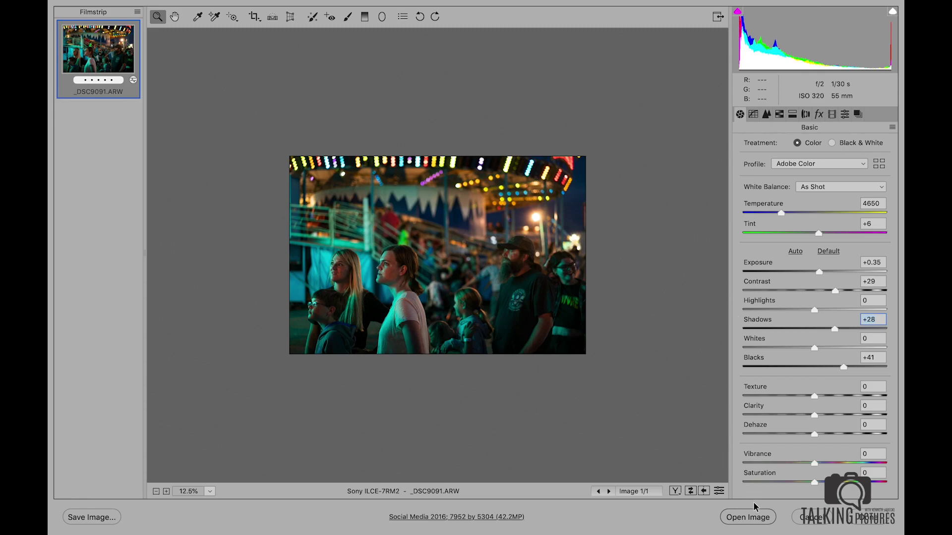
left_click(750, 518)
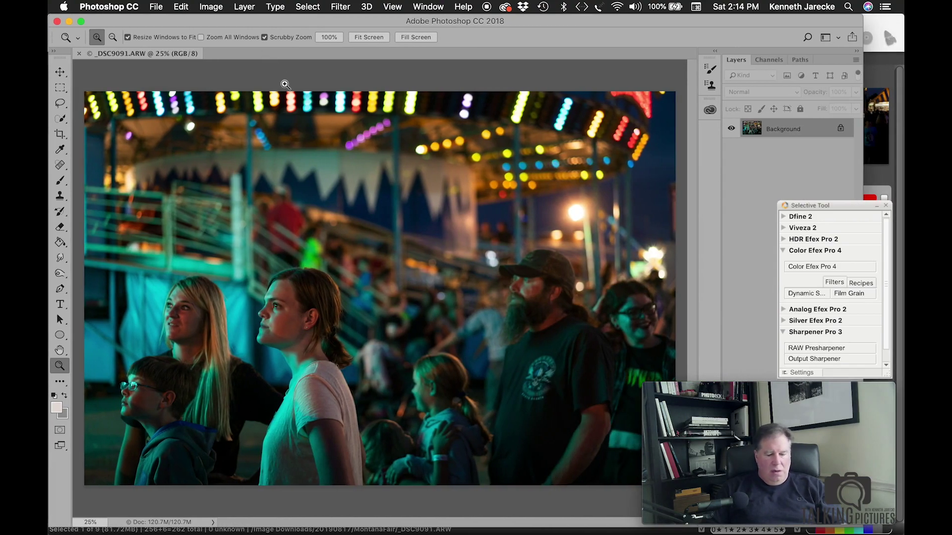
key("f")
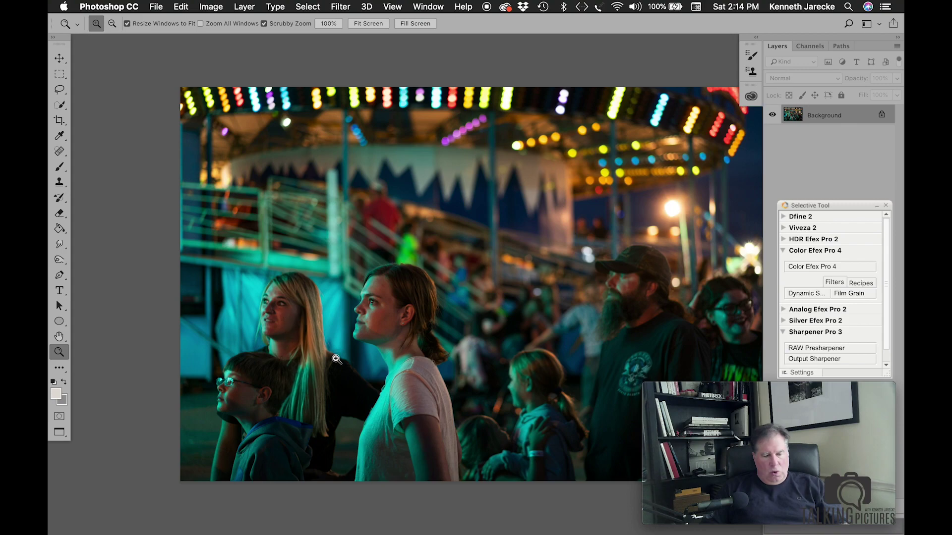
Brighten the hooded girl and the smaller child beside her using the History Brush in Screen mode at 6% opacity, sizes 400 and 200
scroll(403, 337, "right", 5)
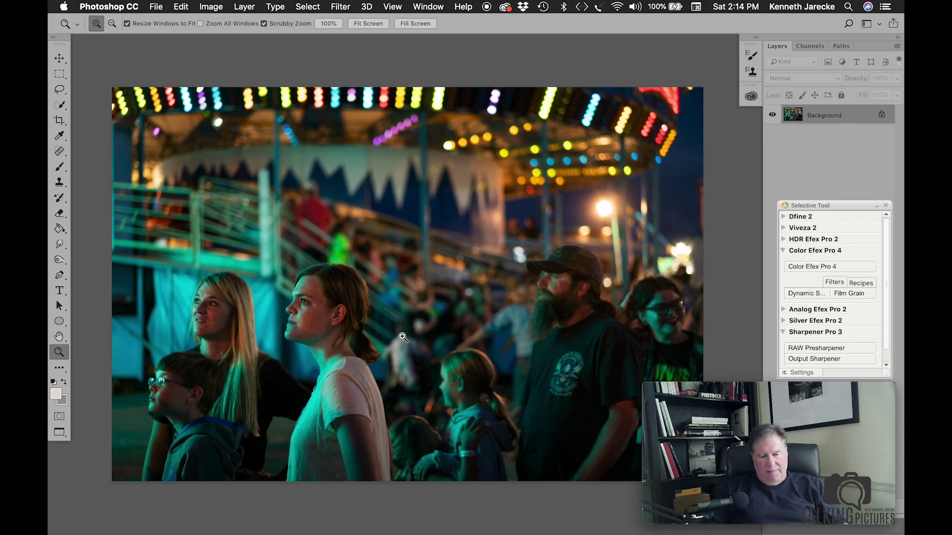
scroll(403, 337, "right", 3)
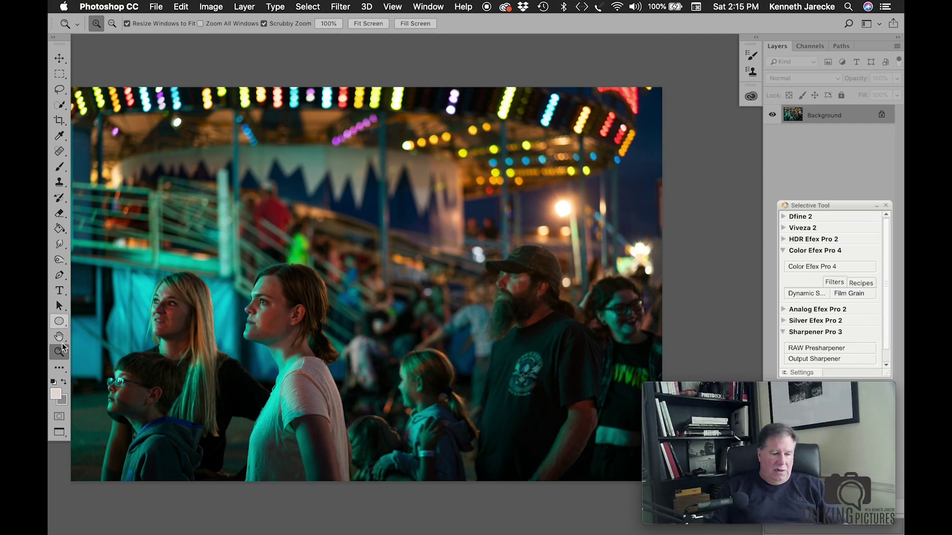
left_click(274, 327)
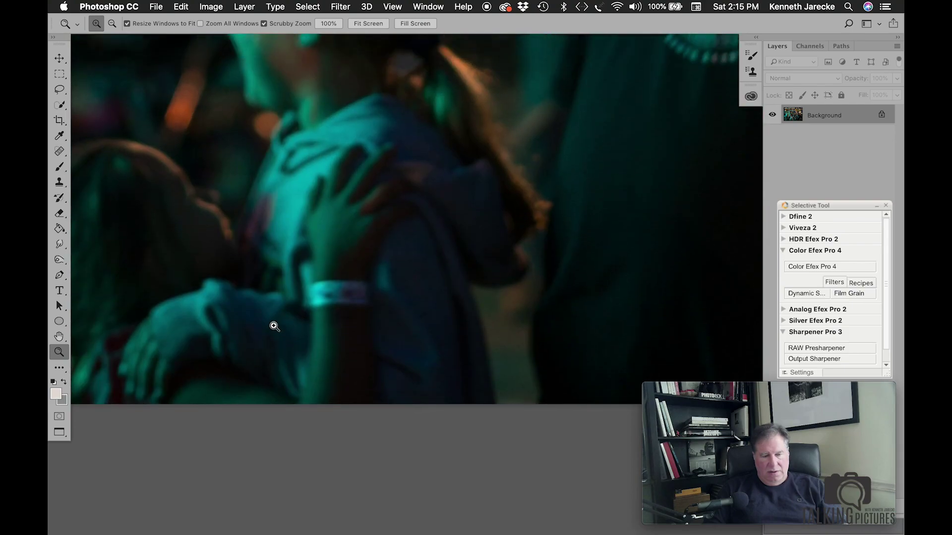
scroll(110, 231, "down", 3)
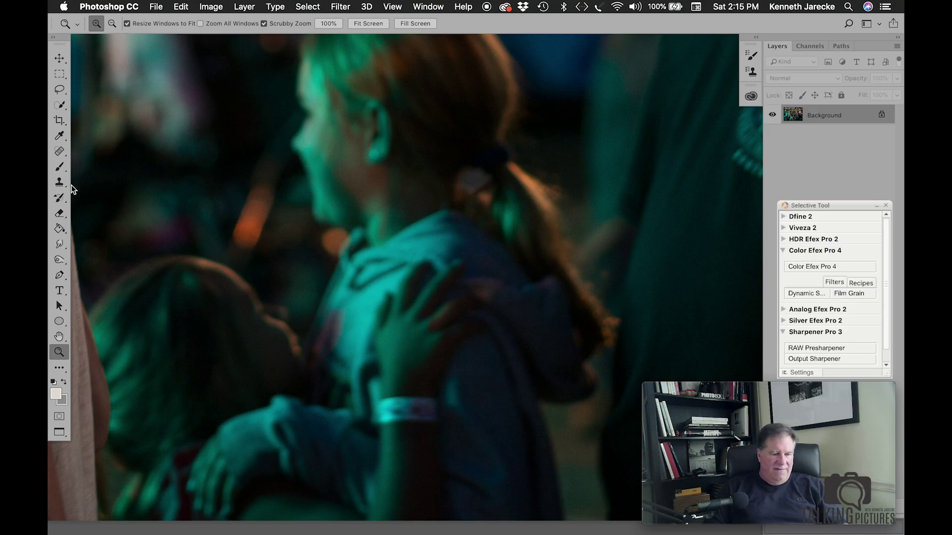
left_click(60, 197)
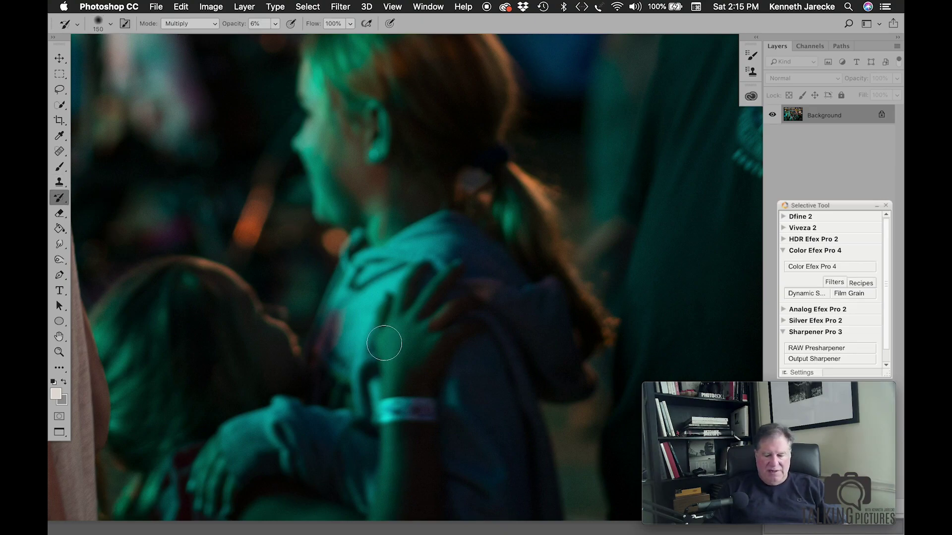
key("bracketright")
key("bracketright")
key("bracketright")
key("bracketright")
key("bracketright")
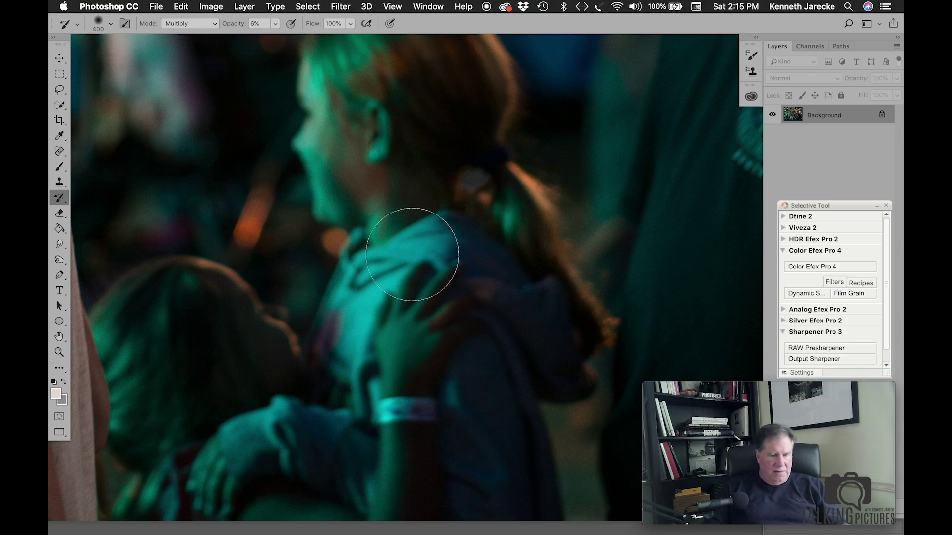
left_click(199, 22)
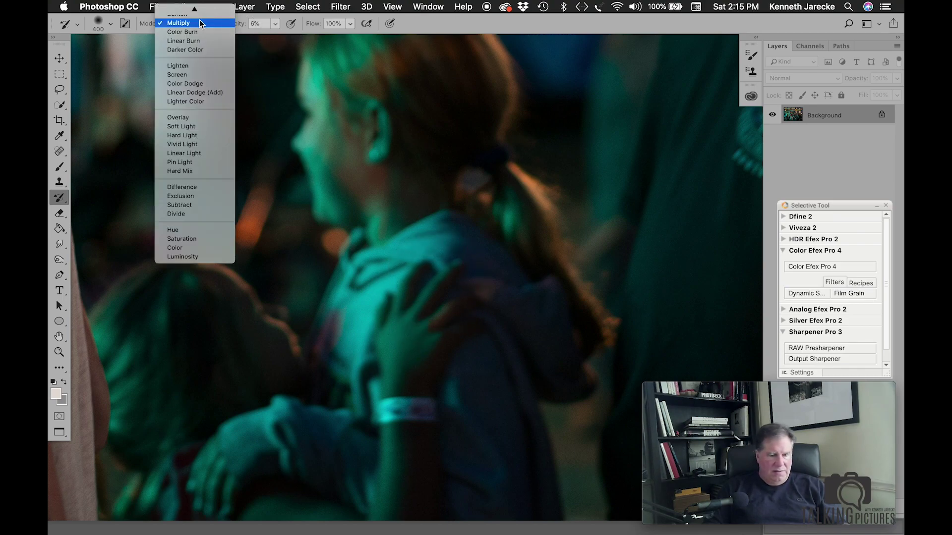
left_click(199, 74)
mouse_move(426, 315)
left_mouse_down()
mouse_move(252, 450)
mouse_move(241, 501)
mouse_move(250, 463)
mouse_move(315, 438)
mouse_move(215, 483)
mouse_move(431, 295)
mouse_move(444, 269)
mouse_move(375, 335)
mouse_move(393, 323)
left_mouse_up()
scroll(362, 241, "up", 5)
mouse_move(362, 242)
left_mouse_down()
mouse_move(439, 233)
mouse_move(357, 255)
mouse_move(362, 351)
mouse_move(399, 361)
mouse_move(471, 276)
mouse_move(404, 406)
mouse_move(296, 357)
left_mouse_up()
scroll(400, 370, "down", 5)
key("bracketleft")
key("bracketleft")
key("bracketleft")
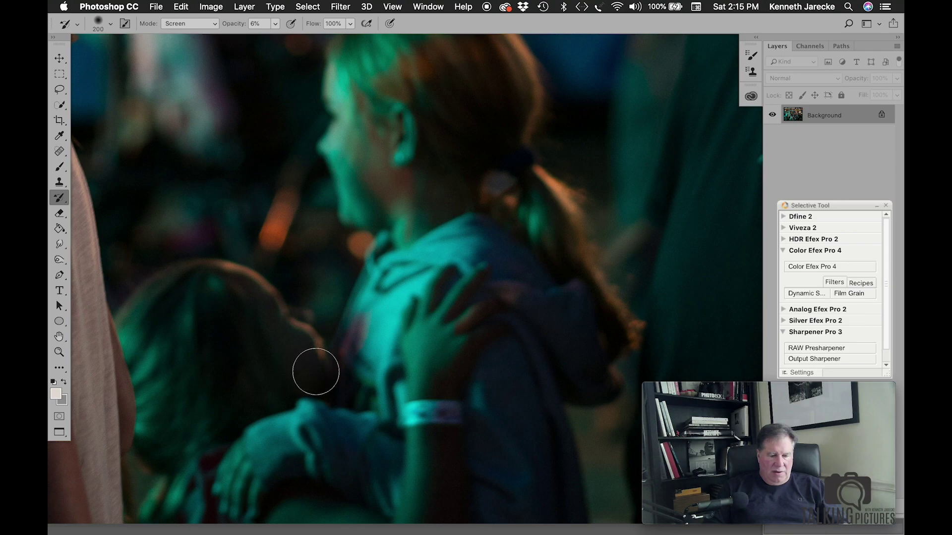
Brighten the face of the smiling woman in glasses at the photo's edge, reducing the History Brush size to 90
scroll(309, 367, "up", 15)
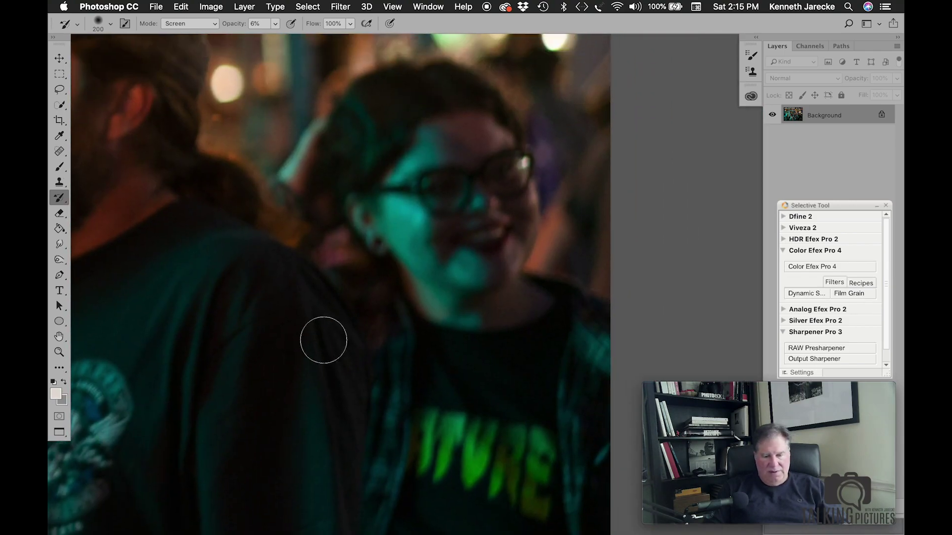
mouse_move(323, 340)
left_mouse_down()
mouse_move(407, 234)
mouse_move(413, 175)
mouse_move(482, 294)
mouse_move(422, 185)
mouse_move(425, 151)
mouse_move(473, 265)
mouse_move(504, 183)
mouse_move(506, 112)
mouse_move(493, 120)
mouse_move(529, 224)
mouse_move(521, 194)
mouse_move(463, 126)
mouse_move(520, 236)
mouse_move(468, 181)
mouse_move(417, 186)
mouse_move(434, 261)
mouse_move(475, 281)
mouse_move(499, 260)
mouse_move(396, 226)
mouse_move(480, 191)
mouse_move(484, 171)
mouse_move(506, 235)
mouse_move(465, 261)
mouse_move(505, 163)
mouse_move(490, 138)
mouse_move(489, 276)
mouse_move(489, 253)
mouse_move(498, 234)
left_mouse_up()
key("bracketleft")
key("bracketleft")
key("bracketleft")
key("bracketleft")
key("bracketleft")
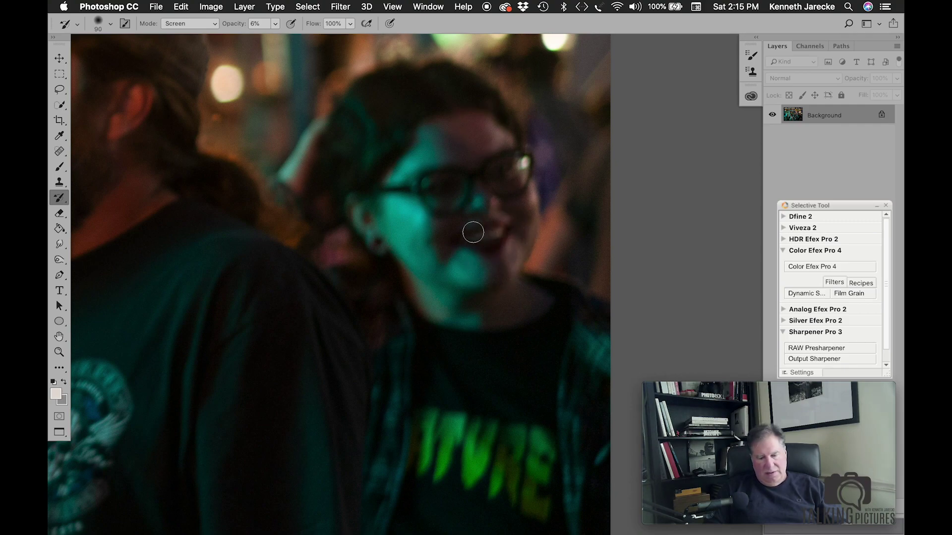
Brighten the bearded man's face below the cap with the History Brush at size 150
scroll(501, 229, "left", 10)
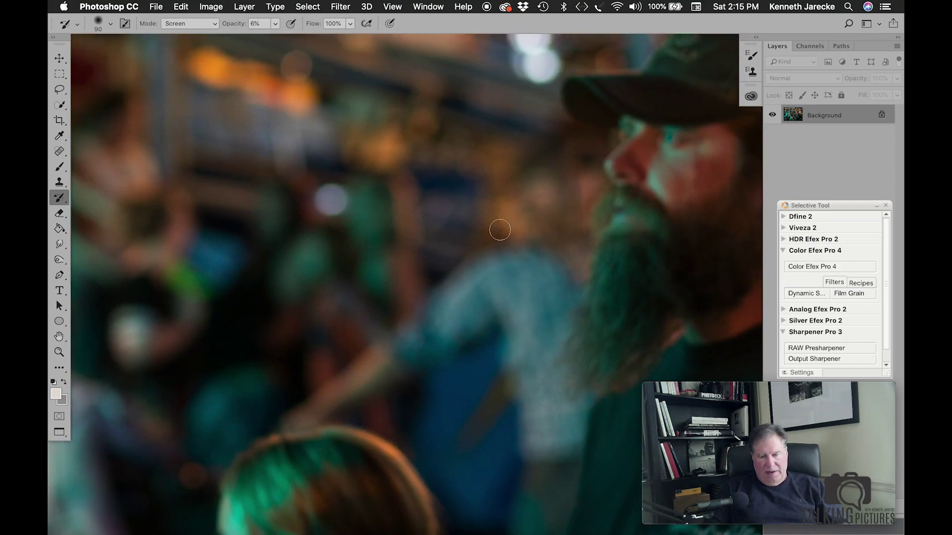
scroll(499, 230, "right", 10)
key("bracketright")
key("bracketright")
key("bracketright")
mouse_move(401, 158)
left_mouse_down()
mouse_move(443, 132)
mouse_move(372, 148)
mouse_move(387, 179)
left_mouse_up()
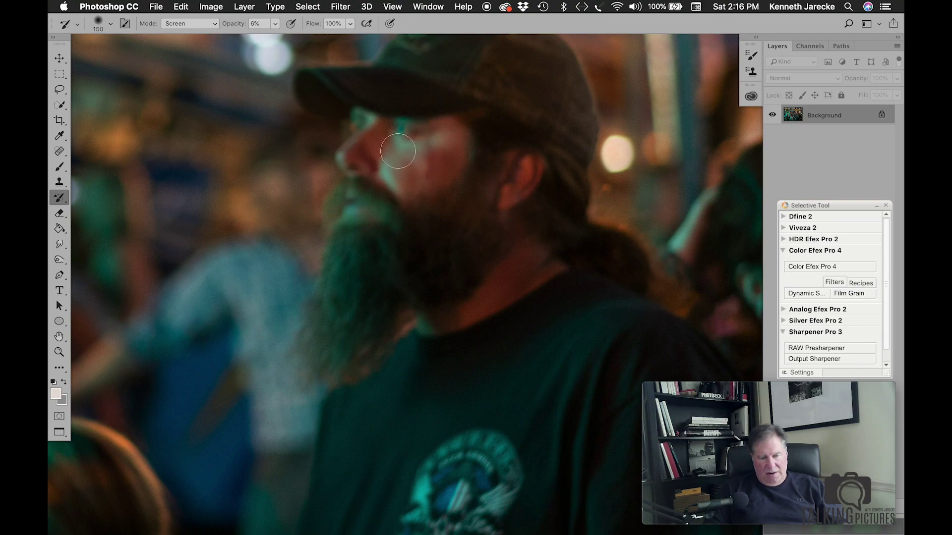
Brighten the face and neck of the boy in glasses, enlarging the History Brush to size 300
scroll(424, 154, "down", 10)
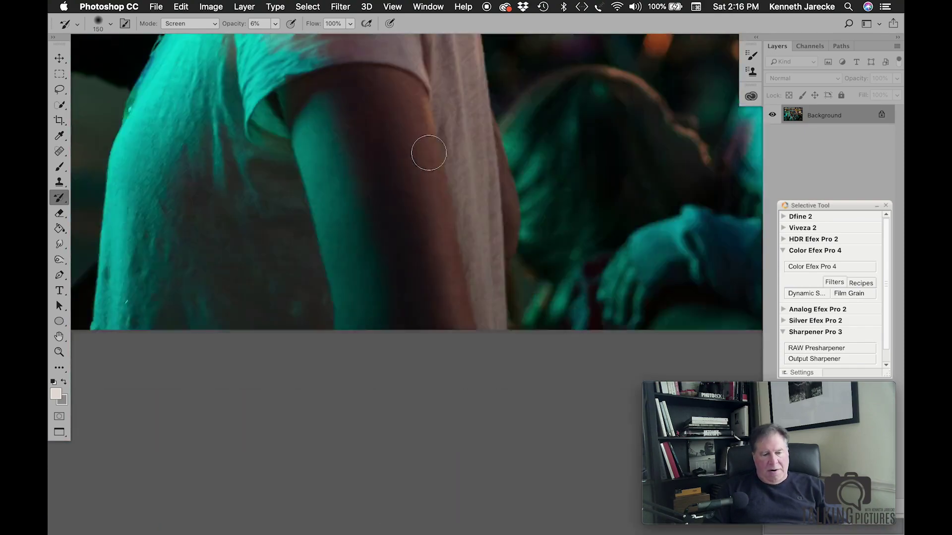
scroll(429, 153, "up", 5)
scroll(428, 152, "left", 2)
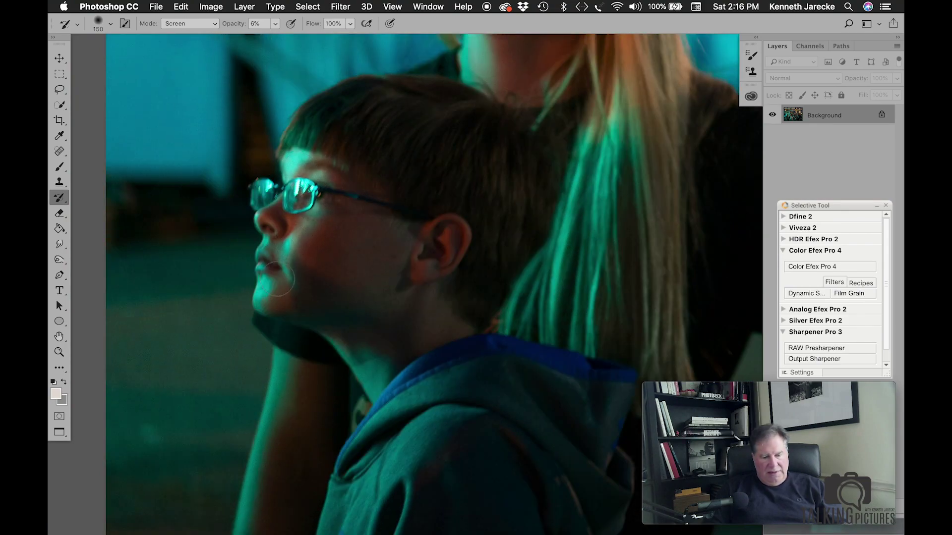
key("bracketright")
key("bracketright")
key("bracketright")
key("bracketright")
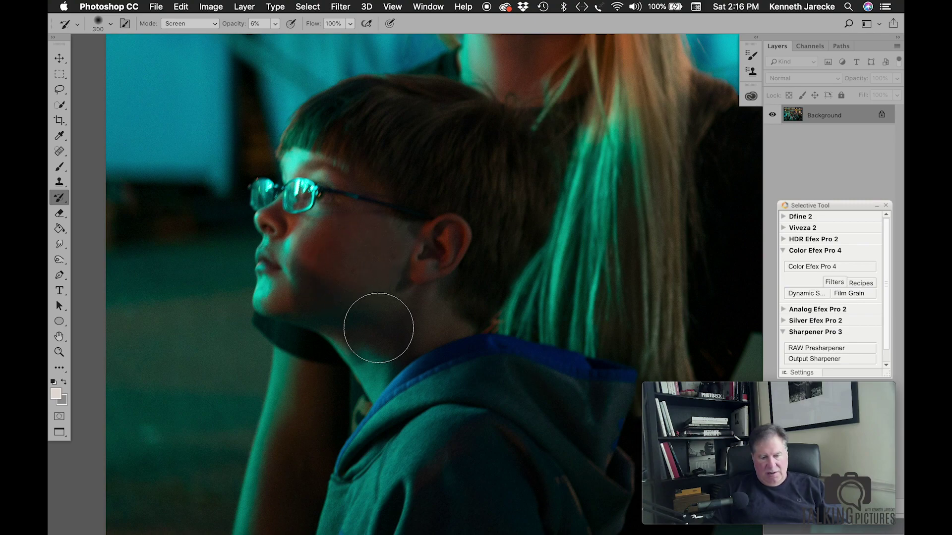
Brighten the faces of the blonde and the brunette woman with the History Brush, reducing its size to 150 for the finer areas
scroll(378, 327, "up", 10)
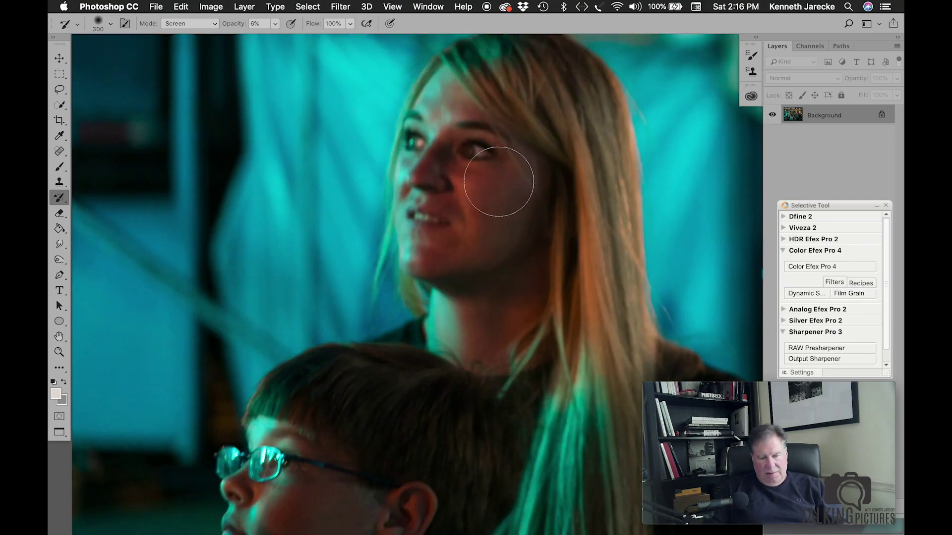
scroll(485, 228, "right", 2)
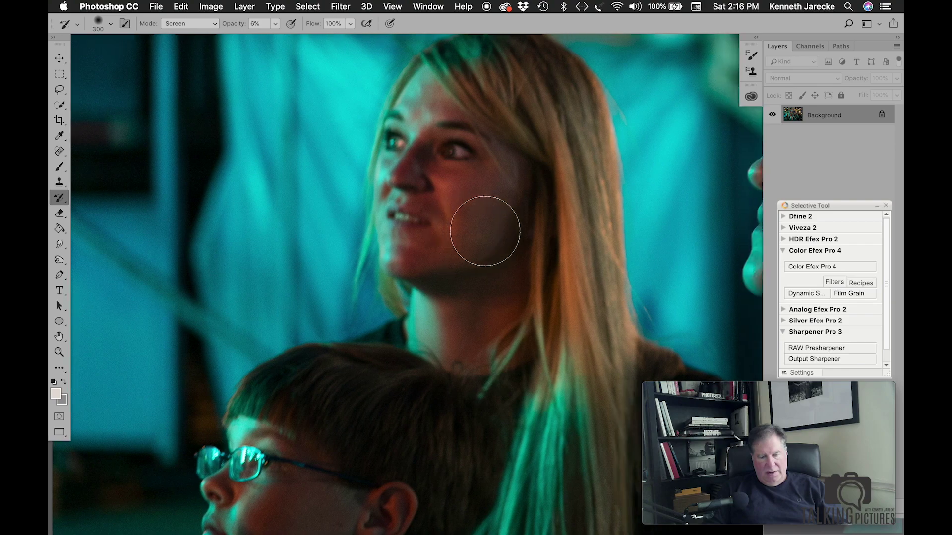
scroll(485, 231, "right", 15)
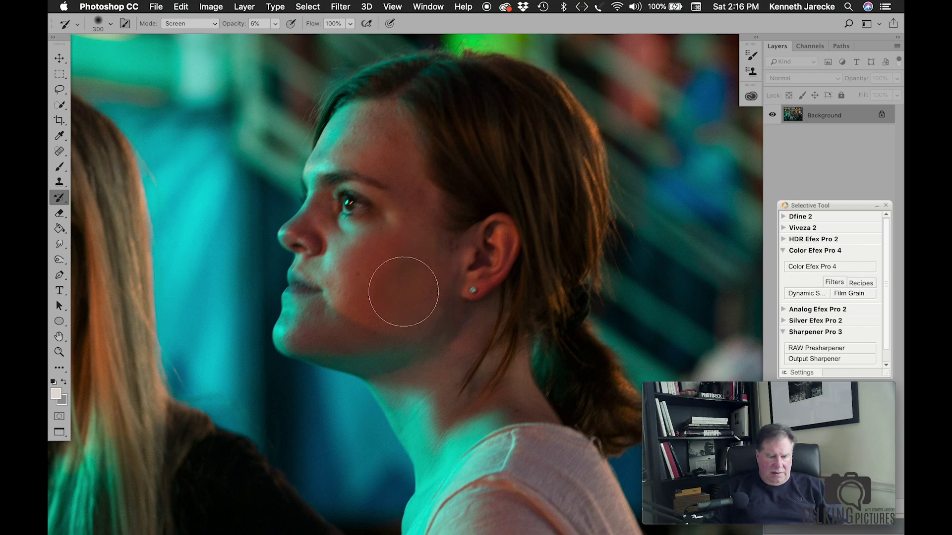
key("bracketleft")
key("bracketleft")
key("bracketleft")
key("bracketleft")
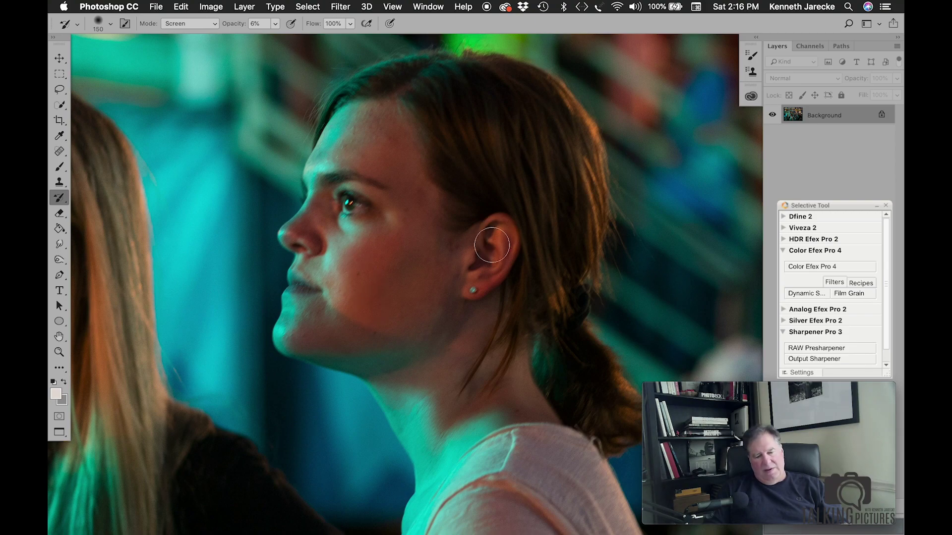
scroll(395, 248, "down", 10)
scroll(395, 248, "up", 15)
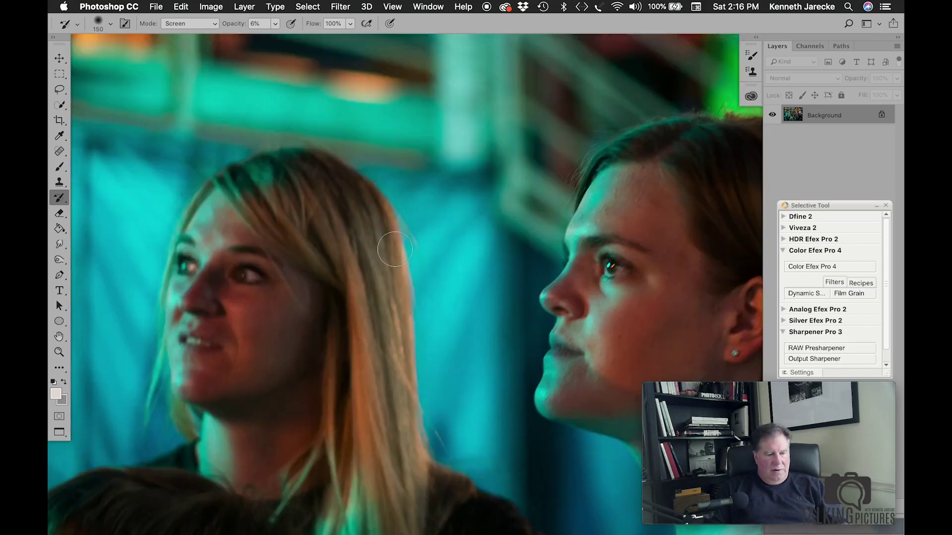
Crop the photo with the Social Media preset of 21 × 14 in at 144 px/in
left_click(59, 124)
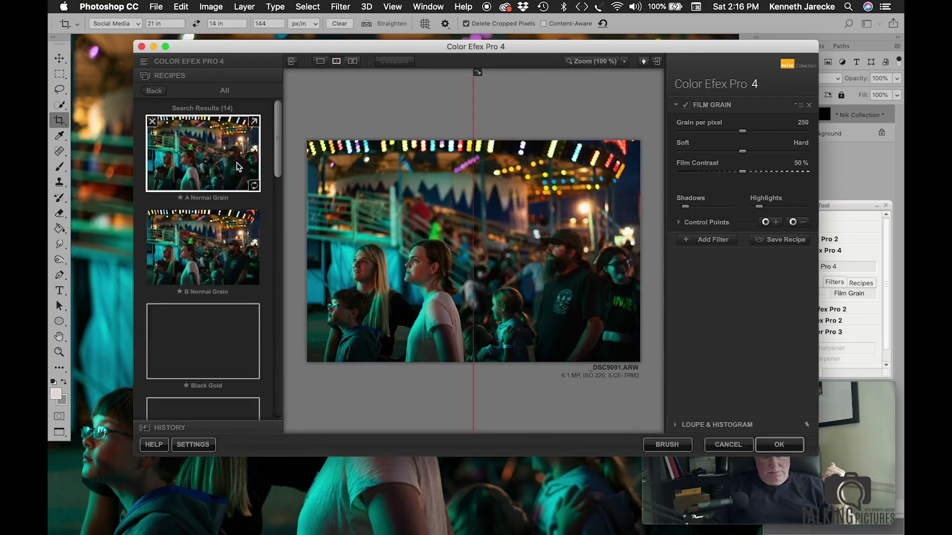
Apply the A Normal Grain recipe in Color Efex Pro 4 and sharpen the result with Output Sharpener
left_click(238, 167)
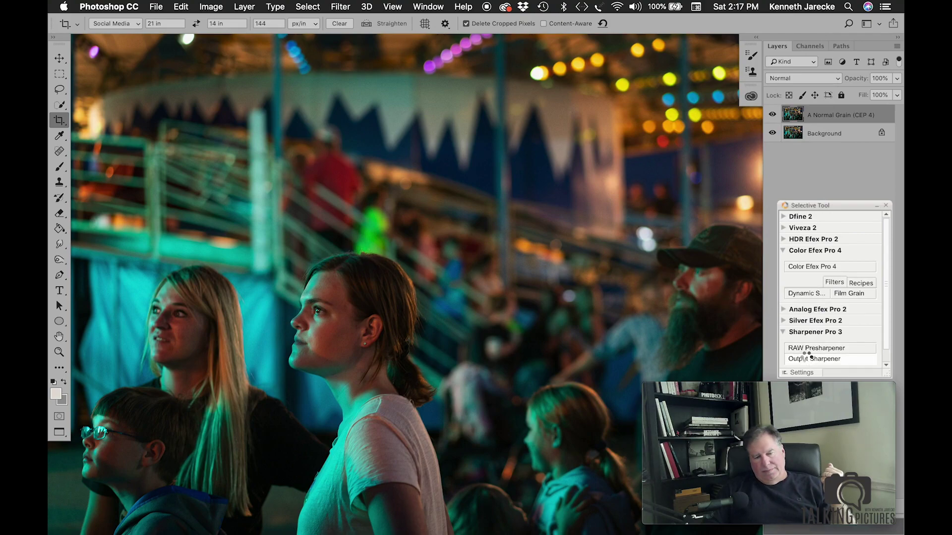
left_click(805, 356)
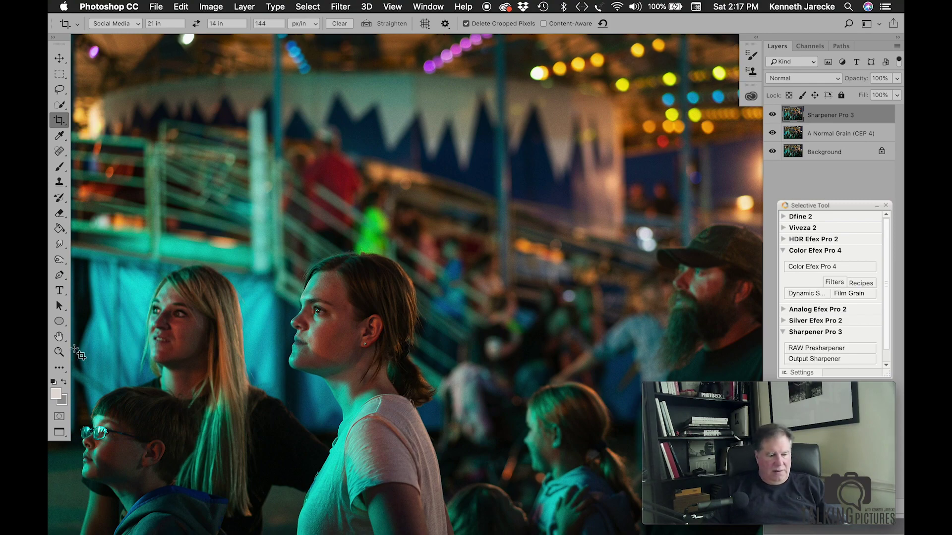
Examine the sharpened crowd from the bearded man and the woman in glasses across to the two women and boy, and the whole picture
key("z")
left_click(309, 234)
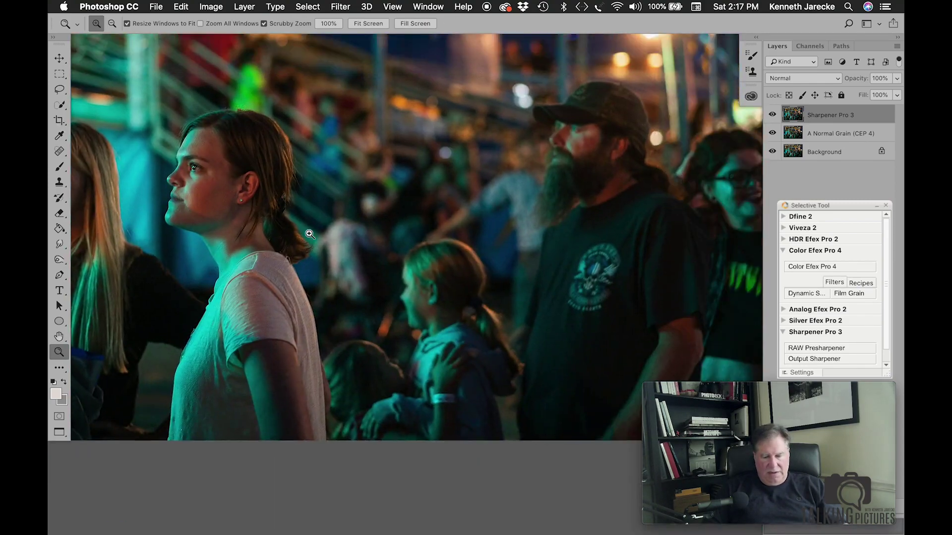
scroll(309, 233, "right", 3)
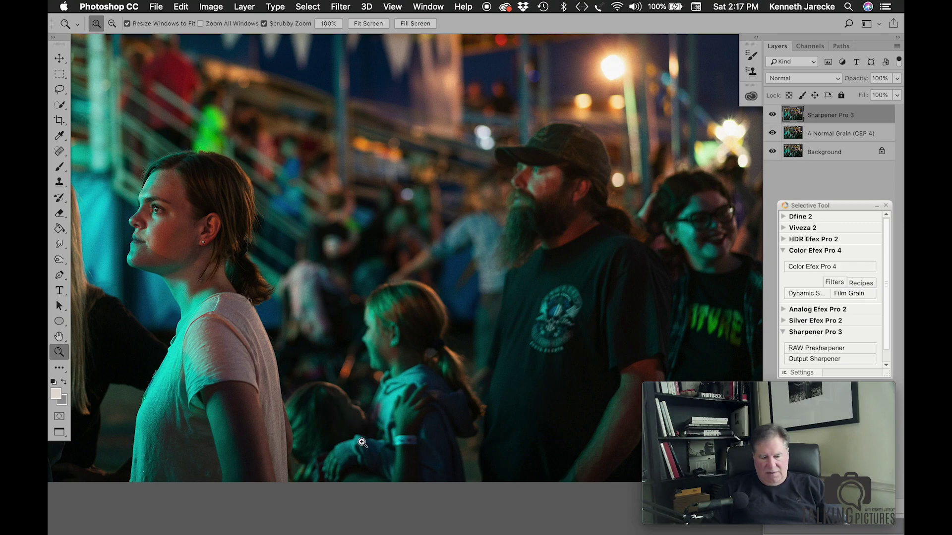
scroll(492, 298, "right", 3)
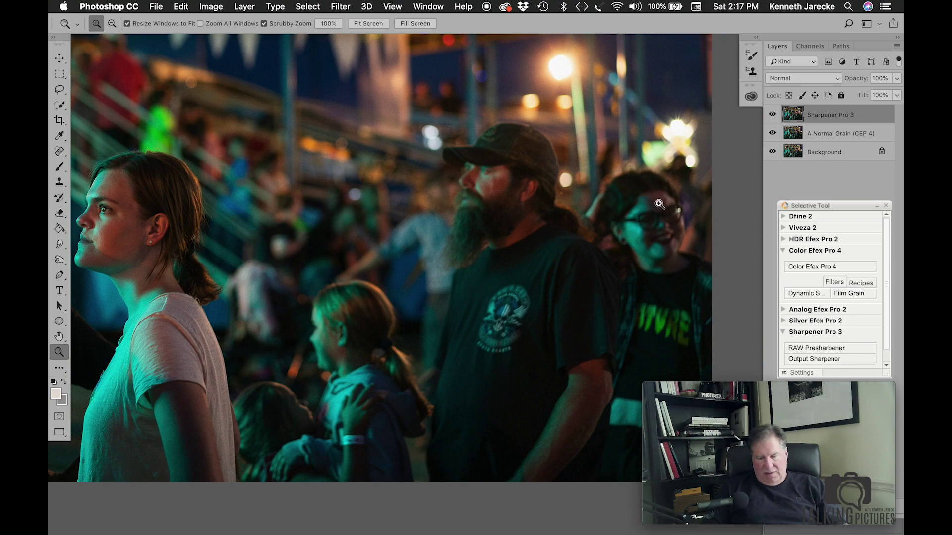
scroll(503, 223, "left", 10)
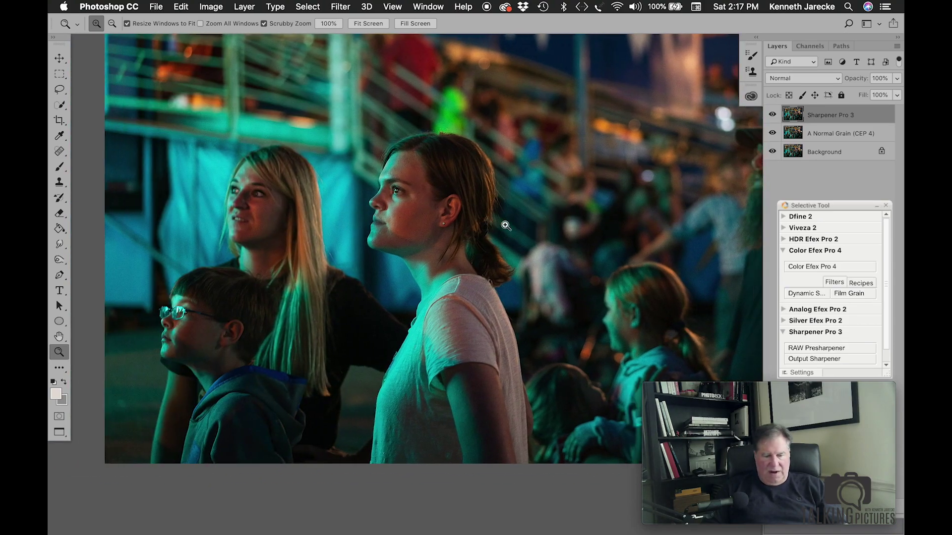
scroll(505, 225, "right", 4)
key("super+minus")
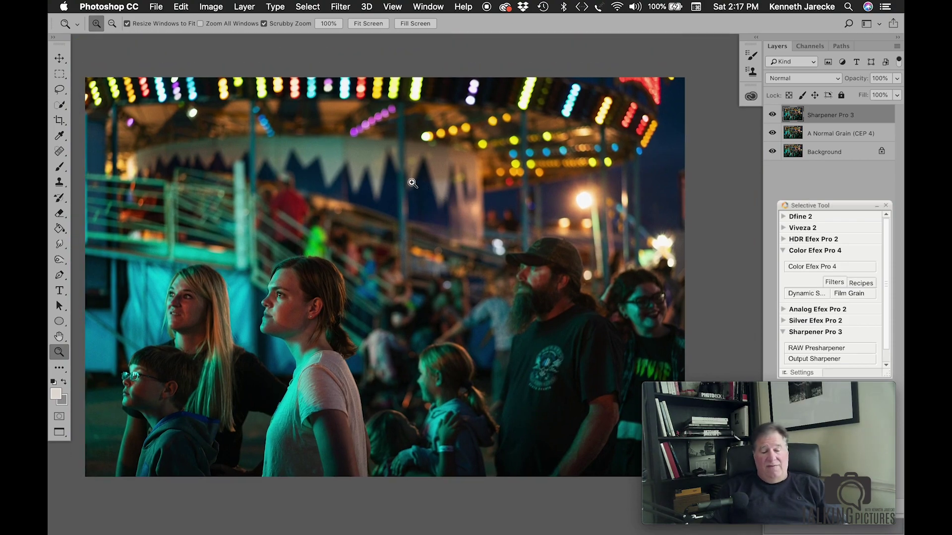
Inspect the grain and sharpening on the brunette woman's face and eye up close
scroll(412, 182, "left", 2)
left_click(278, 294)
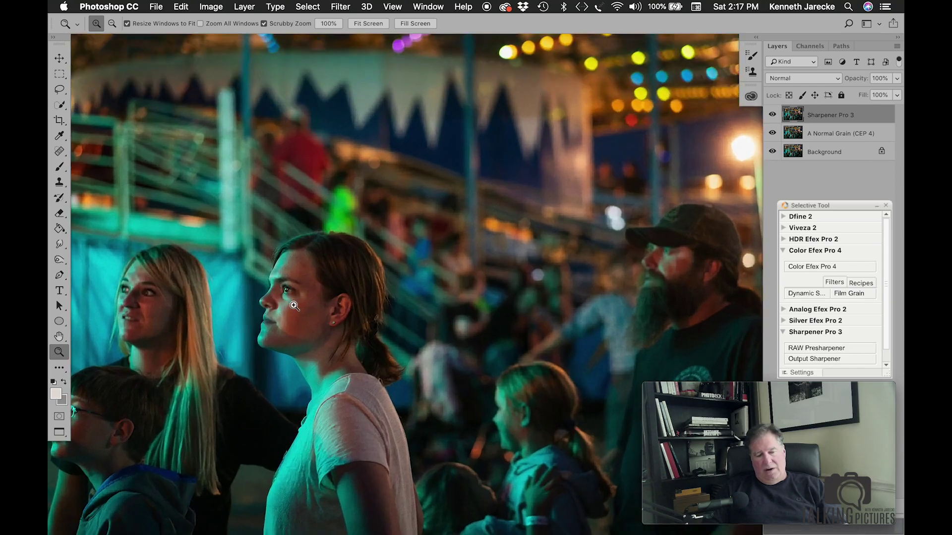
double_click(63, 356)
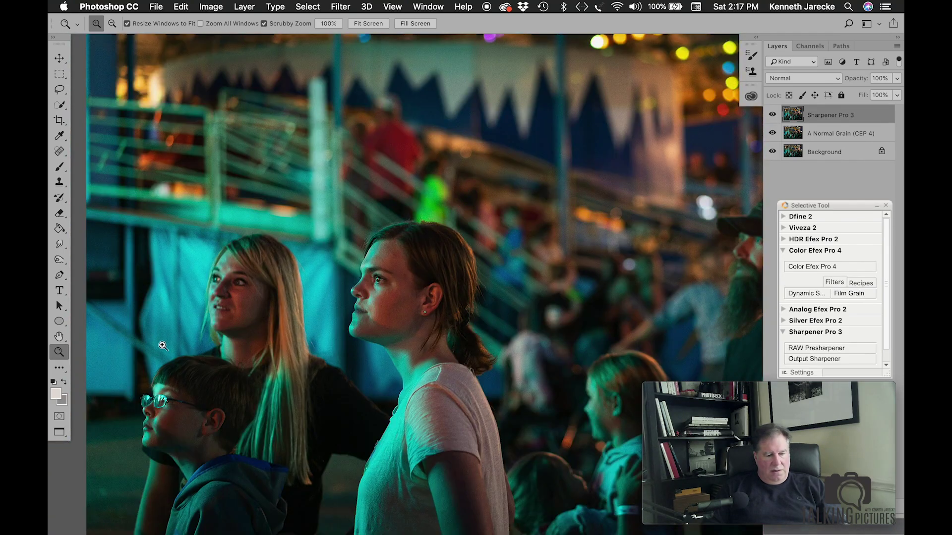
scroll(293, 363, "right", 5)
scroll(293, 363, "down", 4)
left_click(318, 264)
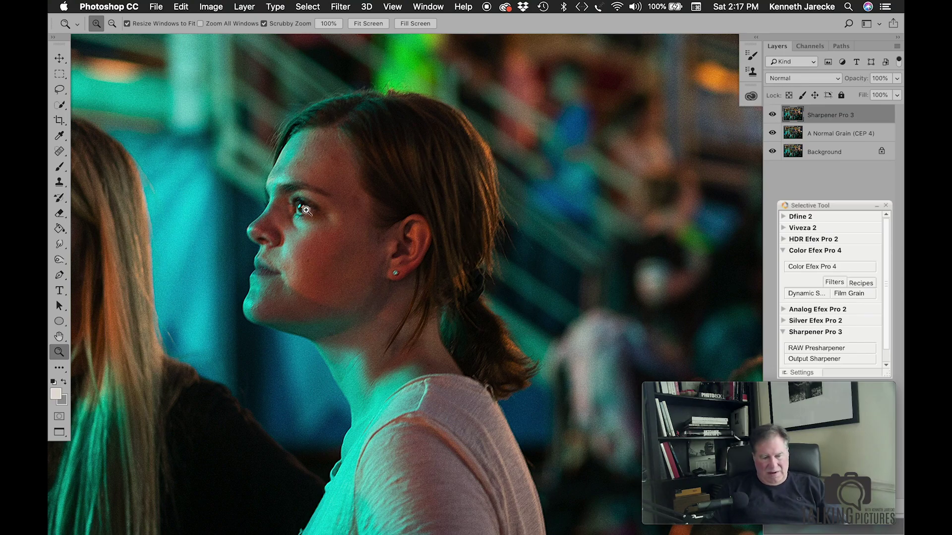
left_click(307, 210)
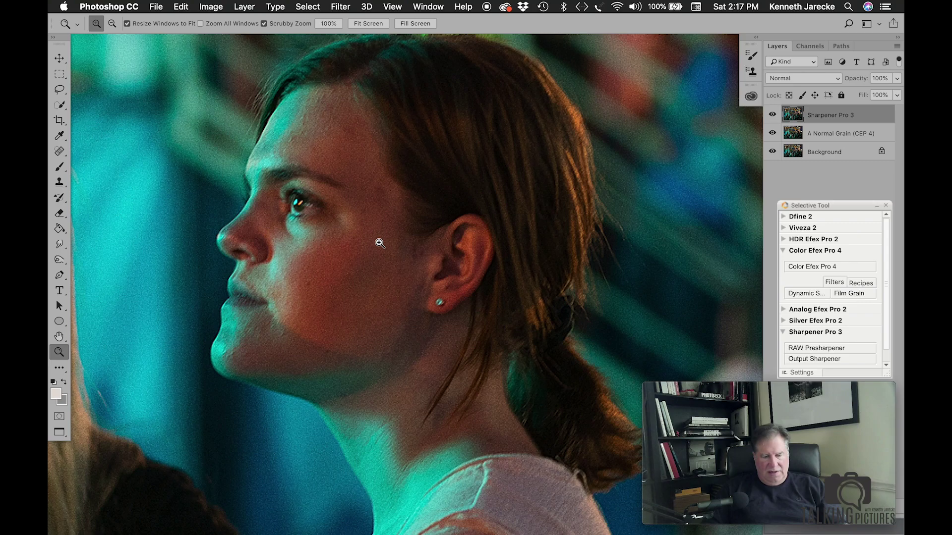
Save _DSC9091 as a JPEG at quality 7 in the MontanaFair Social Media folder and close the photo
left_click(379, 242, "alt")
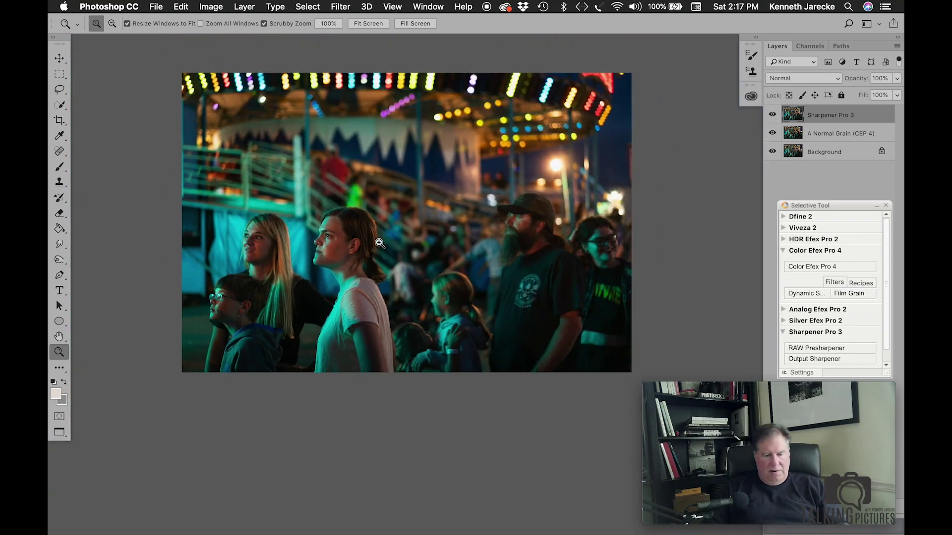
left_click(379, 243)
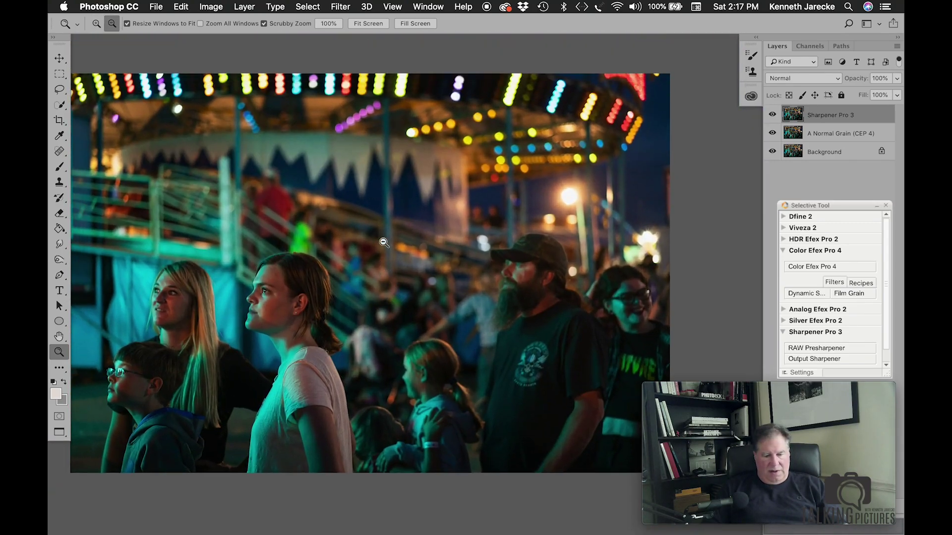
left_click(384, 242, "alt")
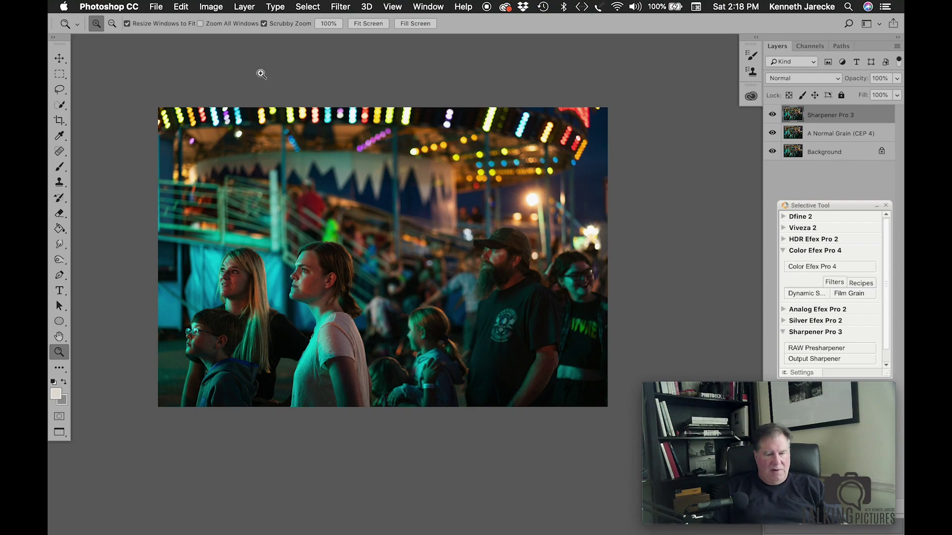
left_click(156, 7)
left_click(409, 82)
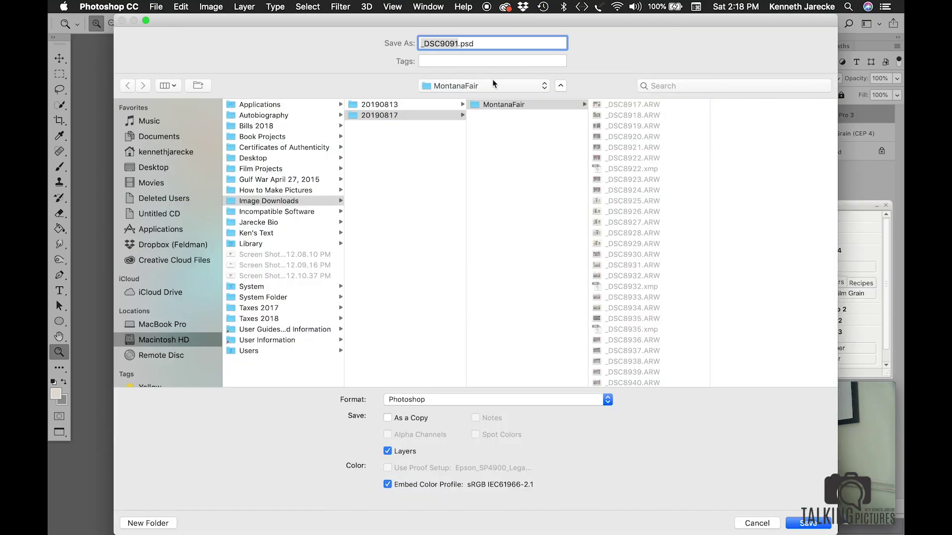
left_click(492, 86)
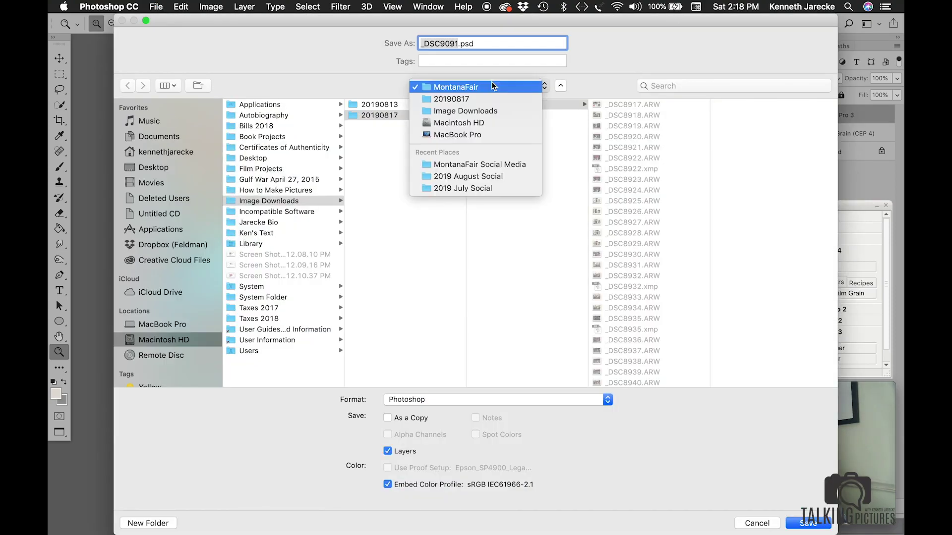
left_click(490, 164)
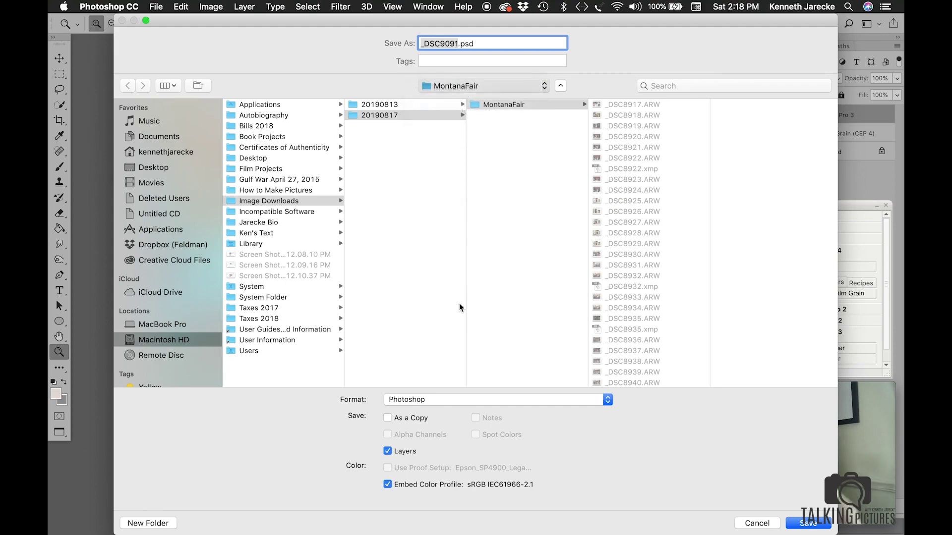
left_click(464, 402)
left_click(453, 466)
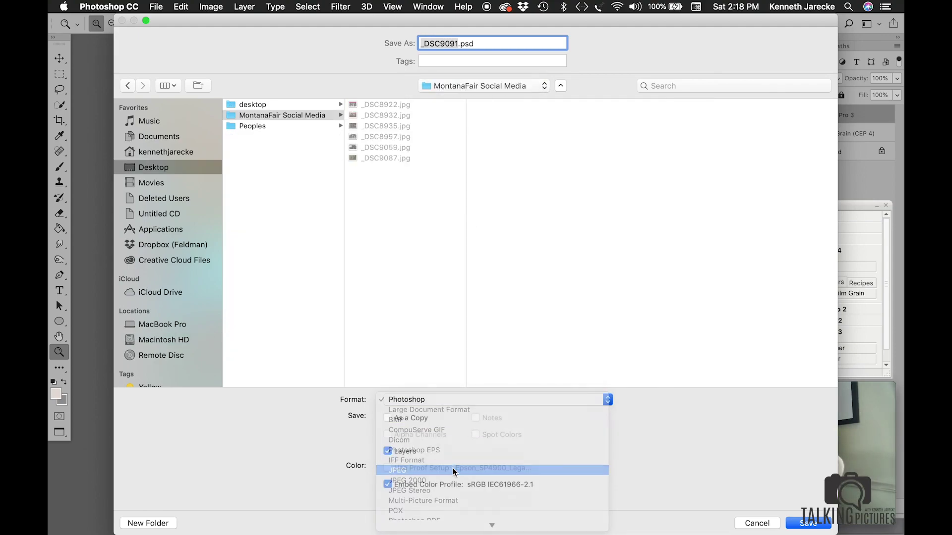
key("Return")
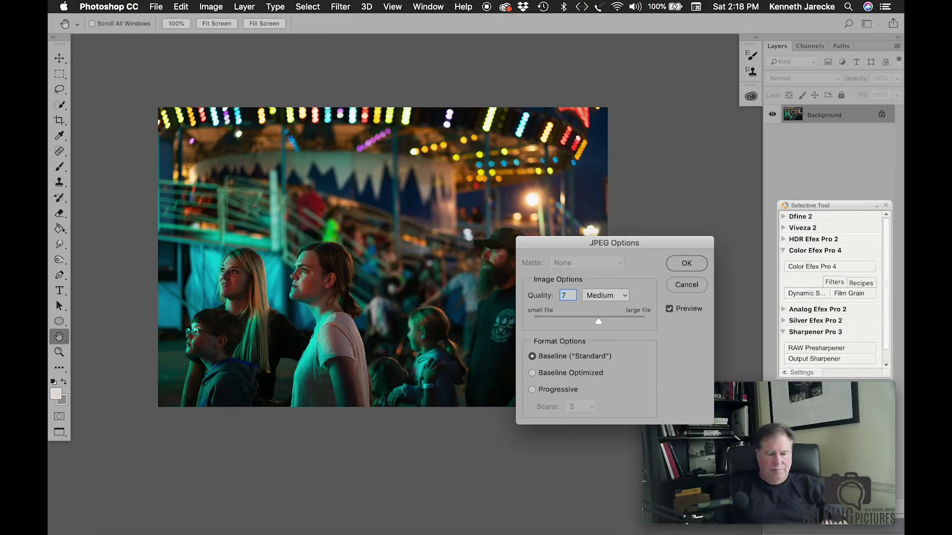
key("Return")
key("super+w")
Switch to Photo Mechanic and open _DSC9099.ARW in Camera Raw
left_click(447, 196)
left_click(885, 25)
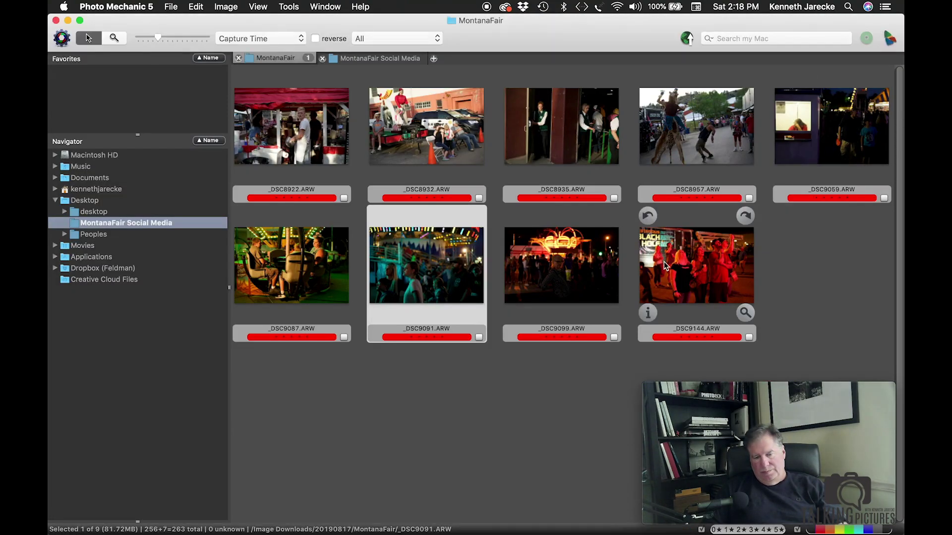
left_click(560, 271)
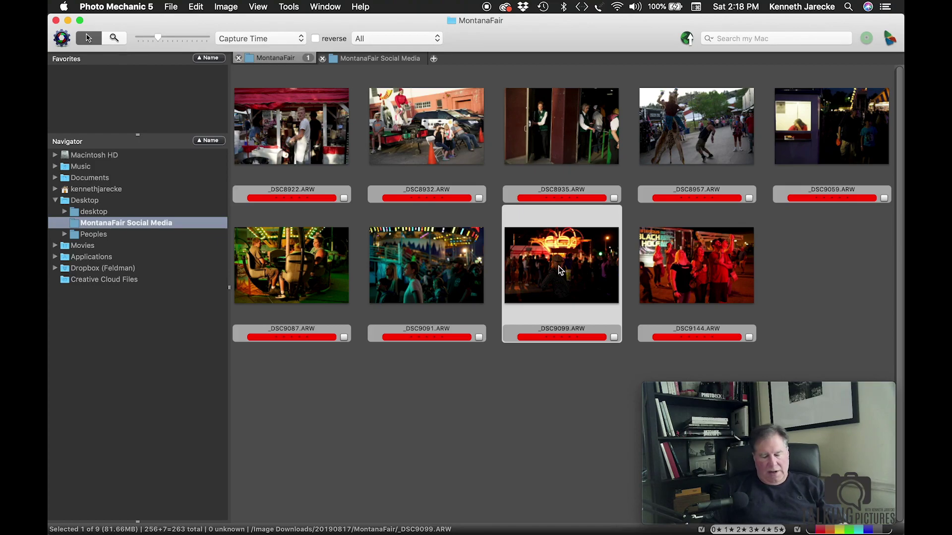
key("super+e")
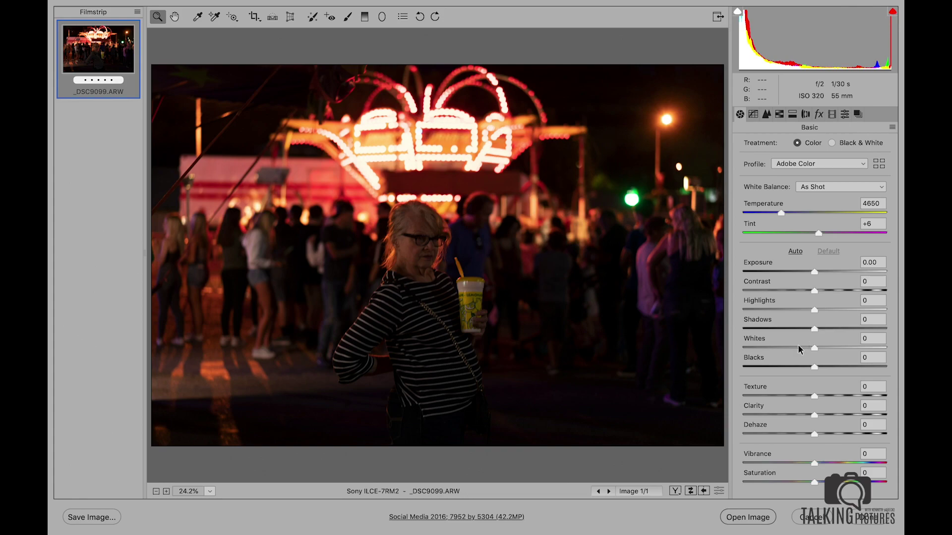
Lower the whites to -21 and the highlights to -18 on the photo of the woman with the lemonade
left_click_drag(813, 348, 806, 346)
left_click(806, 310)
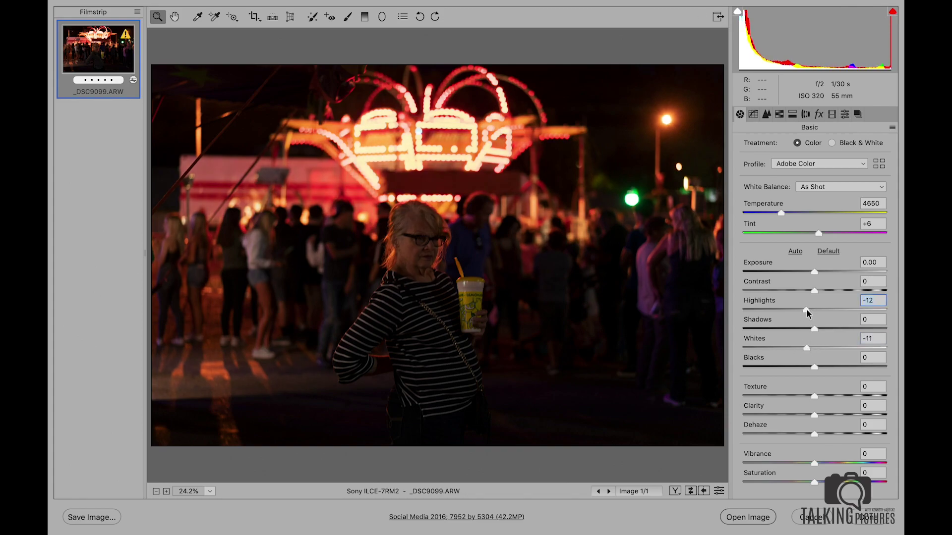
left_click(802, 309)
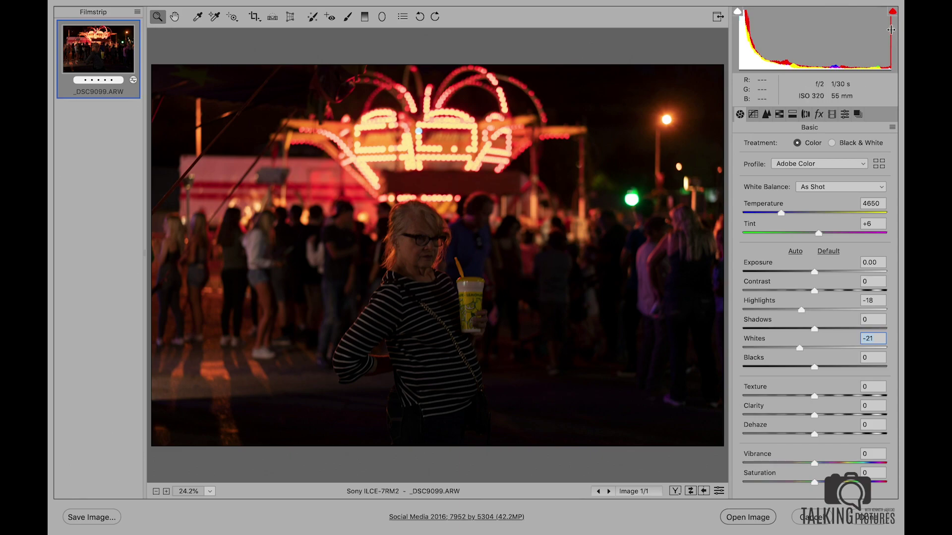
Draw a large tilted radial filter at exposure -1.00 over the crowd and foreground, and shift it slightly downward
left_click(504, 265, "alt")
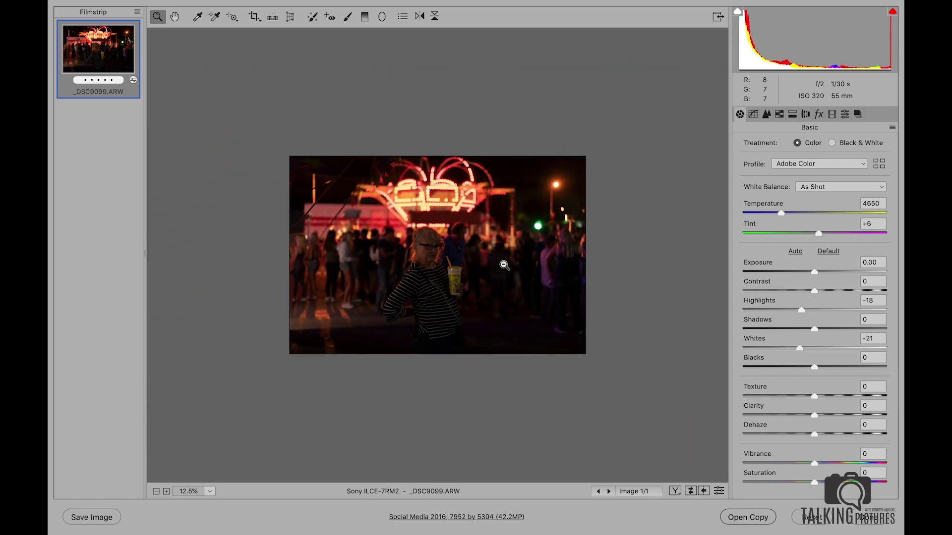
left_click(382, 17)
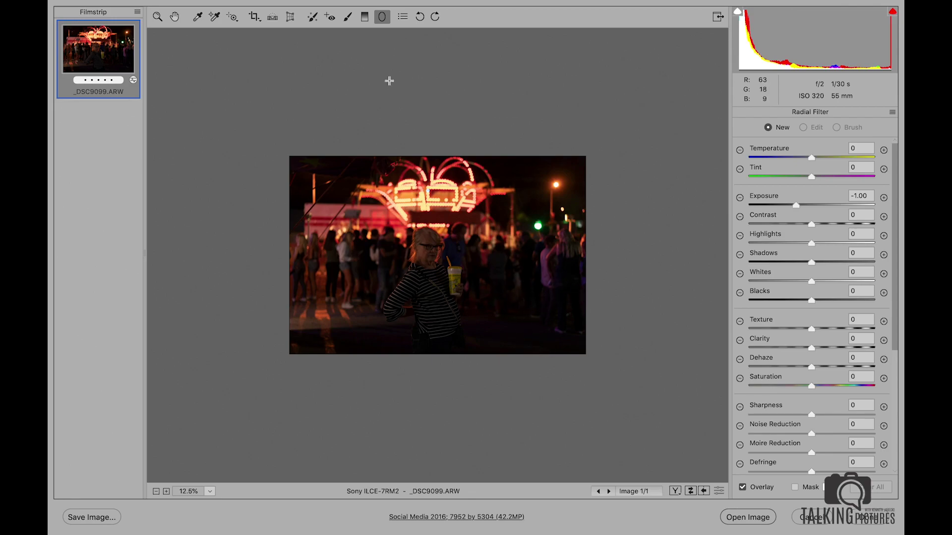
left_click_drag(571, 303, 278, 380)
left_click_drag(217, 213, 225, 168)
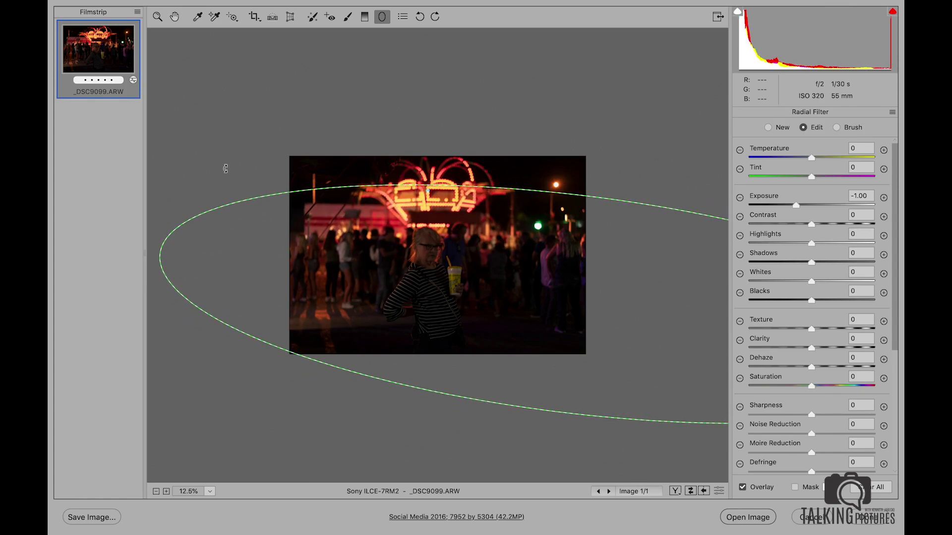
left_click_drag(575, 310, 561, 325)
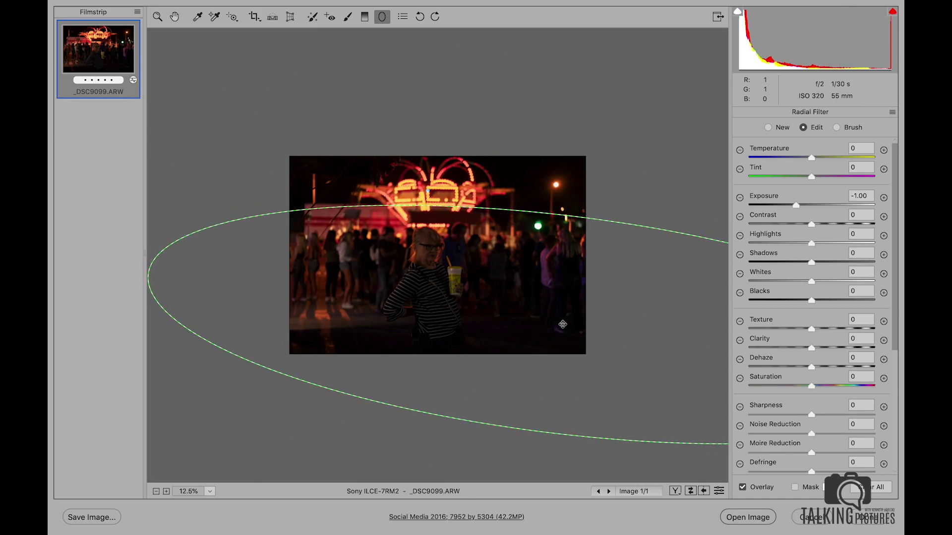
left_click(157, 16)
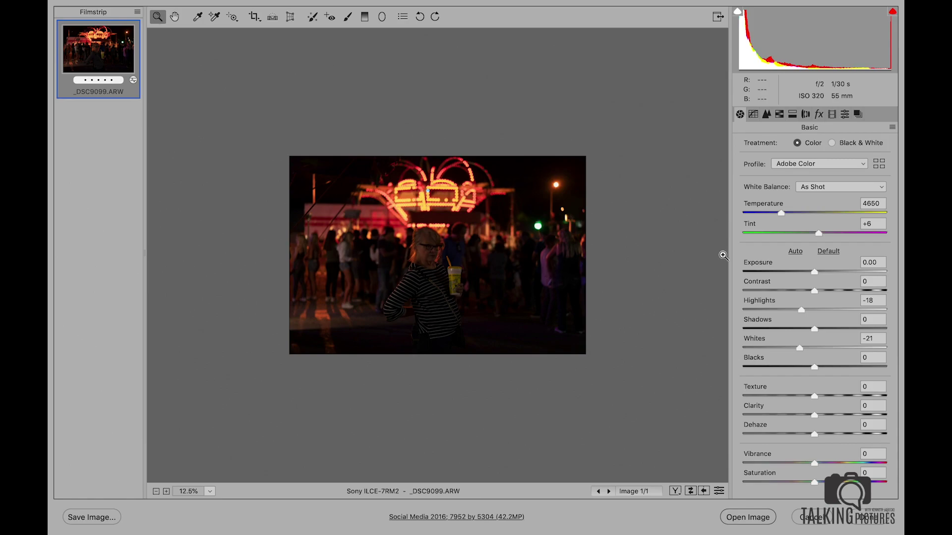
Inspect the sharpness of the woman's face and glasses up close, and cancel the raw edit of _DSC9099.ARW
left_click_drag(421, 249, 486, 242)
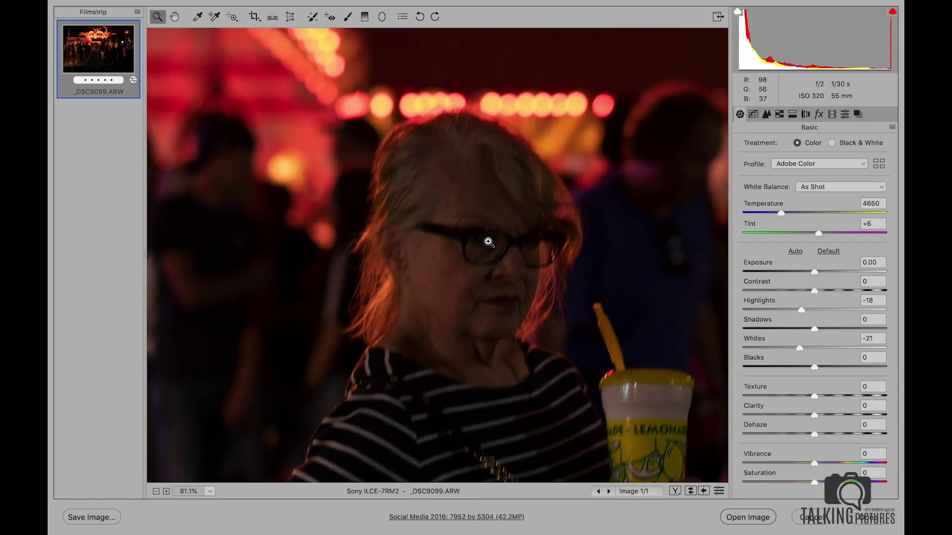
left_click_drag(501, 306, 501, 308)
scroll(502, 307, "up", 5)
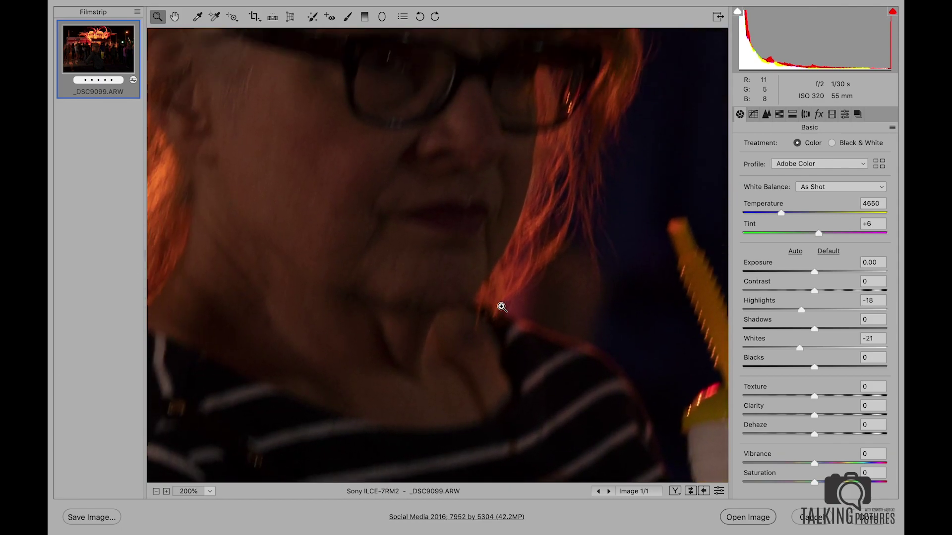
left_click(808, 518)
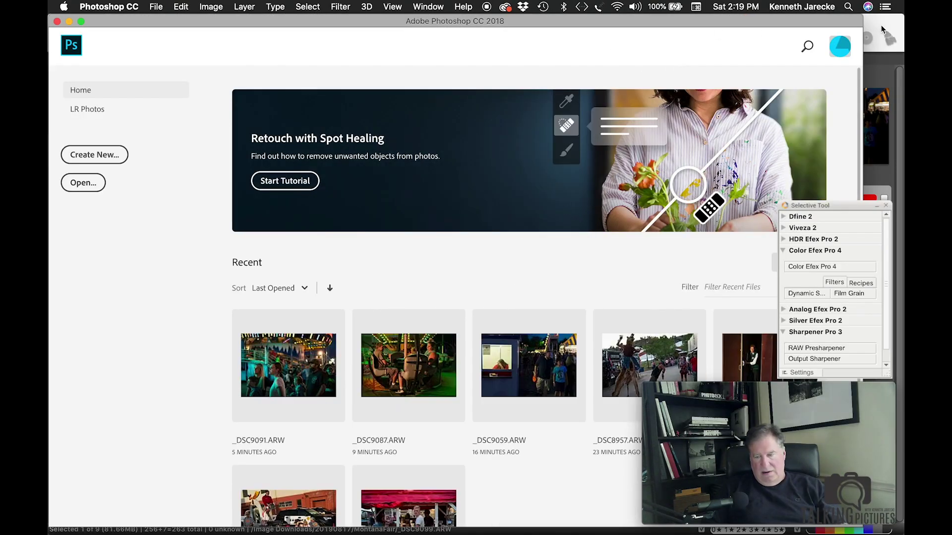
Switch to Photo Mechanic, move its window aside and dismiss the incoming FaceTime call
left_click(881, 25)
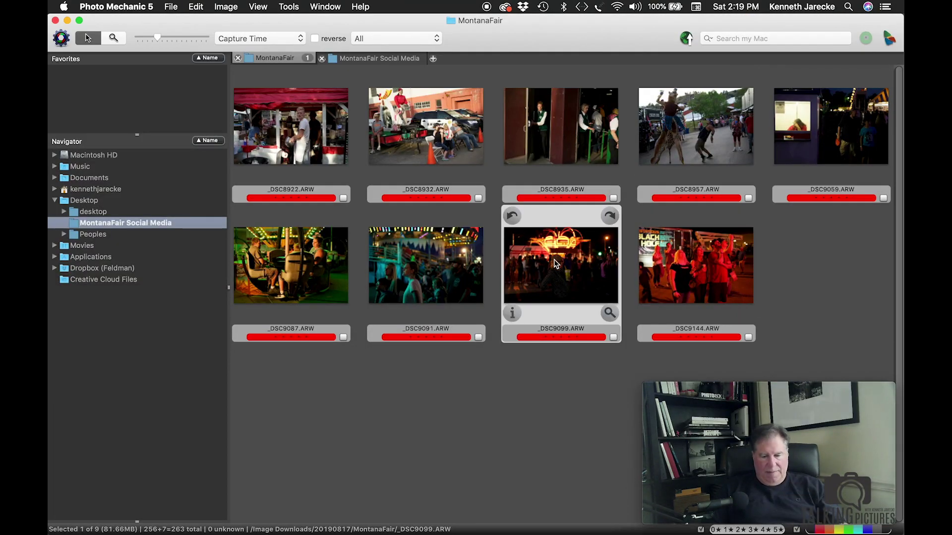
left_click_drag(593, 41, 491, 42)
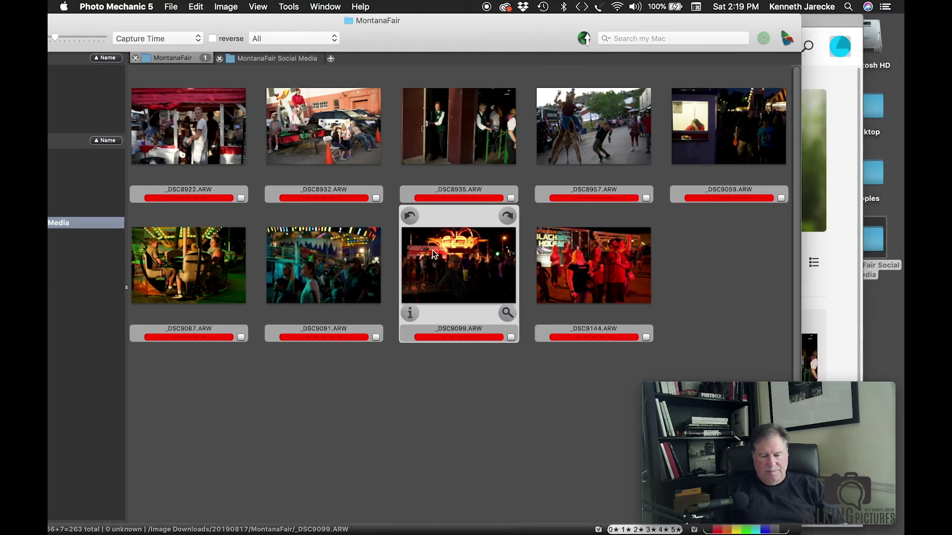
left_click_drag(665, 22, 553, 6)
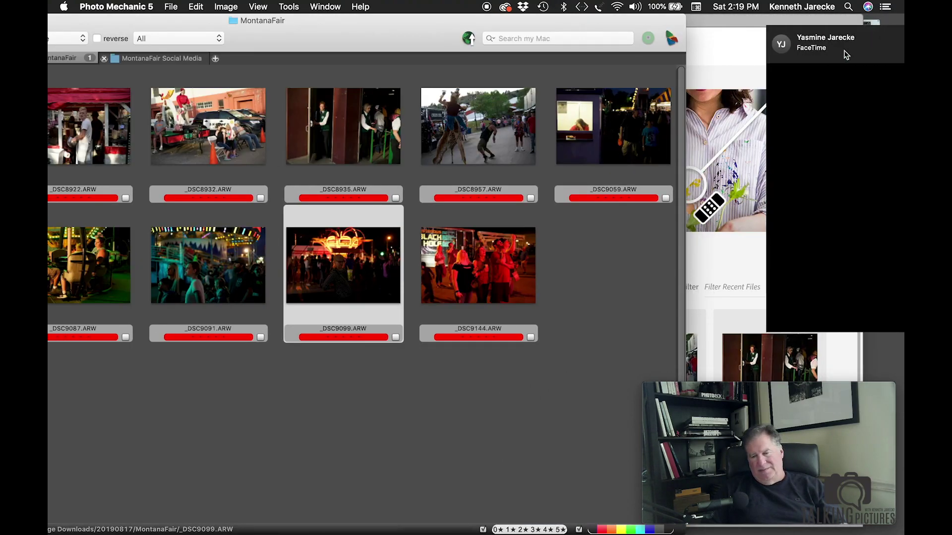
left_click(862, 54)
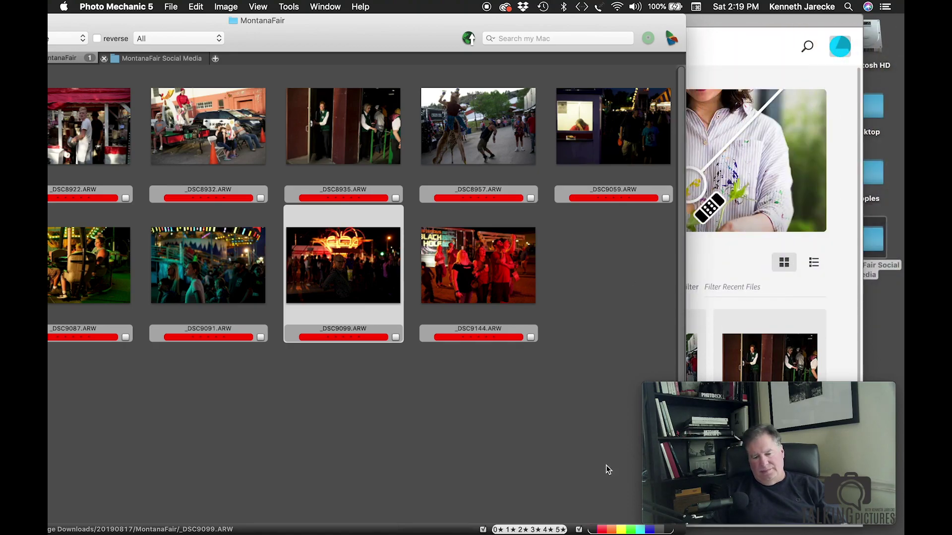
Include the magenta-tagged photos in the contact sheet, and move the red color class from _DSC9099.ARW to _DSC9100.ARW
left_click(591, 530)
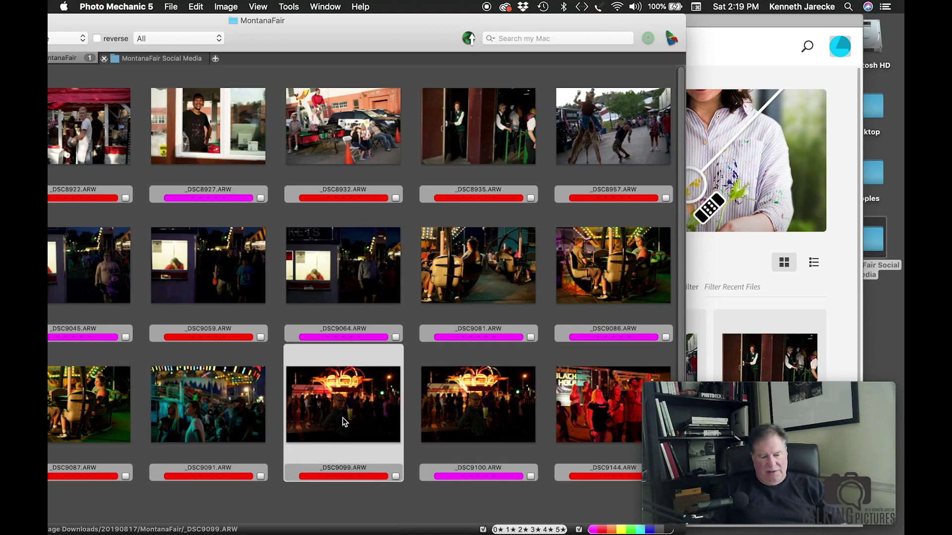
key("0")
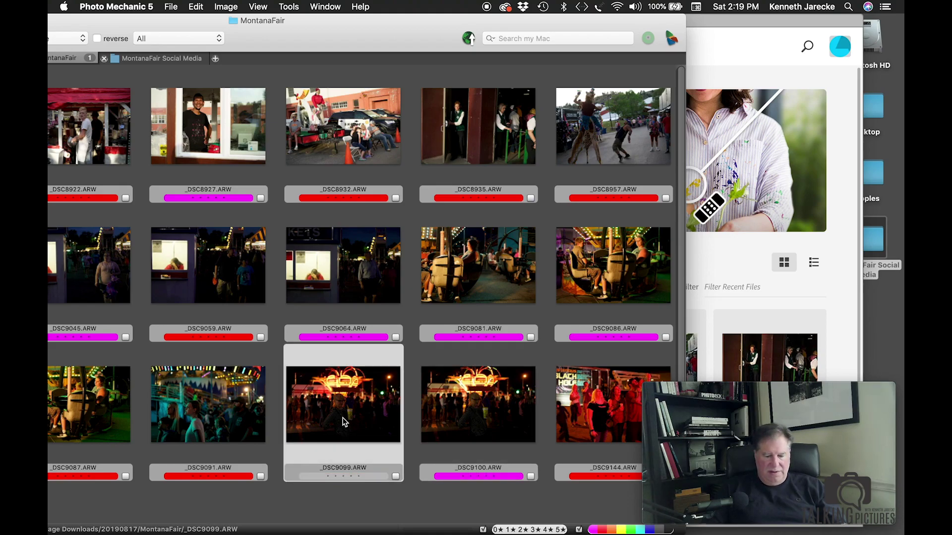
left_click(466, 404)
key("1")
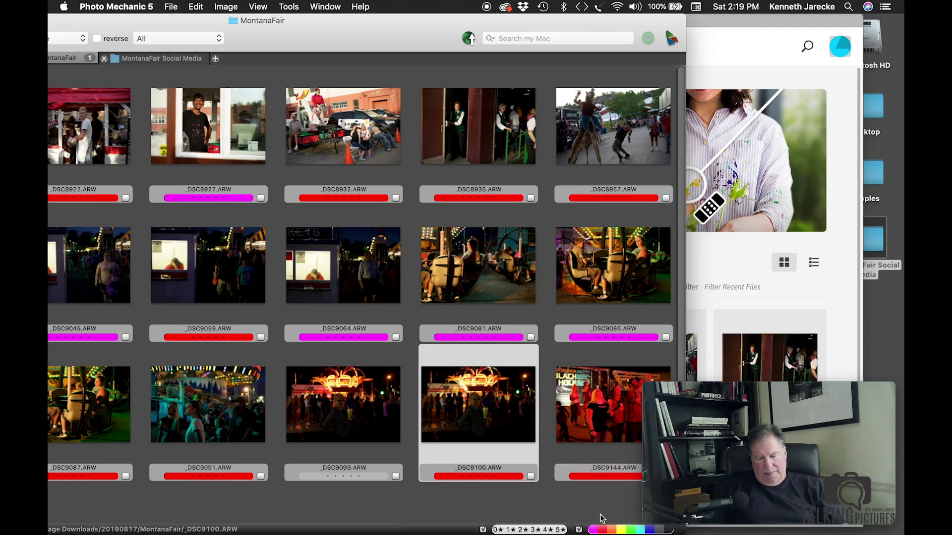
Hide the magenta-tagged photos and open _DSC9100.ARW in Camera Raw
left_click(594, 530)
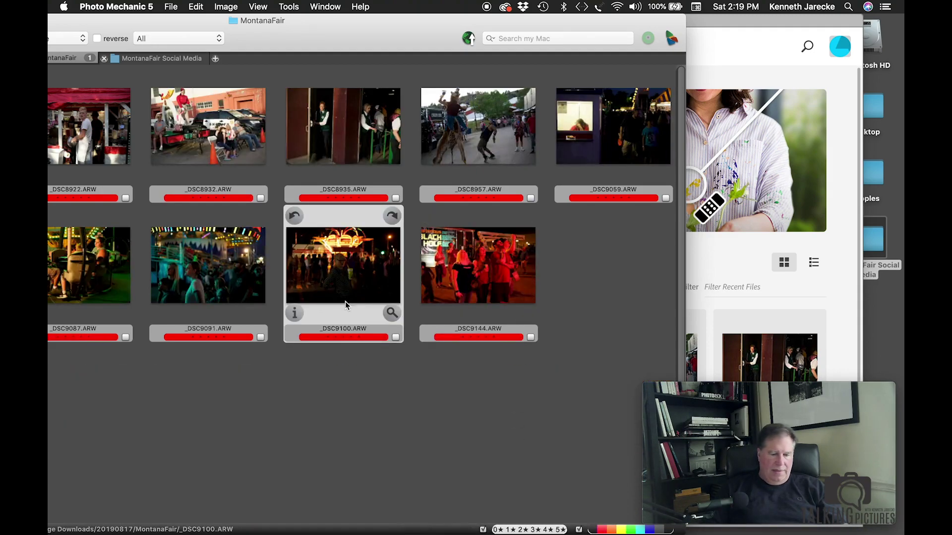
key("super+e")
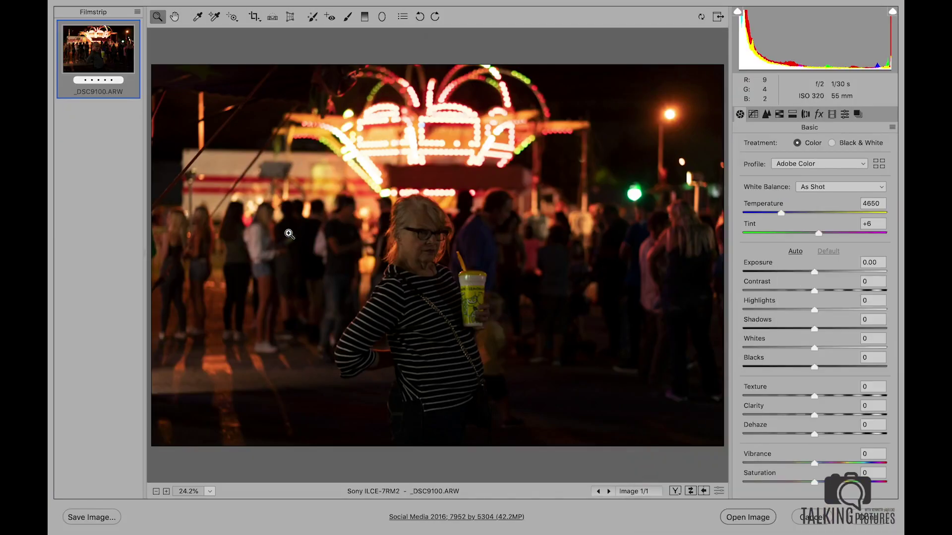
Examine the sharpness of the woman's face and glasses up close, and the composition of the whole picture
left_click_drag(426, 242, 512, 223)
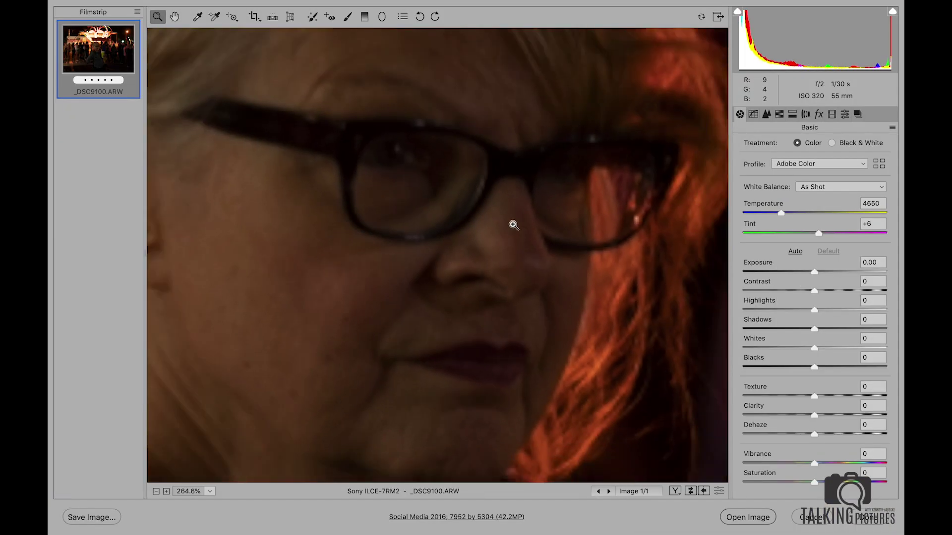
left_click(446, 302, "alt")
left_click(446, 302, "alt")
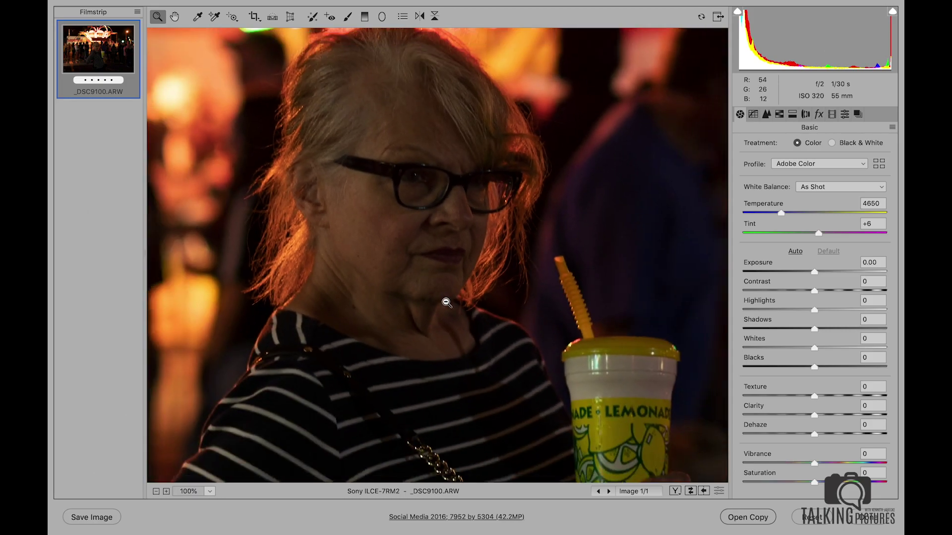
left_click(446, 301, "alt")
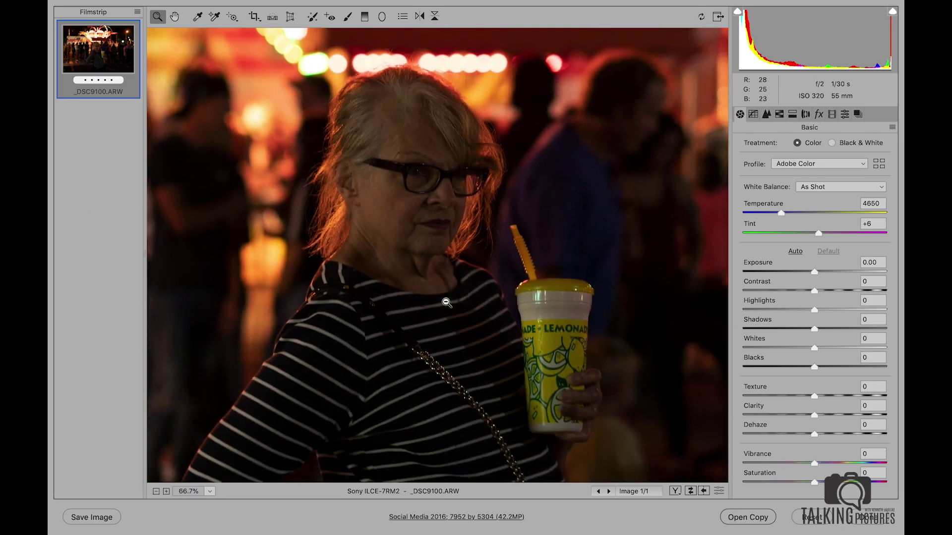
left_click(446, 302, "alt")
left_click(446, 301, "alt")
left_click(446, 302, "alt")
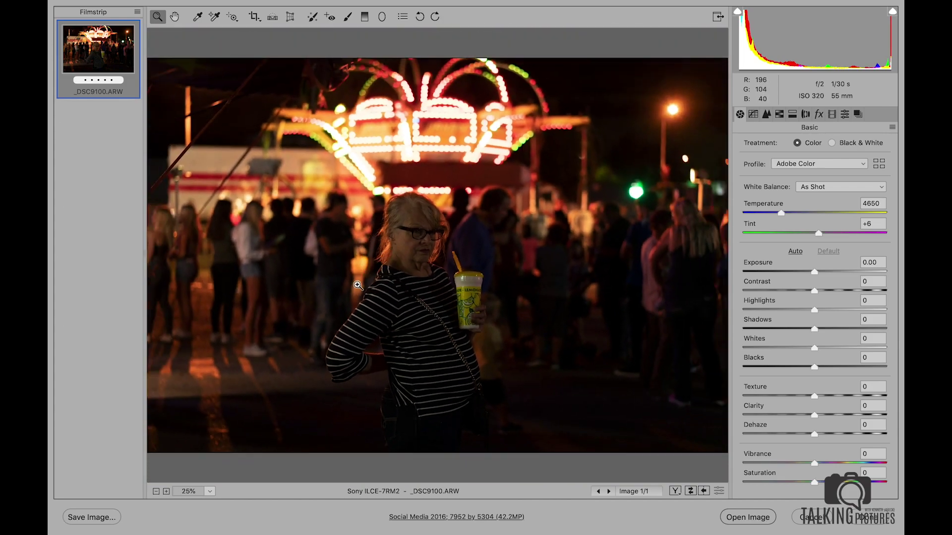
left_click(448, 288, "alt")
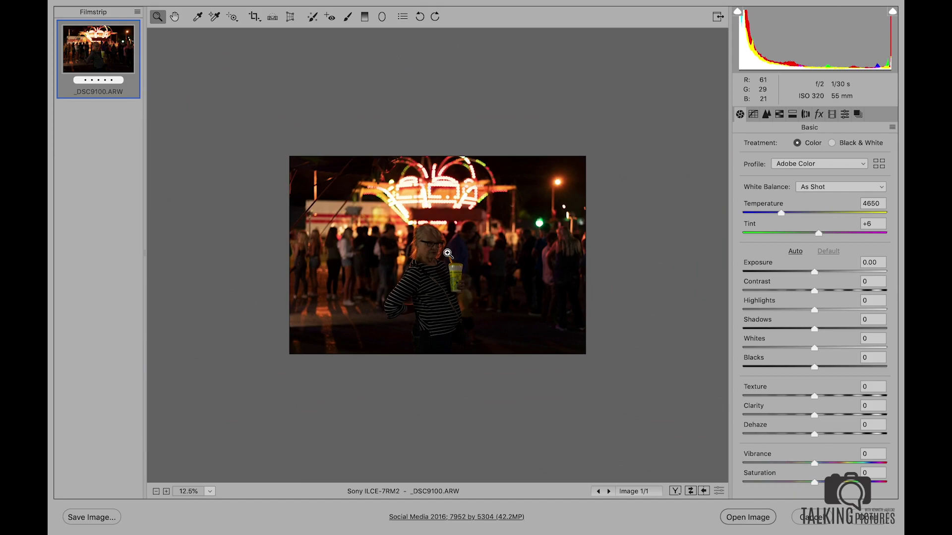
left_click(447, 253)
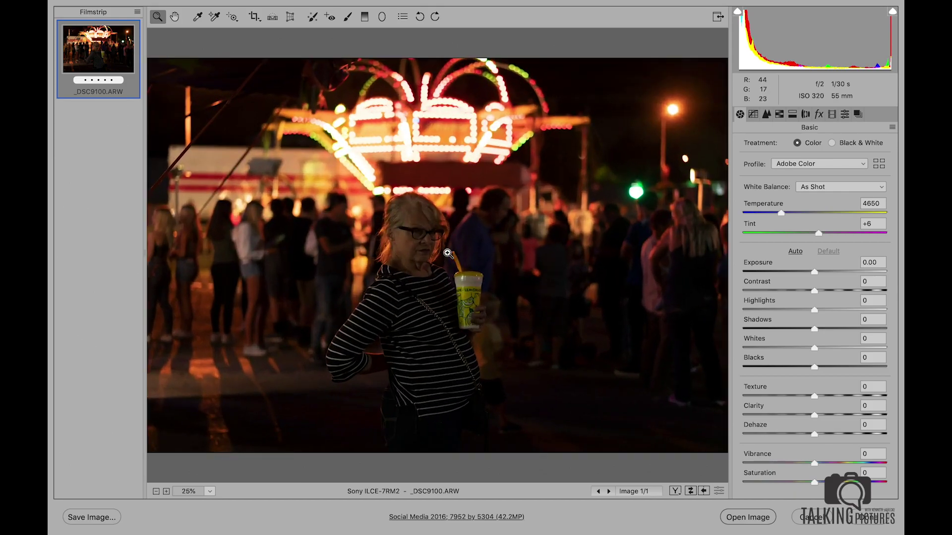
left_click(447, 253, "alt")
left_click(381, 17)
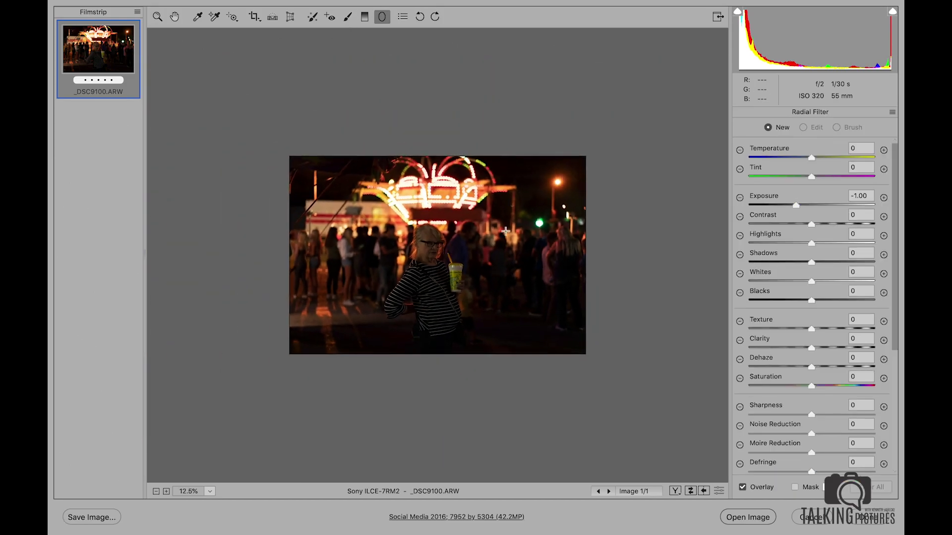
left_click_drag(553, 310, 322, 211)
left_click_drag(225, 267, 230, 142)
left_click(157, 15)
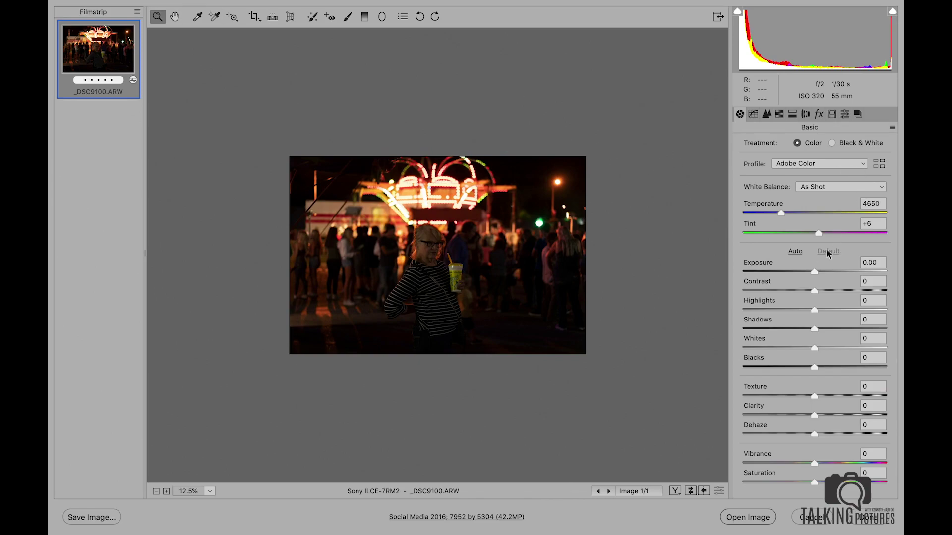
Set Highlights to -18, Whites to -22 and Shadows to +36 for the carnival photo
left_click(802, 309)
left_click(799, 348)
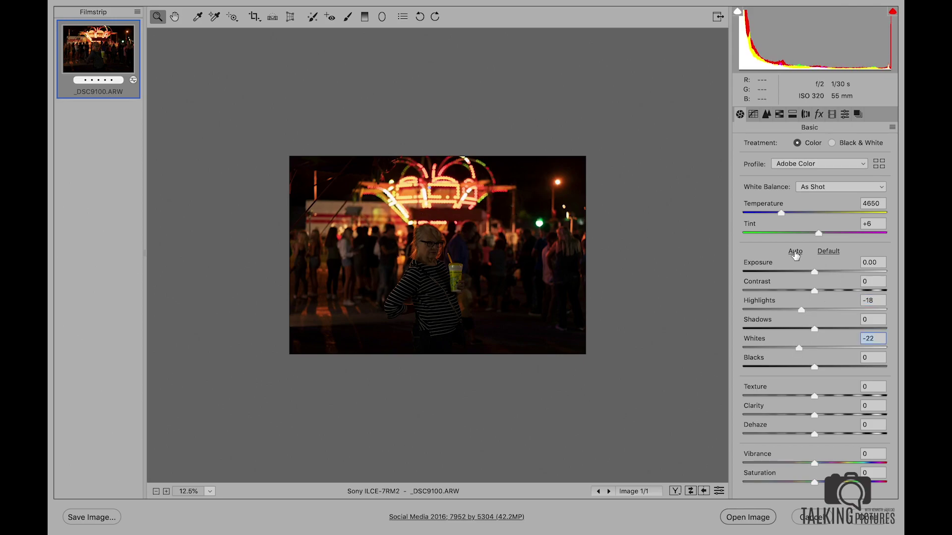
left_click(840, 327)
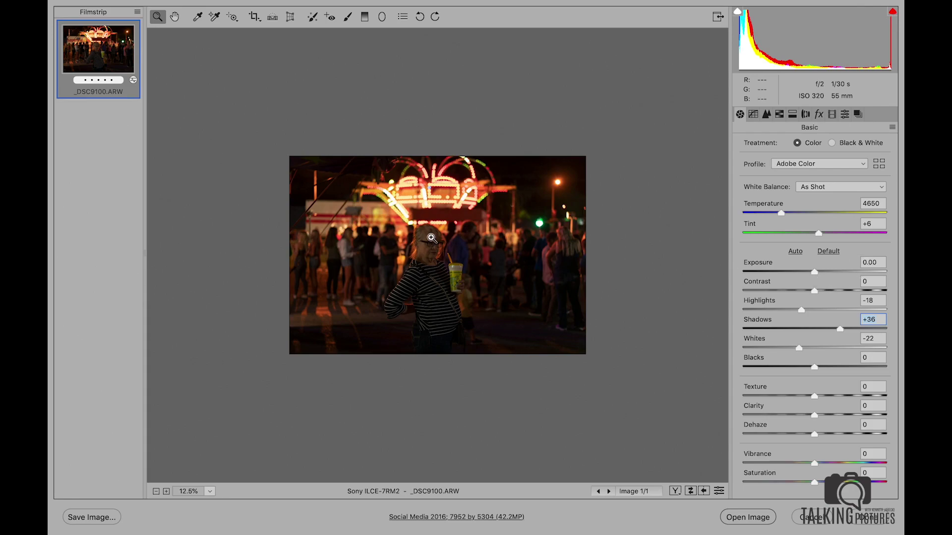
Brighten the woman's face by setting Exposure to +0.95 and Contrast to +23
left_click_drag(431, 238, 493, 227)
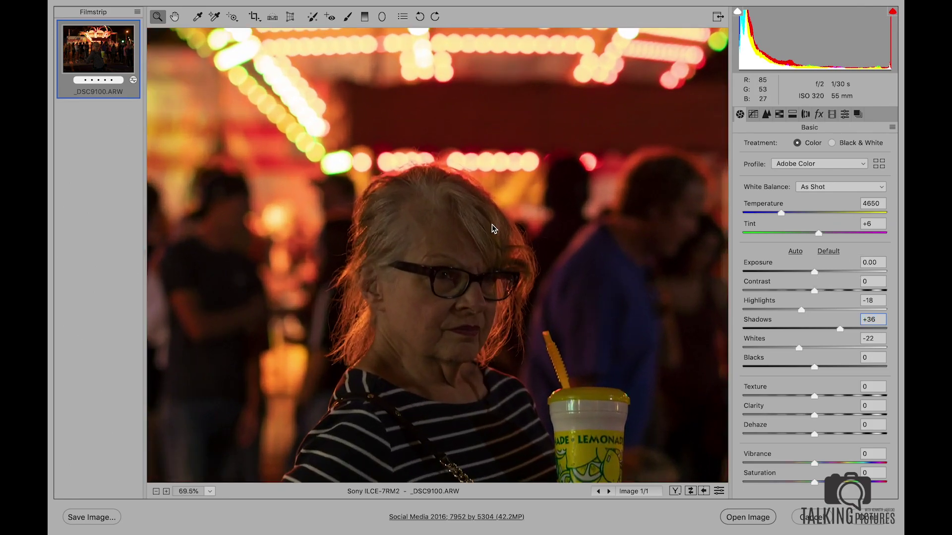
left_click_drag(816, 271, 824, 272)
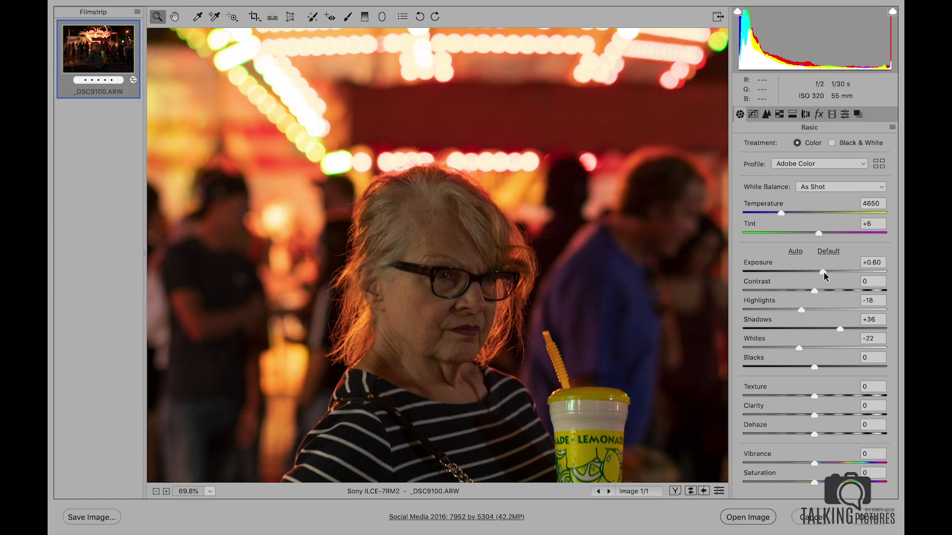
left_click_drag(823, 272, 824, 272)
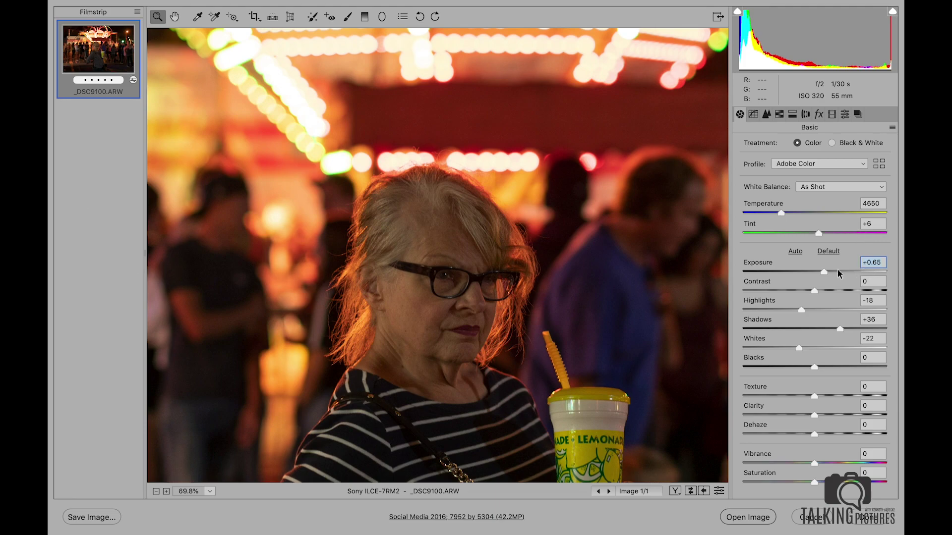
left_click_drag(825, 271, 825, 272)
left_click(824, 290)
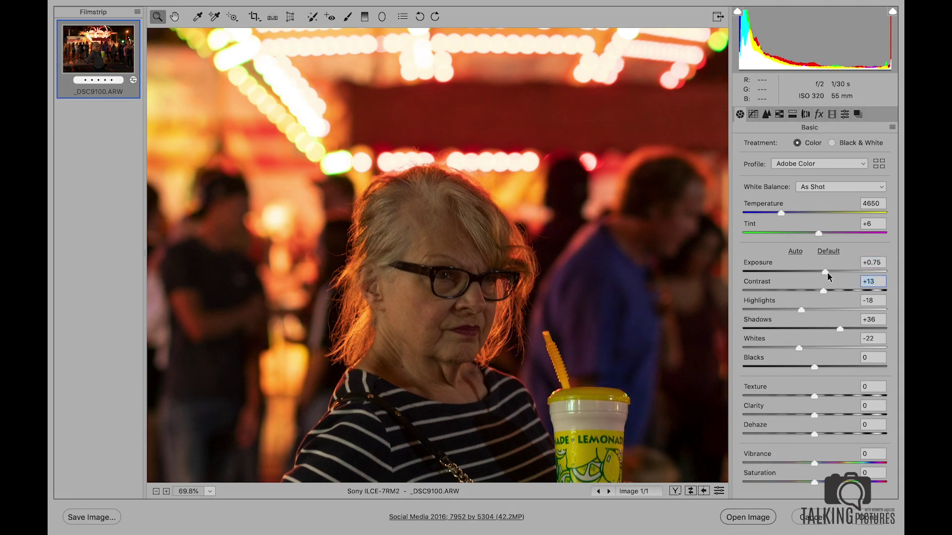
left_click_drag(824, 272, 827, 272)
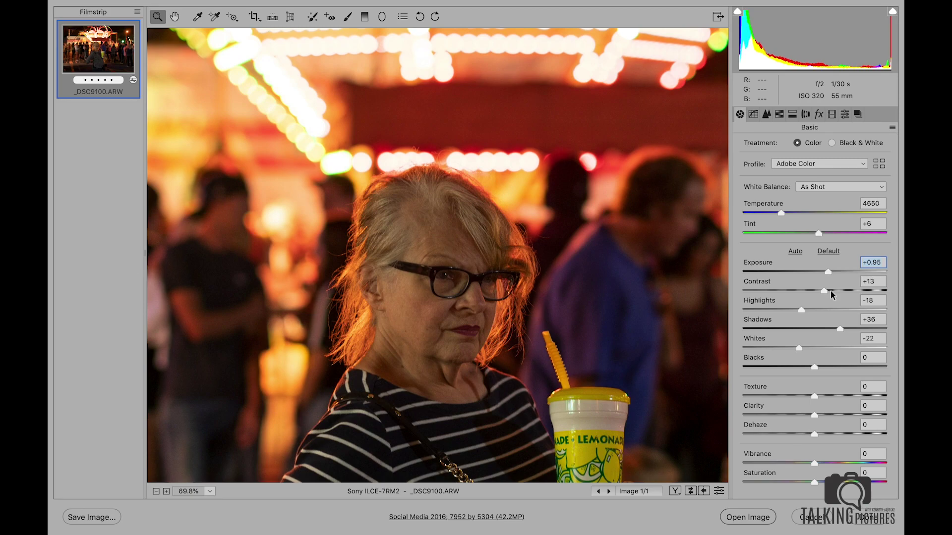
left_click(830, 290)
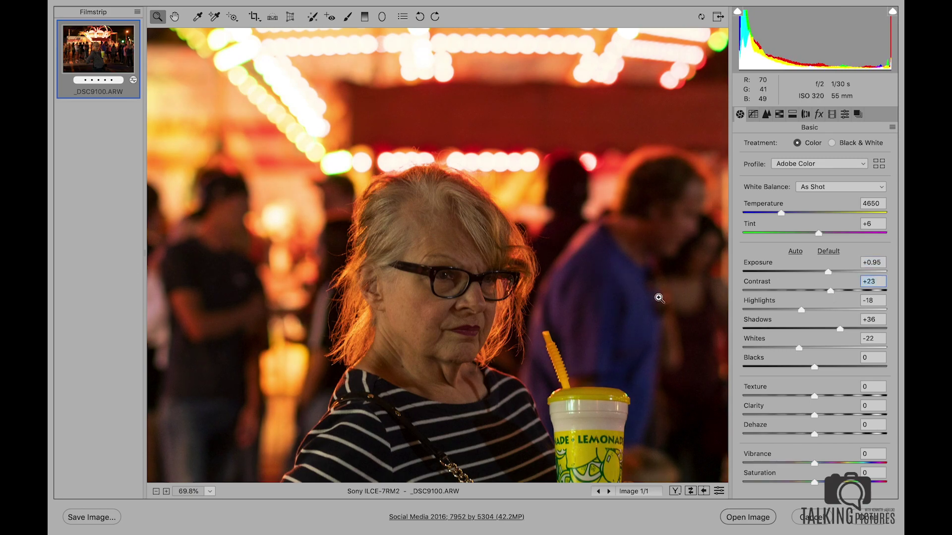
Examine the tonal balance between the woman and the lit carnival ride across the whole picture
left_click(633, 306, "alt")
left_click(633, 305, "alt")
left_click(634, 306, "alt")
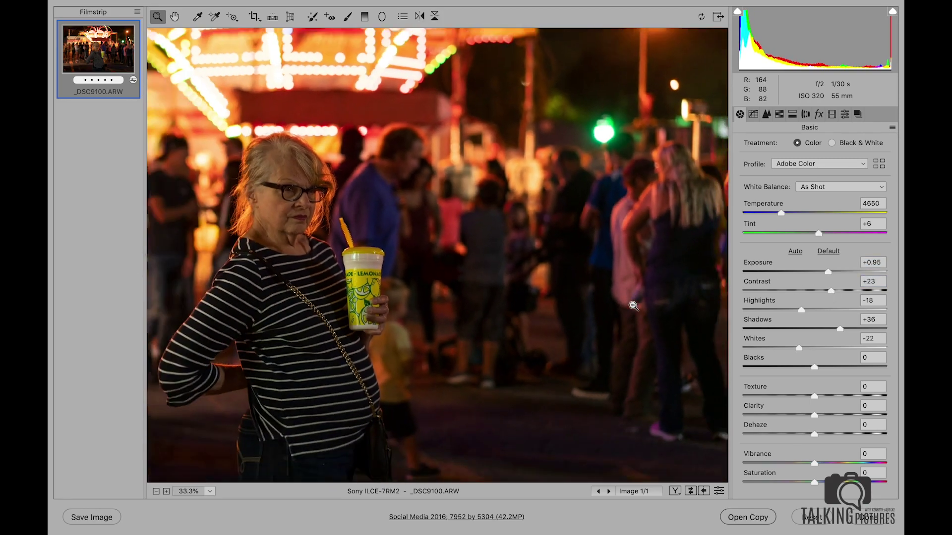
left_click(633, 306, "alt")
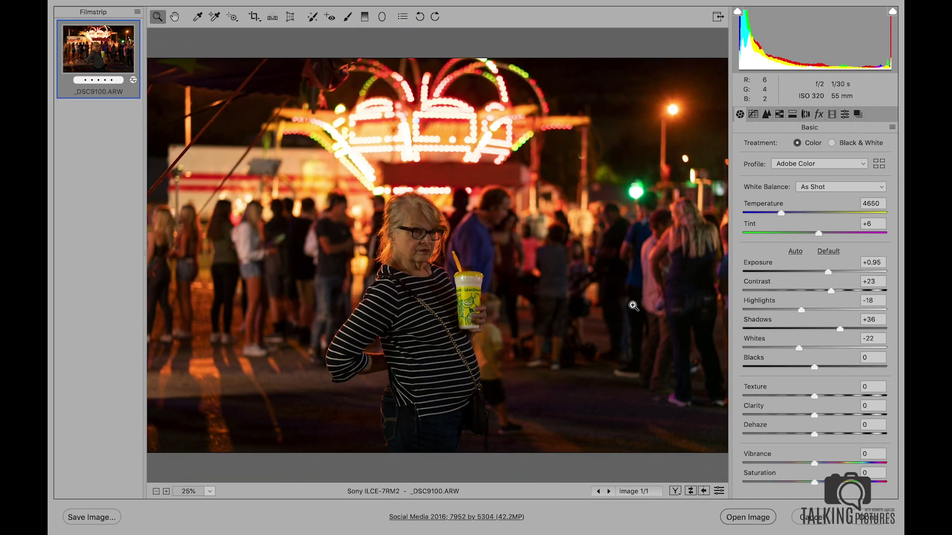
left_click(537, 256, "alt")
left_click(472, 223, "alt")
left_click(444, 249)
left_click(444, 249)
Warm the white balance to a Temperature of 5550 and set the Tint to +3, judging the woman's skin tone
left_click_drag(778, 210, 793, 214)
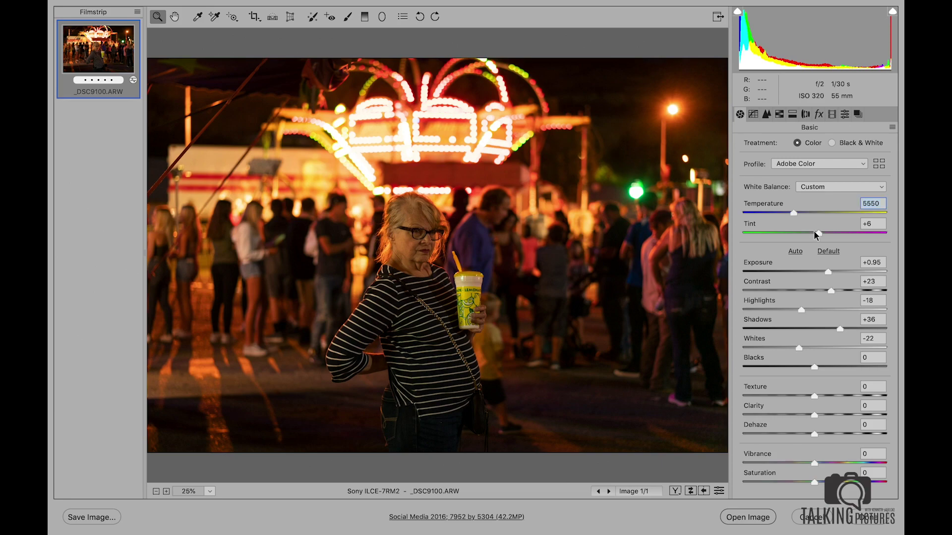
left_click_drag(818, 235, 814, 234)
left_click_drag(426, 235, 455, 226)
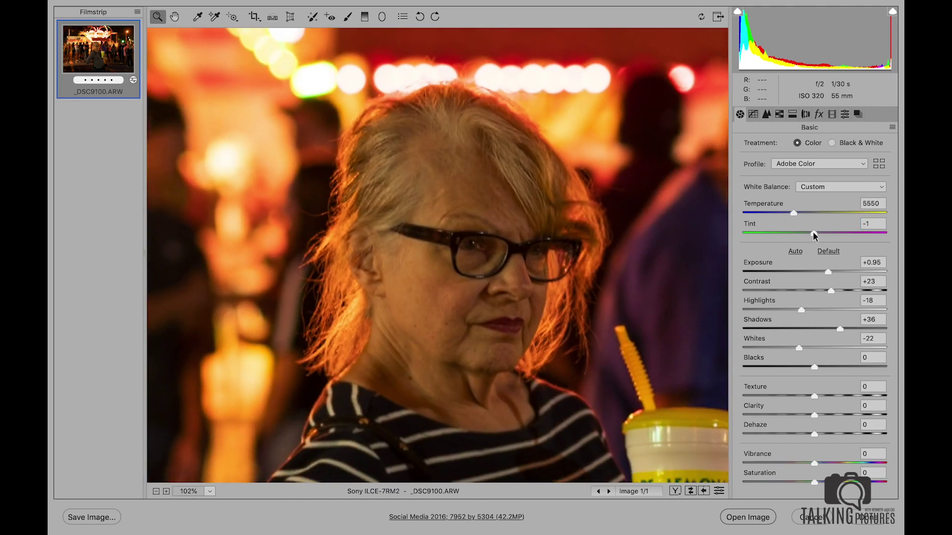
left_click_drag(813, 233, 817, 233)
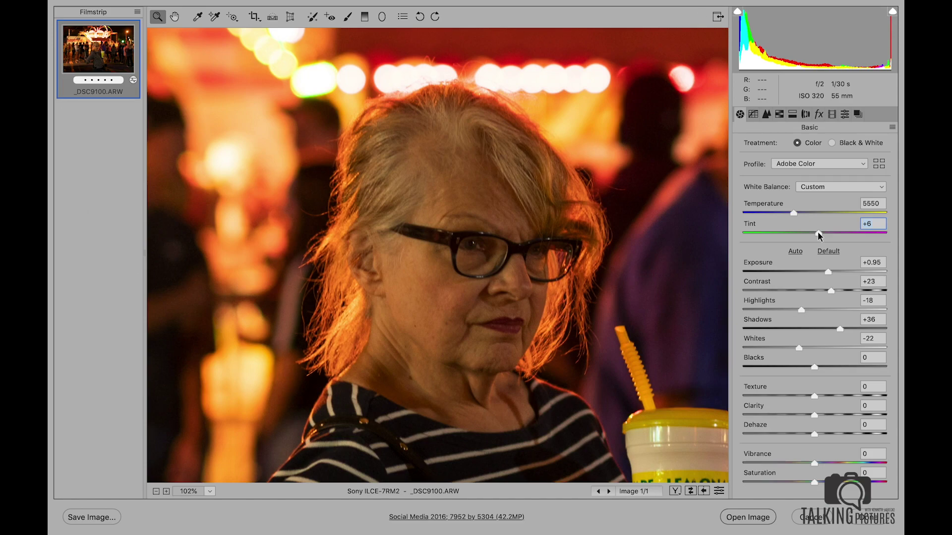
left_click_drag(818, 235, 814, 235)
Check the color on the woman and the whole scene, and set the Temperature to 5400
scroll(467, 384, "down", 1)
scroll(467, 385, "down", 1)
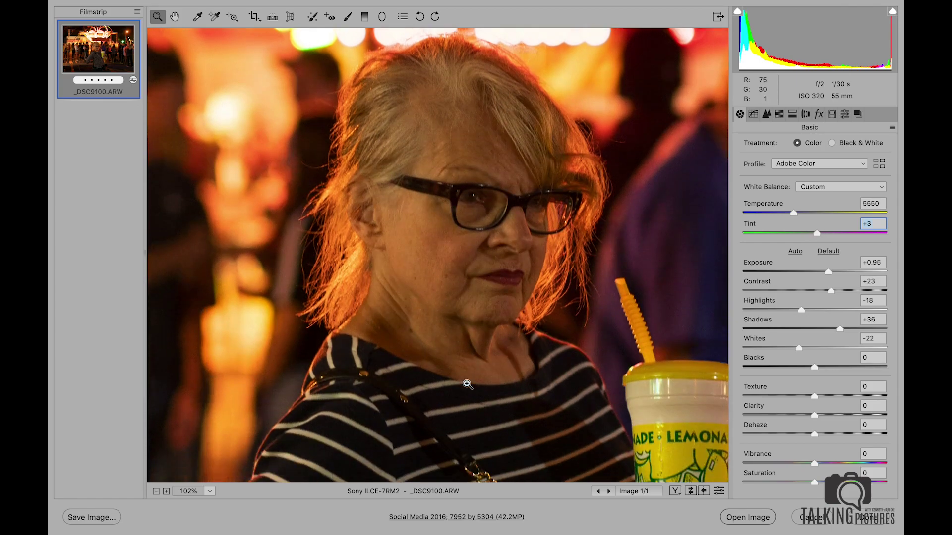
scroll(467, 384, "down", 2)
scroll(467, 384, "down", 1)
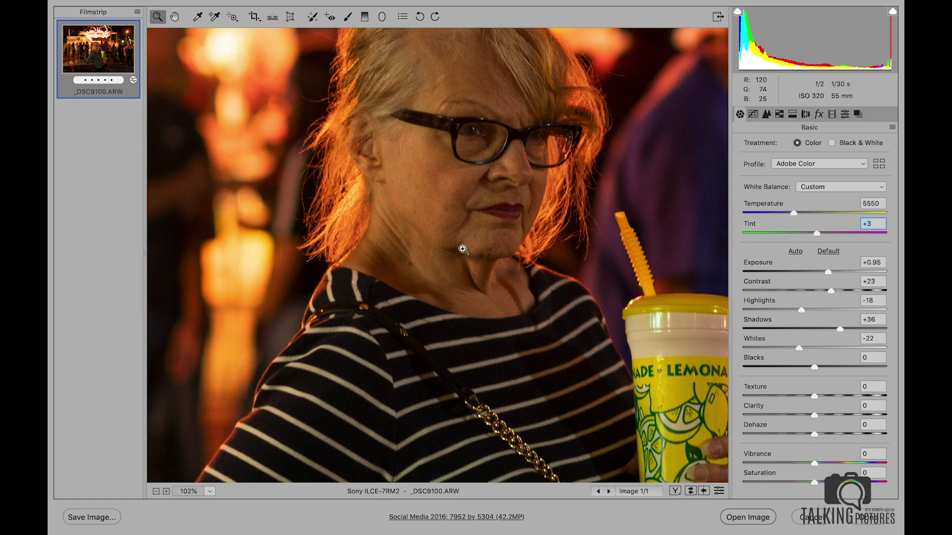
left_click(464, 250, "alt")
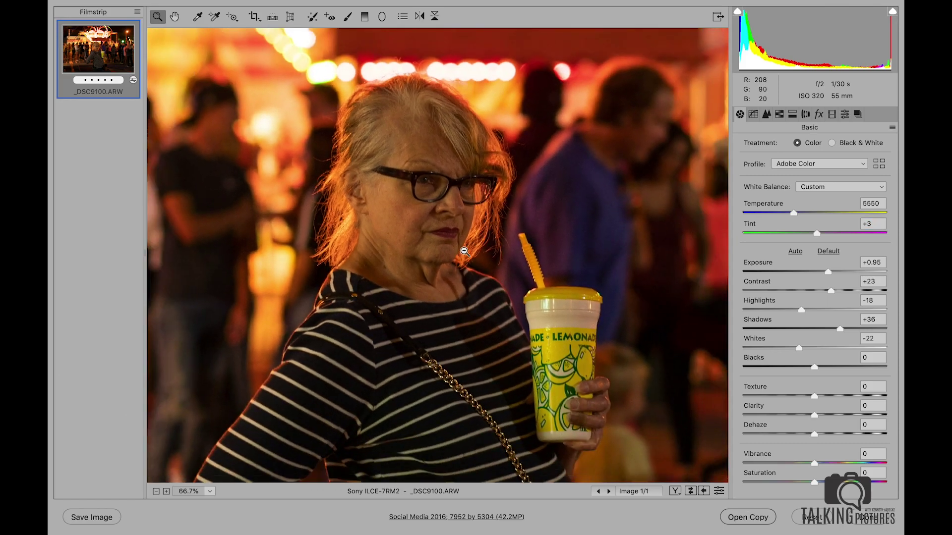
left_click(465, 251, "alt")
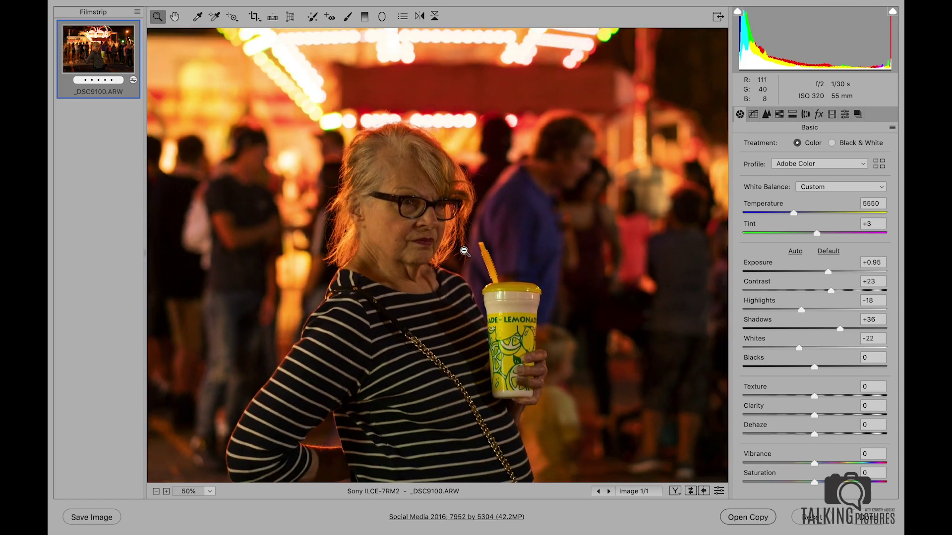
left_click(465, 252, "alt")
left_click(465, 251, "alt")
left_click(465, 252, "alt")
left_click(463, 249)
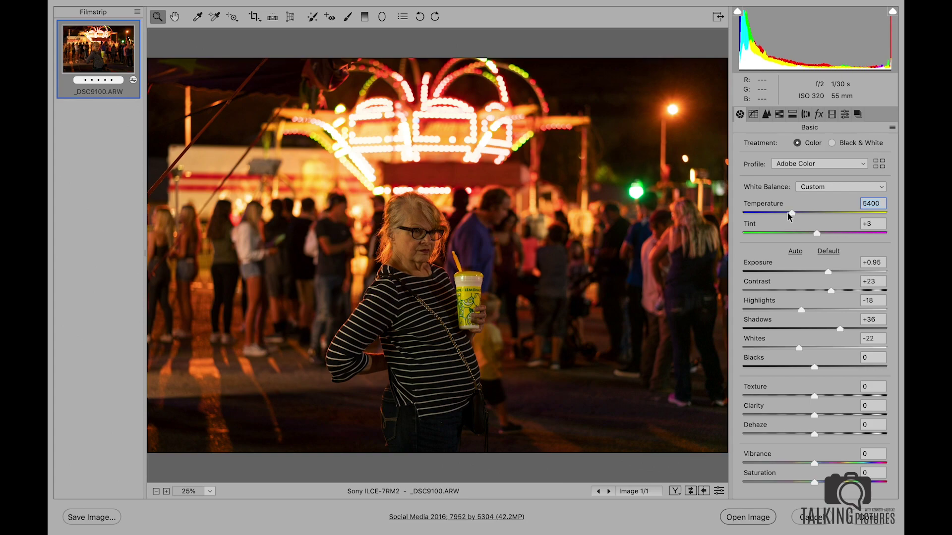
Set Highlights to -28, raise Shadows slightly and open the photo in Photoshop
left_click(579, 271, "alt")
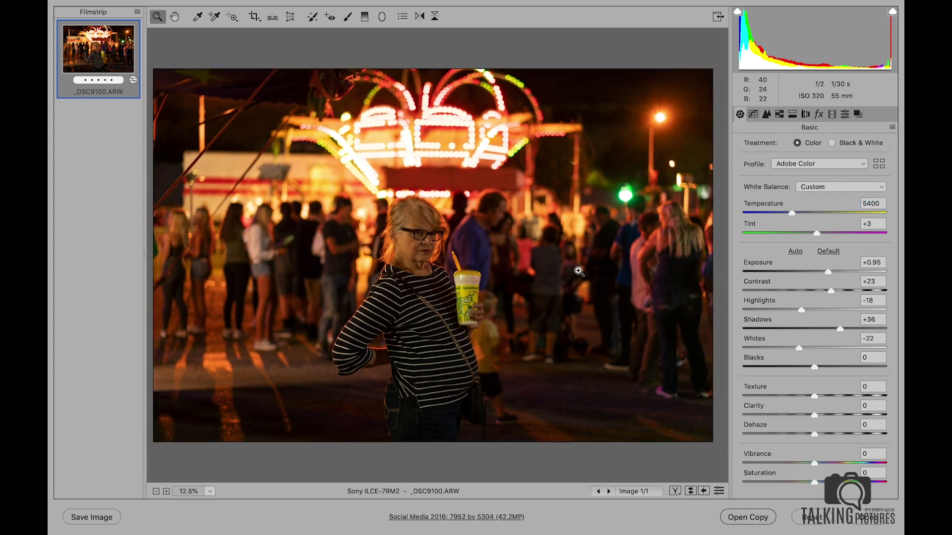
left_click(794, 309)
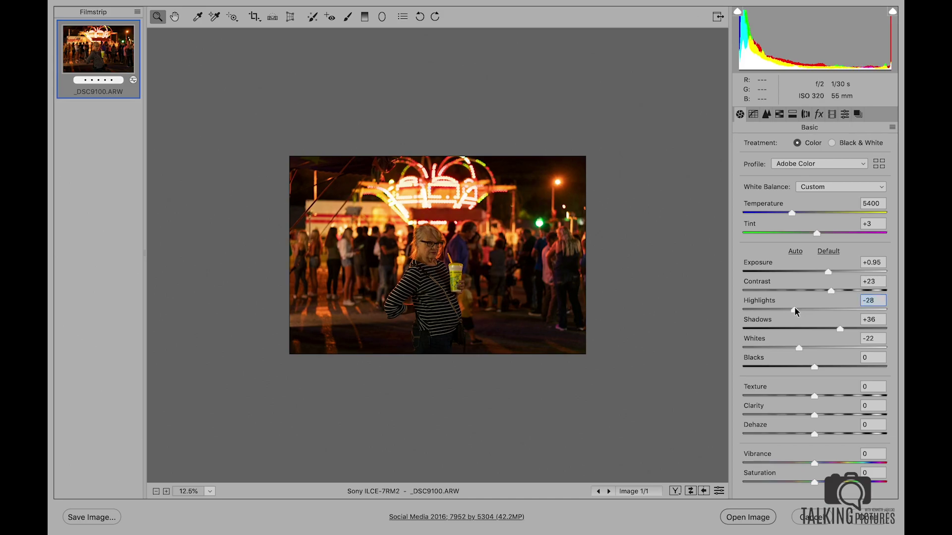
left_click_drag(841, 329, 845, 327)
left_click(761, 519)
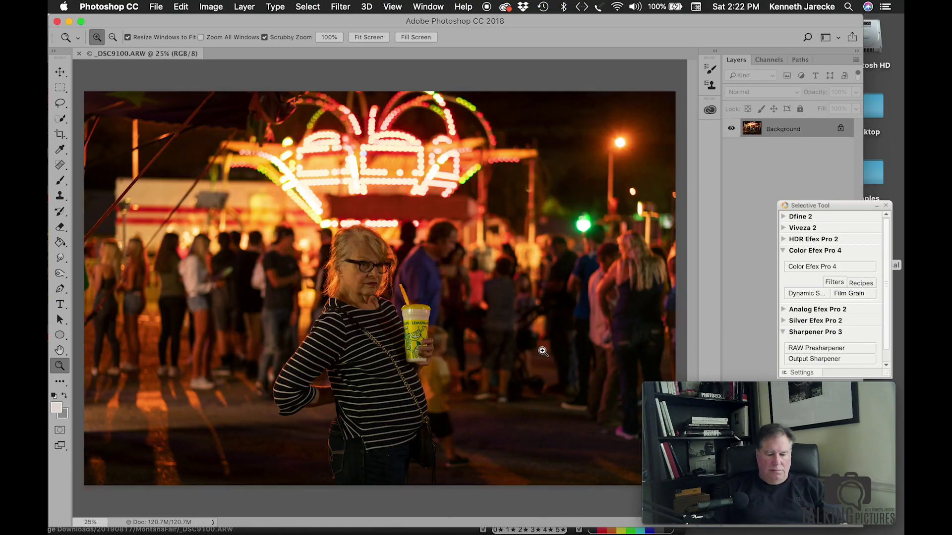
Lighten the woman's face and neck at 100% view with the History Brush in Screen mode at 6% opacity, brush sizes 200 and 175
key("f")
double_click(58, 355)
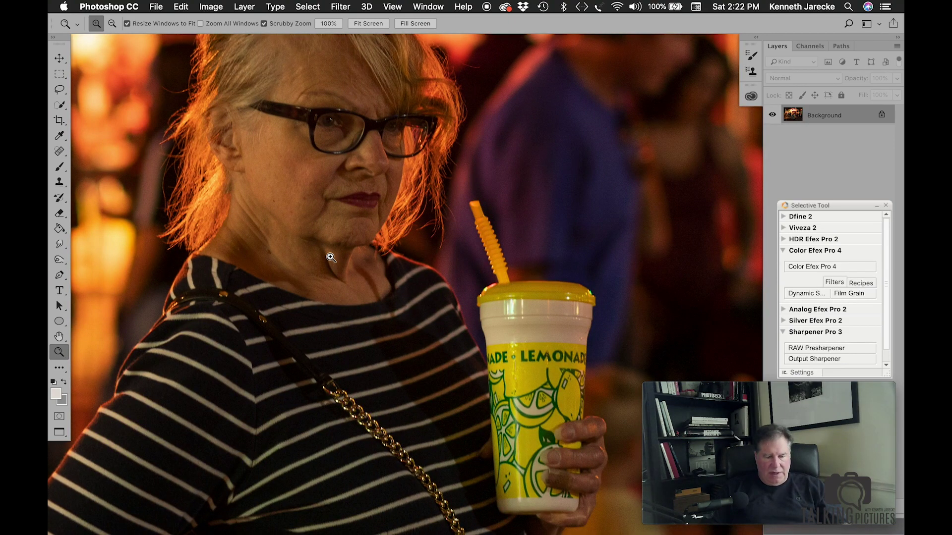
scroll(297, 255, "up", 5)
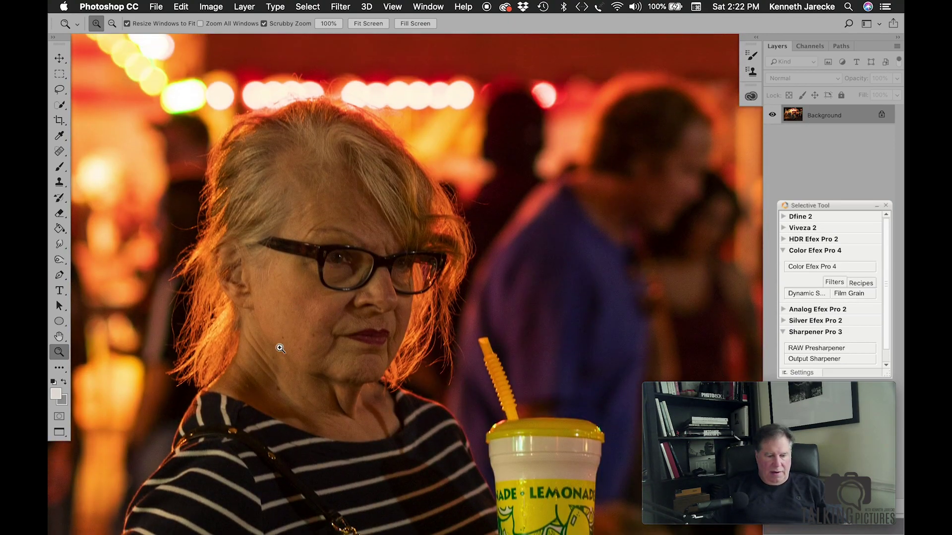
left_click(60, 198)
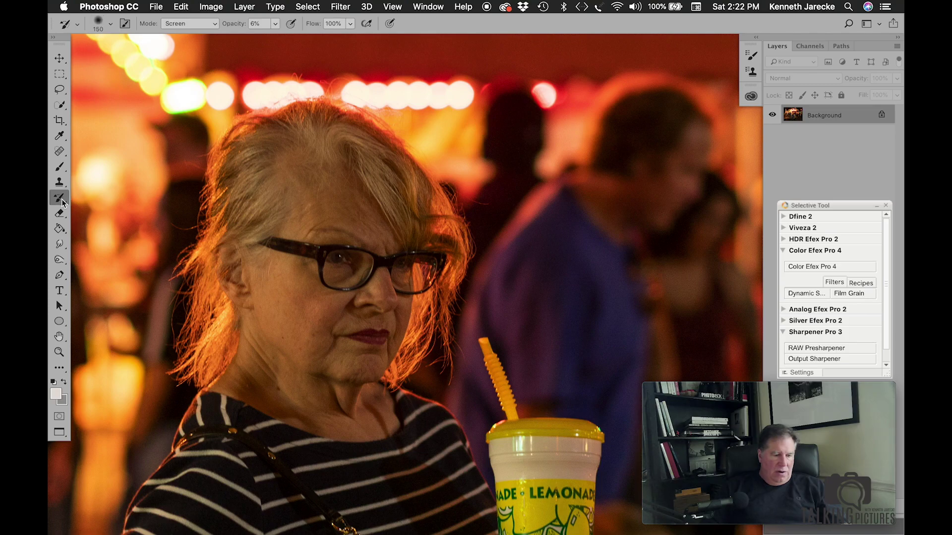
key("bracketright")
key("bracketright")
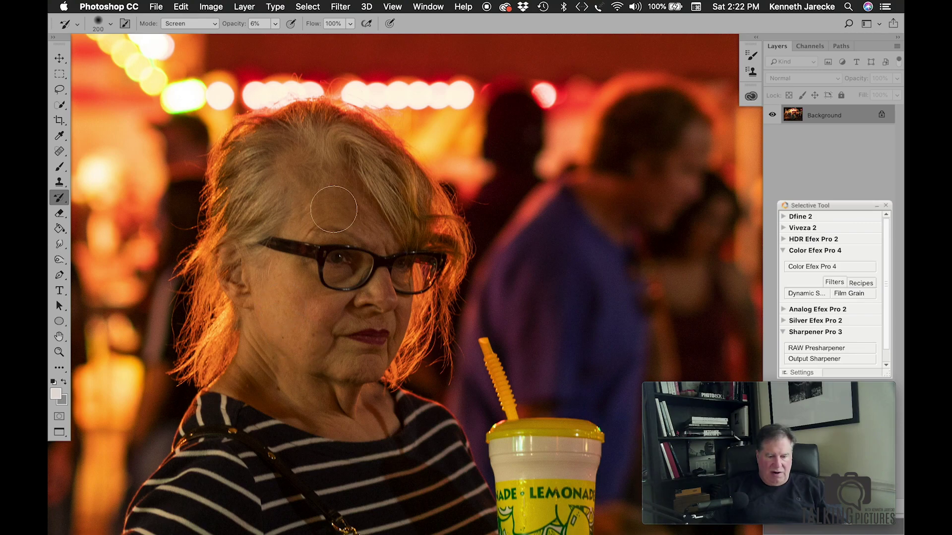
left_click_drag(347, 400, 321, 332)
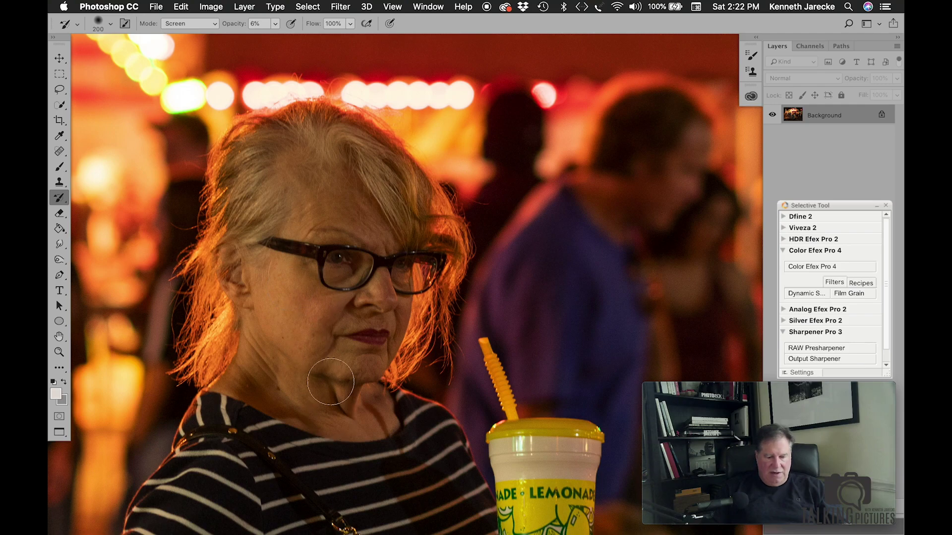
key("bracketleft")
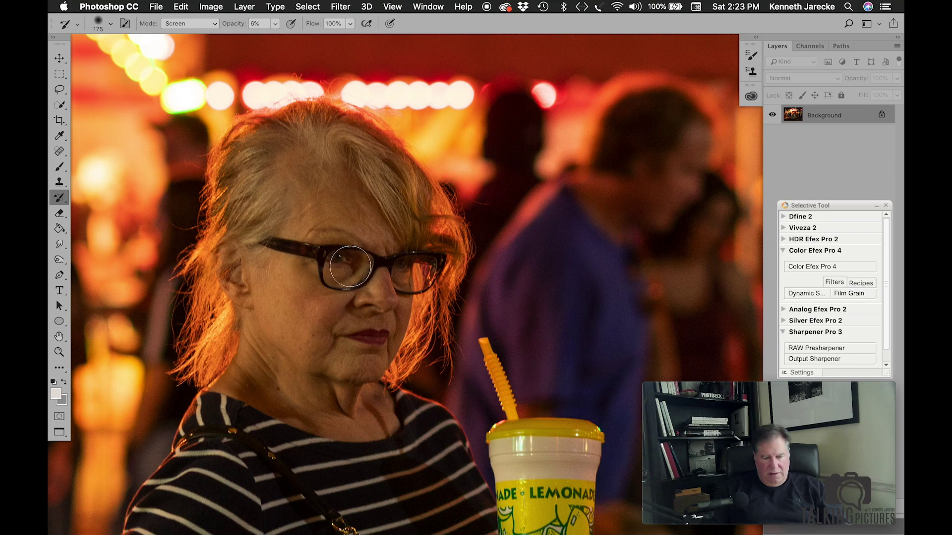
Examine the woman's face, striped shirt and lemonade cup up close, and the whole picture
scroll(367, 387, "down", 5)
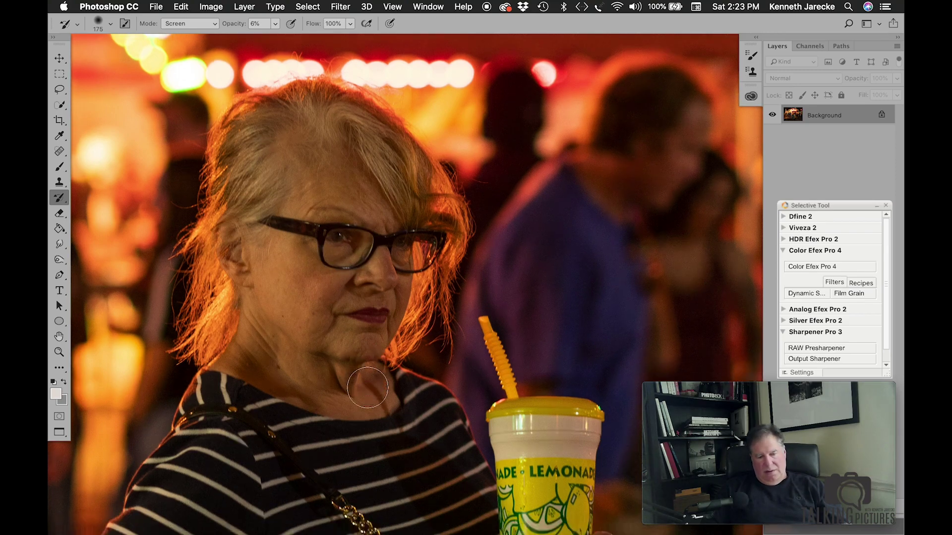
scroll(367, 387, "down", 20)
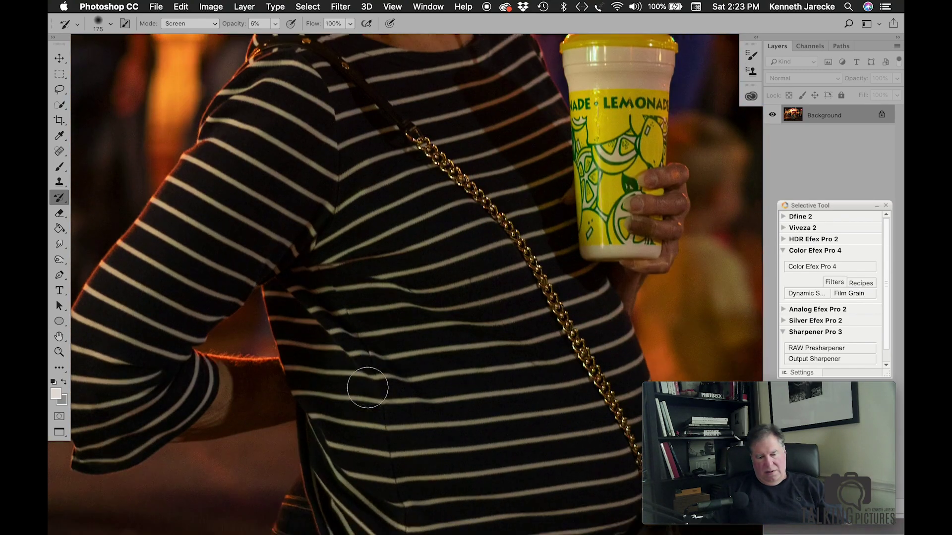
scroll(367, 388, "right", 8)
scroll(367, 388, "up", 18)
scroll(367, 387, "left", 6)
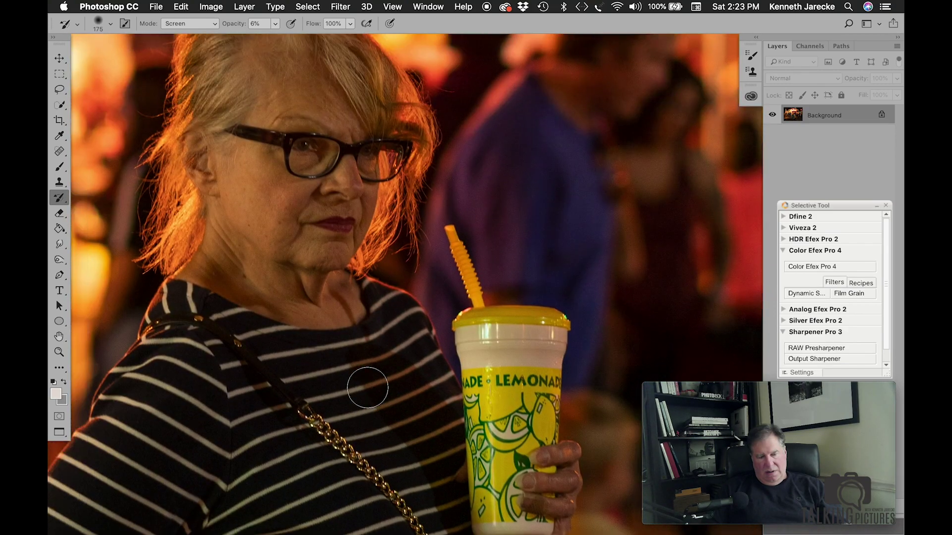
left_click(59, 352)
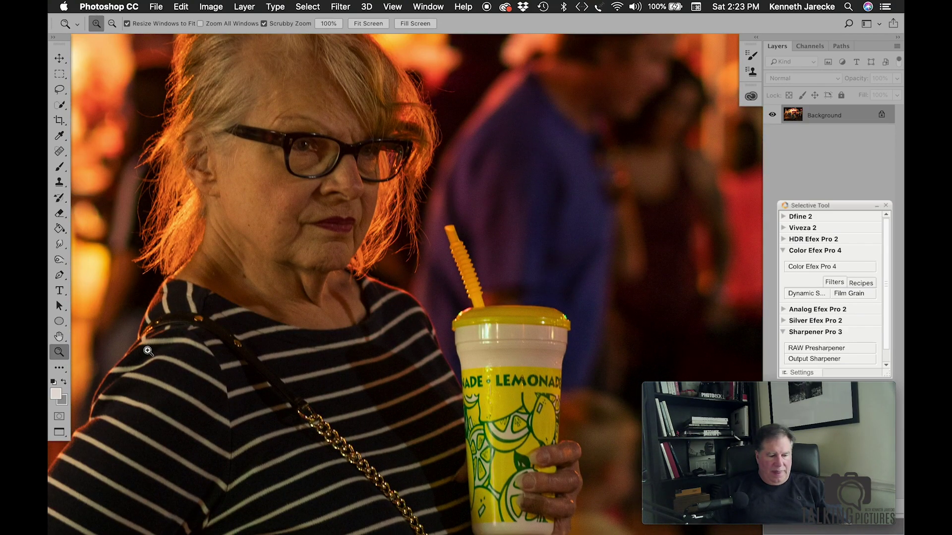
left_click(281, 375, "alt")
left_click_drag(281, 374, 267, 368)
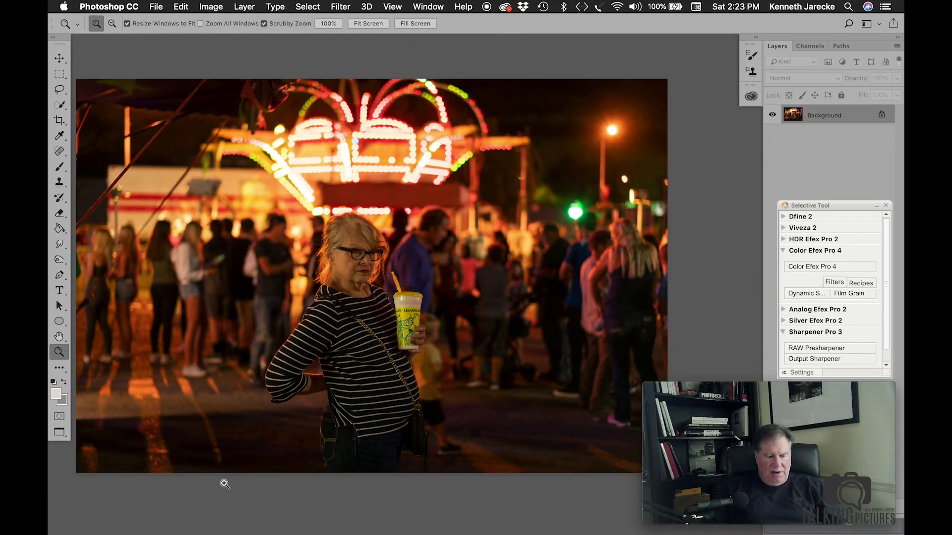
Examine the whole picture, the dark pavement in the lower right corner and the lights above the crowd
scroll(225, 483, "down", 4)
scroll(225, 483, "left", 4)
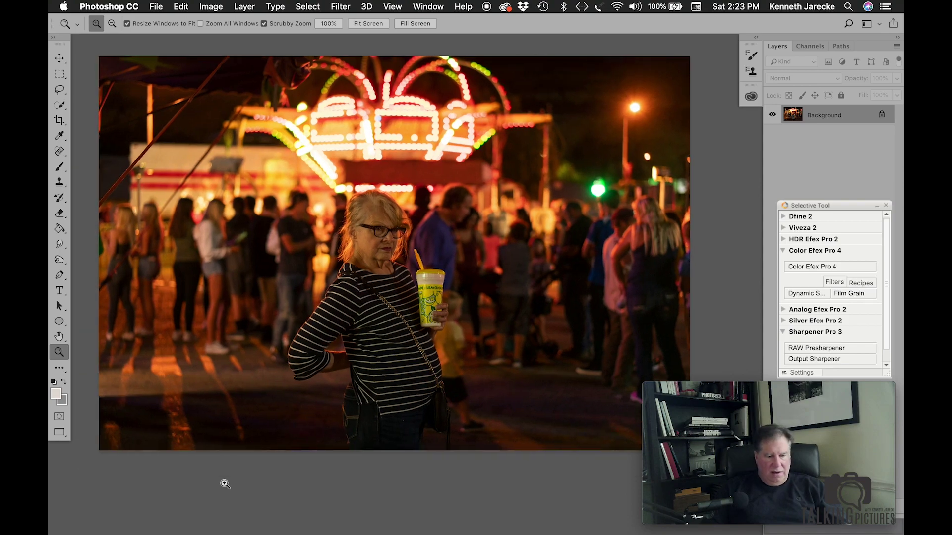
scroll(225, 483, "up", 6)
scroll(224, 484, "right", 2)
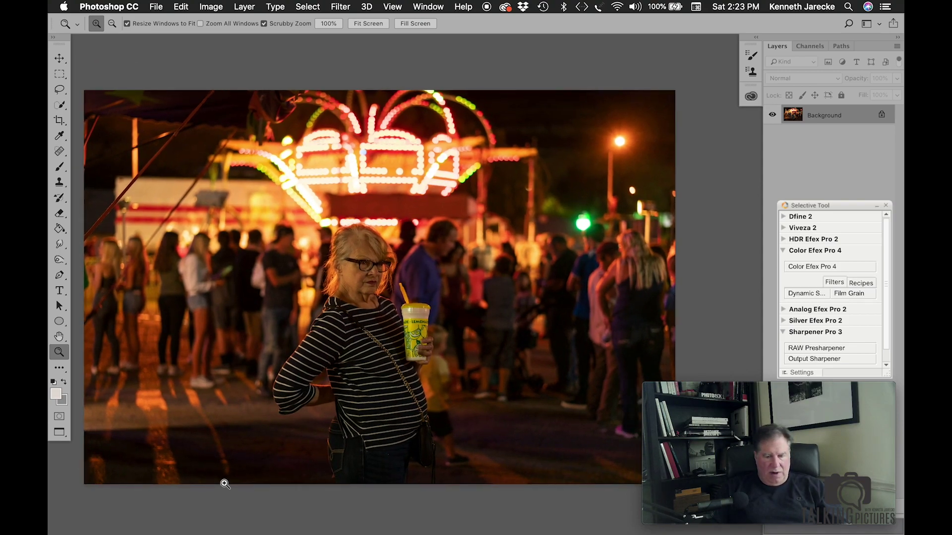
scroll(225, 484, "right", 10)
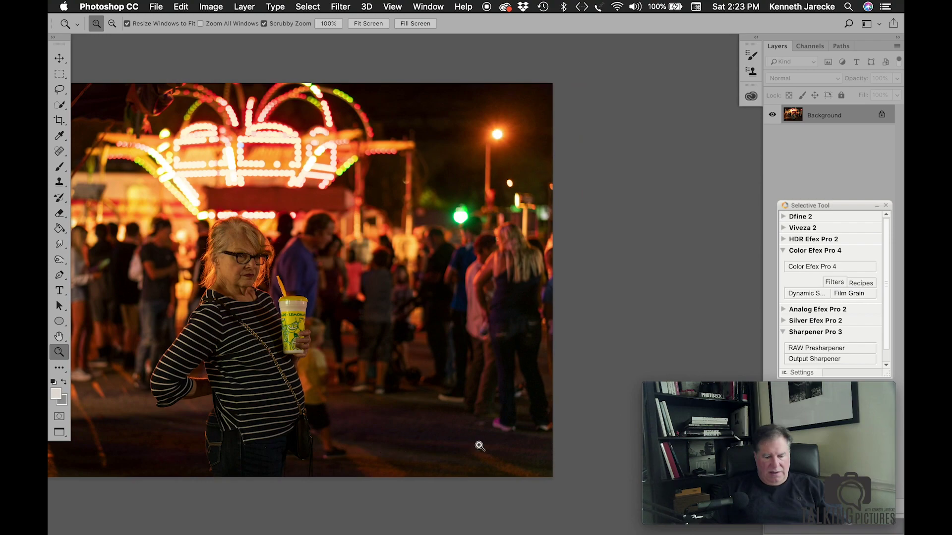
left_click_drag(486, 457, 490, 461)
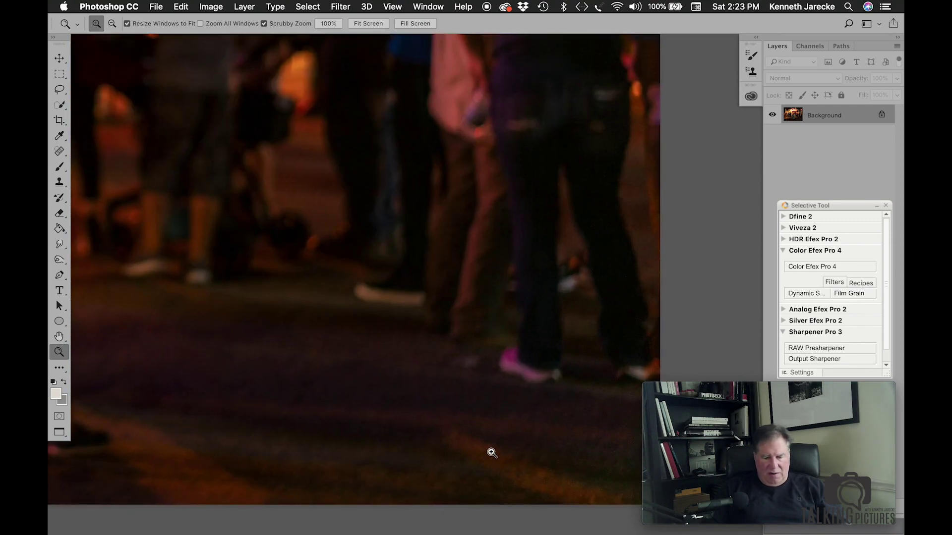
scroll(491, 453, "down", 5)
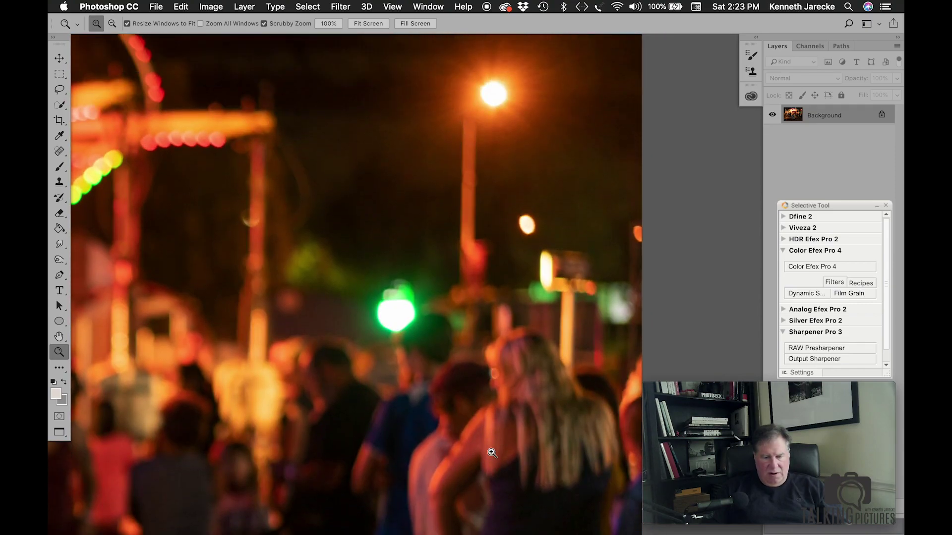
scroll(491, 453, "up", 3)
left_click_drag(492, 453, 492, 452)
scroll(491, 453, "down", 2)
scroll(491, 451, "down", 3)
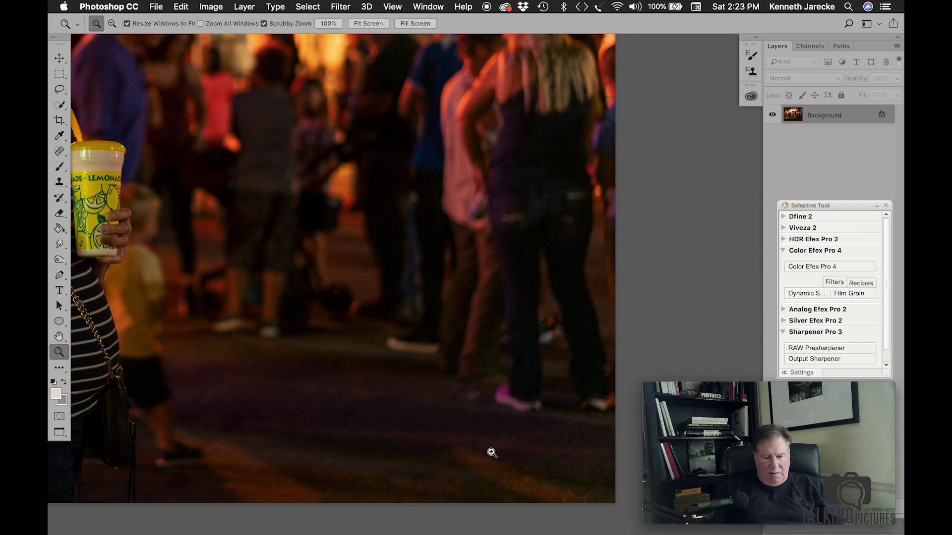
Select the History Brush at size 400 and examine the shadowed crowd and pavement beside the woman
left_click(58, 198)
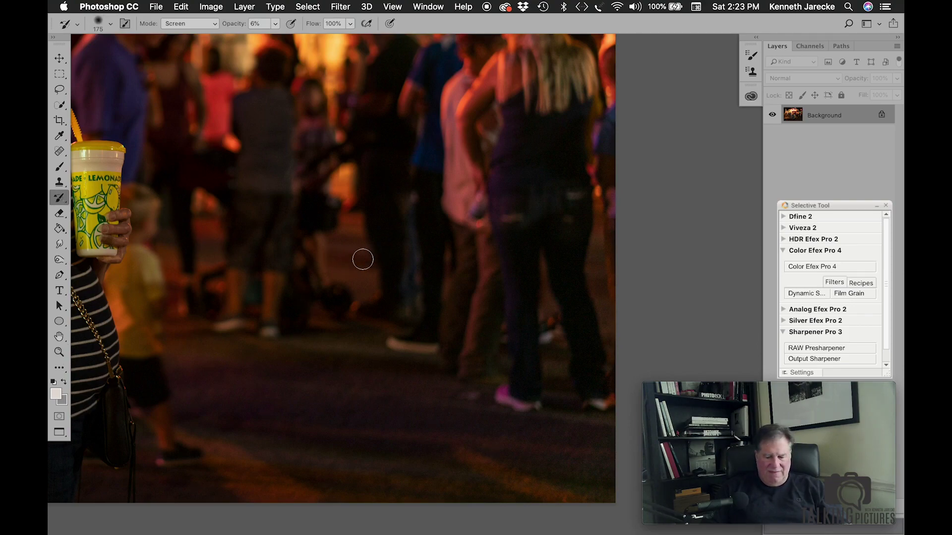
key("bracketright")
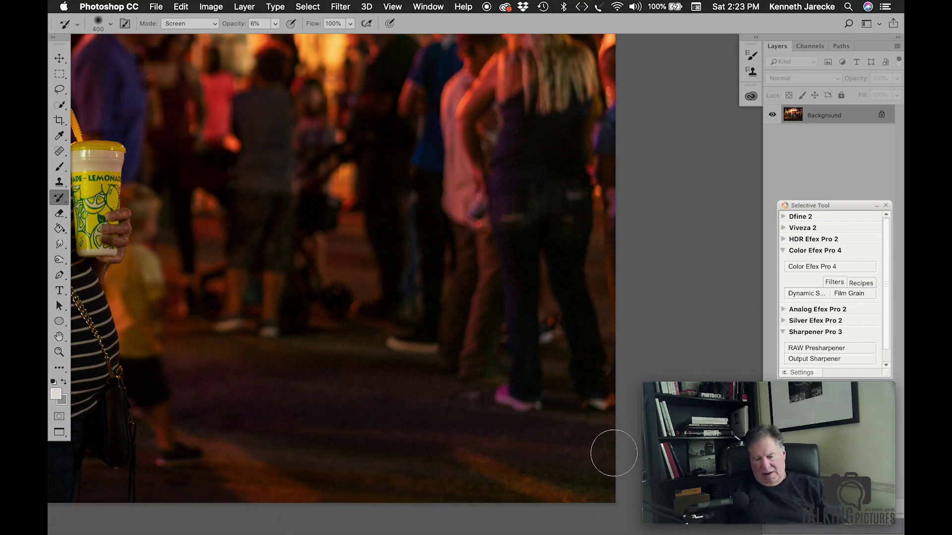
scroll(525, 363, "up", 3)
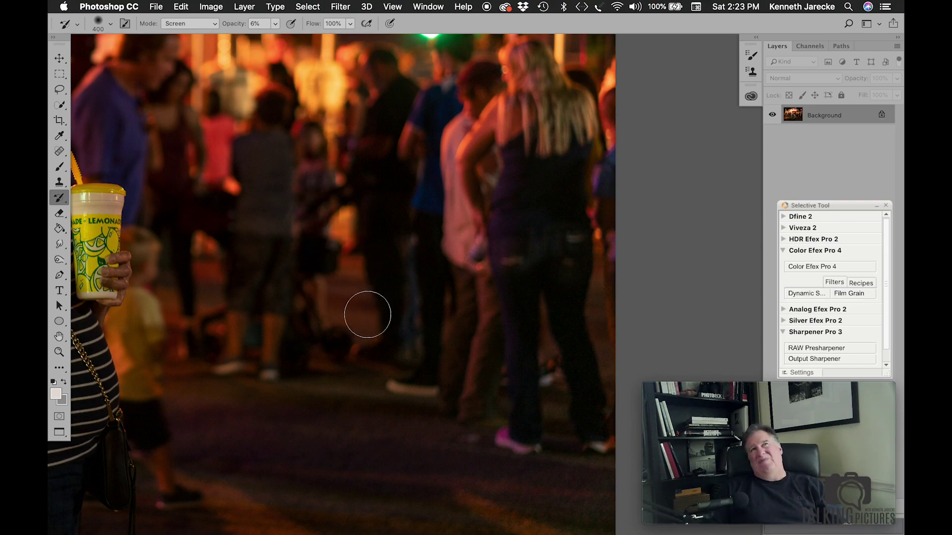
scroll(342, 233, "up", 5)
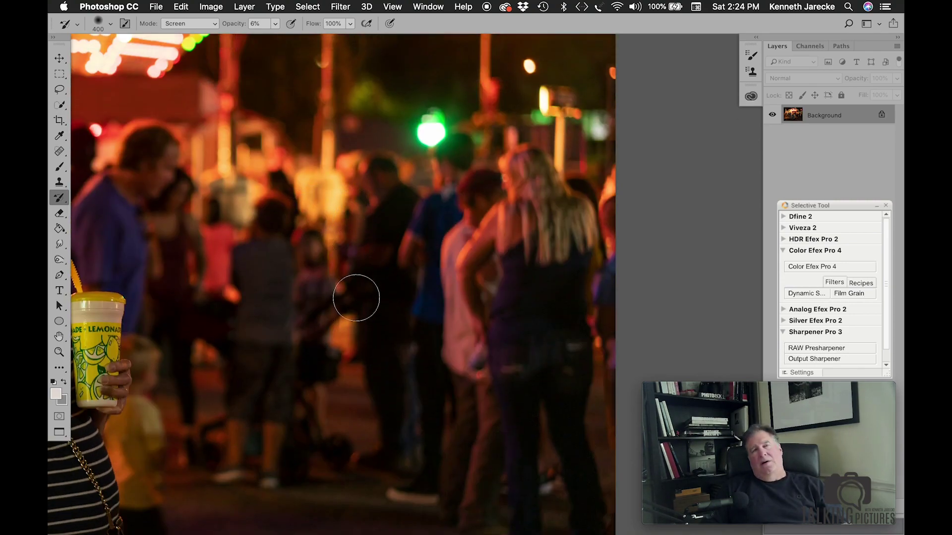
scroll(347, 371, "down", 2)
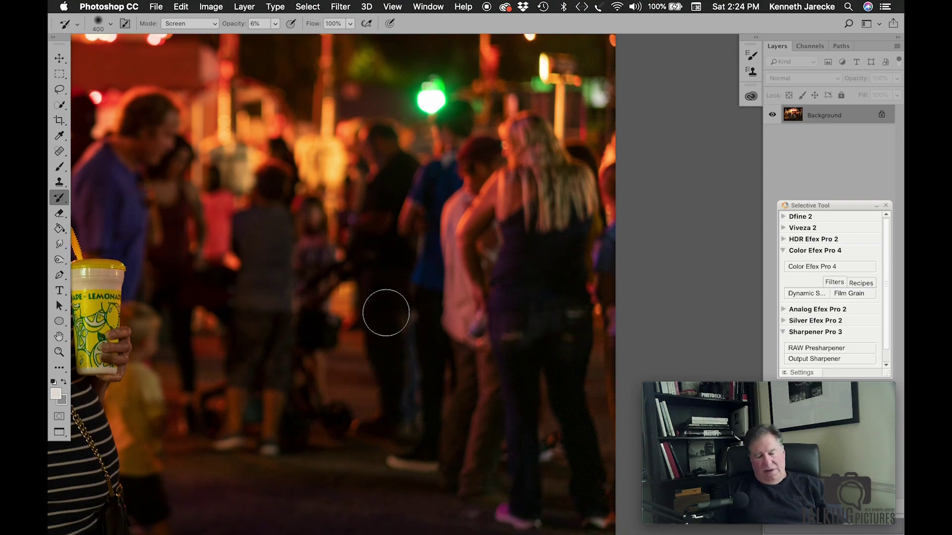
scroll(501, 245, "down", 10)
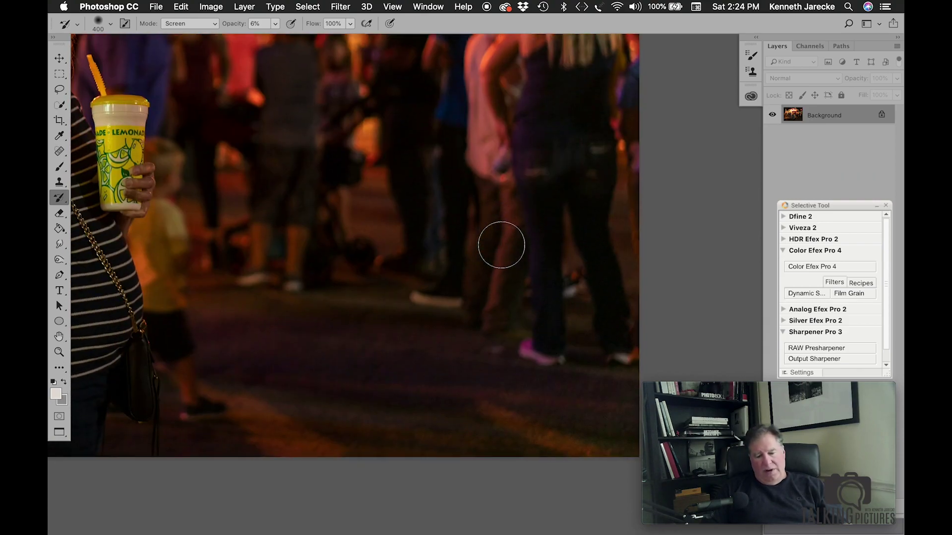
scroll(659, 259, "up", 2)
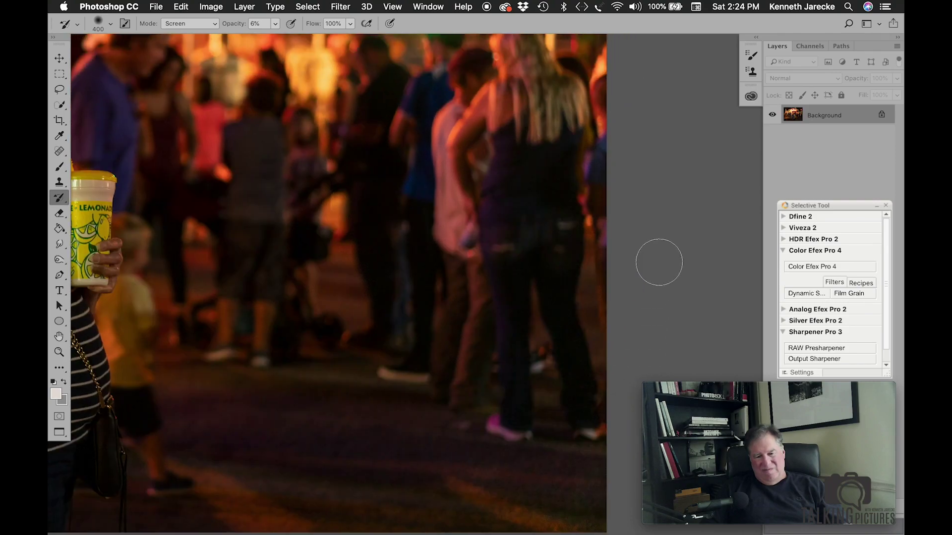
scroll(605, 224, "down", 1)
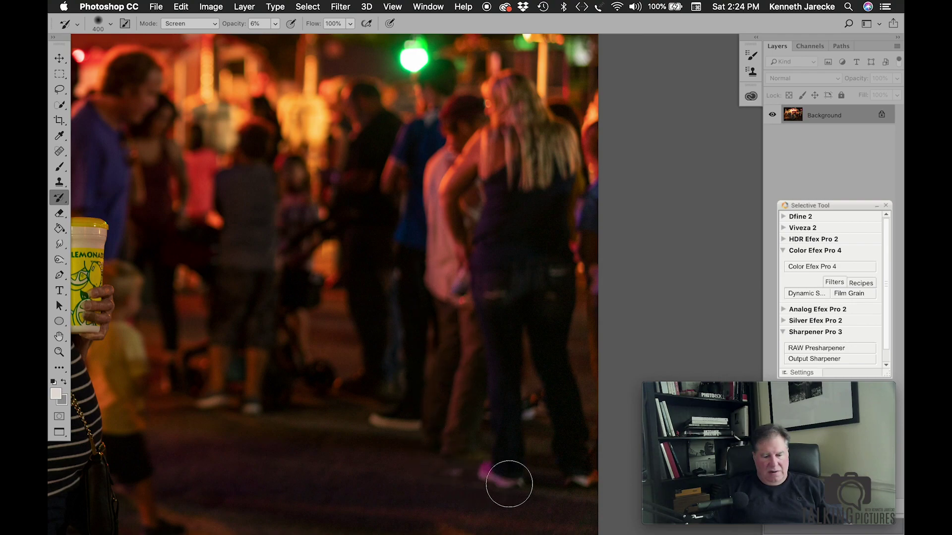
scroll(493, 472, "down", 4)
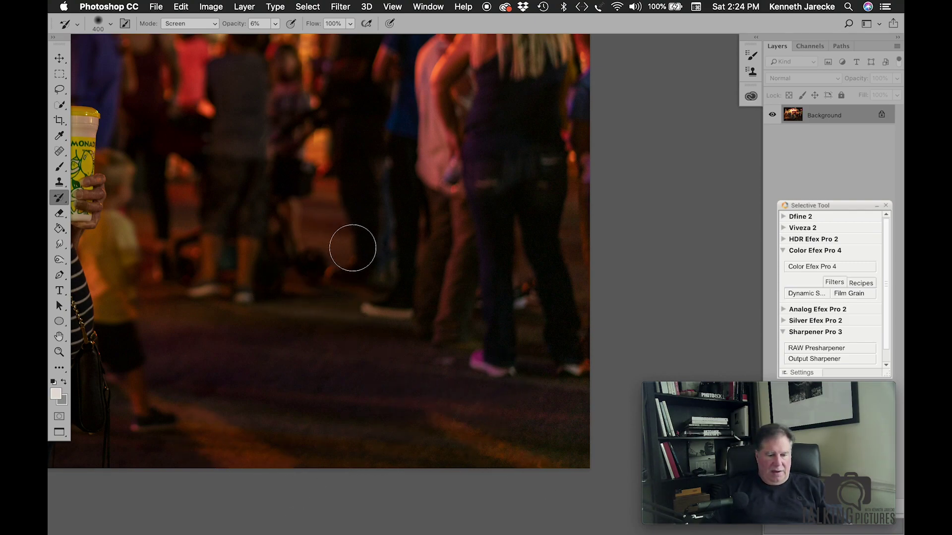
right_click(213, 252)
key("Escape")
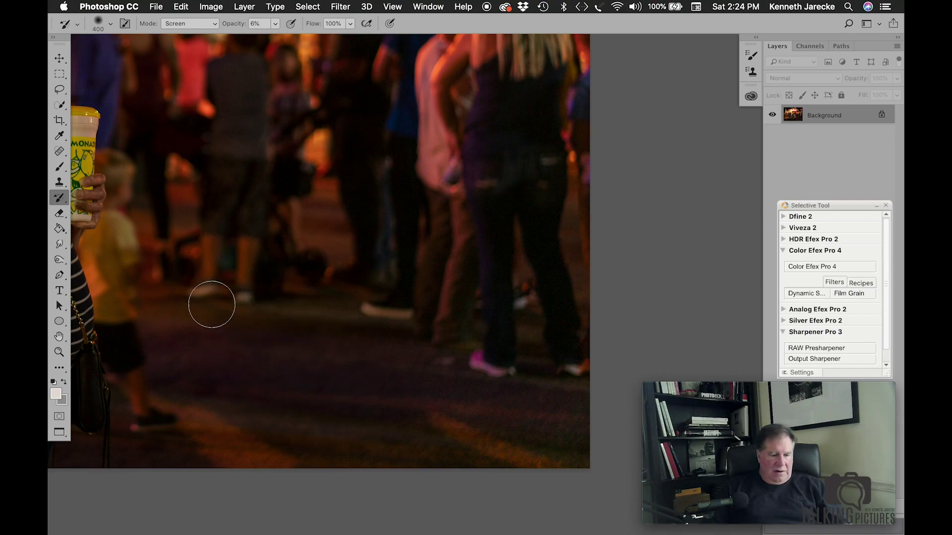
key("super+minus")
right_click(202, 293)
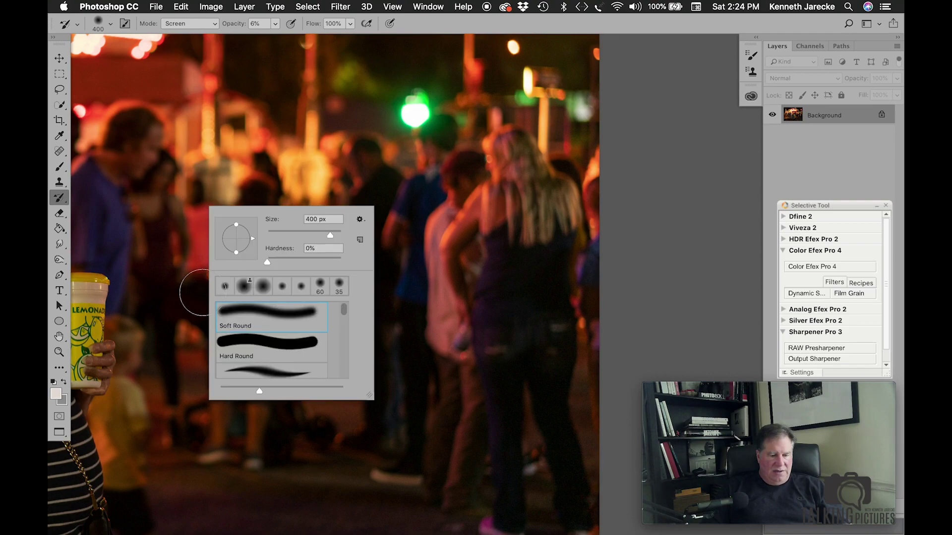
key("Escape")
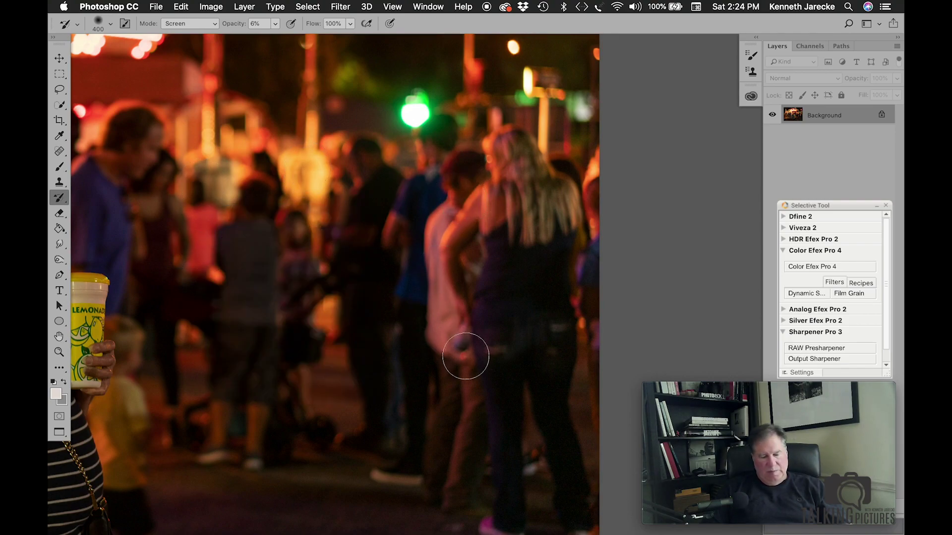
Crop the photo with the Social Media preset, 21 by 14 in at 144 px/in
left_click(60, 126)
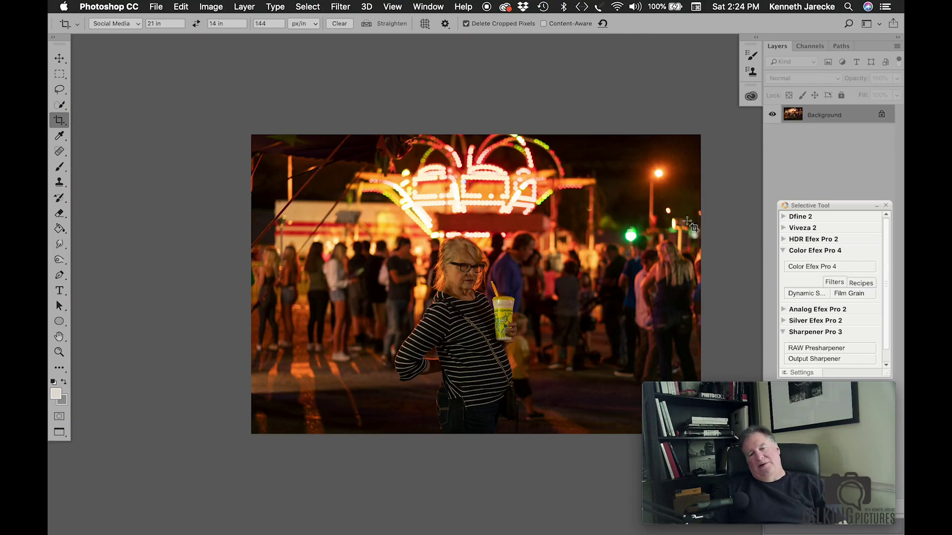
Apply the Color Efex Pro 4 Film Grain recipe and sharpen the result with Output Sharpener
left_click(860, 295)
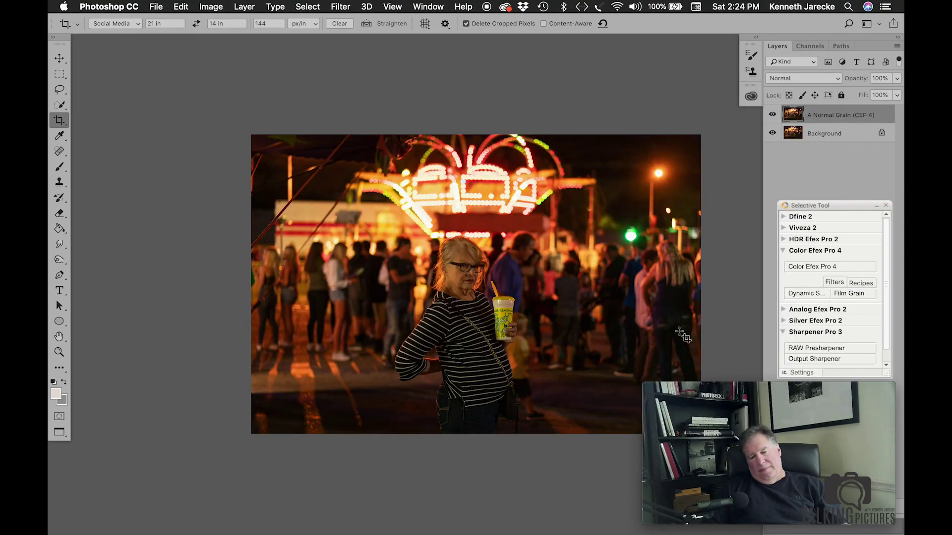
left_click(822, 359)
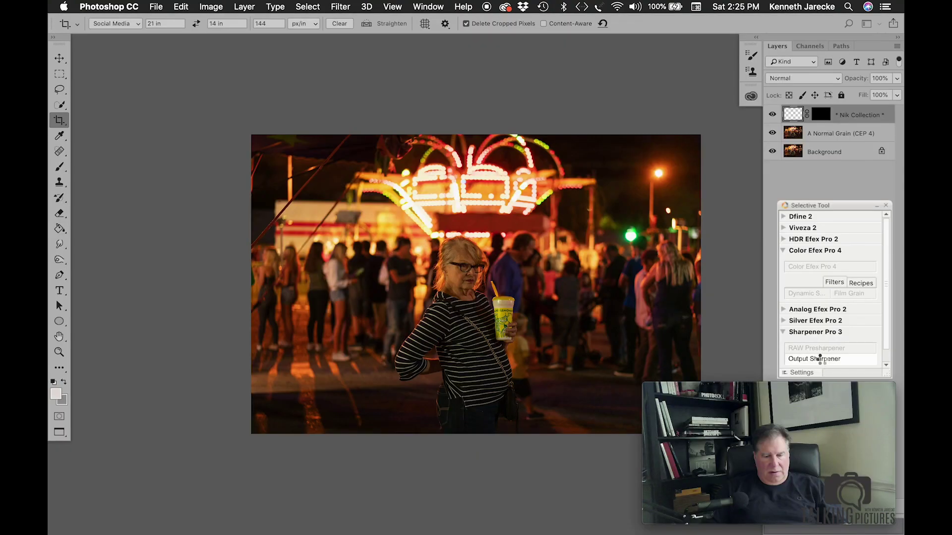
scroll(403, 335, "right", 5)
scroll(403, 335, "down", 2)
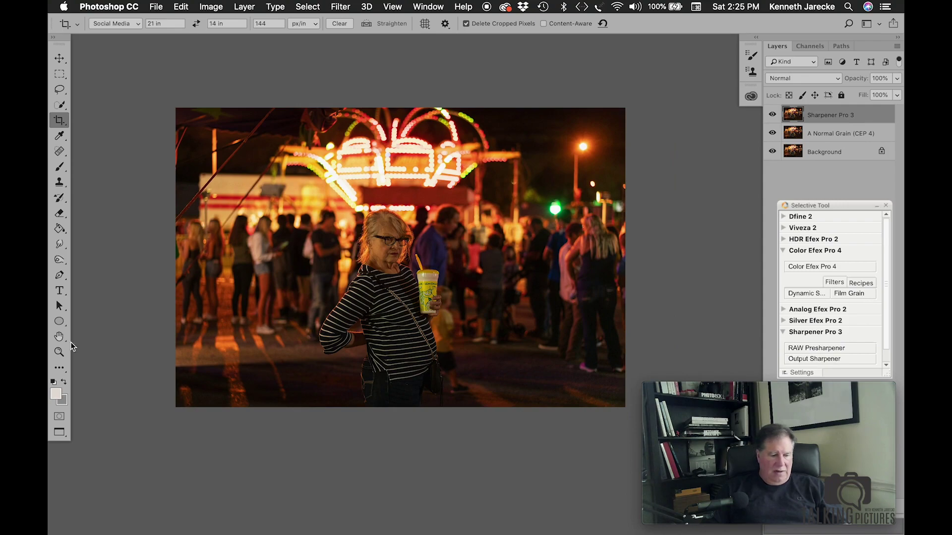
Examine the grain and sharpening at 100% and closer in the night sky, dark pavement and striped shirt
double_click(60, 352)
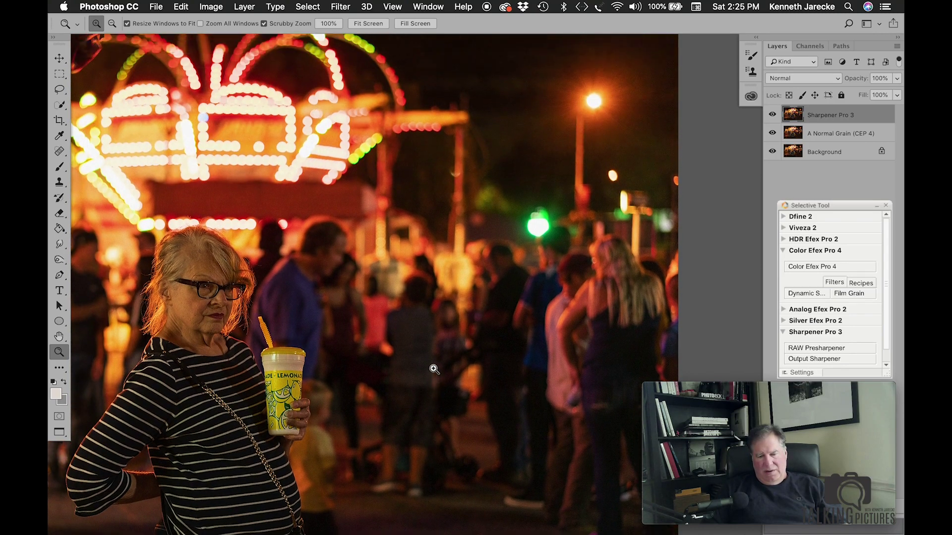
scroll(434, 369, "up", 4)
left_click(570, 288)
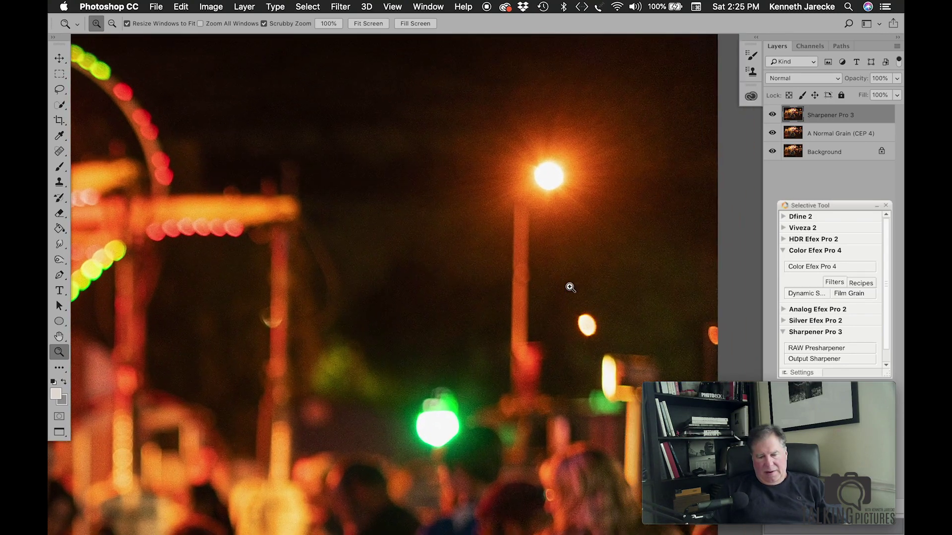
scroll(570, 288, "down", 5)
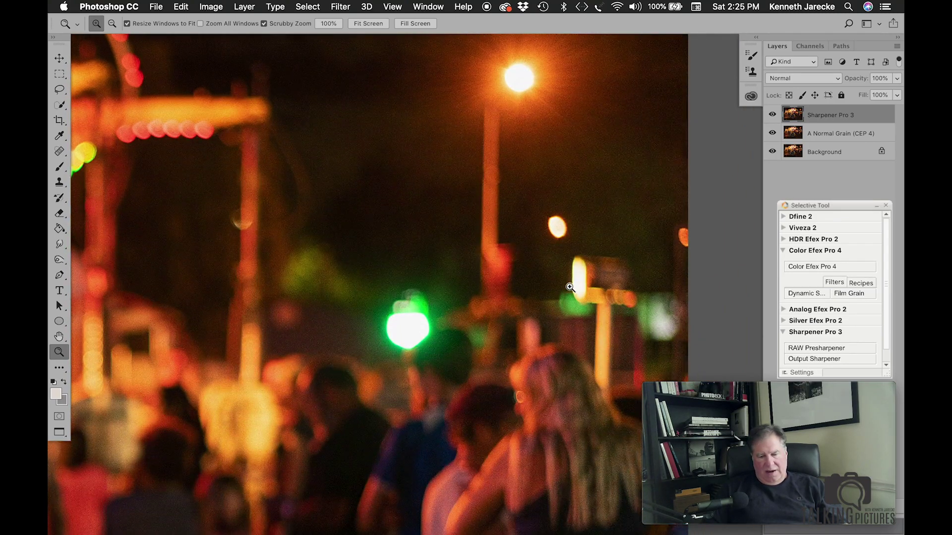
left_click(570, 288)
scroll(570, 288, "down", 5)
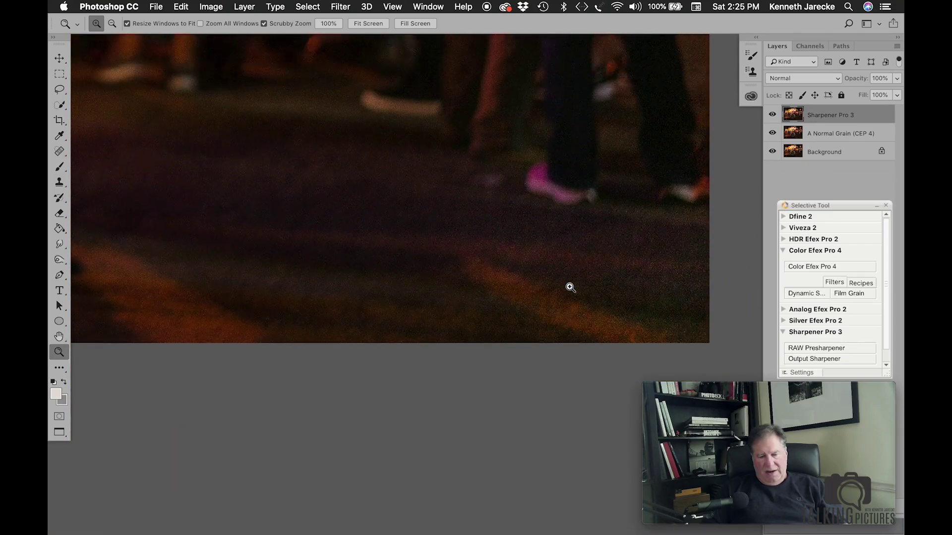
scroll(570, 287, "up", 3)
scroll(570, 287, "left", 4)
scroll(570, 288, "left", 10)
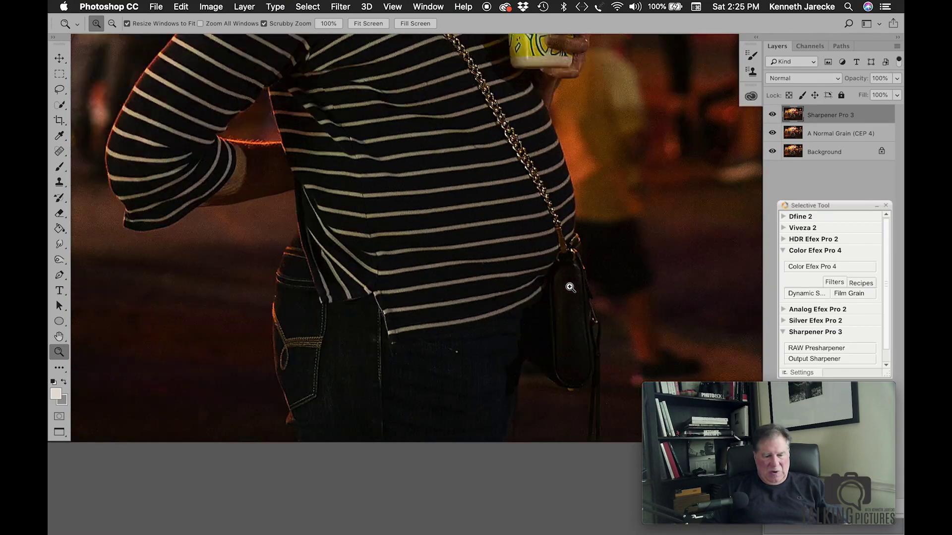
scroll(570, 287, "right", 6)
scroll(570, 288, "right", 10)
scroll(570, 288, "left", 2)
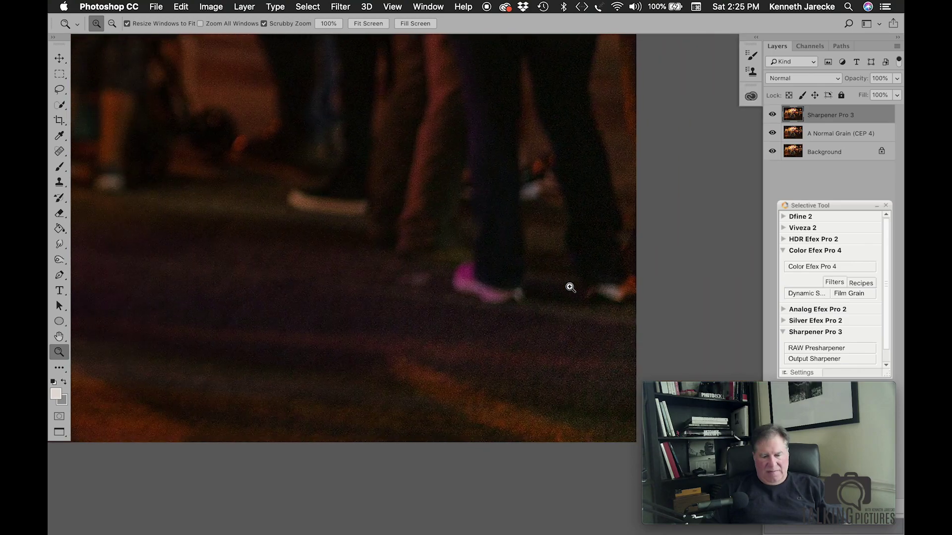
scroll(577, 352, "up", 5)
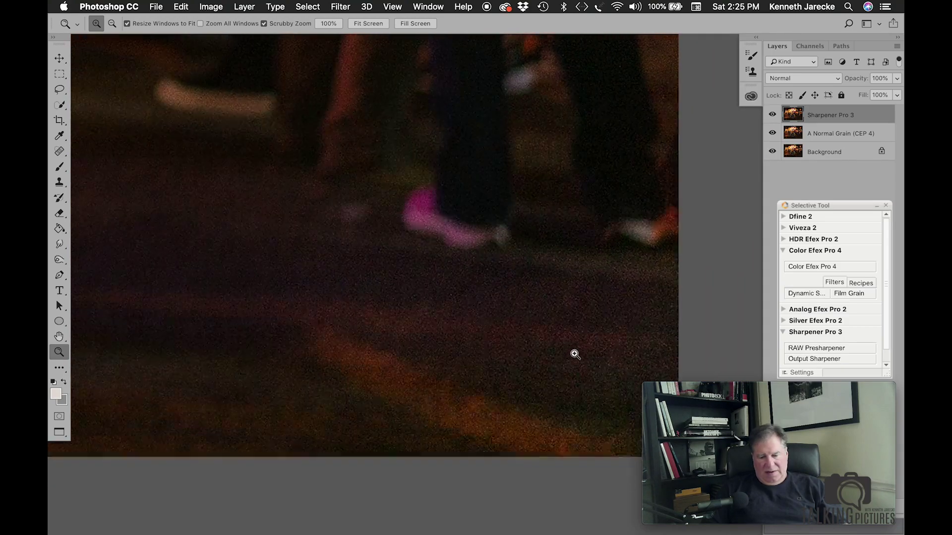
scroll(575, 355, "left", 4)
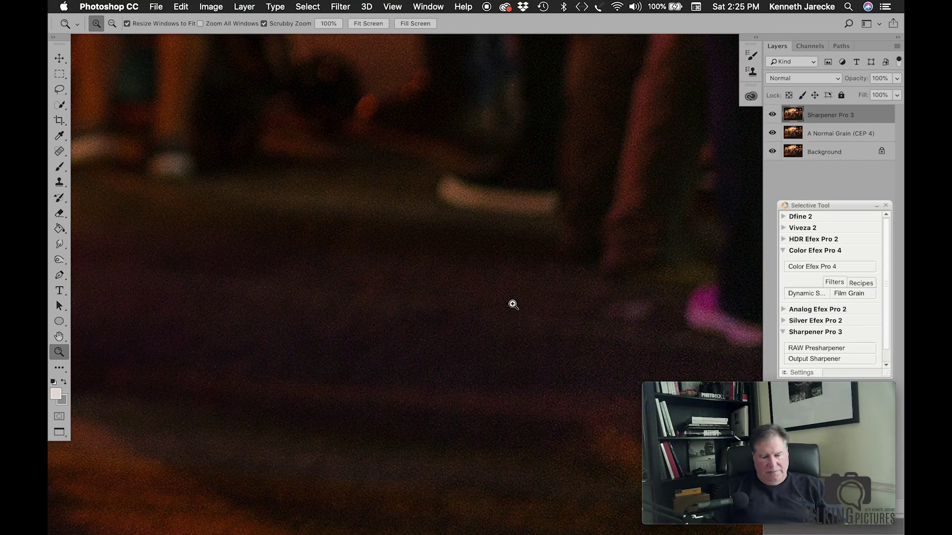
scroll(504, 297, "down", 10)
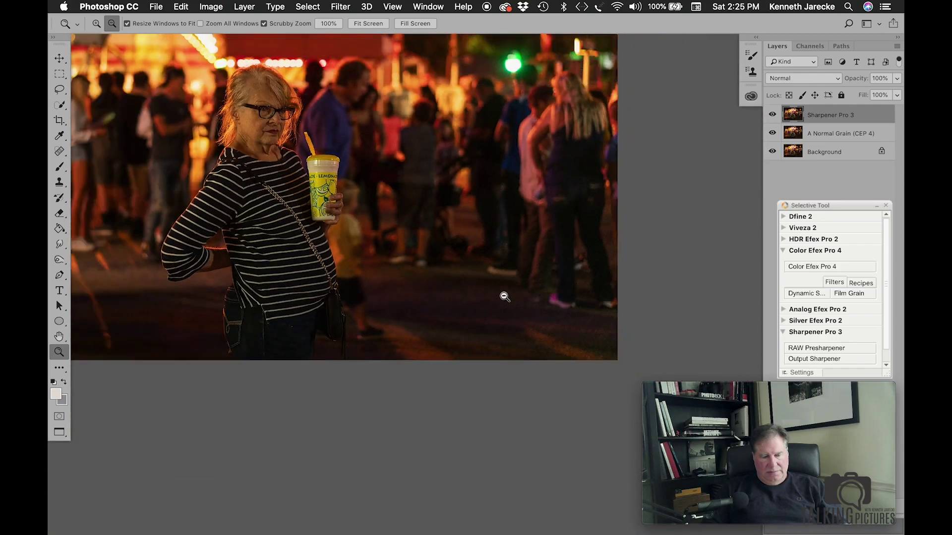
Check the whole finished picture, the woman's face up close, and the scene at 100% view
scroll(505, 296, "up", 2)
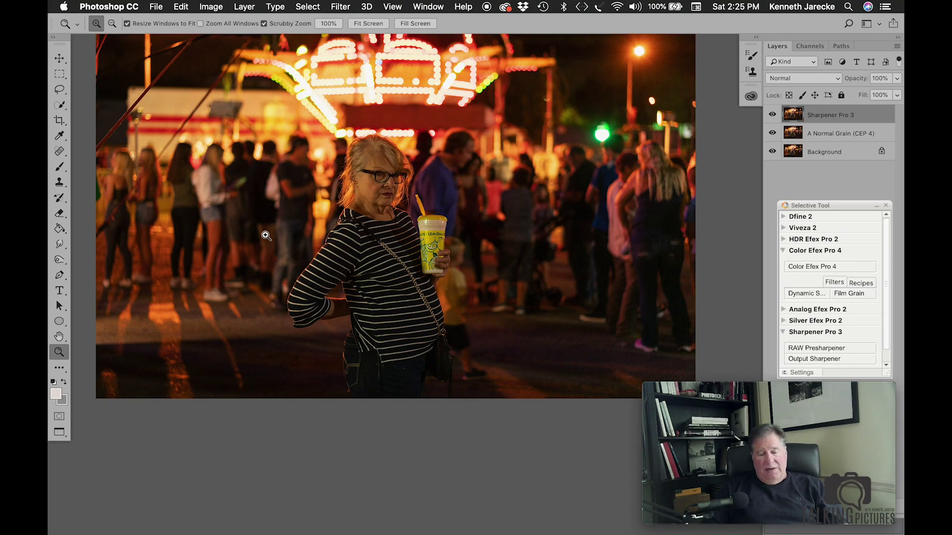
scroll(312, 181, "up", 3)
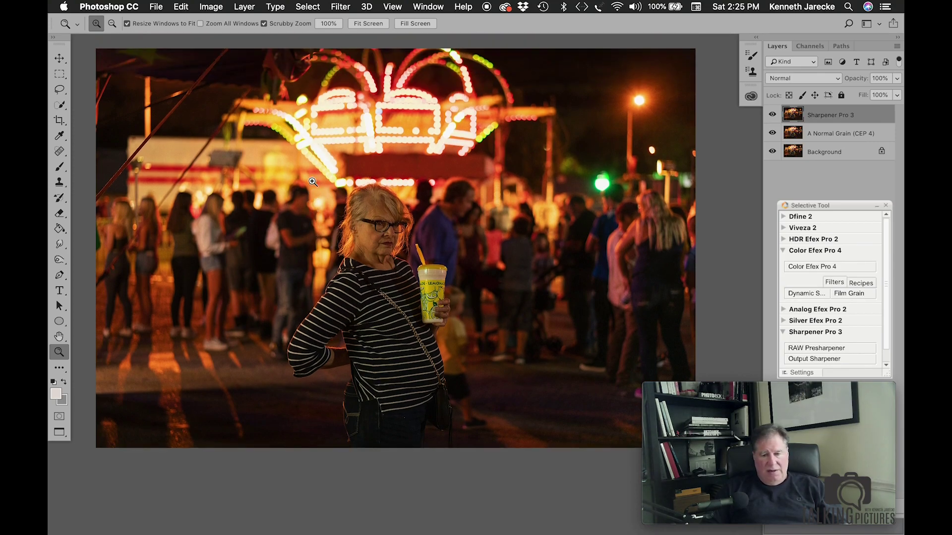
left_click_drag(381, 236, 381, 237)
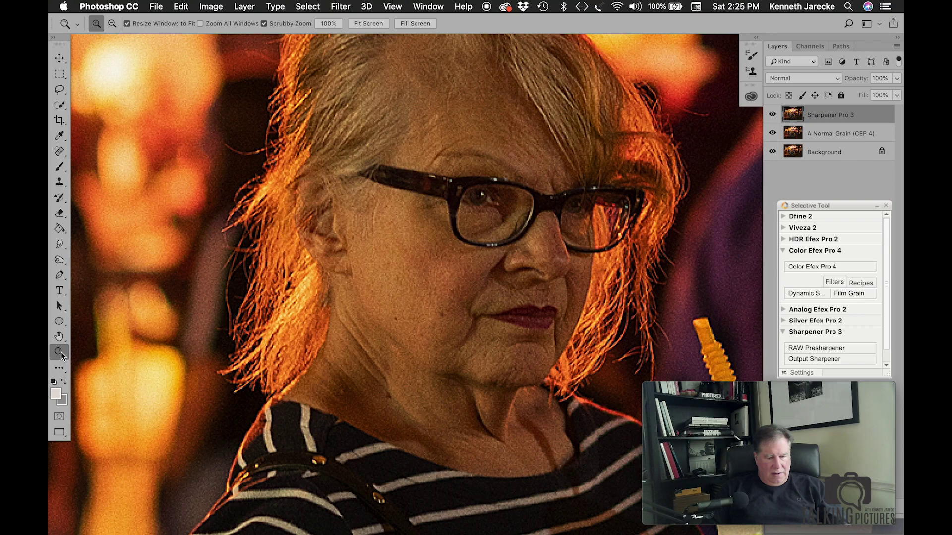
double_click(59, 352)
scroll(160, 388, "down", 5)
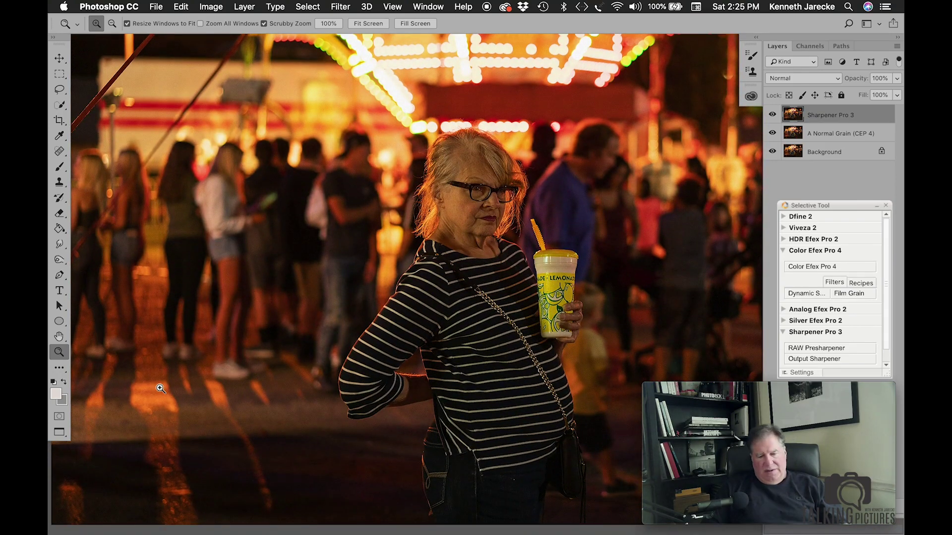
Save the finished picture as a JPEG copy in the MontanaFair Social Media folder at quality 7, Baseline (Standard)
scroll(160, 389, "up", 3)
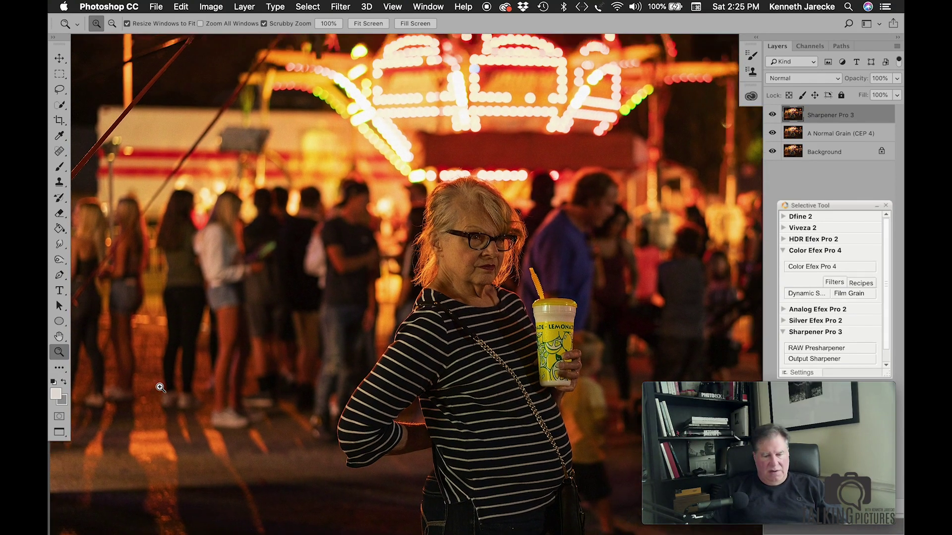
scroll(160, 388, "up", 6)
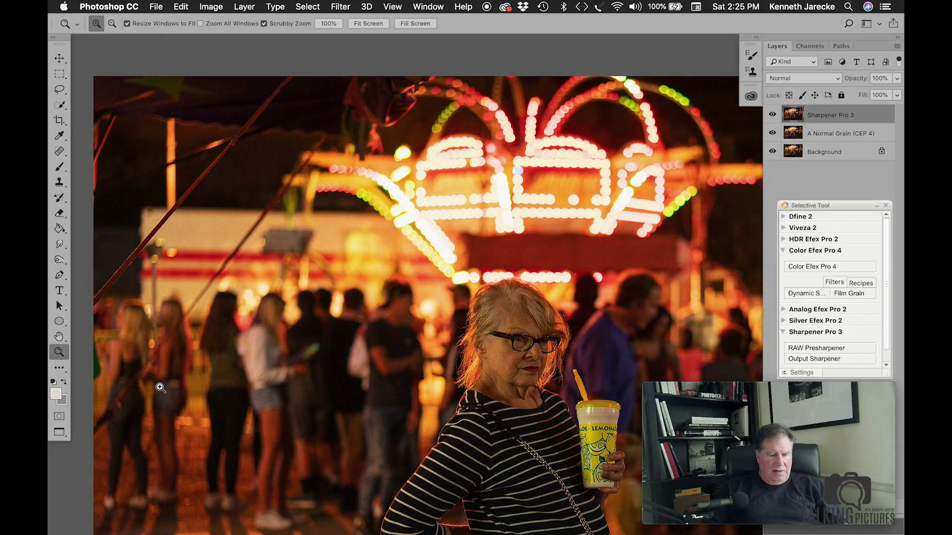
scroll(160, 388, "down", 2)
scroll(160, 389, "right", 3)
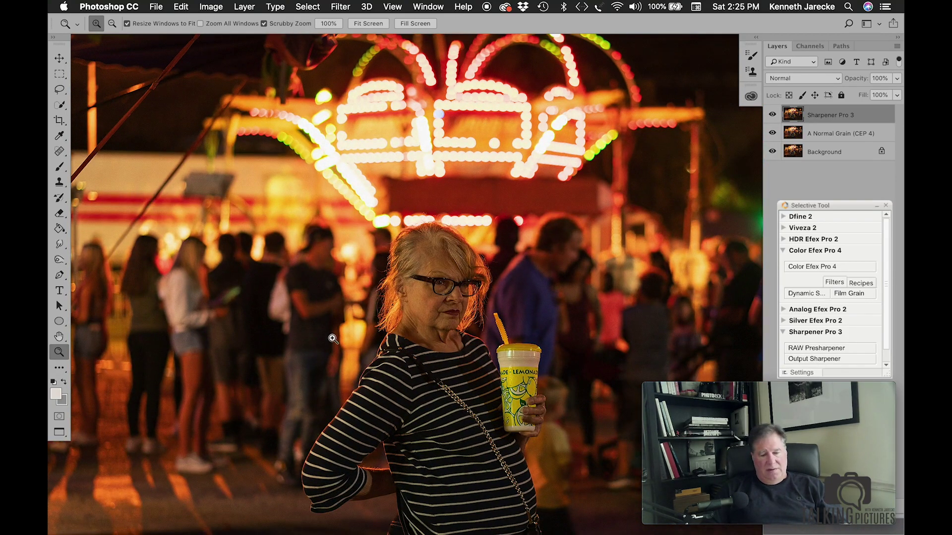
scroll(476, 314, "down", 4)
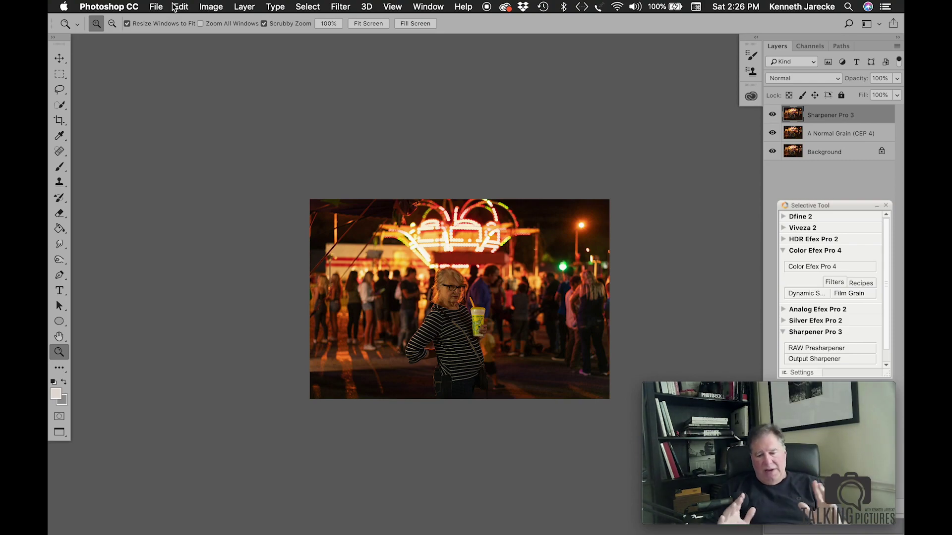
left_click(156, 7)
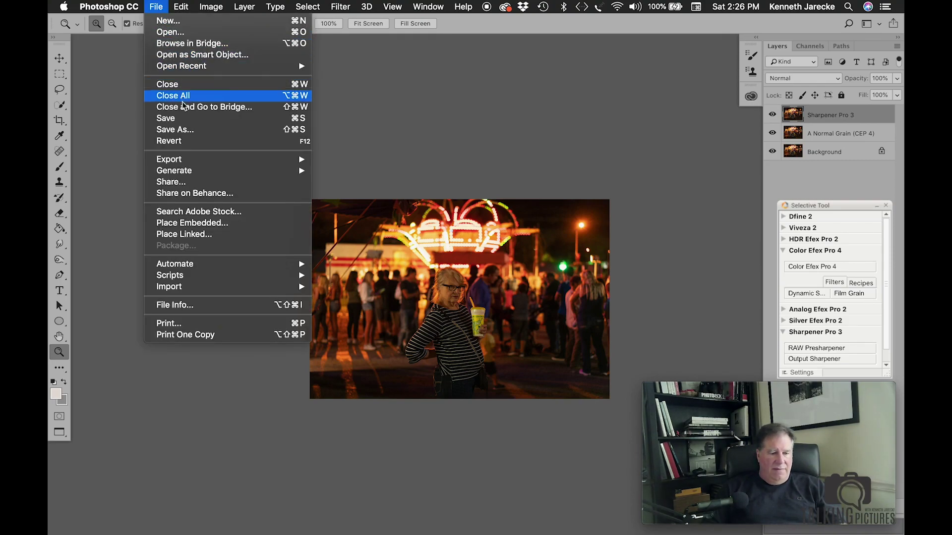
left_click(186, 129)
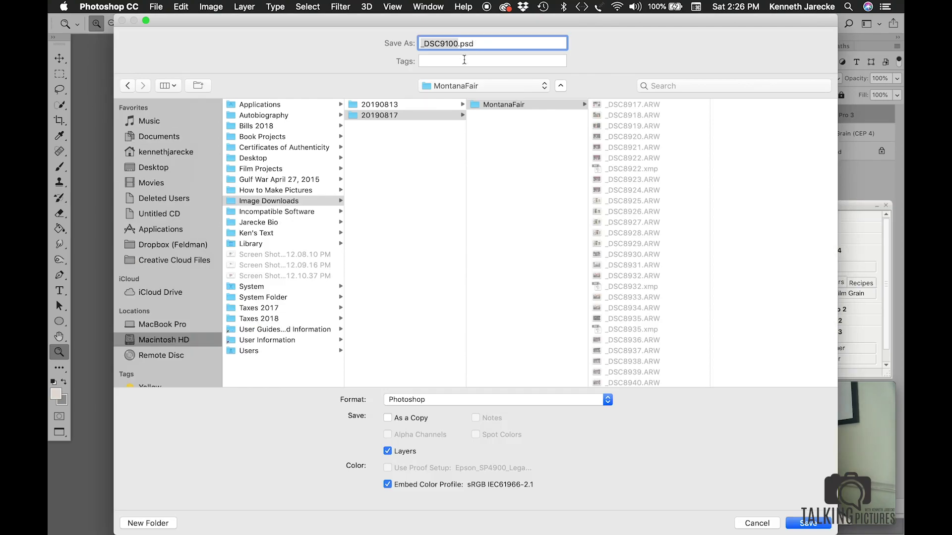
left_click(474, 85)
left_click(477, 164)
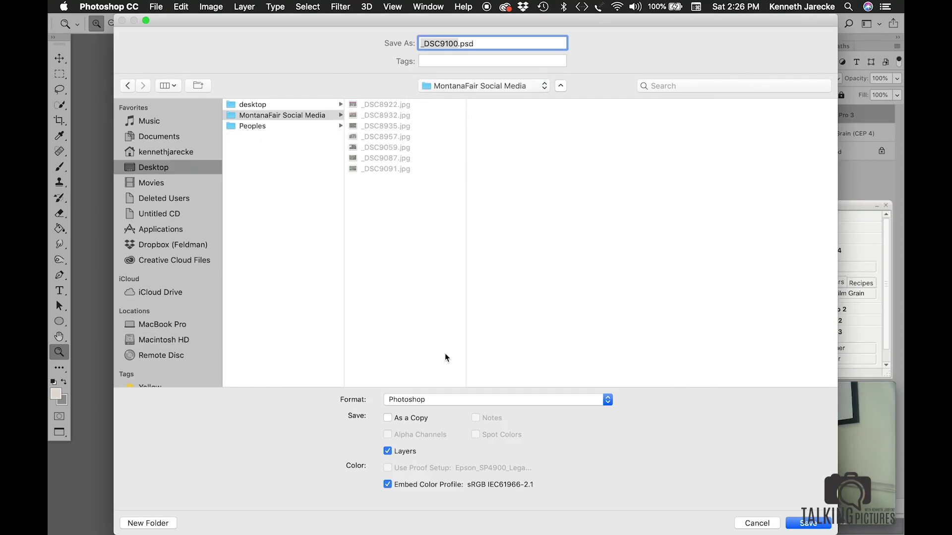
left_click(442, 400)
left_click(493, 469)
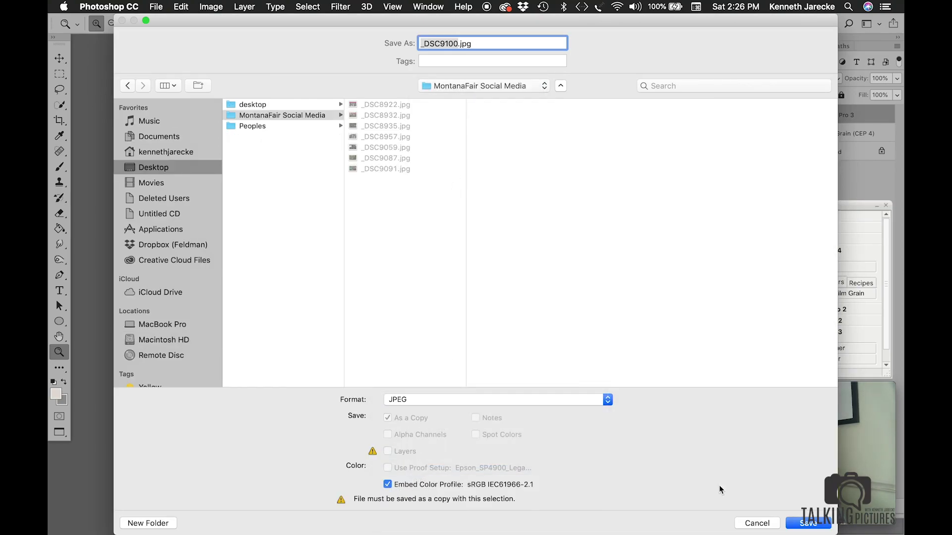
left_click(798, 525)
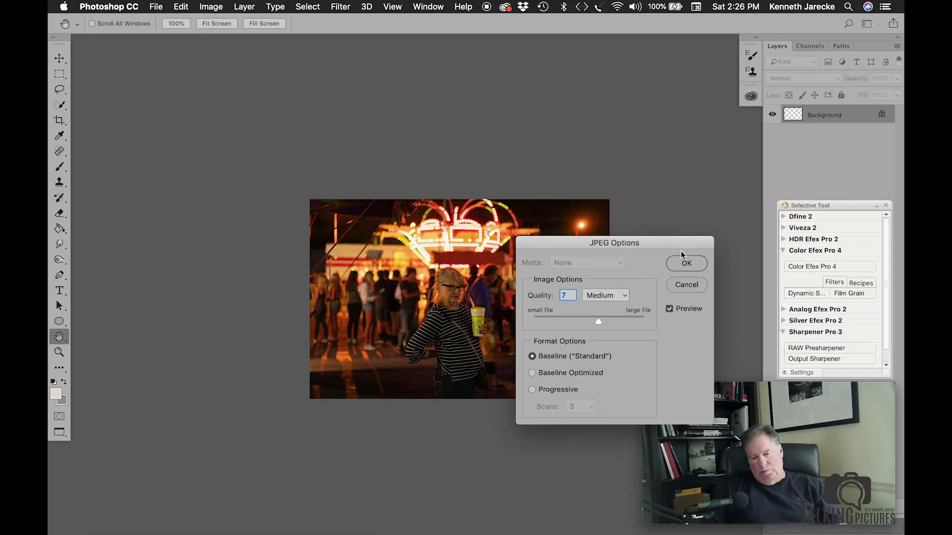
left_click(681, 259)
Close the document without saving changes, switch to Photo Mechanic 5 and open _DSC9144.ARW for raw editing
key("super+w")
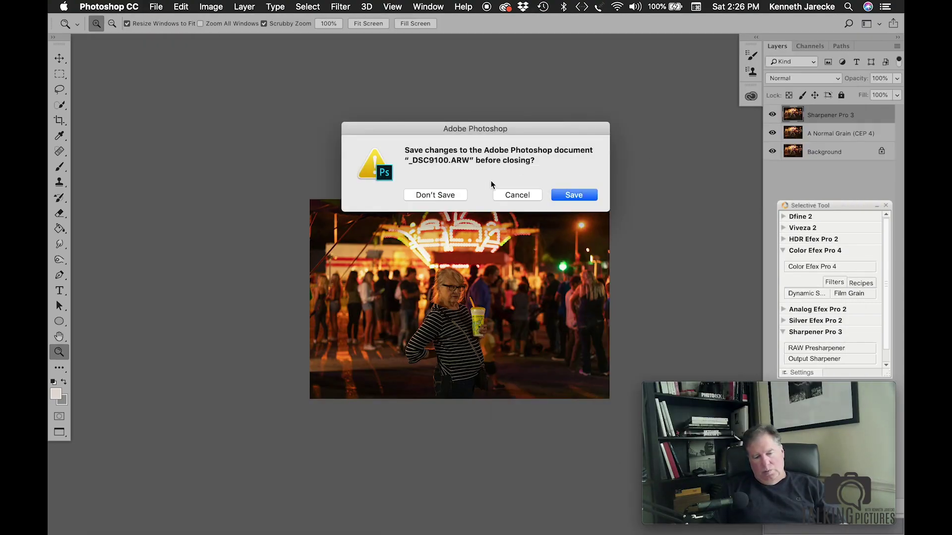
left_click(458, 197)
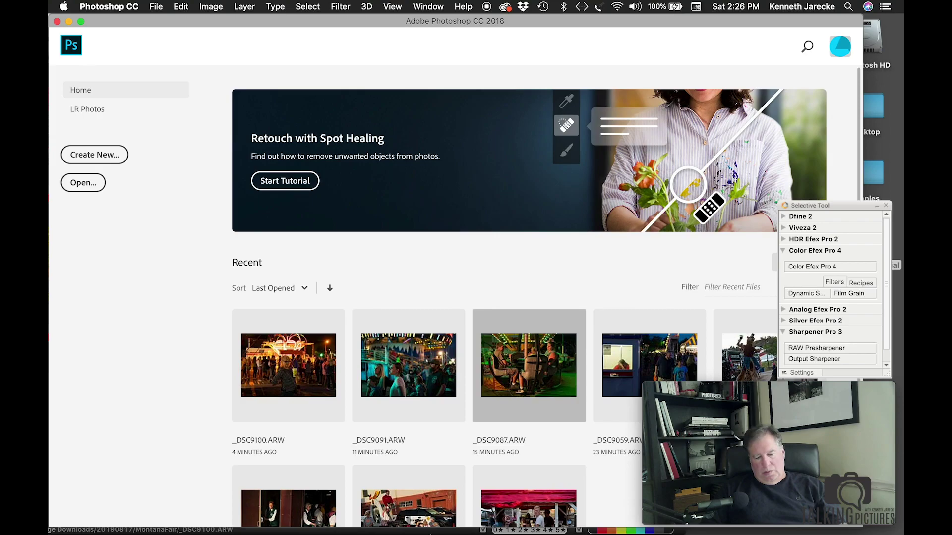
mouse_move(433, 533)
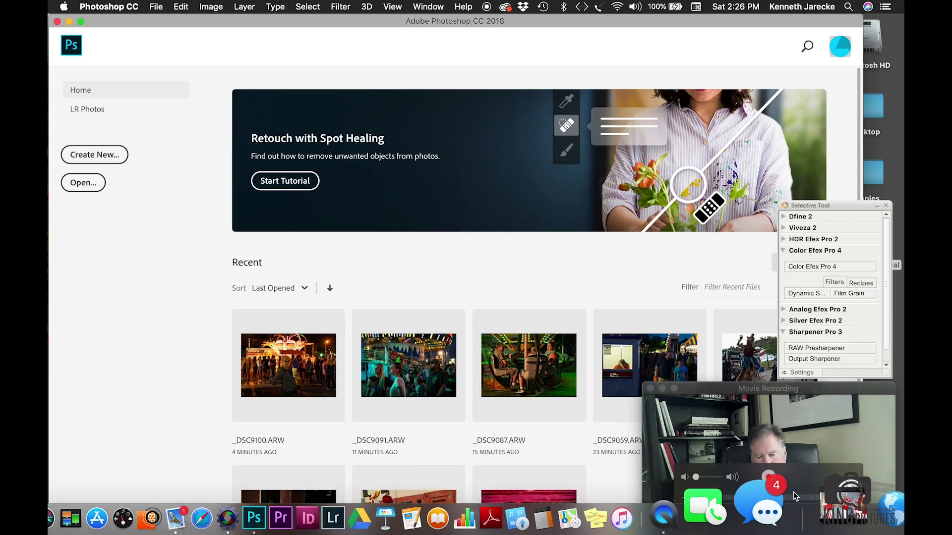
left_click(293, 518)
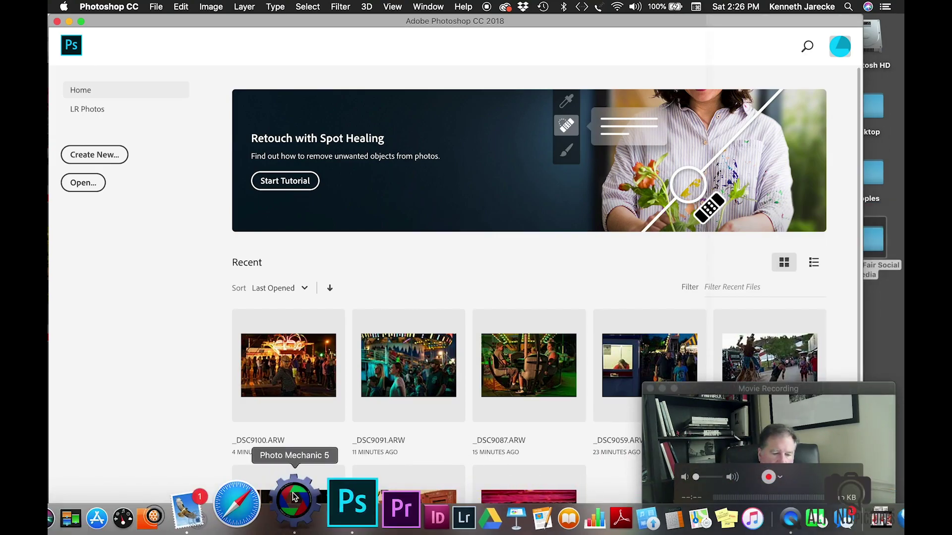
left_click(485, 261)
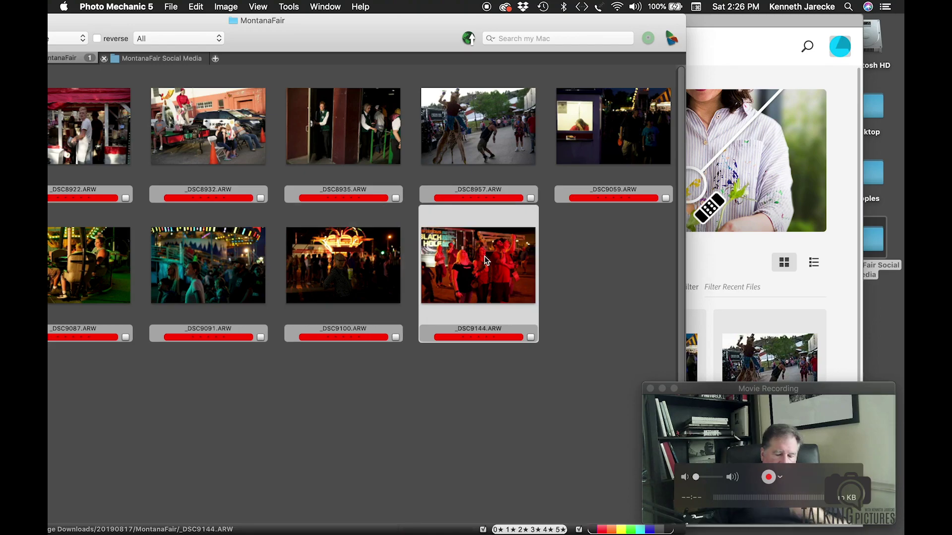
key("super+e")
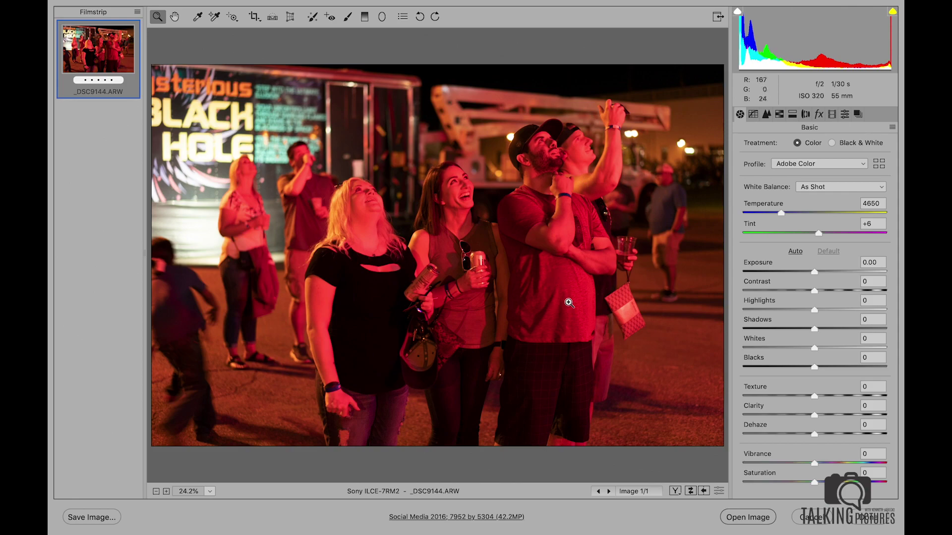
Set the raw photo's Highlights to -23 and Whites to -43
left_click(798, 308)
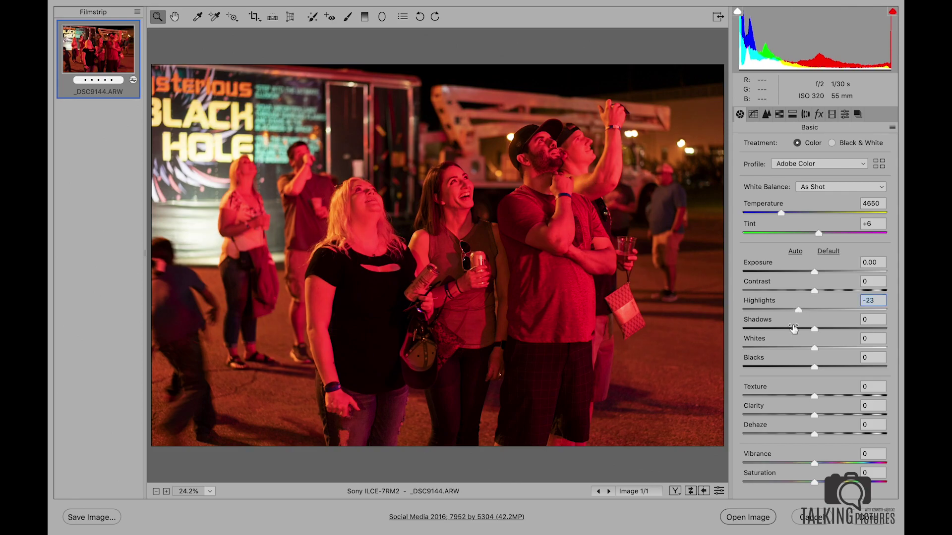
left_click(784, 347)
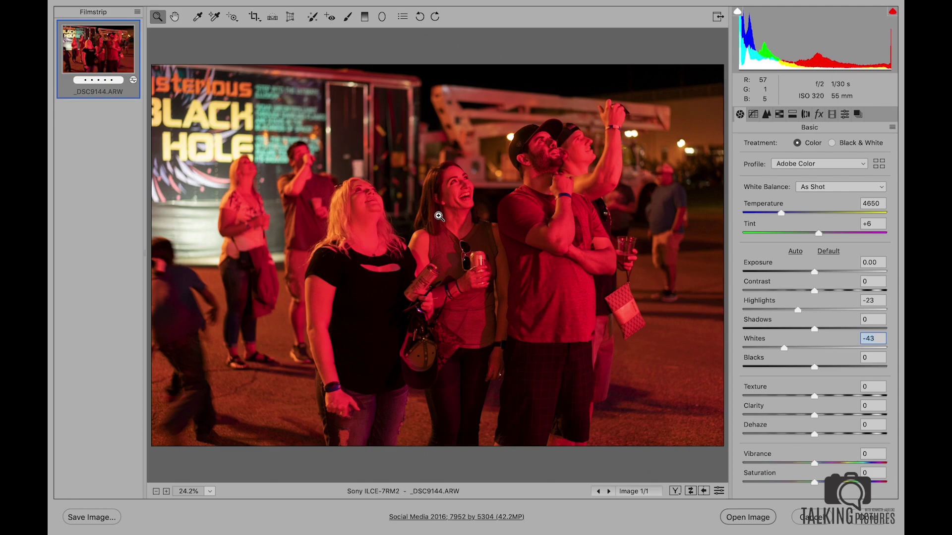
left_click(481, 237, "alt")
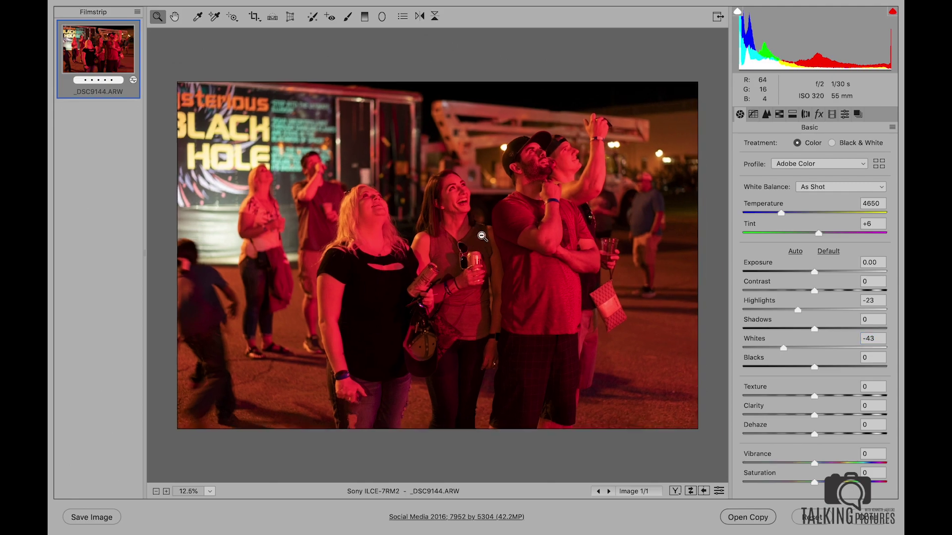
Add a radial filter with Exposure -1.00, shaped as a wide tilted ellipse around the group of people looking up
left_click(382, 17)
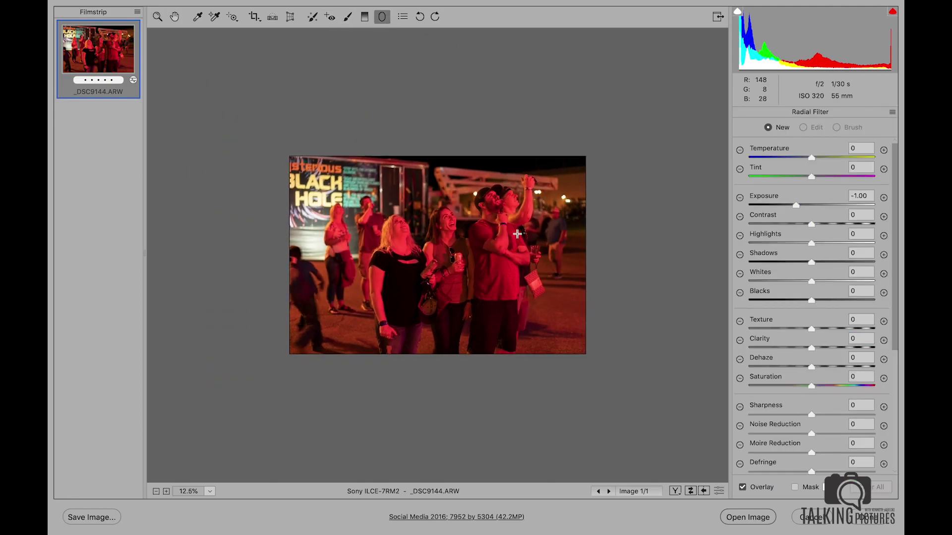
left_click_drag(500, 238, 602, 320)
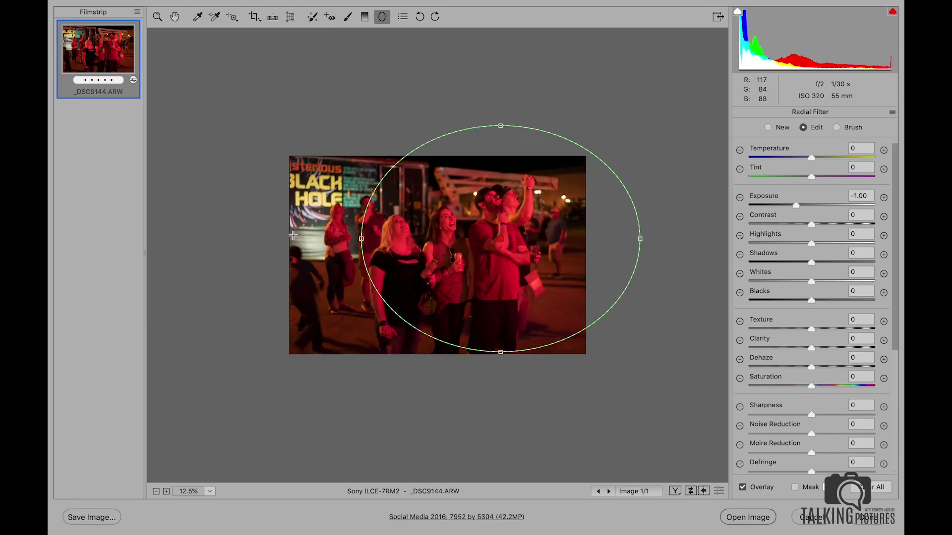
left_click_drag(500, 128, 500, 133)
left_click_drag(496, 241, 480, 251)
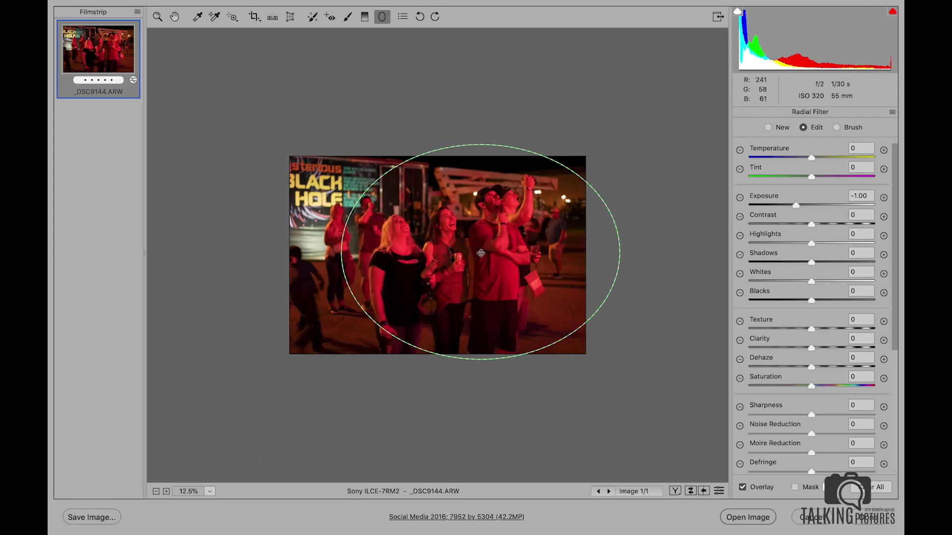
left_click_drag(324, 248, 291, 312)
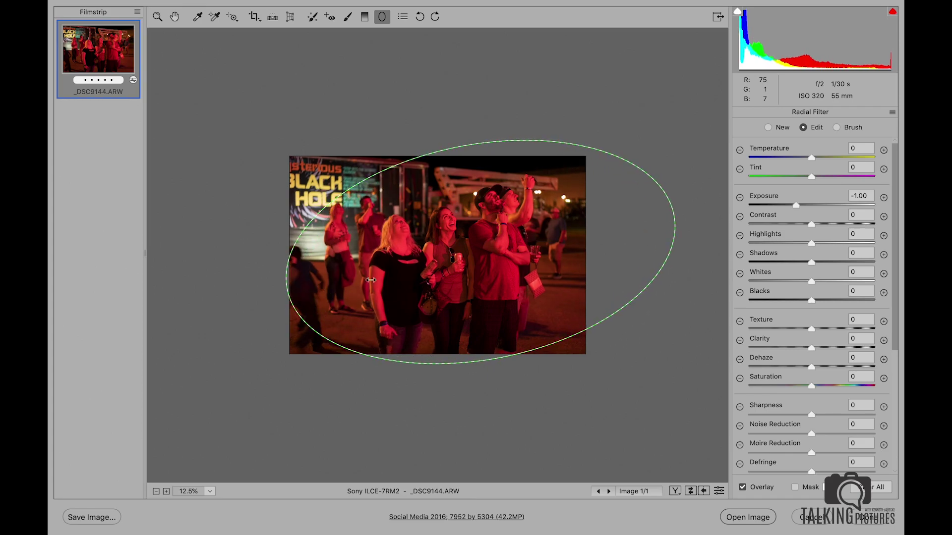
left_click_drag(481, 252, 466, 262)
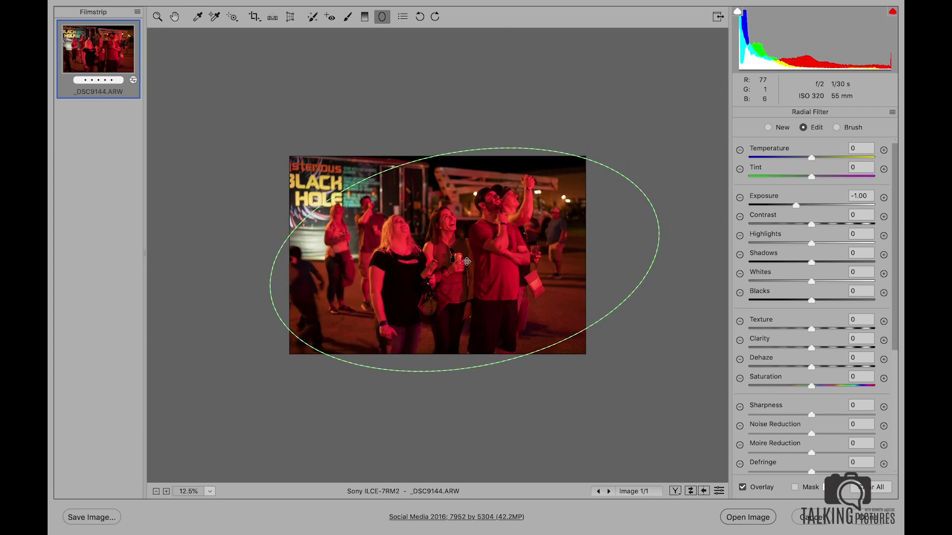
left_click(157, 18)
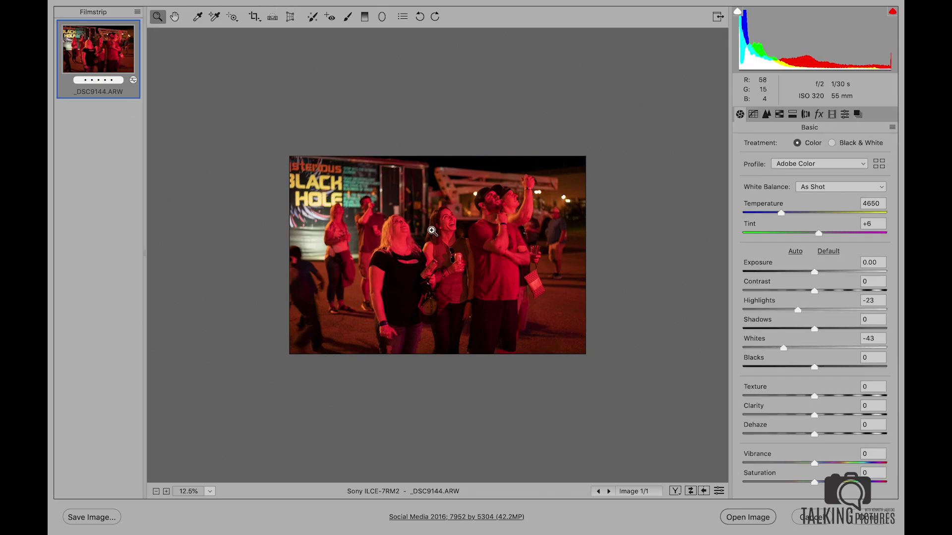
Raise Shadows to +13, judging the change on the laughing woman's face and the whole group
left_click(450, 220)
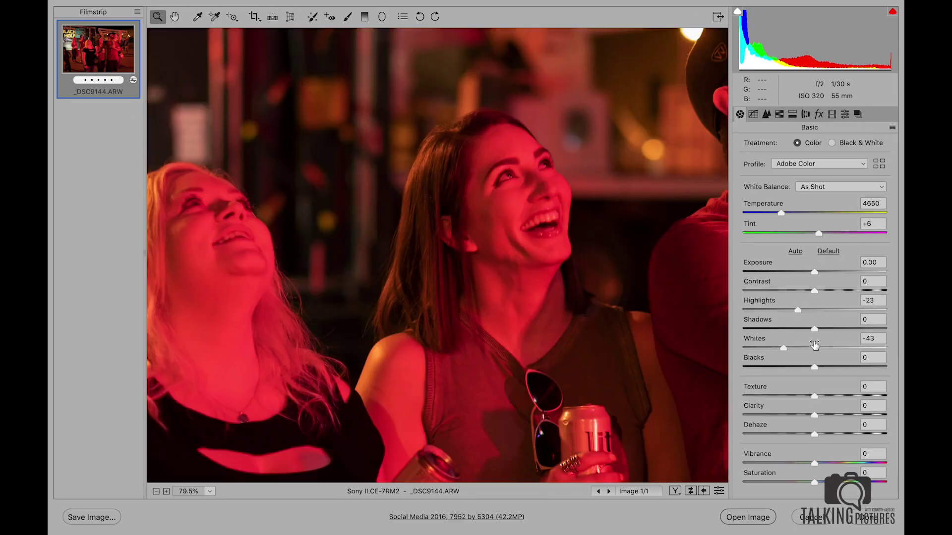
left_click(822, 328)
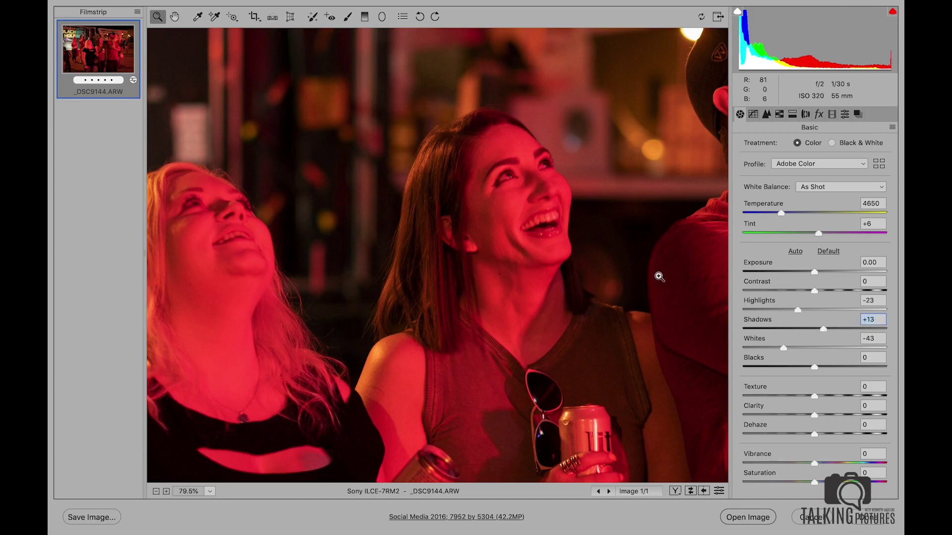
left_click(602, 303, "alt")
left_click(603, 304, "alt")
left_click(603, 304, "alt")
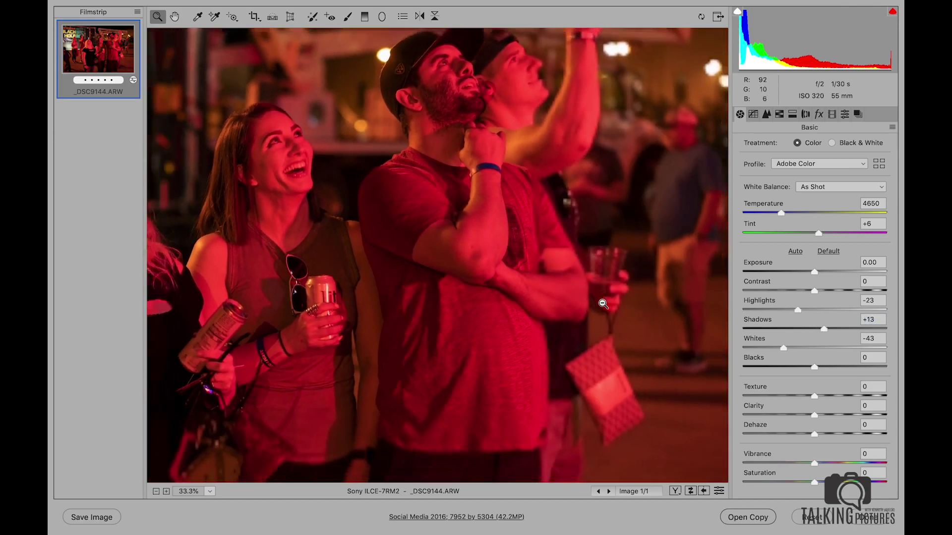
left_click(603, 304, "alt")
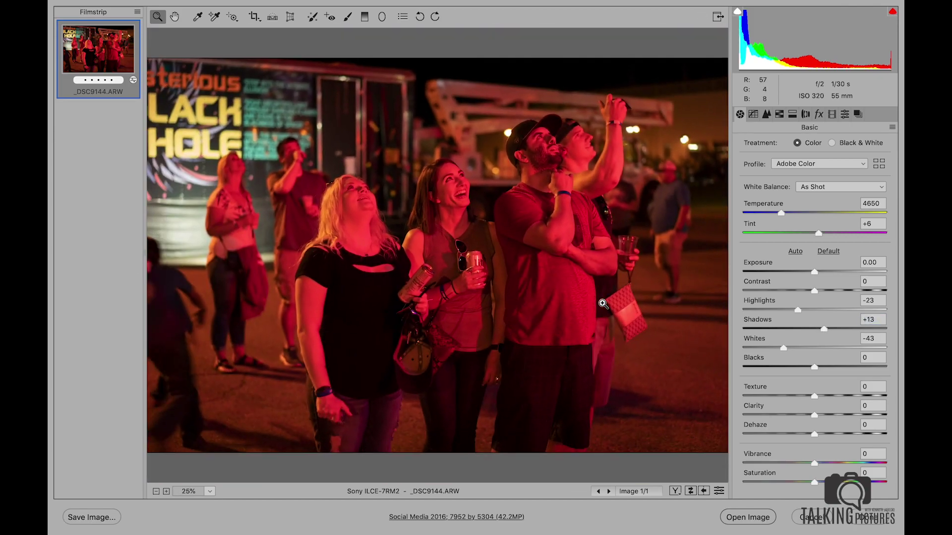
left_click(603, 303, "alt")
Cool the white balance by setting Temperature to 4050
left_click(526, 267)
mouse_move(780, 211)
left_mouse_down()
mouse_move(763, 213)
mouse_move(840, 213)
mouse_move(762, 218)
mouse_move(772, 220)
left_mouse_up()
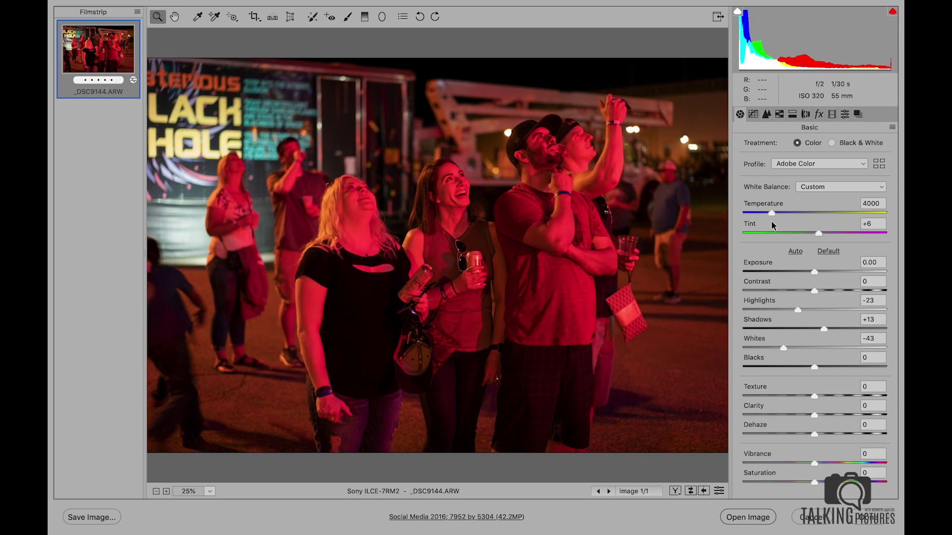
left_click(864, 202)
left_click(427, 232, "alt")
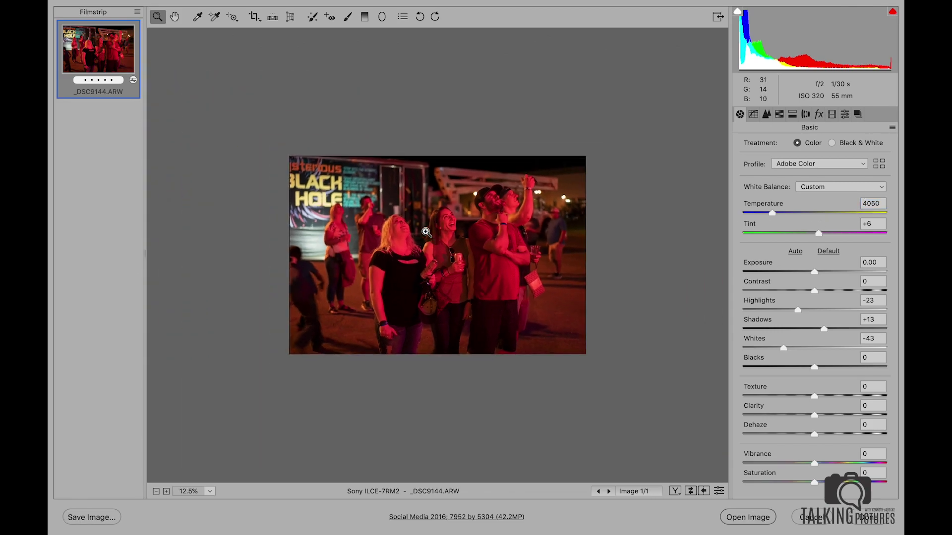
Set Tint to -4, judging the skin tones on the laughing woman's face and the people around her
left_click(460, 246)
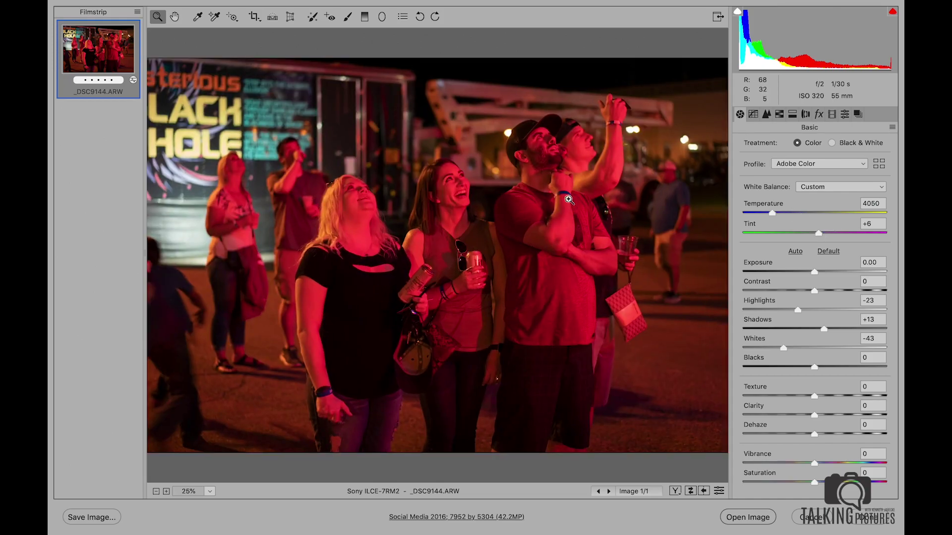
left_click_drag(464, 211, 516, 210)
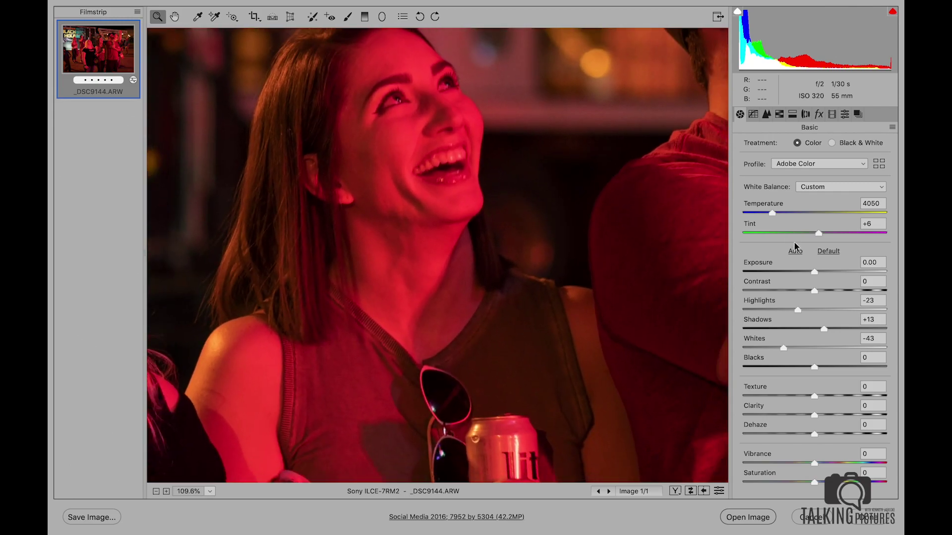
mouse_move(819, 236)
left_mouse_down()
mouse_move(774, 236)
mouse_move(813, 240)
left_mouse_up()
left_click(516, 251, "alt")
left_click(516, 249, "alt")
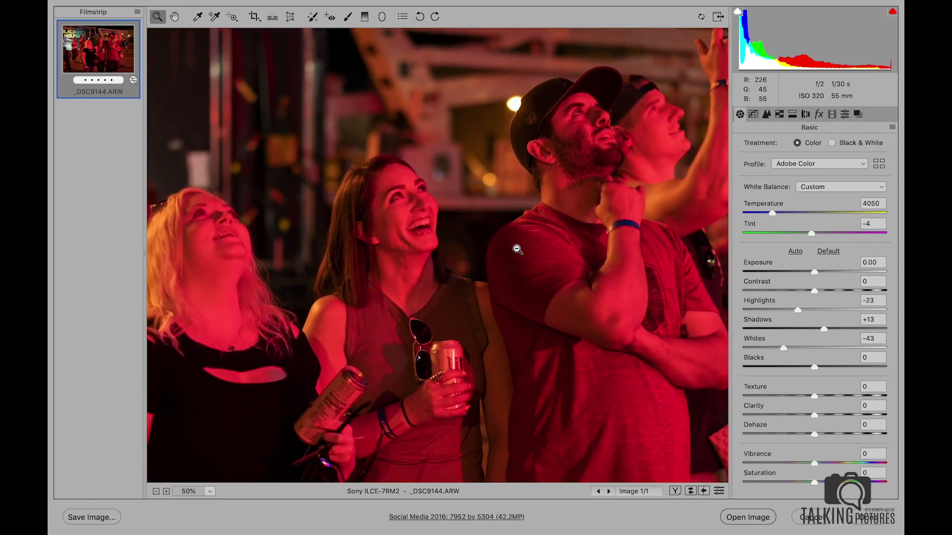
left_click(440, 232, "alt")
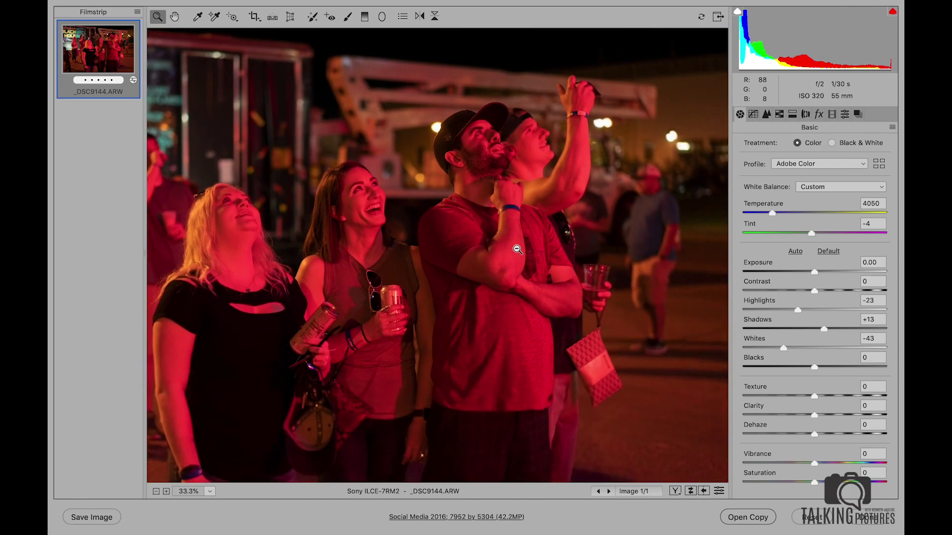
left_click(361, 203)
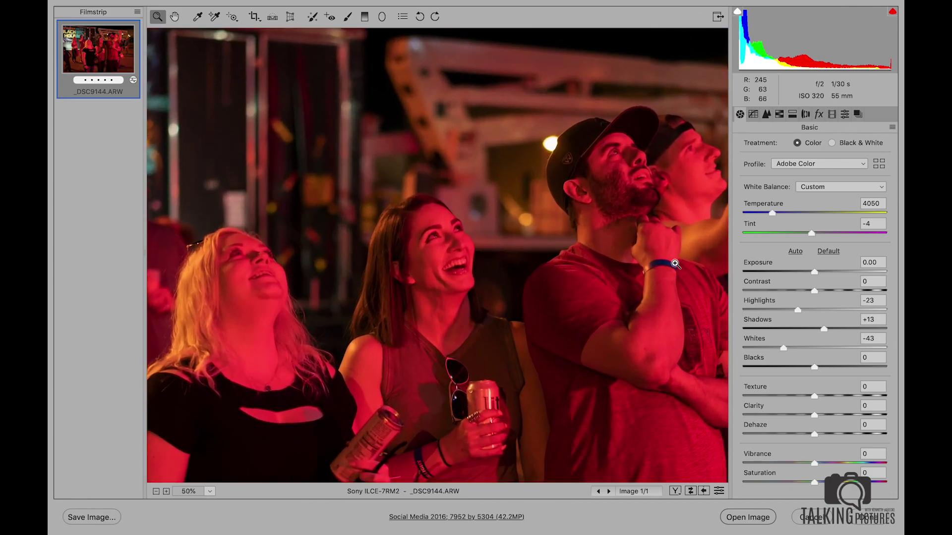
Set Tint to -16, judging the skin tones on the laughing woman's face and across the whole group
left_click_drag(811, 234, 802, 233)
left_click_drag(446, 258, 495, 254)
left_click(497, 255)
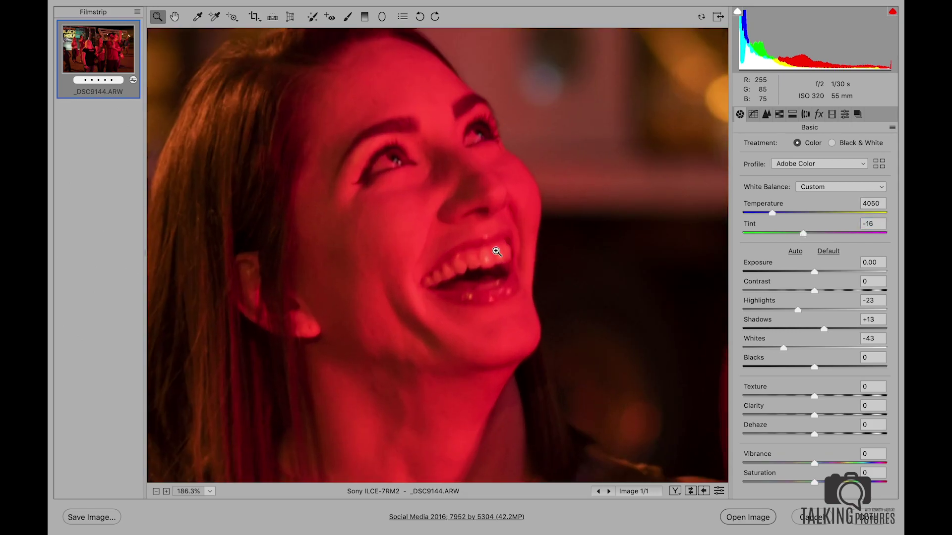
left_click(559, 234, "alt")
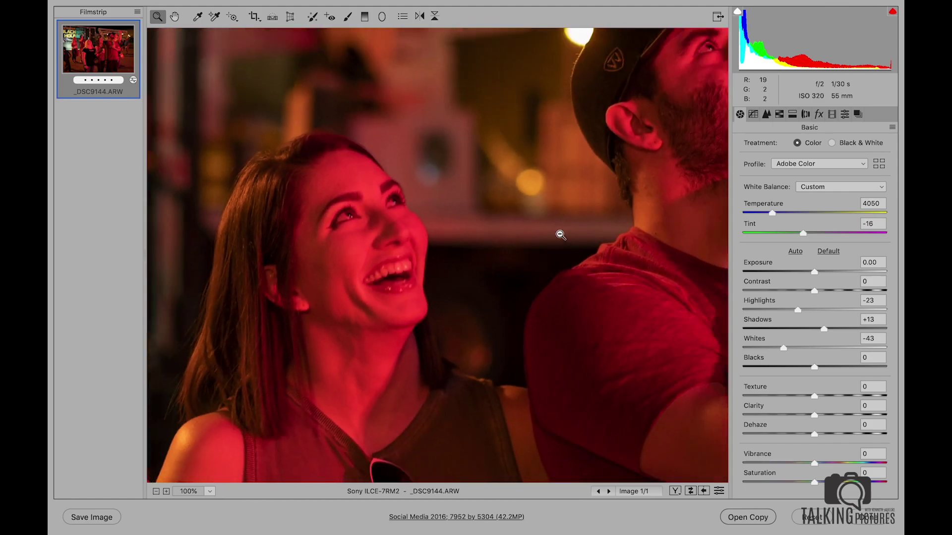
left_click(560, 234, "alt")
left_click(560, 234, "alt")
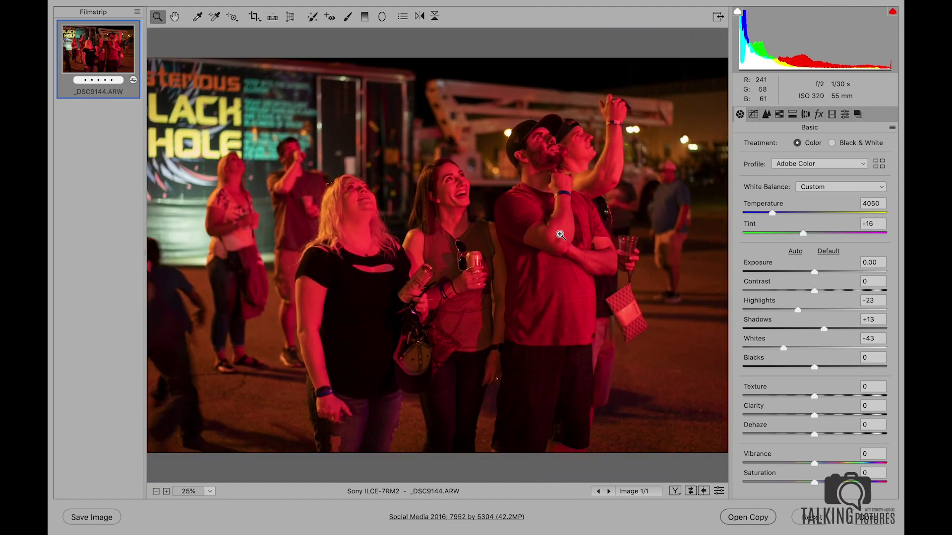
left_click(560, 234, "alt")
left_click(465, 236)
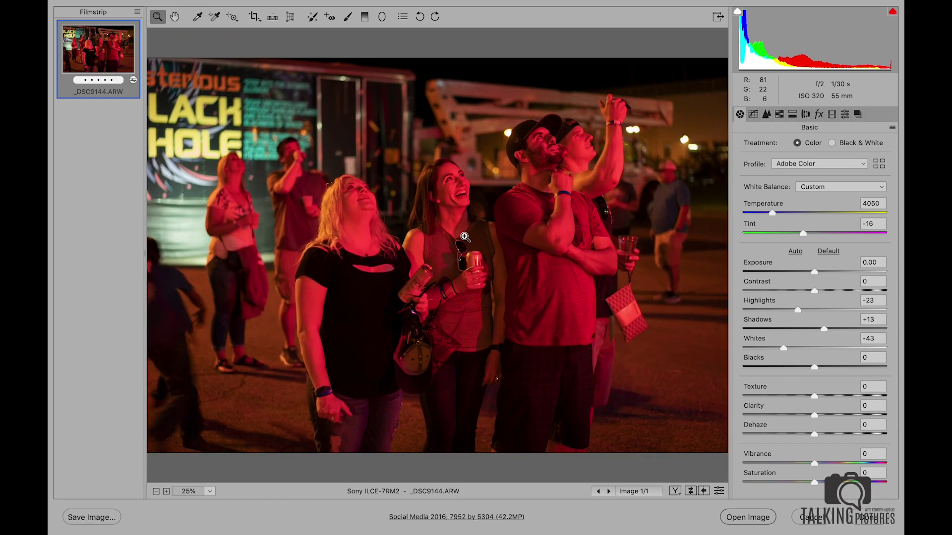
Raise Shadows to +32 and try slight Exposure changes around 0.00
left_click(832, 328)
left_click(836, 327)
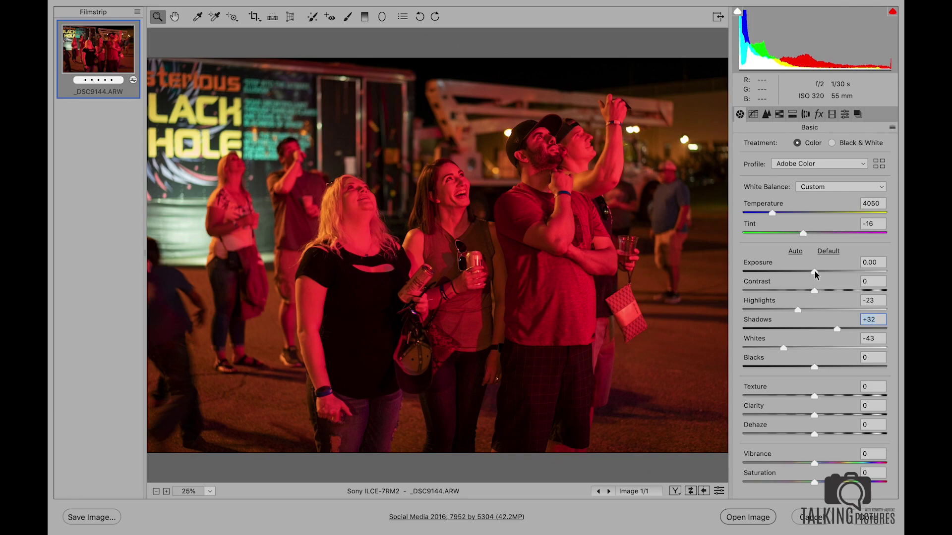
left_click_drag(814, 272, 813, 271)
left_click_drag(812, 272, 814, 272)
left_click(814, 271)
Open the toned photo in Photoshop and switch to the full-screen view mode
left_click(506, 267, "alt")
left_click(506, 268, "alt")
double_click(453, 248)
left_click(749, 515)
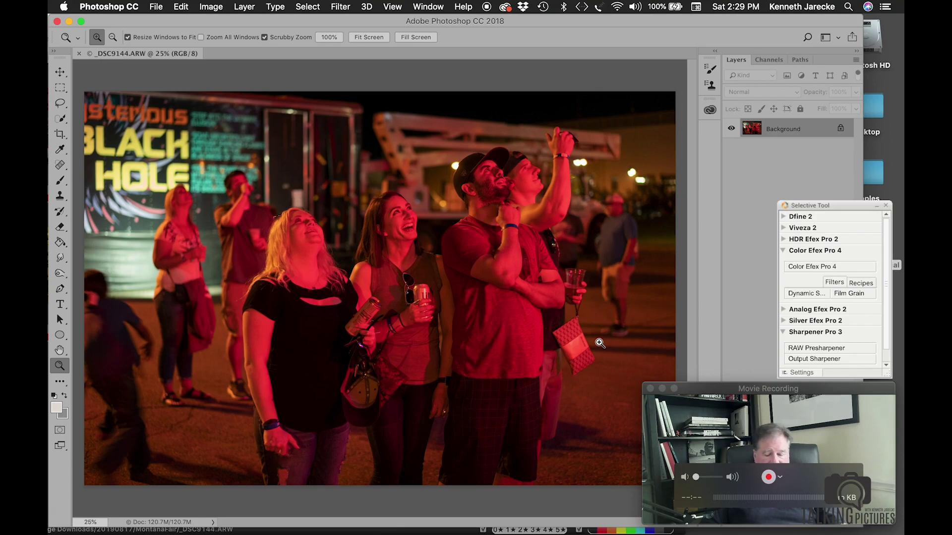
key("f")
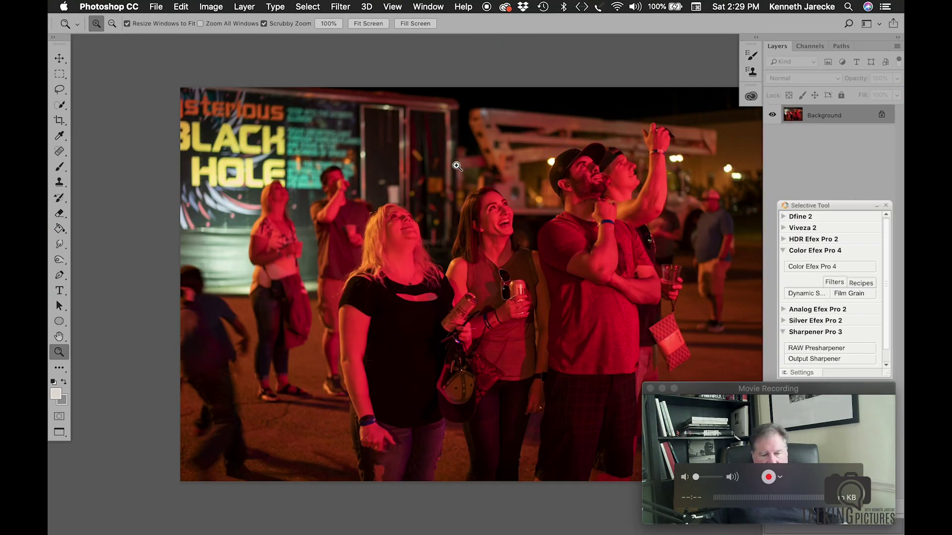
Examine the faces of the two women and the two men up close, and the photo as a whole
left_click(238, 307)
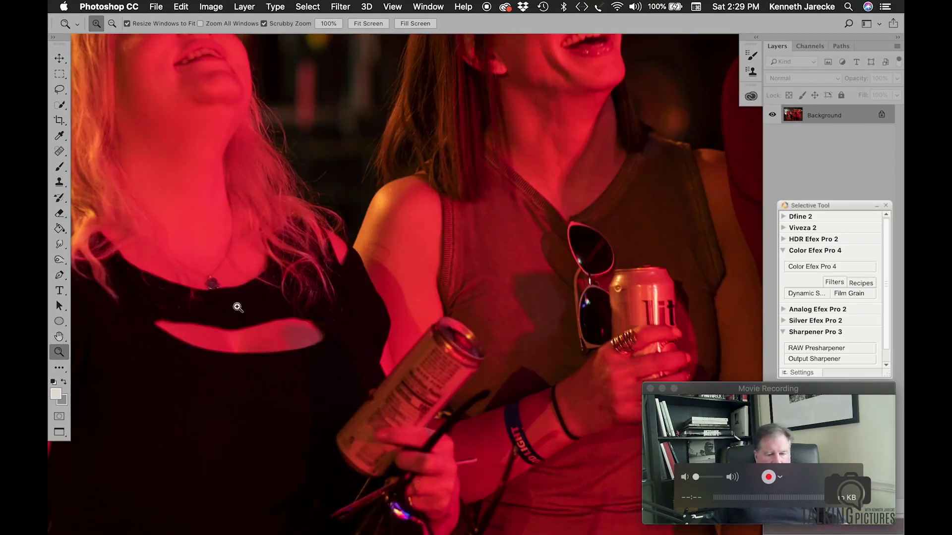
left_click(266, 305)
left_click(268, 308)
scroll(268, 308, "right", 10)
scroll(268, 309, "up", 5)
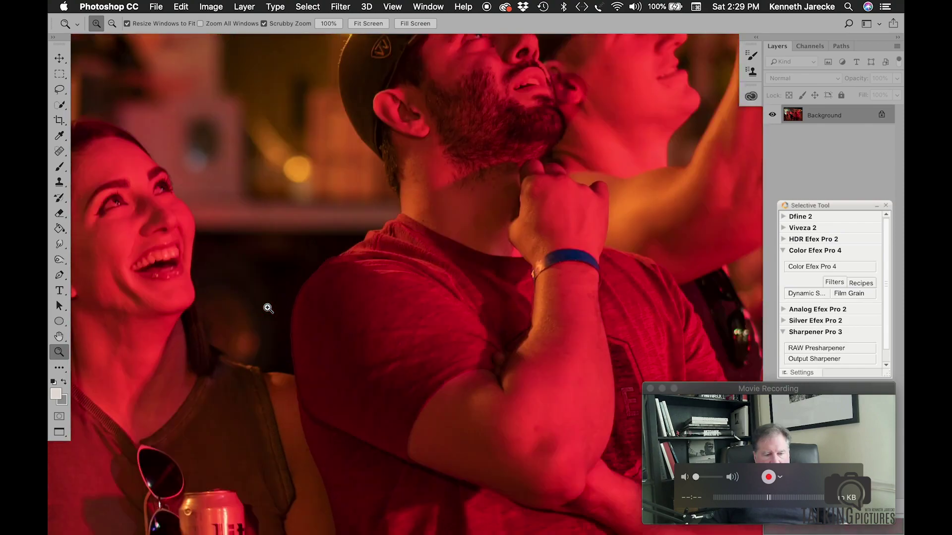
scroll(268, 308, "right", 3)
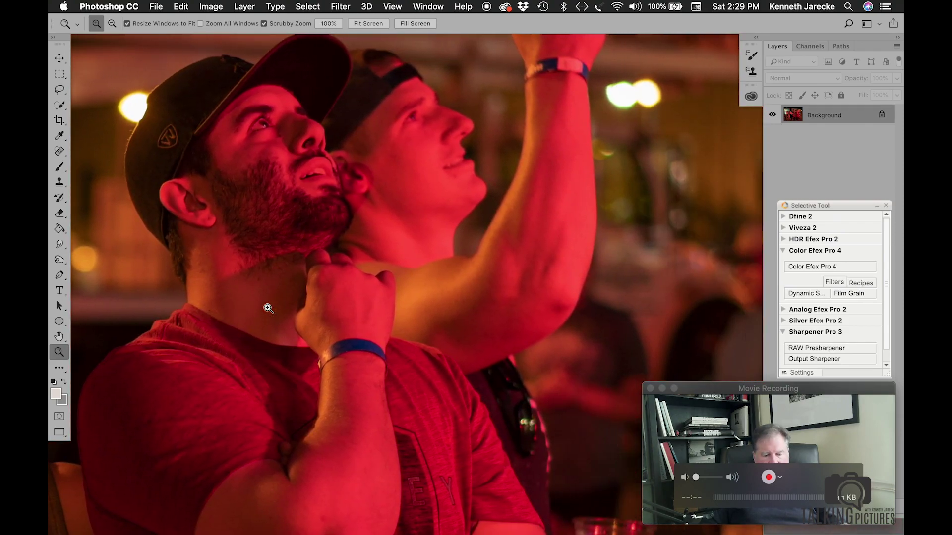
scroll(268, 308, "left", 10)
scroll(268, 308, "left", 15)
scroll(268, 308, "down", 4)
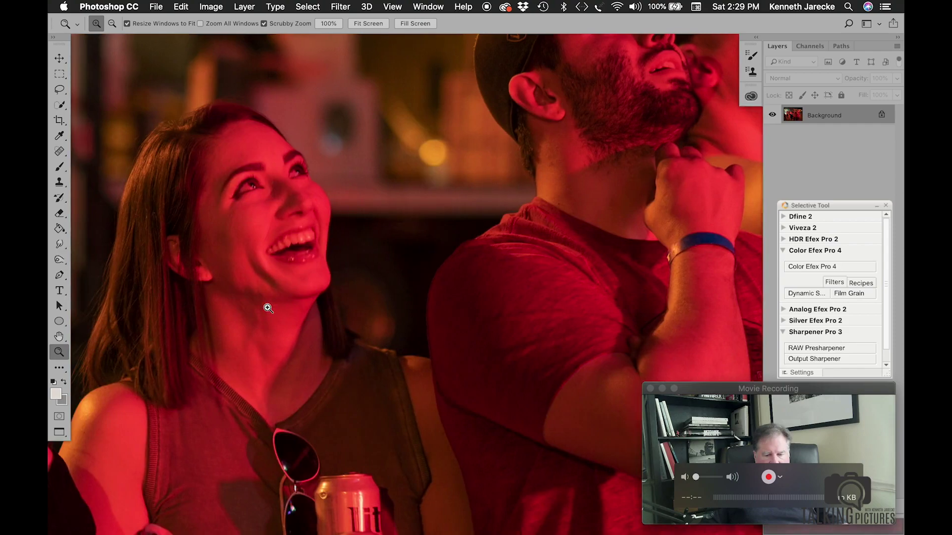
scroll(268, 309, "left", 8)
scroll(268, 308, "down", 4)
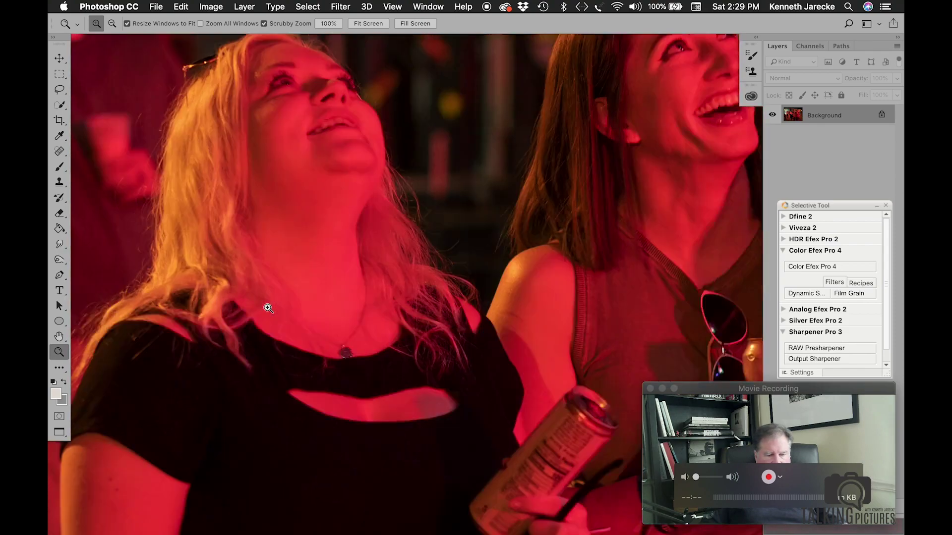
left_click(517, 253, "alt")
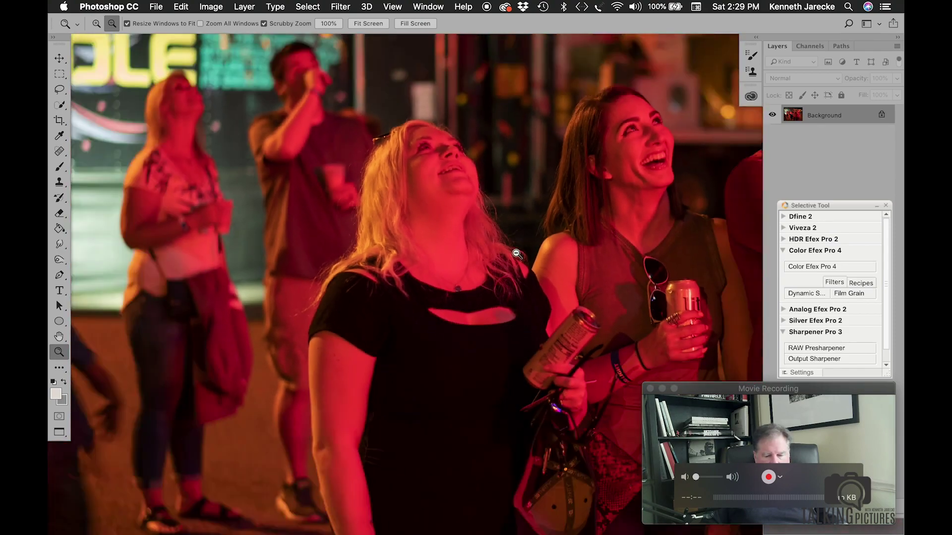
scroll(516, 253, "right", 5)
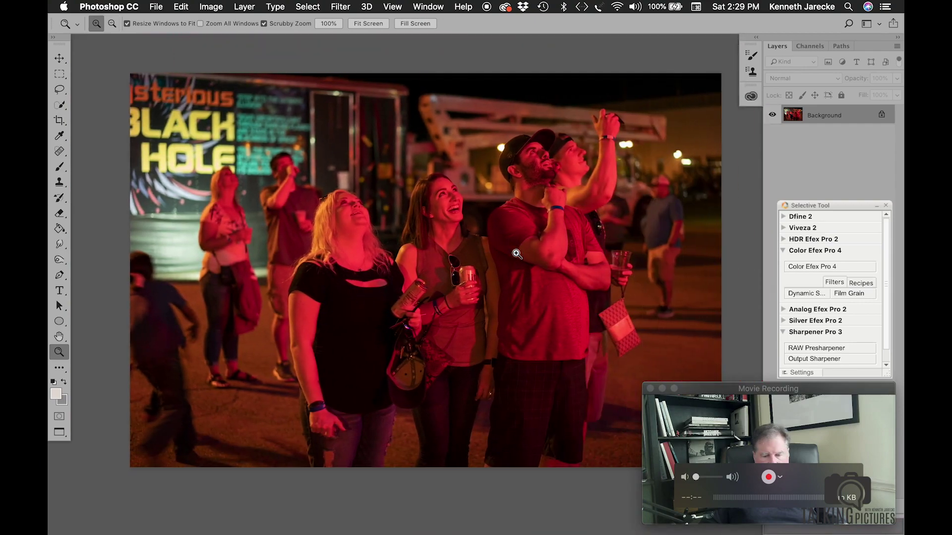
scroll(586, 249, "down", 2)
scroll(585, 250, "left", 1)
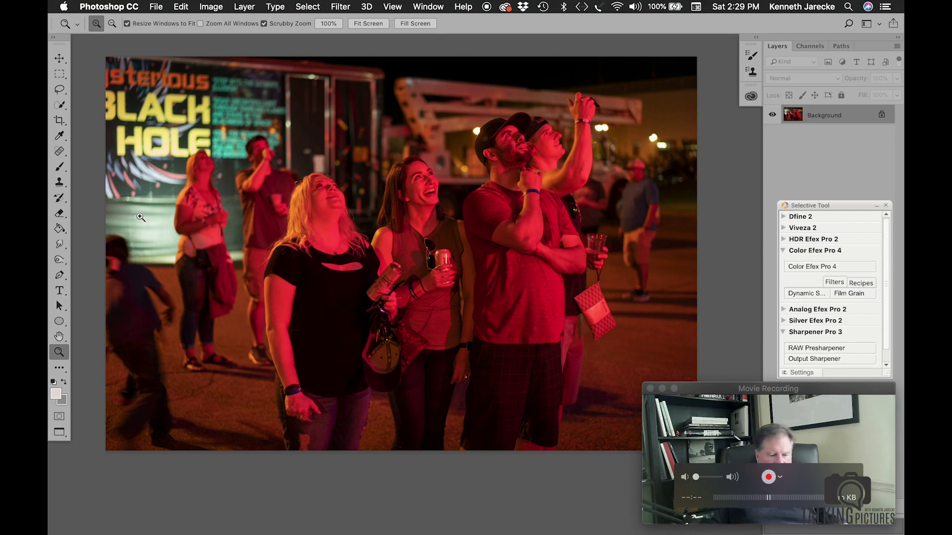
Lighten the dark clothing on the group's torsos and legs with a 2300 px History Brush in Screen mode at 6% opacity
left_click(60, 198)
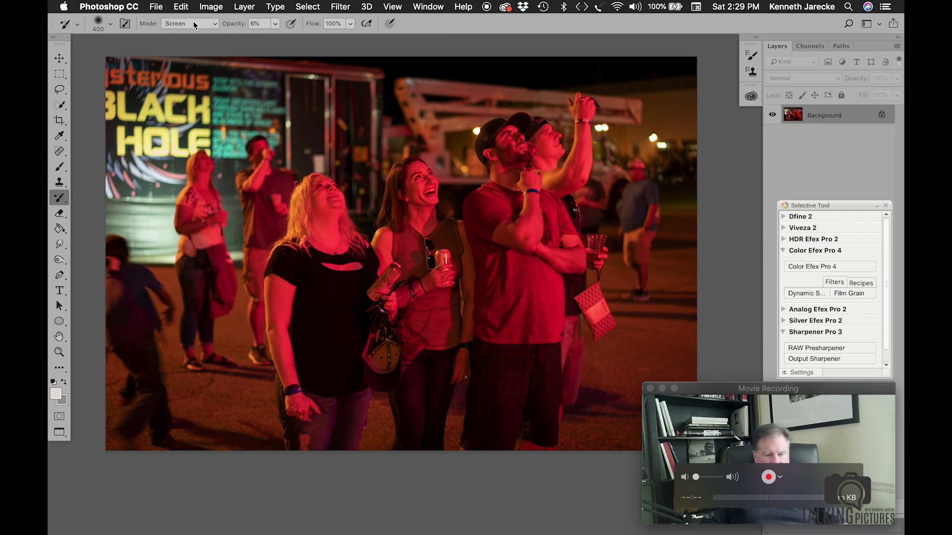
key("bracketright")
key("bracketright")
key("bracketright")
key("bracketright")
key("bracketright")
key("bracketright")
key("bracketright")
key("bracketright")
key("bracketright")
key("bracketright")
key("bracketright")
key("bracketright")
key("bracketright")
key("bracketright")
key("bracketright")
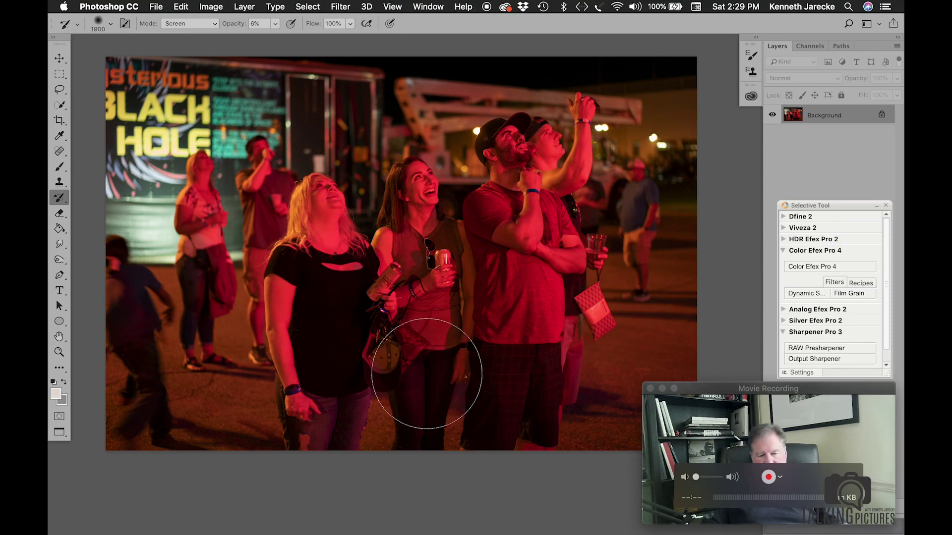
key("bracketright")
key("bracketright")
key("bracketright")
key("bracketright")
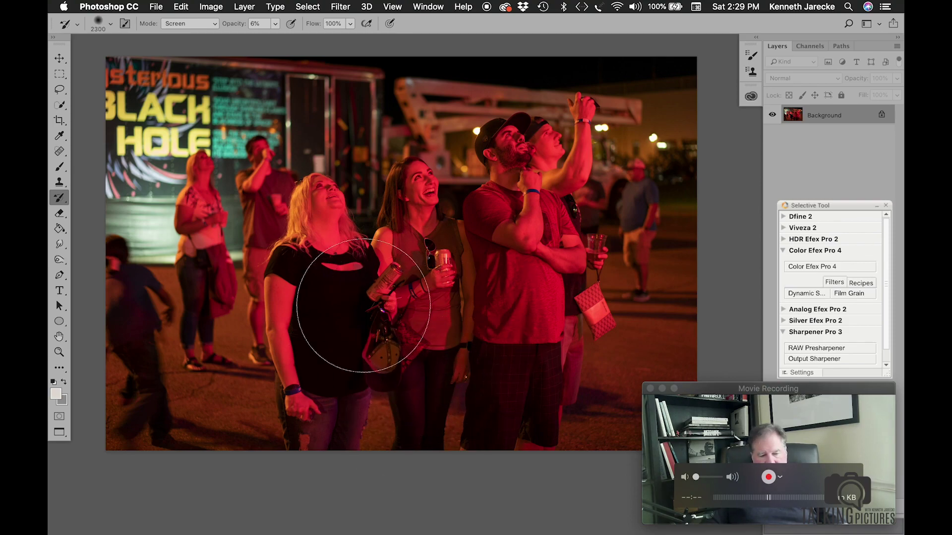
mouse_move(491, 338)
left_mouse_down()
mouse_move(436, 382)
mouse_move(480, 333)
left_mouse_up()
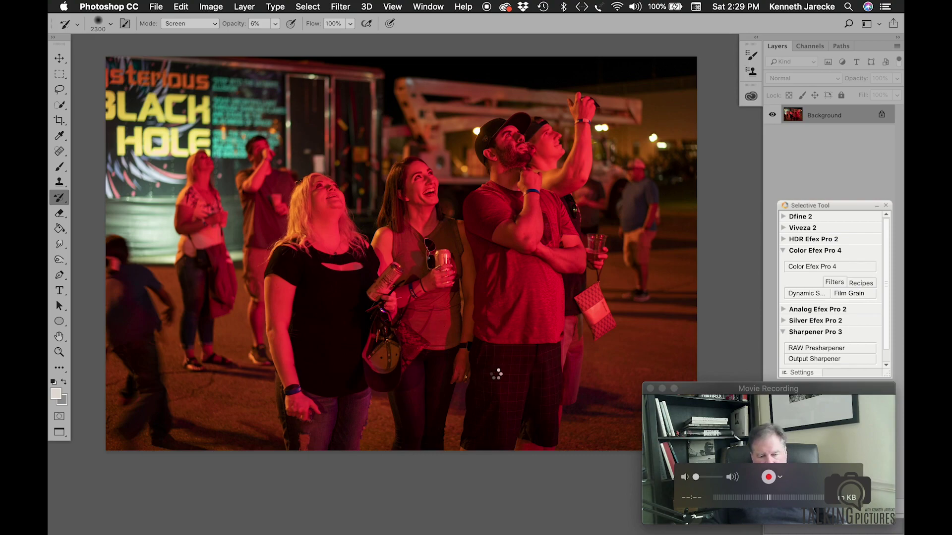
left_click_drag(459, 415, 458, 376)
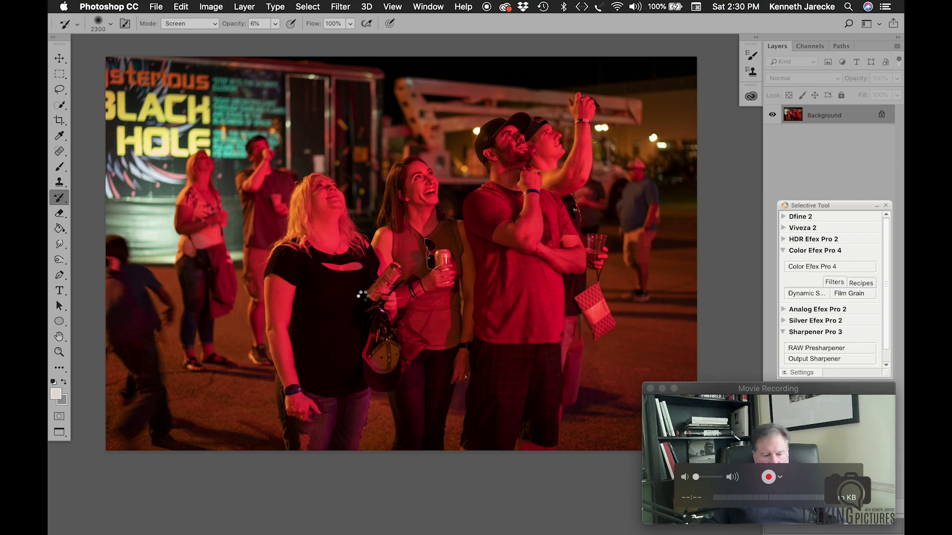
mouse_move(425, 251)
left_mouse_down()
mouse_move(403, 372)
mouse_move(418, 456)
mouse_move(424, 399)
mouse_move(388, 373)
left_mouse_up()
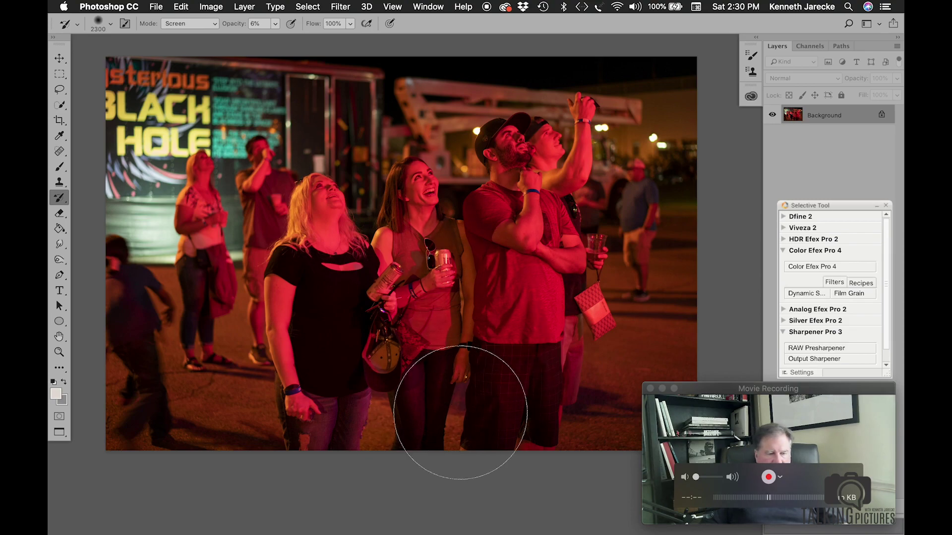
Lighten the bearded man's shaded cheek, eye area and beard with a 150 px History Brush in Screen mode at 6% opacity
scroll(56, 358, "down", 5)
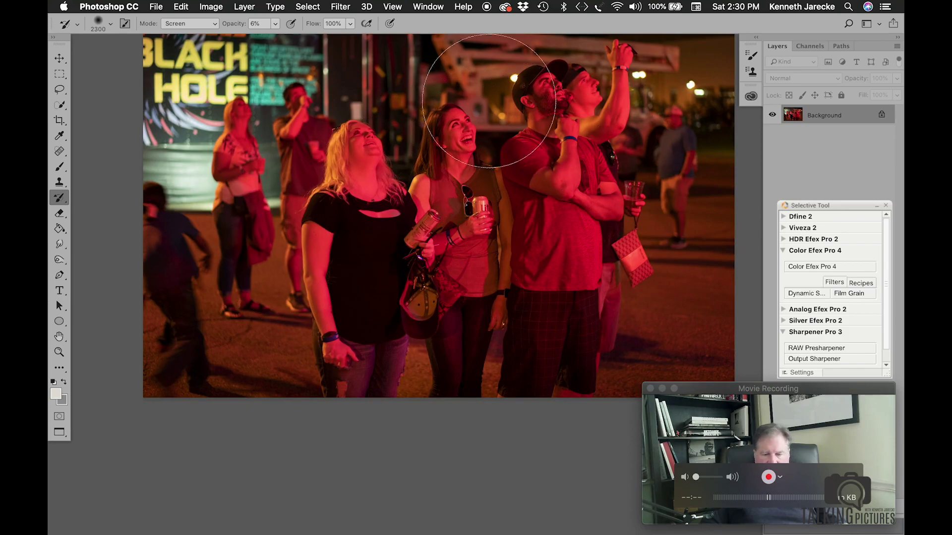
key("z")
left_click(151, 301)
left_click(351, 266)
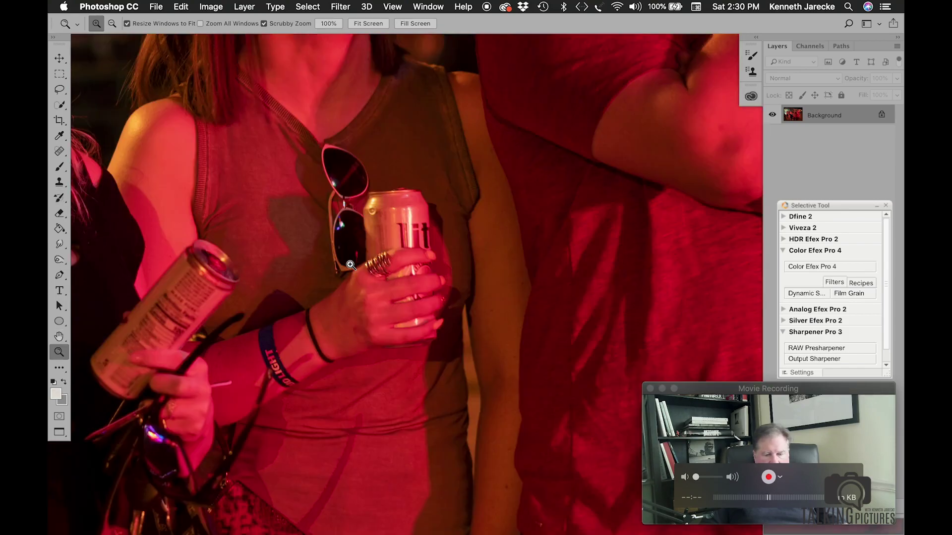
scroll(351, 265, "up", 20)
scroll(350, 265, "right", 10)
scroll(350, 265, "down", 2)
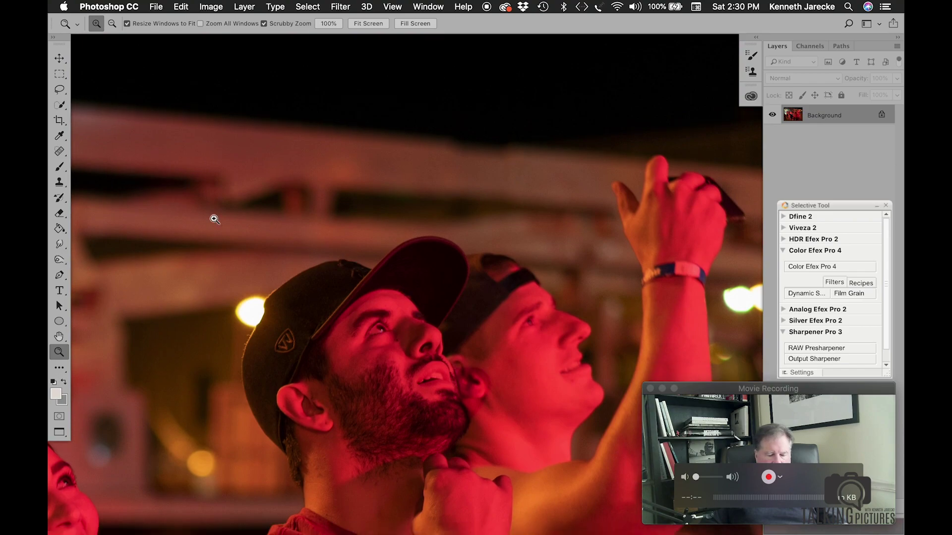
left_click(60, 197)
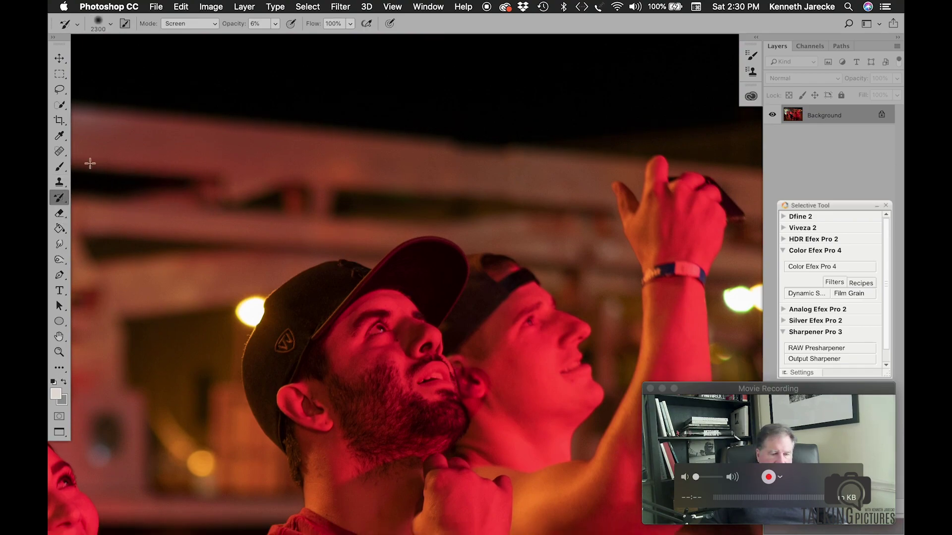
key("bracketleft")
key("bracketleft")
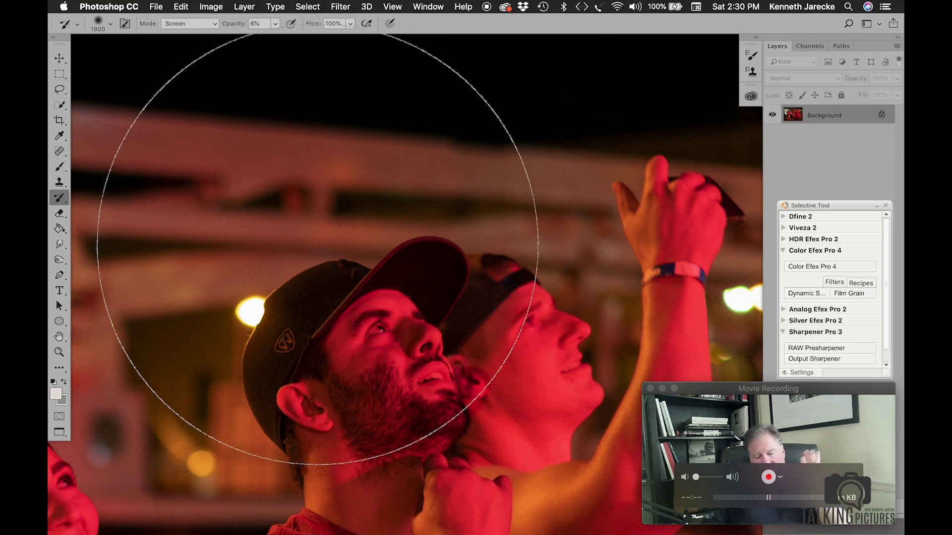
key("bracketleft")
key("bracketleft")
key("bracketleft")
key("bracketleft")
key("bracketleft")
key("bracketleft")
key("bracketleft")
key("bracketleft")
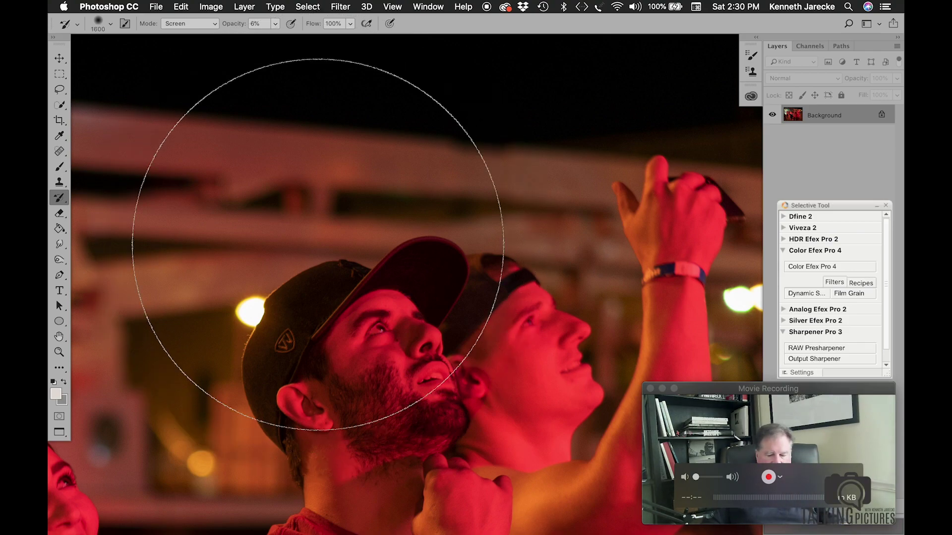
key("bracketleft")
key("bracketleft")
key("bracketleft")
key("bracketleft")
key("bracketleft")
key("bracketleft")
key("bracketleft")
key("bracketleft")
key("bracketleft")
key("bracketleft")
key("bracketleft")
key("bracketleft")
key("bracketleft")
key("bracketleft")
key("bracketleft")
key("bracketleft")
key("bracketleft")
key("bracketleft")
key("bracketleft")
key("bracketleft")
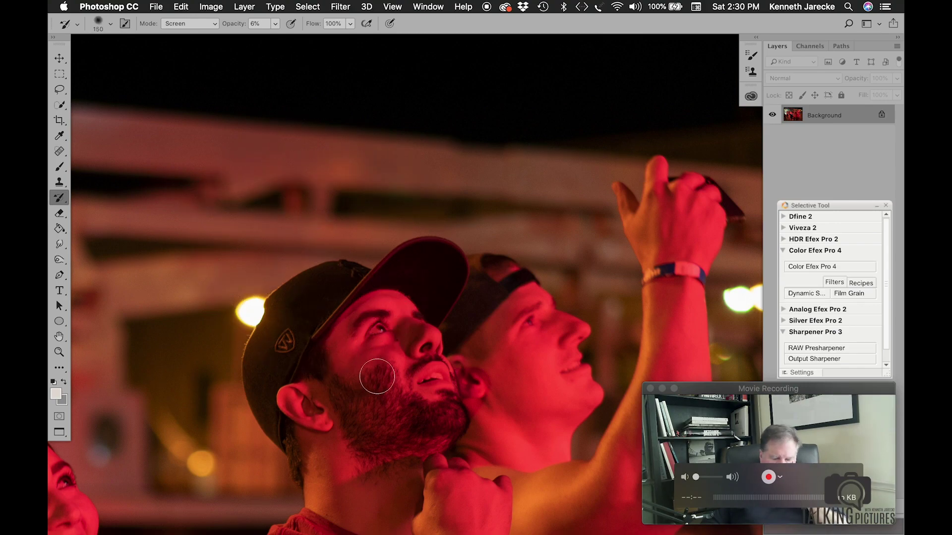
key("bracketright")
mouse_move(391, 361)
left_mouse_down()
mouse_move(411, 390)
mouse_move(429, 388)
mouse_move(404, 386)
mouse_move(404, 358)
mouse_move(387, 371)
mouse_move(405, 398)
mouse_move(434, 392)
mouse_move(402, 364)
left_mouse_up()
mouse_move(409, 403)
left_mouse_down()
mouse_move(430, 393)
mouse_move(393, 372)
mouse_move(395, 354)
mouse_move(385, 356)
mouse_move(379, 376)
mouse_move(351, 341)
mouse_move(343, 353)
mouse_move(351, 339)
mouse_move(344, 371)
mouse_move(355, 340)
mouse_move(340, 361)
mouse_move(364, 414)
left_mouse_up()
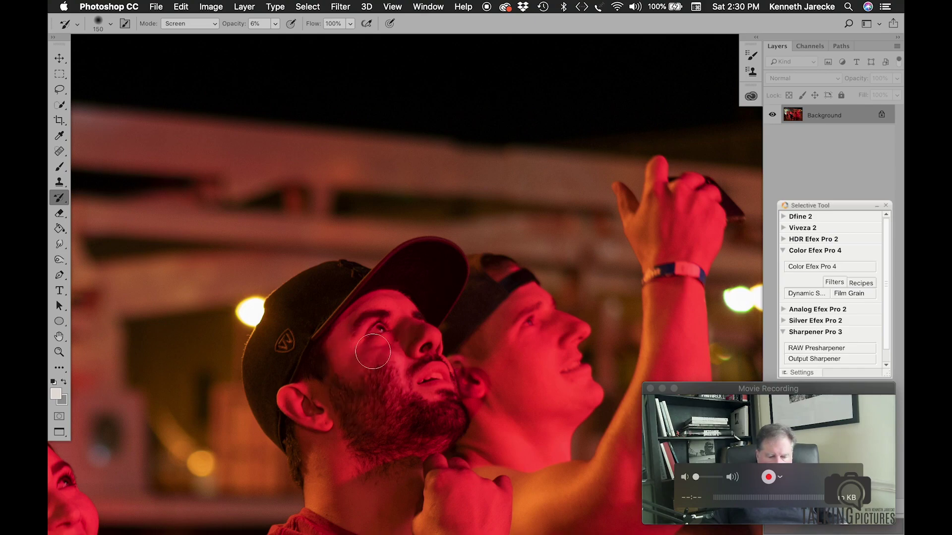
mouse_move(392, 318)
left_mouse_down()
mouse_move(352, 433)
mouse_move(382, 455)
mouse_move(404, 437)
mouse_move(405, 416)
mouse_move(351, 414)
mouse_move(372, 396)
mouse_move(396, 412)
mouse_move(380, 429)
mouse_move(425, 444)
mouse_move(354, 468)
mouse_move(427, 448)
mouse_move(355, 468)
mouse_move(338, 428)
mouse_move(342, 467)
mouse_move(423, 454)
mouse_move(427, 442)
mouse_move(342, 465)
mouse_move(332, 405)
mouse_move(352, 434)
mouse_move(351, 462)
mouse_move(385, 379)
mouse_move(391, 440)
mouse_move(433, 438)
mouse_move(341, 459)
mouse_move(373, 418)
mouse_move(378, 386)
mouse_move(370, 470)
mouse_move(432, 441)
left_mouse_up()
Set the History Brush blending mode to Multiply
scroll(153, 414, "left", 10)
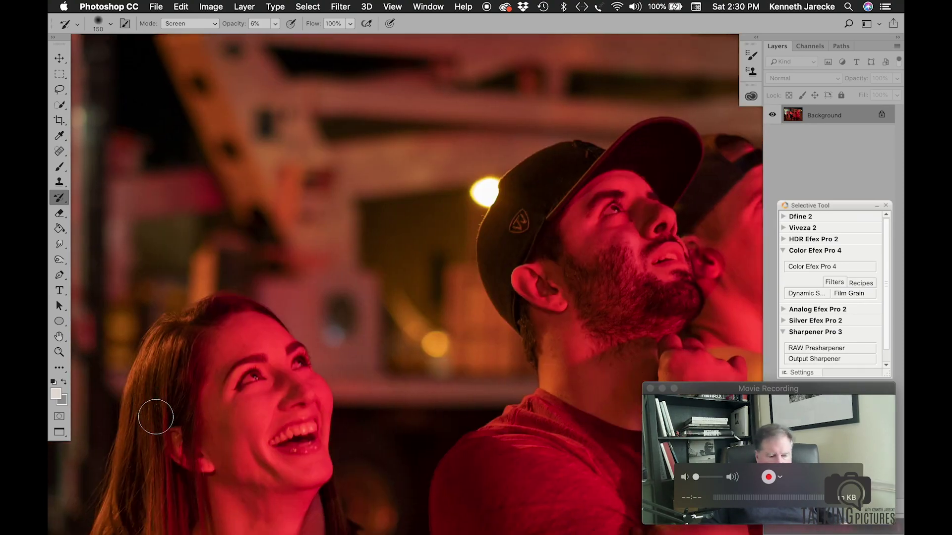
scroll(155, 416, "down", 3)
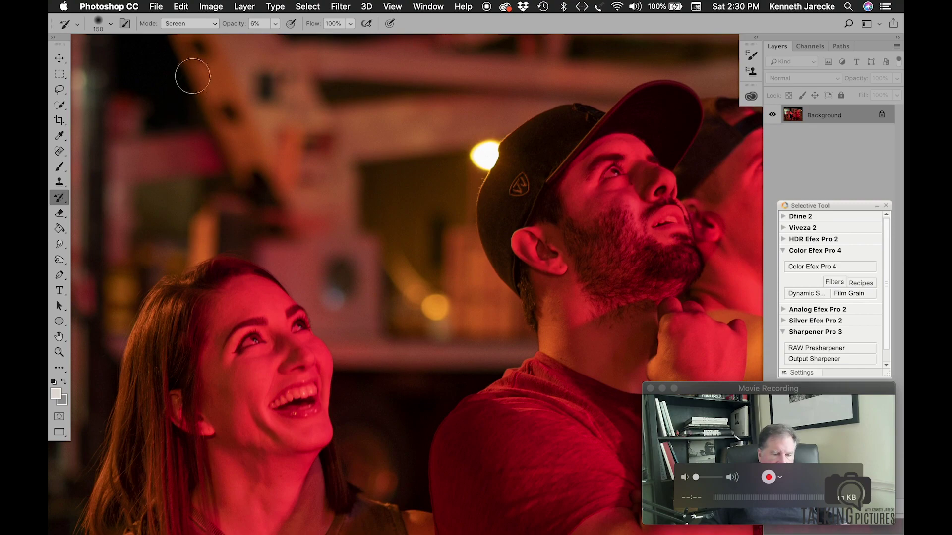
left_click(196, 23)
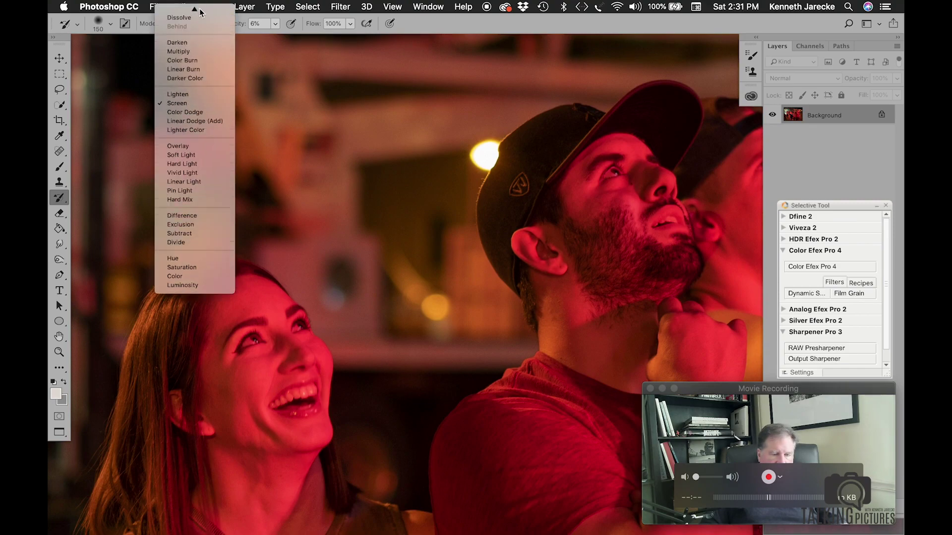
left_click(197, 52)
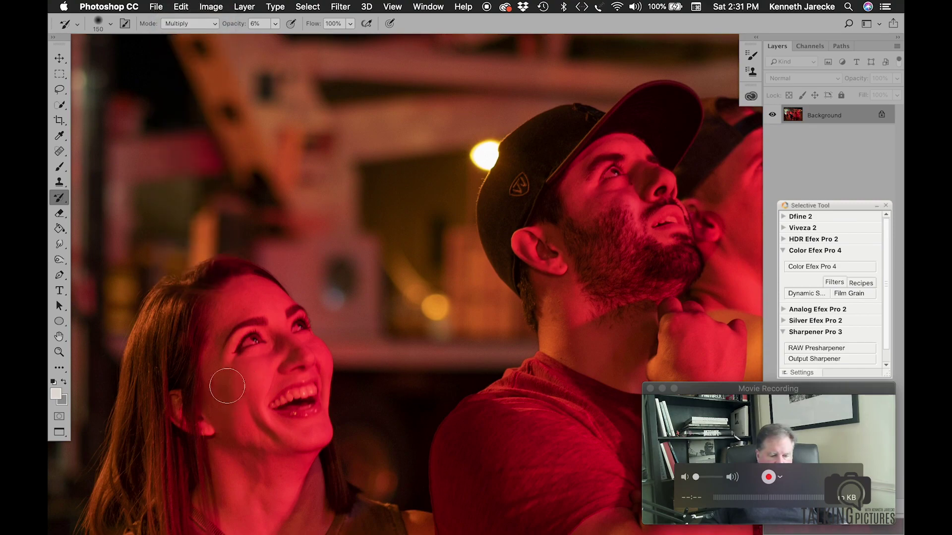
Examine the skin tones and hair of the two women and the two men up close
scroll(224, 335, "down", 5)
scroll(224, 336, "left", 3)
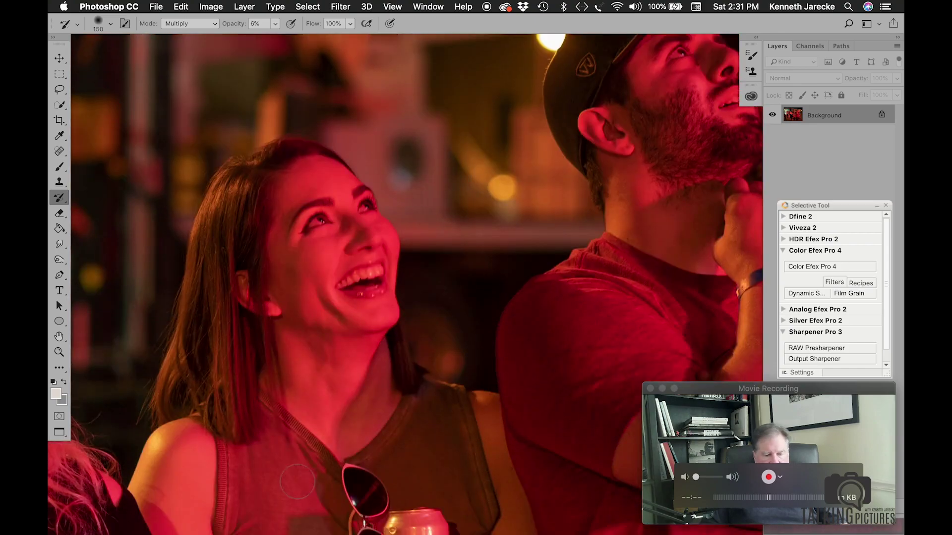
scroll(370, 370, "left", 15)
scroll(370, 370, "down", 4)
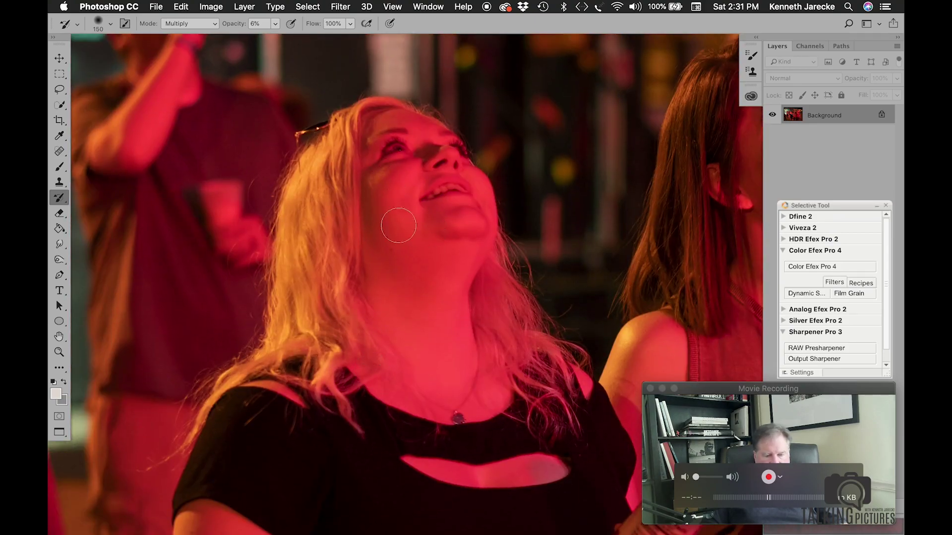
scroll(342, 333, "right", 15)
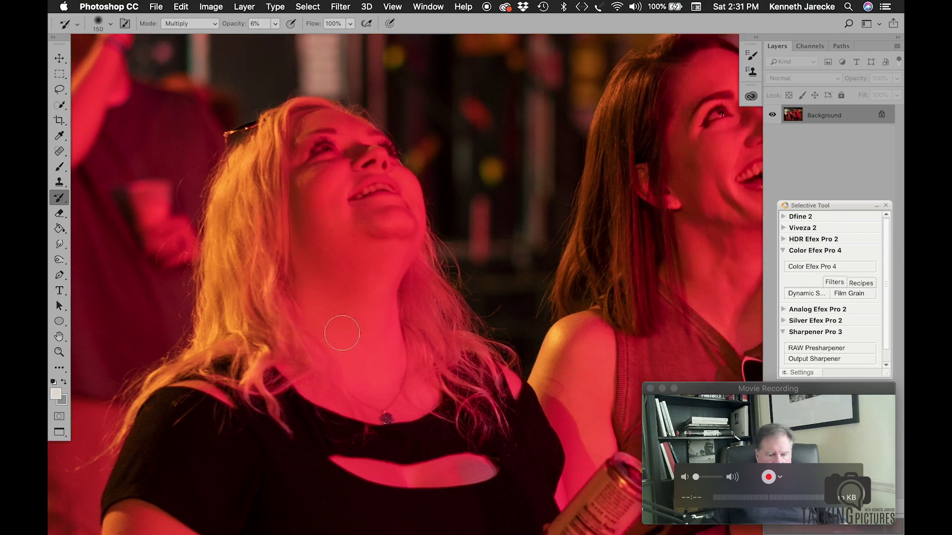
scroll(450, 244, "up", 4)
scroll(452, 246, "right", 15)
scroll(452, 247, "up", 4)
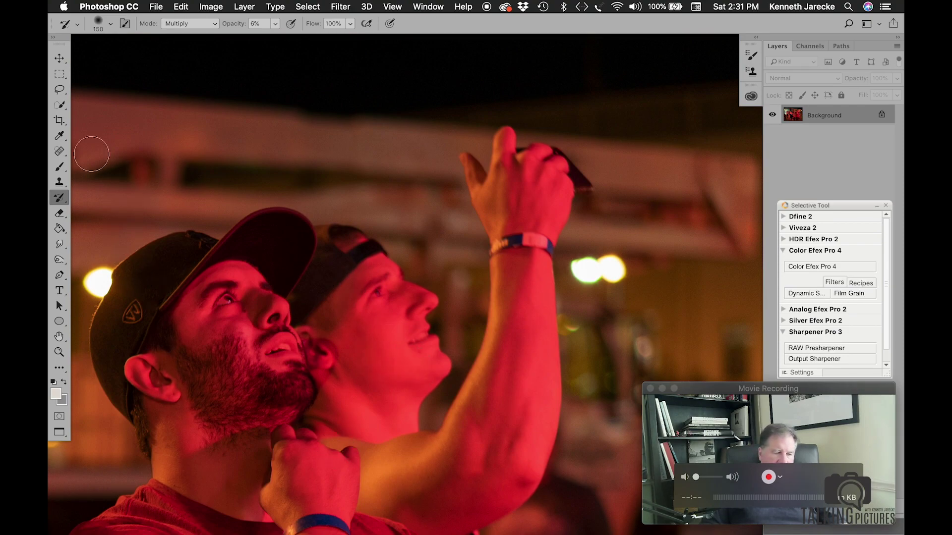
Crop the photo with the Social Media preset, 21 in by 14 in at 144 px/in
left_click(58, 122)
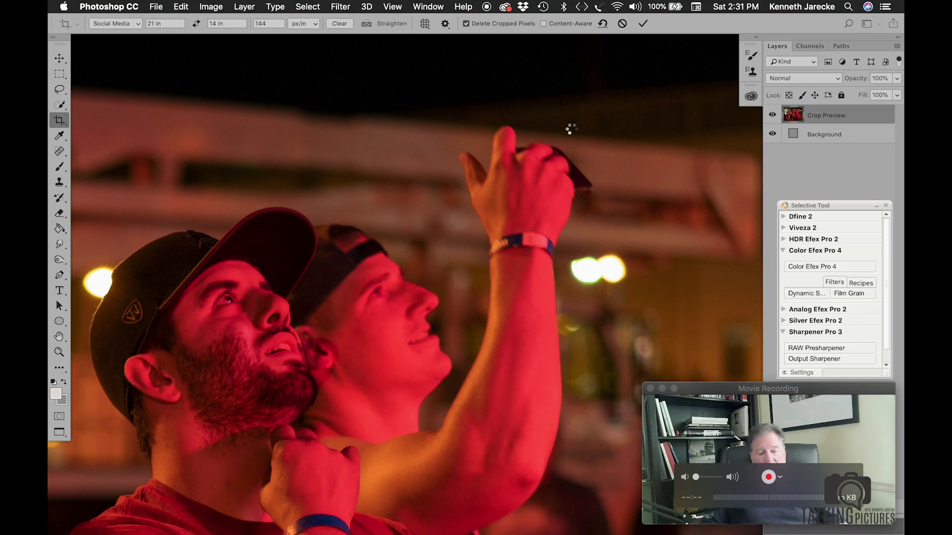
key("Escape")
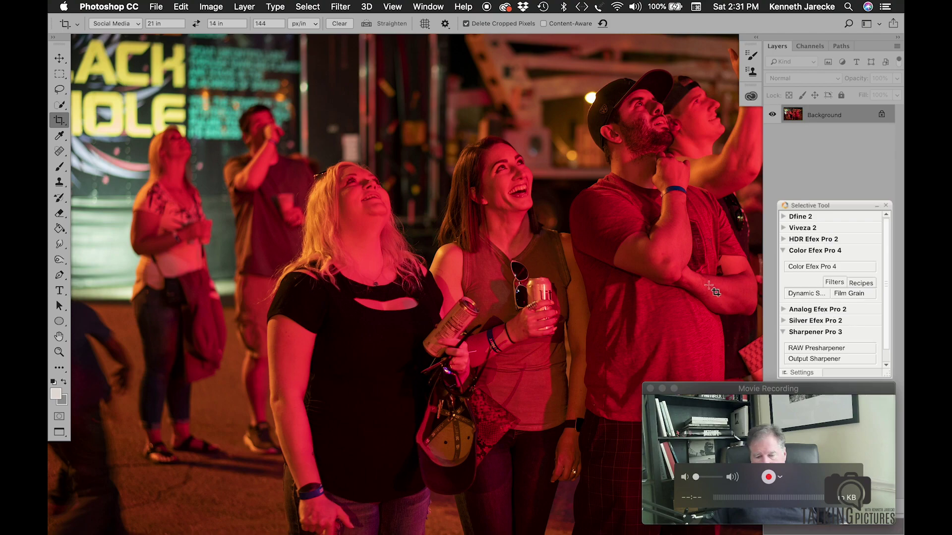
Add film grain with the Color Efex Pro 4 recipe A Normal Grain, and sharpen the photo with the Sharpener Pro 3 Output Sharpener
scroll(710, 288, "right", 5)
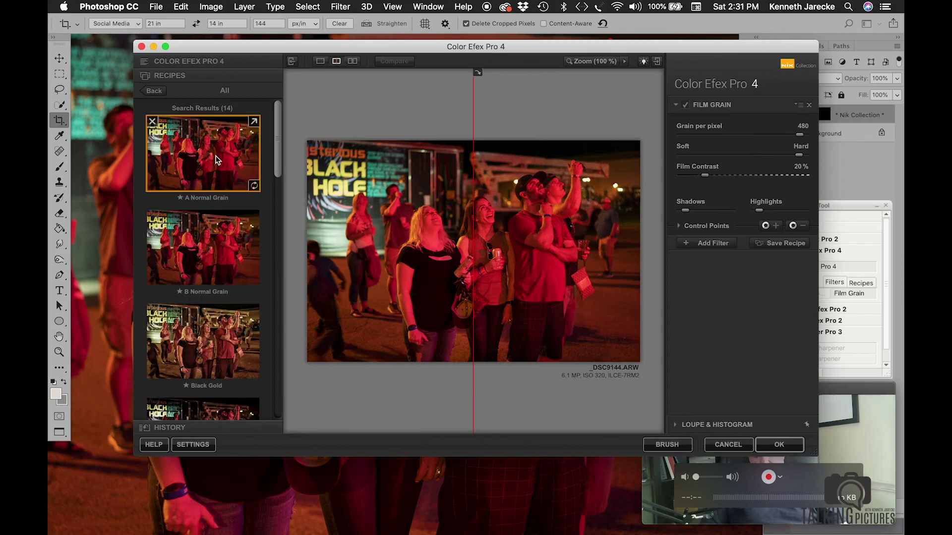
key("Return")
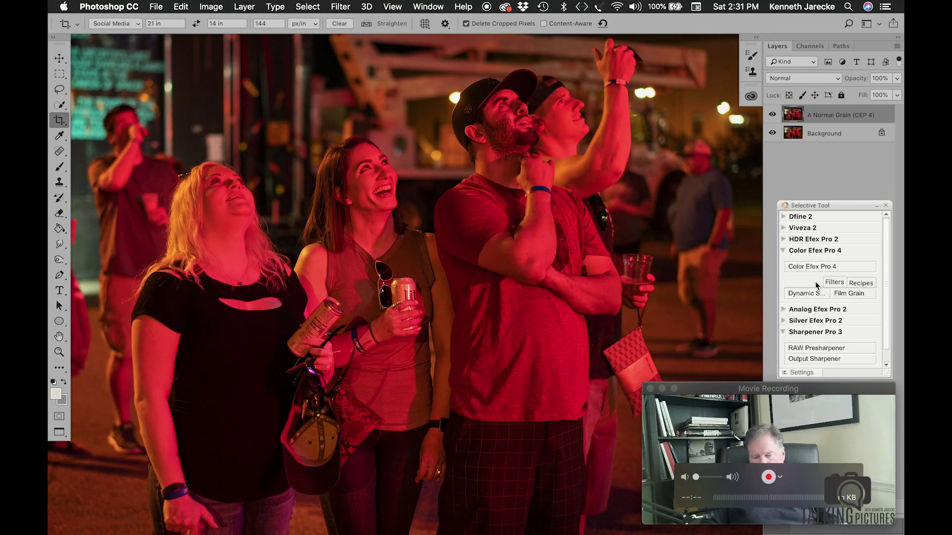
left_click(805, 360)
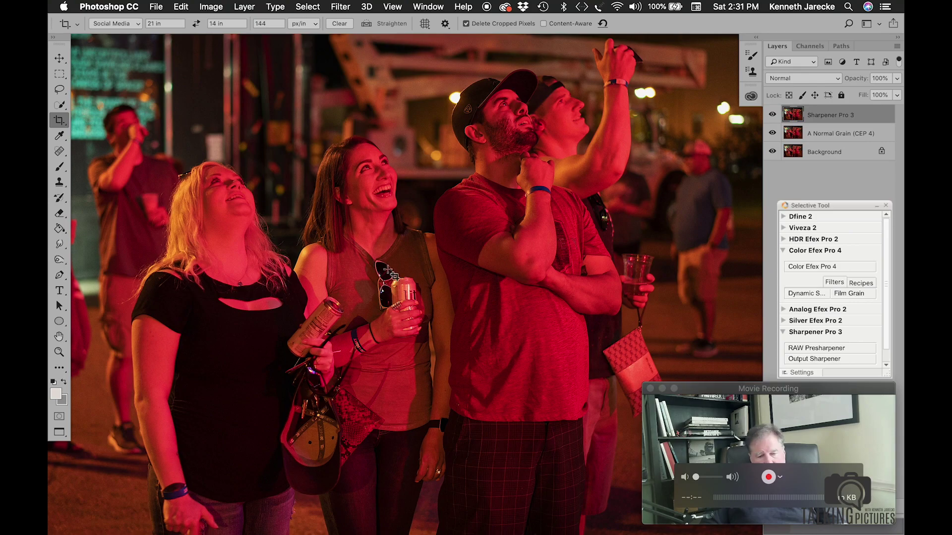
Examine the grained and sharpened photo from side to side, and the picture as a whole
left_click(59, 352)
scroll(343, 362, "right", 10)
scroll(343, 362, "up", 2)
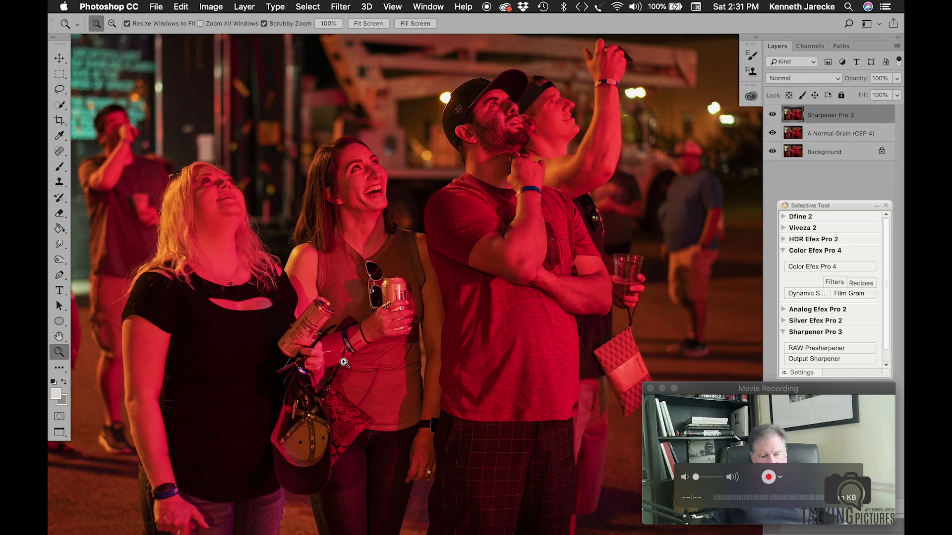
scroll(343, 362, "down", 5)
scroll(344, 363, "up", 10)
scroll(343, 362, "left", 10)
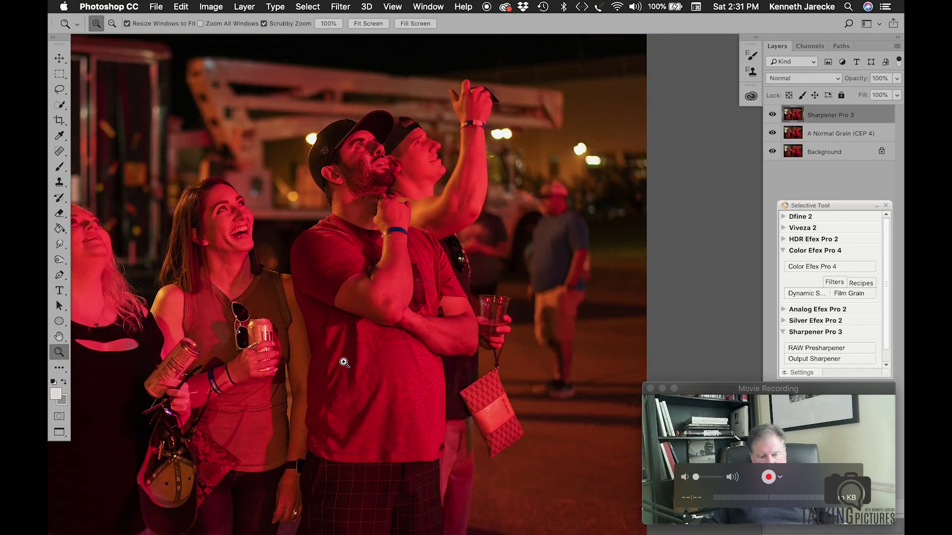
scroll(343, 362, "left", 10)
scroll(343, 363, "up", 5)
scroll(343, 362, "down", 5)
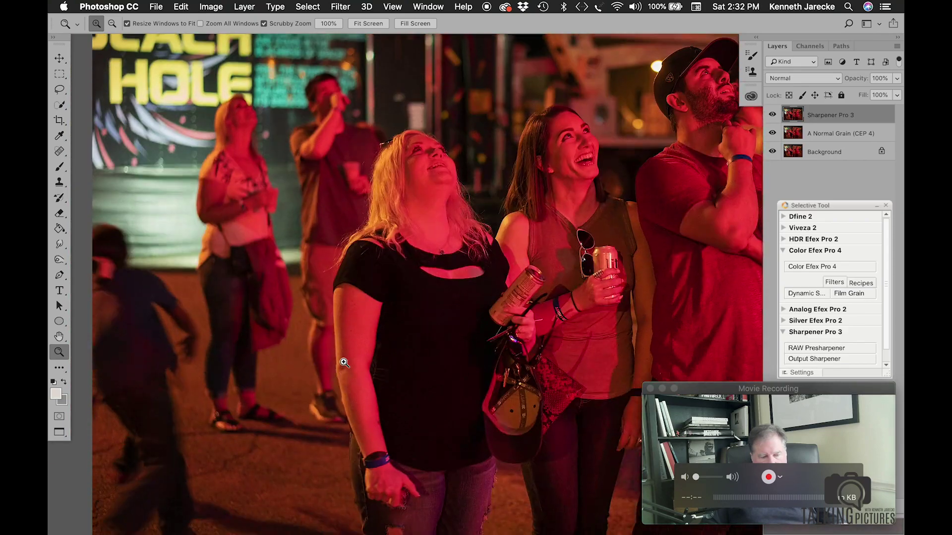
scroll(343, 362, "right", 4)
scroll(344, 363, "right", 4)
scroll(343, 362, "up", 2)
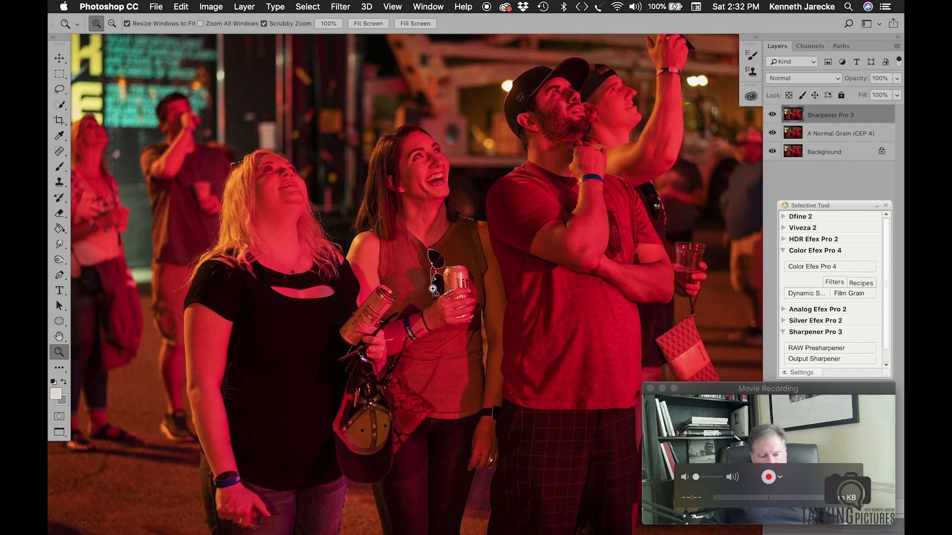
left_click(441, 254, "alt")
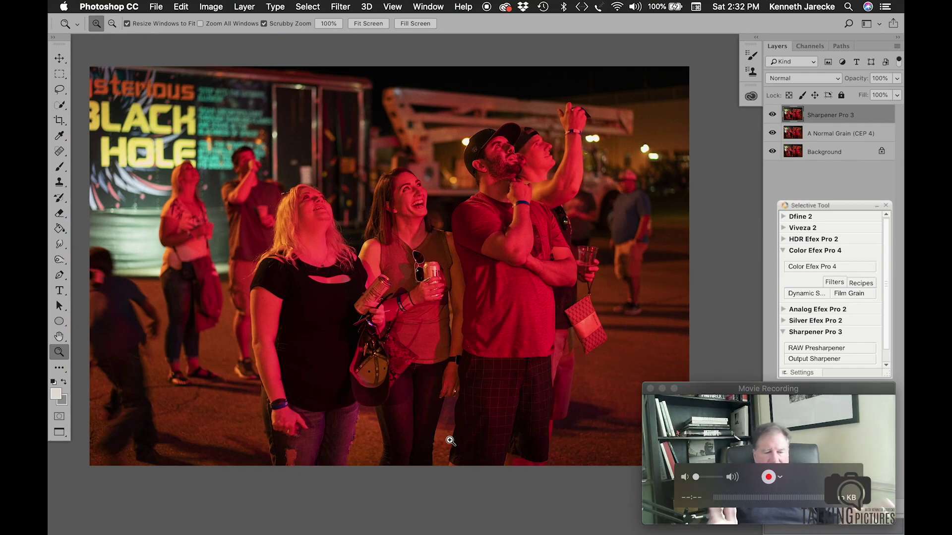
Save the photo as _DSC9144.jpg in the MontanaFair Social Media folder, in JPEG format with quality 7 and Baseline ("Standard")
left_click(157, 7)
left_click(175, 130)
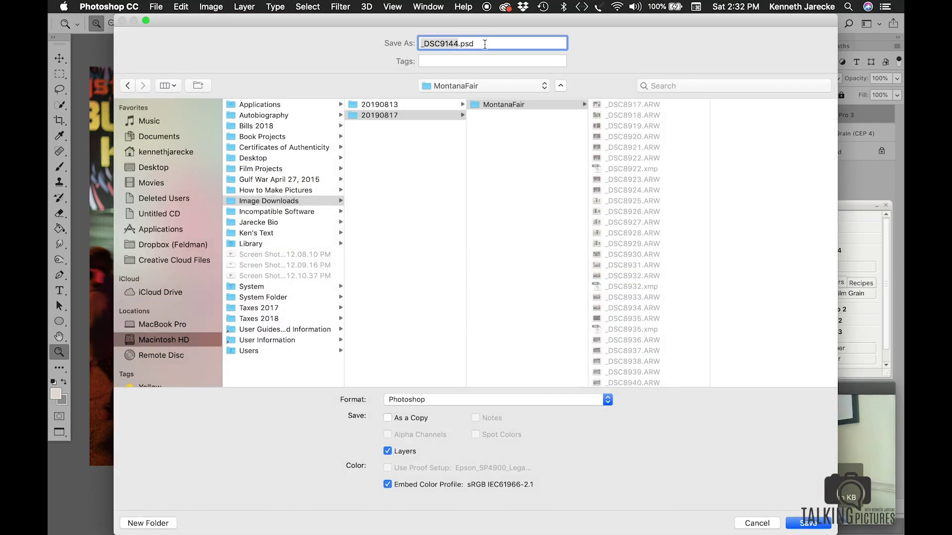
left_click(465, 87)
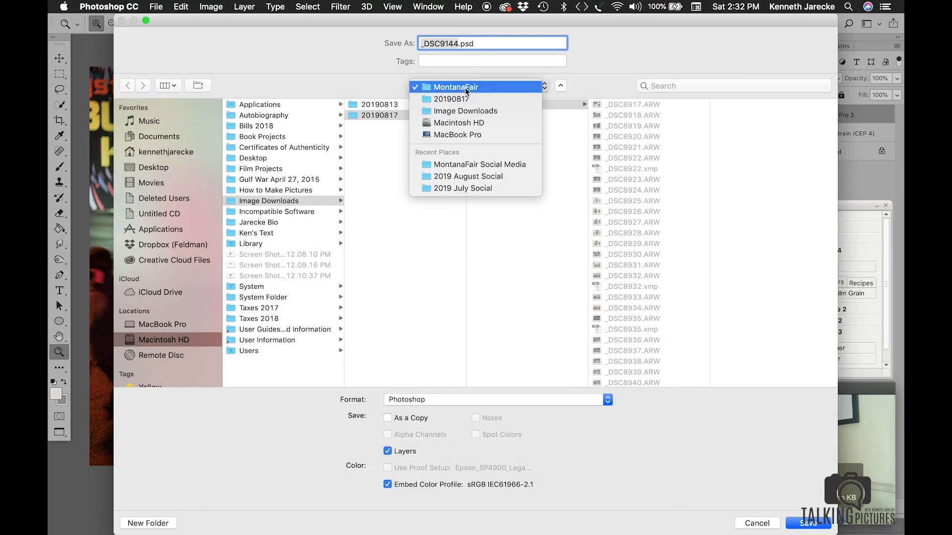
left_click(458, 165)
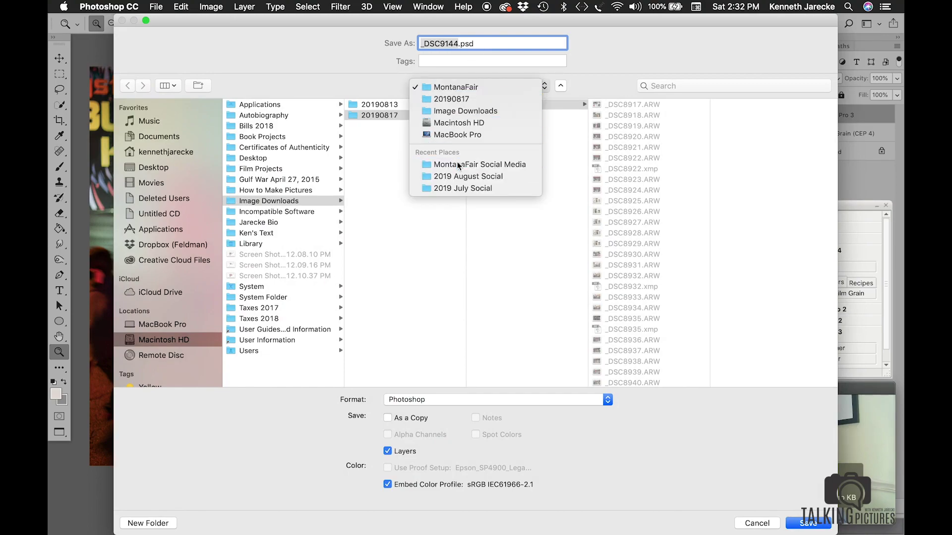
left_click(431, 399)
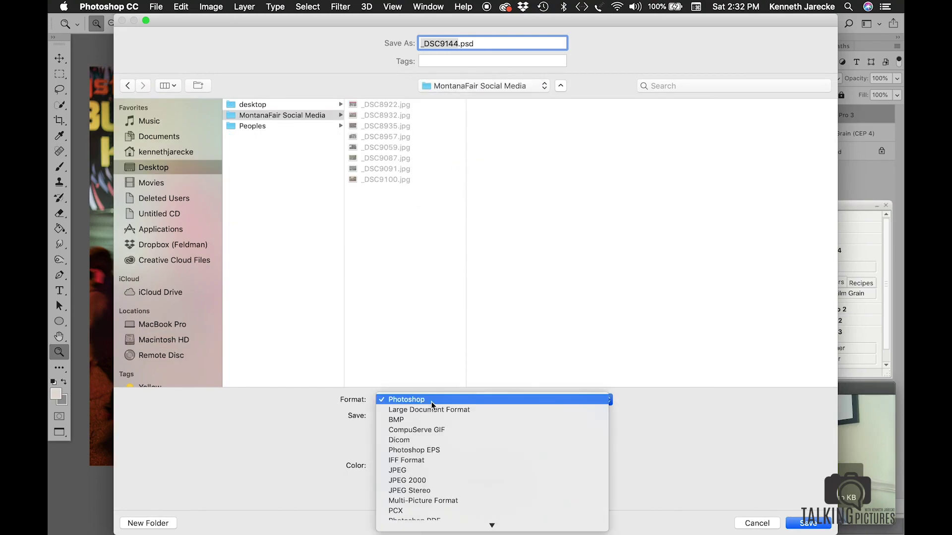
left_click(434, 470)
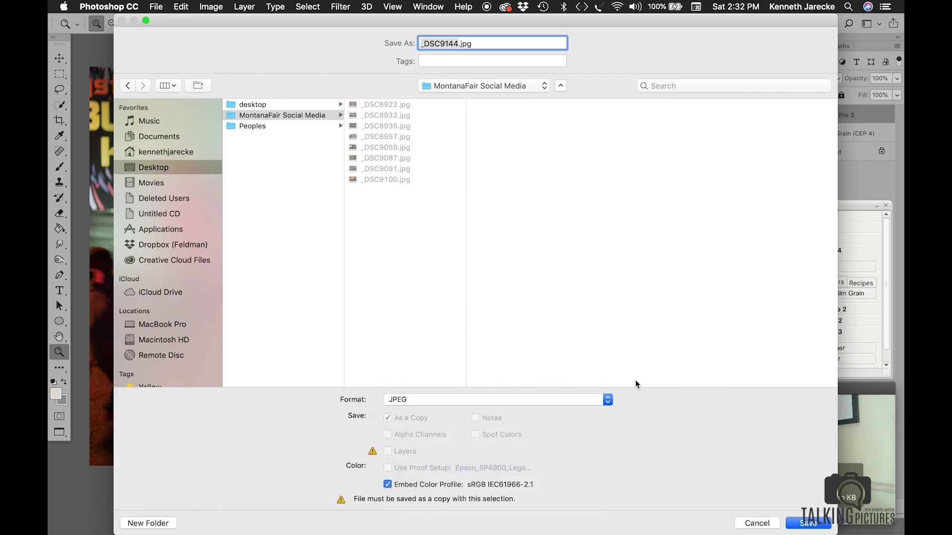
left_click(811, 524)
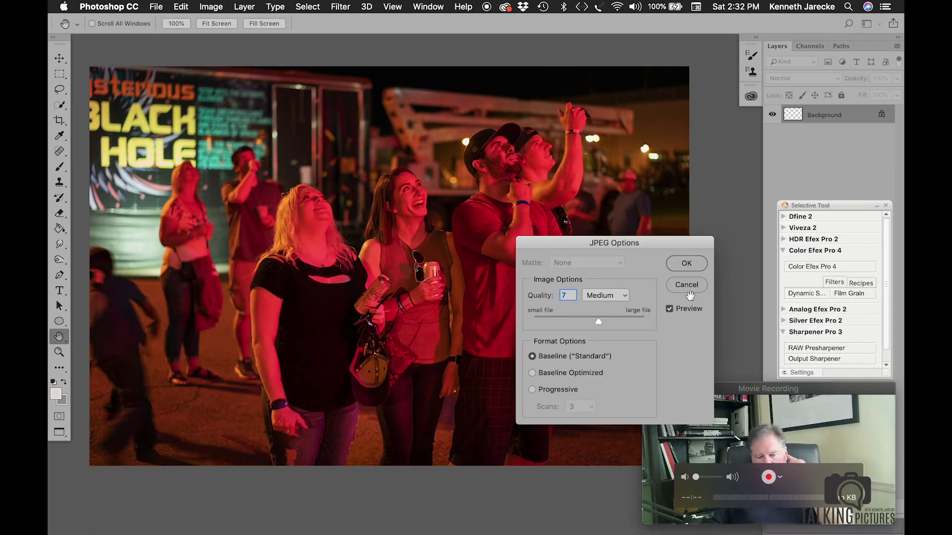
left_click(685, 260)
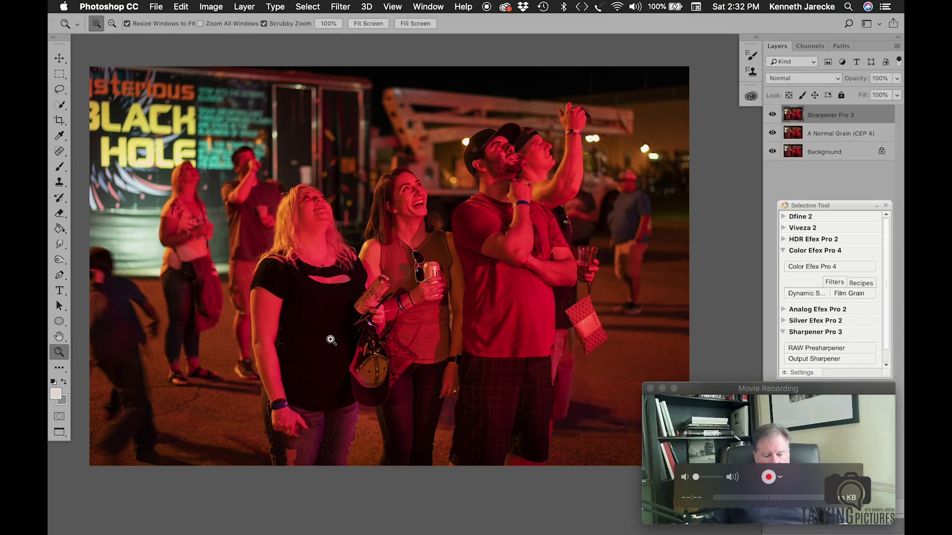
Close the photo without saving changes, and return to the MontanaFair contact sheet in Photo Mechanic at full window size
key("super+w")
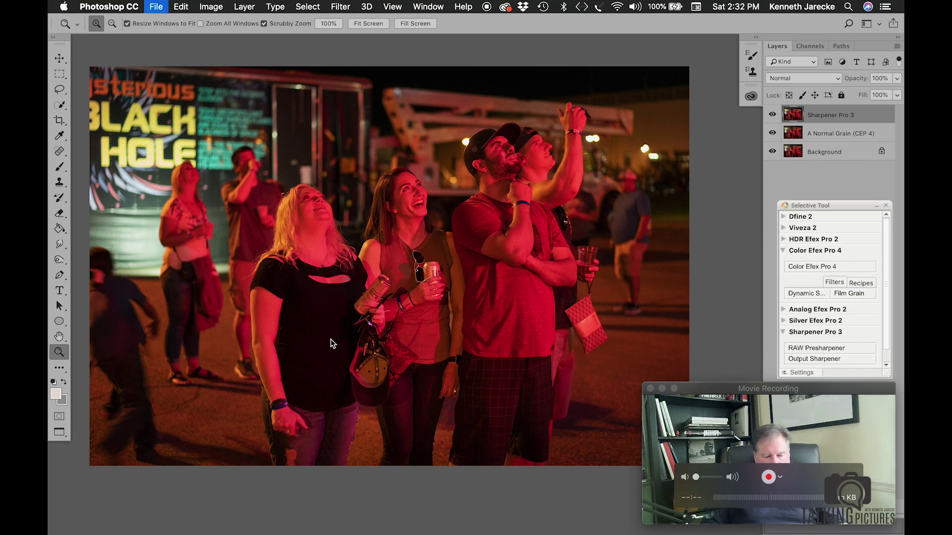
key("super+d")
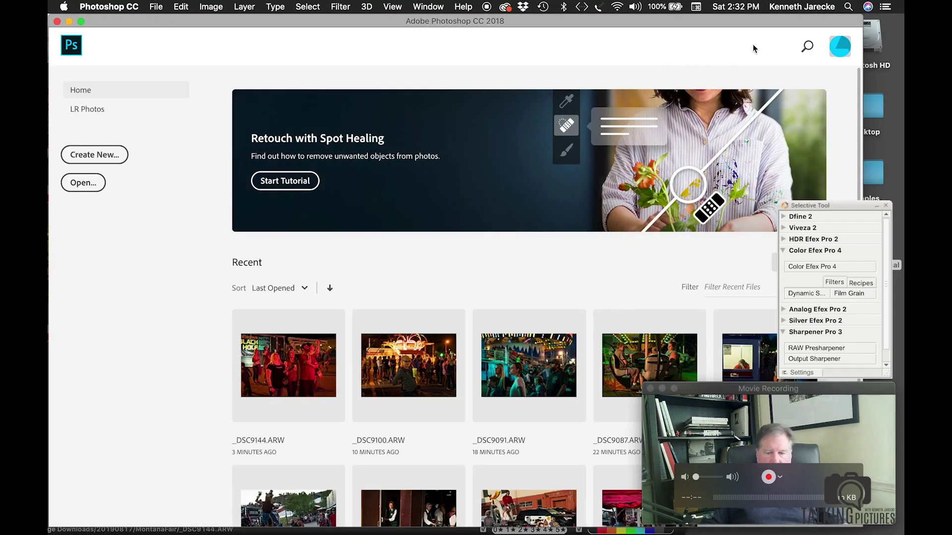
left_click(57, 22)
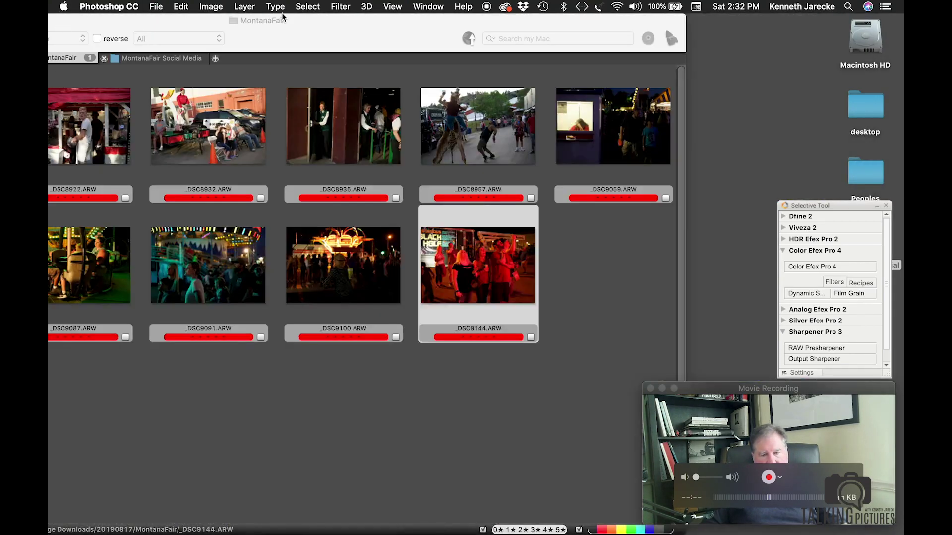
double_click(278, 37)
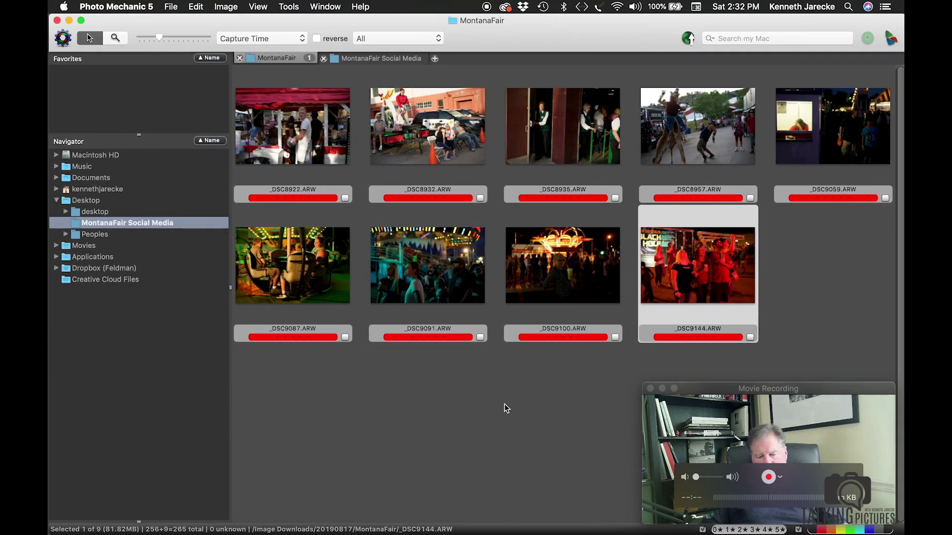
Show the photos of all color classes in the MontanaFair contact sheet, including the unclassed ones, and select them all
left_click(814, 529)
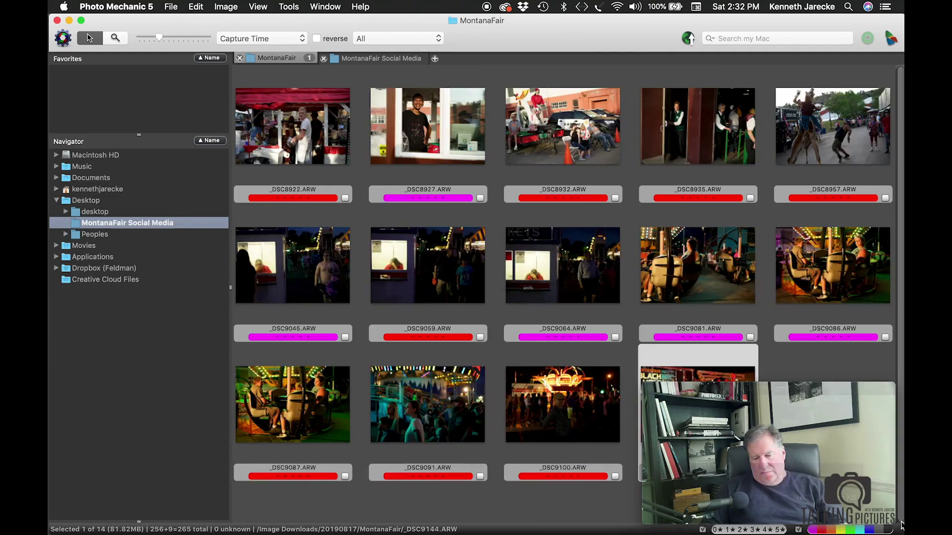
left_click(889, 531)
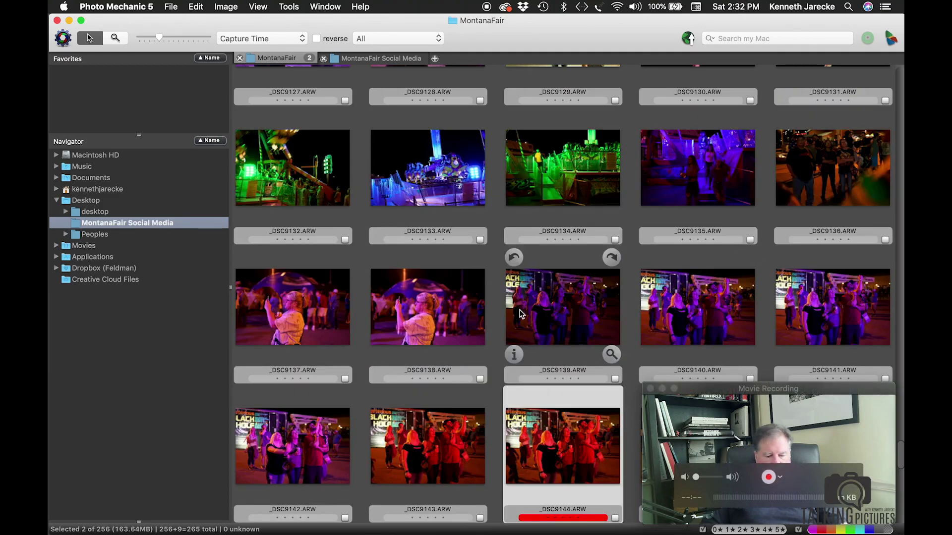
key("super+a")
scroll(514, 305, "up", 20)
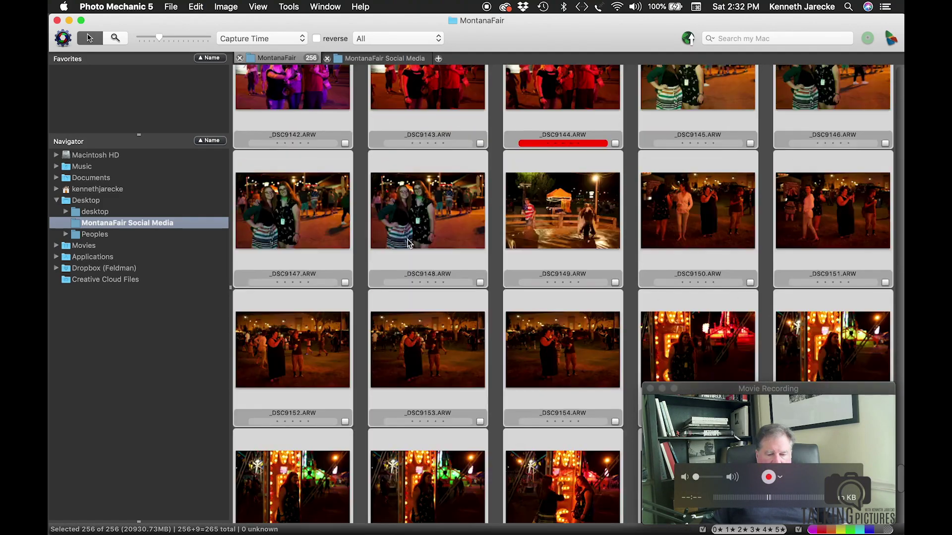
Rename all selected MontanaFair raw photos with the string JAR2019_0816MontanaFair_{seqn}, starting the sequence at 0001
key("super+shift+r")
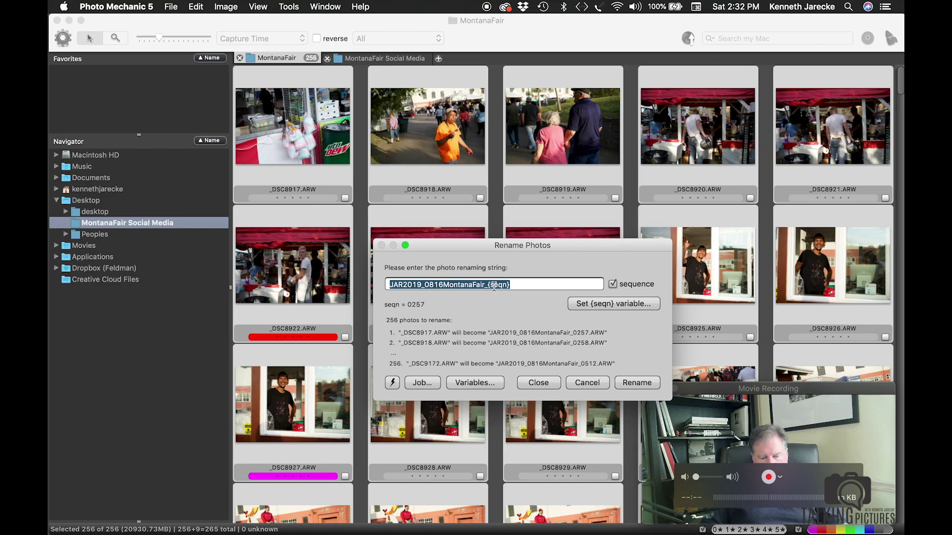
left_click(578, 304)
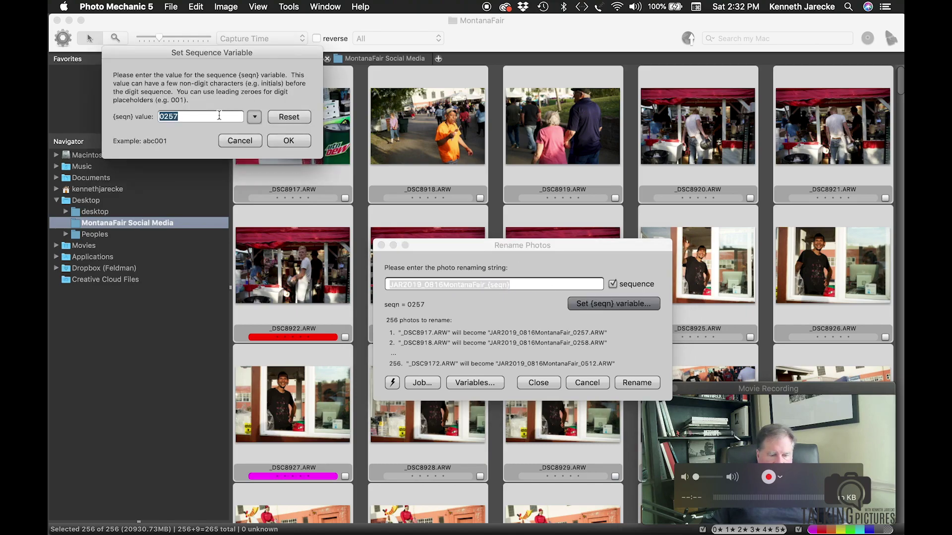
type("0001")
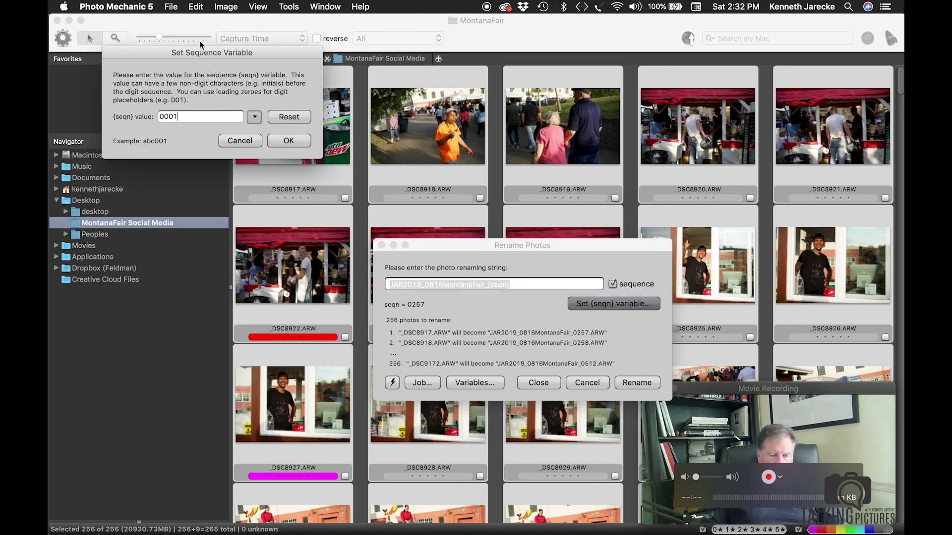
left_click(299, 143)
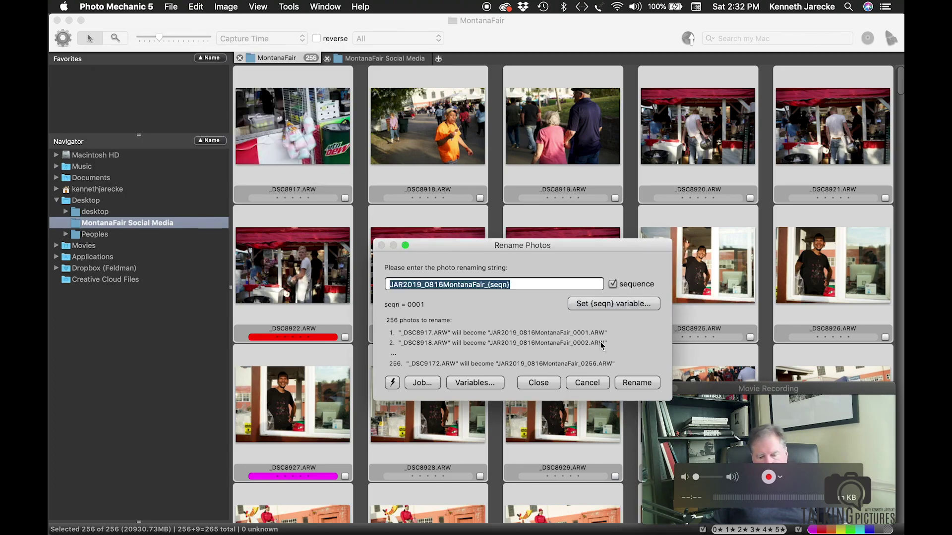
left_click(635, 385)
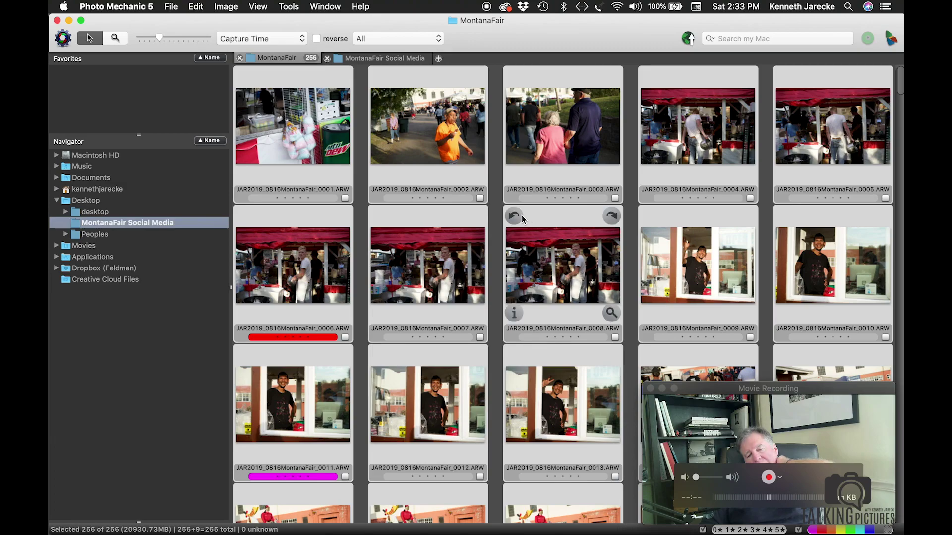
Look through the MontanaFair contact sheet to check the new sequential file names
scroll(478, 92, "down", 5)
scroll(479, 93, "up", 5)
scroll(479, 93, "down", 1)
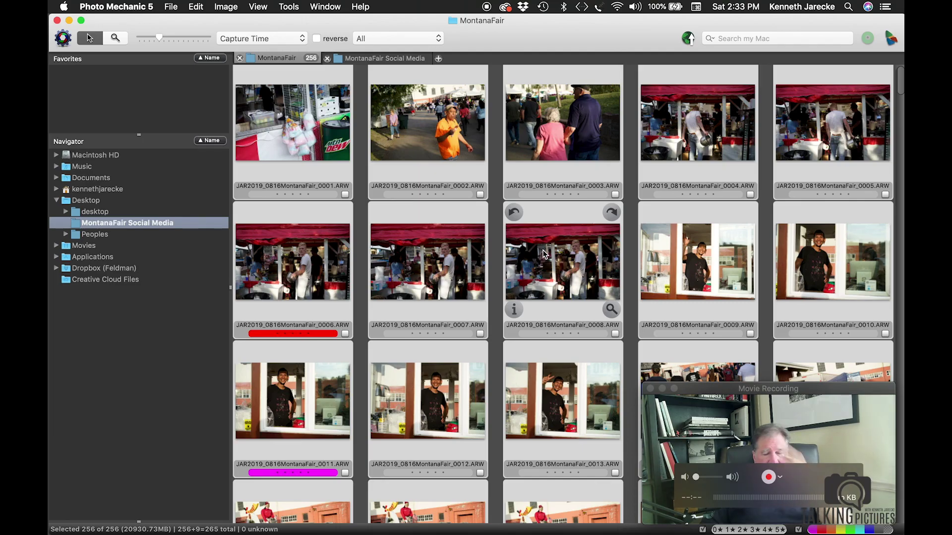
scroll(544, 254, "down", 20)
scroll(544, 253, "up", 20)
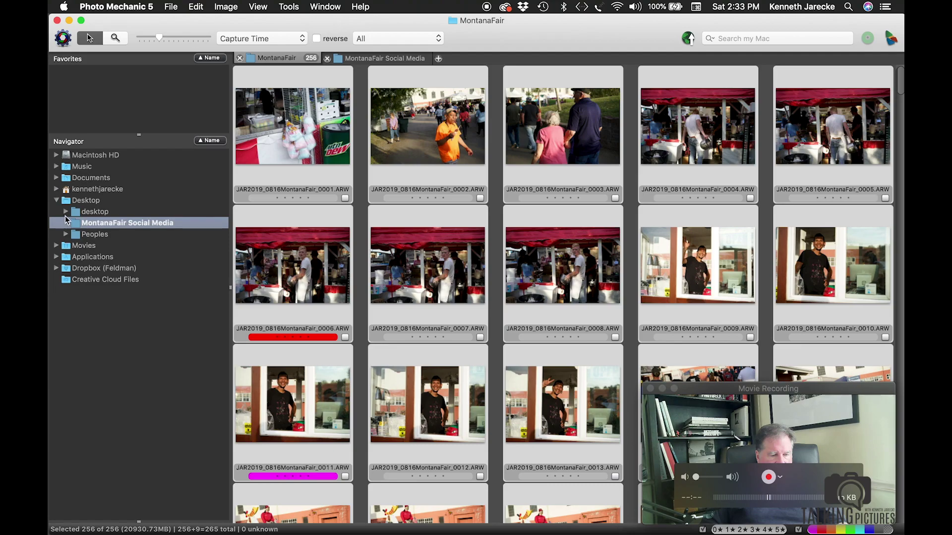
Select all photos in the MontanaFair Social Media contact sheet and start a slide show of them with the existing settings
left_click(380, 58)
left_click(323, 123)
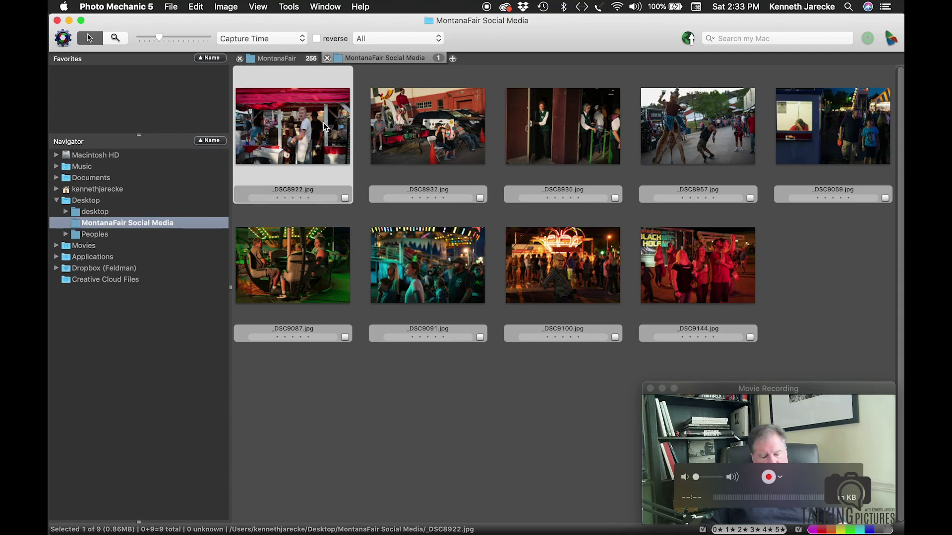
key("super+a")
key("super+shift+s")
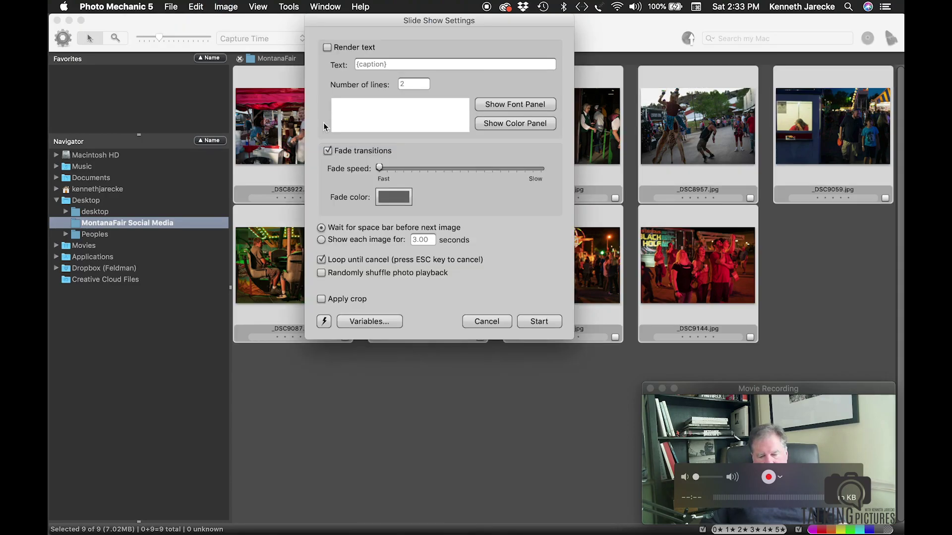
key("Return")
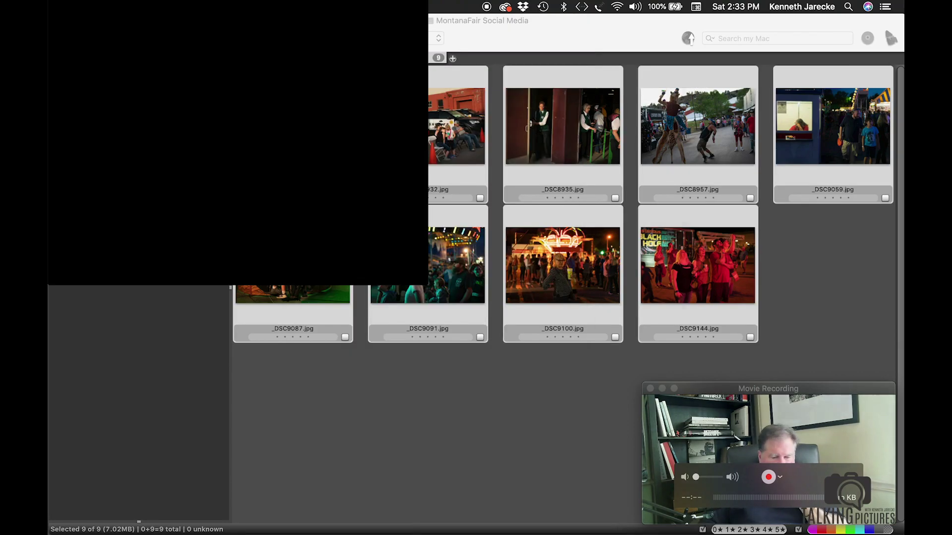